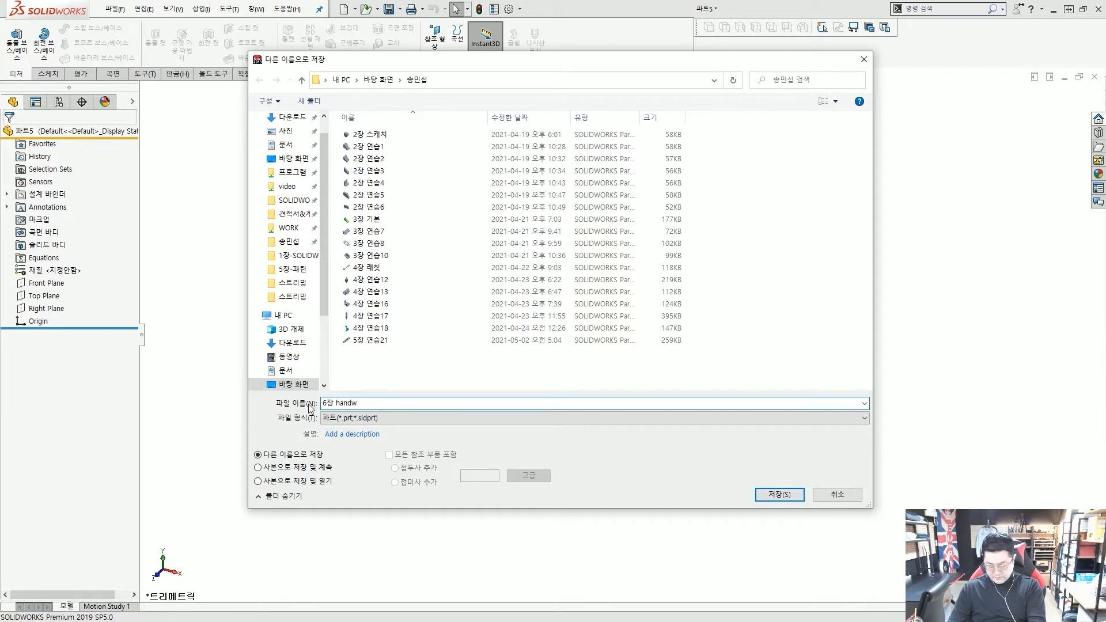
Save the new part under the file name '6장 handwheel'
type("l")
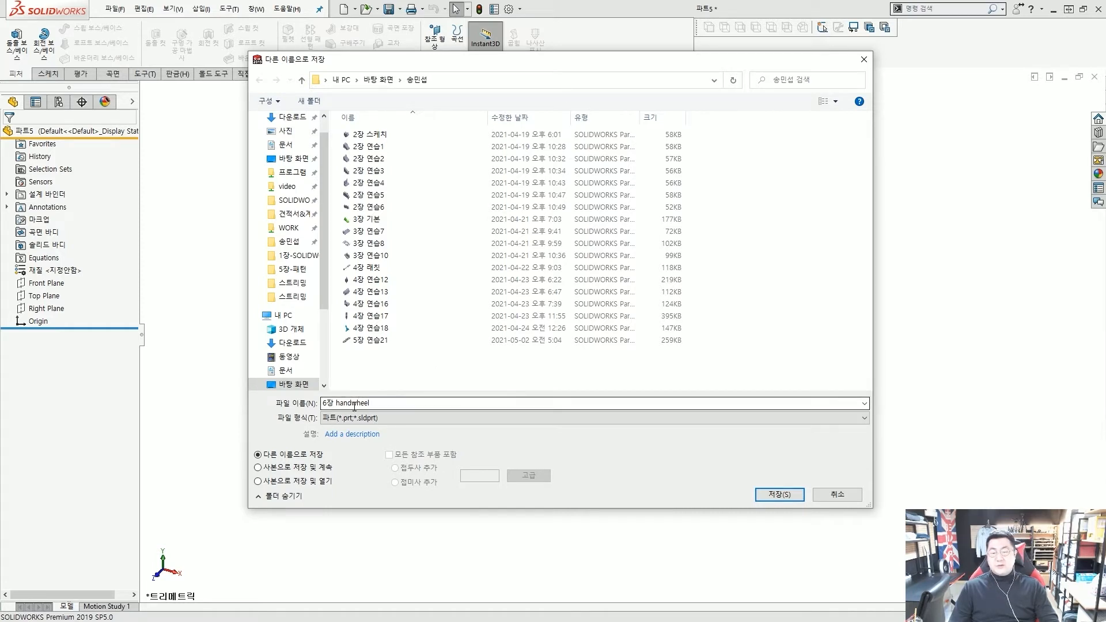
left_click(335, 405)
key("End")
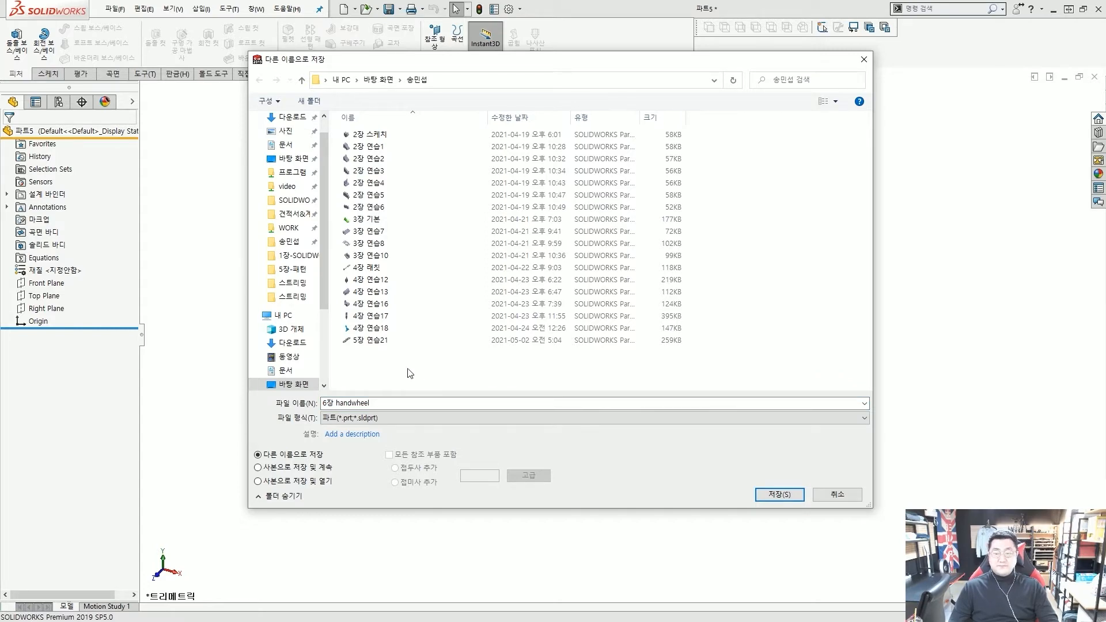
left_click(776, 496)
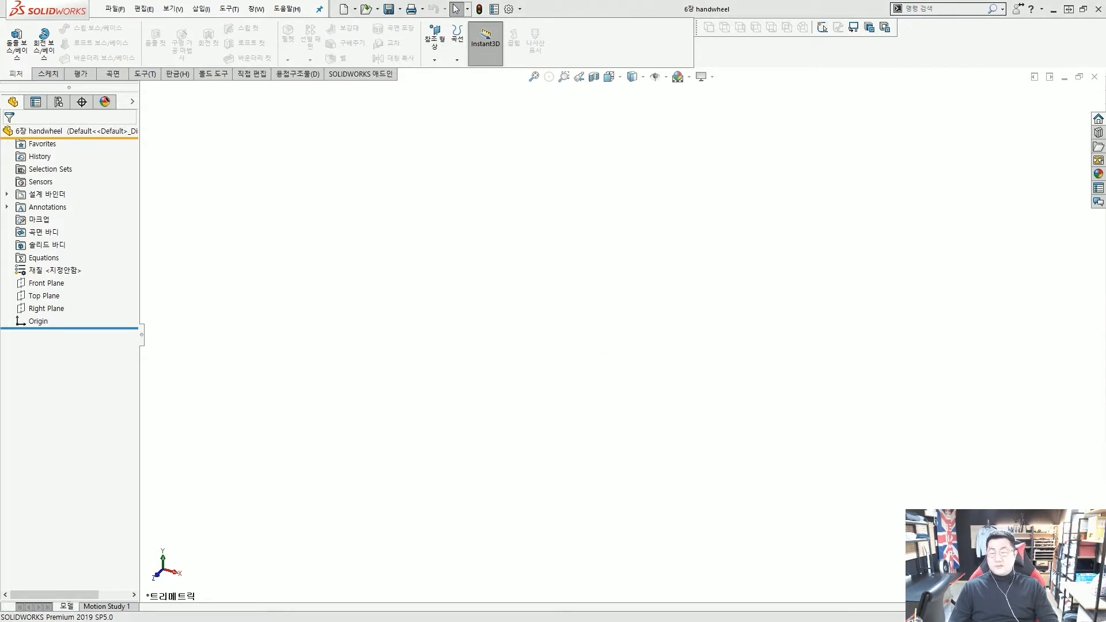
Start an empty sketch, 스케치1, on the Right Plane with the Rectangle tool active
left_click(54, 309)
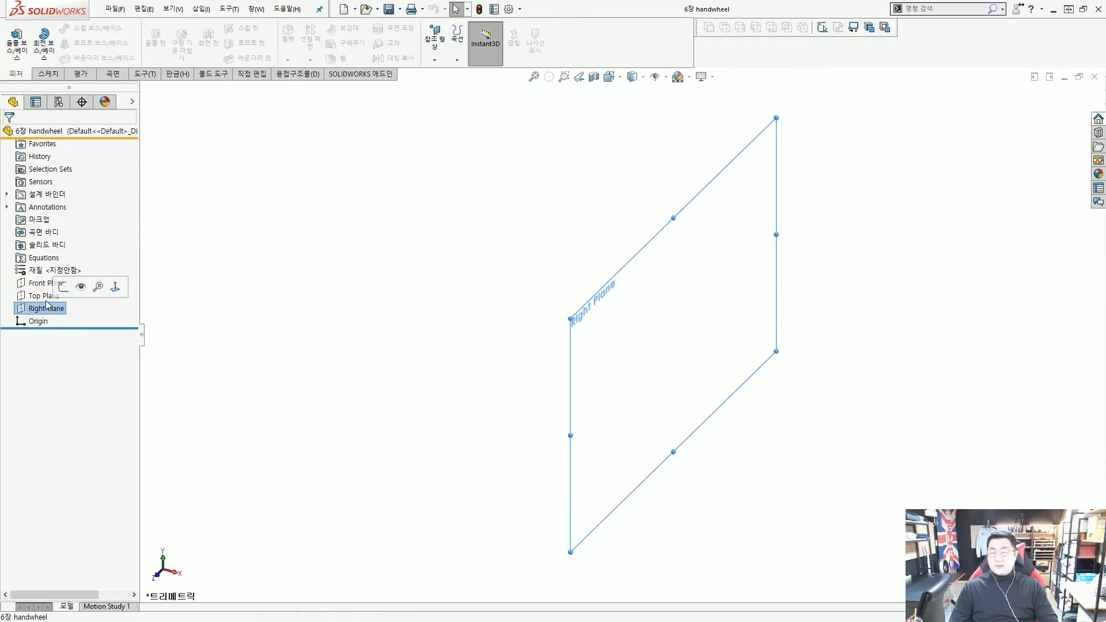
left_click(64, 286)
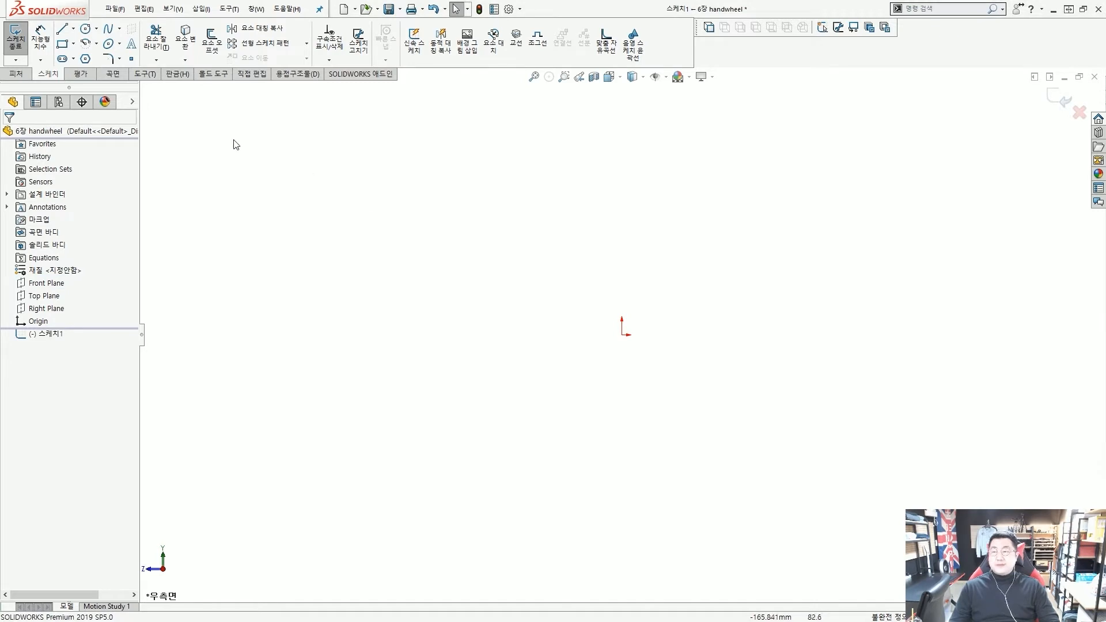
left_click(63, 44)
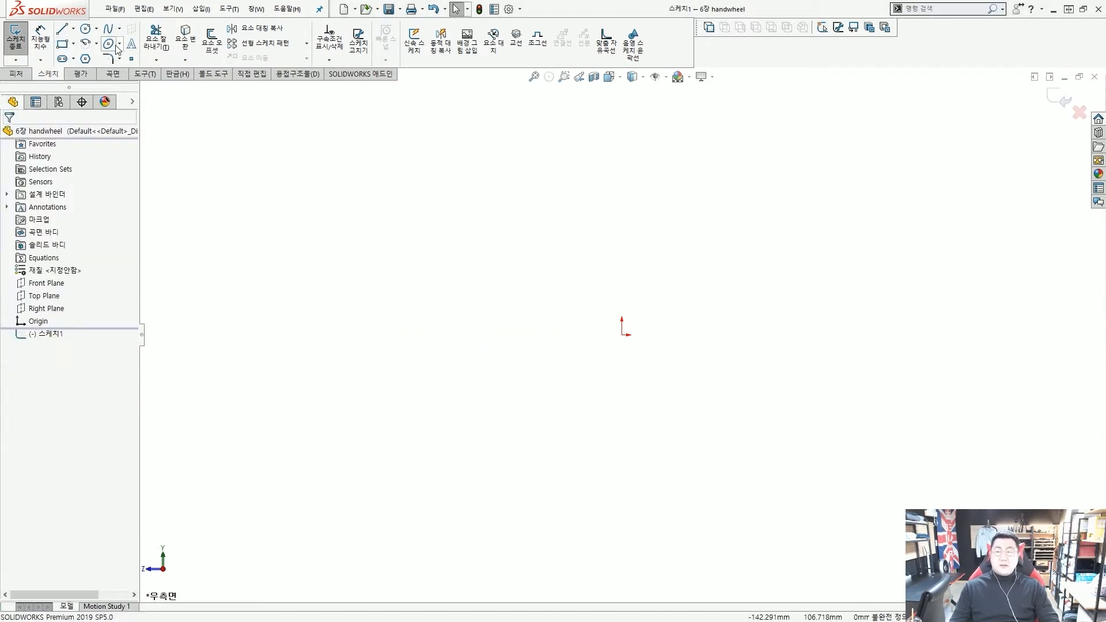
left_click(63, 44)
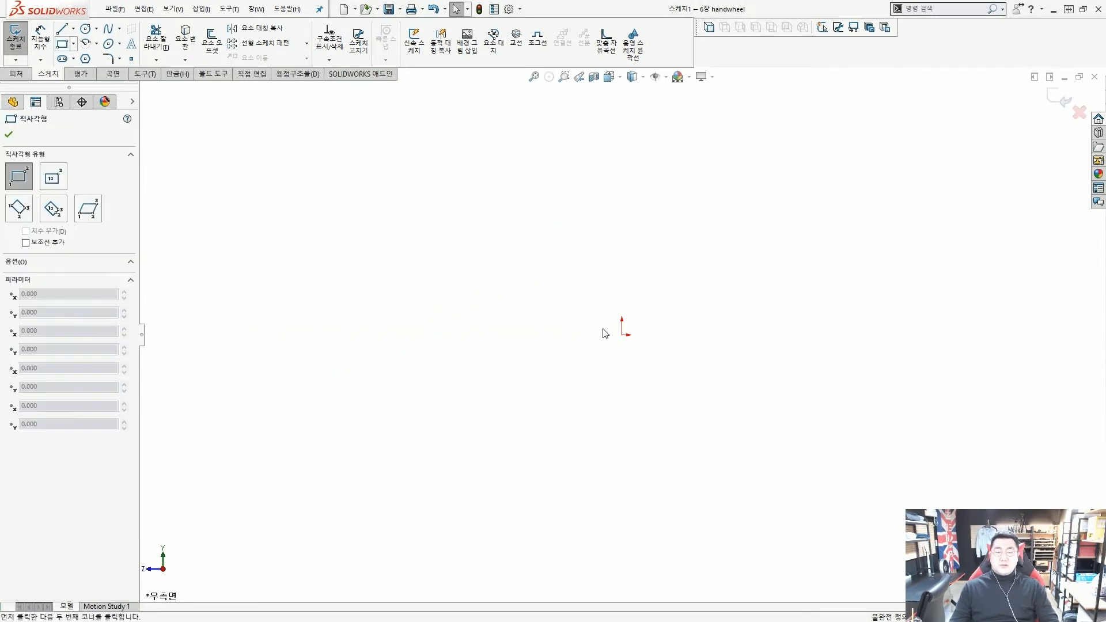
Draw a tall corner rectangle from the origin up and to the left
left_click(622, 334)
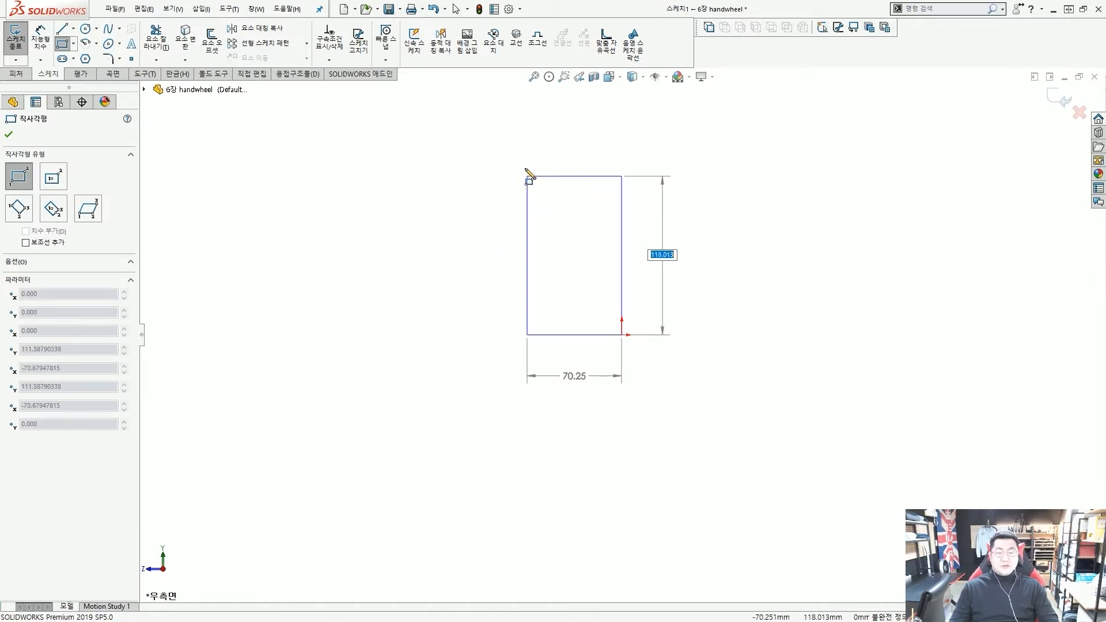
left_click(520, 118)
key("Escape")
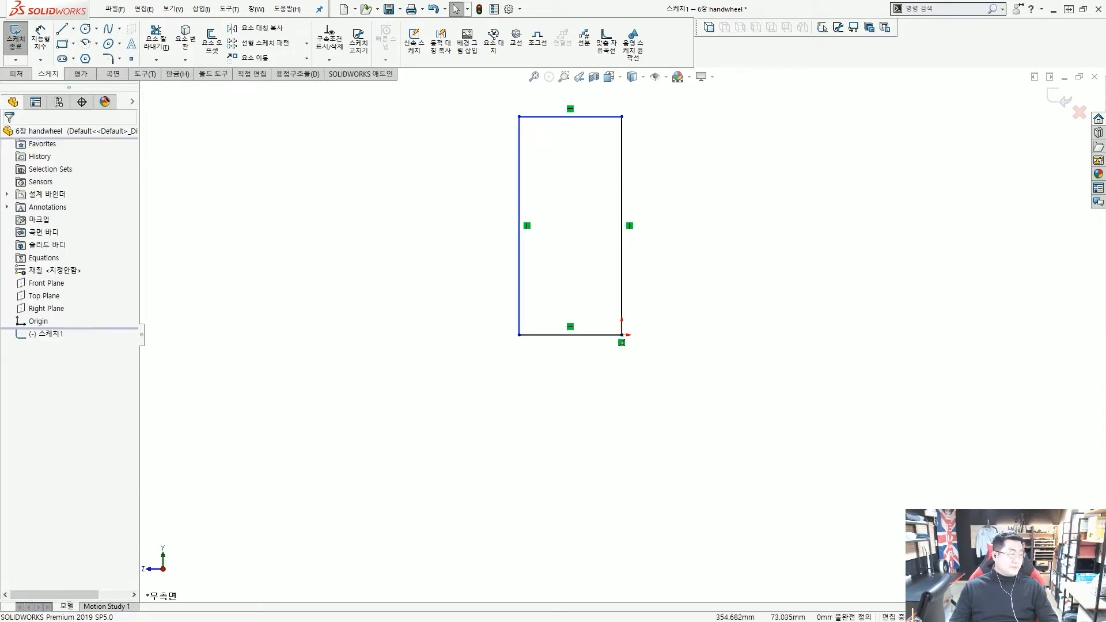
scroll(622, 333, "up", 4)
scroll(649, 406, "down", 3)
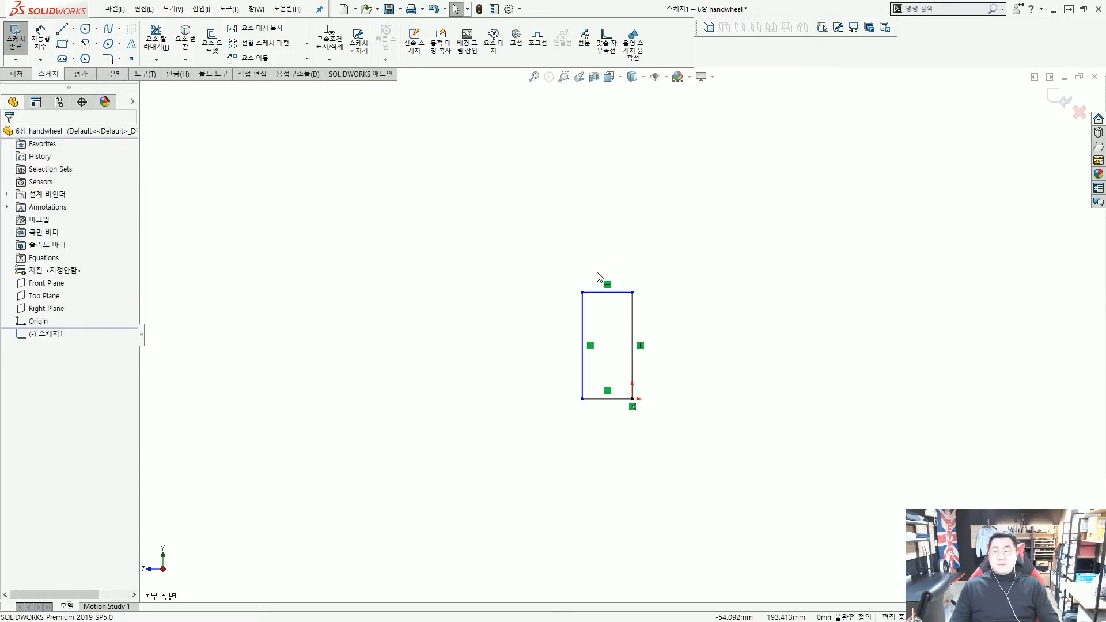
scroll(576, 254, "up", 2)
scroll(627, 313, "down", 5)
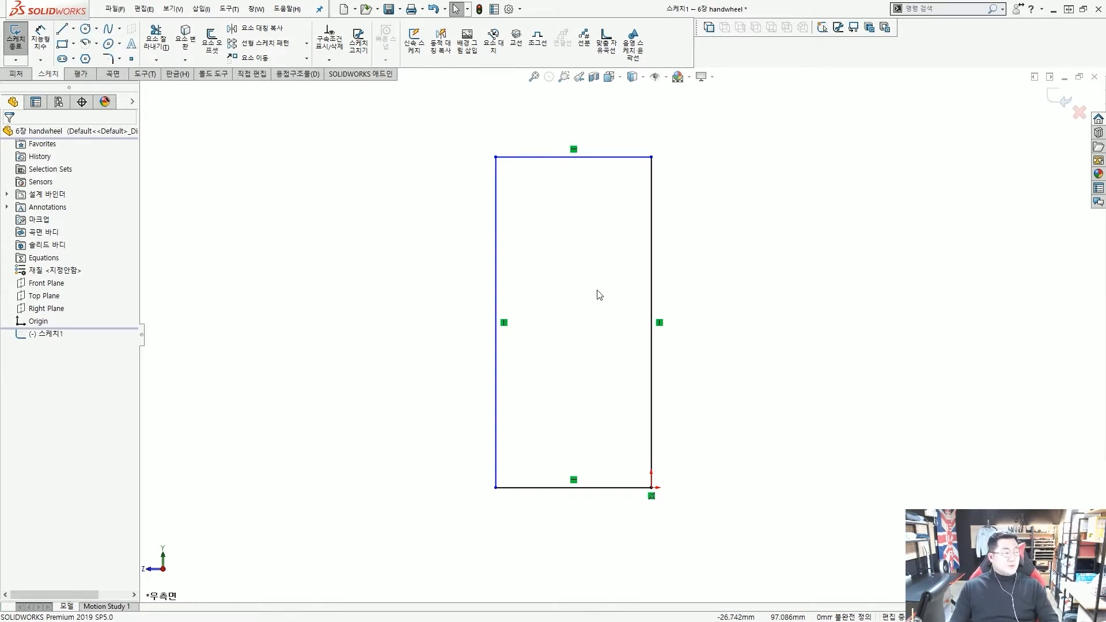
scroll(595, 291, "up", 3)
scroll(685, 329, "down", 2)
scroll(638, 342, "up", 2)
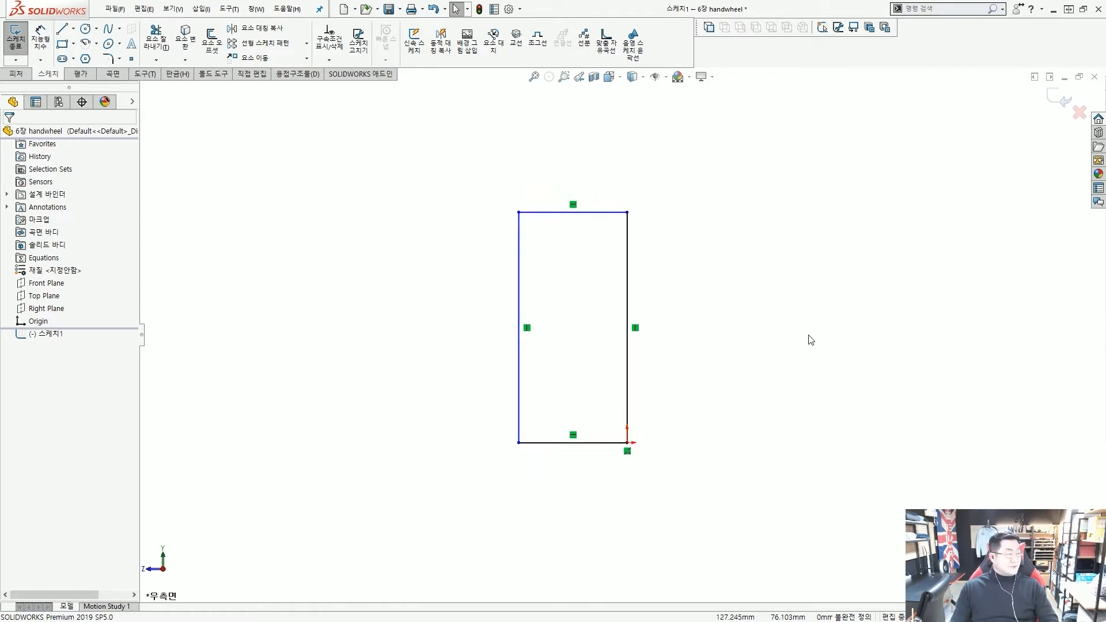
scroll(617, 291, "down", 2)
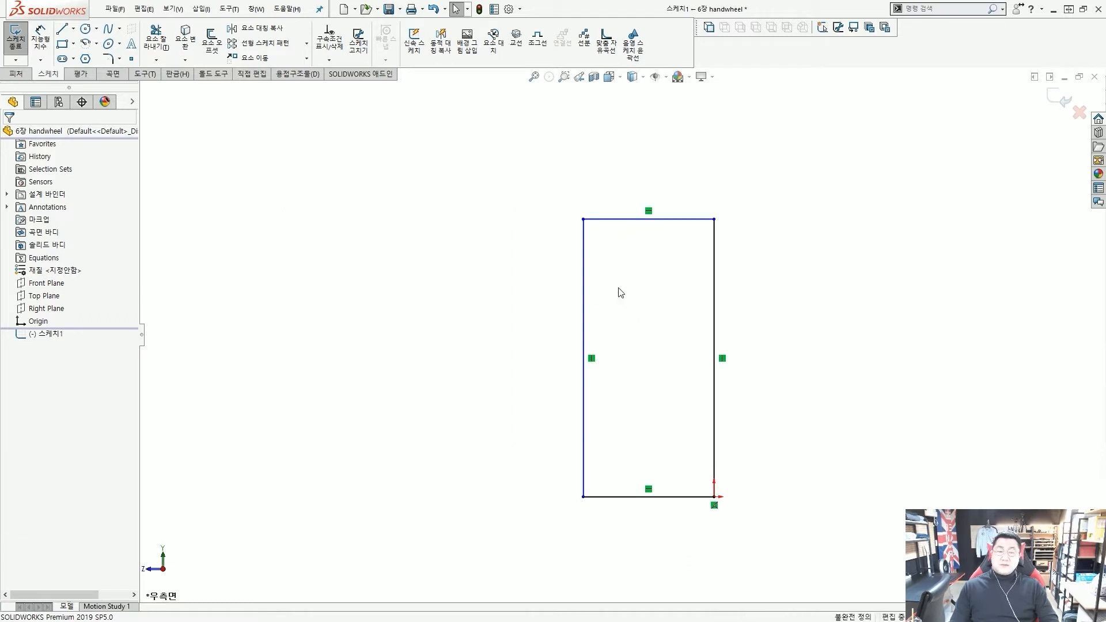
scroll(623, 324, "up", 3)
scroll(662, 403, "down", 1)
left_click(74, 29)
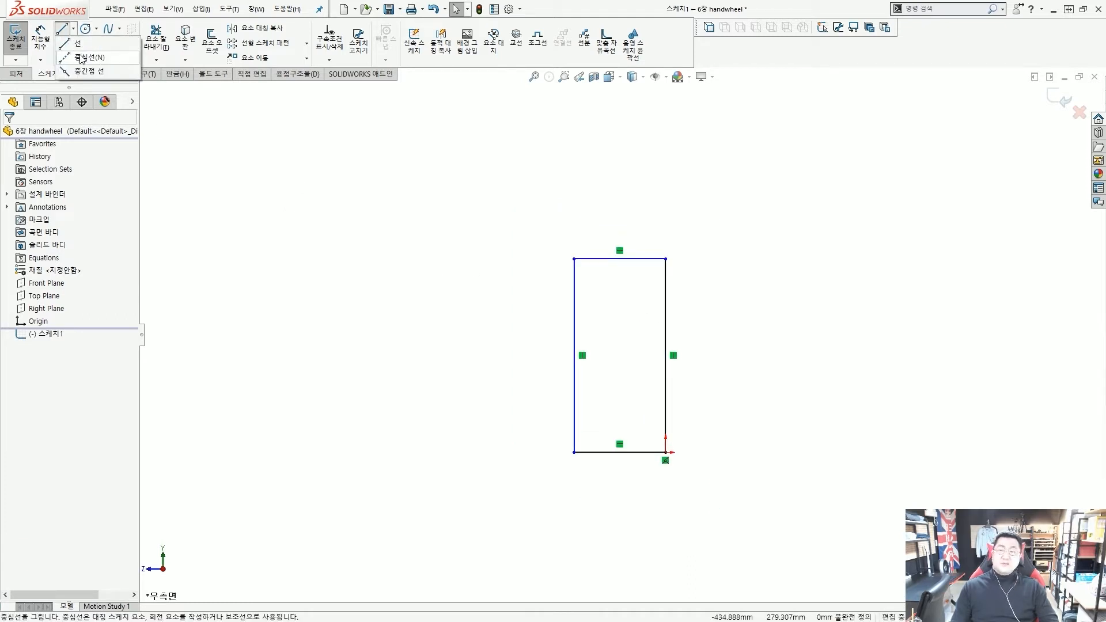
Draw a vertical centerline straight down from the rectangle's origin corner
left_click(81, 58)
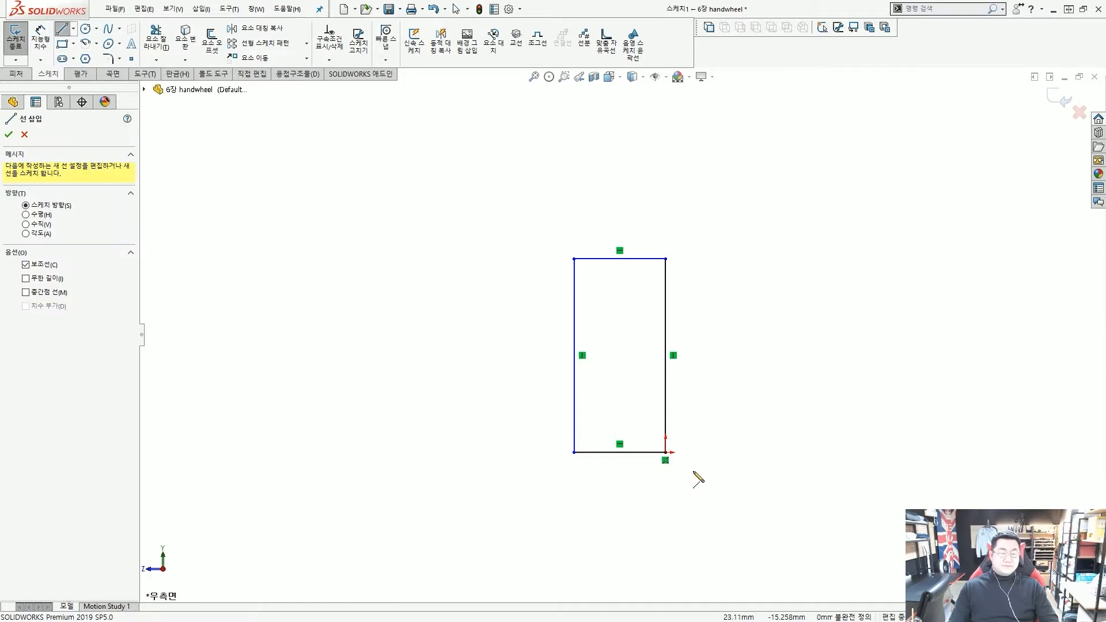
left_click(665, 453)
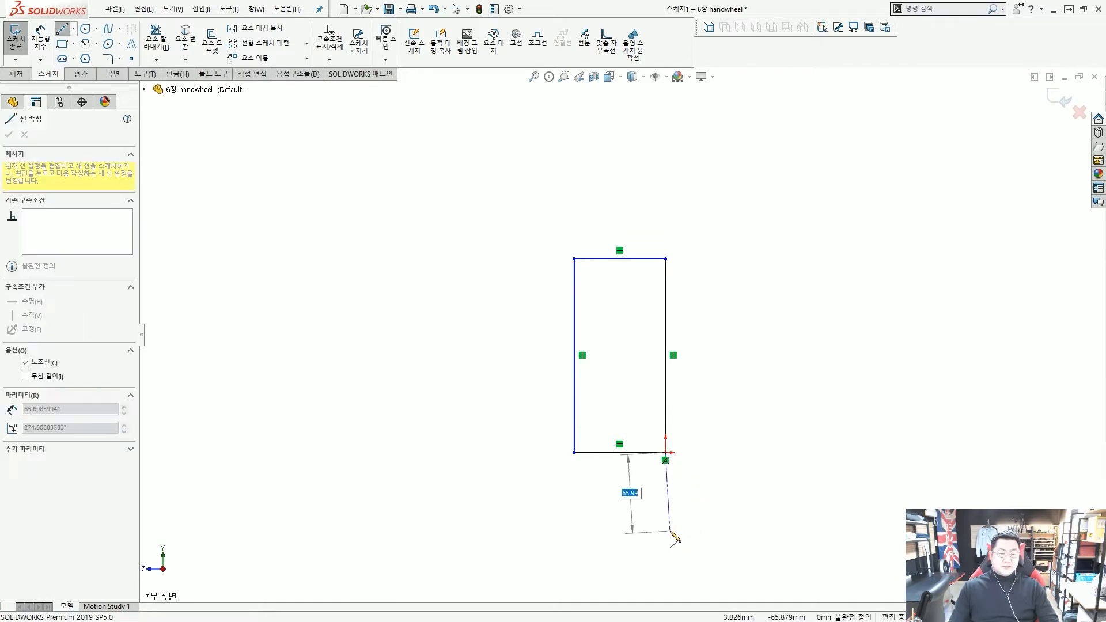
left_click(666, 533)
key("Escape")
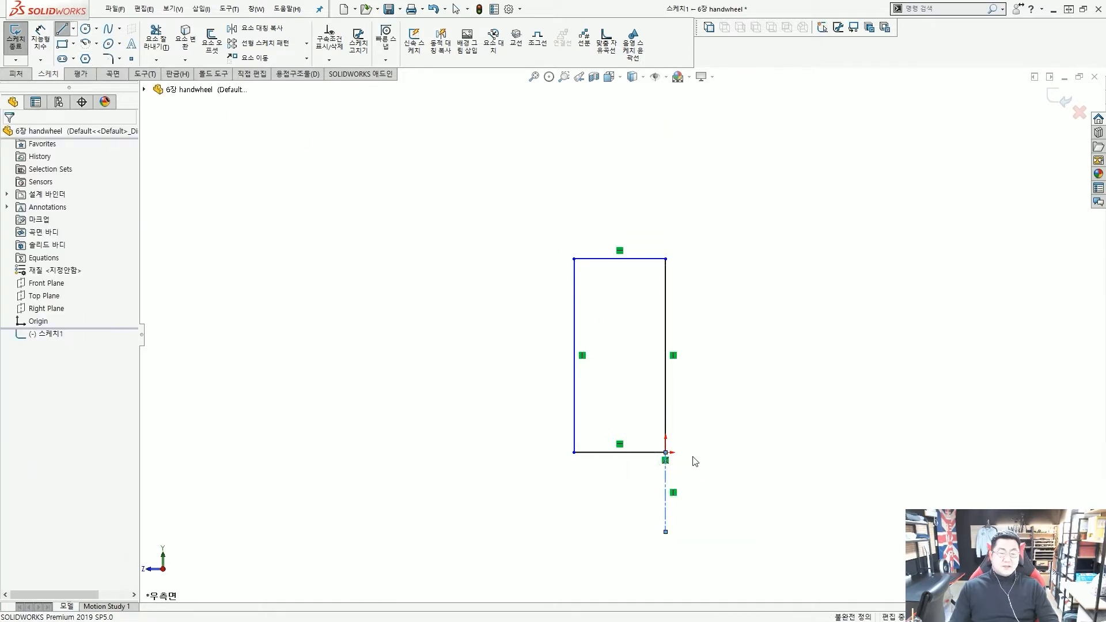
scroll(690, 450, "up", 2)
scroll(684, 429, "down", 2)
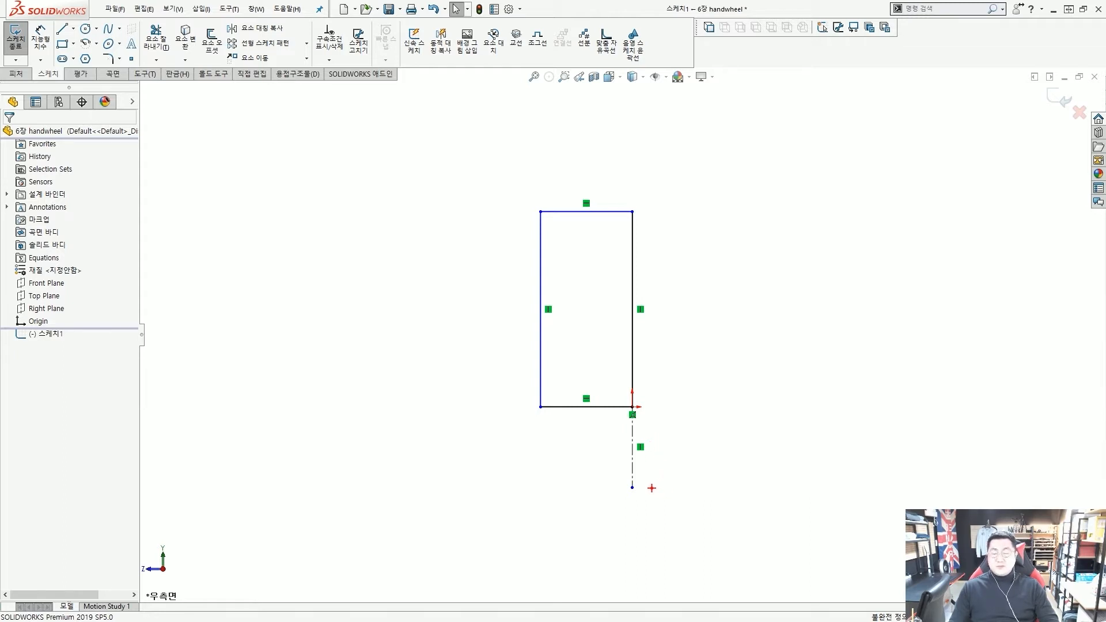
mouse_move(663, 494)
left_mouse_down()
mouse_move(594, 468)
mouse_move(651, 465)
left_mouse_up()
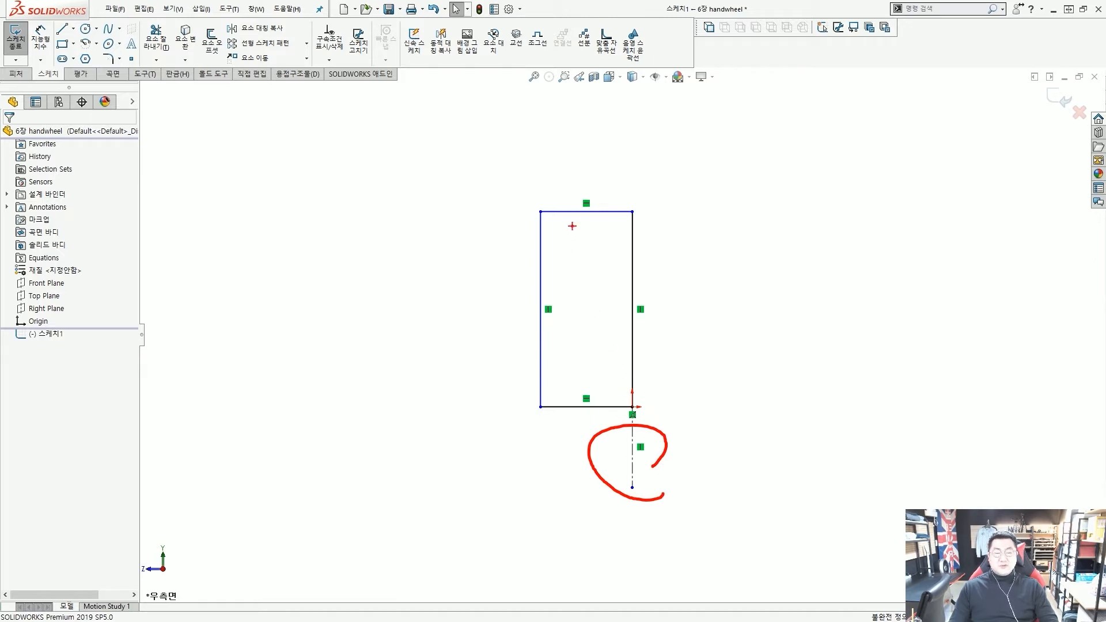
left_click_drag(598, 232, 571, 279)
mouse_move(599, 267)
left_mouse_down()
mouse_move(570, 338)
mouse_move(573, 381)
left_mouse_up()
left_click_drag(604, 377, 600, 385)
mouse_move(581, 251)
left_mouse_down()
mouse_move(622, 163)
mouse_move(636, 291)
mouse_move(667, 294)
left_mouse_up()
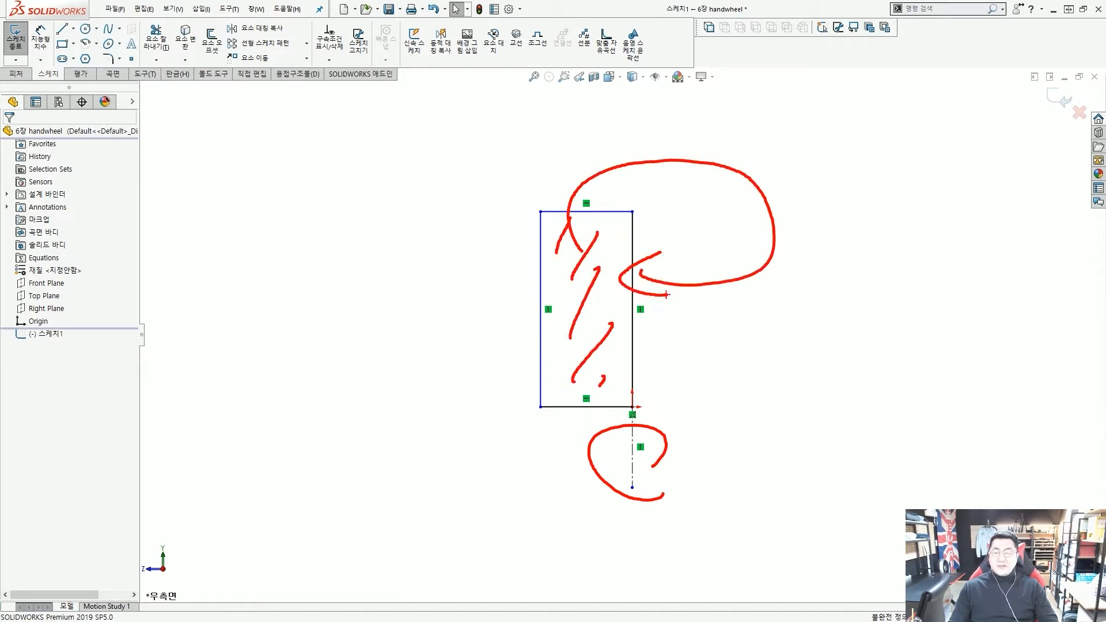
key("Escape")
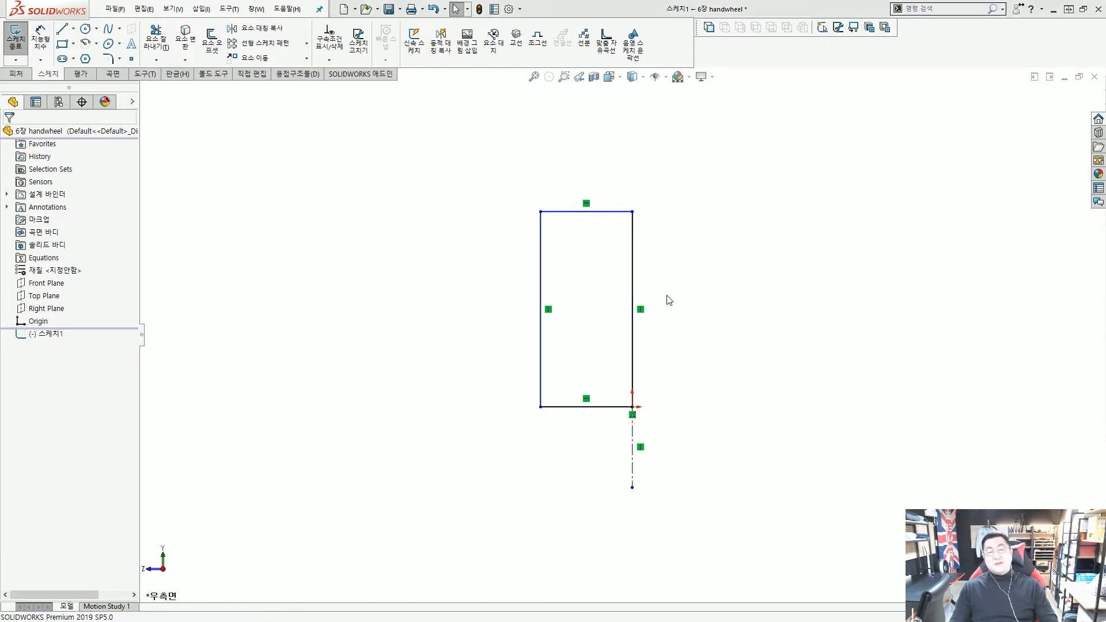
key("ctrl+2")
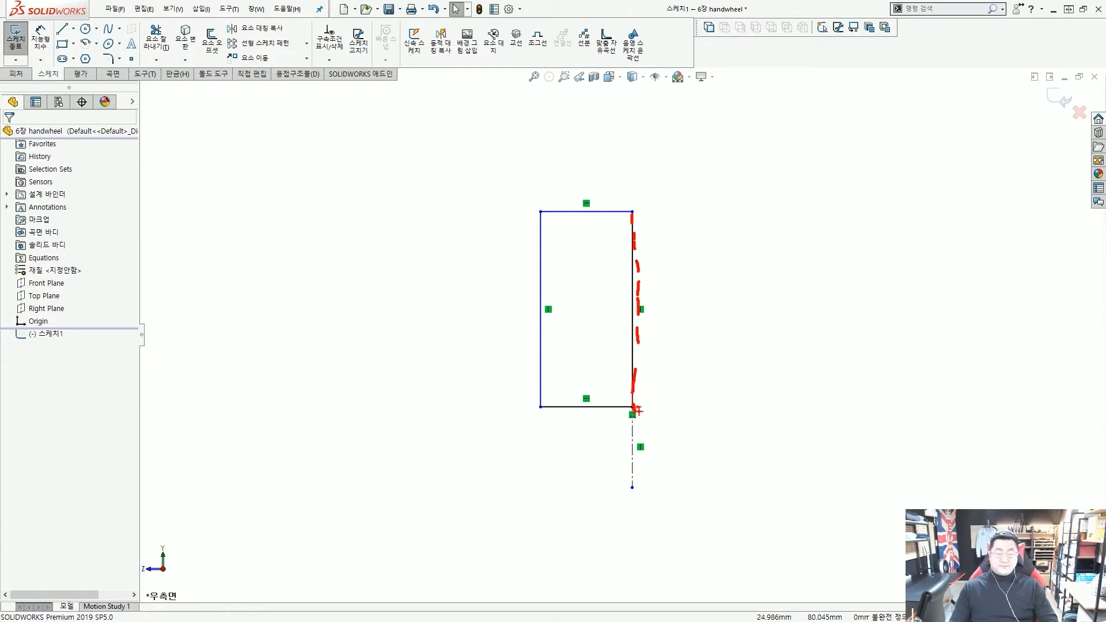
mouse_move(646, 312)
left_mouse_down()
mouse_move(649, 278)
mouse_move(642, 316)
left_mouse_up()
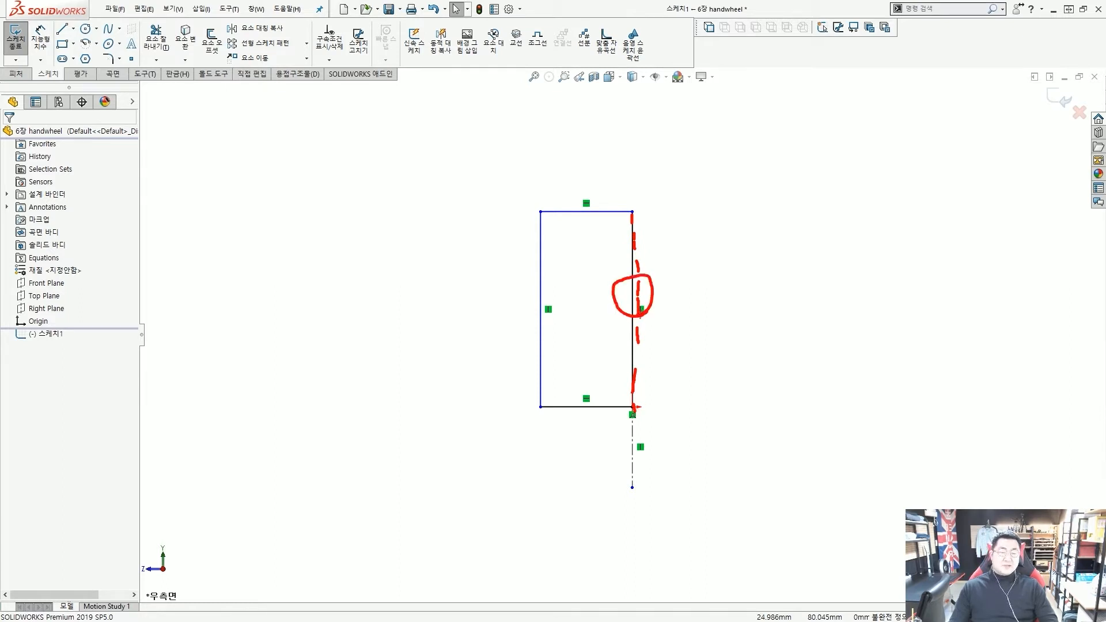
mouse_move(554, 193)
left_mouse_down()
mouse_move(687, 286)
mouse_move(553, 233)
left_mouse_up()
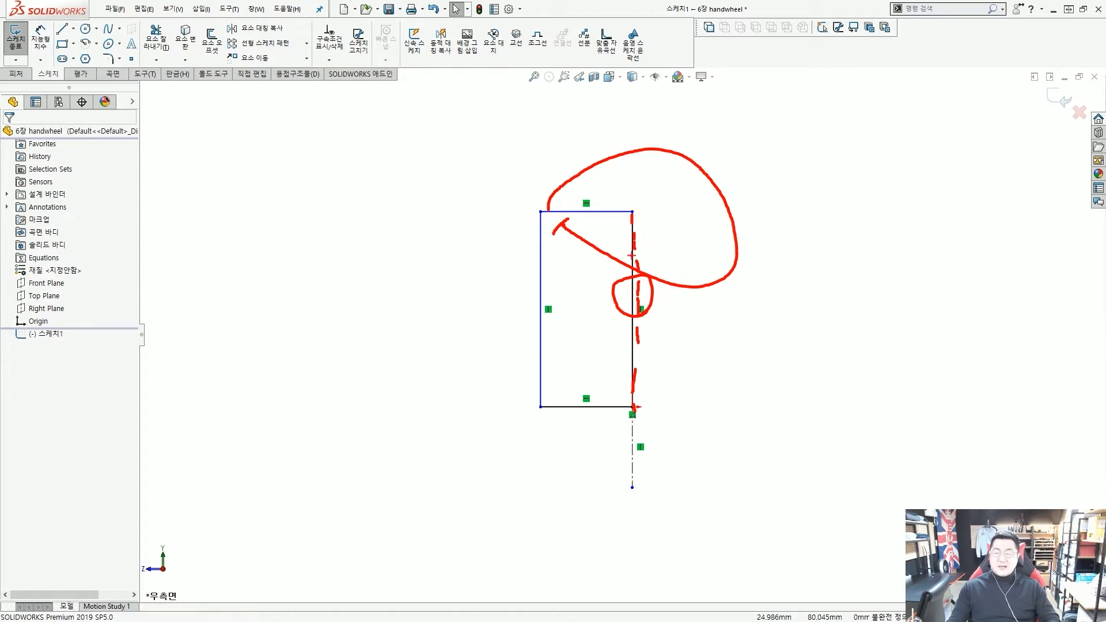
key("Escape")
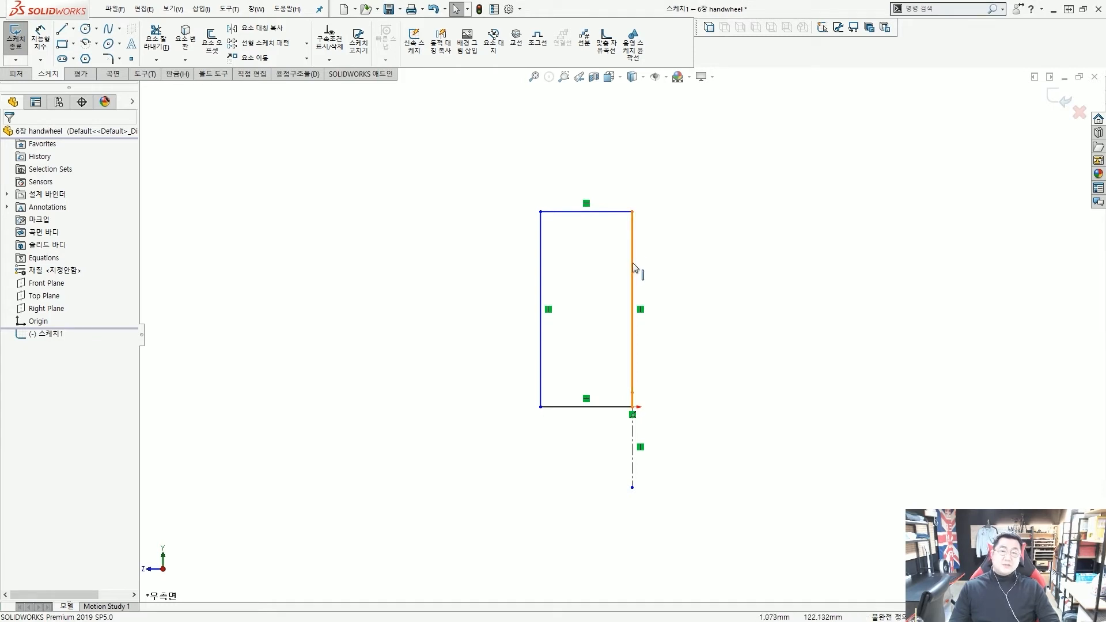
Clear For construction on the rectangle's right edge so it is a solid line
scroll(632, 269, "up", 2)
scroll(624, 266, "down", 2)
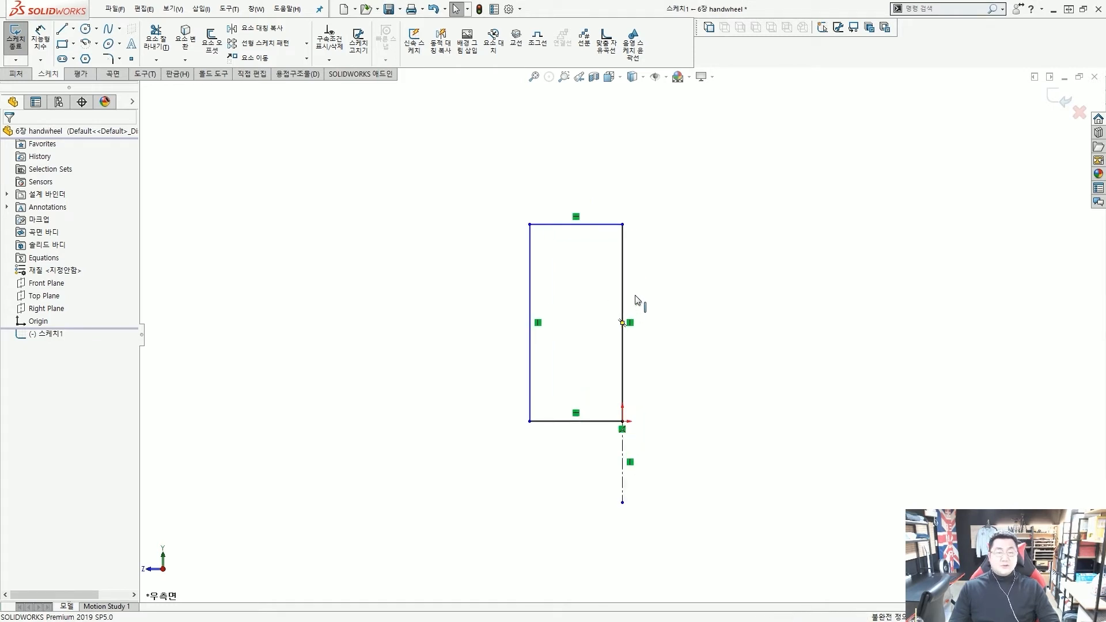
left_click(623, 267)
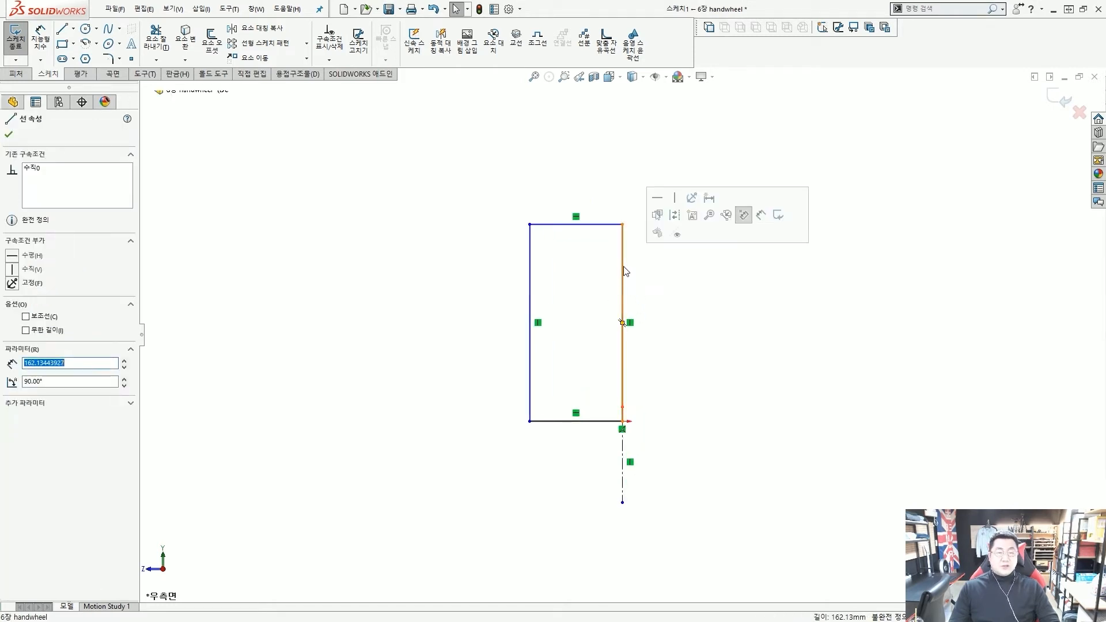
left_click(677, 234)
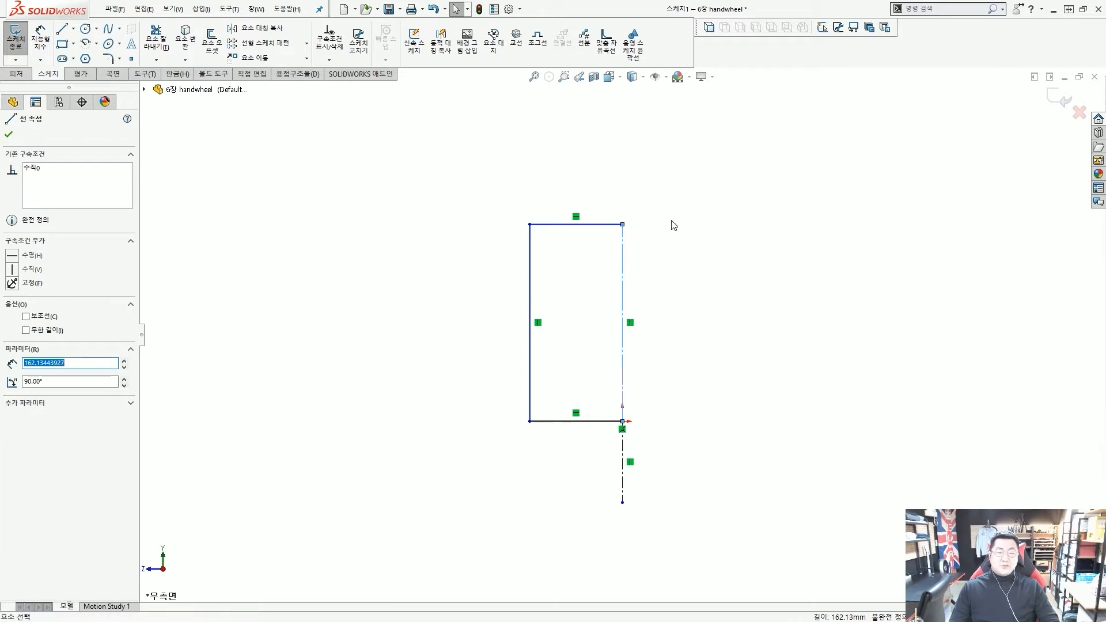
left_click(623, 256)
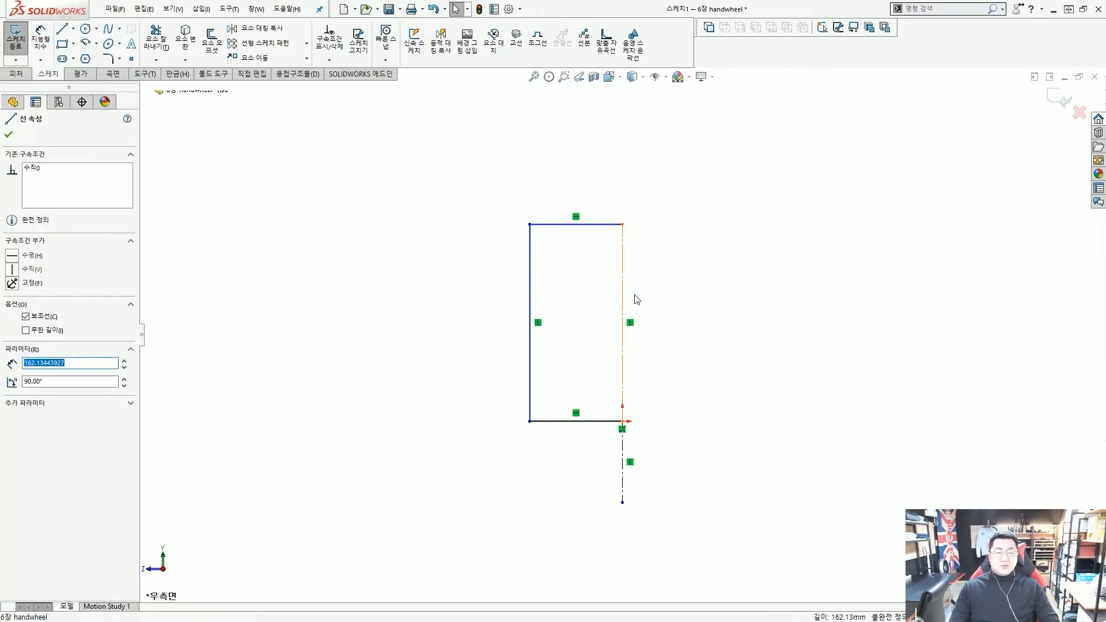
left_click(641, 302)
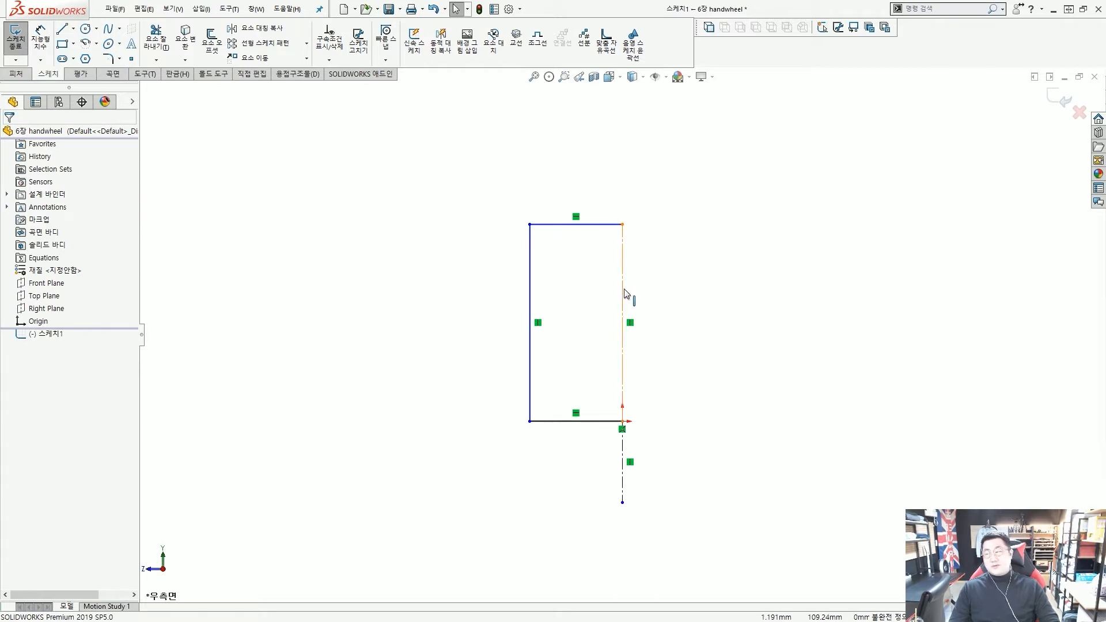
left_click(625, 291)
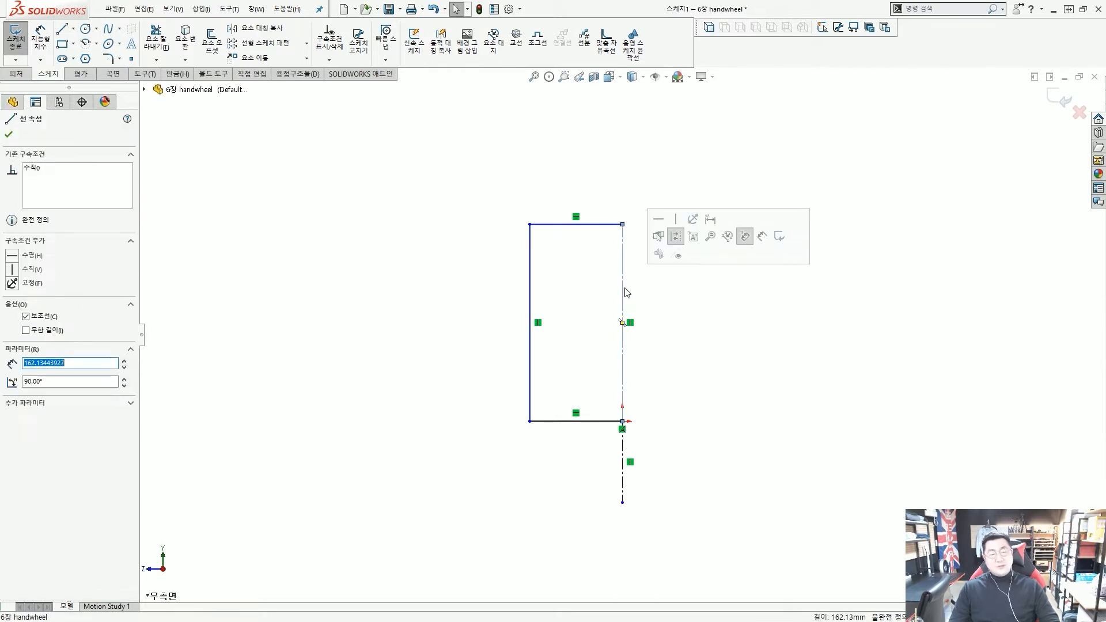
left_click(677, 239)
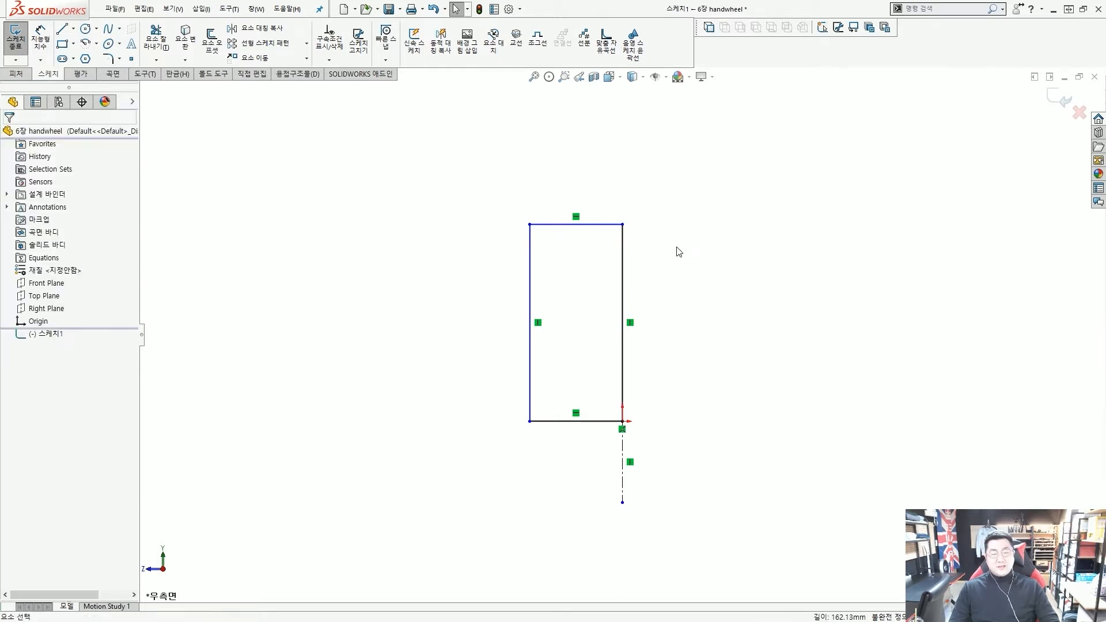
Exit the sketch, then reopen Sketch1 for editing from its right edge
double_click(666, 288)
key("f")
left_click(652, 393)
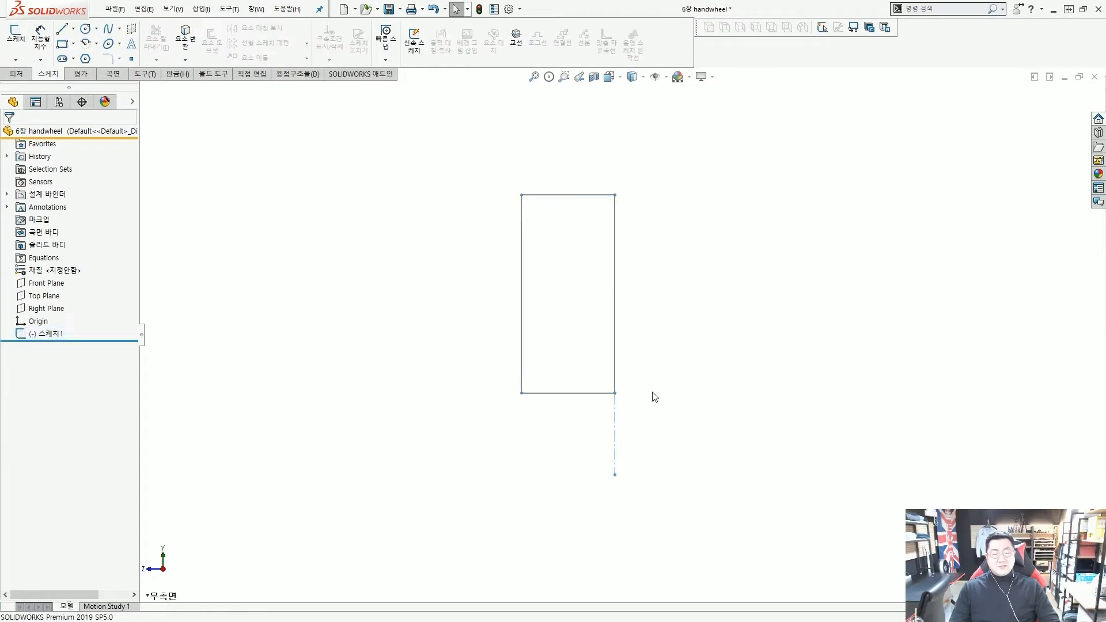
double_click(617, 314)
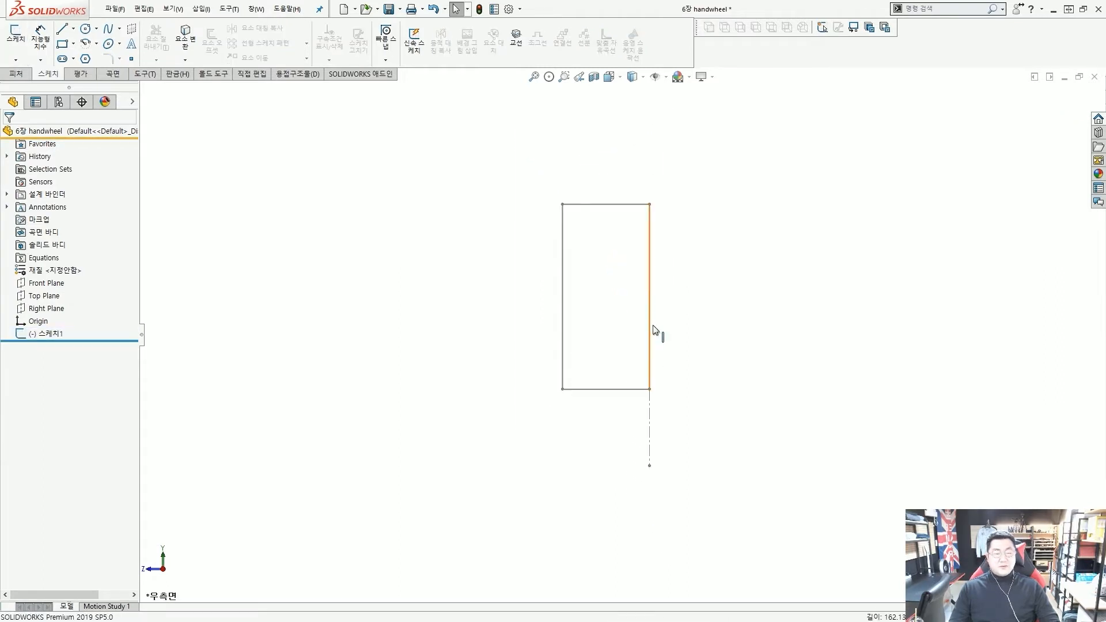
left_click(653, 326)
left_click(684, 248)
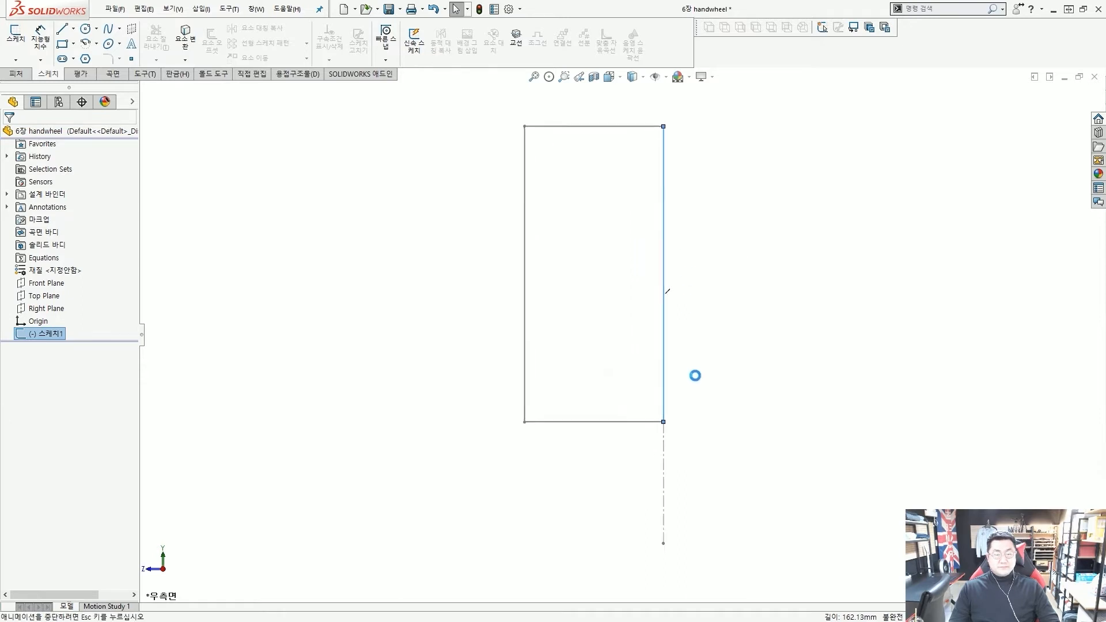
scroll(671, 427, "up", 5)
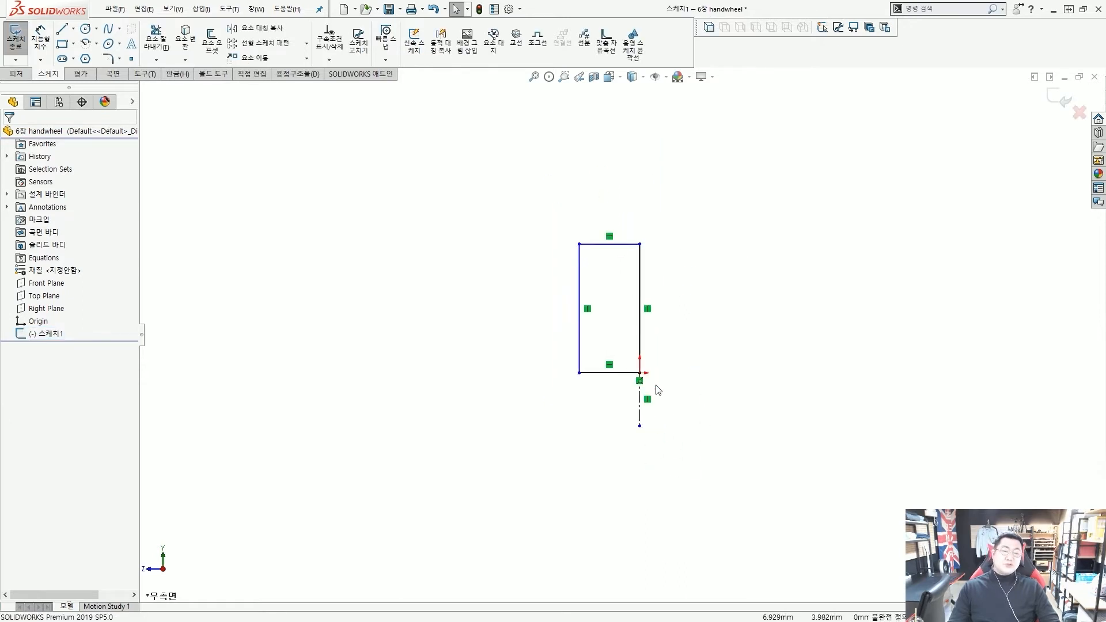
scroll(657, 389, "down", 5)
scroll(632, 311, "up", 5)
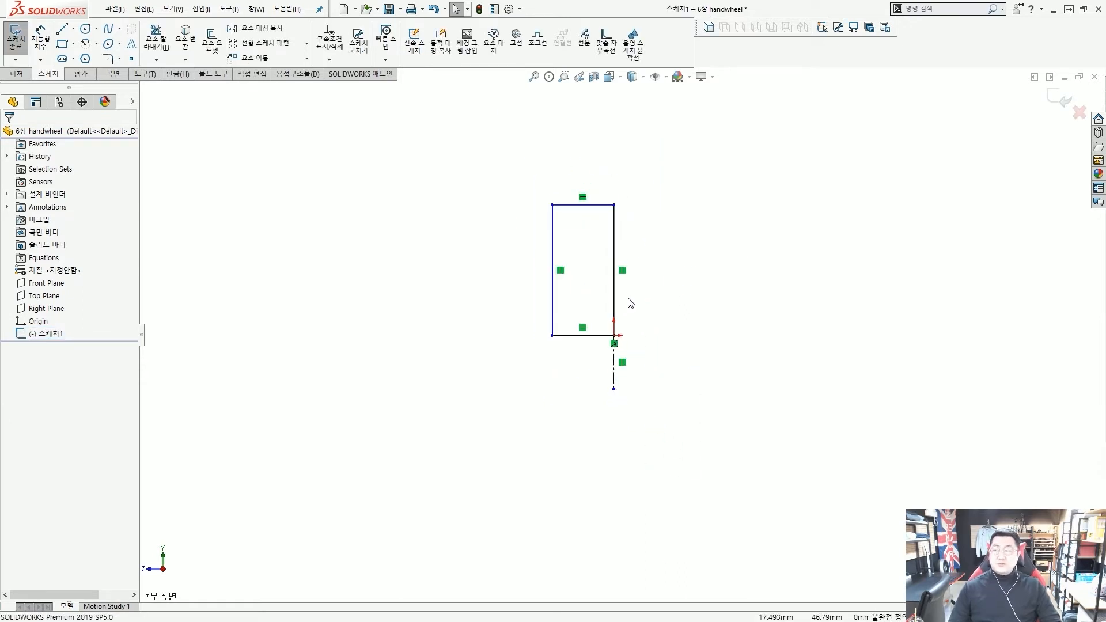
scroll(628, 292, "down", 3)
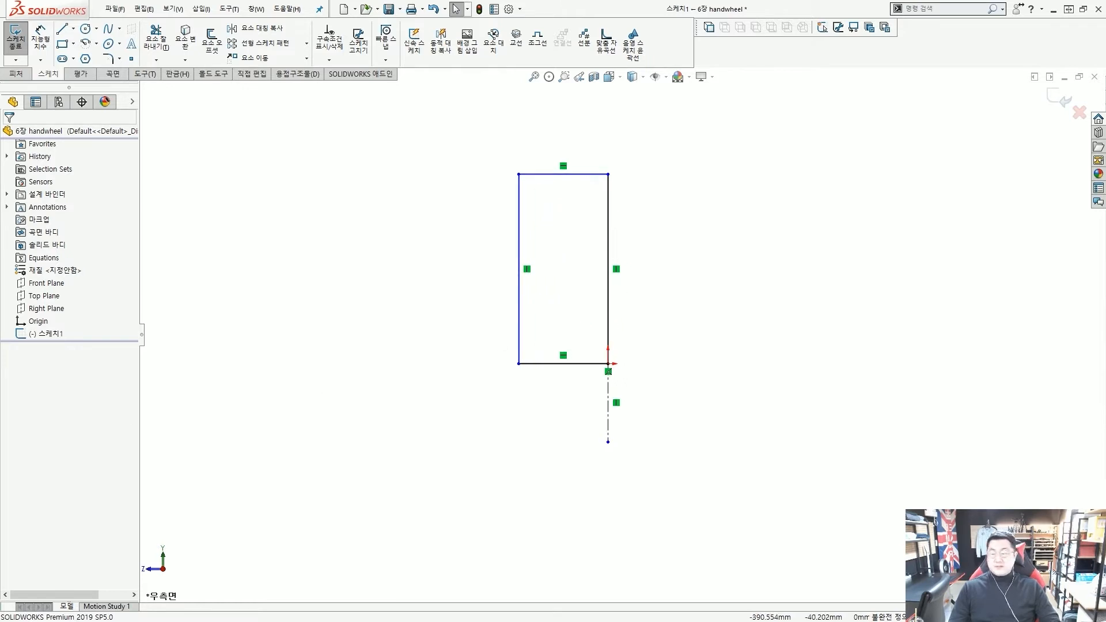
scroll(442, 348, "up", 3)
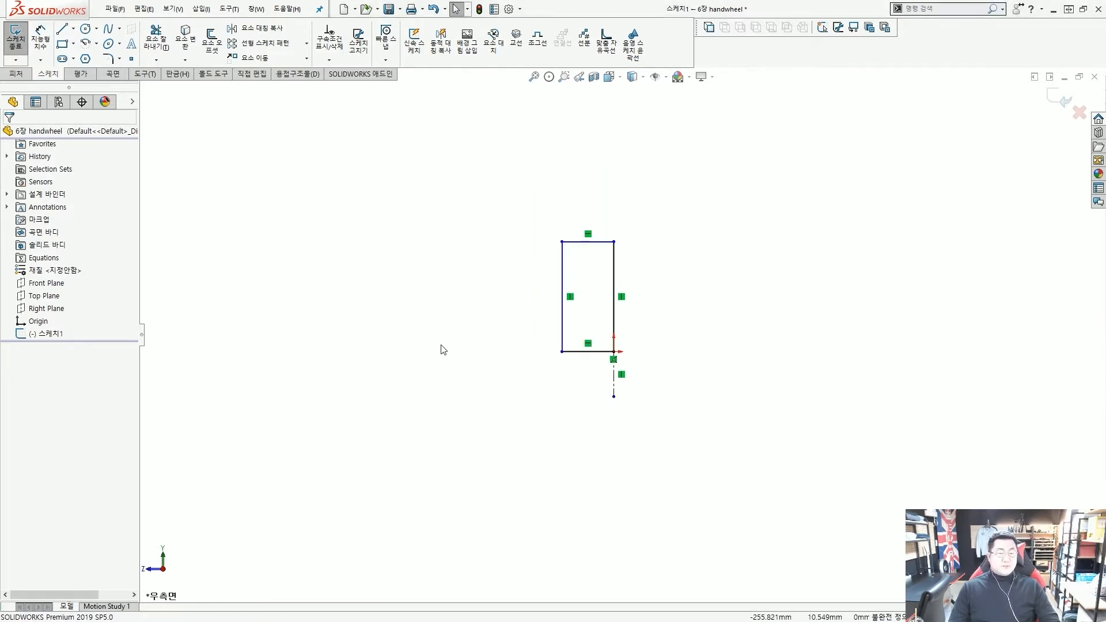
scroll(646, 375, "down", 3)
scroll(711, 361, "down", 2)
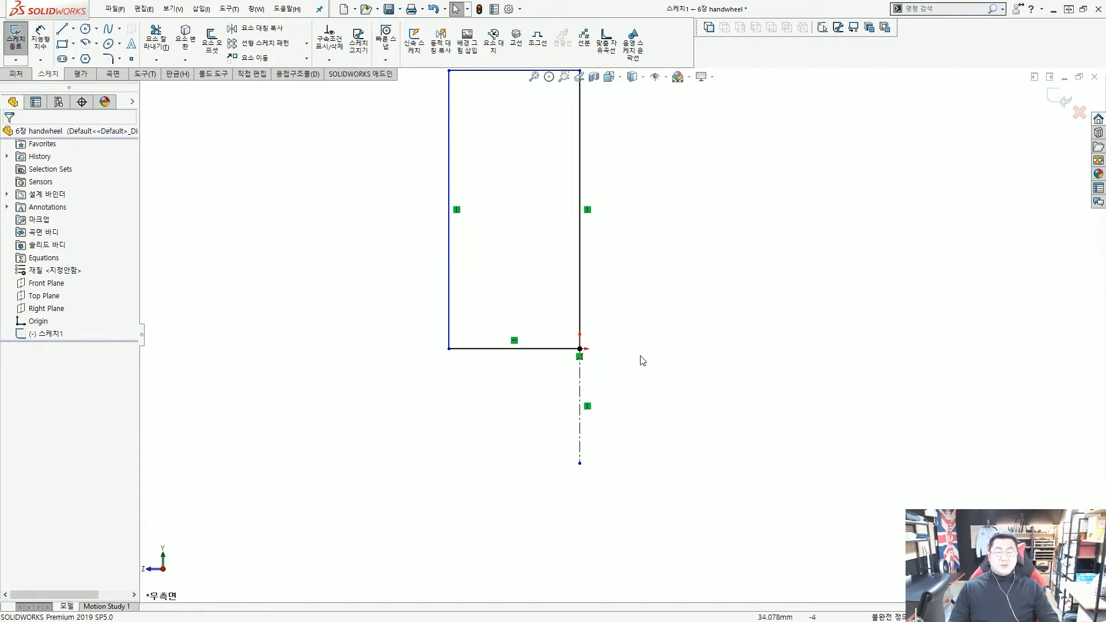
scroll(622, 345, "up", 2)
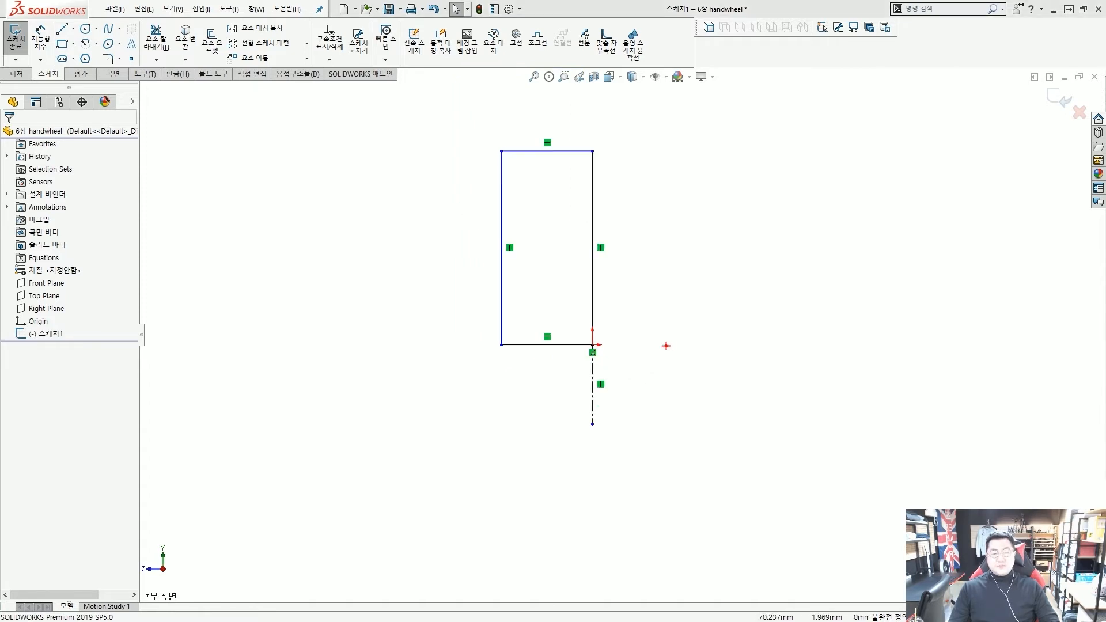
left_click_drag(594, 366, 594, 373)
left_click_drag(596, 391, 594, 419)
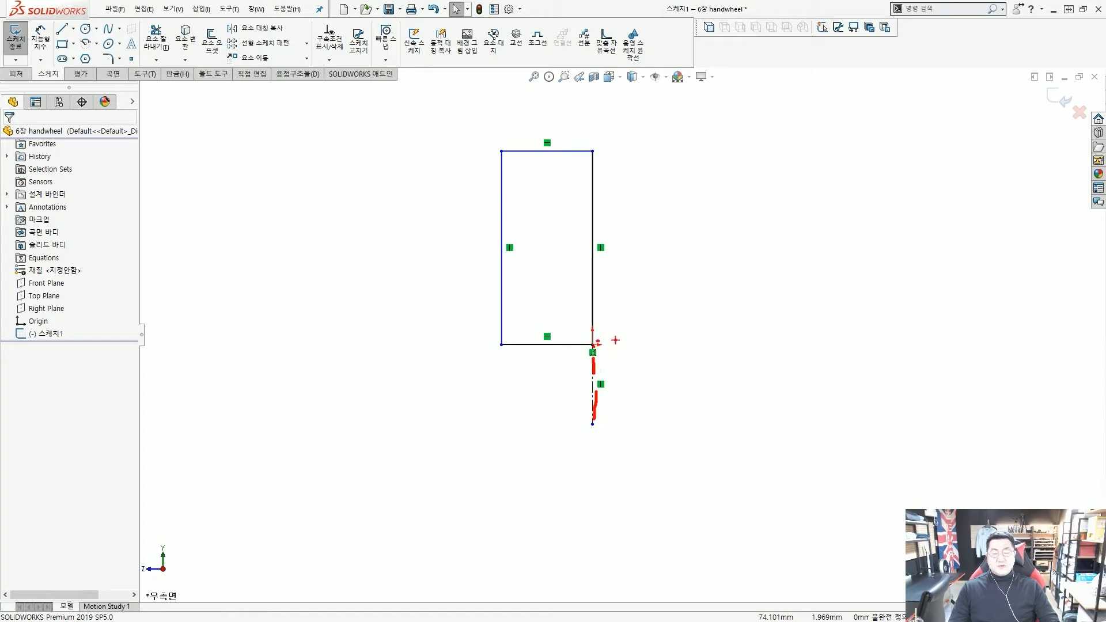
key("Escape")
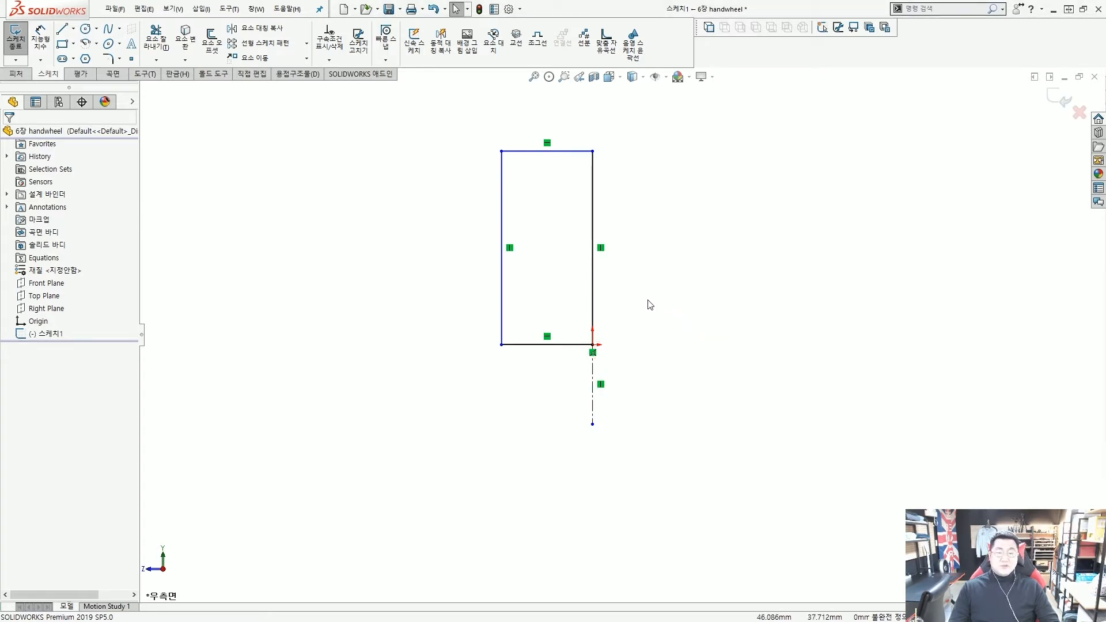
key("ctrl+2")
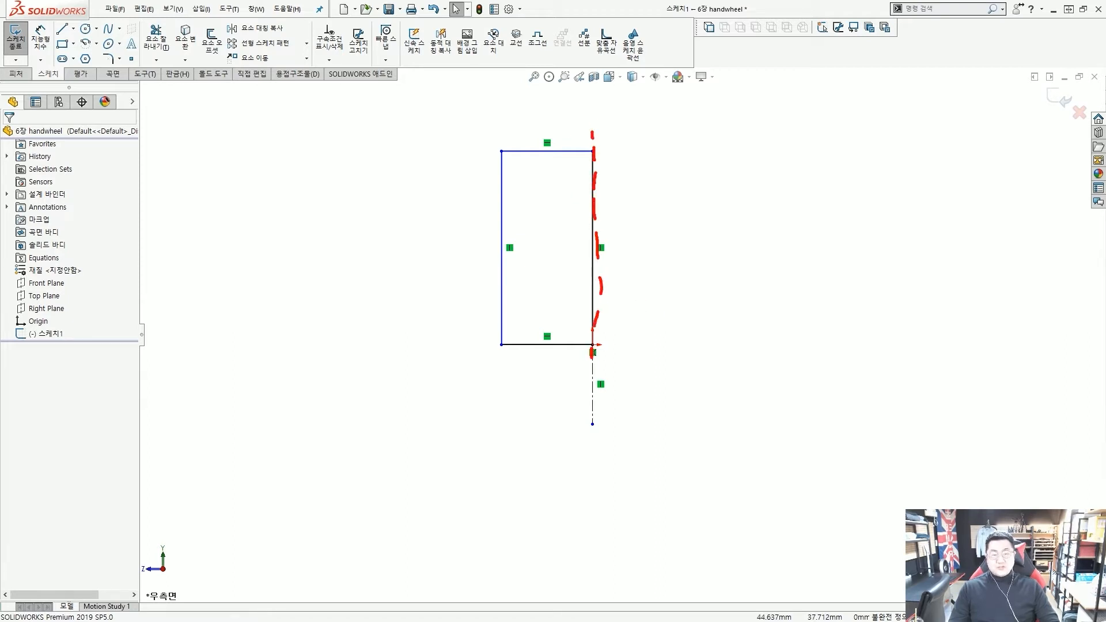
mouse_move(592, 352)
left_mouse_down()
mouse_move(593, 429)
mouse_move(675, 343)
mouse_move(758, 339)
left_mouse_up()
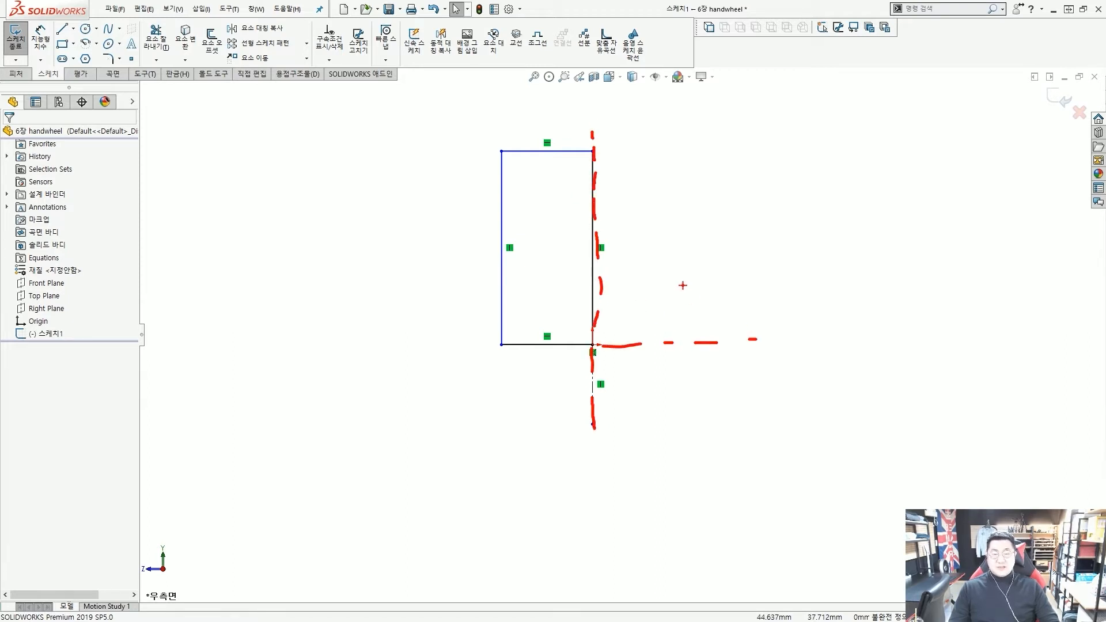
key("Escape")
scroll(679, 274, "up", 3)
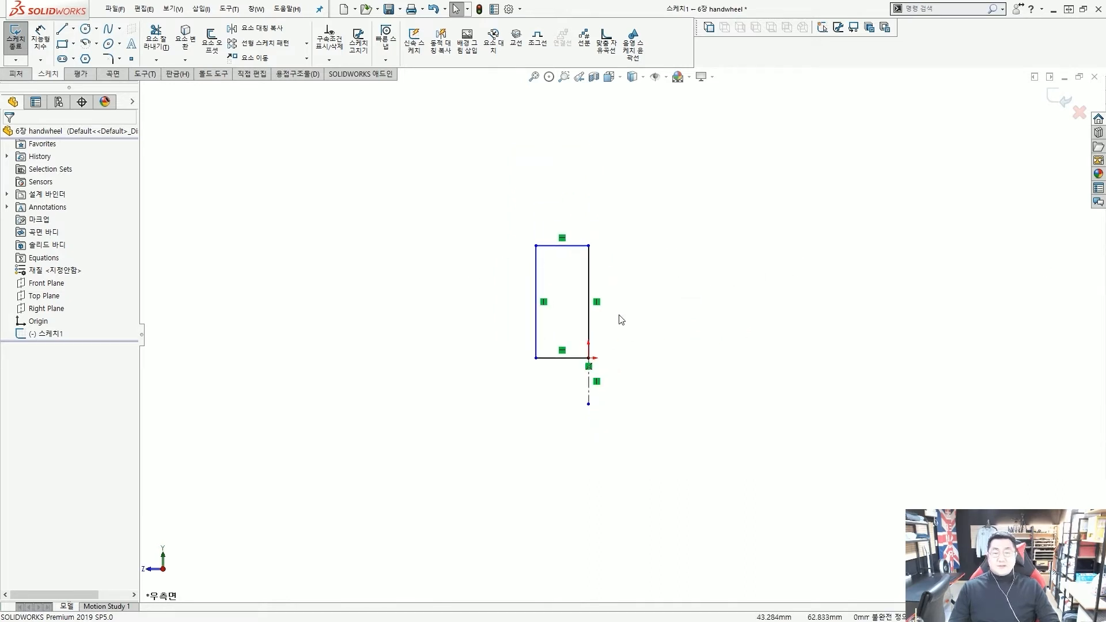
scroll(619, 314, "down", 2)
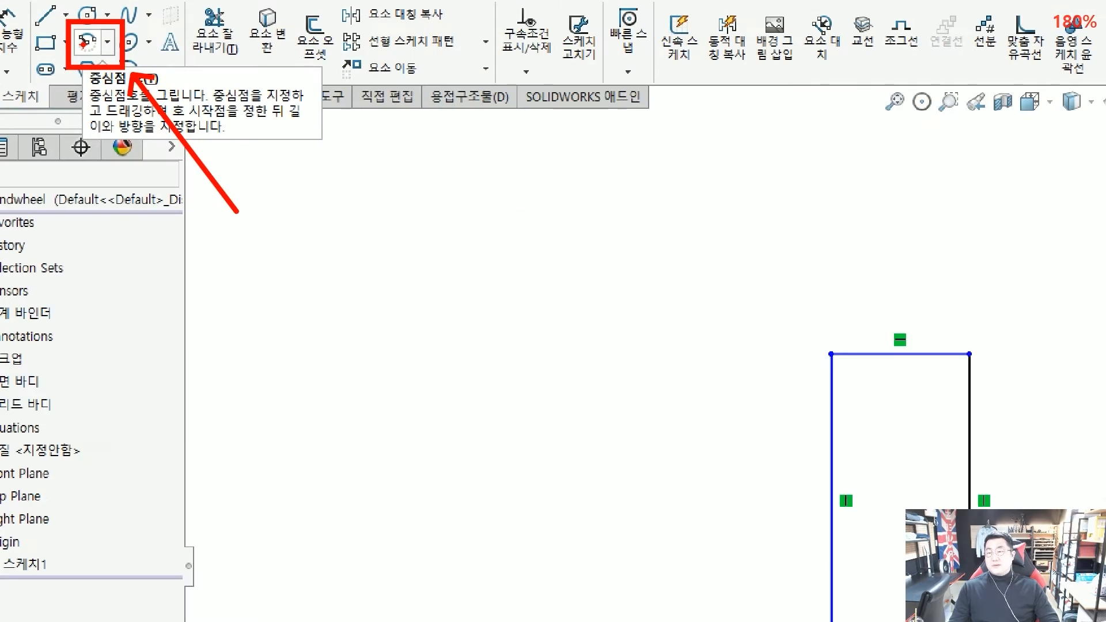
Sketch a 3-point arc with both ends on the left edge, bulging outward
left_click(87, 41)
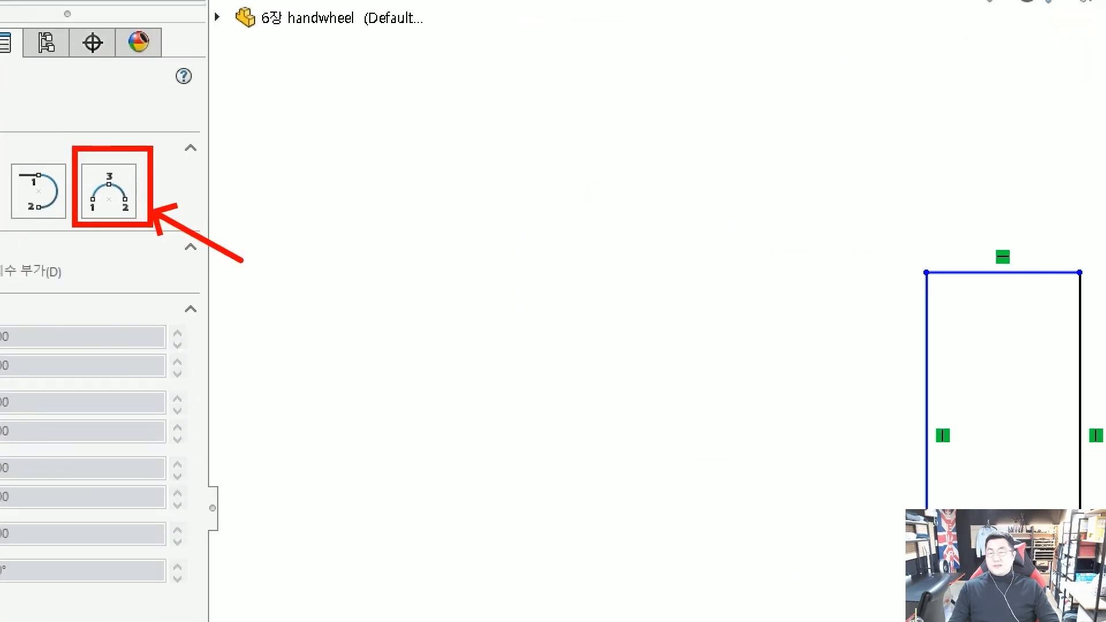
left_click(110, 196)
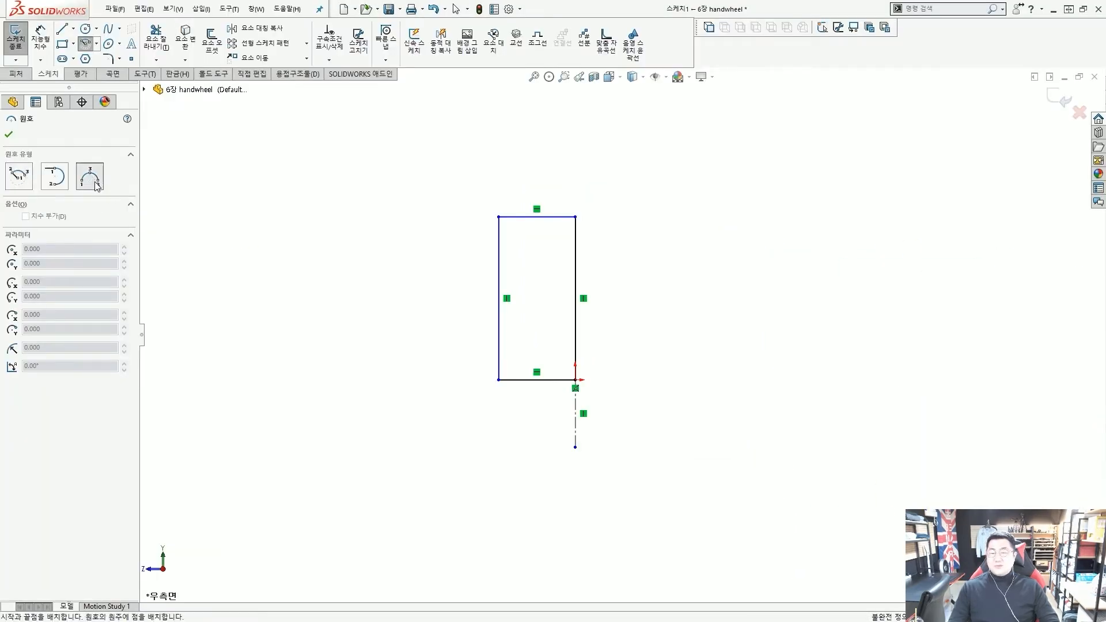
scroll(421, 253, "down", 2)
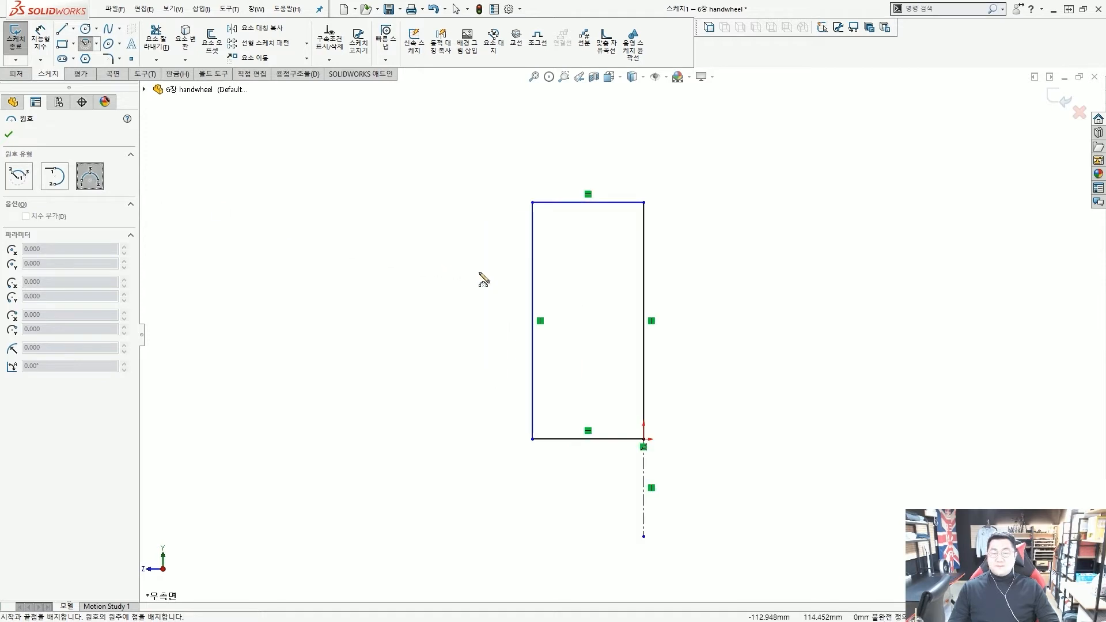
left_click(532, 241)
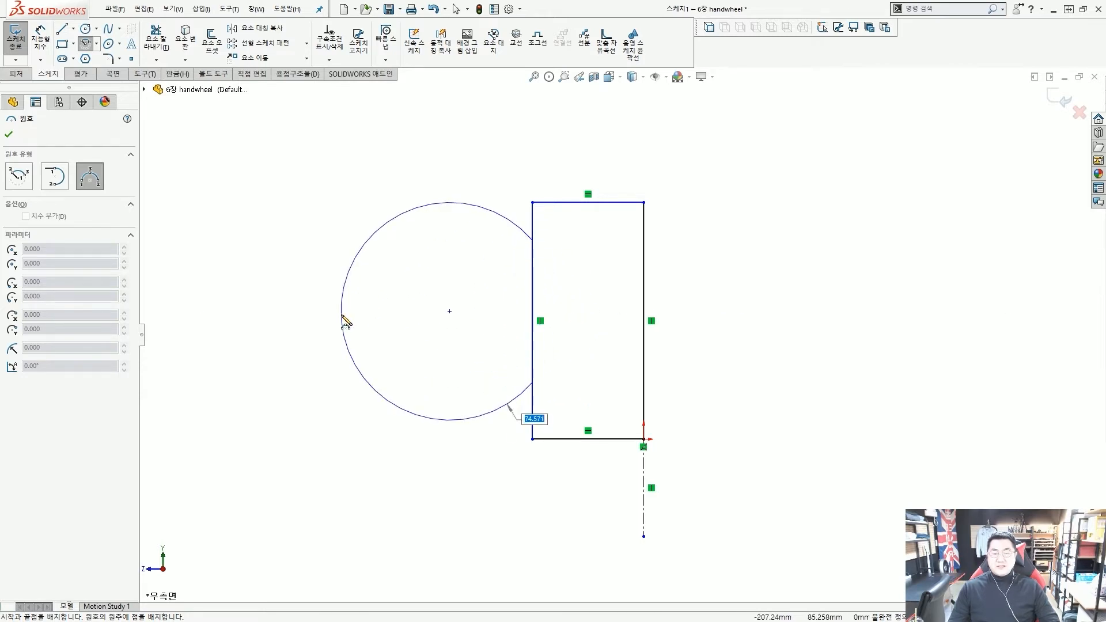
left_click(500, 312)
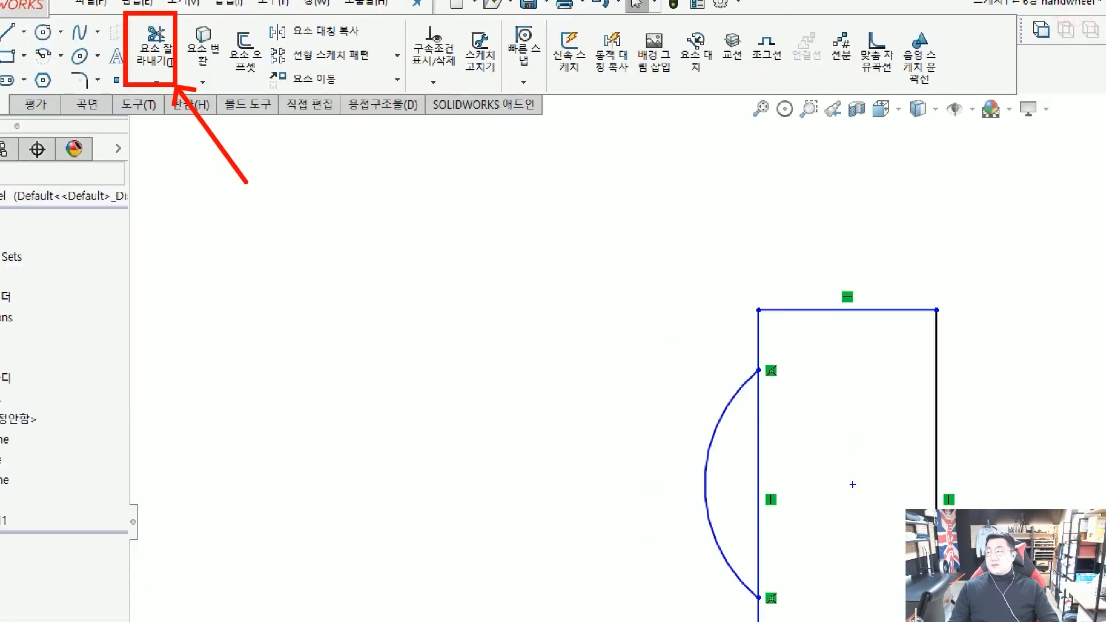
Power-trim the left edge segment lying between the arc's two endpoints
left_click(154, 51)
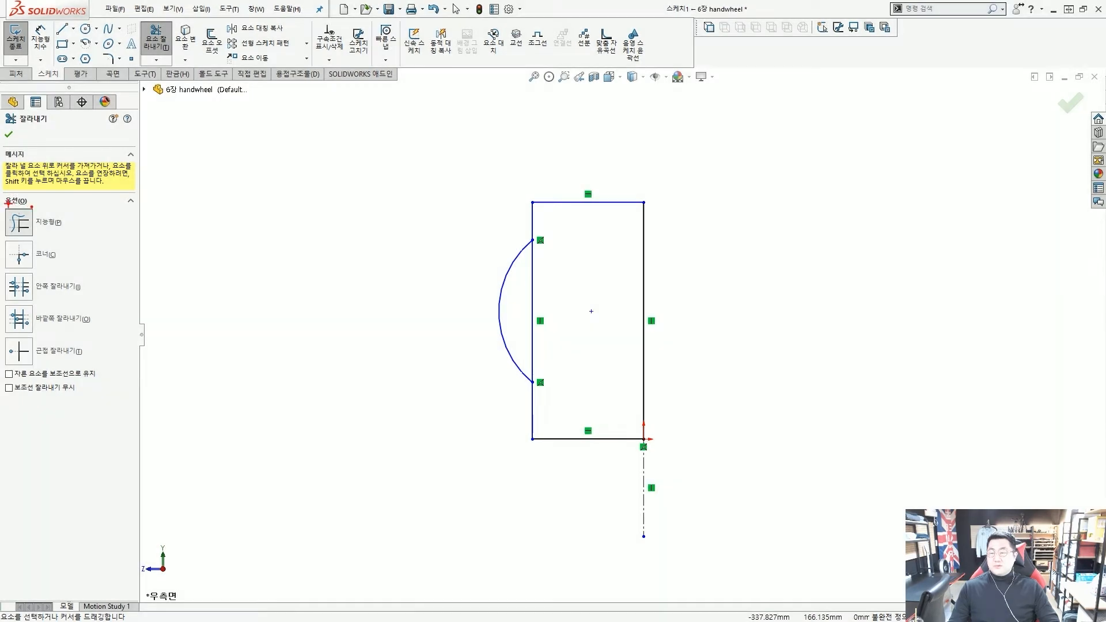
scroll(558, 293, "down", 3)
scroll(558, 293, "down", 2)
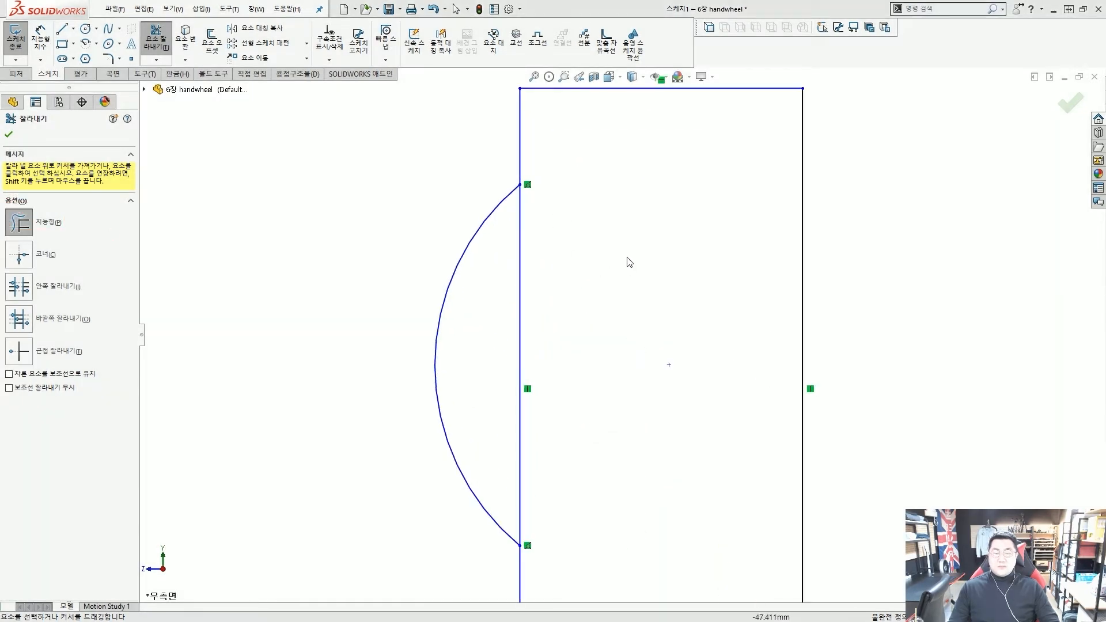
left_click_drag(608, 247, 596, 258)
left_click_drag(522, 304, 521, 302)
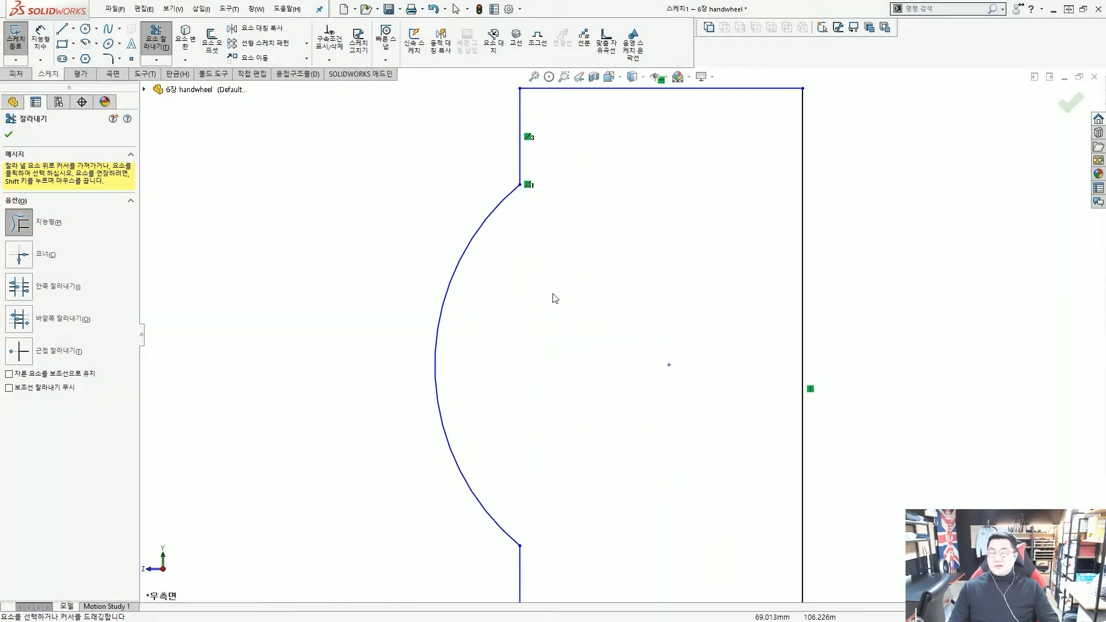
scroll(576, 293, "up", 5)
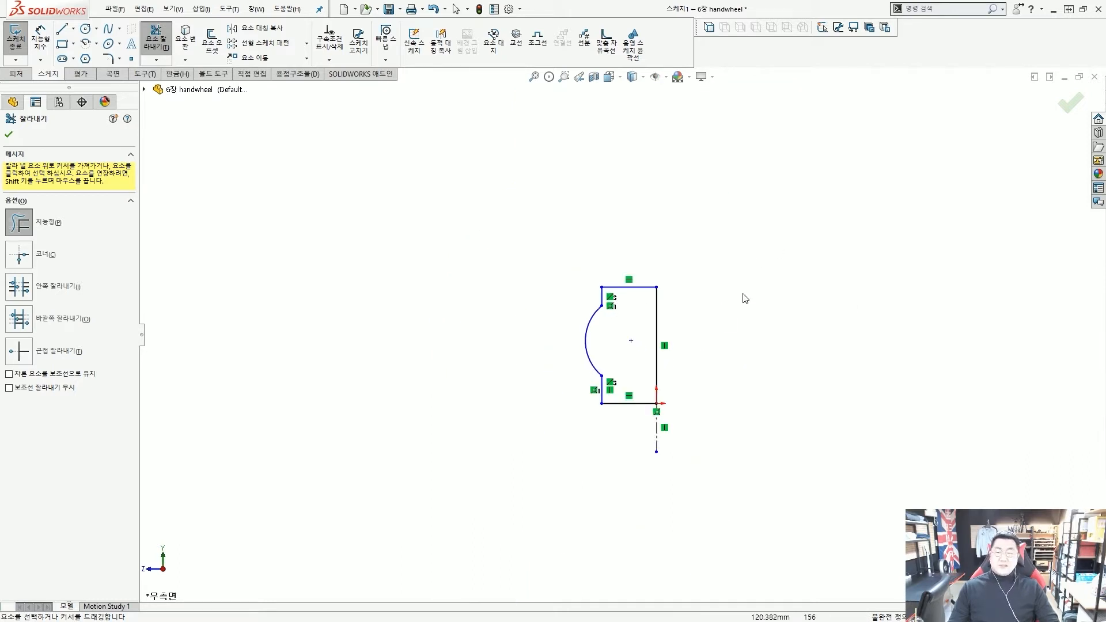
key("Escape")
scroll(714, 322, "down", 2)
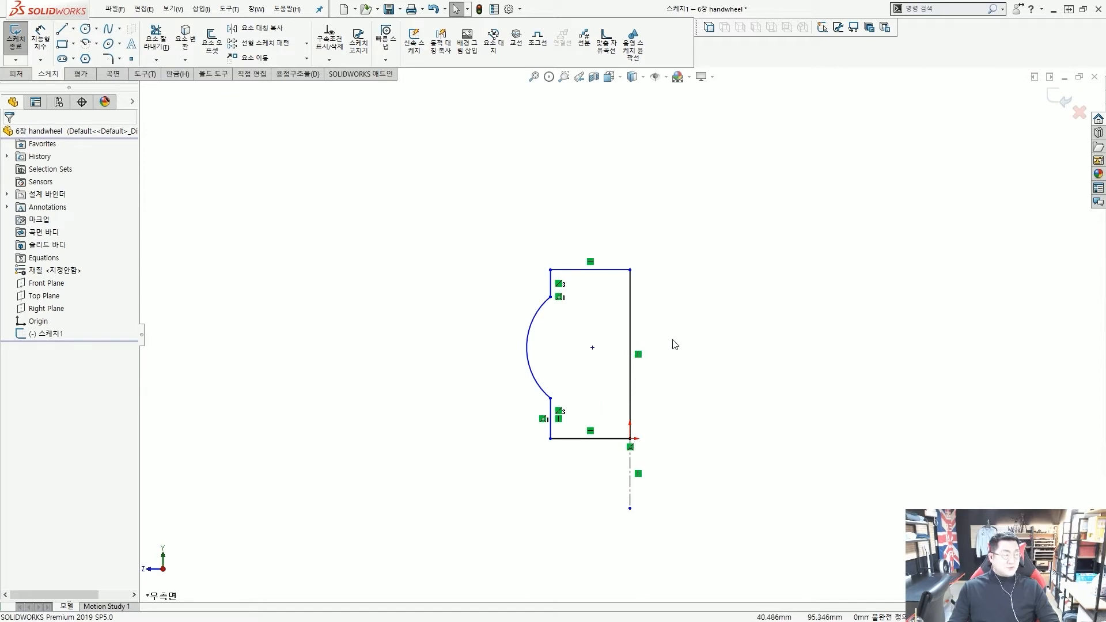
scroll(662, 343, "up", 3)
scroll(600, 363, "down", 2)
scroll(579, 350, "down", 2)
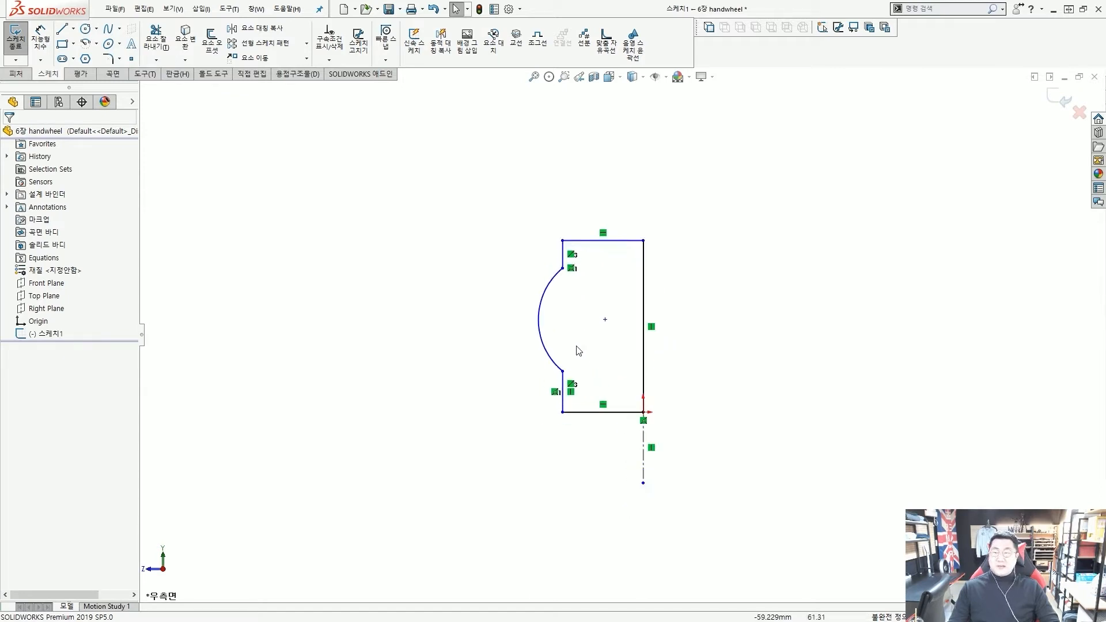
scroll(467, 316, "down", 1)
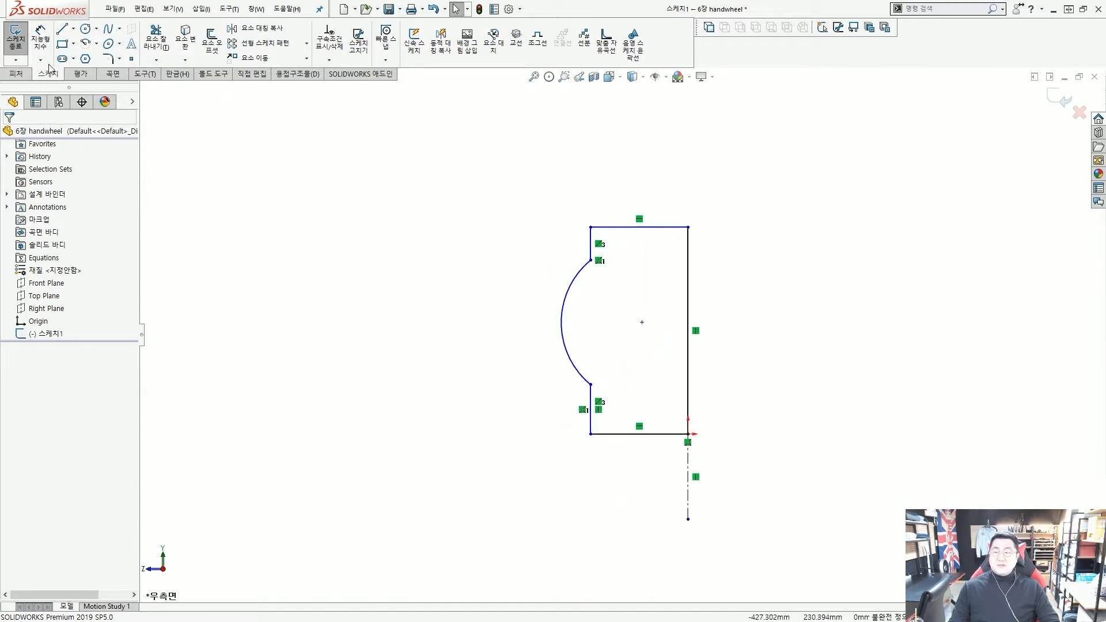
Add a Smart Dimension from the arc to the left vertical line (22.83)
left_click(42, 45)
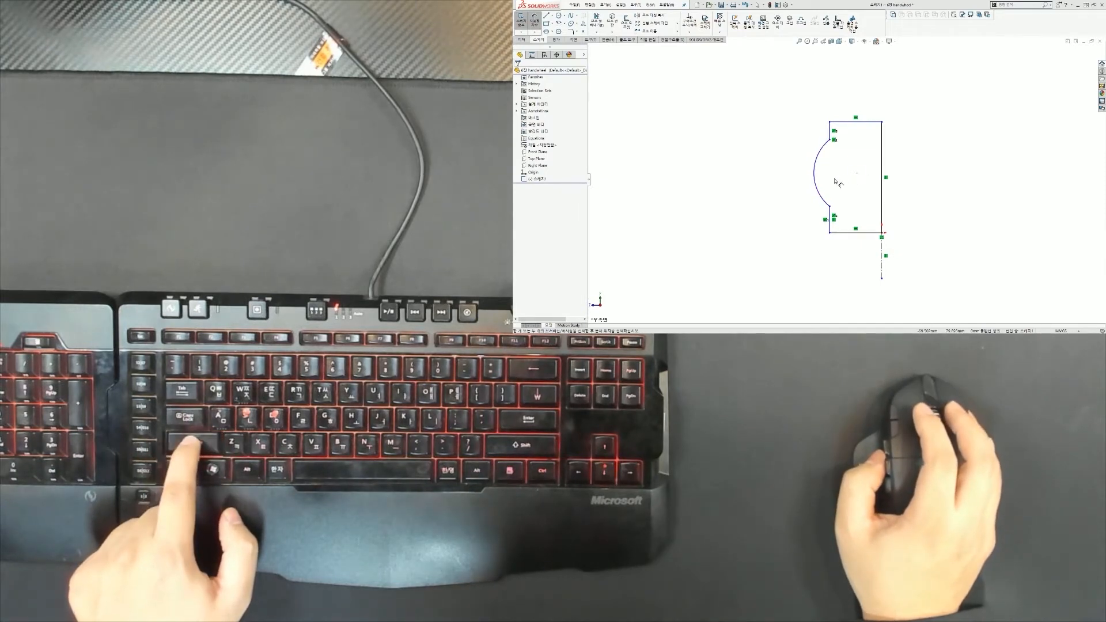
left_click(816, 193)
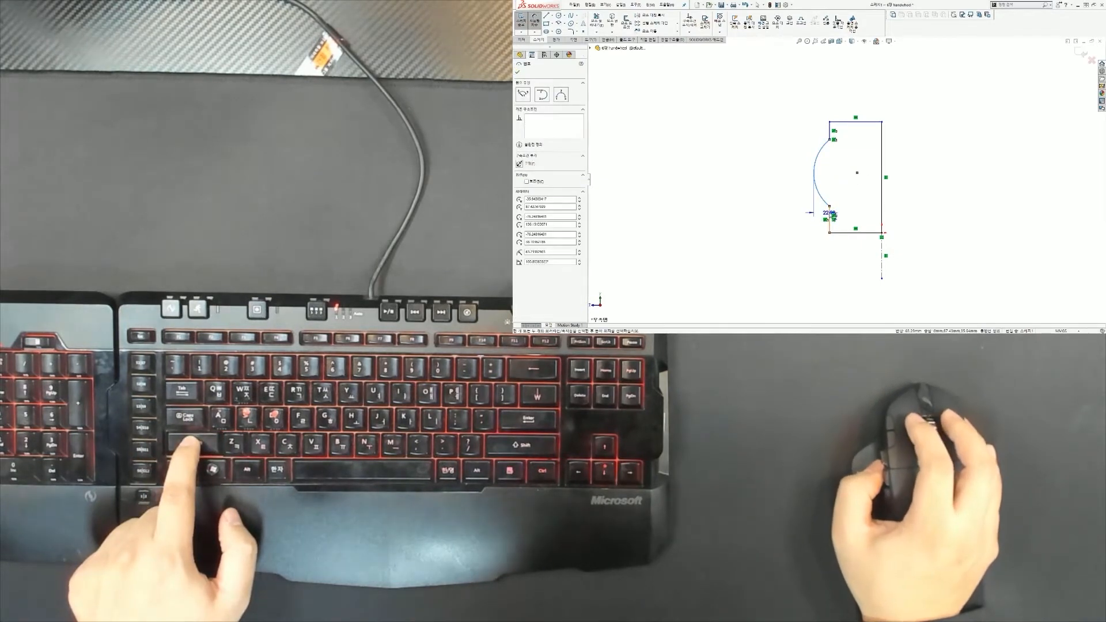
left_click(832, 215)
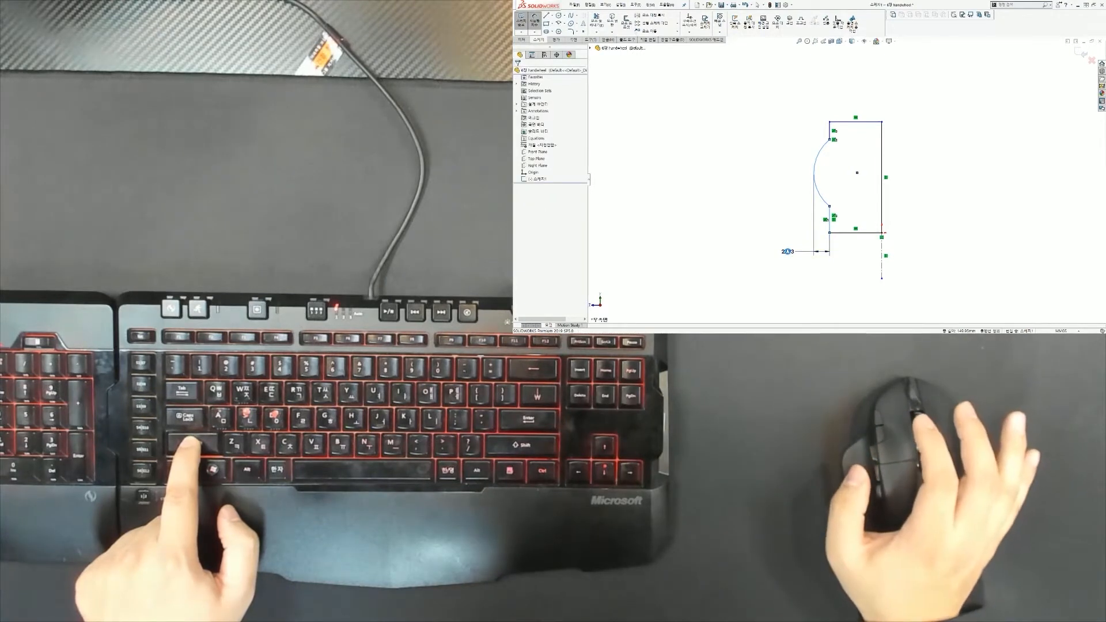
left_click(788, 253)
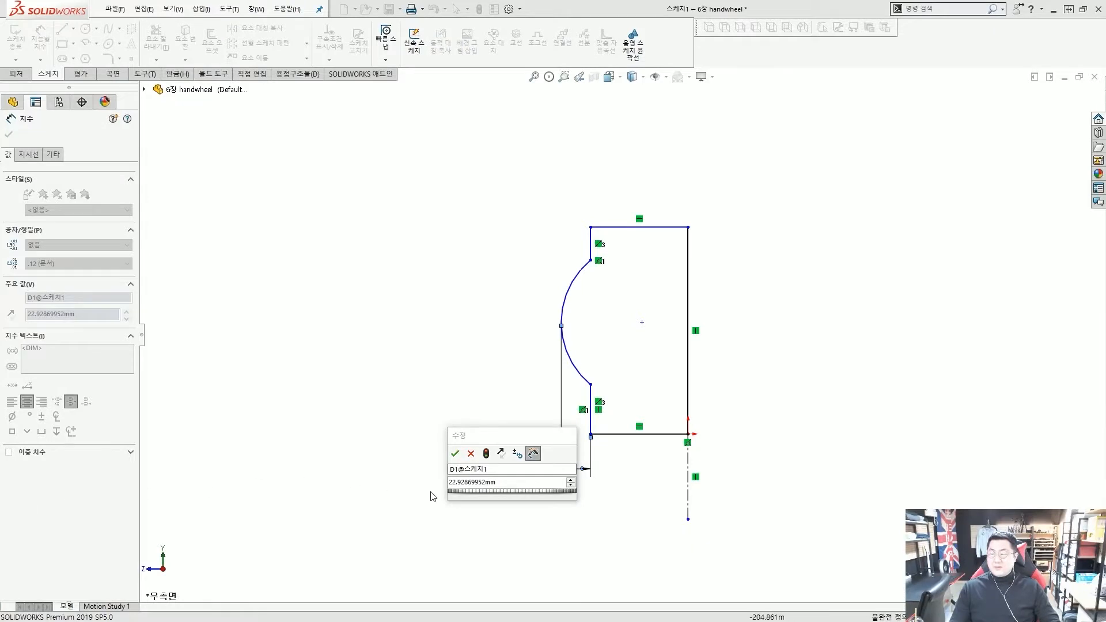
Set the arc offset dimension to 4 mm
left_click_drag(490, 435, 444, 378)
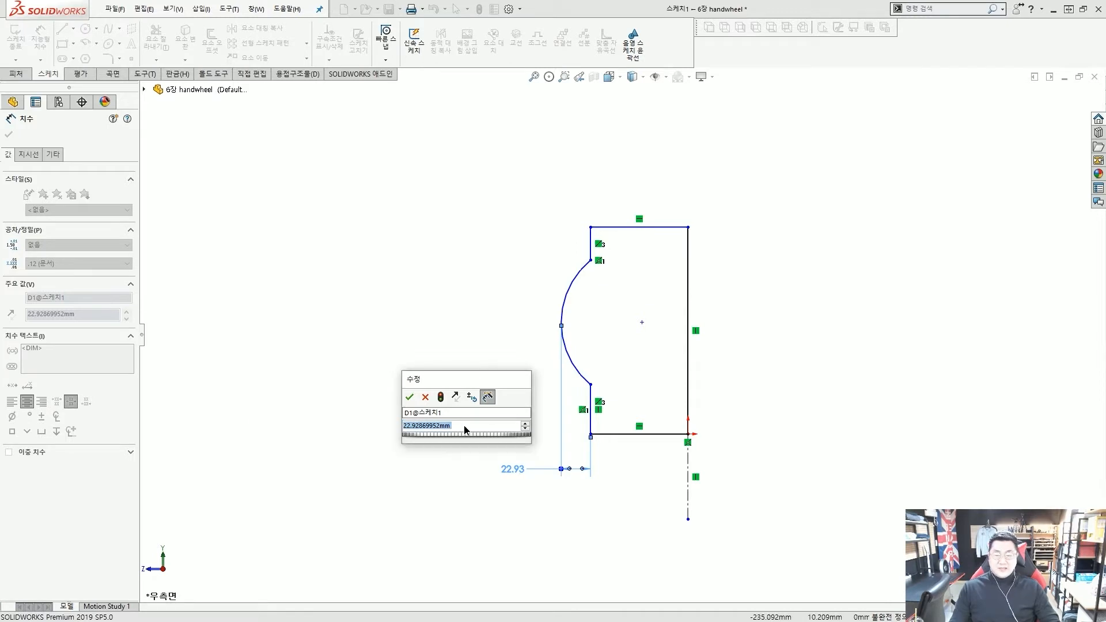
type("4")
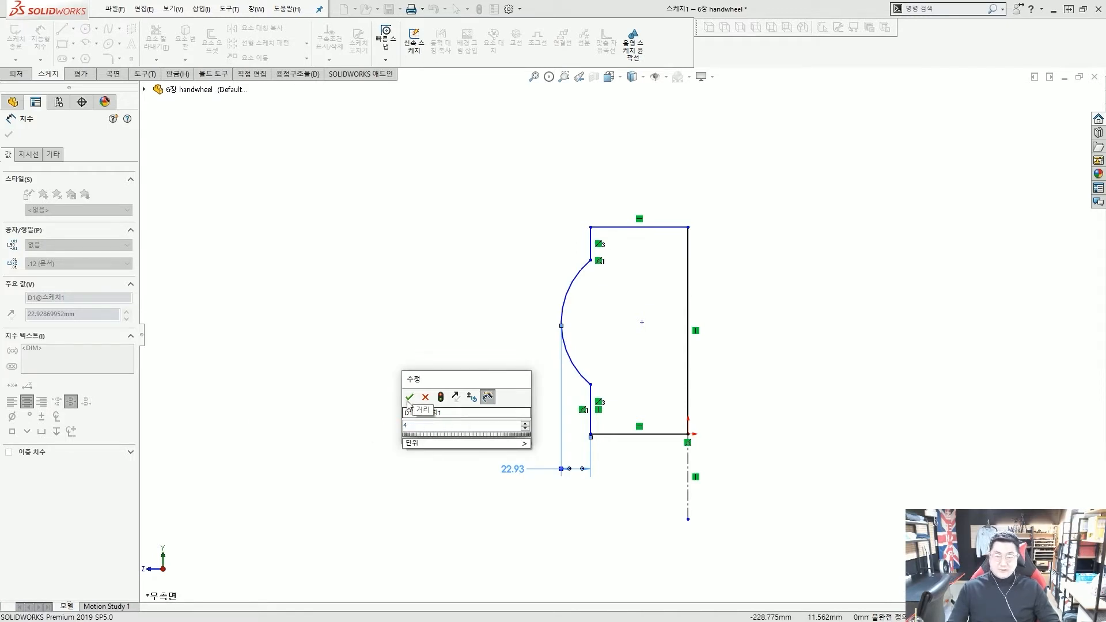
left_click(409, 399)
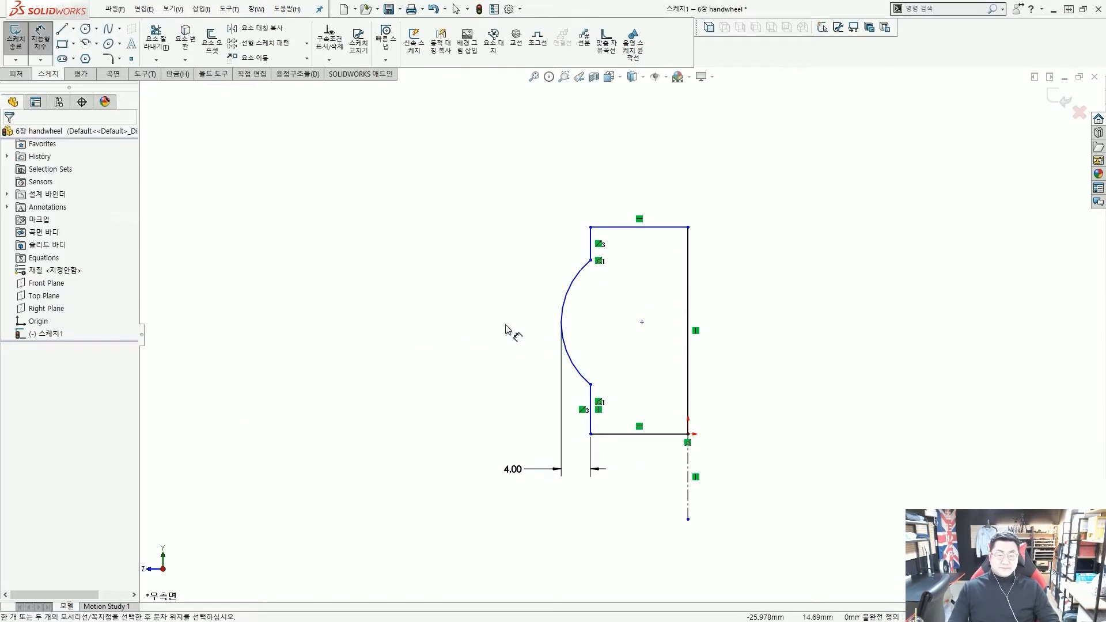
scroll(620, 334, "up", 2)
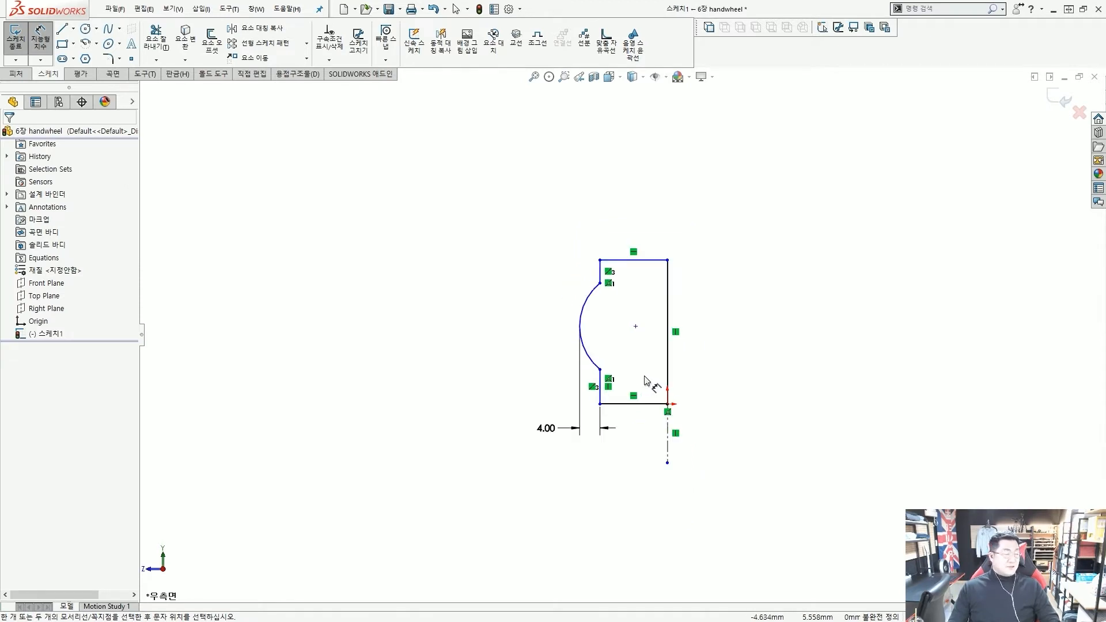
scroll(645, 386, "down", 2)
Dimension the overall profile height to 45 and the upper straight segment to 10
left_click(605, 411)
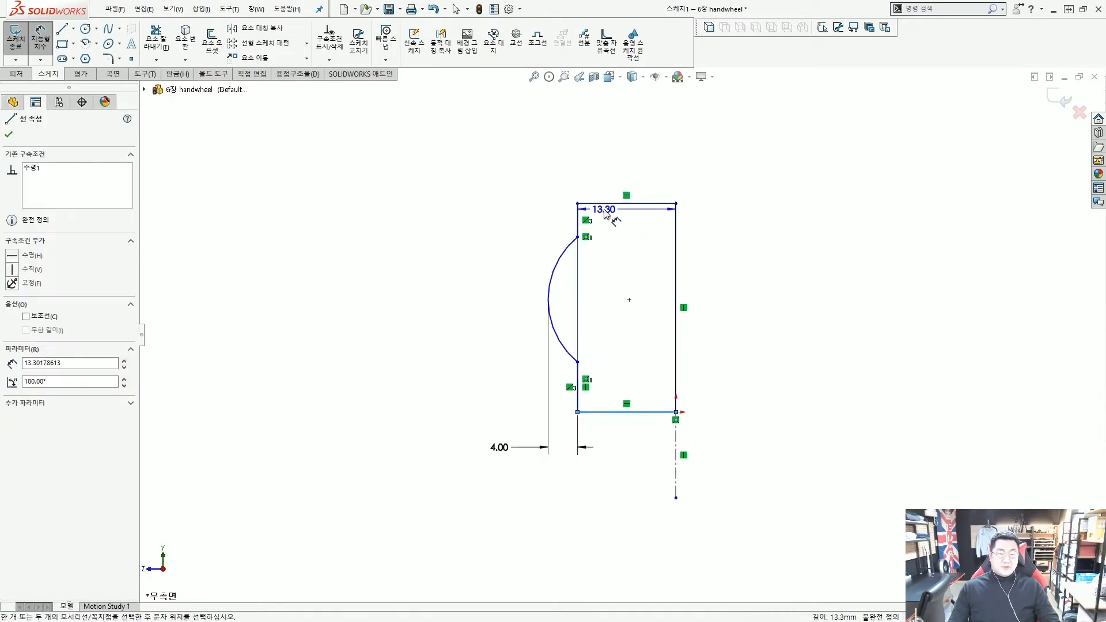
left_click(599, 203)
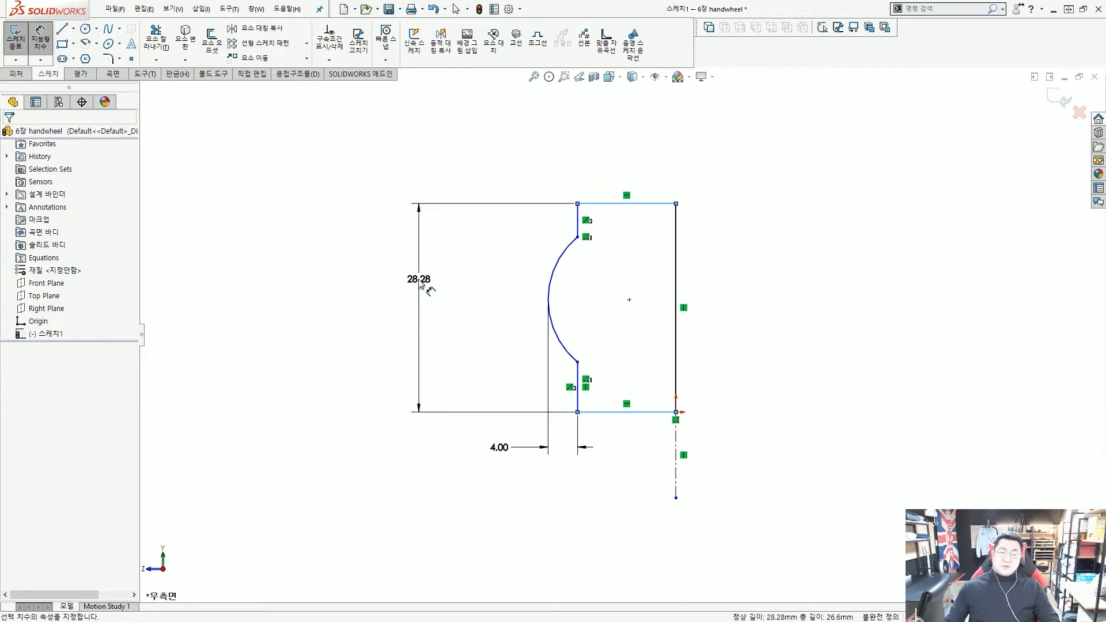
left_click(420, 282)
key("Return")
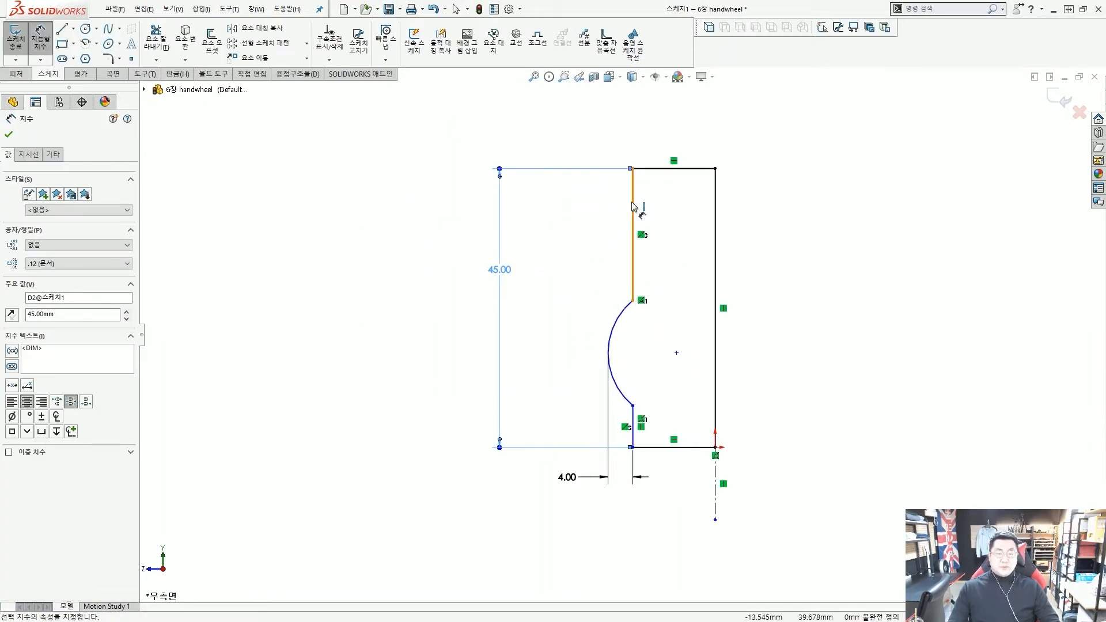
left_click(633, 206)
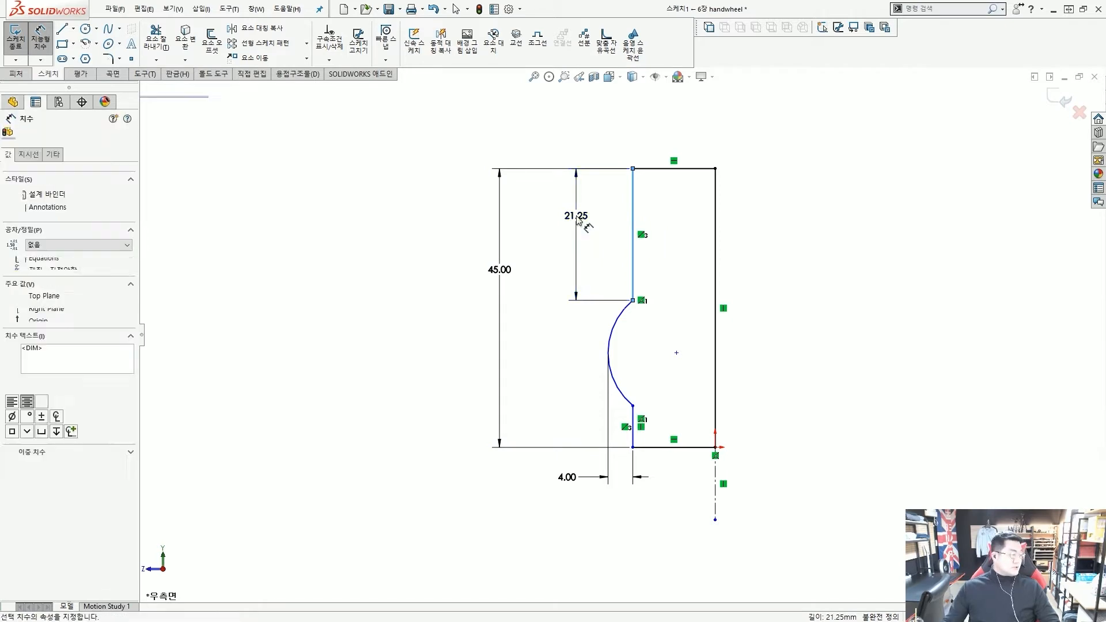
left_click(579, 220)
key("Return")
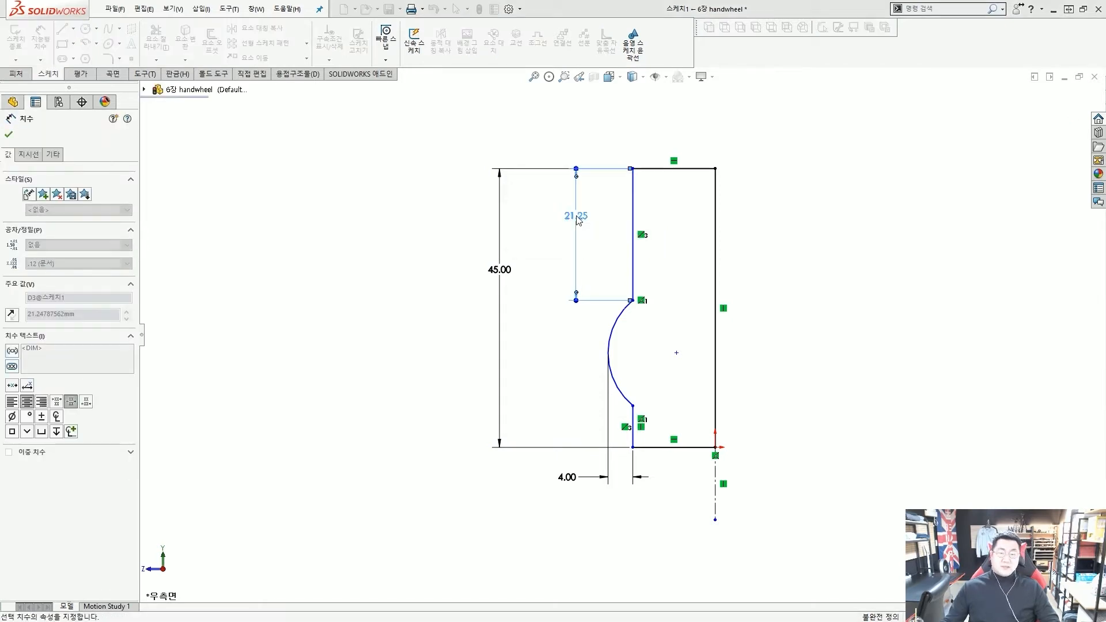
Dimension the arc's span to 16 and fit the sketch in view
left_click(640, 237)
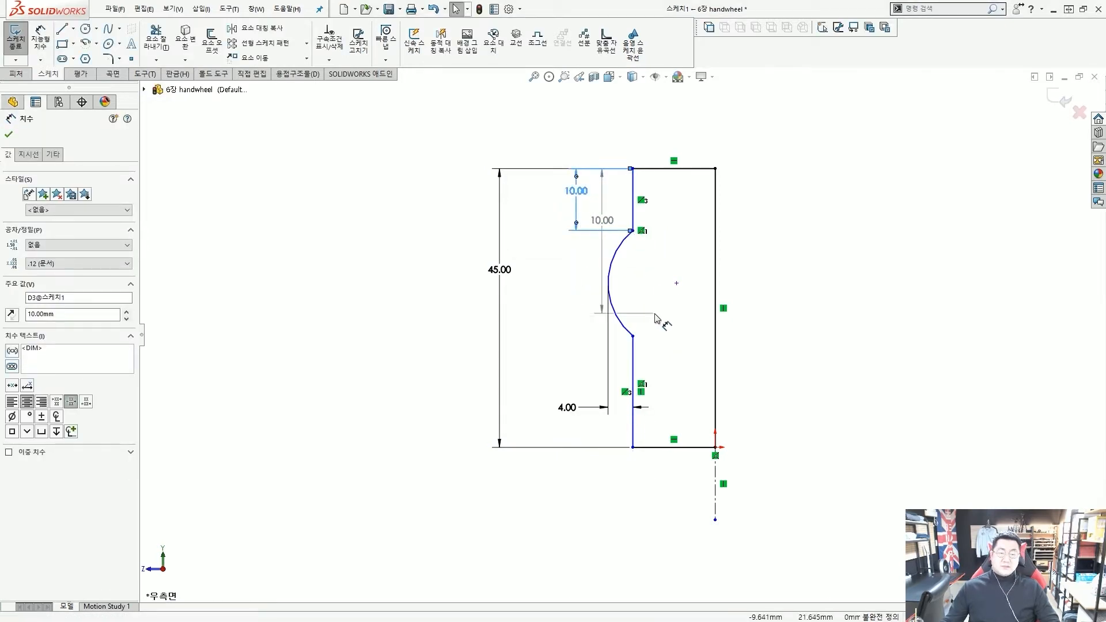
key("Escape")
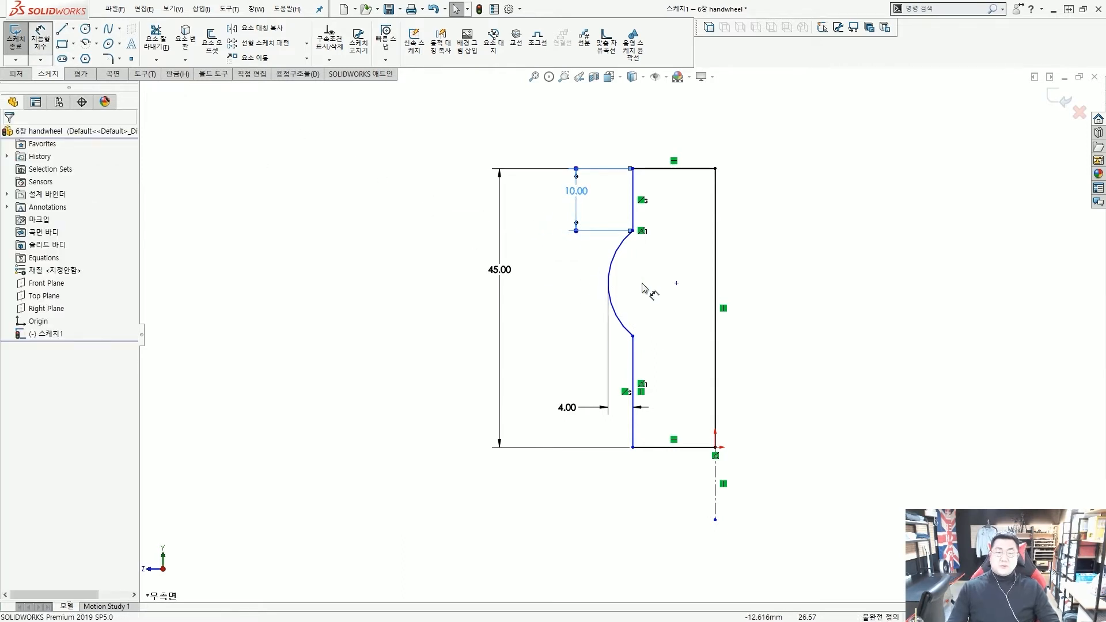
left_click(633, 336)
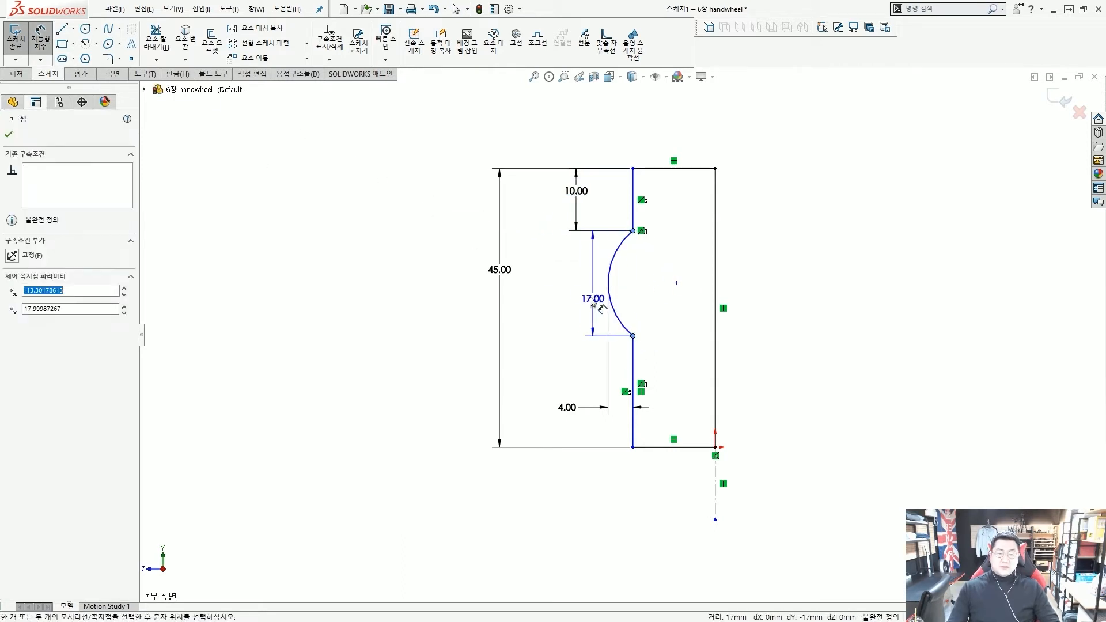
left_click(580, 295)
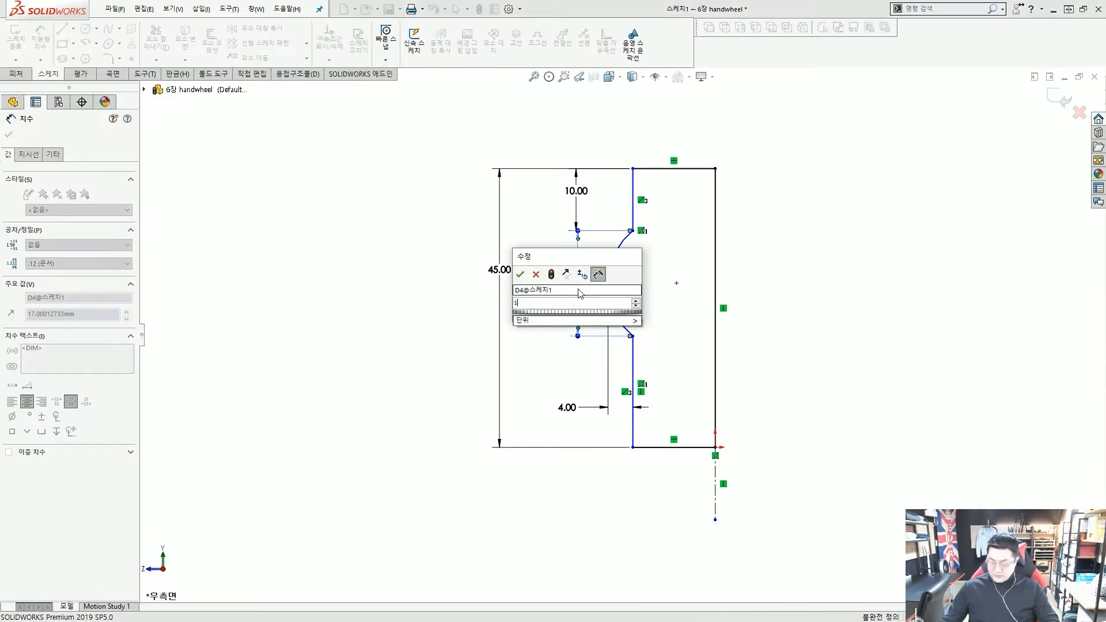
key("Return")
key("Escape")
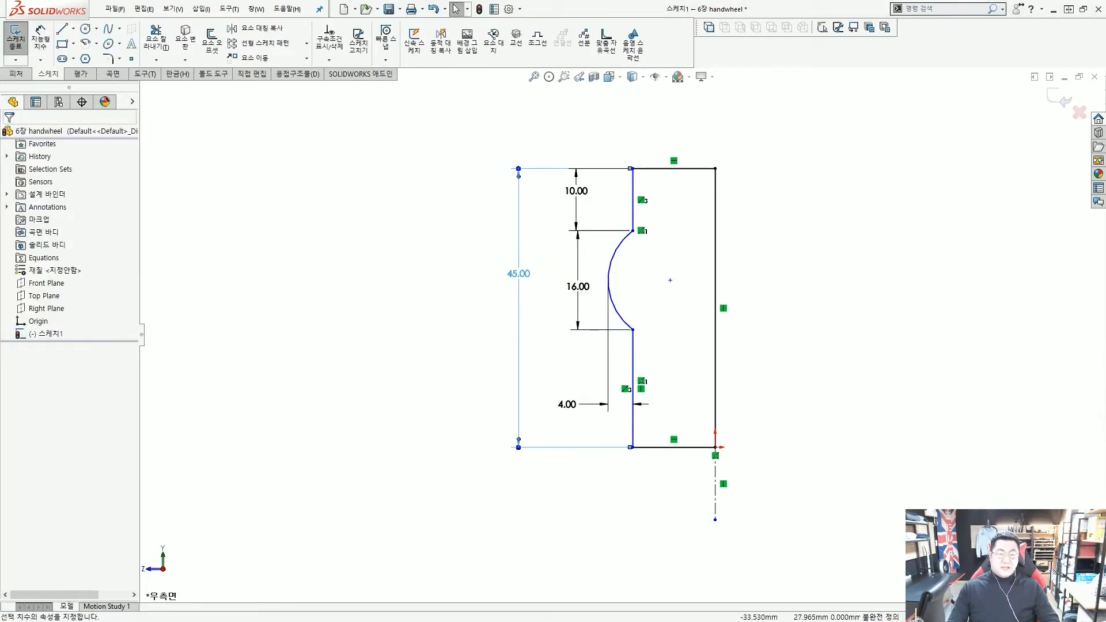
mouse_move(627, 192)
left_mouse_down()
mouse_move(544, 193)
mouse_move(613, 203)
left_mouse_up()
key("f")
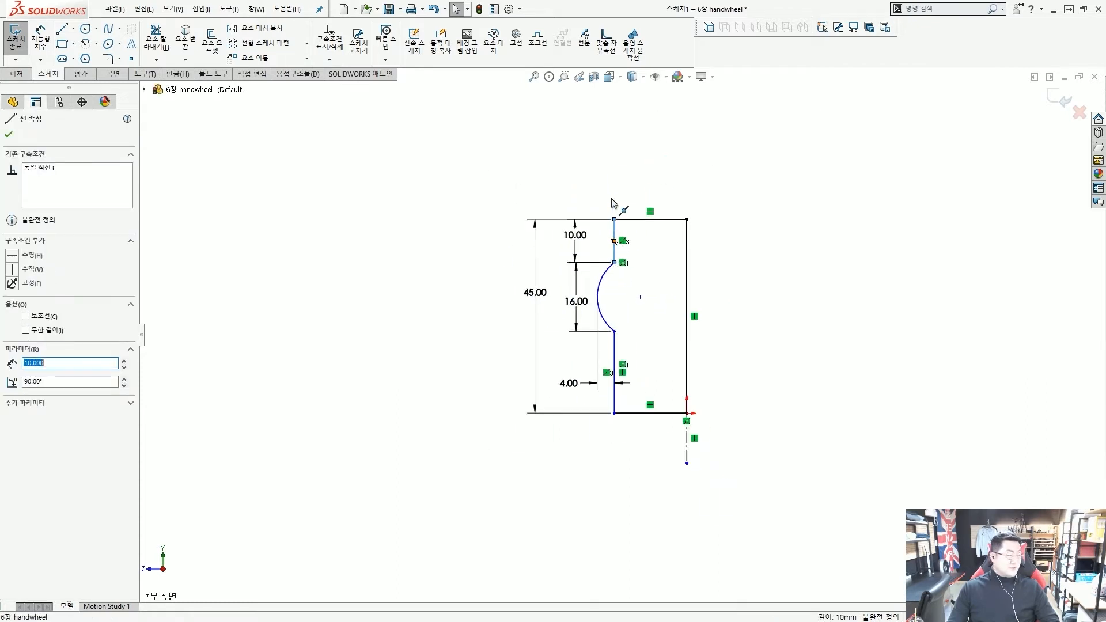
key("Escape")
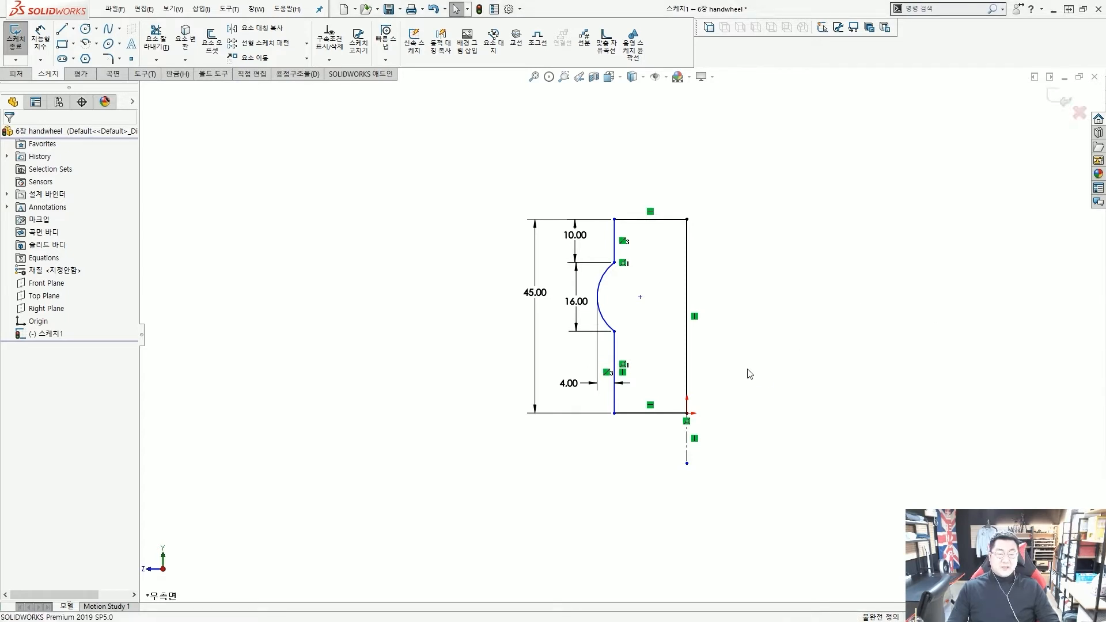
mouse_move(626, 254)
left_mouse_down()
mouse_move(785, 247)
mouse_move(725, 269)
left_mouse_up()
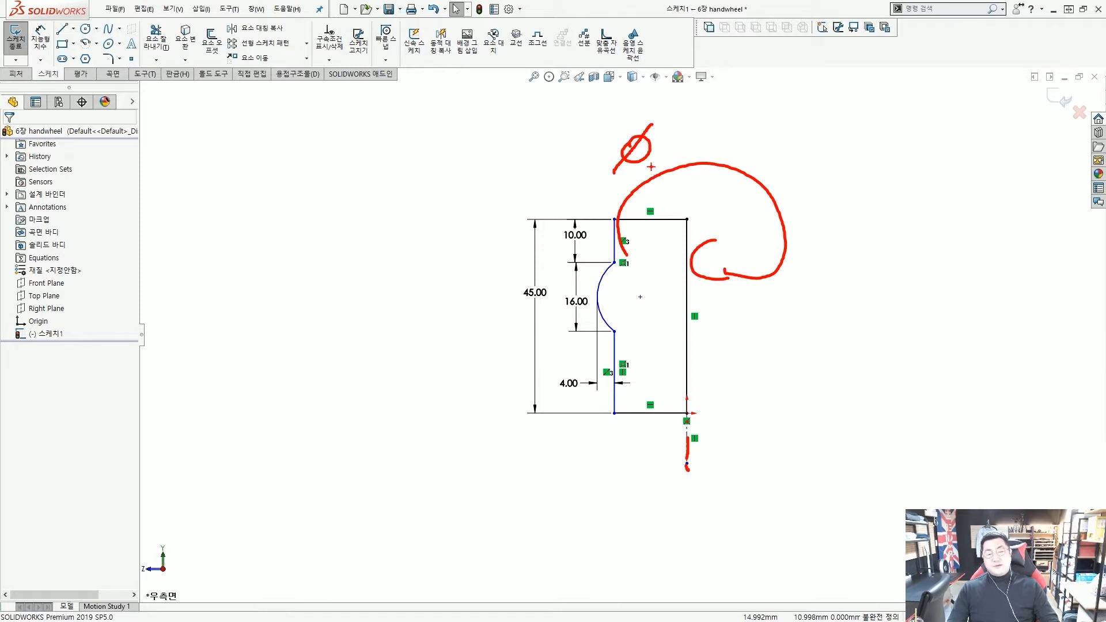
key("Escape")
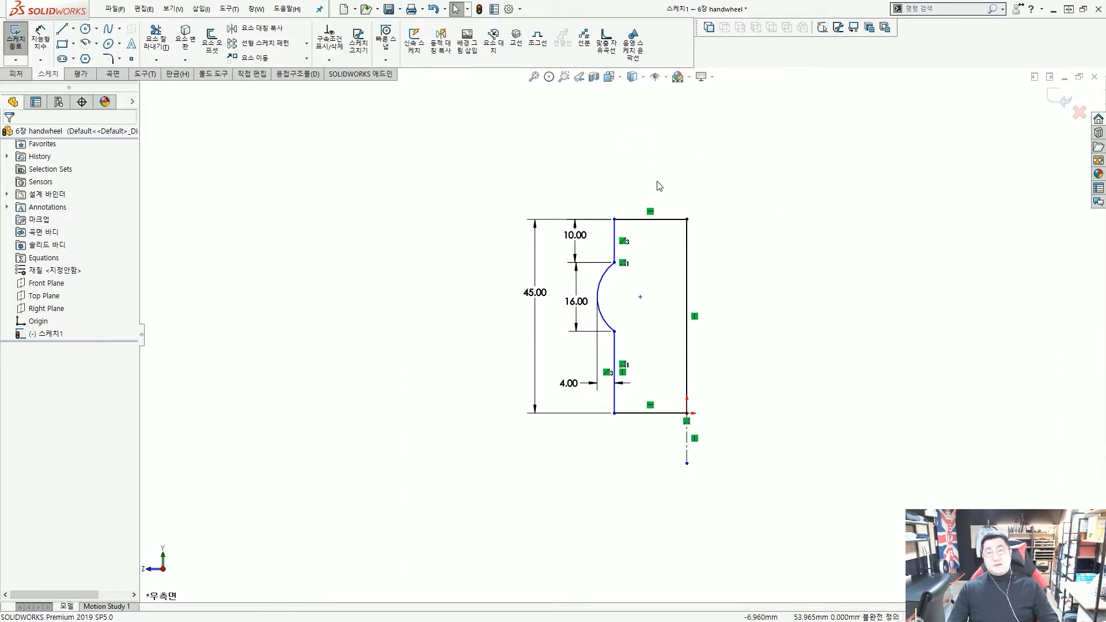
key("ctrl+2")
mouse_move(610, 204)
left_mouse_down()
mouse_move(770, 200)
mouse_move(772, 212)
left_mouse_up()
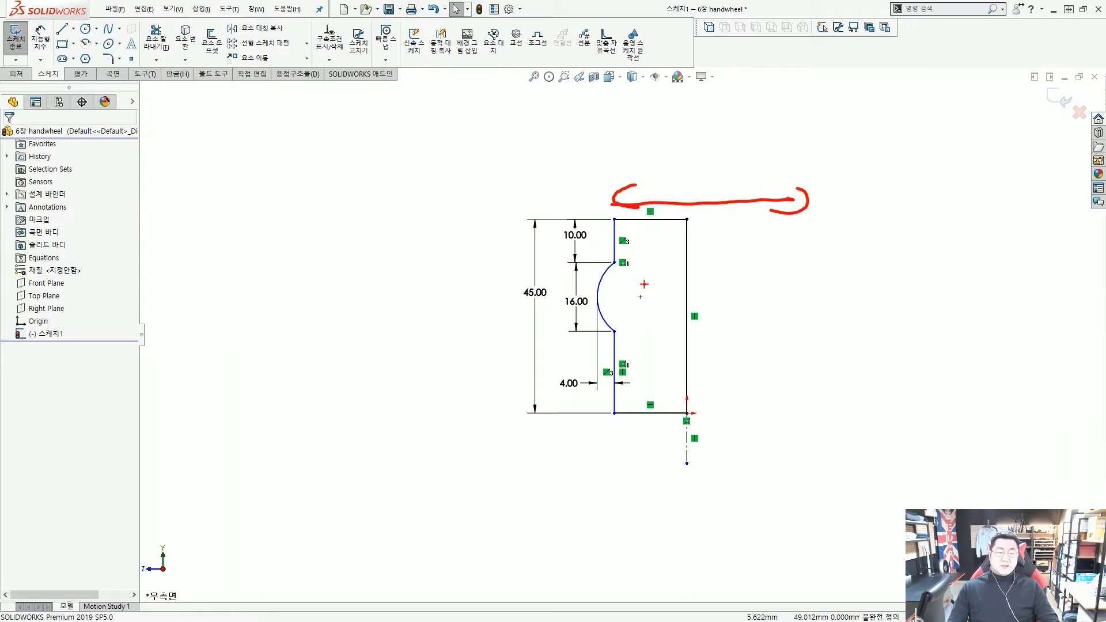
left_click_drag(649, 328, 634, 264)
key("Escape")
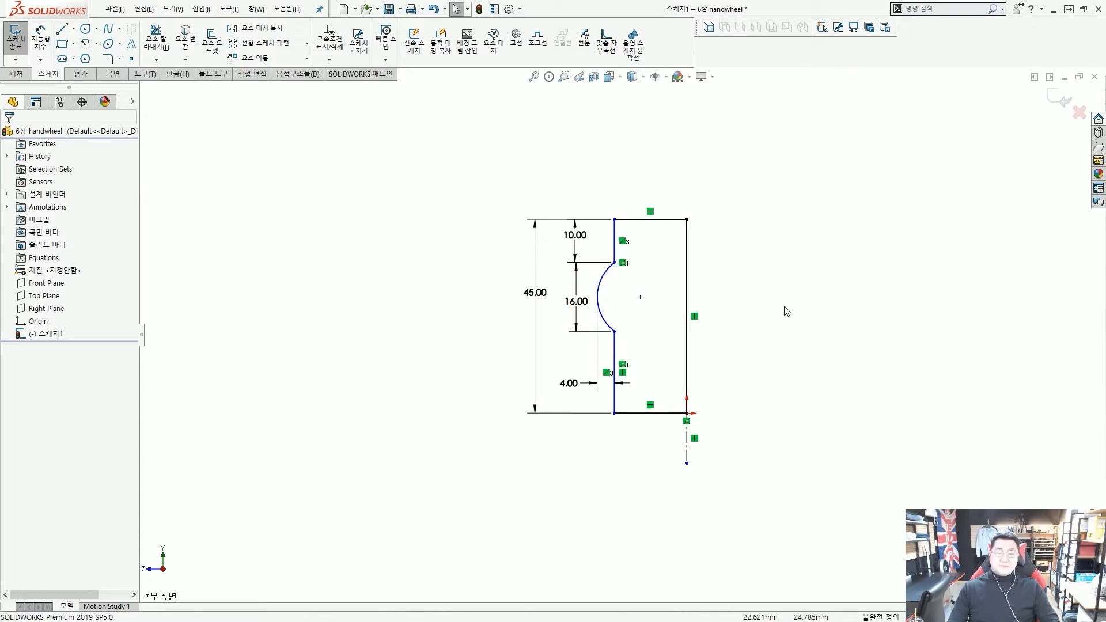
Try dimensioning the lower-left line to the centerline, then cancel the redundant dimension
left_click(41, 42)
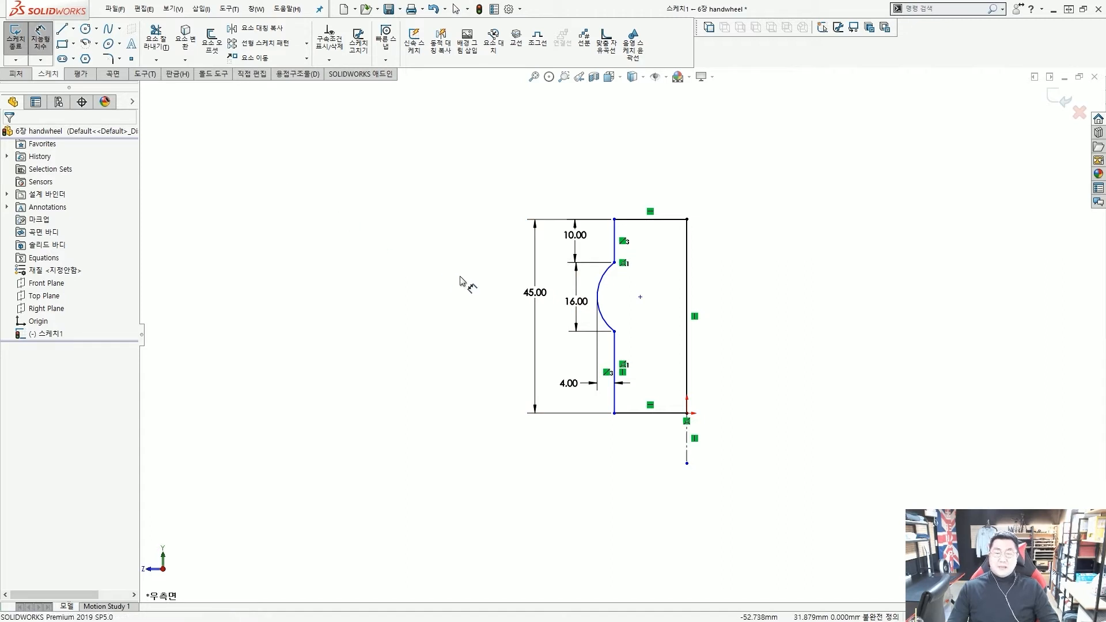
mouse_move(712, 470)
left_mouse_down()
mouse_move(675, 418)
mouse_move(697, 459)
left_mouse_up()
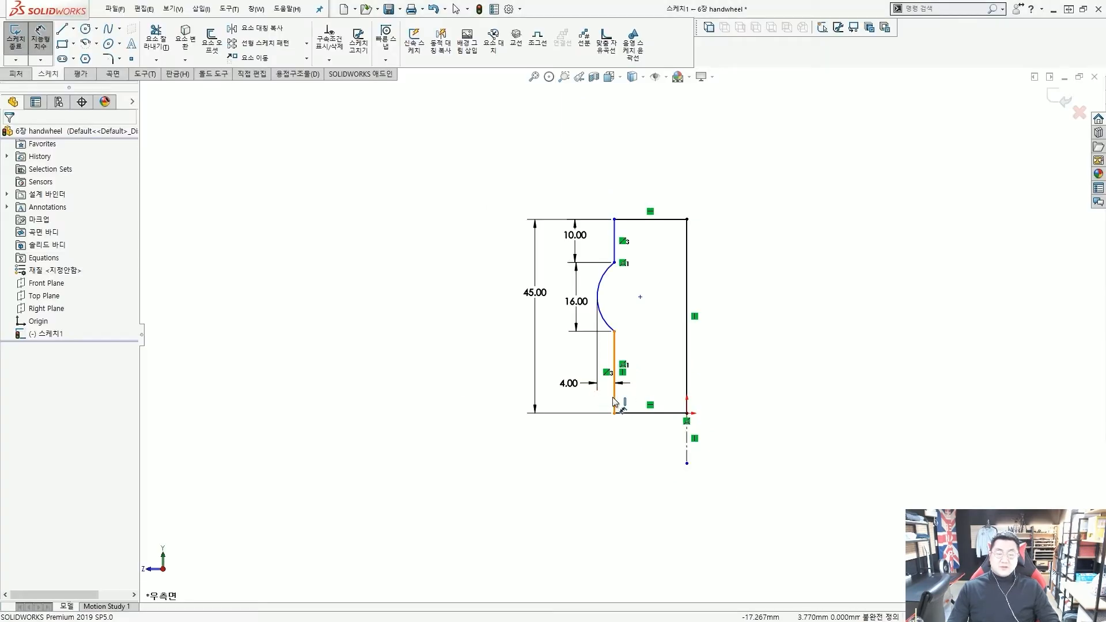
left_click(614, 403)
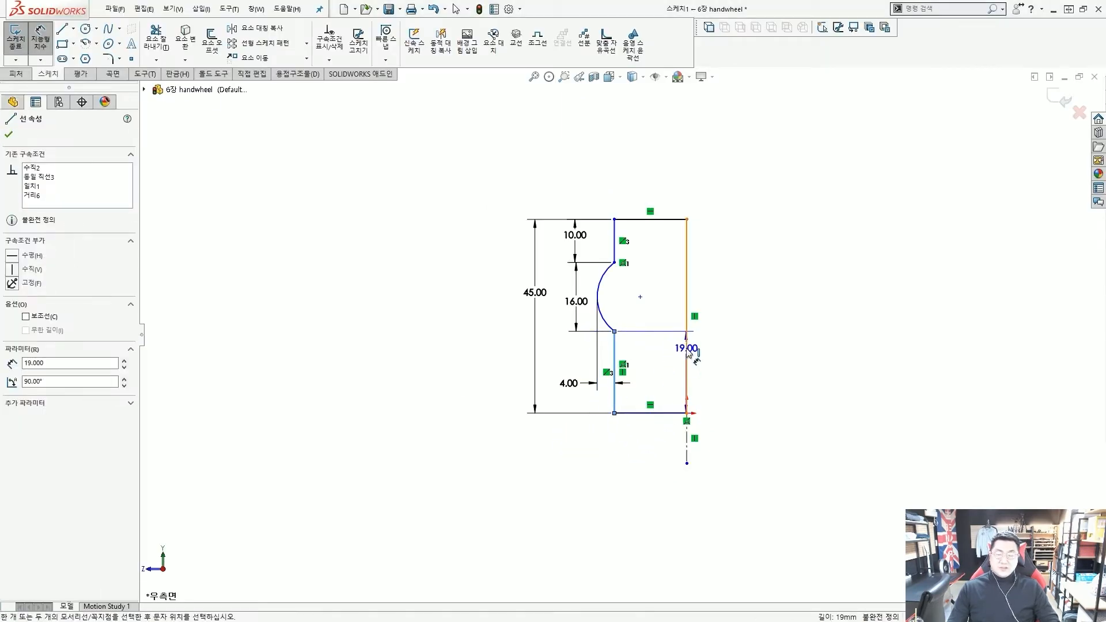
left_click(686, 446)
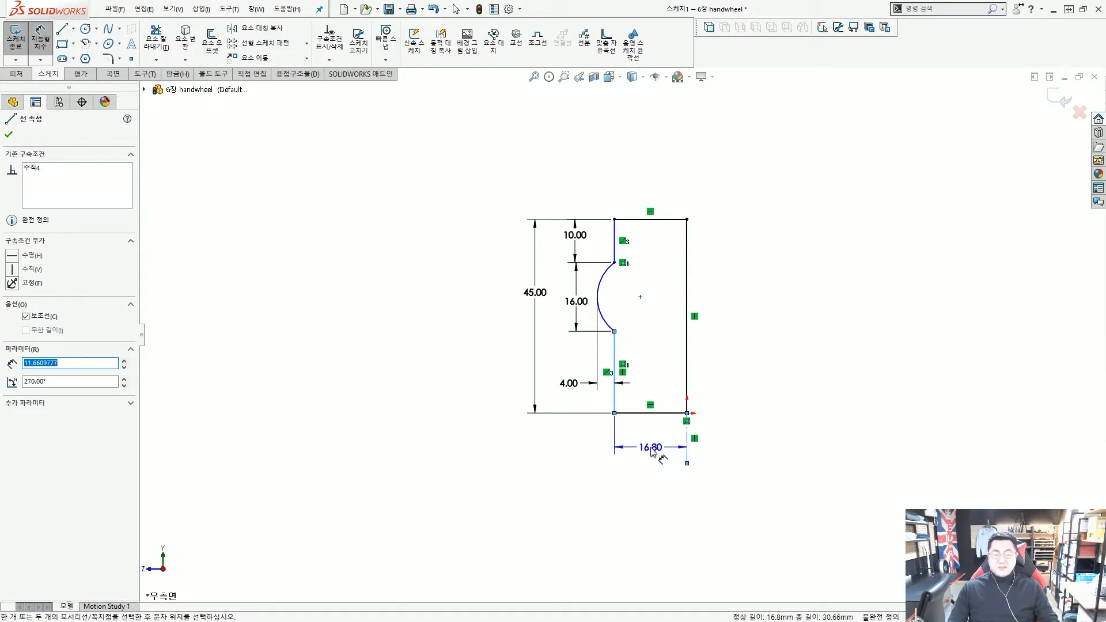
key("Escape")
left_click(614, 383)
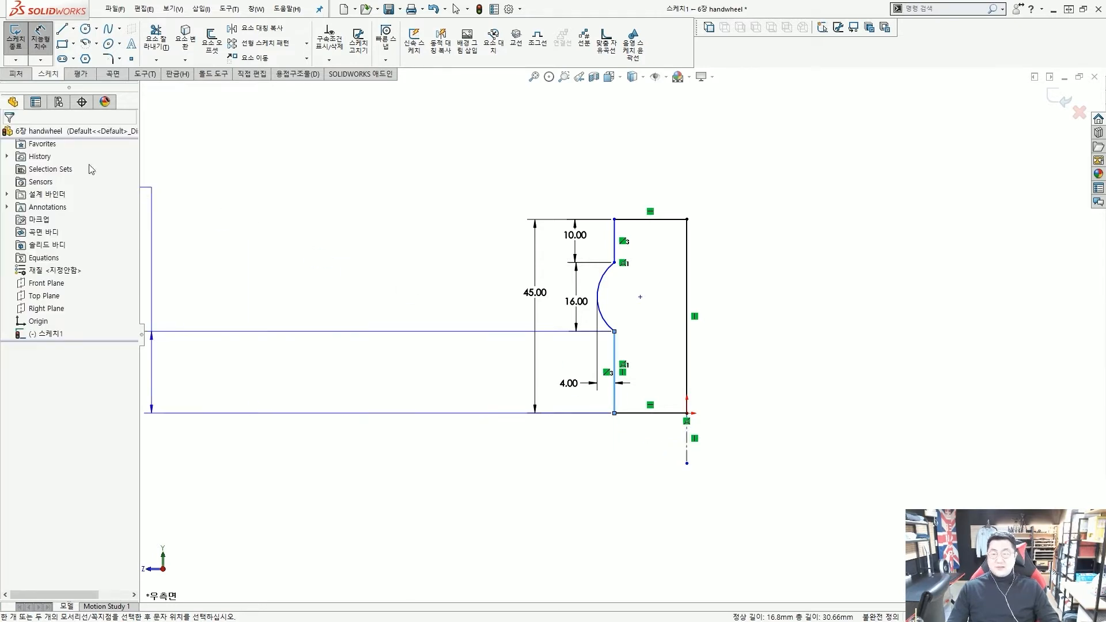
left_click(435, 287)
key("Escape")
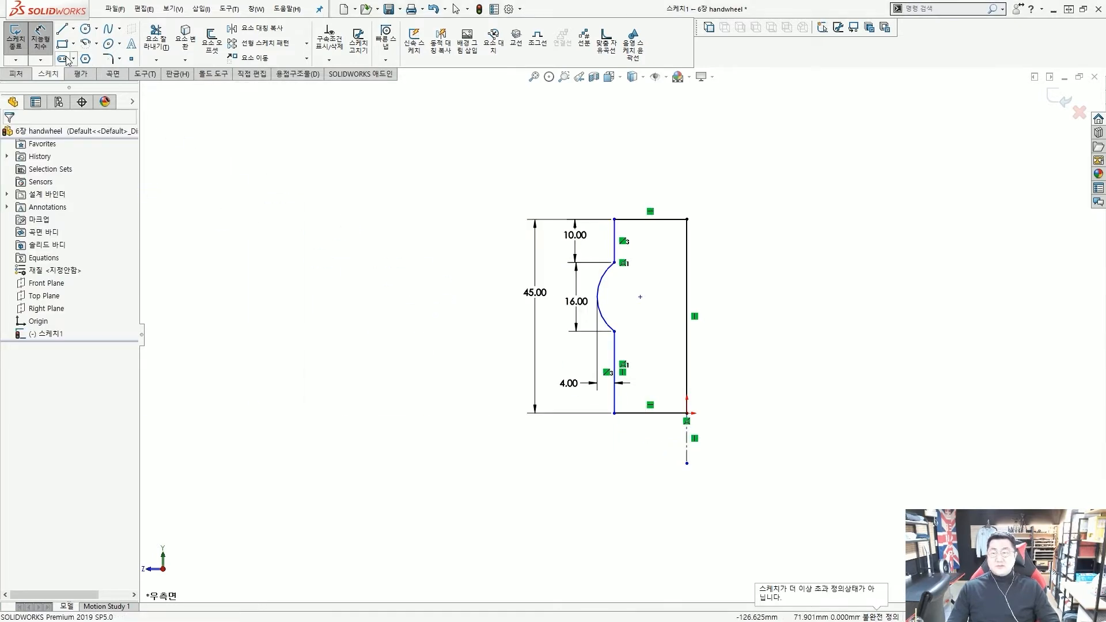
Dimension the lower-left line across the centerline as a 25 mm diameter
left_click(614, 360)
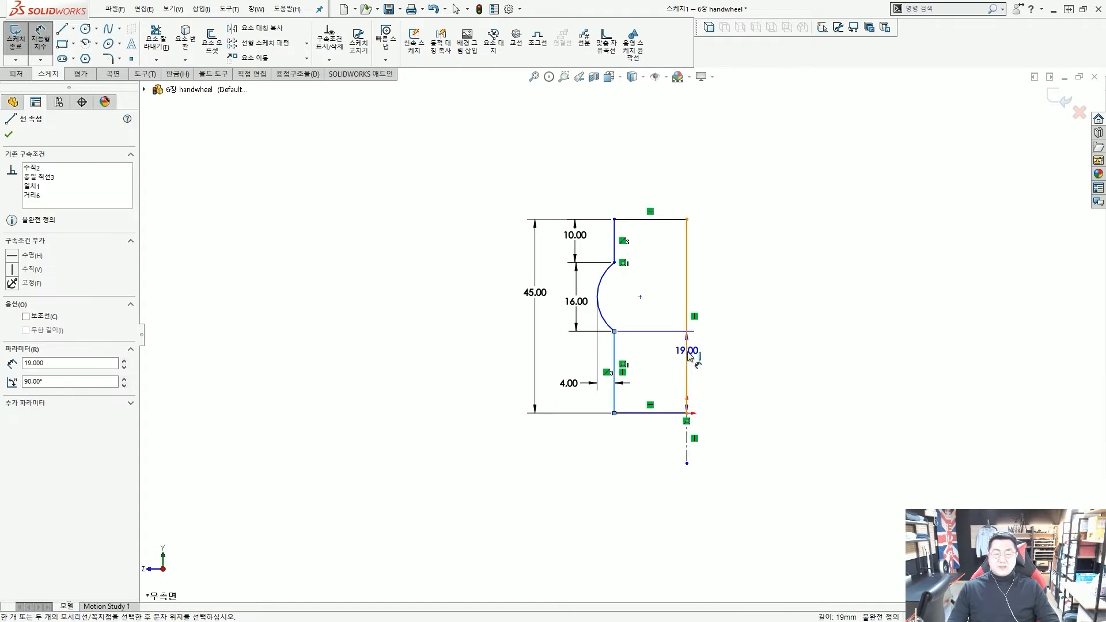
left_click(687, 447)
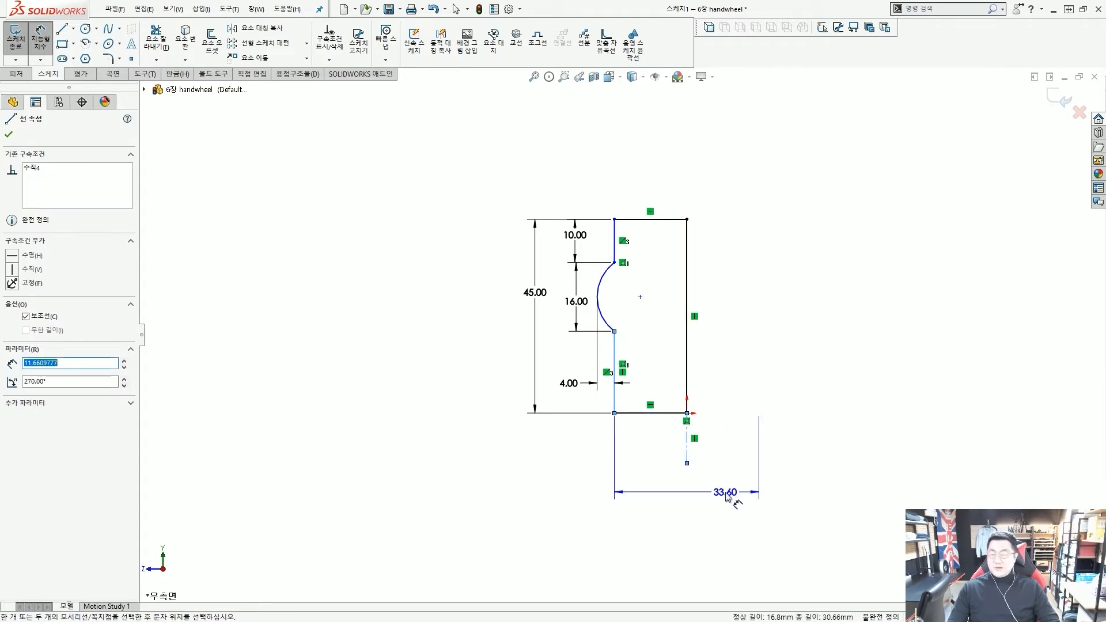
left_click(727, 496)
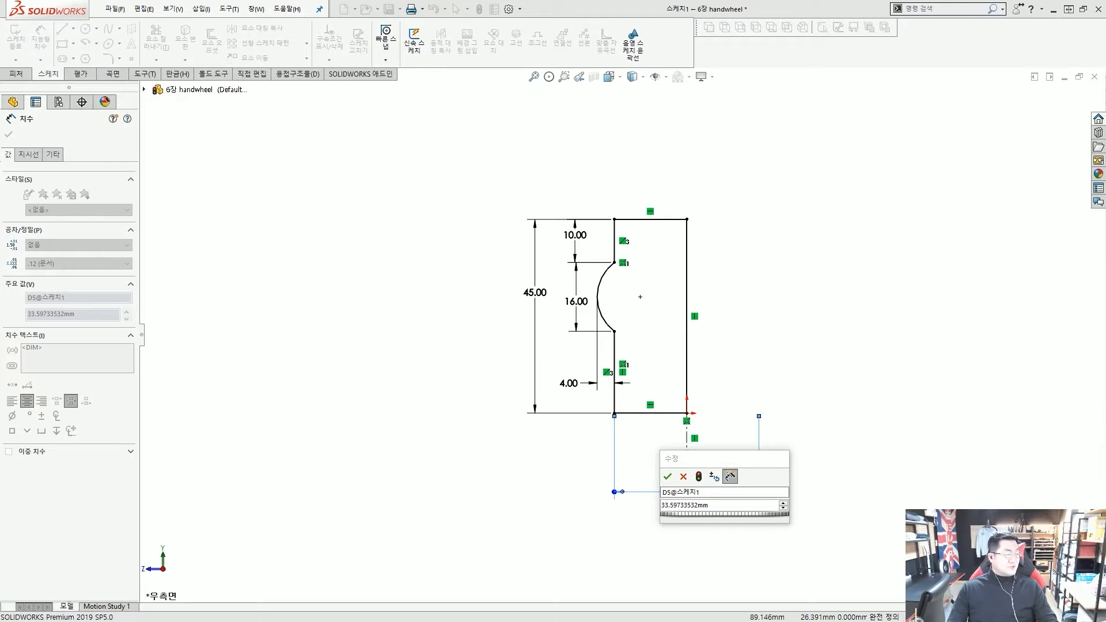
left_click(727, 511)
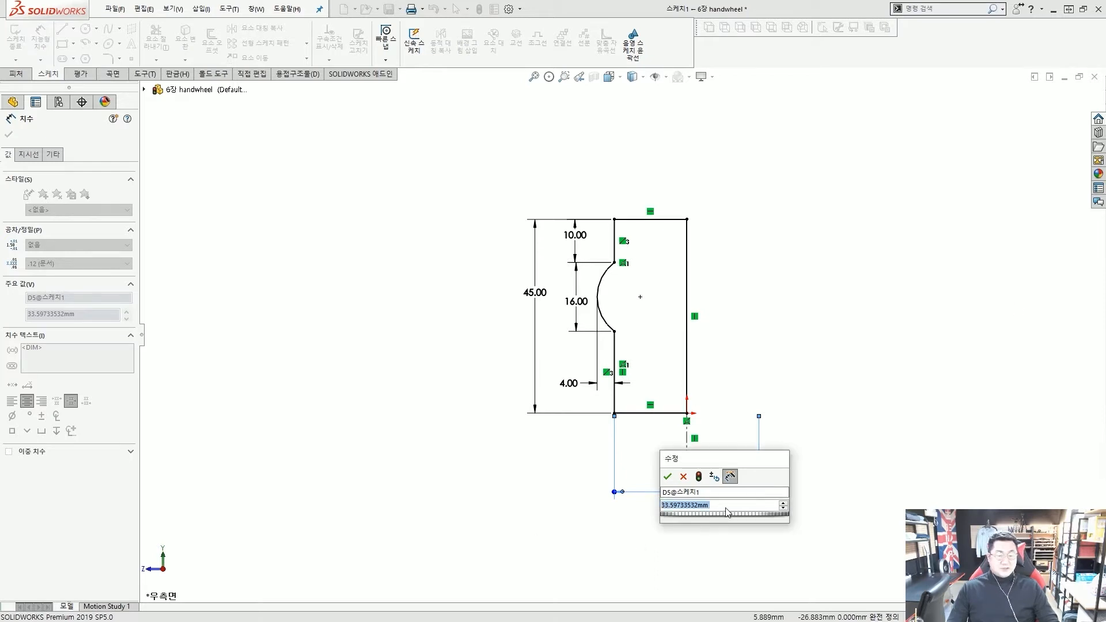
type("25")
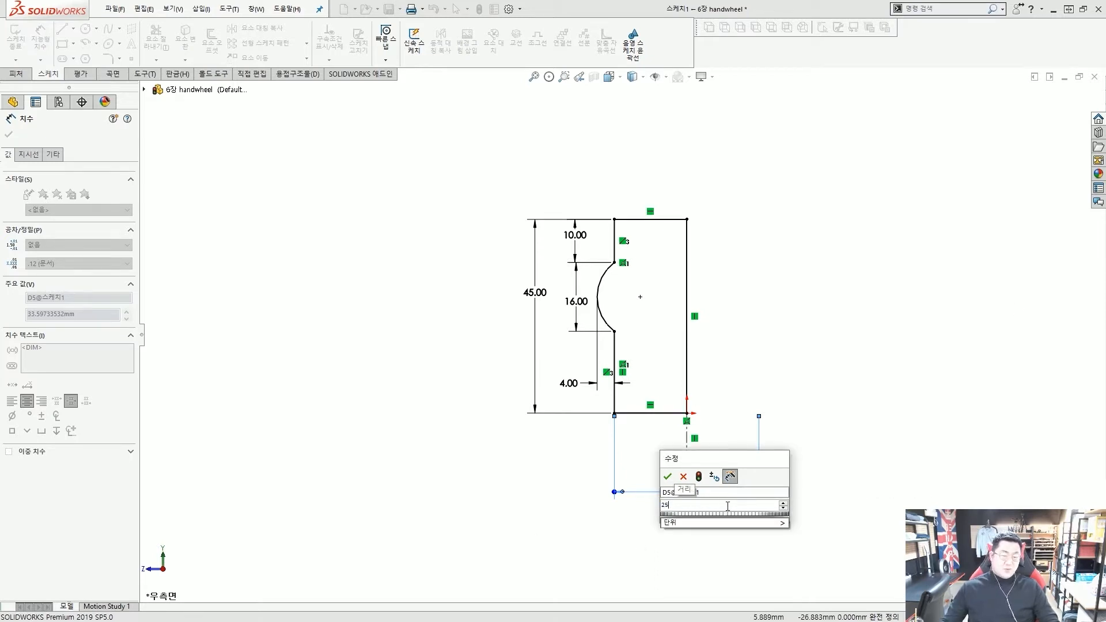
key("Return")
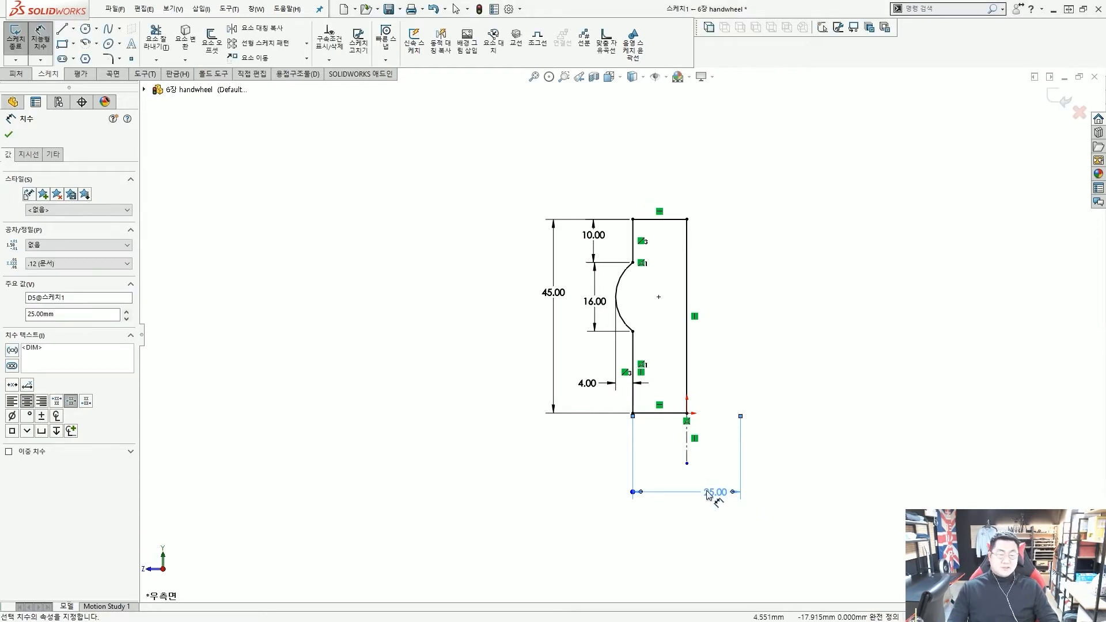
left_click(794, 501)
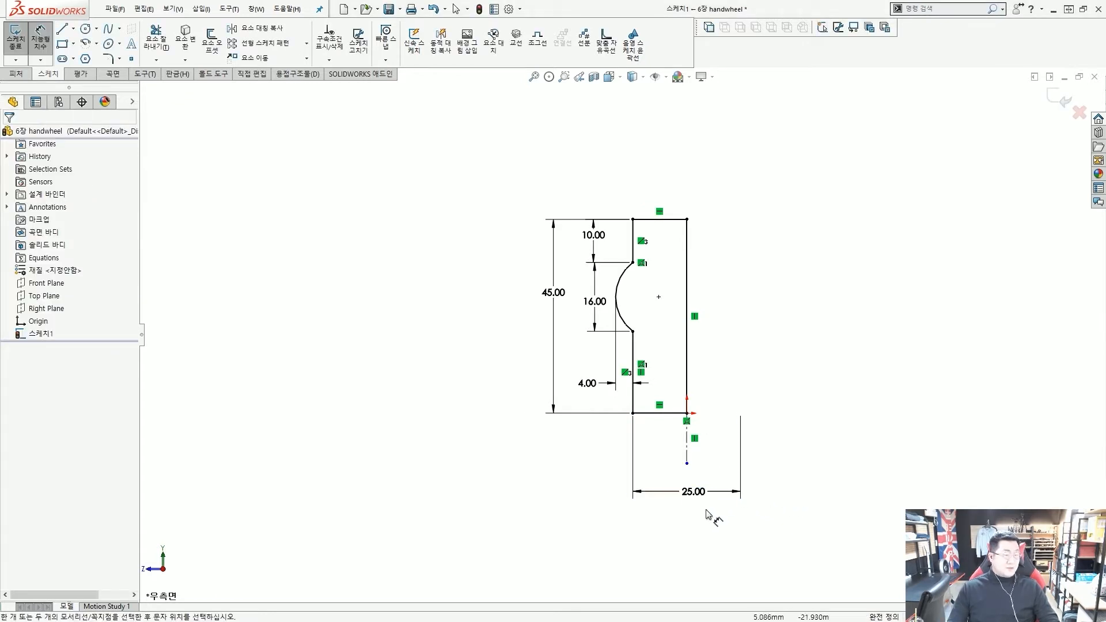
scroll(705, 512, "down", 2)
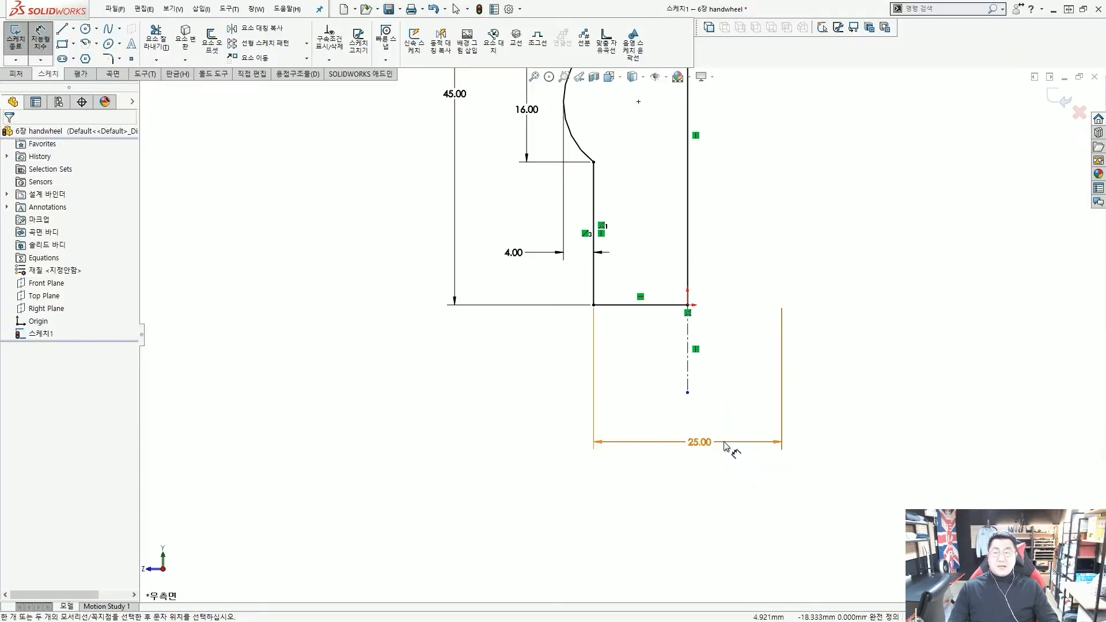
scroll(673, 294, "up", 1)
scroll(673, 294, "down", 1)
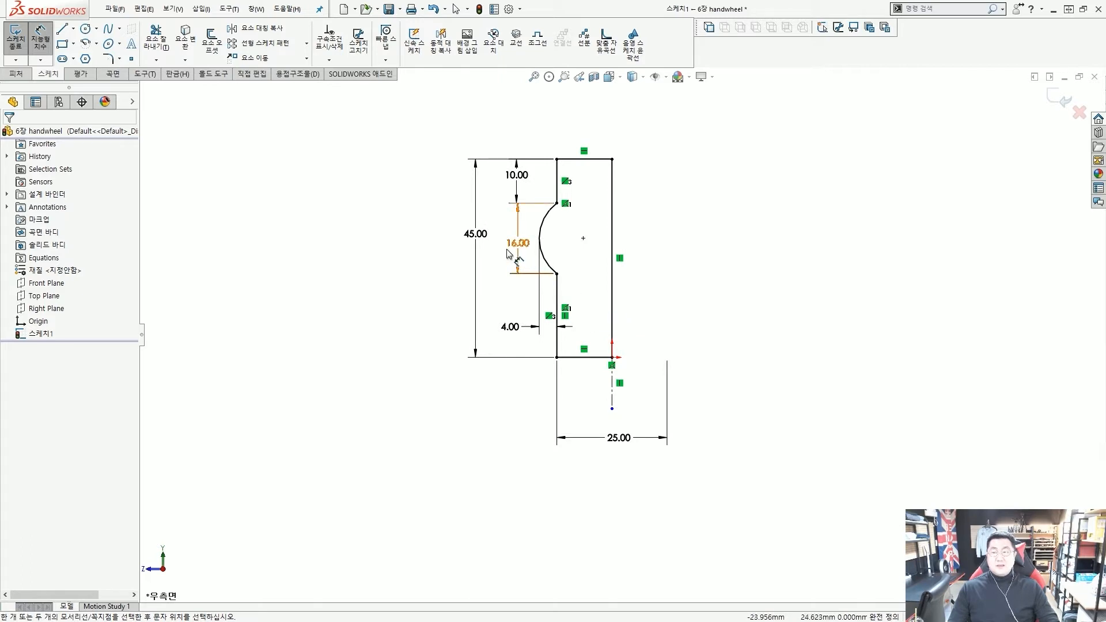
key("Escape")
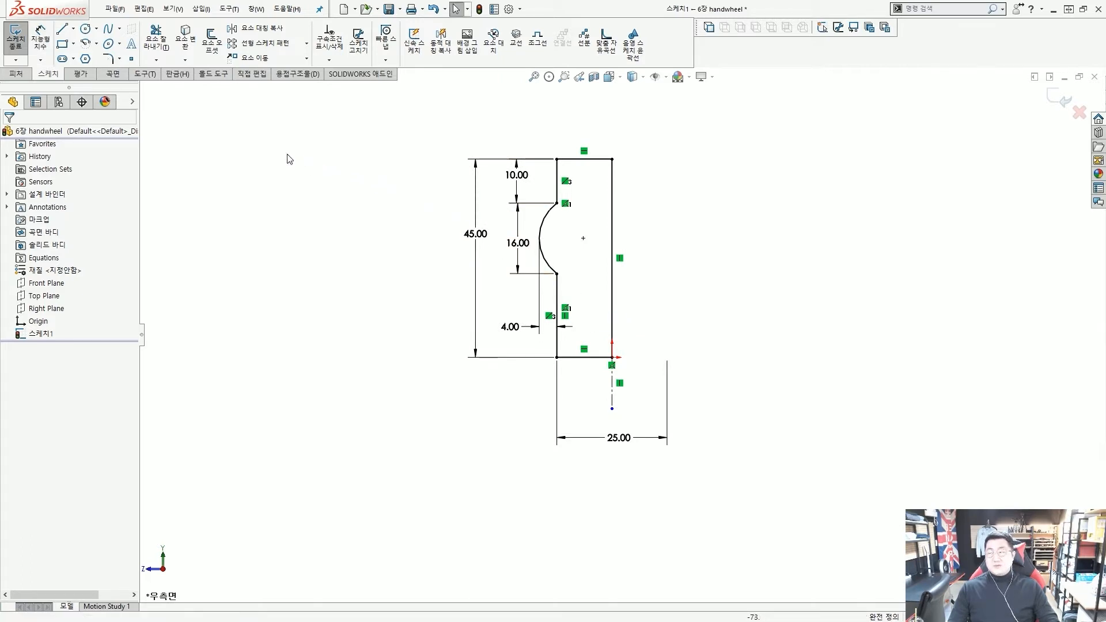
Start a Revolved Boss/Base about centerline 선5, Blind at 360°, and orbit the hub preview
left_click(16, 74)
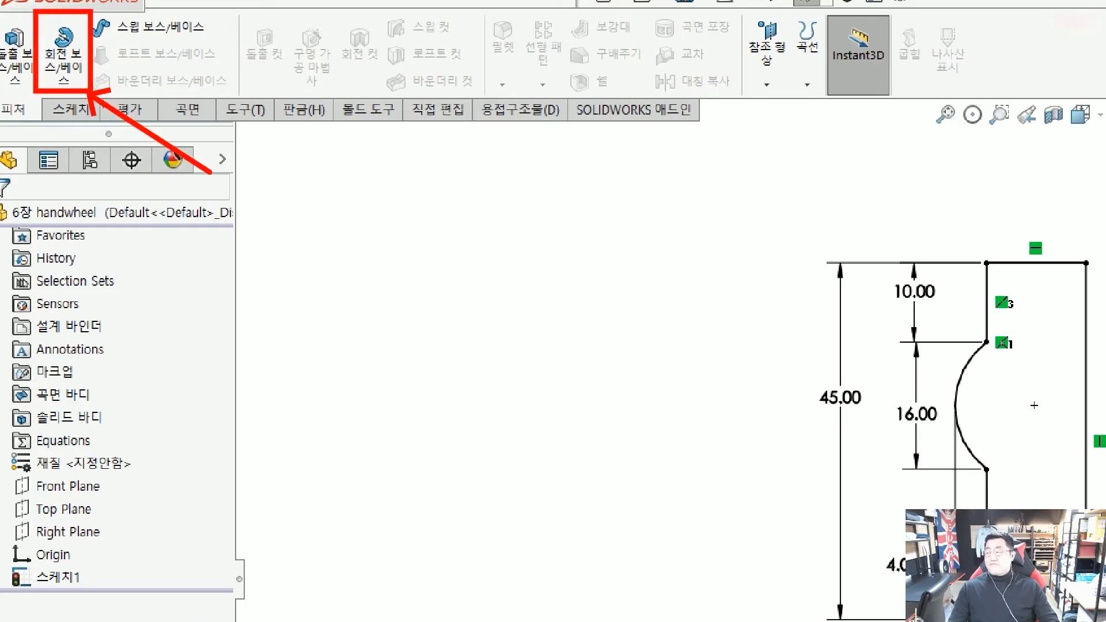
left_click(63, 54)
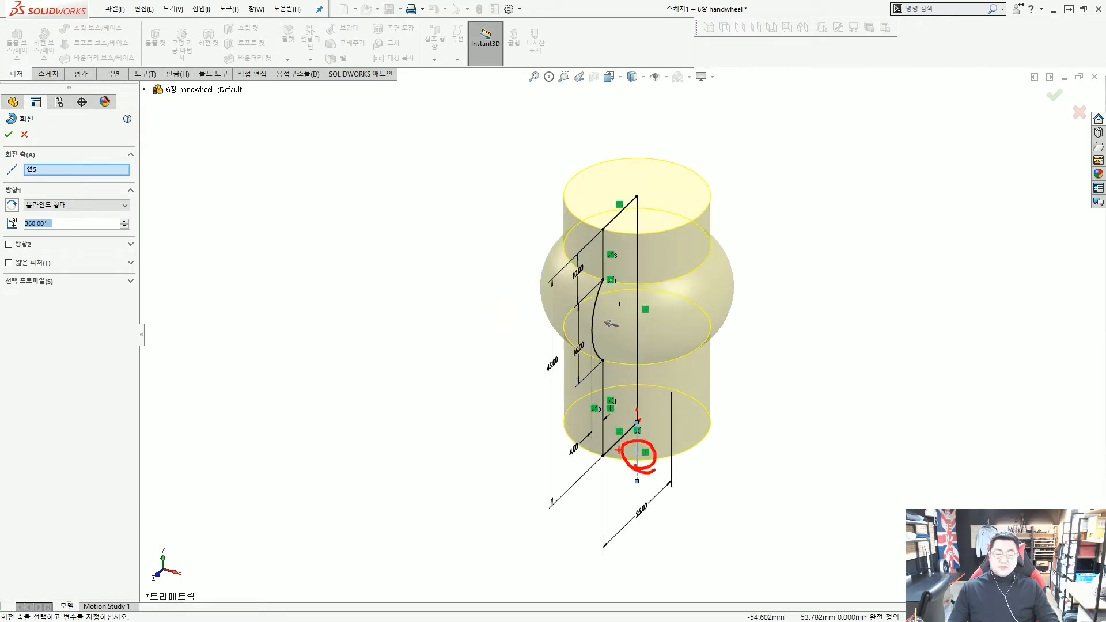
left_click_drag(140, 171, 157, 185)
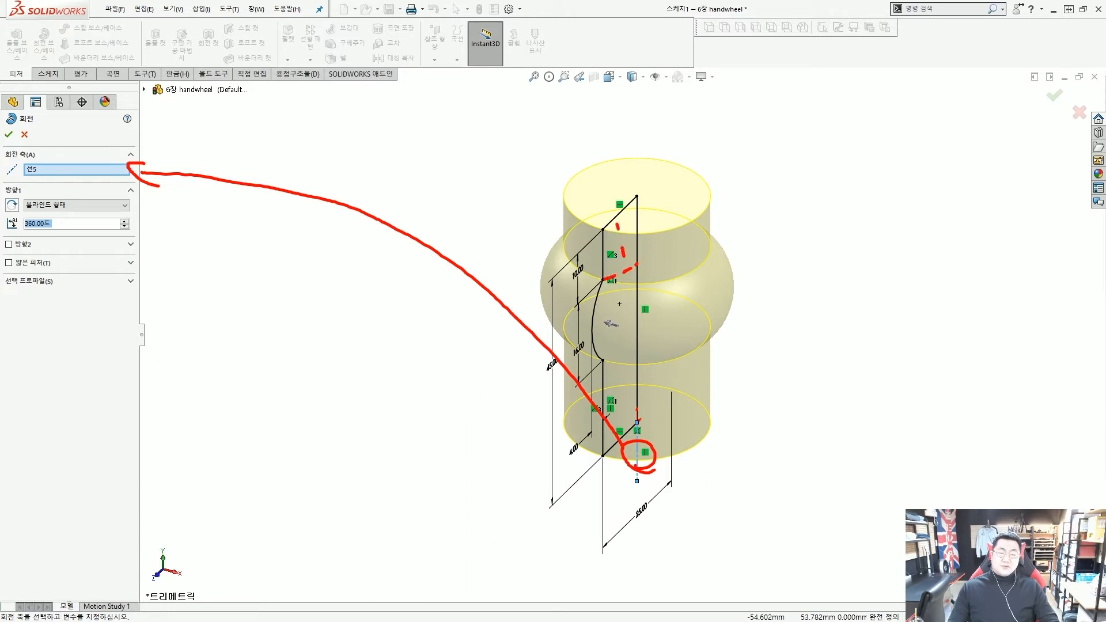
left_click_drag(625, 269, 626, 291)
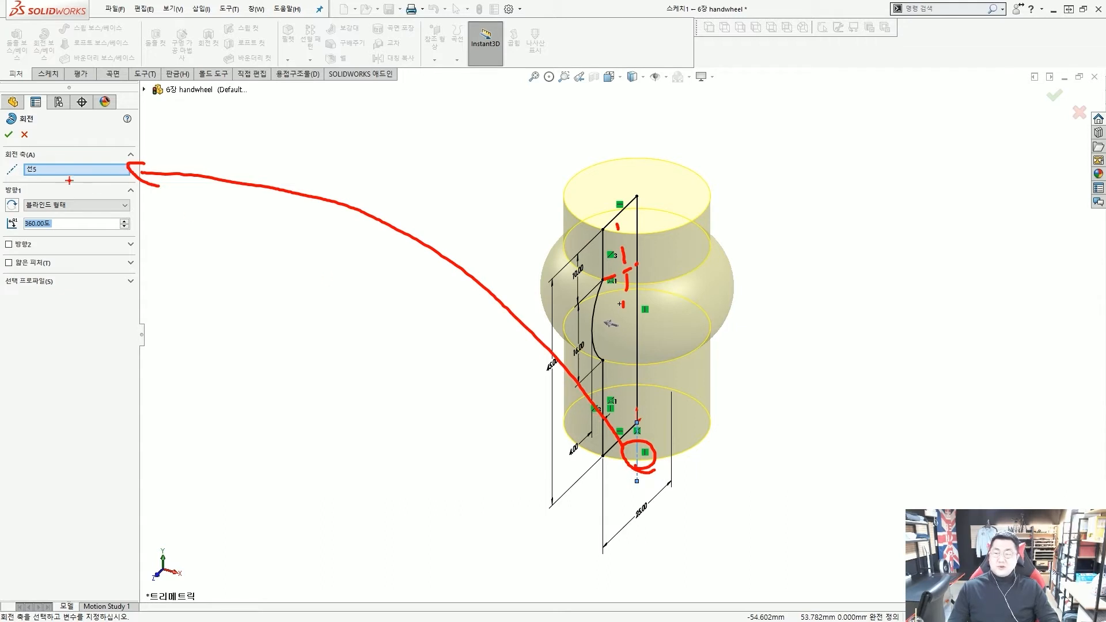
mouse_move(60, 183)
left_mouse_down()
mouse_move(92, 149)
mouse_move(118, 203)
left_mouse_up()
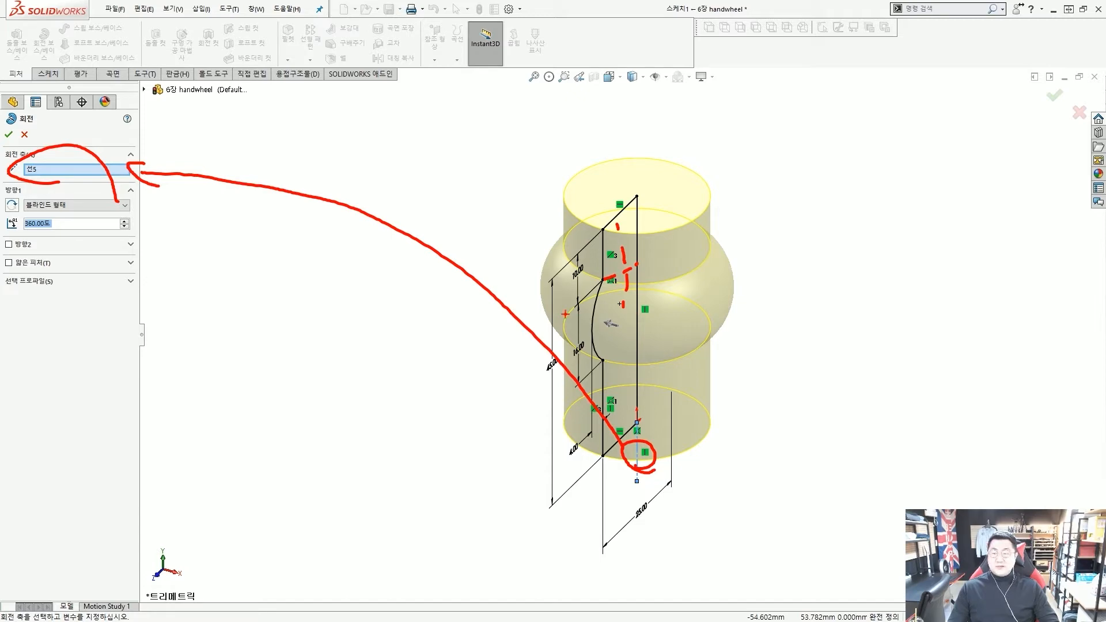
key("Escape")
mouse_move(481, 366)
middle_mouse_down()
mouse_move(439, 341)
mouse_move(610, 348)
mouse_move(662, 329)
mouse_move(634, 331)
middle_mouse_up()
scroll(611, 348, "up", 2)
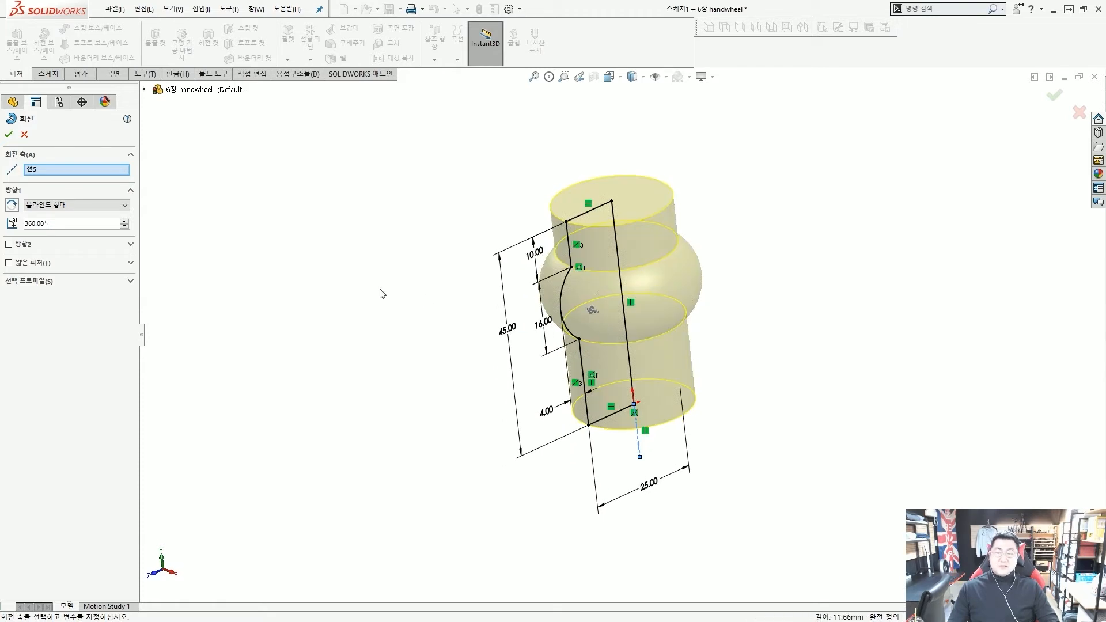
Open the revolve's end-condition list to review the available options
left_click(96, 206)
left_click(95, 205)
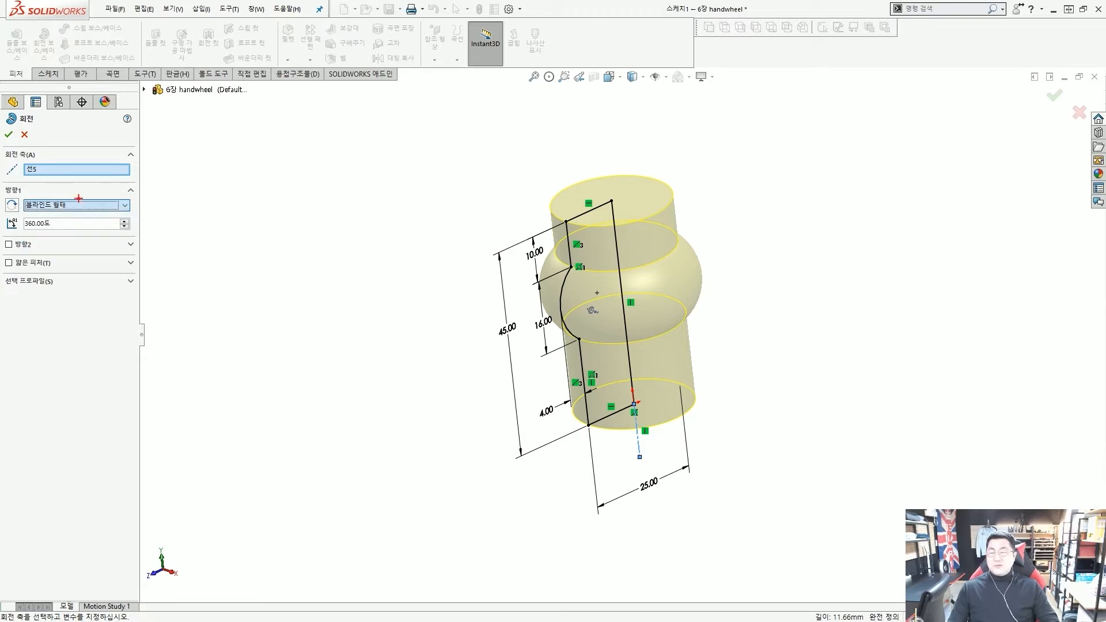
left_click(96, 205)
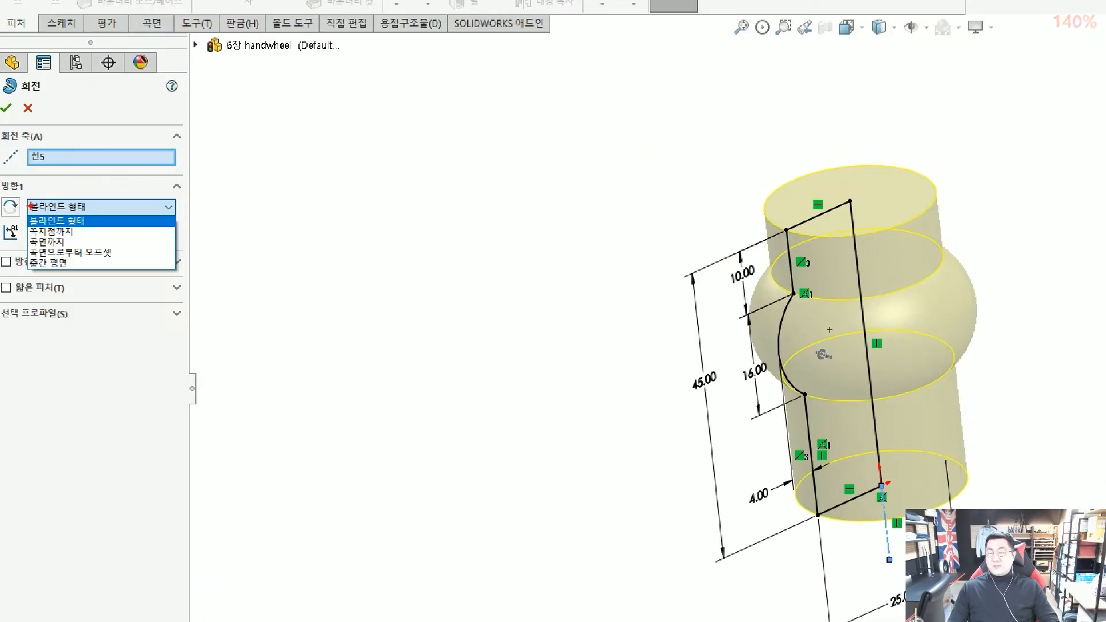
left_click_drag(21, 218, 105, 235)
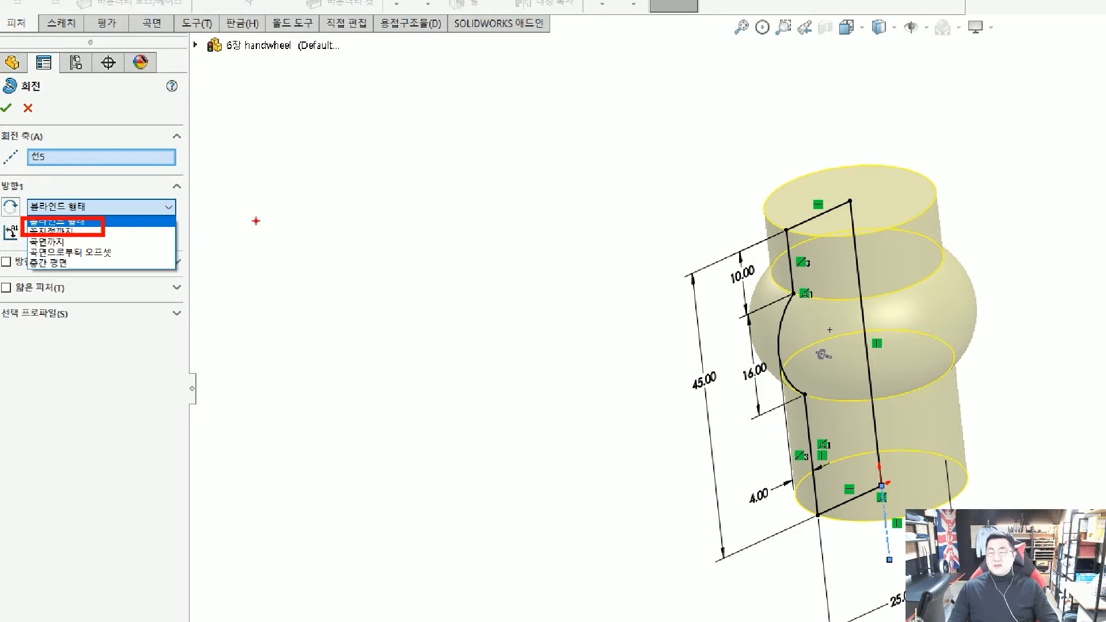
left_click_drag(256, 220, 125, 221)
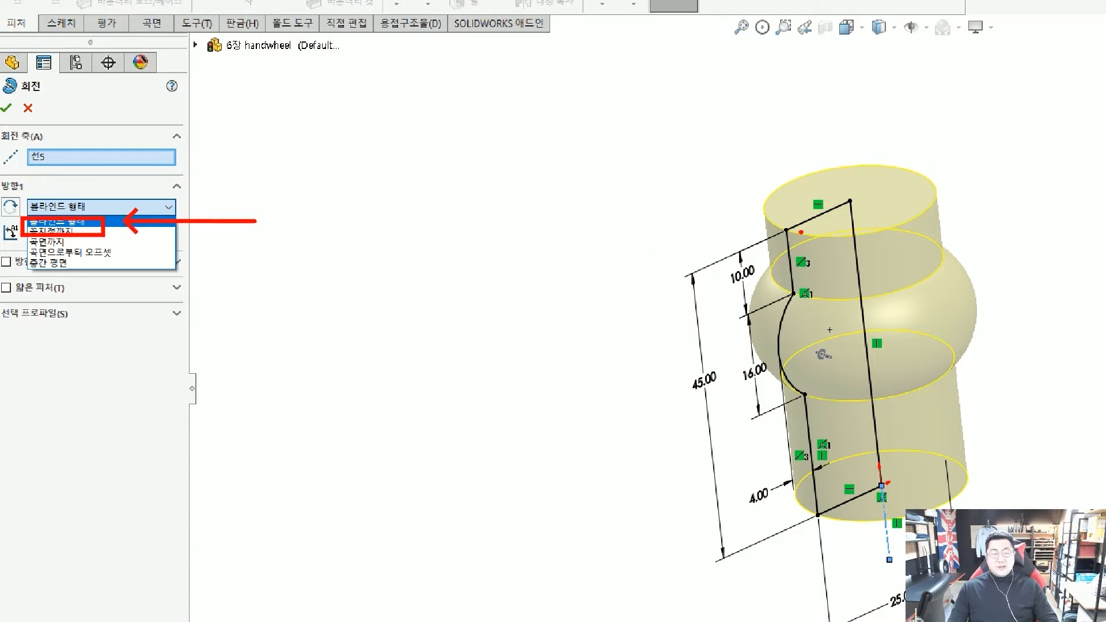
mouse_move(801, 233)
left_mouse_down()
mouse_move(841, 140)
mouse_move(852, 156)
left_mouse_up()
mouse_move(800, 97)
left_mouse_down()
mouse_move(856, 157)
mouse_move(837, 153)
left_mouse_up()
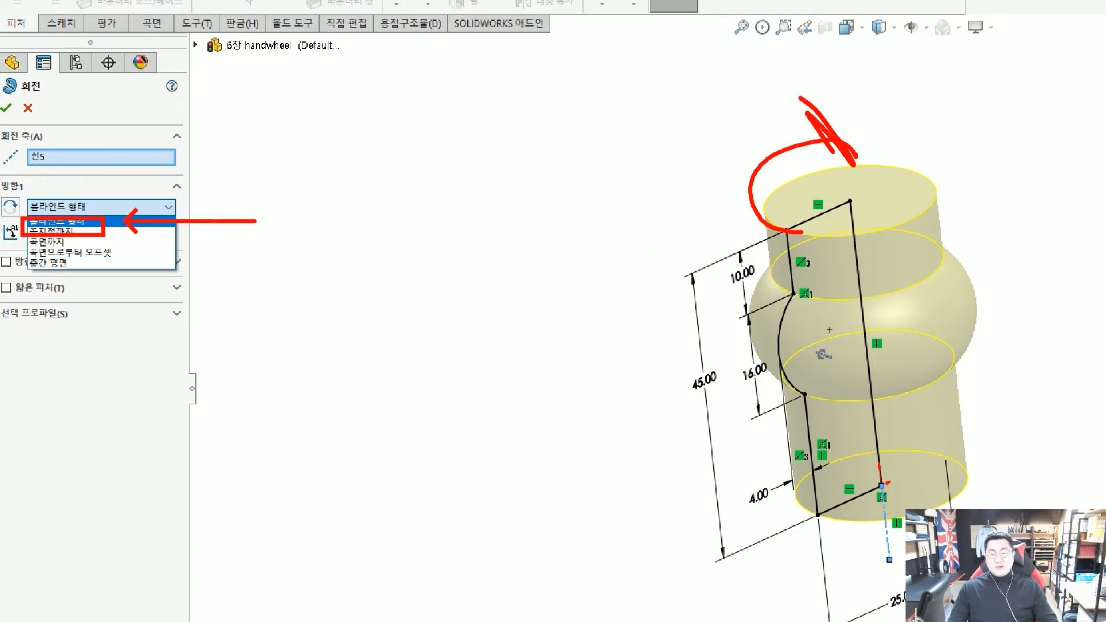
left_click_drag(130, 249, 99, 256)
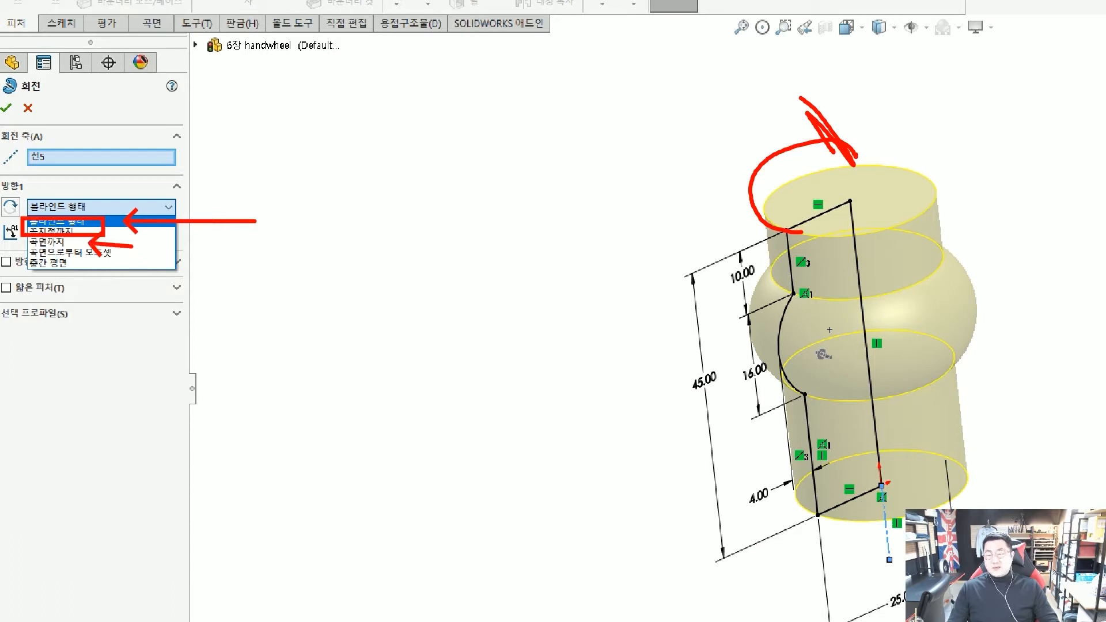
mouse_move(739, 199)
left_mouse_down()
mouse_move(784, 211)
mouse_move(759, 195)
mouse_move(810, 164)
left_mouse_up()
left_click_drag(194, 252, 132, 266)
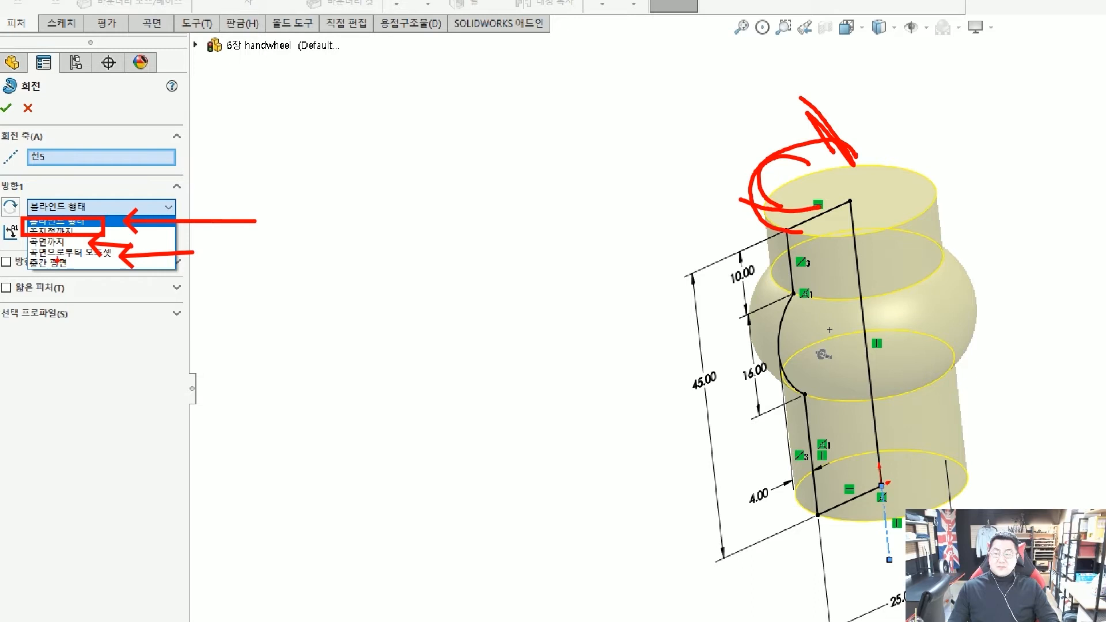
Try a Mid-Plane revolve at 180° and orbit to inspect the half revolution
left_click(167, 206)
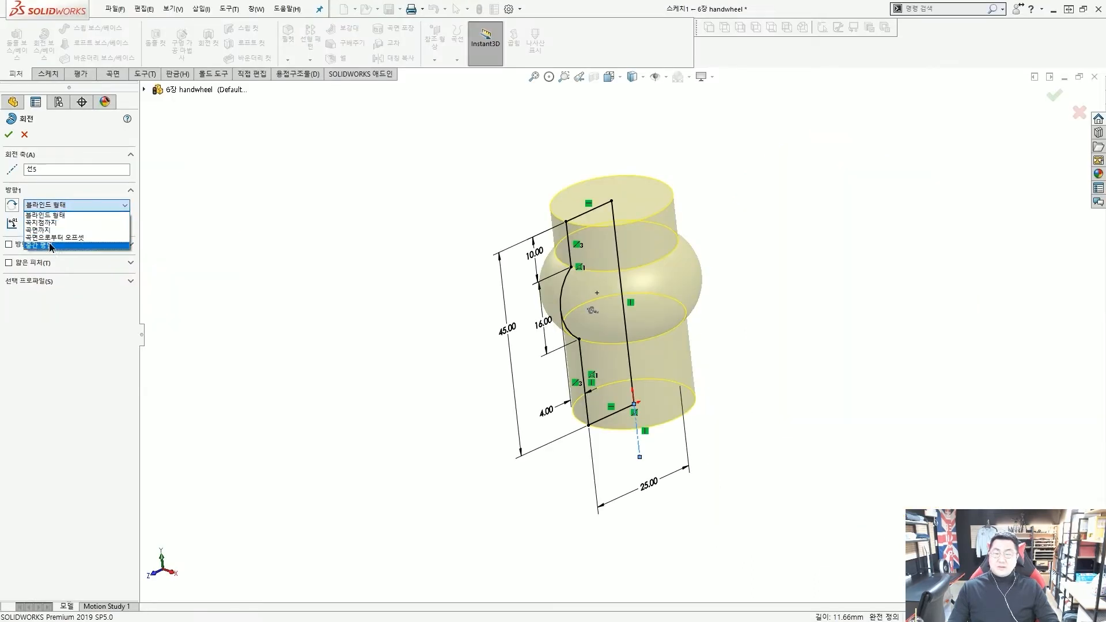
left_click(50, 244)
left_click(68, 224)
key("ctrl+a")
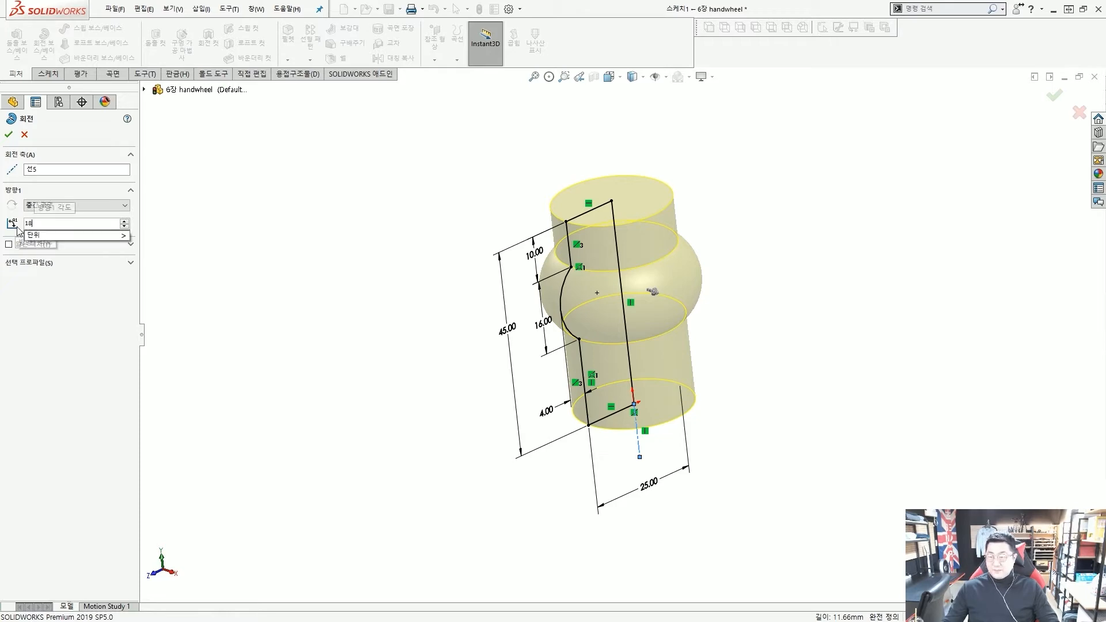
type("180")
key("Return")
middle_click_drag(639, 323, 659, 380)
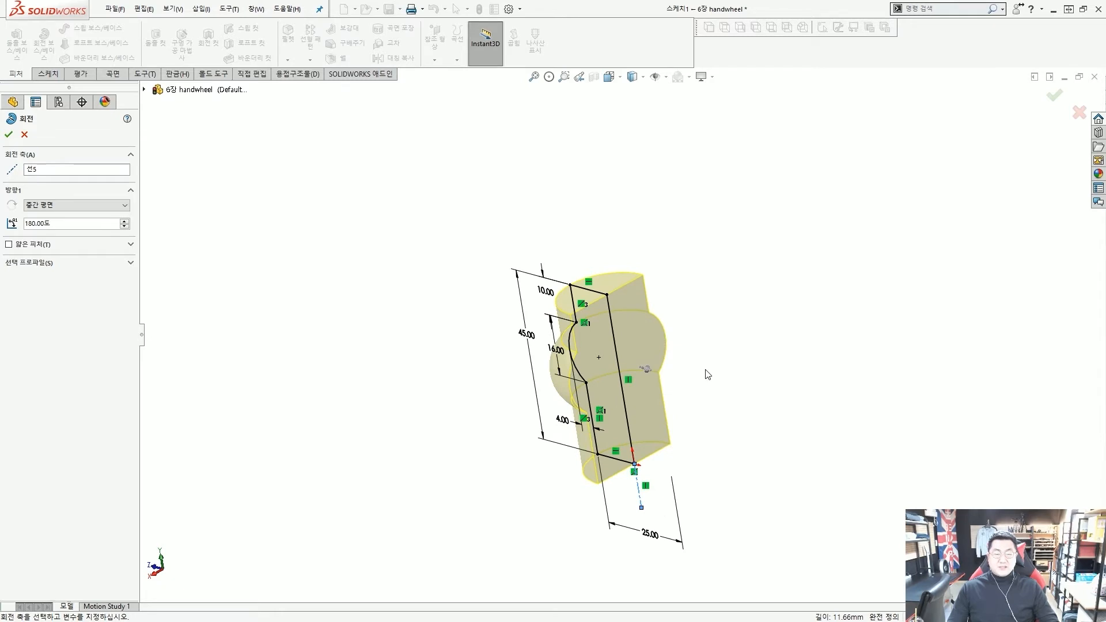
left_click_drag(565, 292, 595, 276)
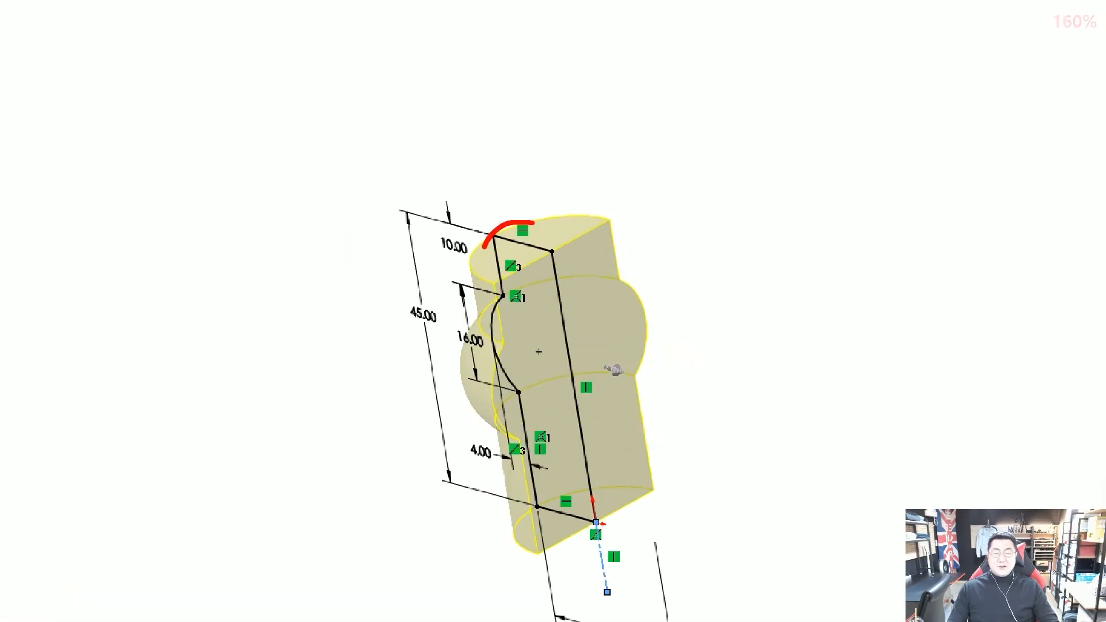
mouse_move(483, 248)
left_mouse_down()
mouse_move(568, 227)
mouse_move(564, 237)
left_mouse_up()
mouse_move(547, 330)
left_mouse_down()
mouse_move(558, 263)
mouse_move(702, 295)
left_mouse_up()
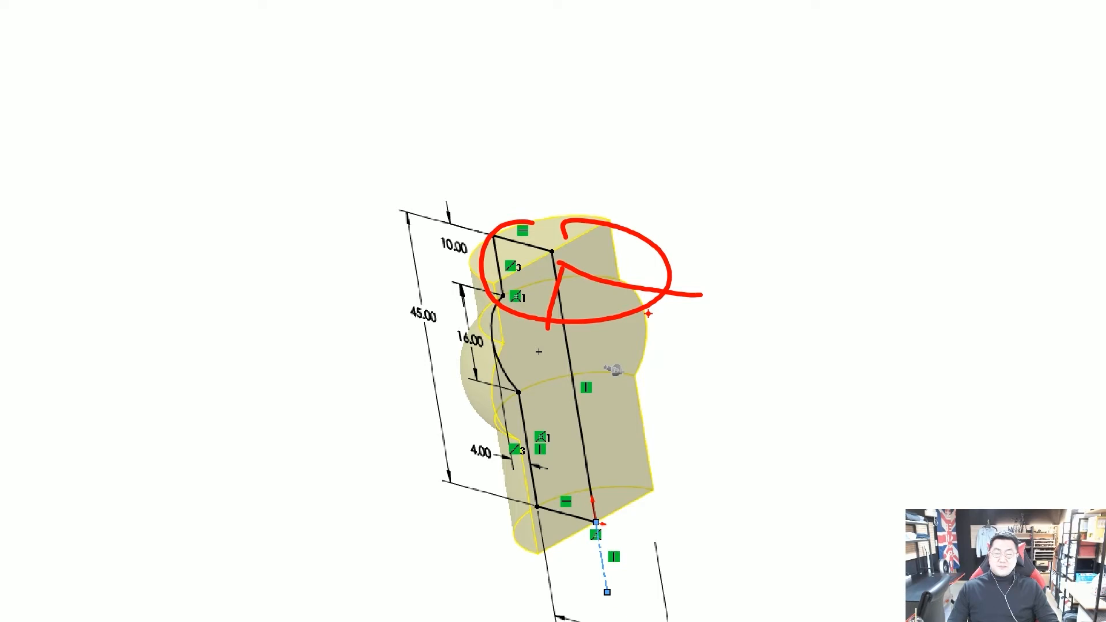
Switch back to a Blind revolve at 360° and accept the feature
left_click(111, 206)
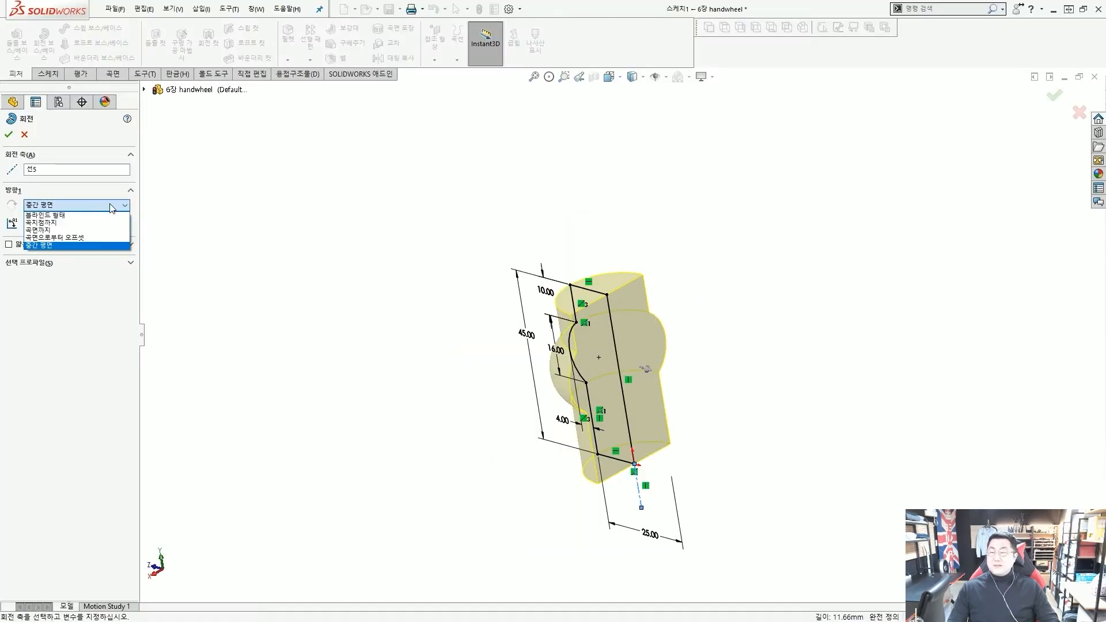
left_click(105, 215)
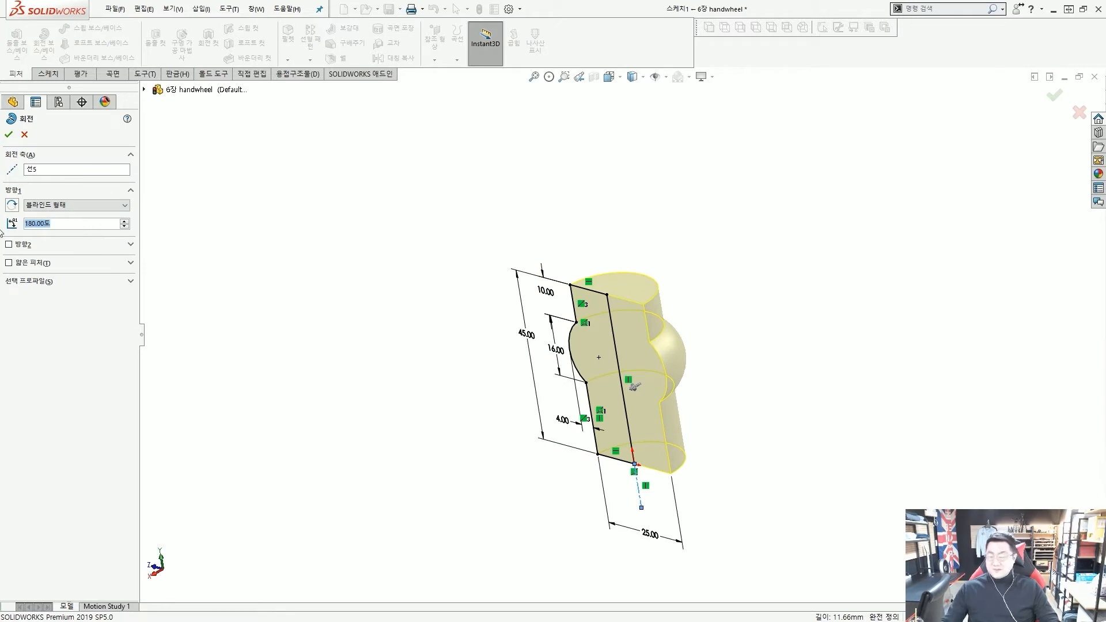
type("360")
key("Return")
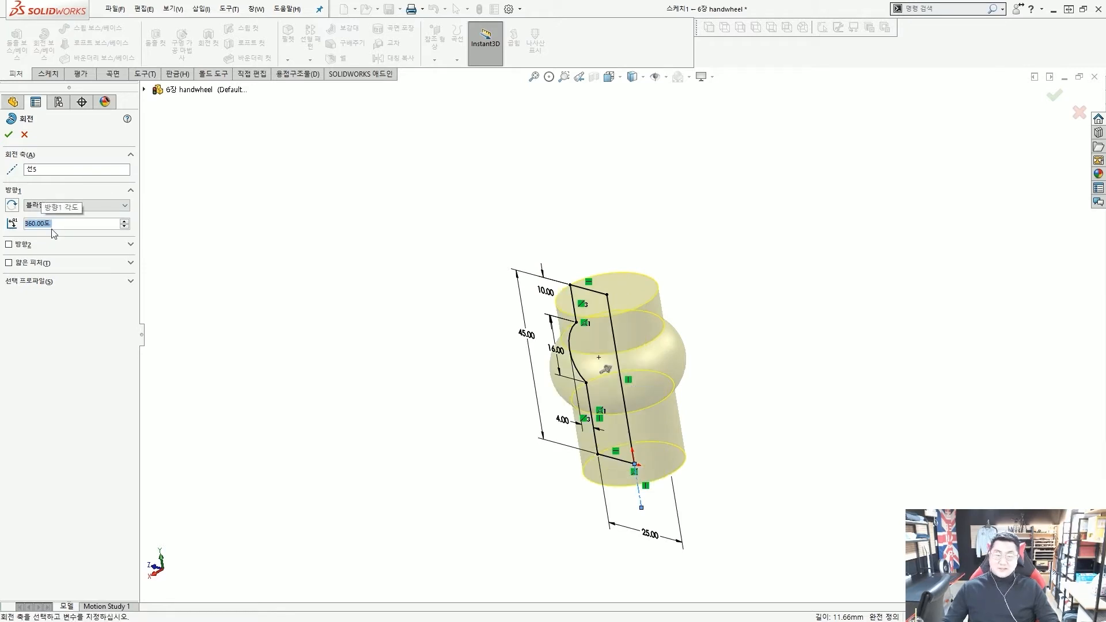
scroll(647, 362, "down", 6)
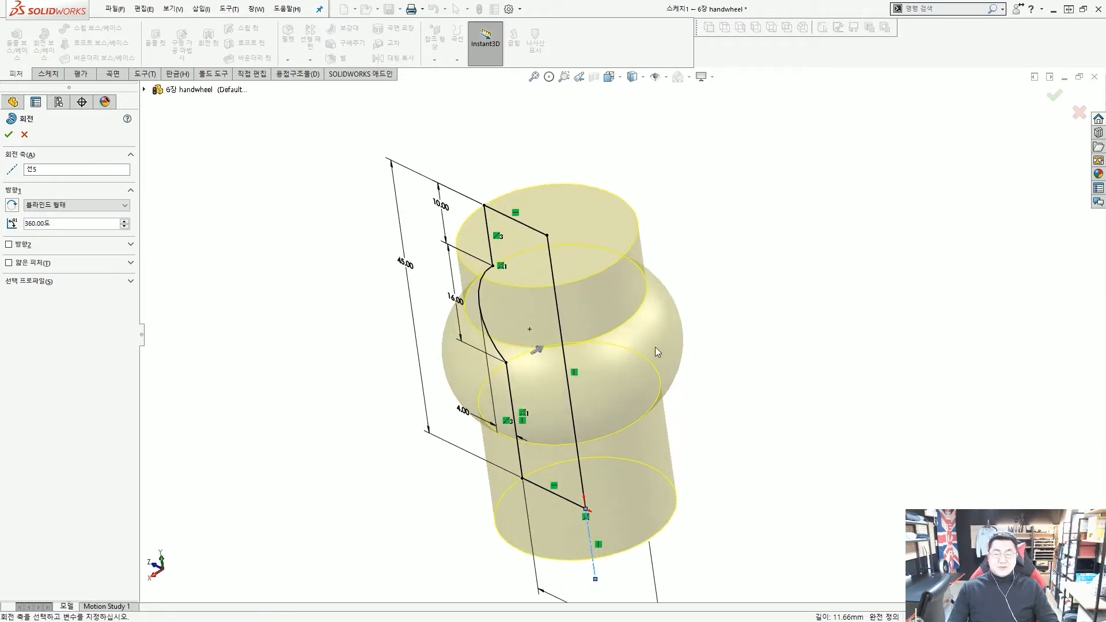
left_click(8, 134)
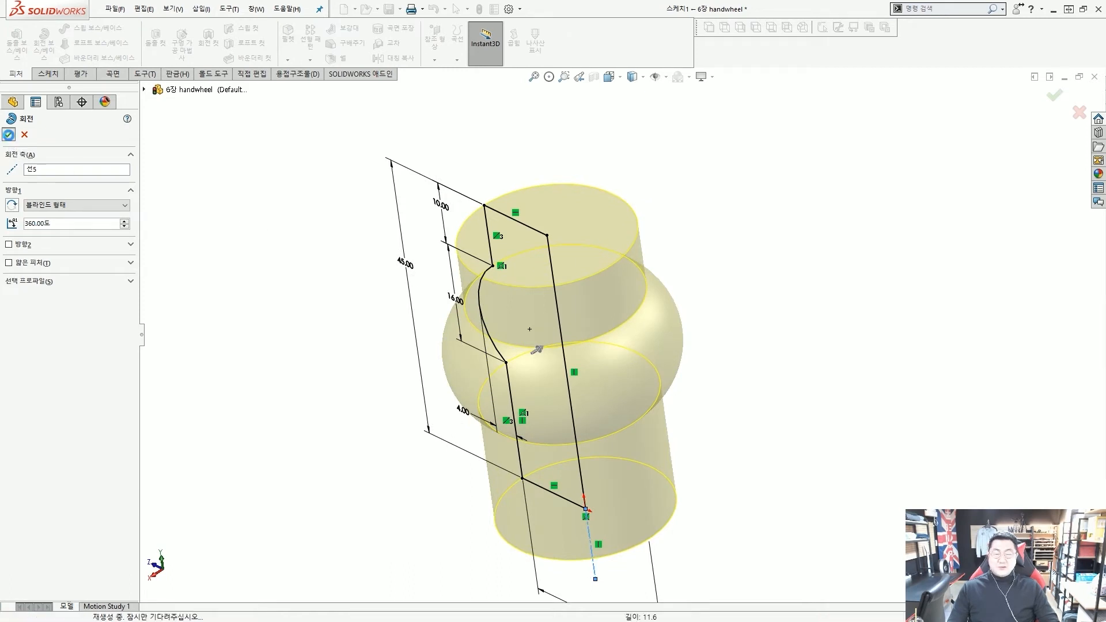
scroll(521, 309, "up", 5)
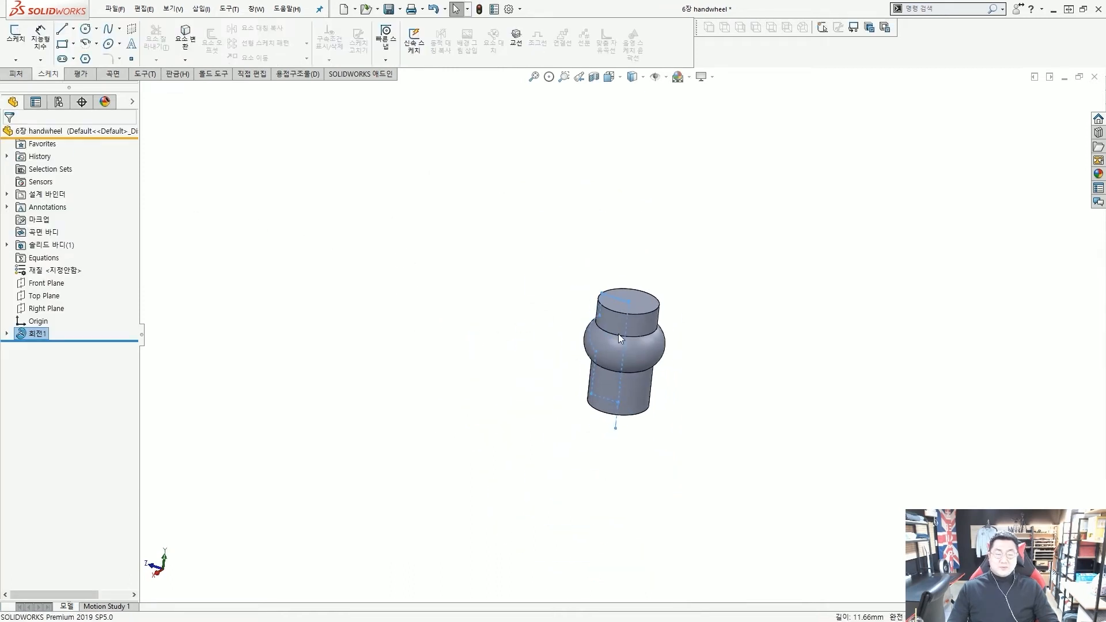
scroll(680, 345, "down", 2)
left_click(691, 348)
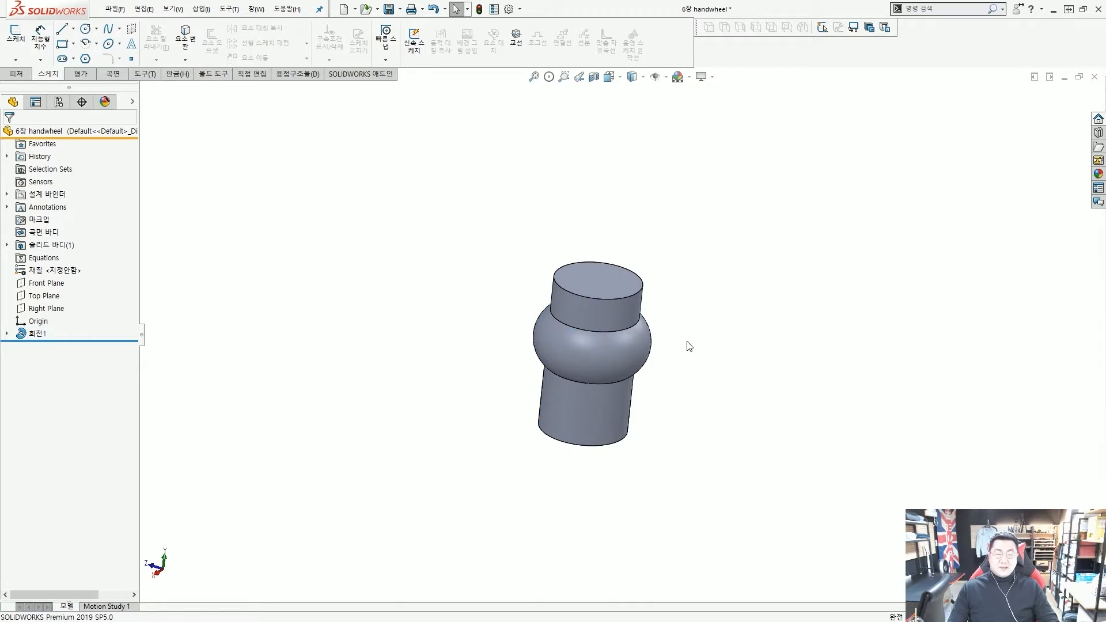
mouse_move(689, 346)
middle_mouse_down()
mouse_move(655, 321)
mouse_move(648, 336)
middle_mouse_up()
left_click(599, 294)
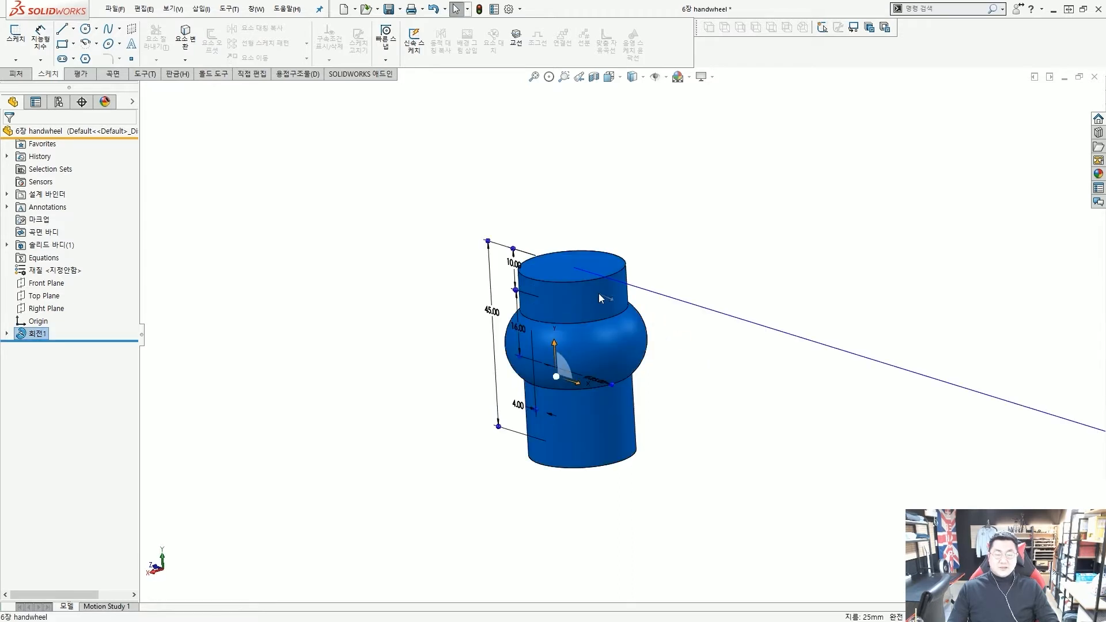
scroll(622, 334, "up", 5)
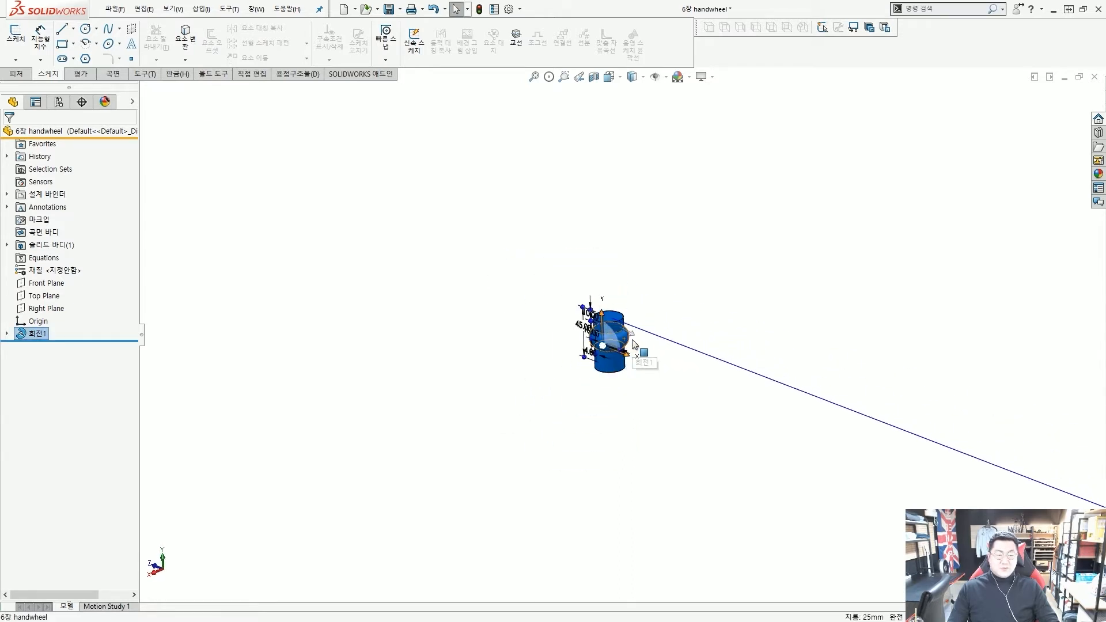
scroll(633, 344, "up", 3)
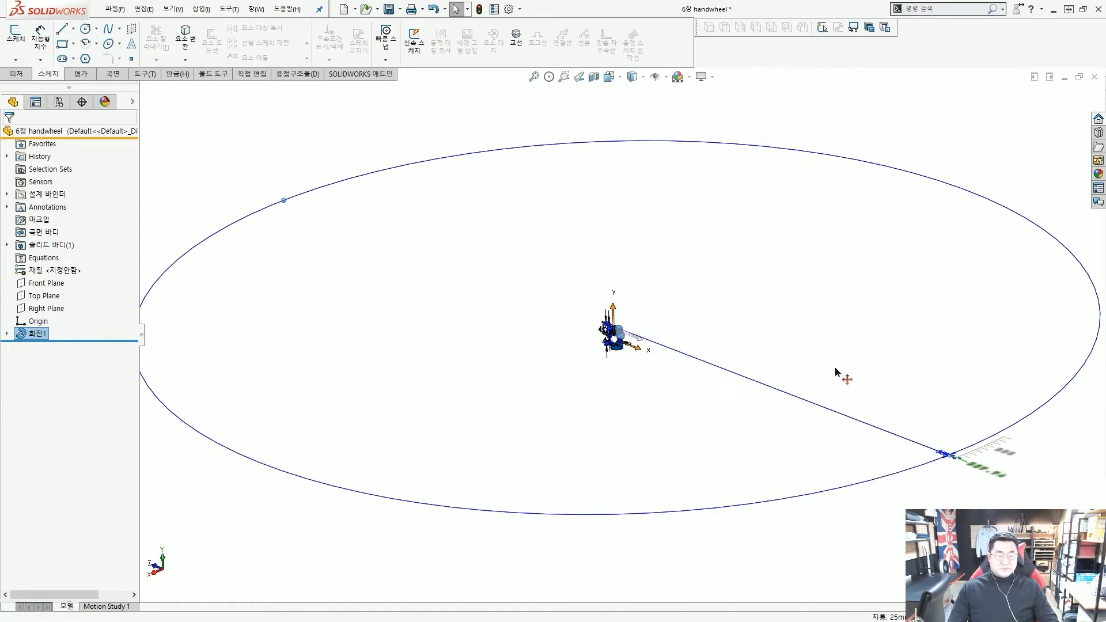
left_click(661, 400)
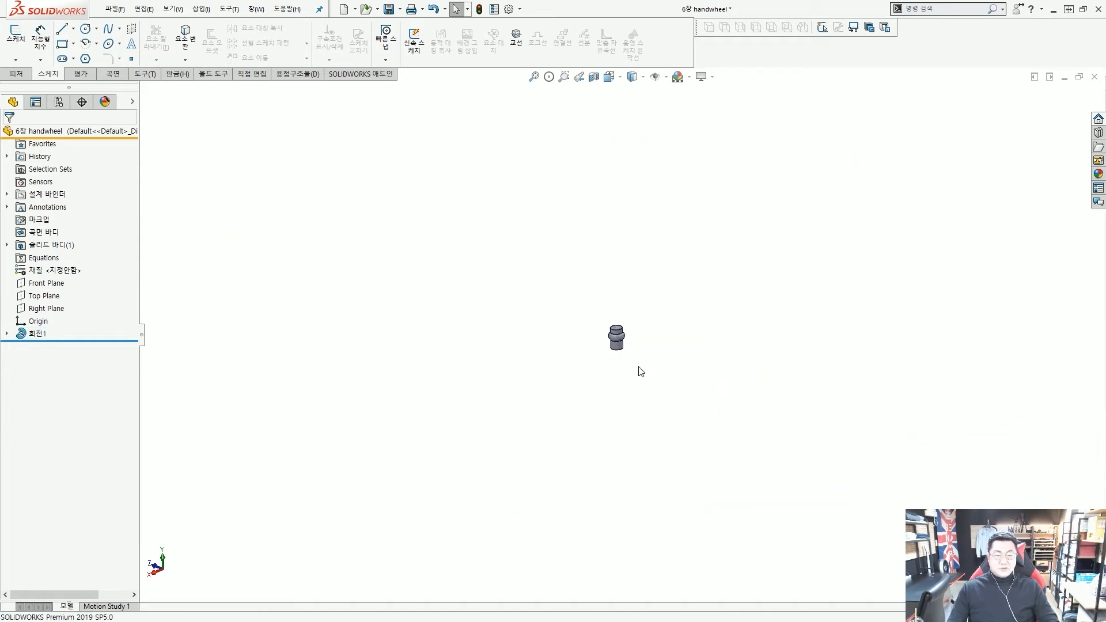
scroll(641, 371, "down", 8)
left_click(599, 254)
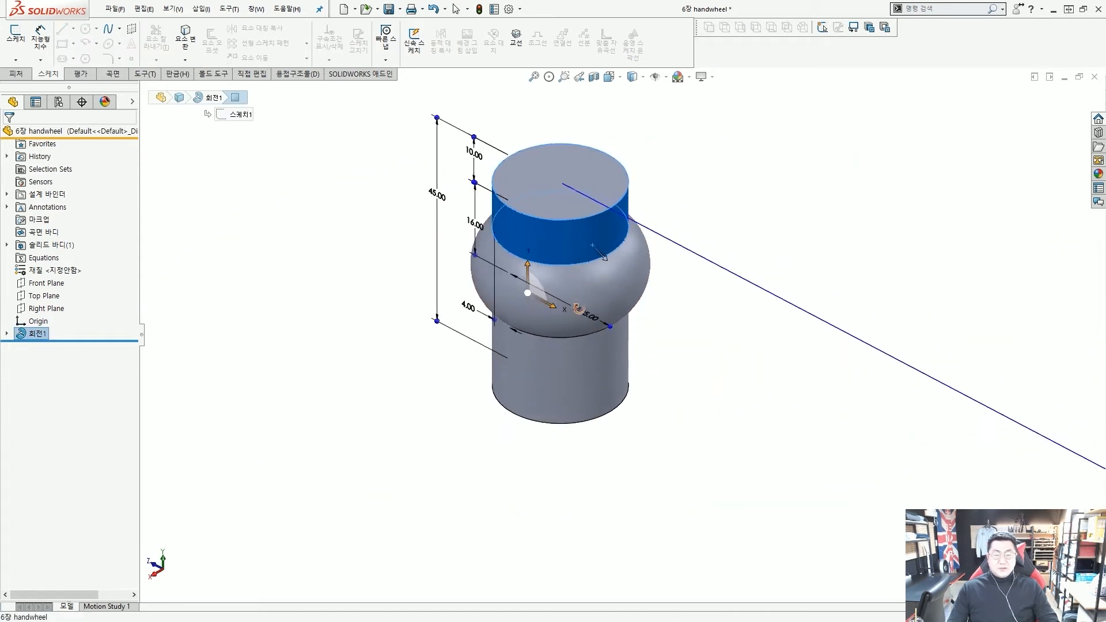
middle_click_drag(579, 310, 582, 319)
left_click_drag(587, 321, 680, 175)
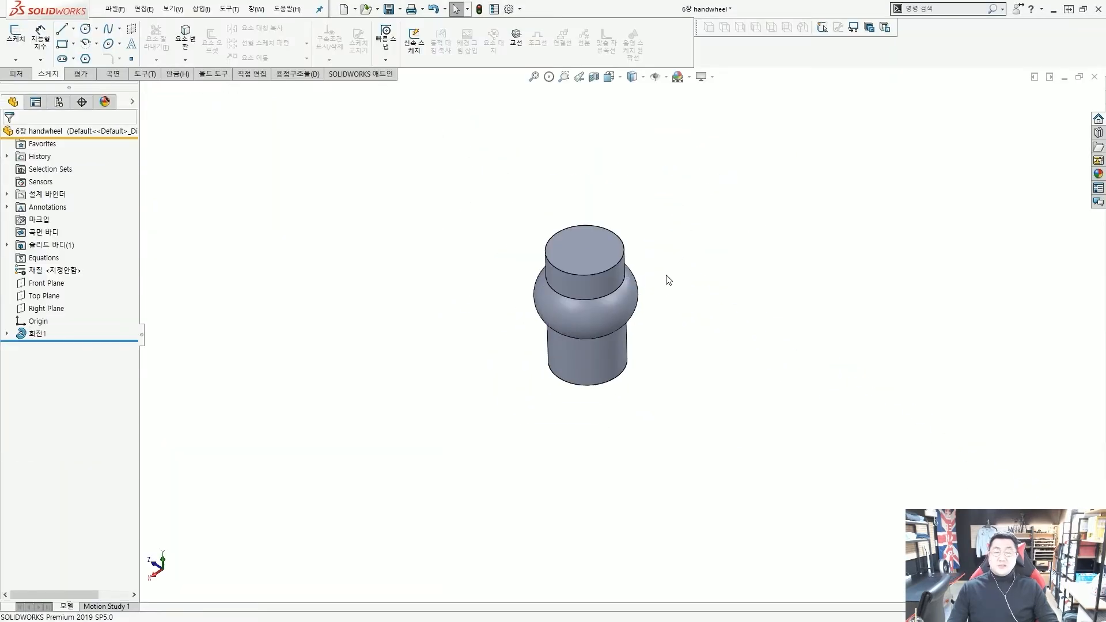
scroll(656, 282, "down", 5)
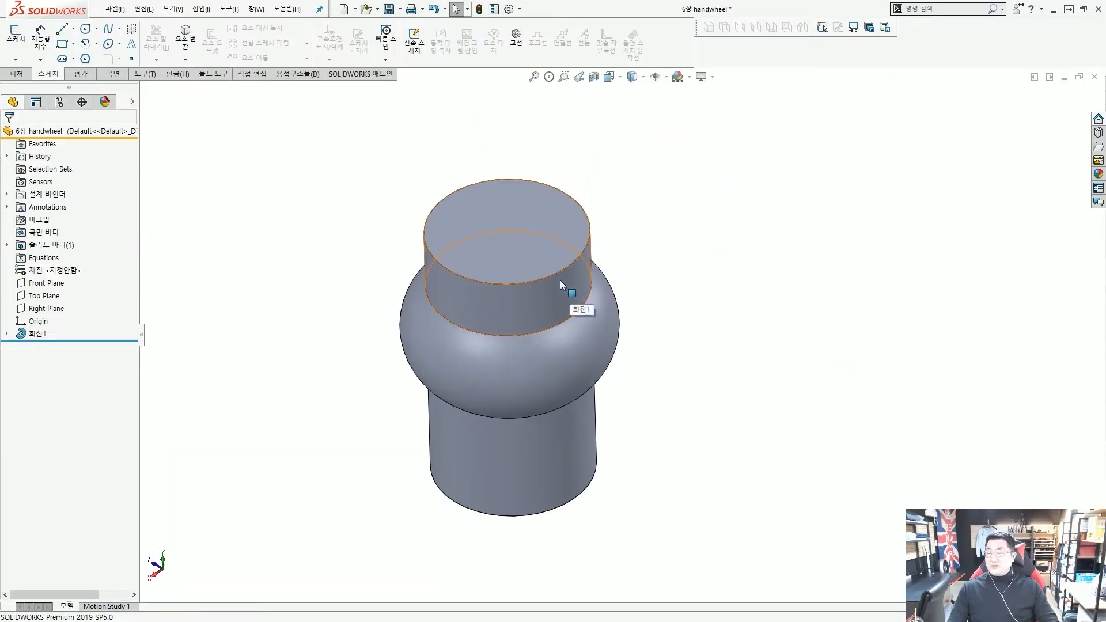
scroll(299, 207, "down", 2)
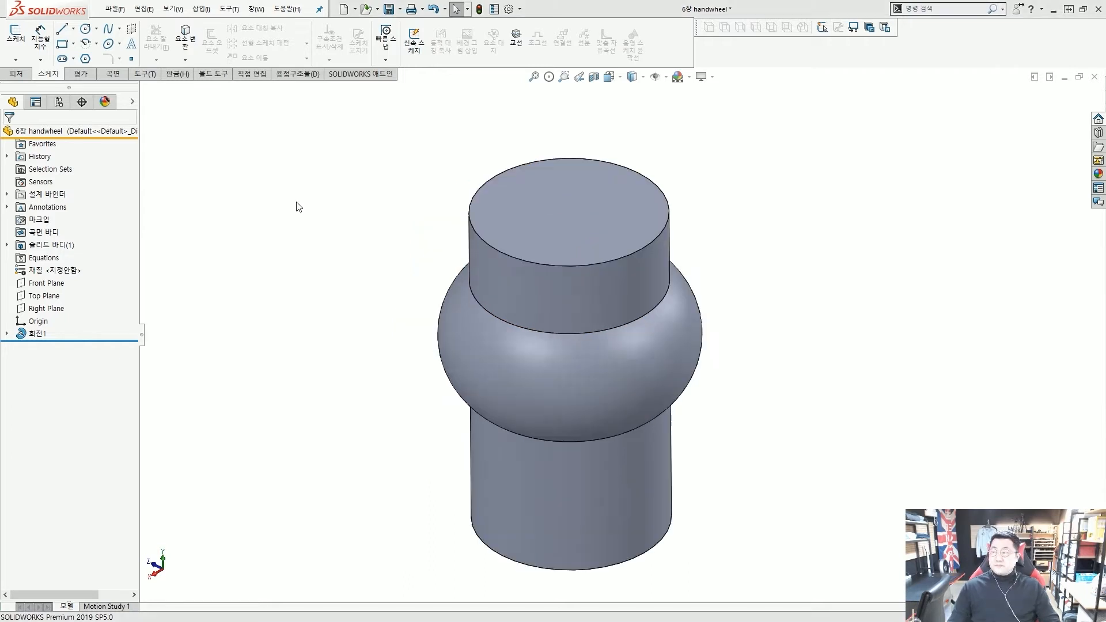
Edit sketch 스케치1 from the revolved face and drag the Ø25.00 dimension below the profile
left_click(617, 258)
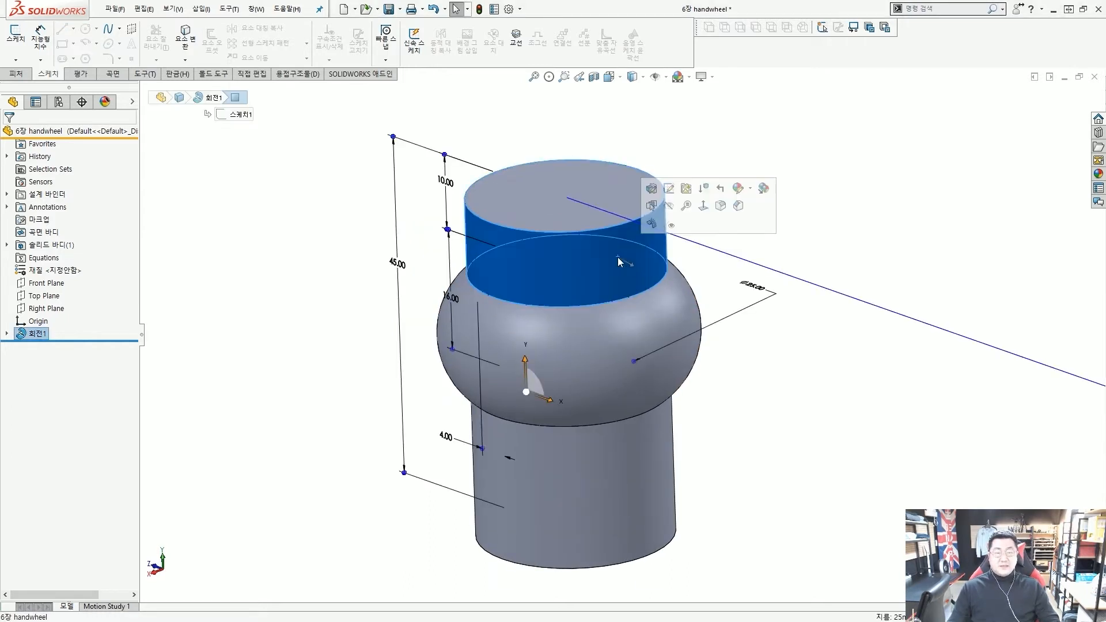
left_click(670, 189)
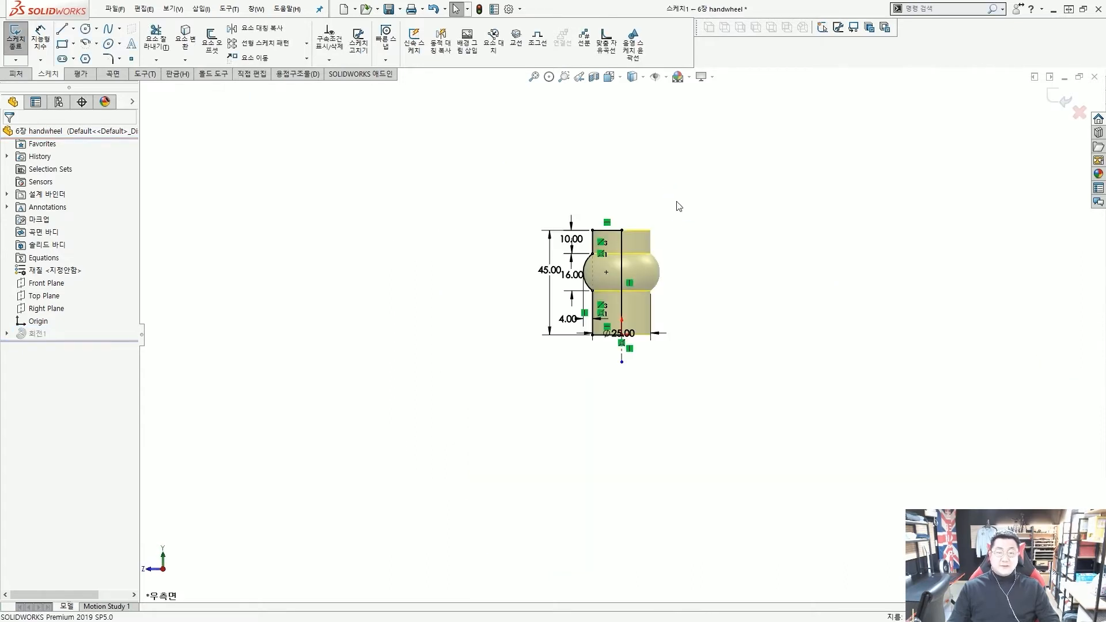
scroll(632, 258, "down", 2)
scroll(584, 315, "down", 2)
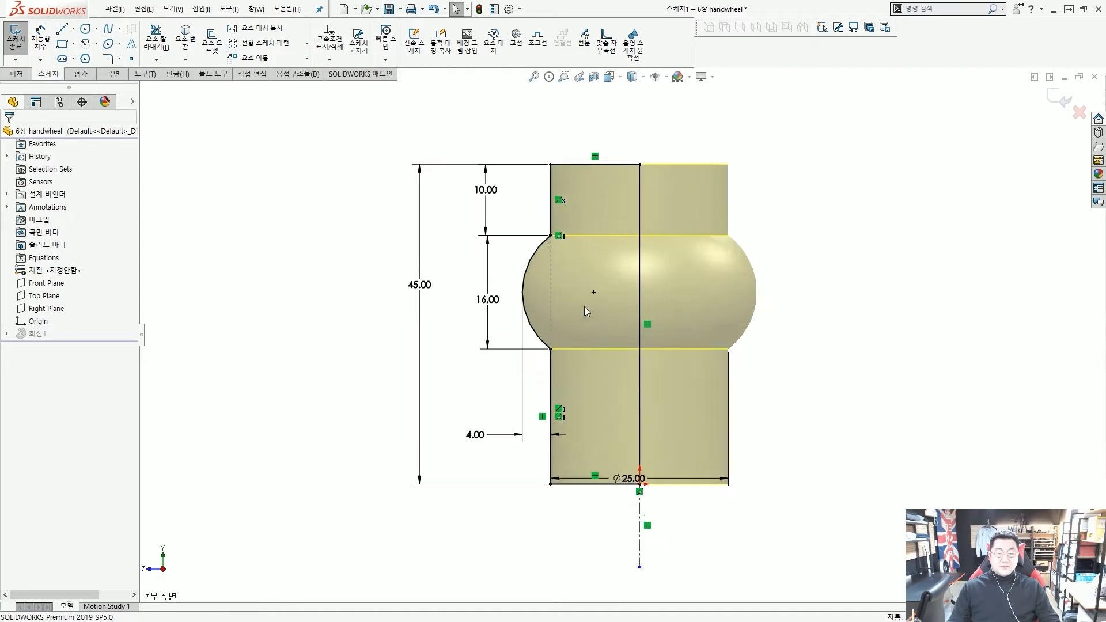
scroll(584, 306, "up", 1)
left_click_drag(629, 435, 622, 466)
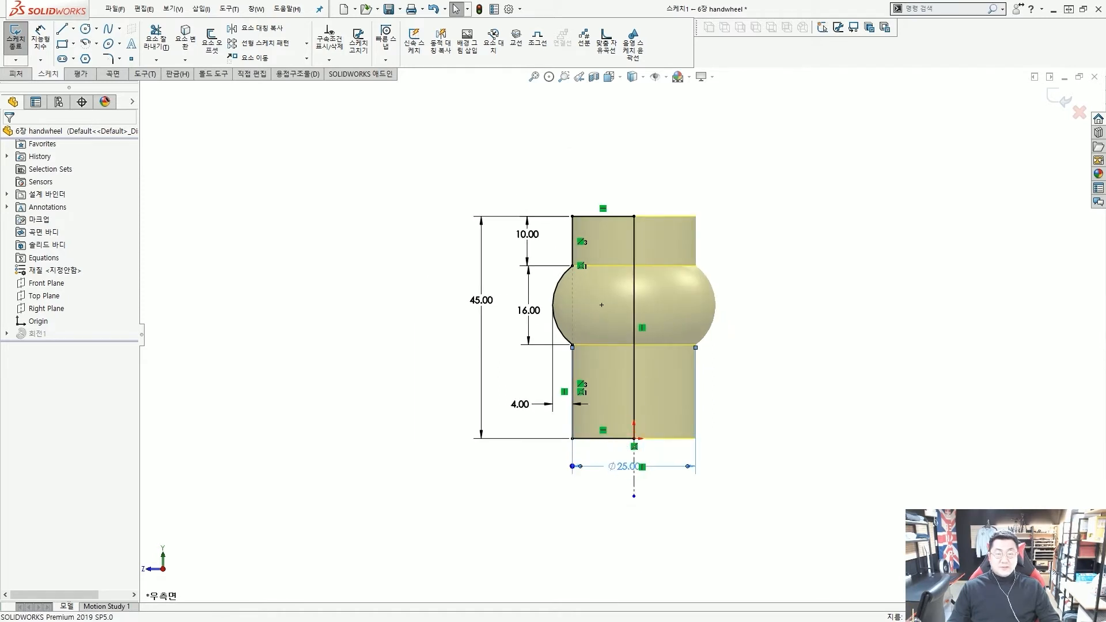
key("Escape")
scroll(528, 278, "down", 2)
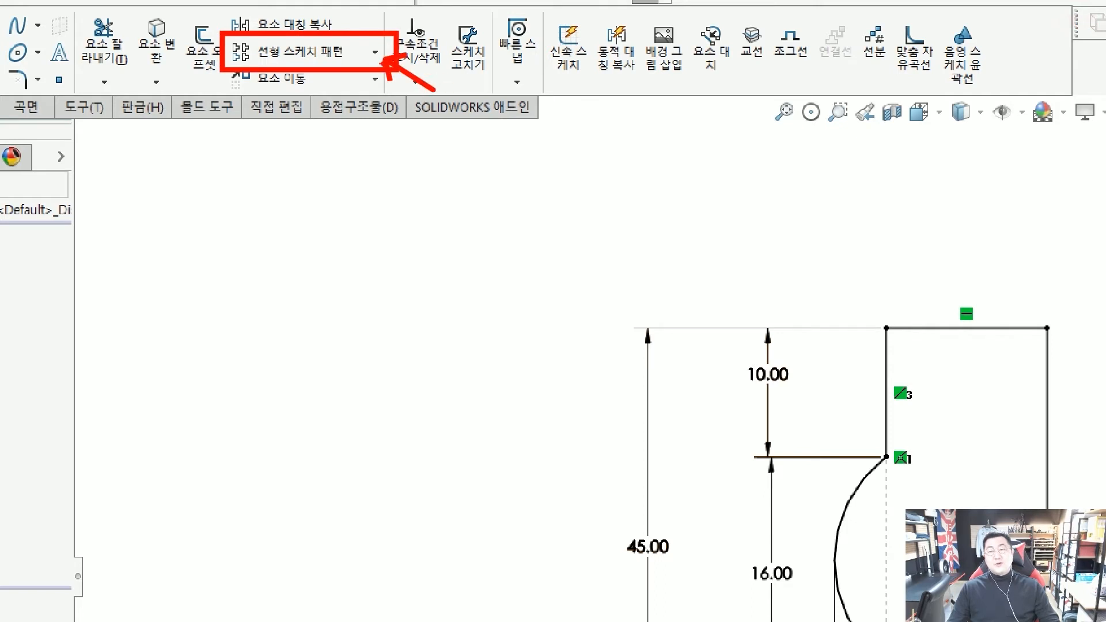
left_click(379, 56)
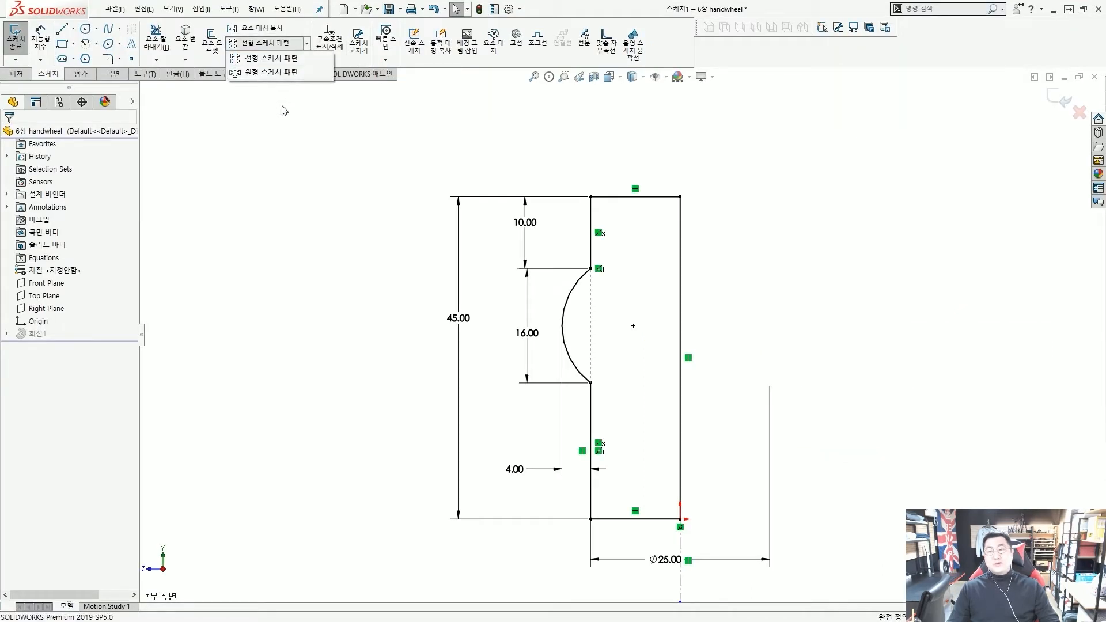
left_click(306, 58)
left_click(329, 60)
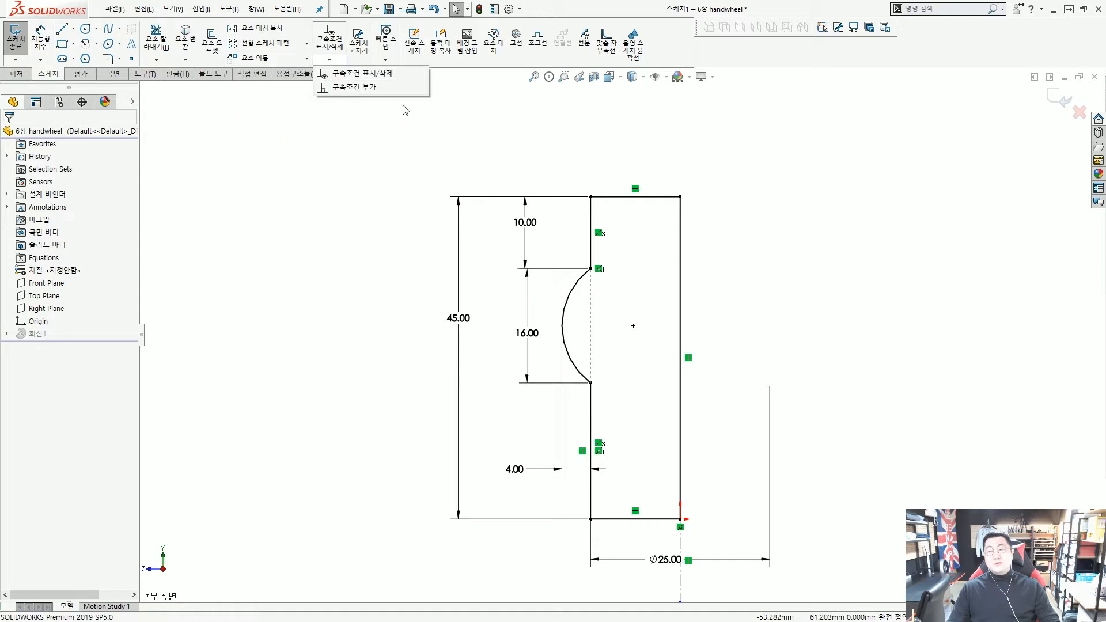
left_click(120, 59)
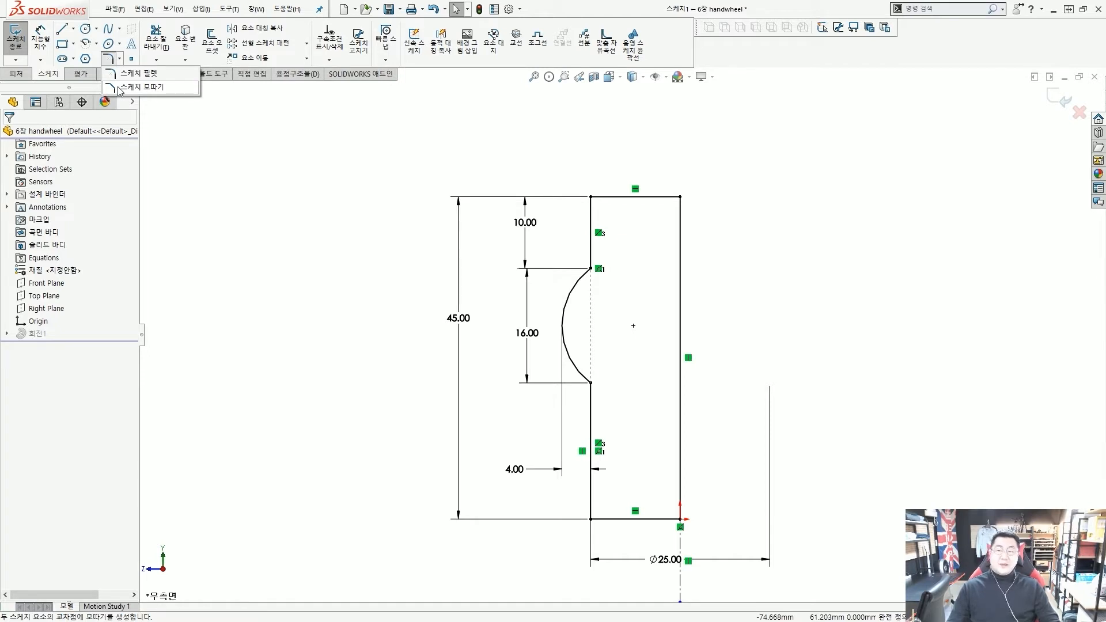
left_click(349, 167)
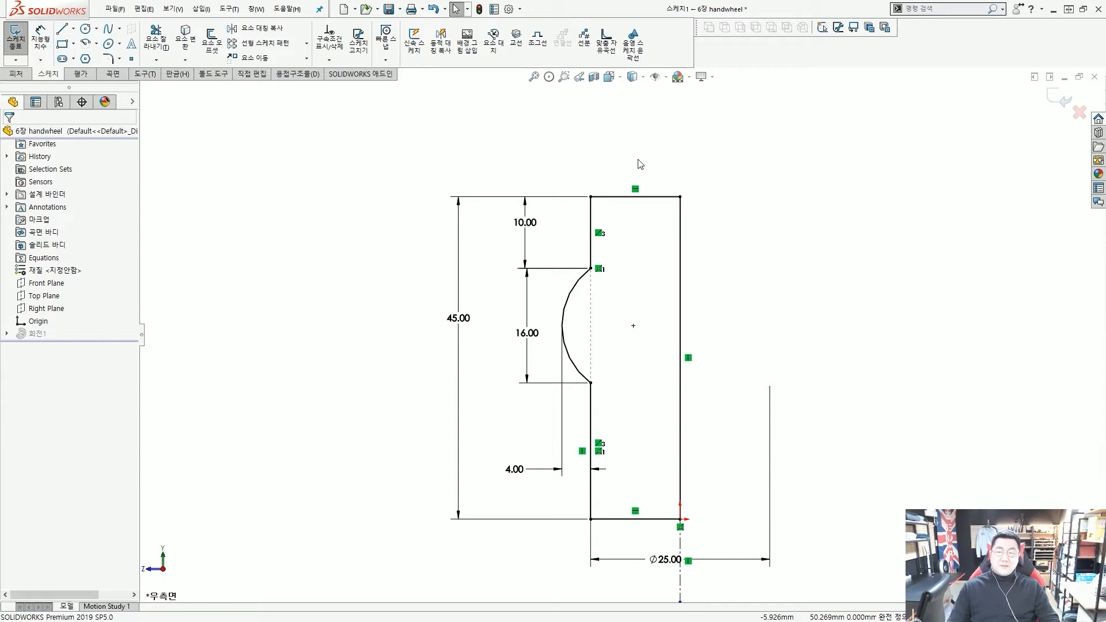
left_click(18, 75)
mouse_move(163, 67)
left_mouse_down()
mouse_move(54, 70)
mouse_move(311, 6)
mouse_move(522, 58)
mouse_move(173, 69)
left_mouse_up()
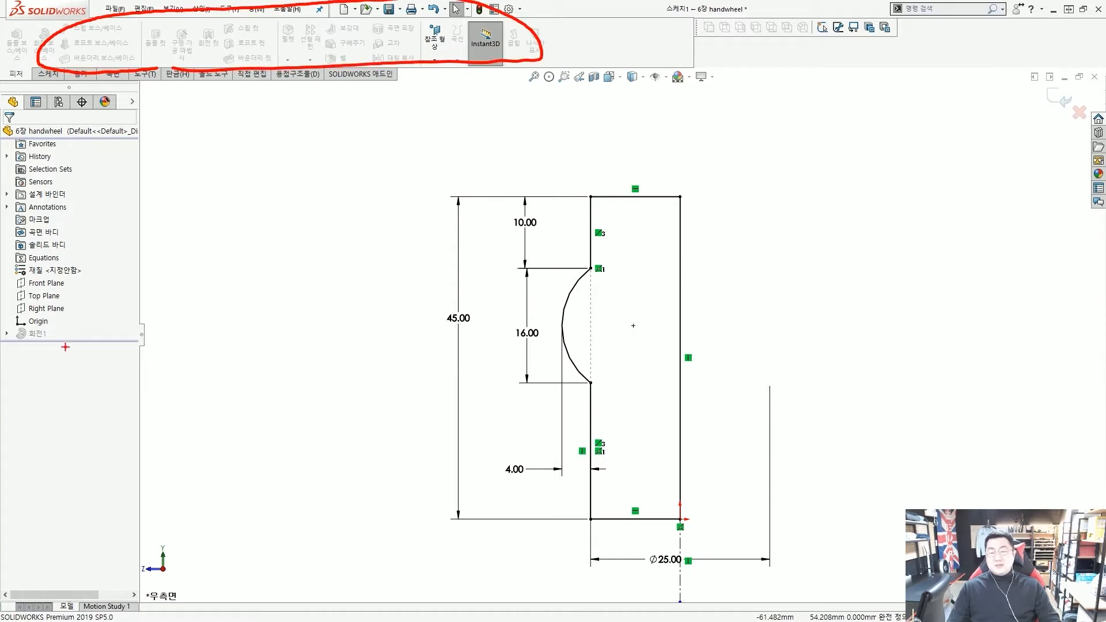
mouse_move(19, 383)
left_mouse_down()
mouse_move(79, 398)
mouse_move(82, 415)
left_mouse_up()
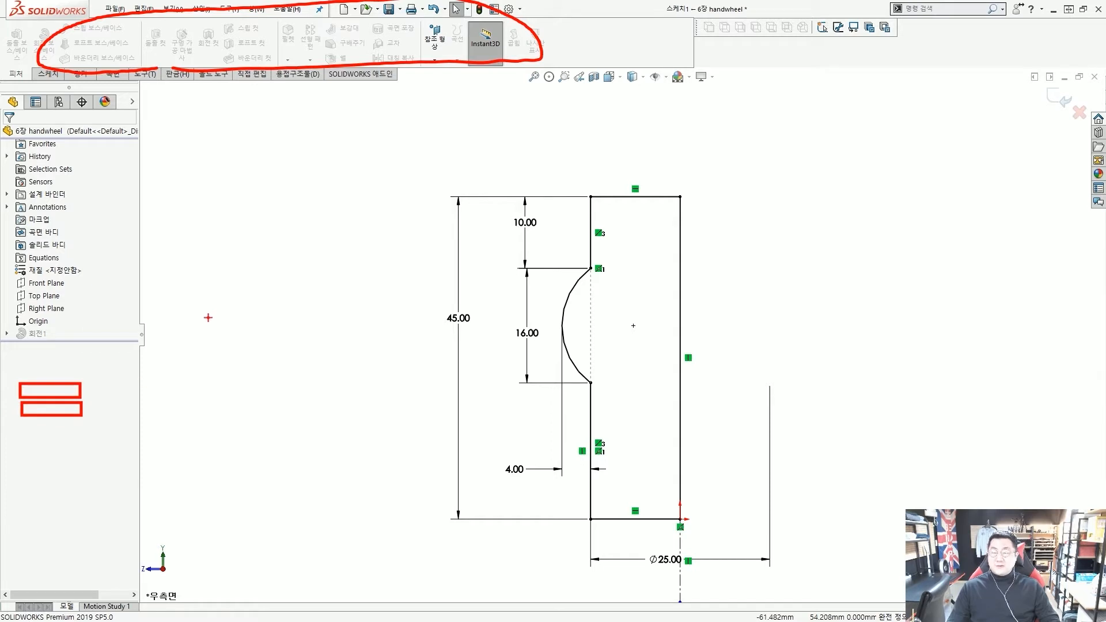
key("Escape")
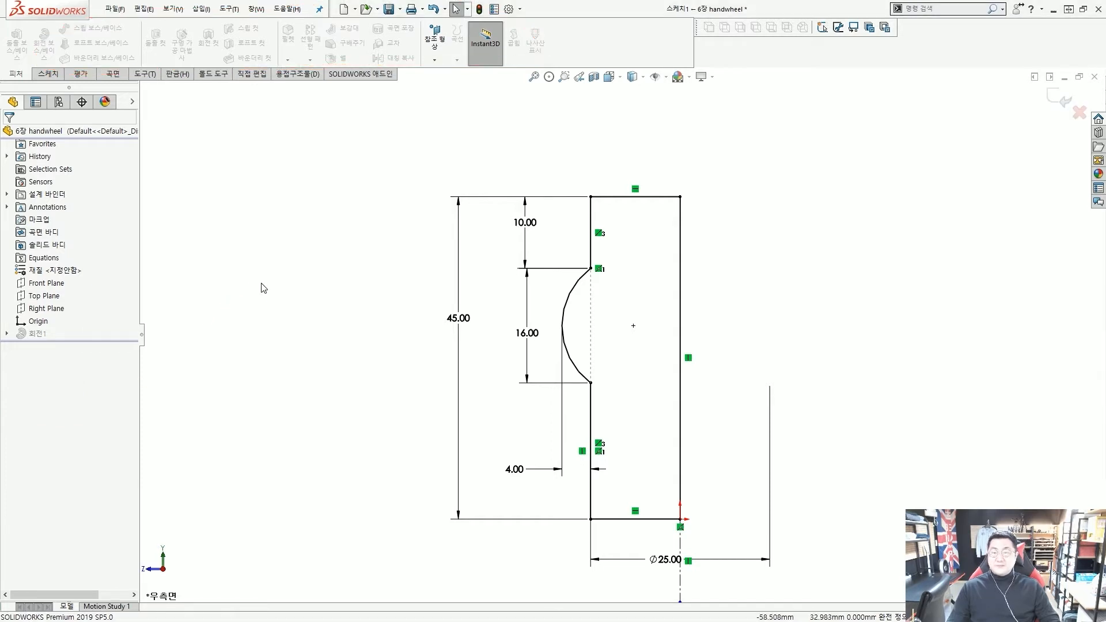
left_click(50, 74)
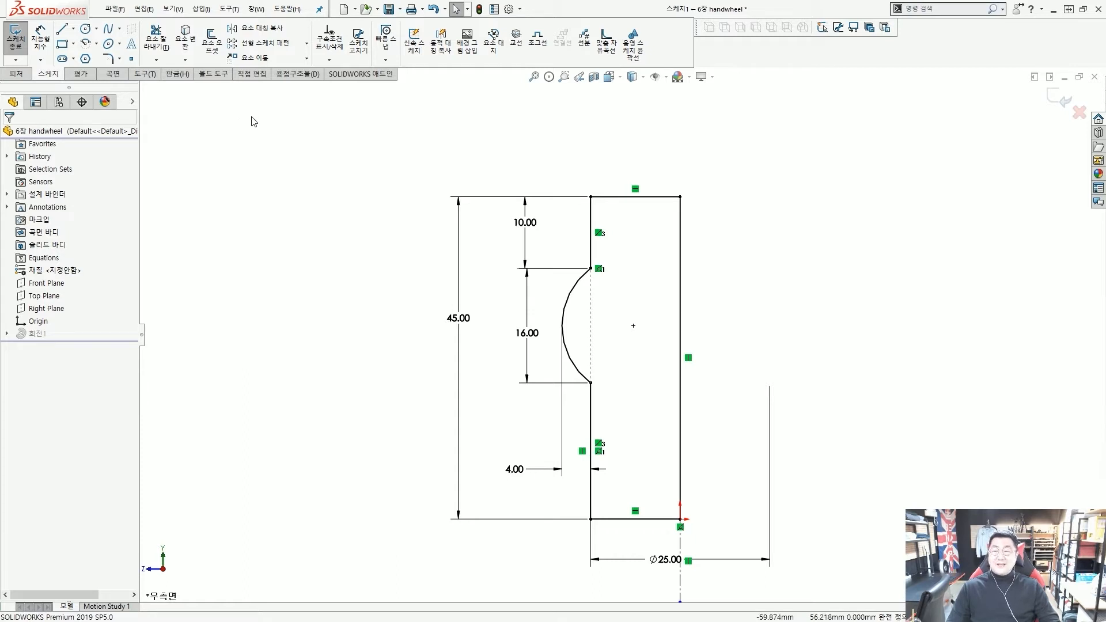
scroll(590, 264, "down", 2)
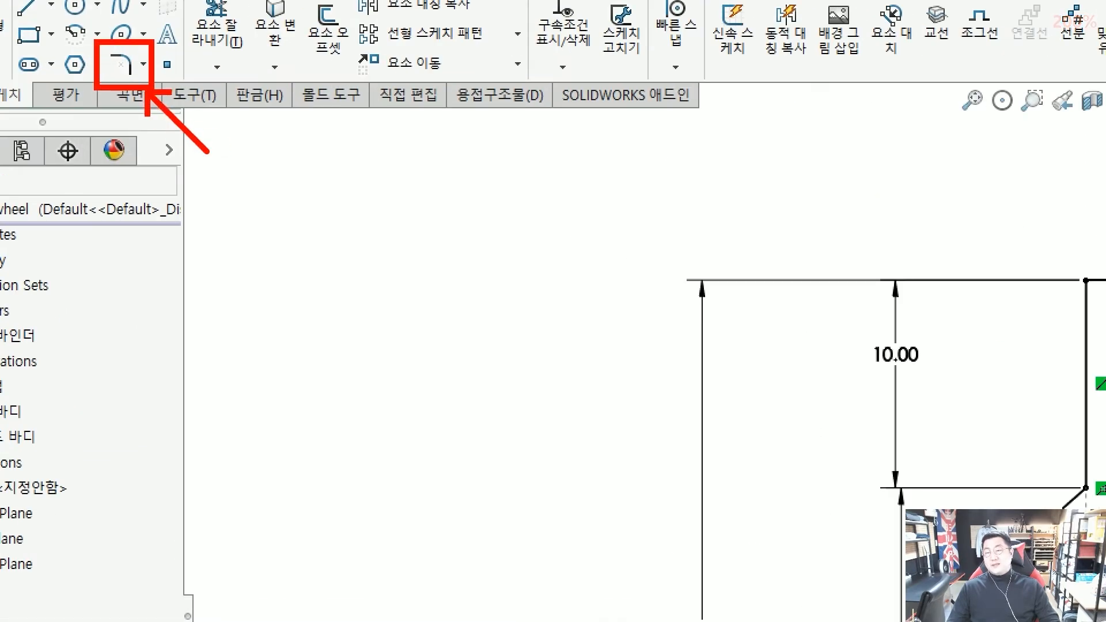
Launch Sketch Fillet with a 5 mm radius
left_click(142, 64)
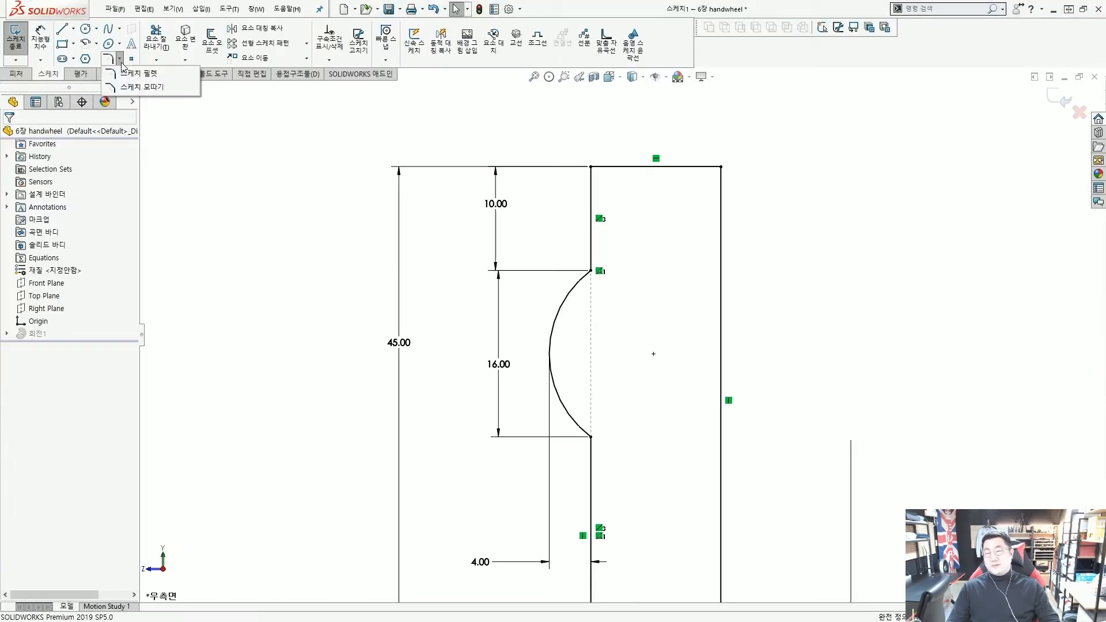
left_click(138, 73)
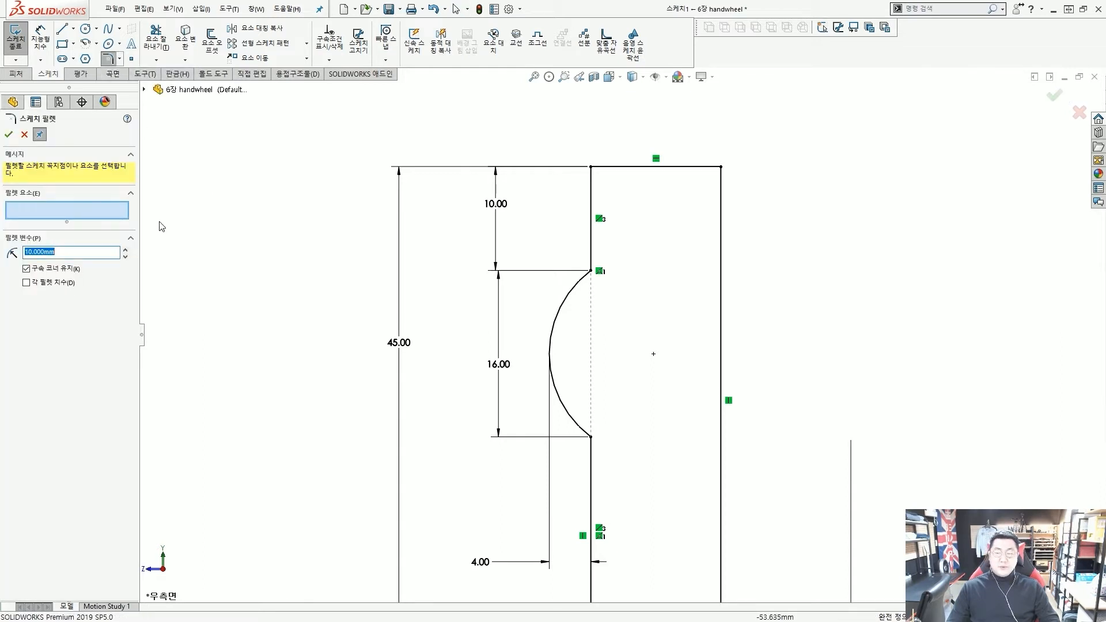
left_click(91, 254)
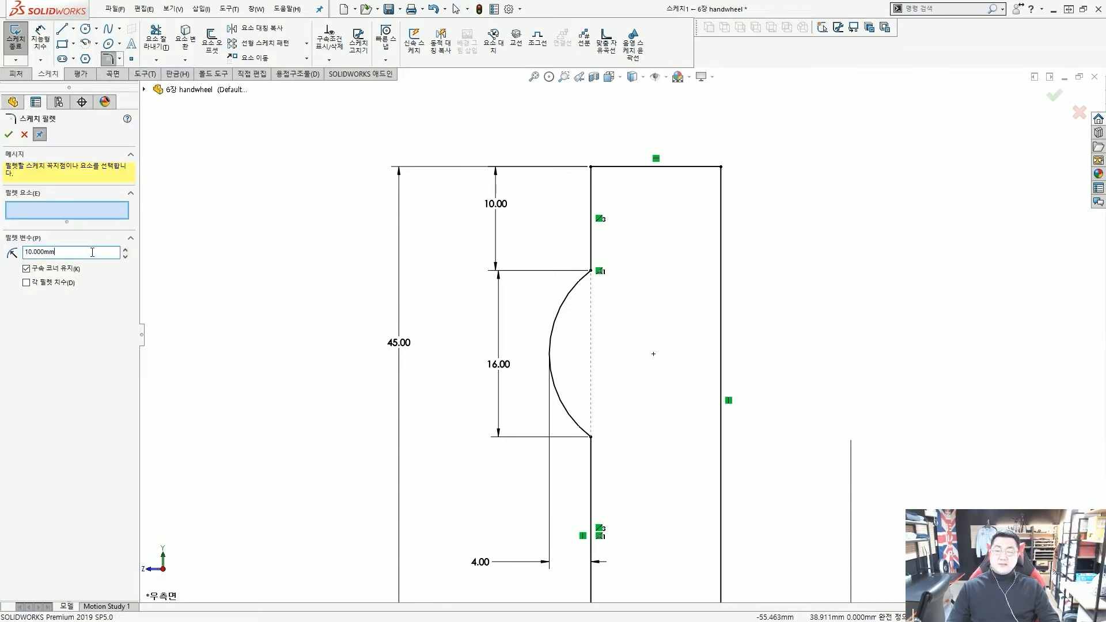
double_click(53, 257)
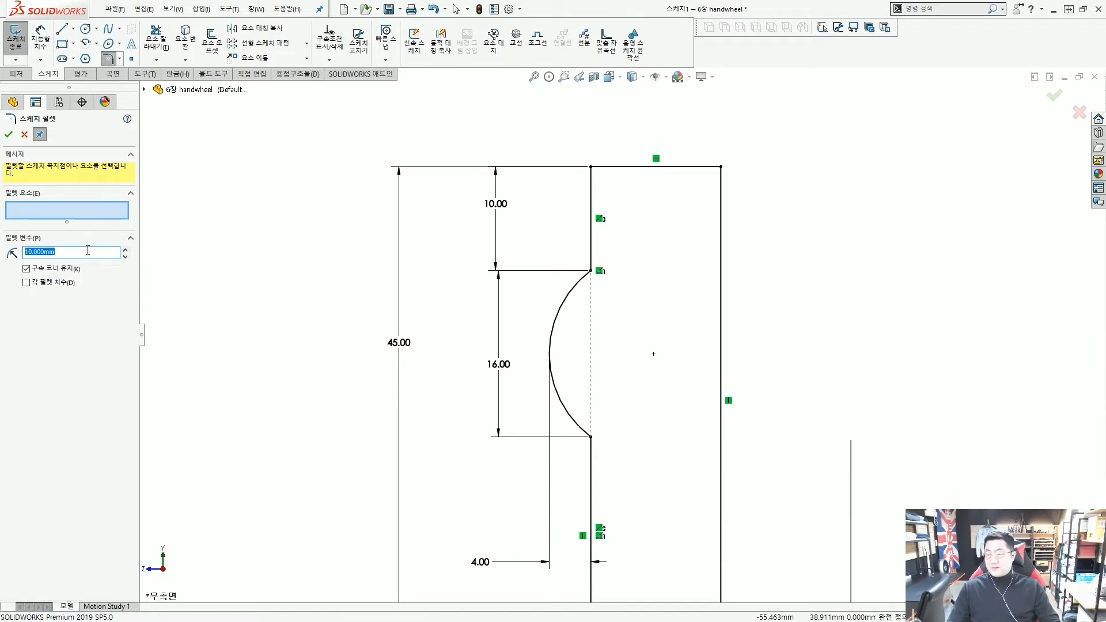
type("5")
key("Return")
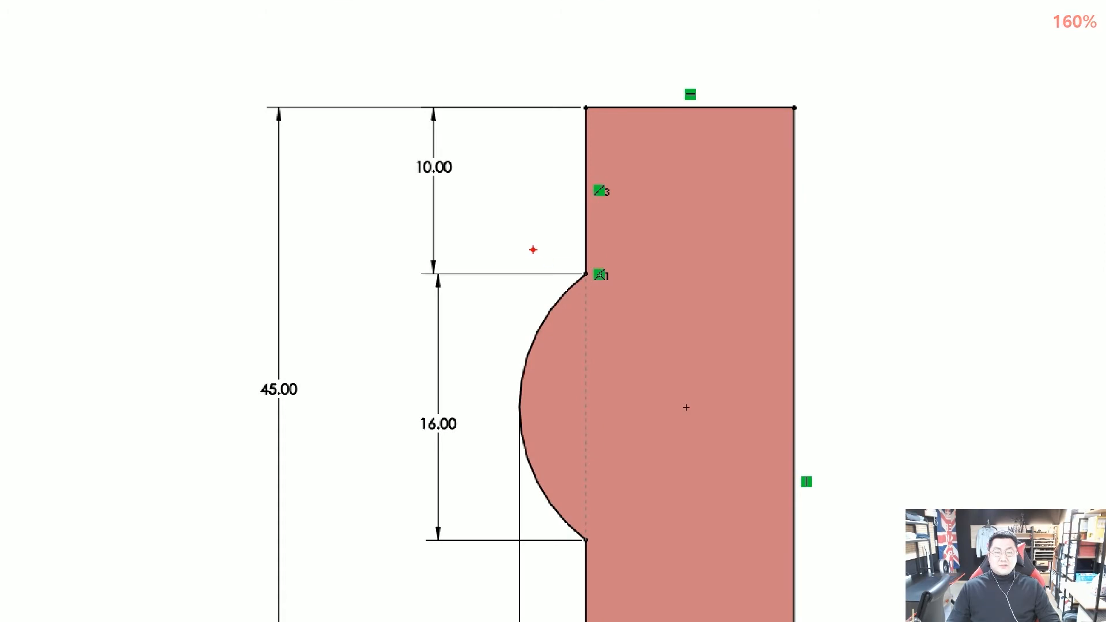
mouse_move(469, 200)
left_mouse_down()
mouse_move(456, 145)
mouse_move(460, 214)
left_mouse_up()
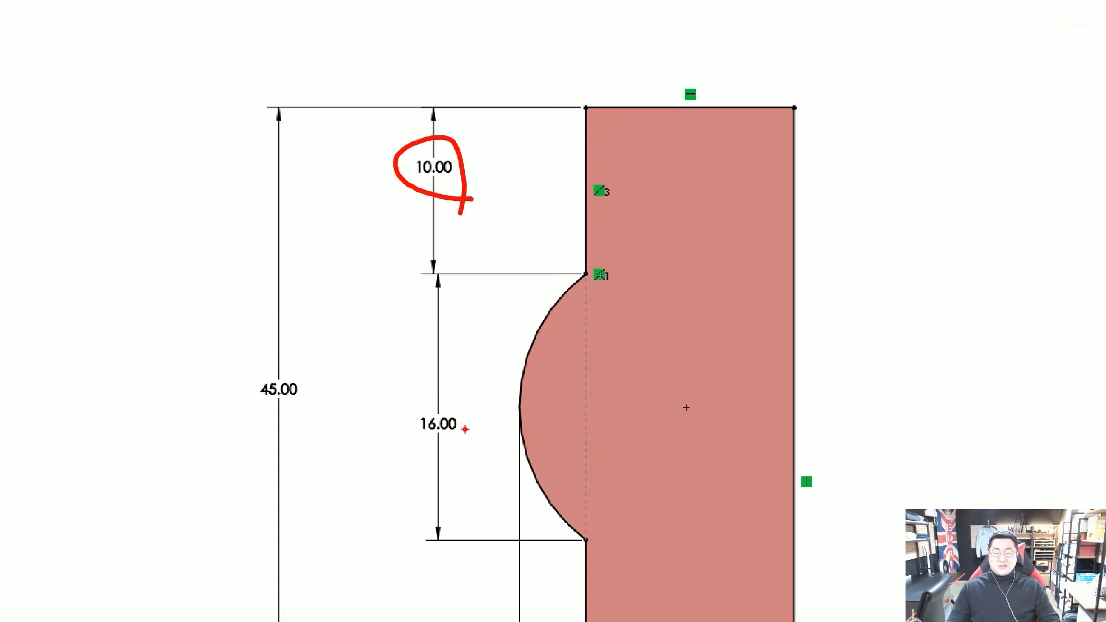
mouse_move(471, 443)
left_mouse_down()
mouse_move(449, 399)
mouse_move(452, 436)
left_mouse_up()
mouse_move(600, 283)
left_mouse_down()
mouse_move(564, 272)
mouse_move(592, 287)
mouse_move(592, 277)
left_mouse_up()
mouse_move(477, 308)
left_mouse_down()
mouse_move(405, 260)
mouse_move(463, 300)
left_mouse_up()
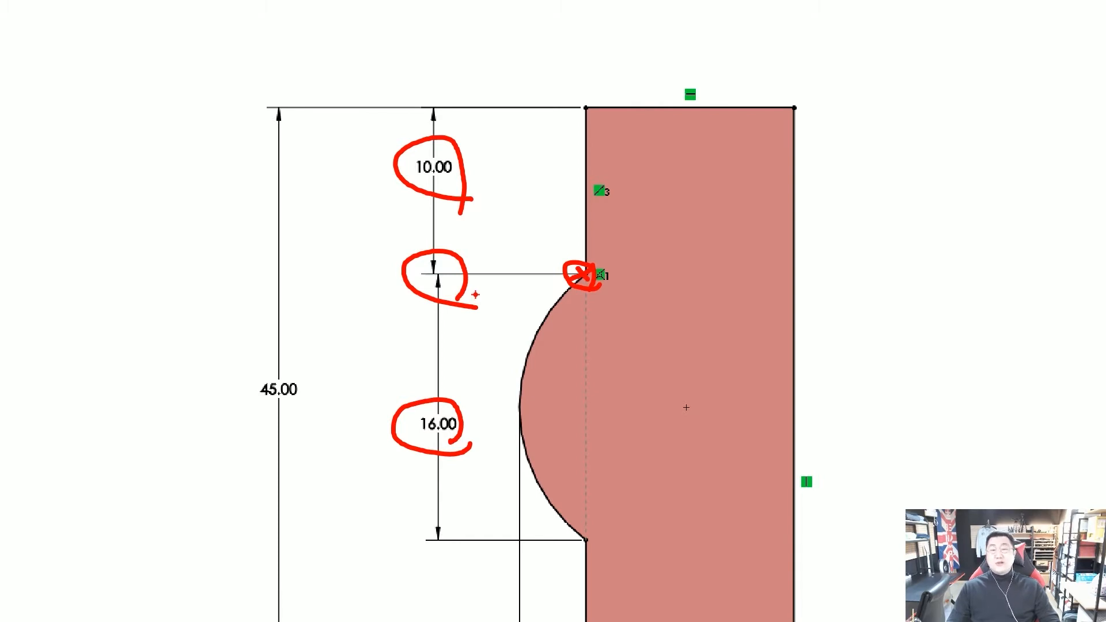
left_click_drag(433, 276, 592, 275)
left_click_drag(428, 526, 481, 527)
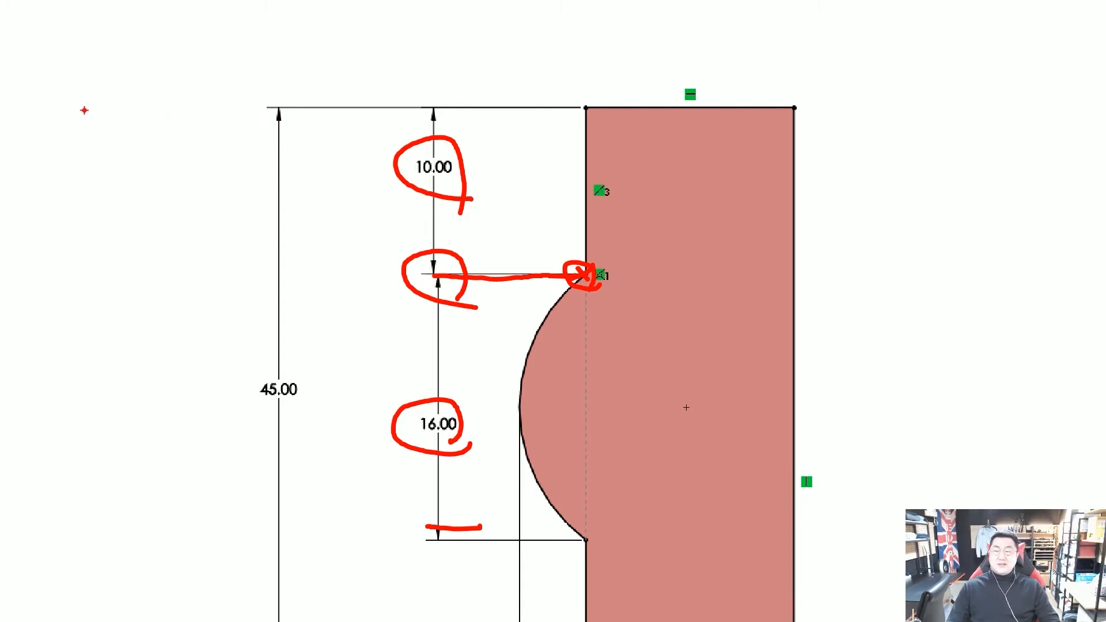
mouse_move(75, 109)
left_mouse_down()
mouse_move(109, 108)
mouse_move(178, 144)
mouse_move(187, 224)
left_mouse_up()
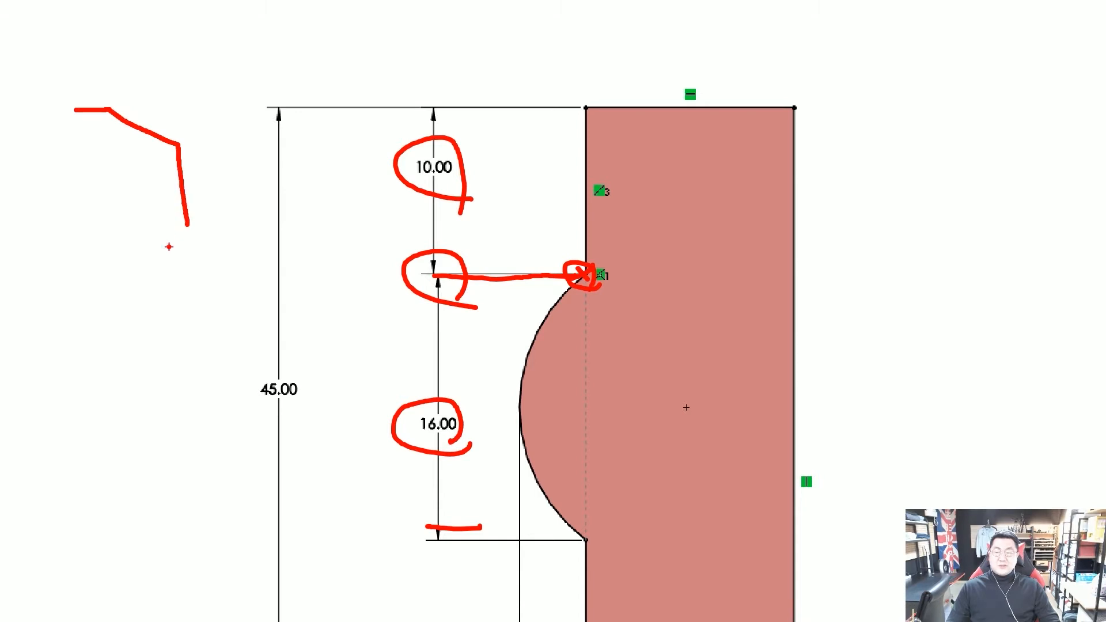
mouse_move(63, 281)
left_mouse_down()
mouse_move(157, 291)
mouse_move(191, 412)
left_mouse_up()
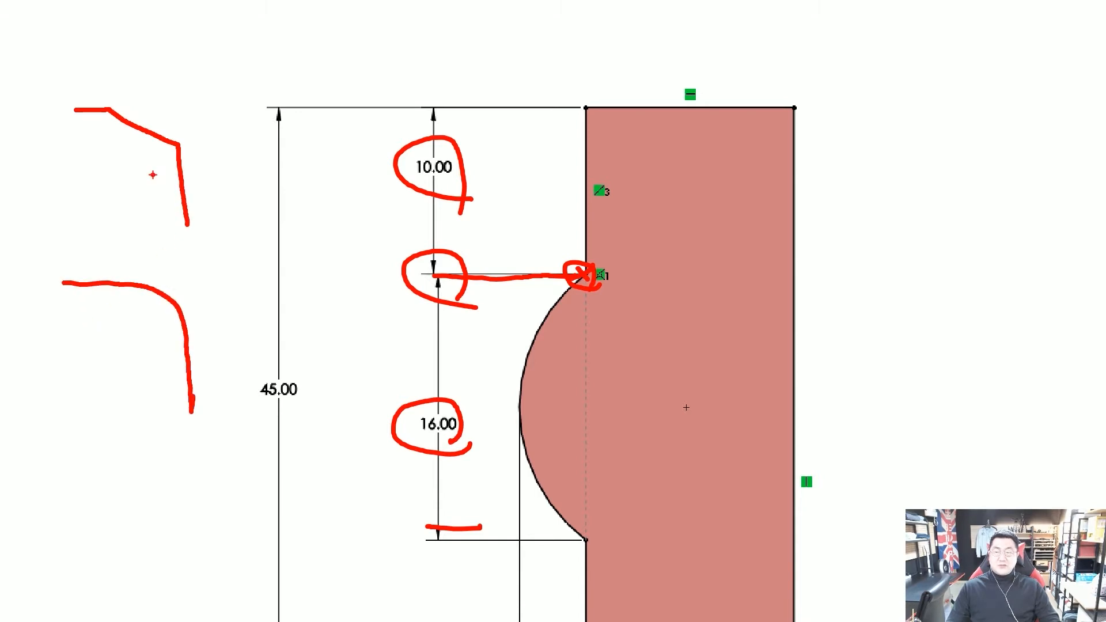
left_click_drag(105, 105, 123, 105)
left_click_drag(142, 106, 173, 103)
left_click_drag(192, 227, 190, 198)
left_click_drag(189, 182, 188, 165)
left_click_drag(181, 151, 178, 109)
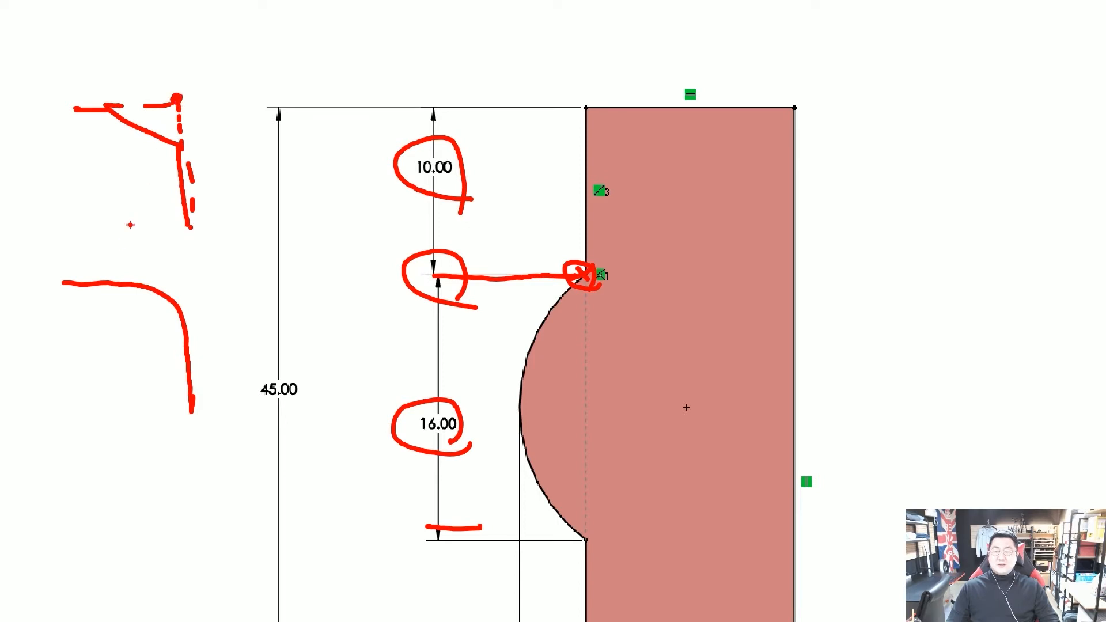
left_click_drag(80, 279, 152, 274)
left_click_drag(164, 270, 184, 270)
left_click_drag(199, 393, 199, 372)
left_click_drag(198, 348, 197, 325)
left_click(196, 278)
left_click_drag(196, 305, 187, 268)
key("Escape")
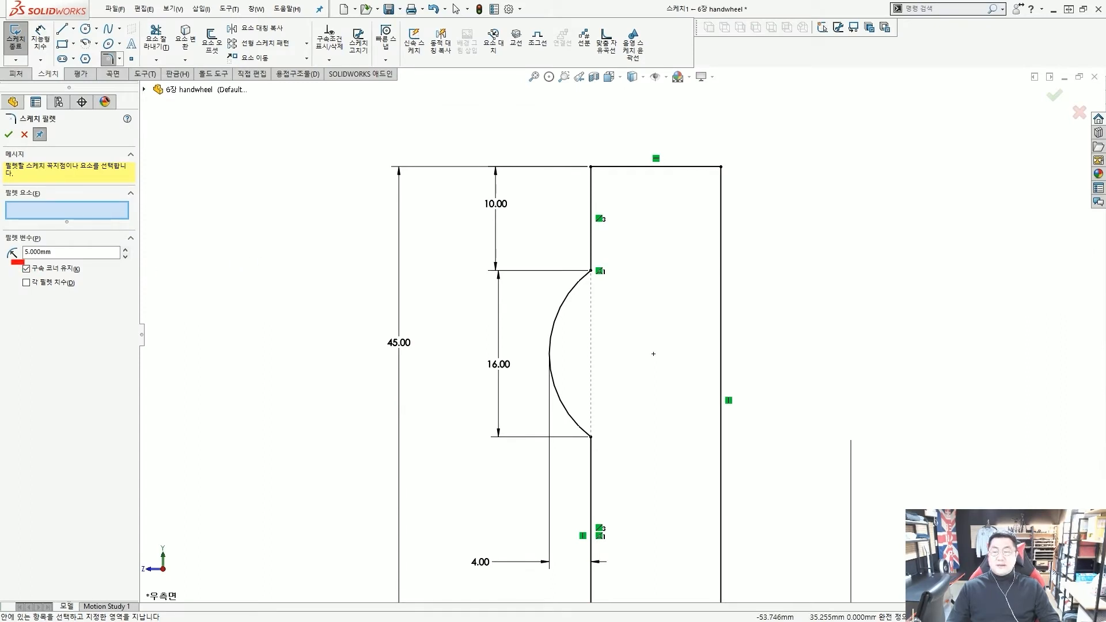
Box-select the arc's top and bottom corners to add two R5.00 fillets, then finish
left_click_drag(11, 260, 90, 276, "ctrl")
left_click_drag(188, 276, 110, 267, "ctrl+shift")
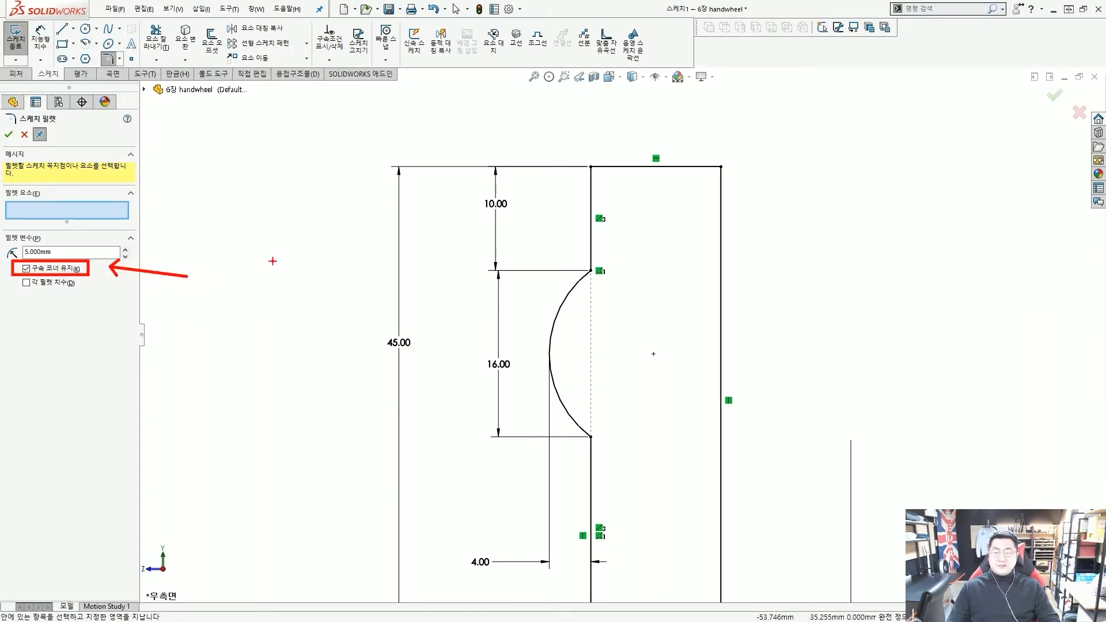
key("Escape")
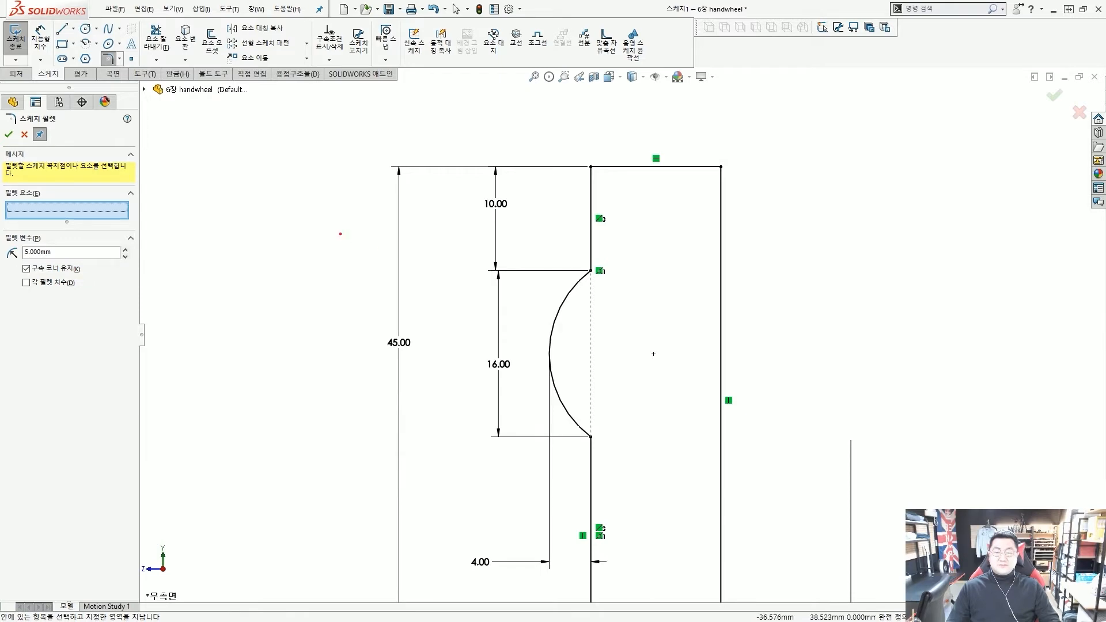
left_click_drag(674, 321, 607, 265, "ctrl+shift")
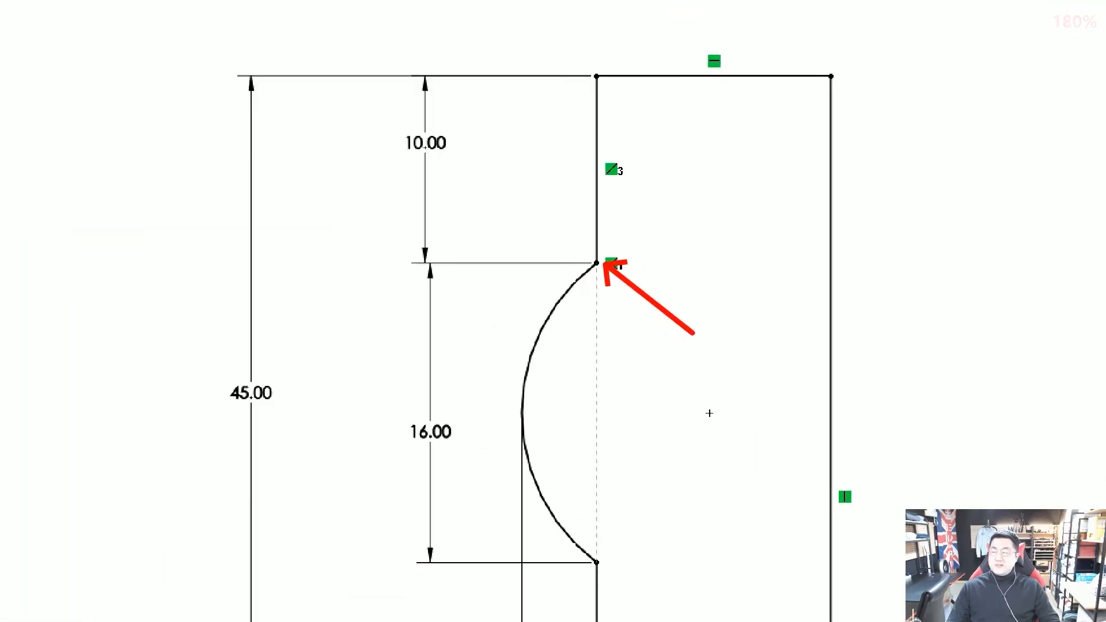
key("Escape")
left_click_drag(512, 142, 639, 320)
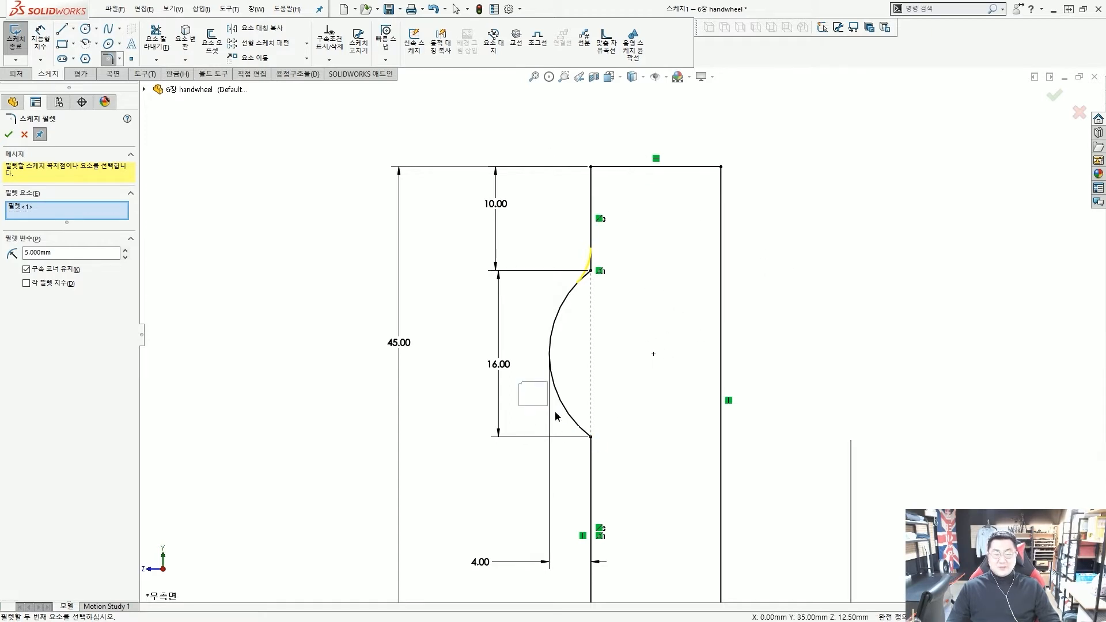
left_click_drag(556, 416, 634, 476)
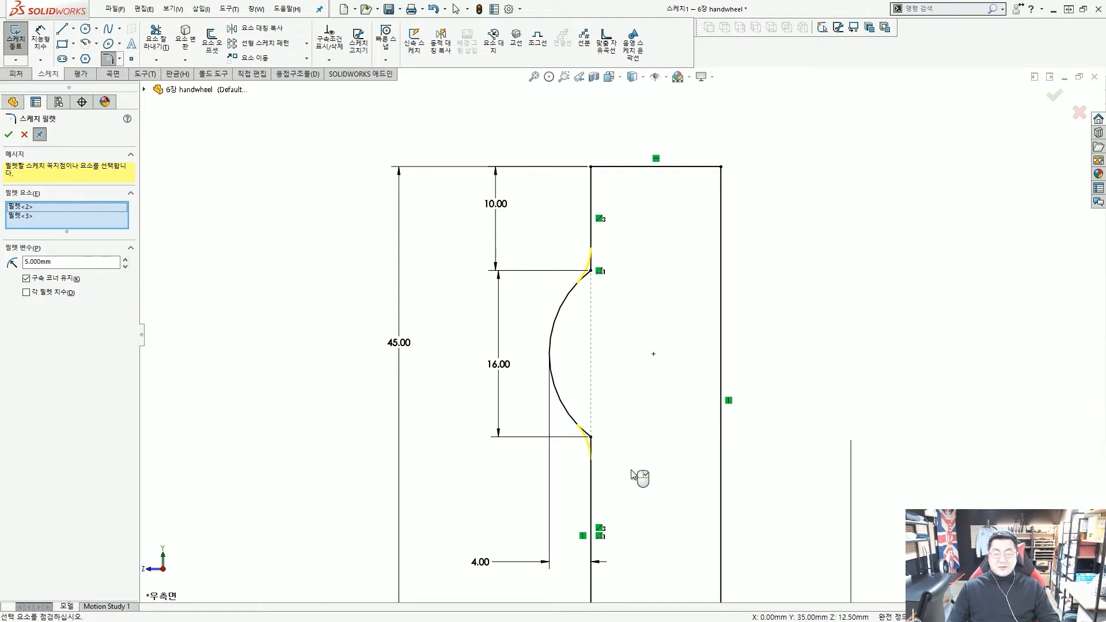
right_click(632, 474)
scroll(627, 384, "up", 1)
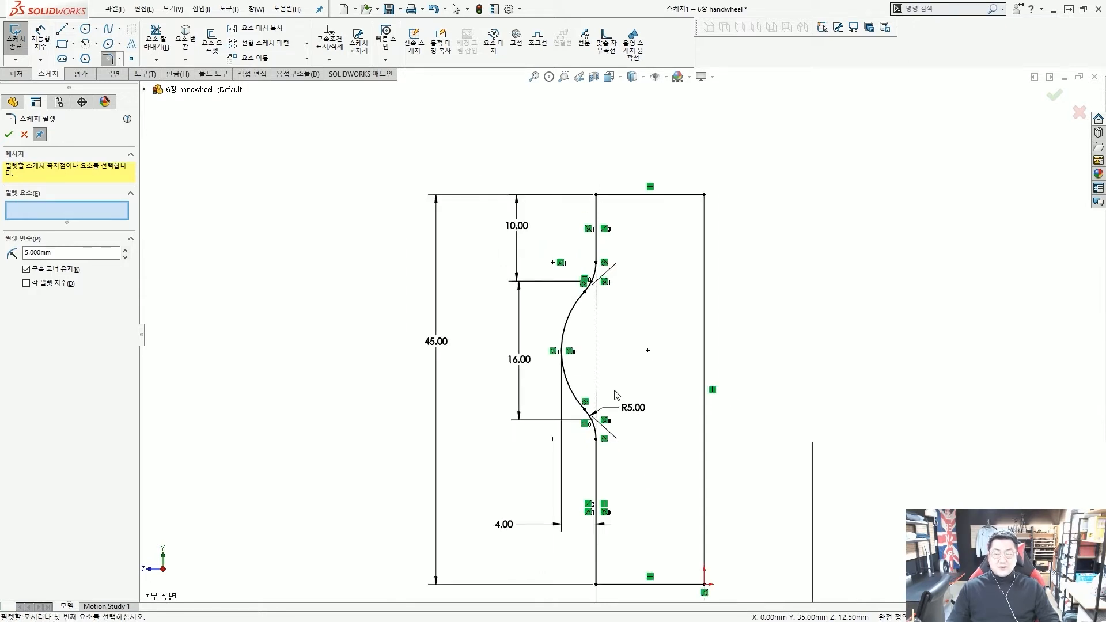
key("Escape")
scroll(619, 397, "down", 4)
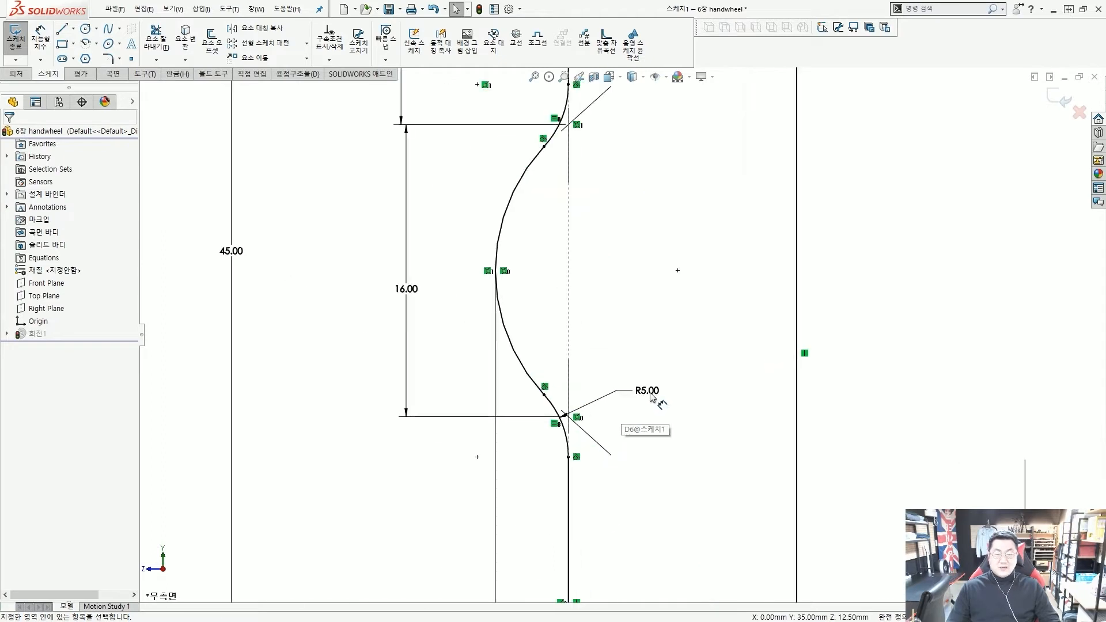
scroll(651, 397, "up", 3)
scroll(641, 372, "down", 1)
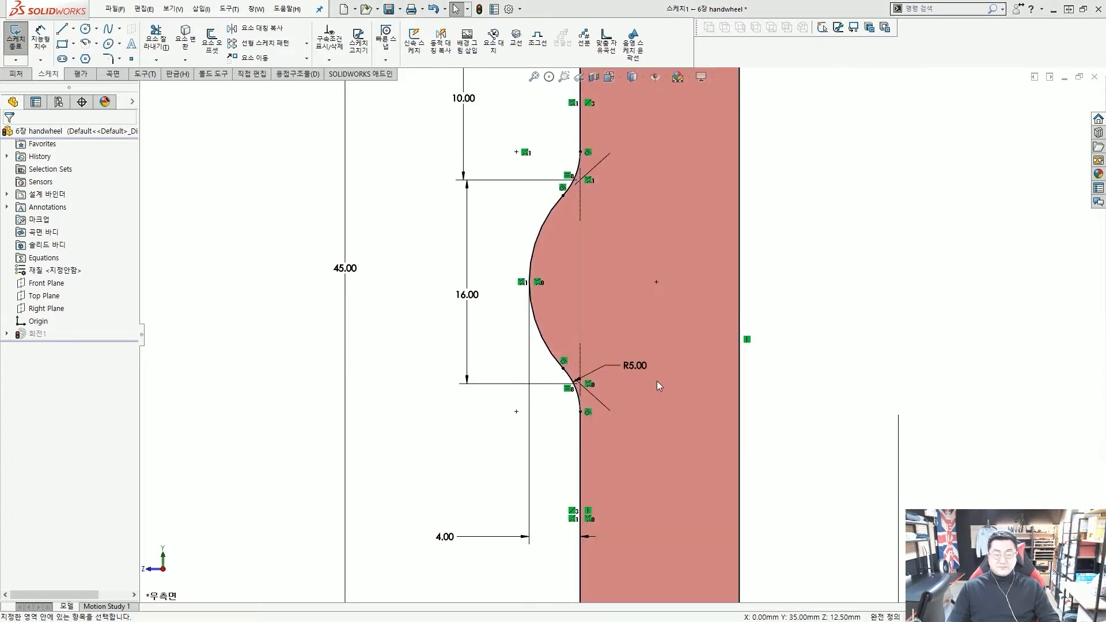
Change the R5.00 fillet dimension to 6 mm
double_click(634, 367)
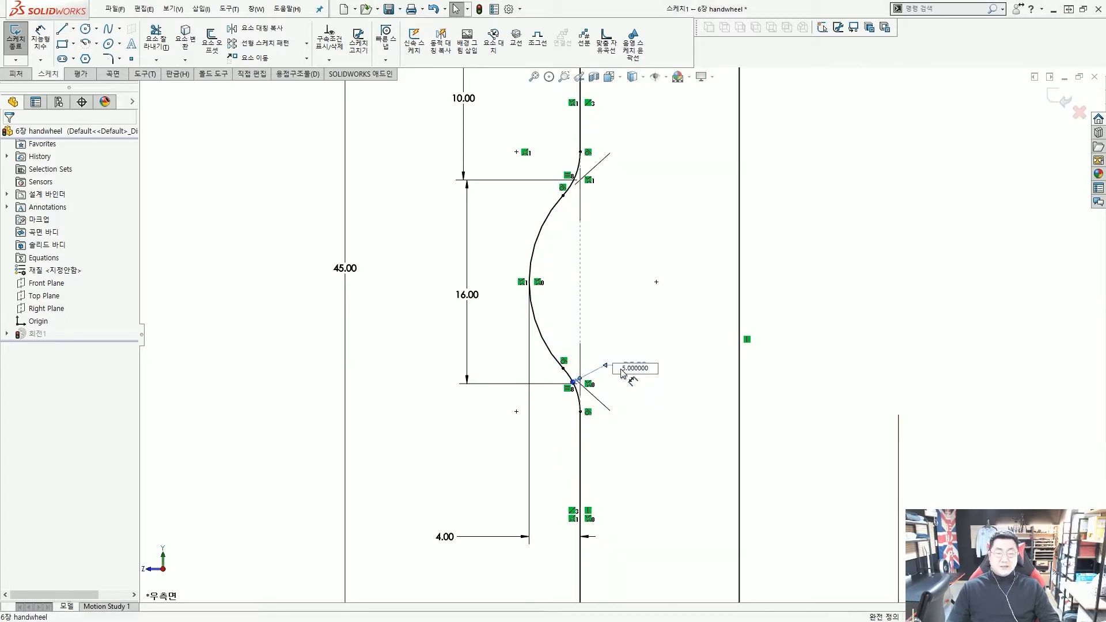
double_click(636, 369)
type("6")
key("Return")
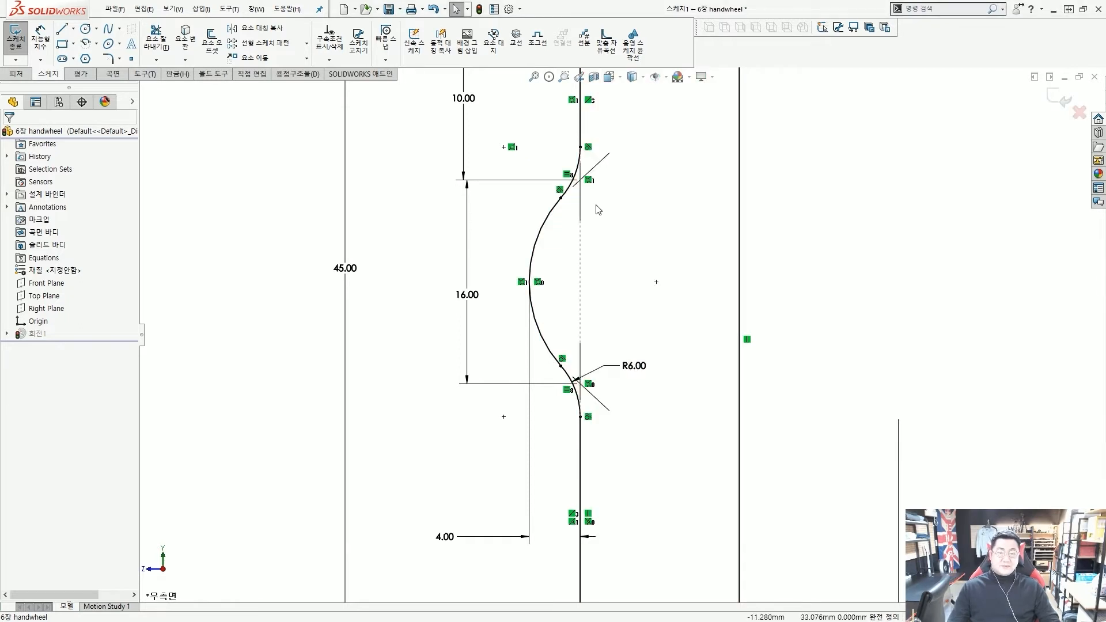
Select and deselect profile geometry while zooming out to check the R6.00 fillets
mouse_move(597, 181)
left_mouse_down()
mouse_move(612, 195)
mouse_move(599, 173)
left_mouse_up()
key("Escape")
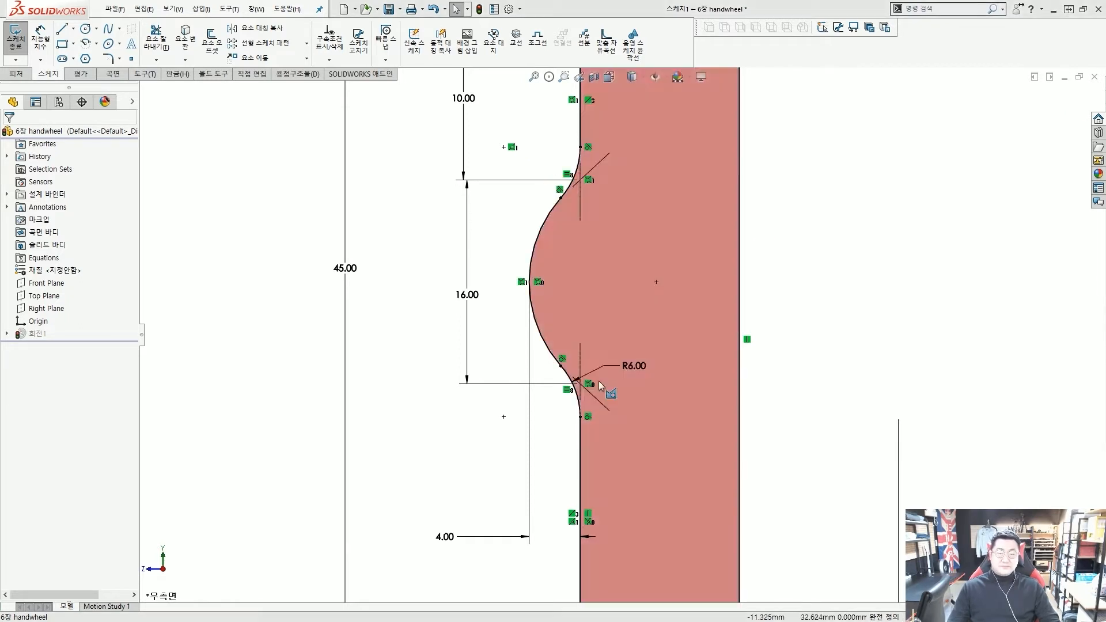
scroll(613, 178, "down", 2)
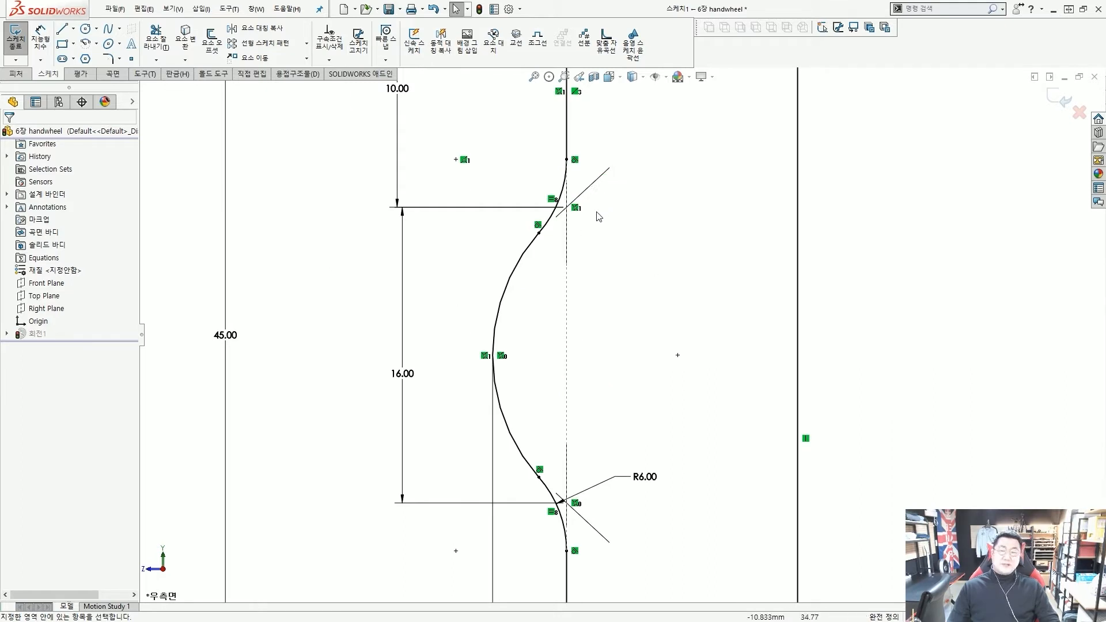
scroll(594, 219, "down", 3)
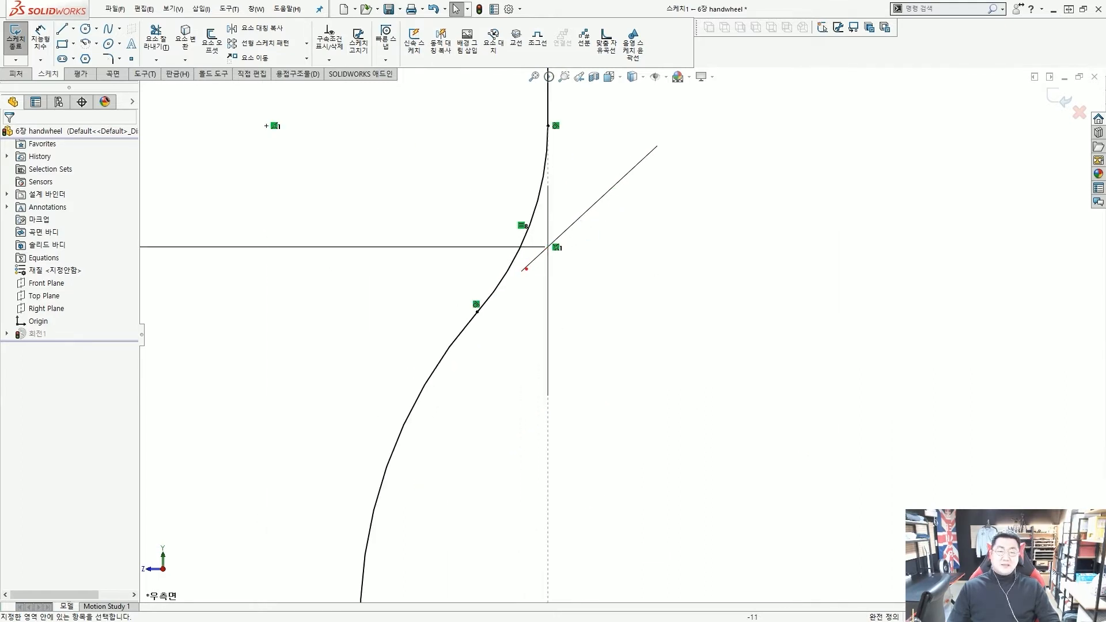
mouse_move(525, 269)
left_mouse_down()
mouse_move(605, 210)
mouse_move(659, 148)
left_mouse_up()
left_click_drag(549, 186, 548, 378)
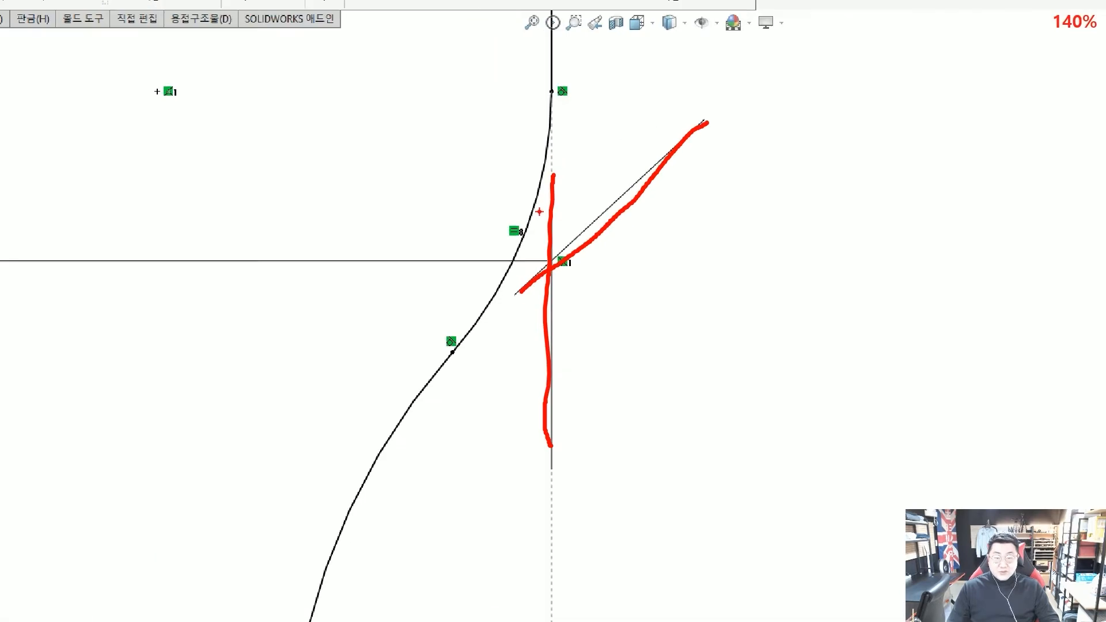
left_click_drag(543, 160, 486, 296)
key("Escape")
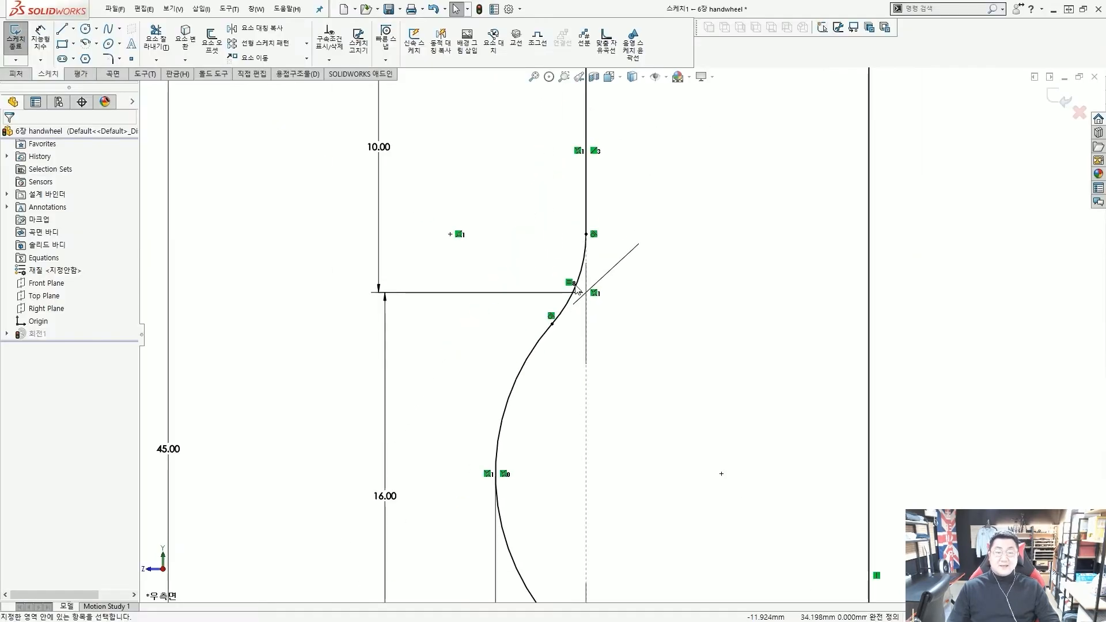
scroll(622, 305, "down", 2)
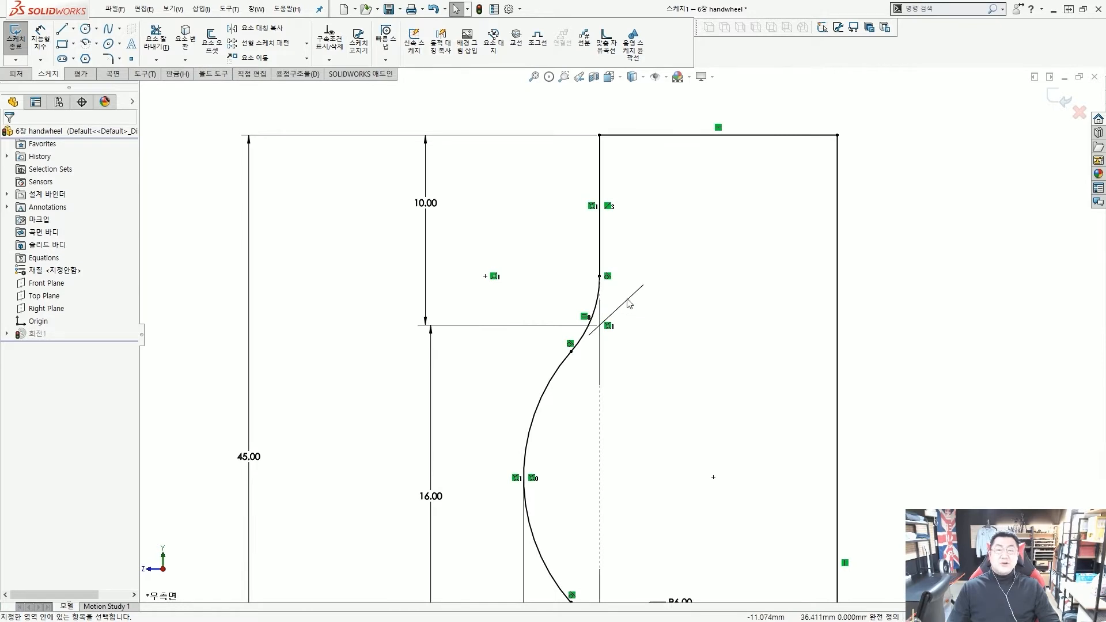
scroll(628, 314, "down", 2)
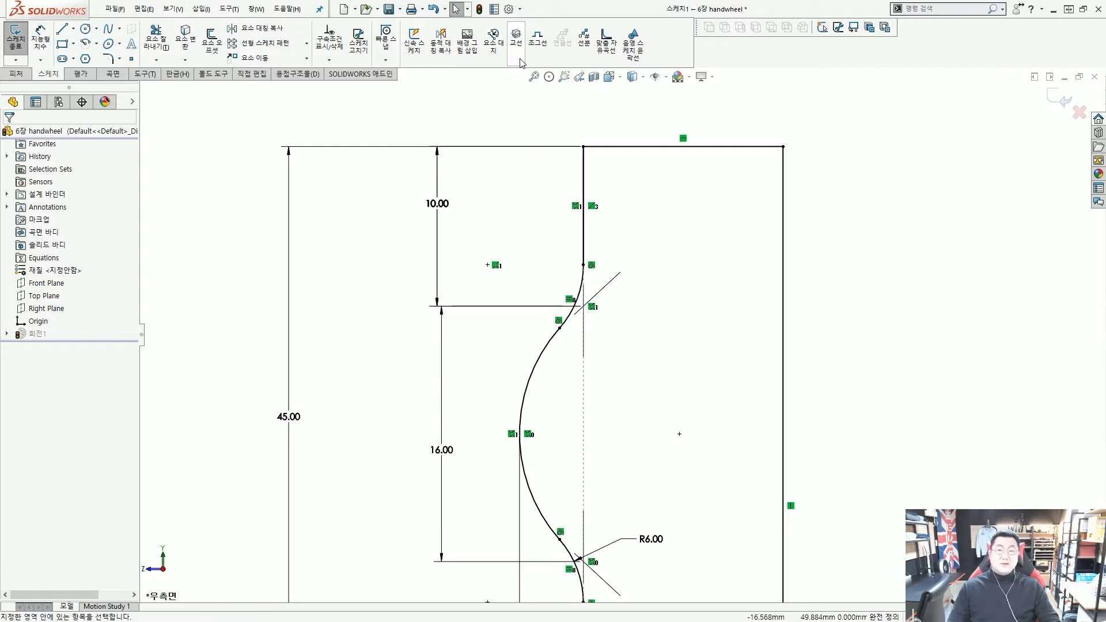
Open Options and switch to Document Properties, showing the ANSI-MODIFIED1 drafting standard
left_click(508, 10)
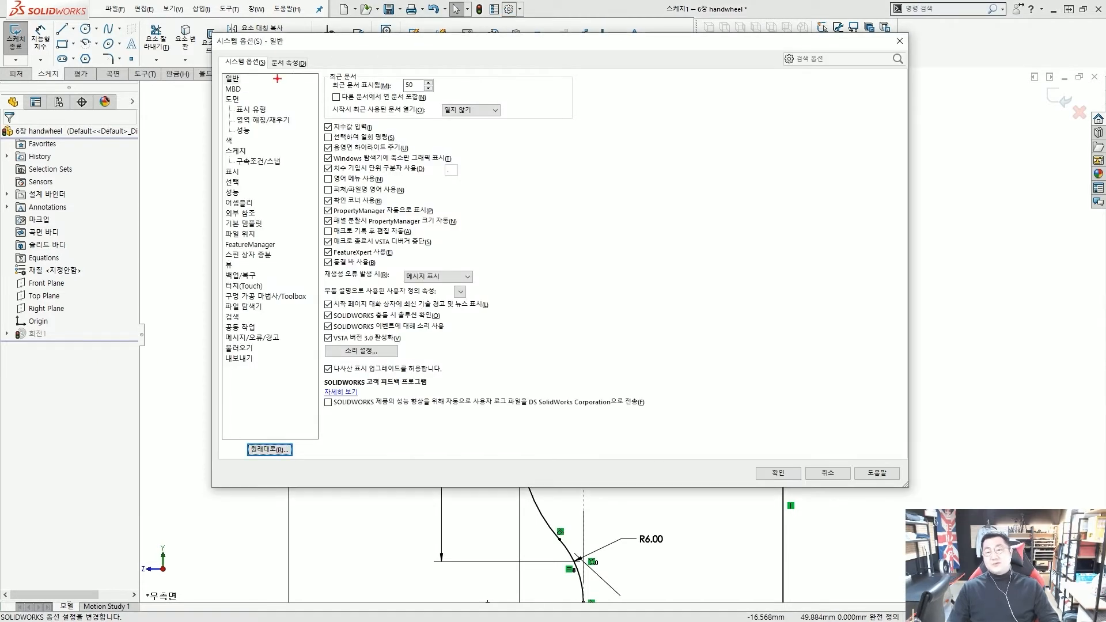
mouse_move(293, 73)
left_mouse_down()
mouse_move(261, 57)
mouse_move(311, 68)
mouse_move(300, 79)
left_mouse_up()
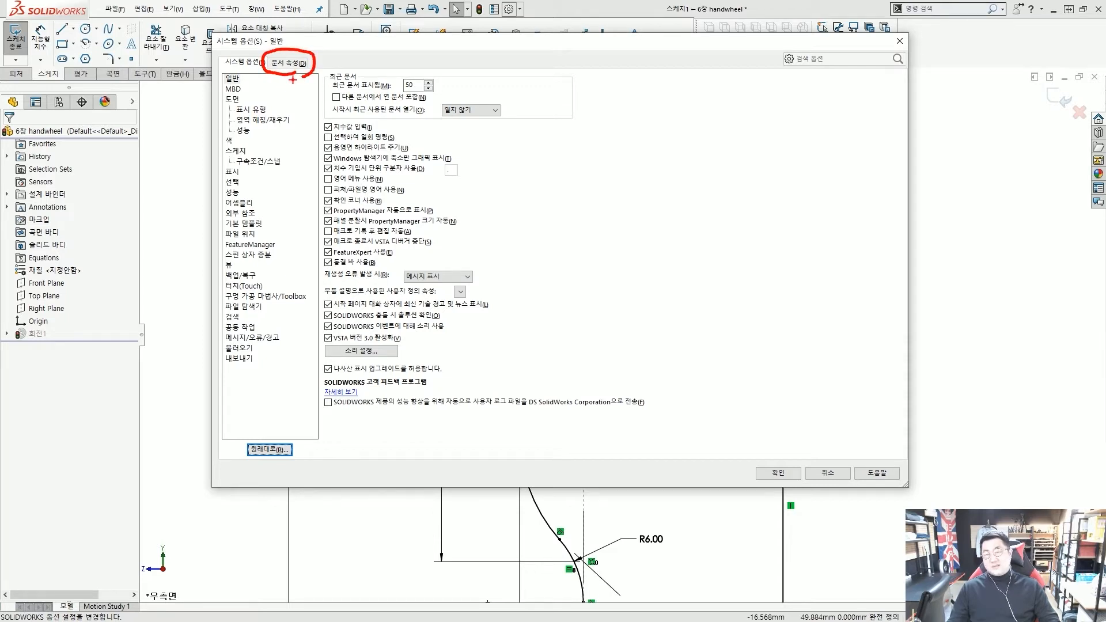
left_click_drag(213, 49, 263, 77)
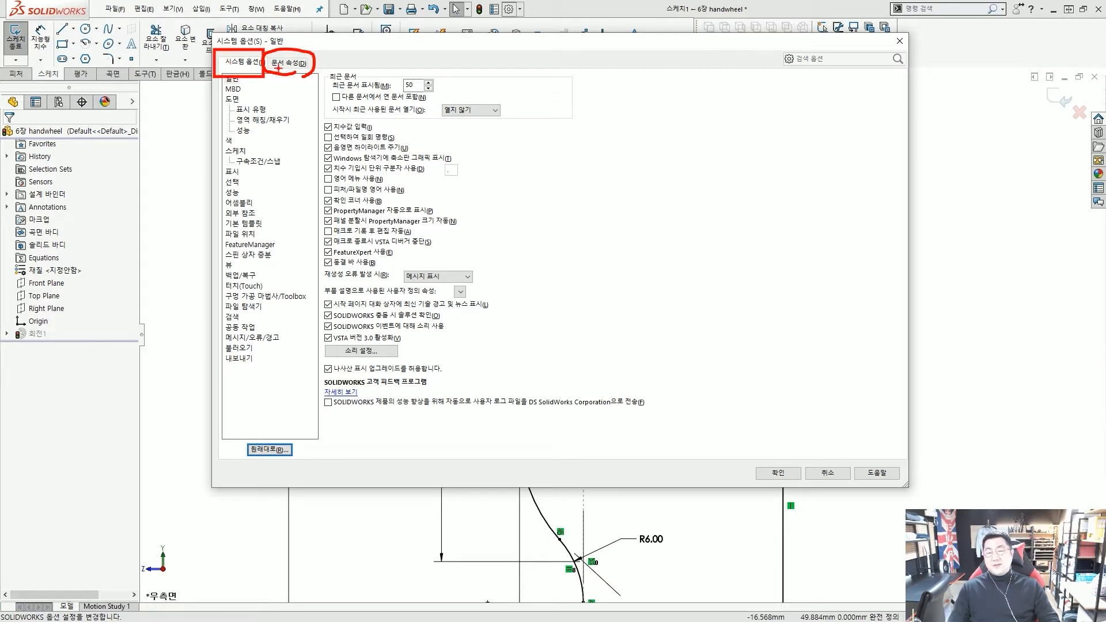
key("Escape")
left_click(287, 63)
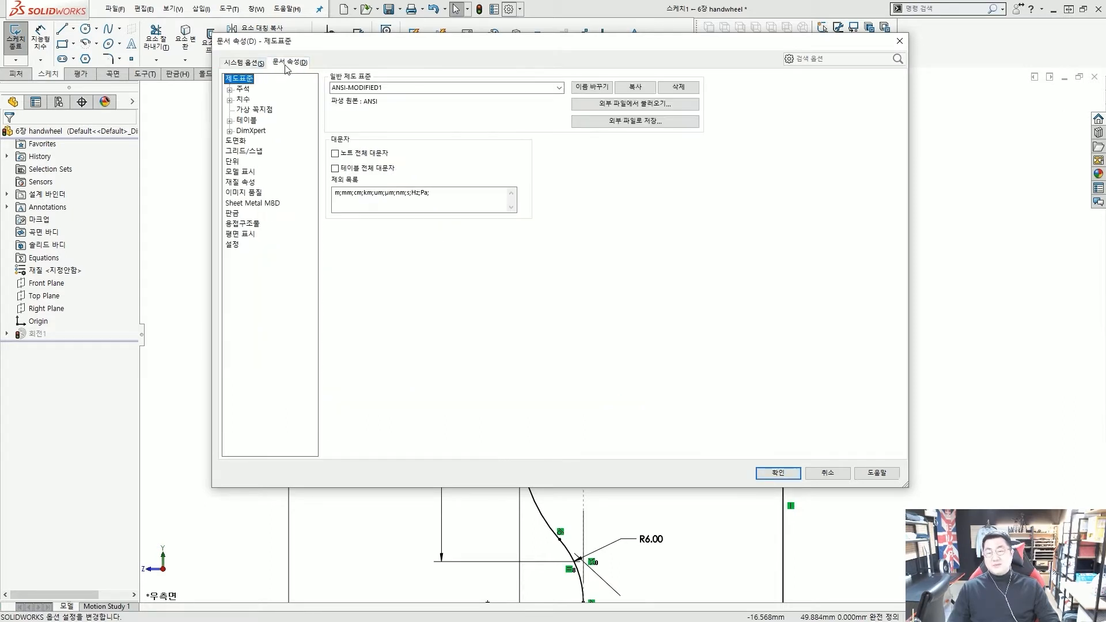
Set the Virtual Sharps display style to Plus and close the options with OK
left_click(260, 110)
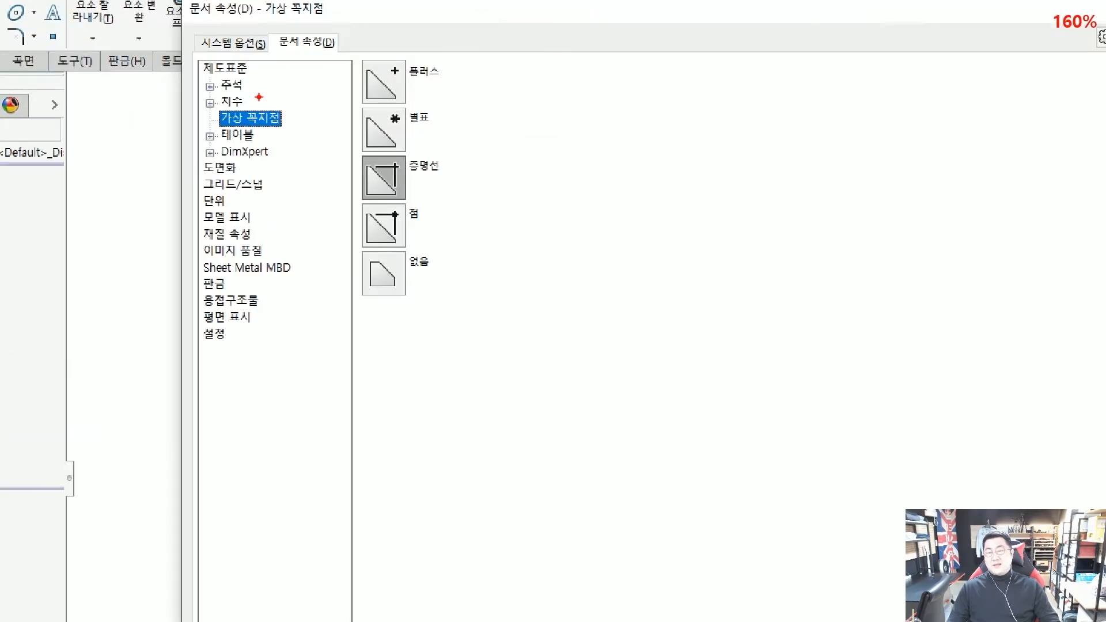
left_click_drag(232, 96, 275, 117)
left_click_drag(278, 41, 348, 54)
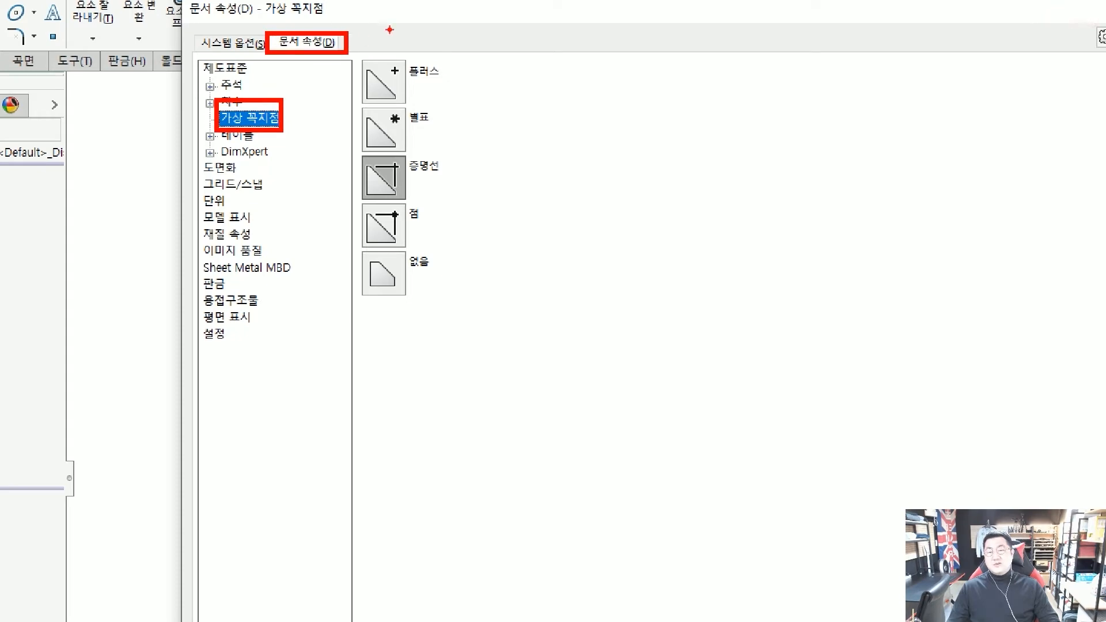
left_click_drag(433, 11, 352, 40)
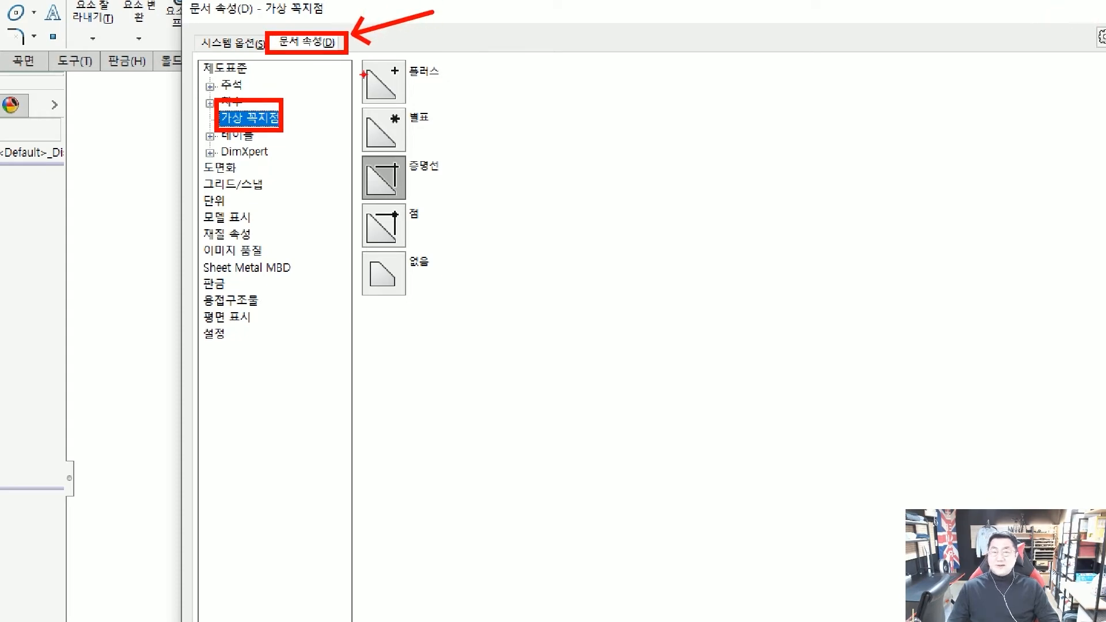
key("Escape")
scroll(356, 79, "up", 6)
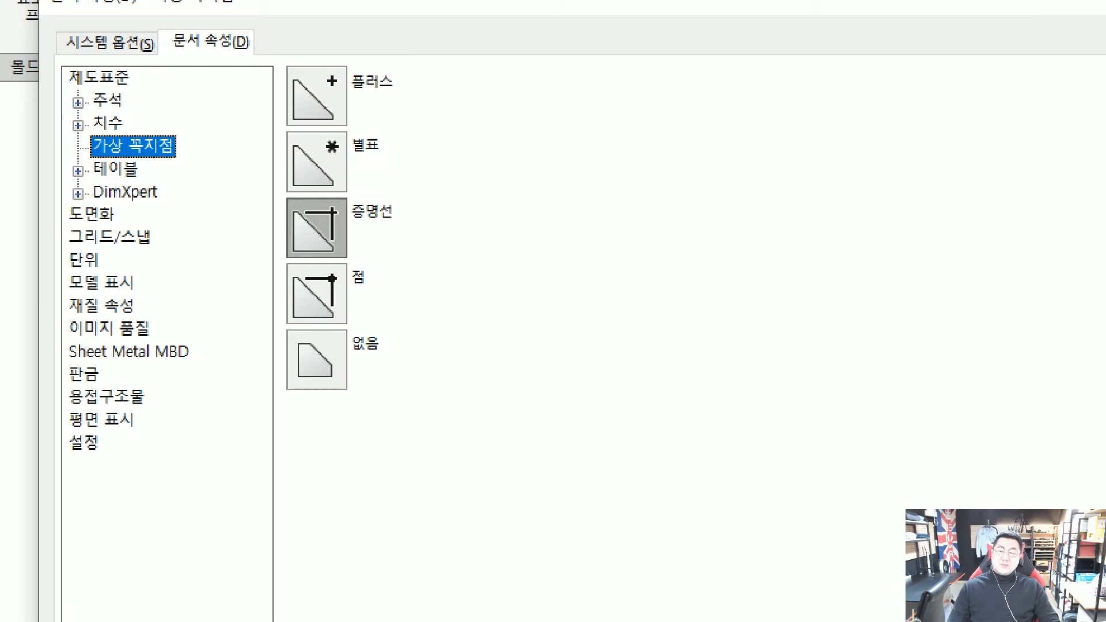
mouse_move(377, 164)
left_mouse_down()
mouse_move(356, 168)
mouse_move(370, 154)
left_mouse_up()
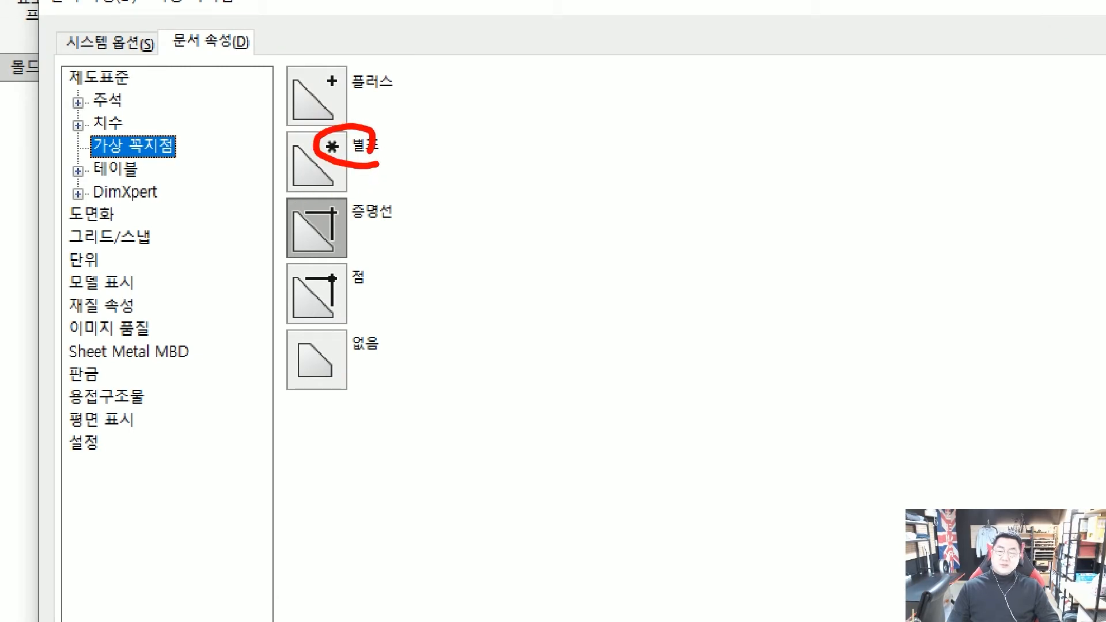
mouse_move(293, 211)
left_mouse_down()
mouse_move(344, 211)
mouse_move(334, 260)
left_mouse_up()
mouse_move(499, 153)
left_mouse_down()
mouse_move(508, 171)
mouse_move(516, 161)
left_mouse_up()
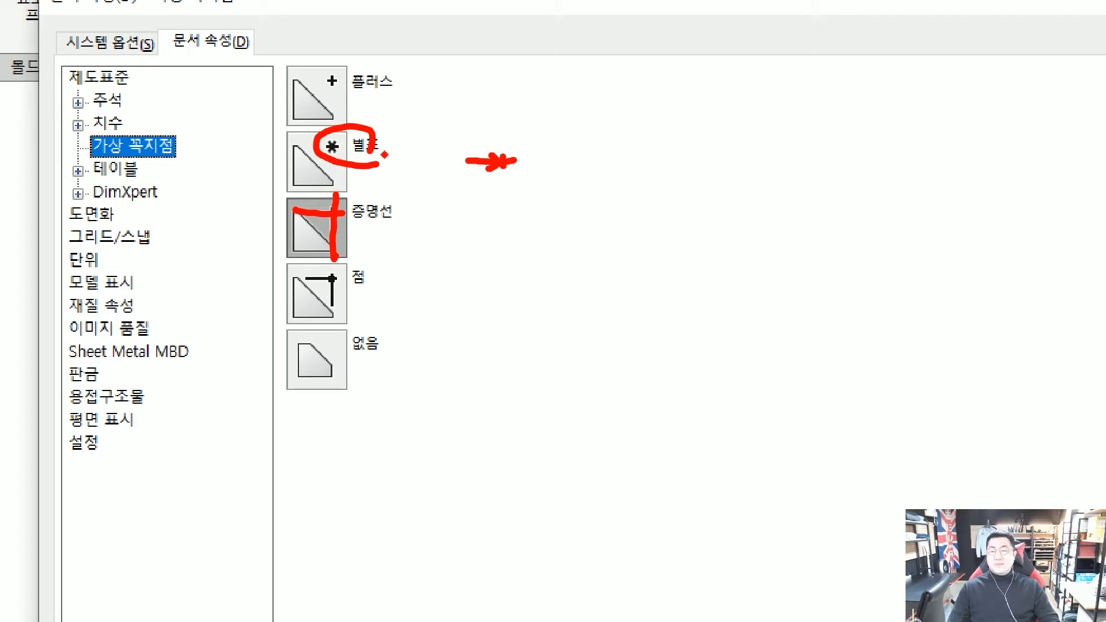
left_click(338, 87)
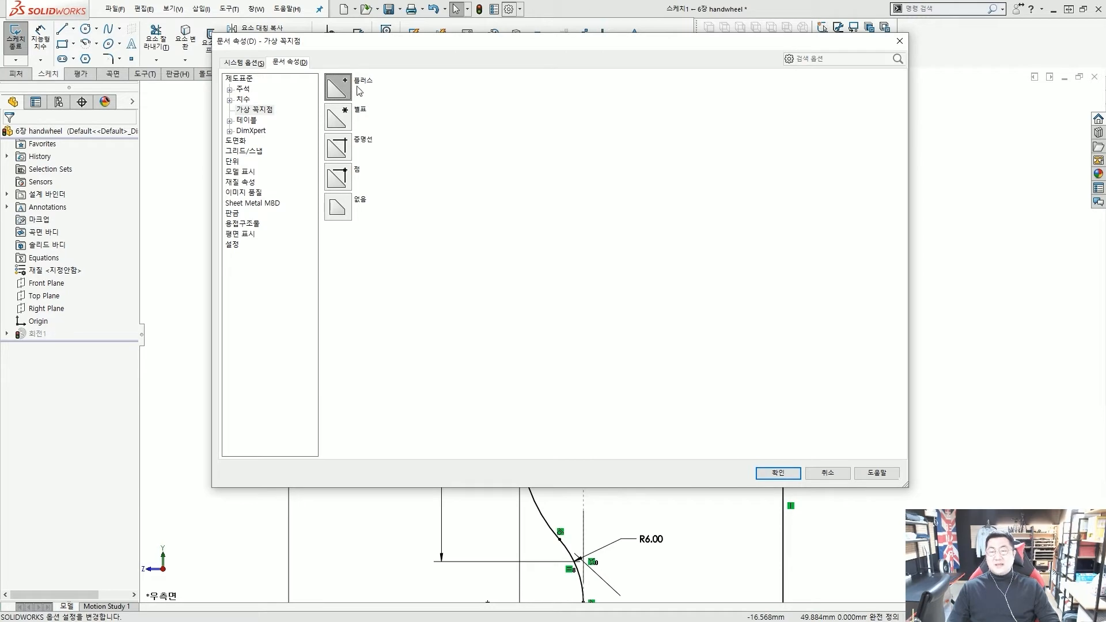
left_click(775, 473)
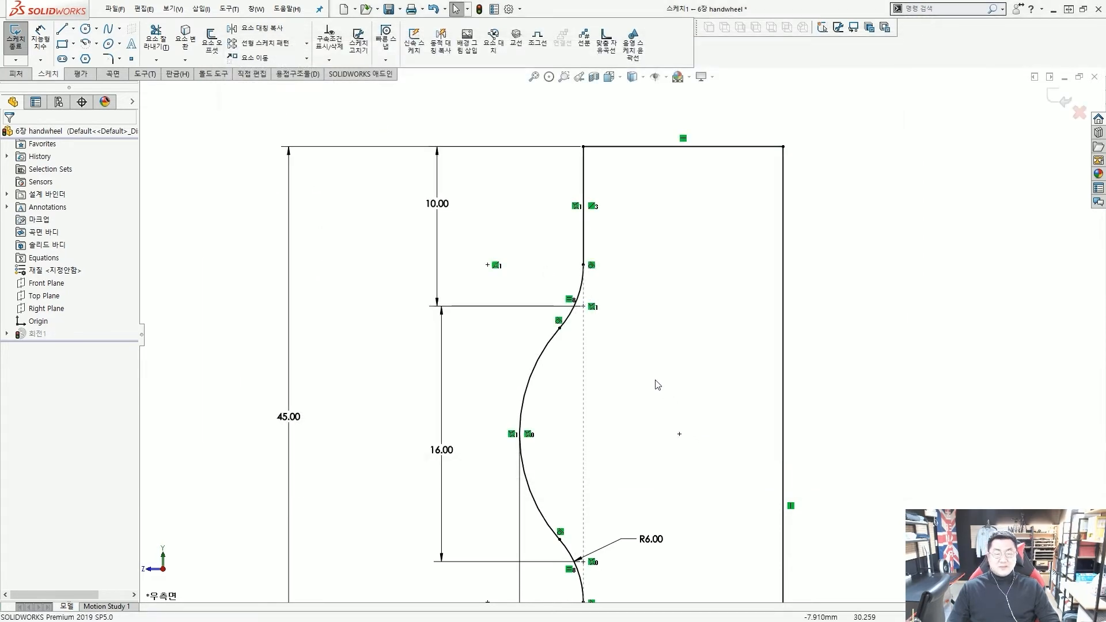
Reopen System Options from the Options gear, landing on the General page
scroll(600, 321, "down", 2)
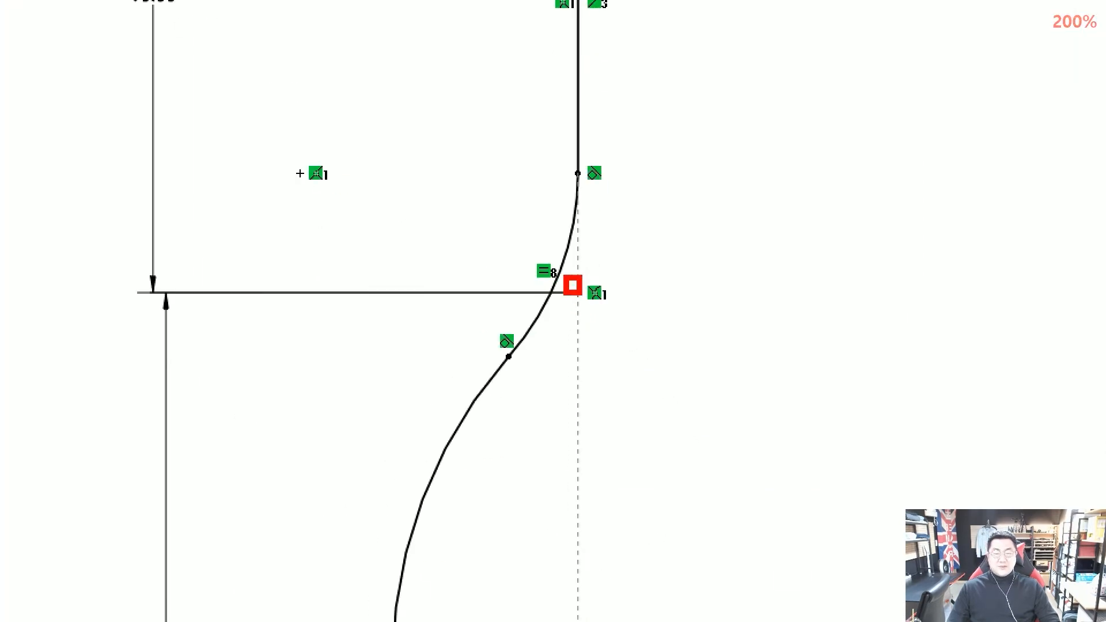
scroll(646, 379, "up", 5)
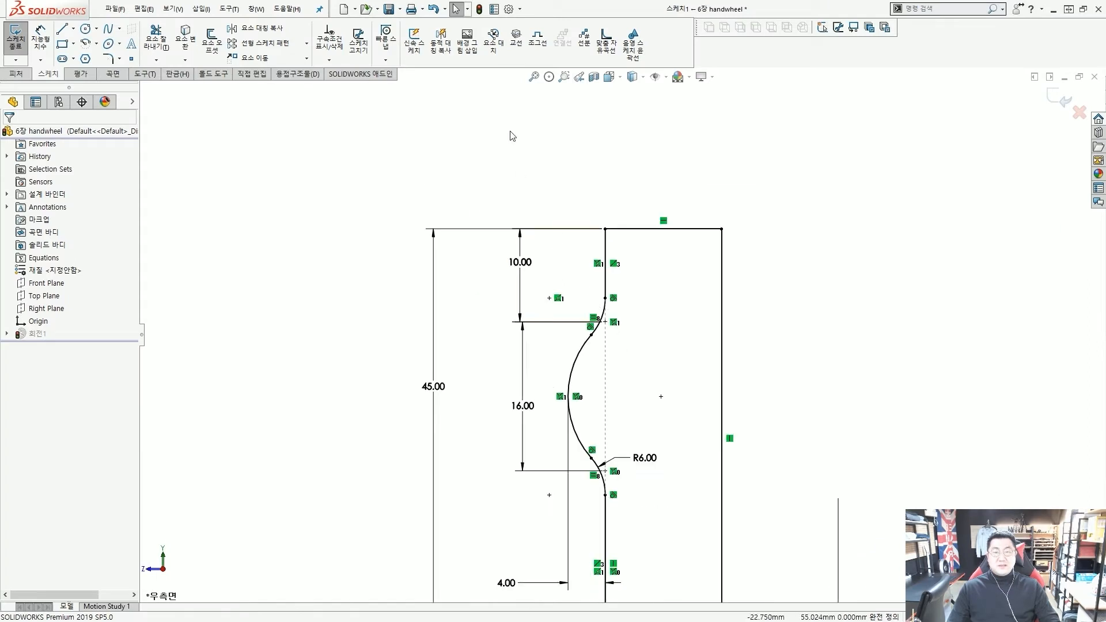
left_click(509, 9)
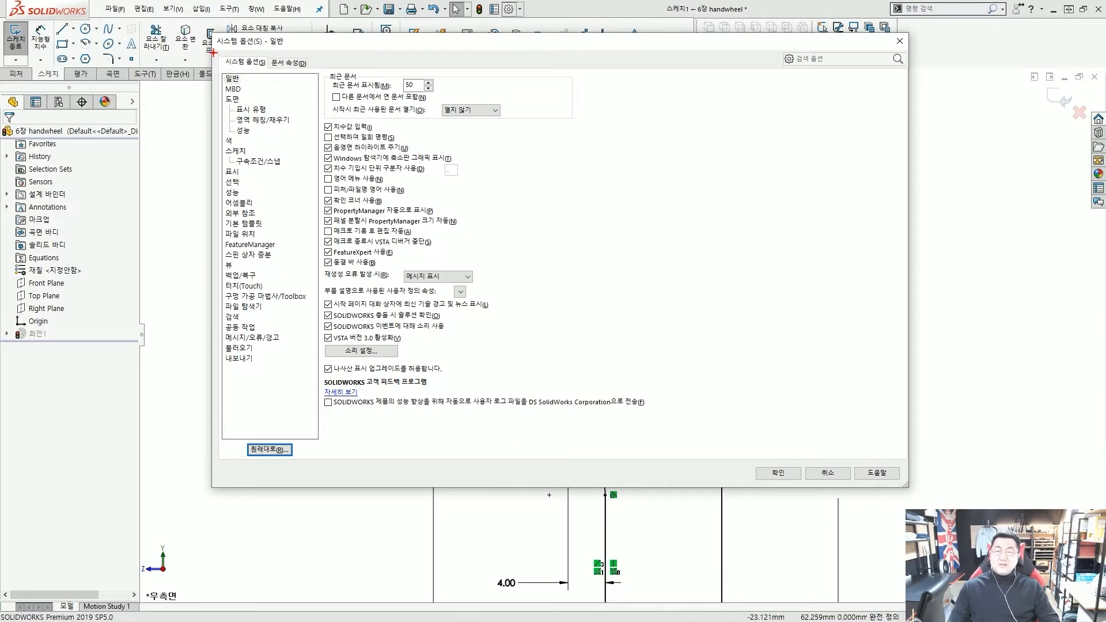
Switch to Document Properties and move the dialog down to reveal the sketch
left_click_drag(213, 52, 276, 79)
mouse_move(222, 50)
left_mouse_down()
mouse_move(202, 10)
mouse_move(215, 7)
left_mouse_up()
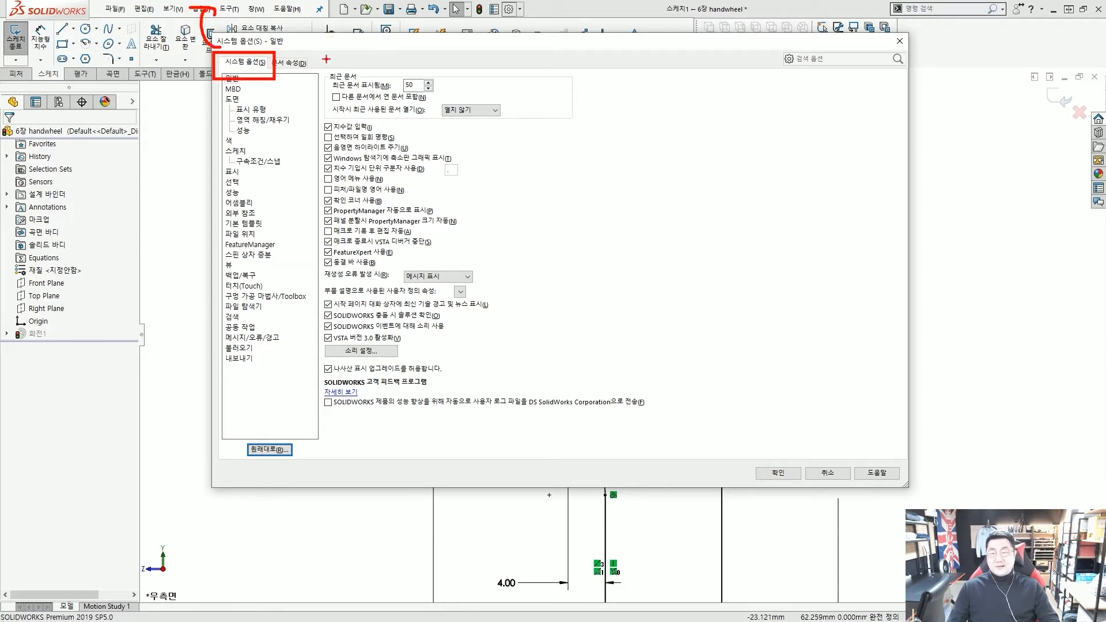
key("Escape")
left_click(291, 63)
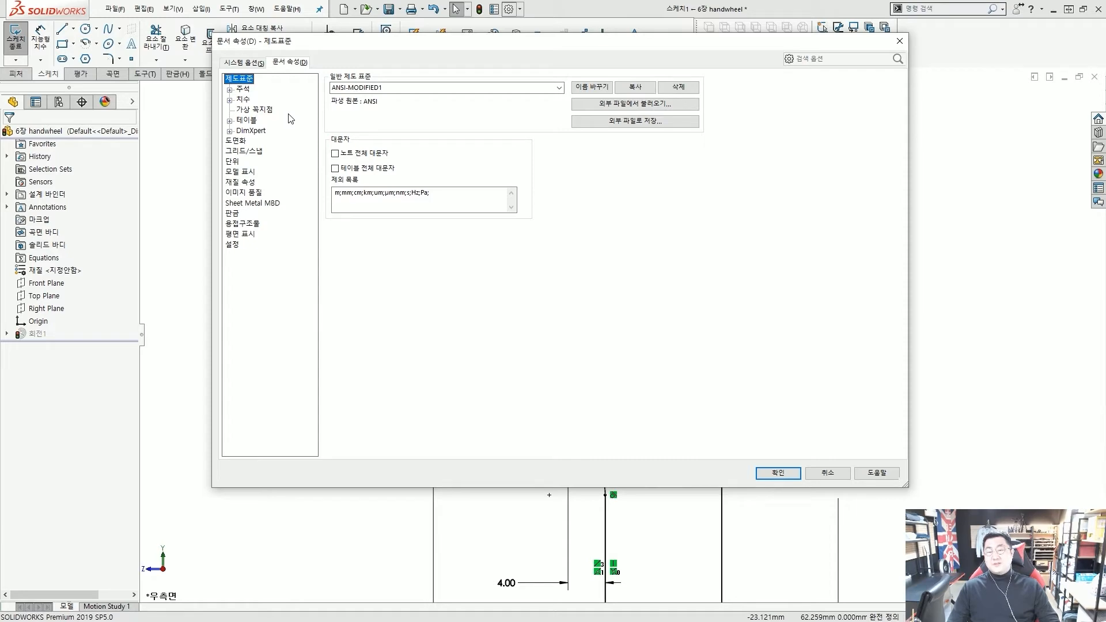
mouse_move(500, 47)
left_mouse_down()
mouse_move(562, 394)
mouse_move(516, 79)
left_mouse_up()
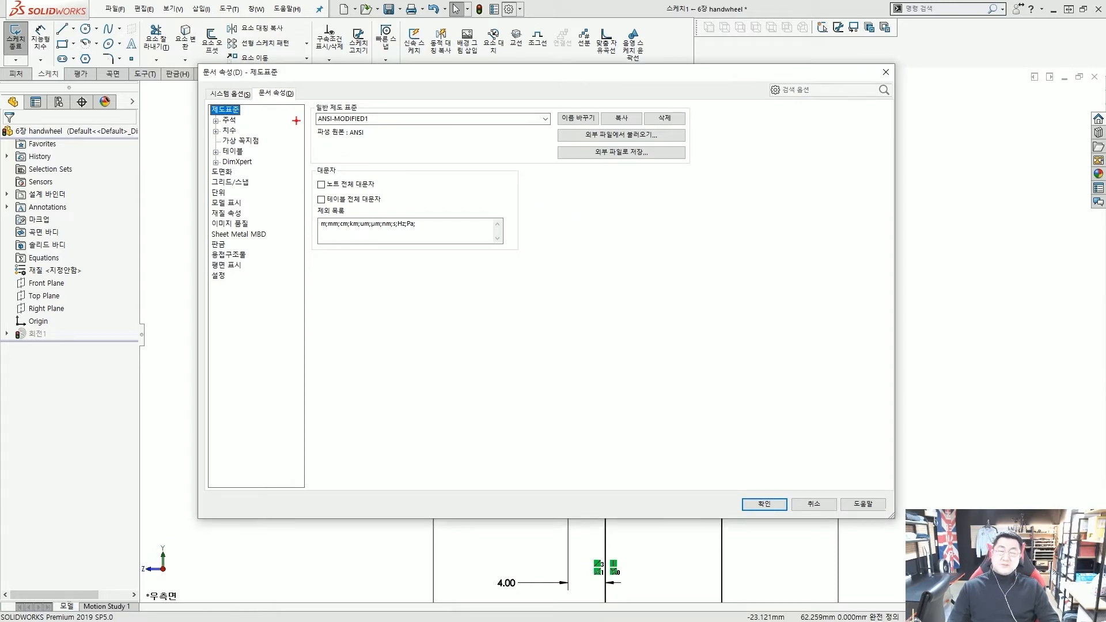
mouse_move(288, 105)
left_mouse_down()
mouse_move(253, 87)
mouse_move(309, 102)
mouse_move(266, 130)
mouse_move(298, 172)
mouse_move(301, 245)
mouse_move(265, 271)
left_mouse_up()
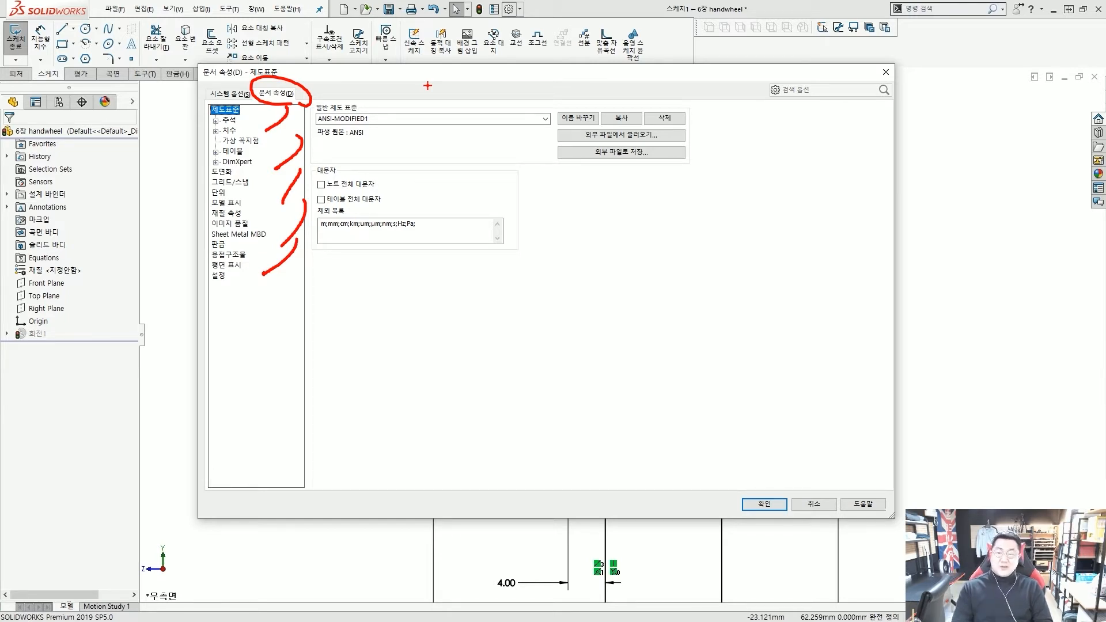
key("Escape")
Browse the Dimensions, Virtual Sharps, Tables and DimXpert pages, staying in Document Properties
left_click(230, 130)
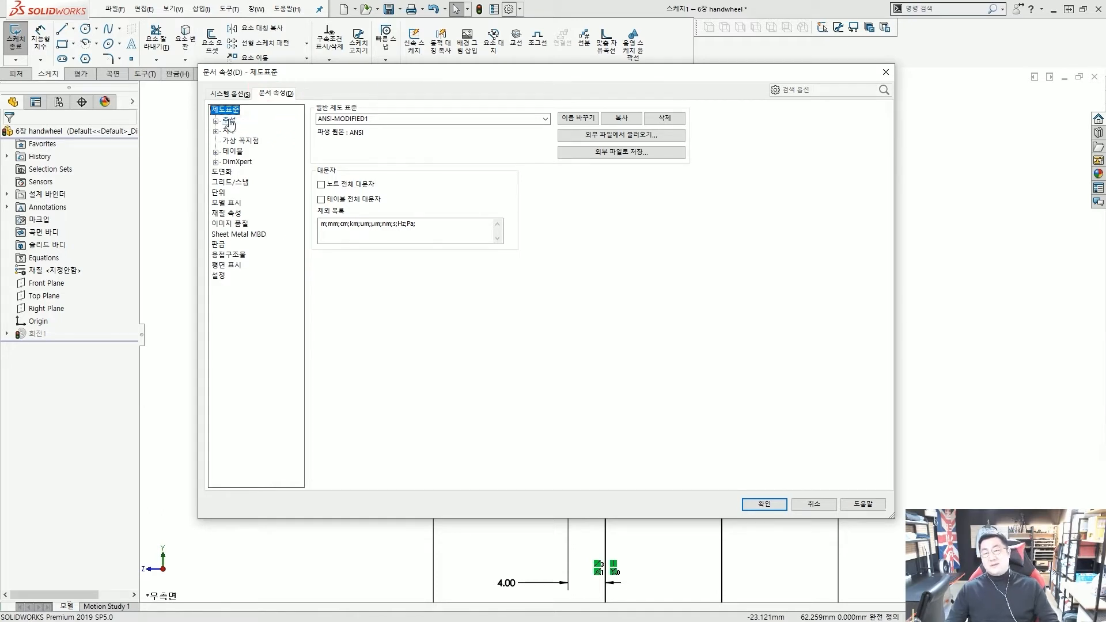
left_click(235, 142)
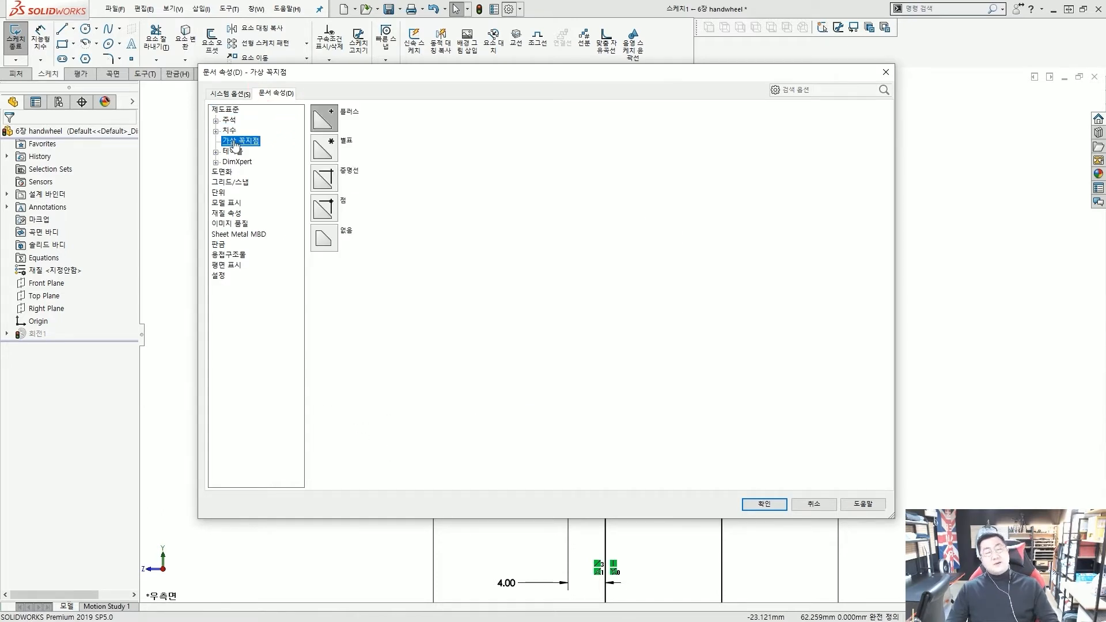
left_click(229, 131)
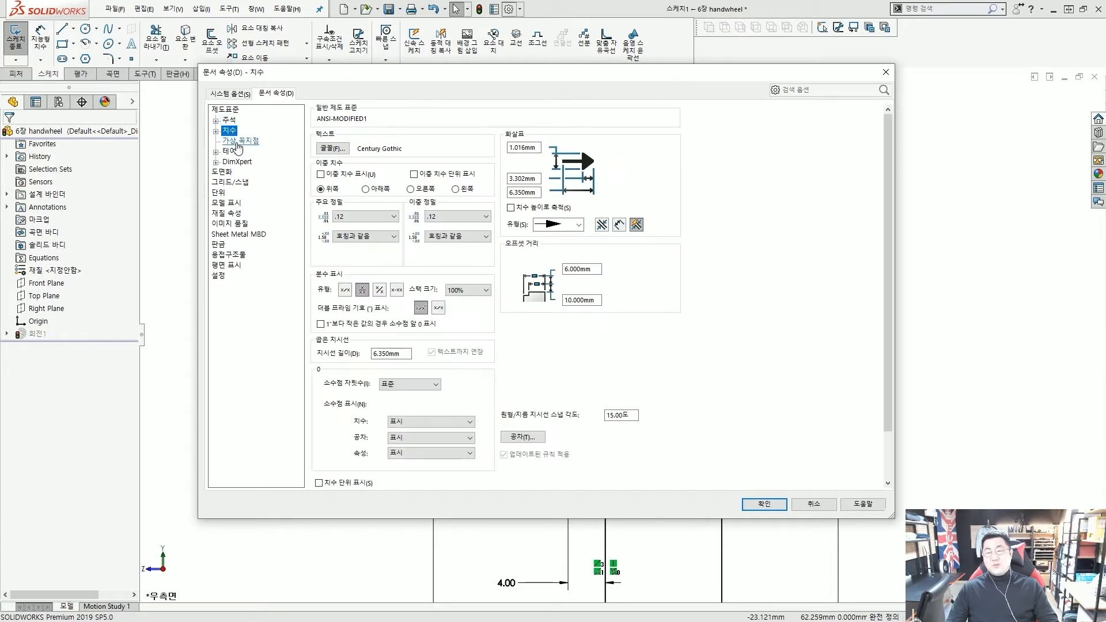
left_click(240, 141)
left_click(233, 151)
left_click(236, 162)
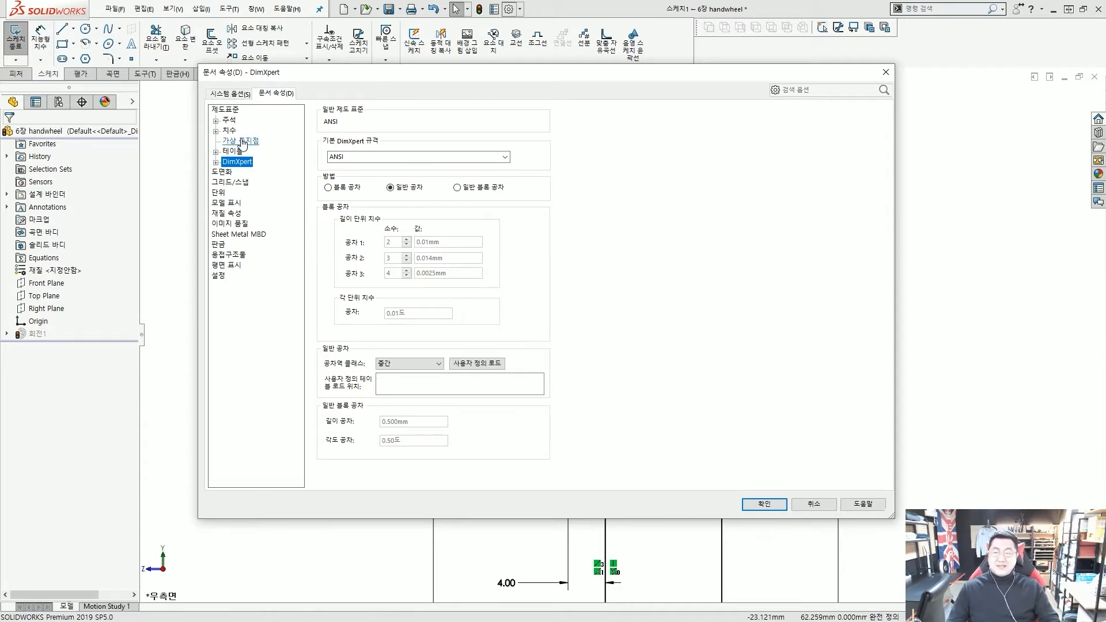
left_click(230, 94)
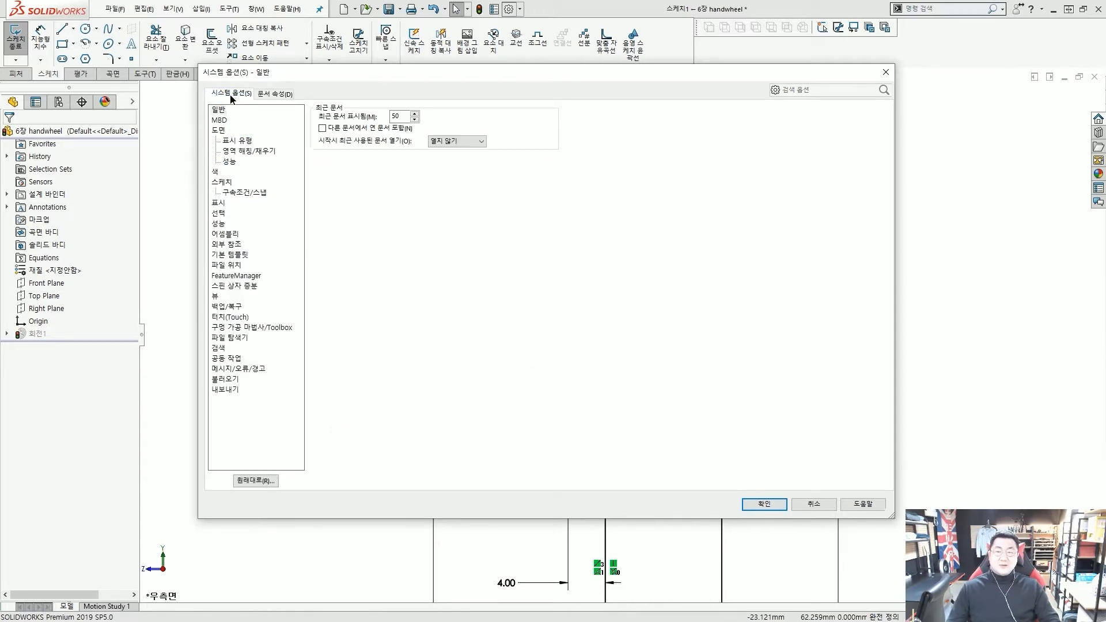
left_click(277, 93)
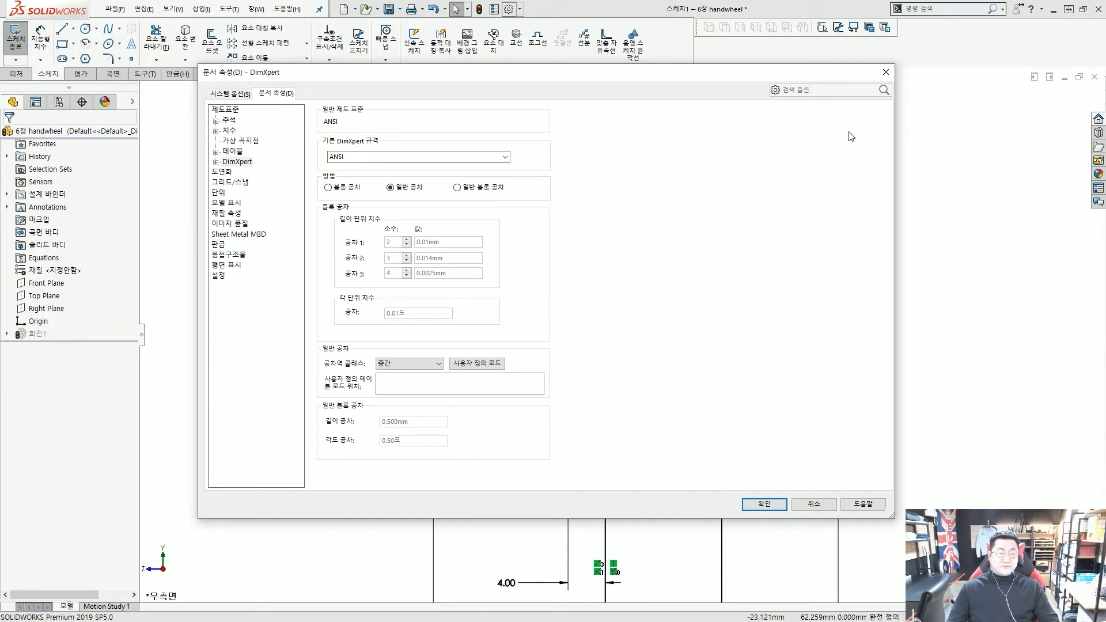
Close the Document Properties dialog and fit the sketch profile in view
left_click(884, 74)
key("f")
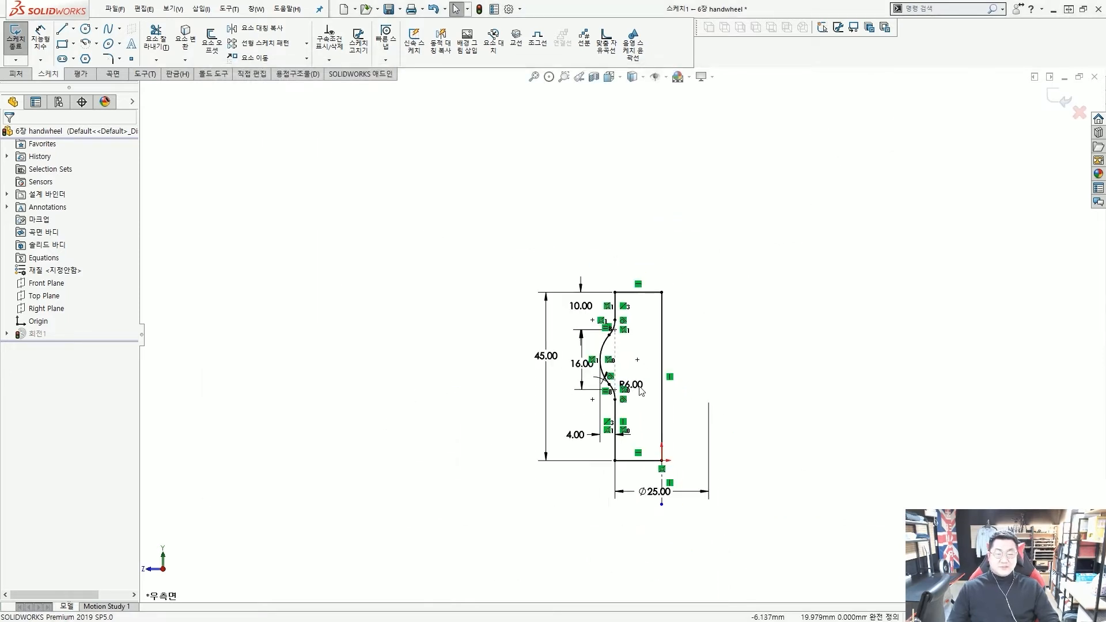
scroll(638, 337, "down", 3)
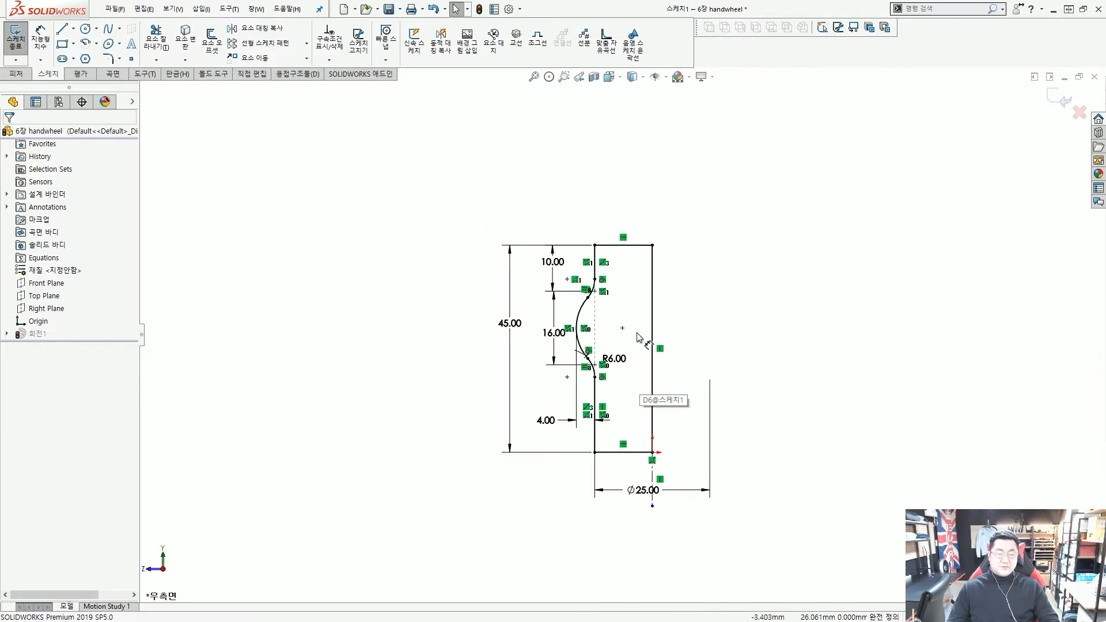
scroll(638, 337, "down", 2)
left_click_drag(585, 185, 567, 207)
left_click_drag(632, 197, 566, 288)
left_click_drag(607, 282, 556, 355)
mouse_move(644, 335)
left_mouse_down()
mouse_move(599, 438)
mouse_move(602, 471)
left_mouse_up()
Exit the sketch so 회전1 rebuilds as a solid hub, and tilt it into 3D
key("Escape")
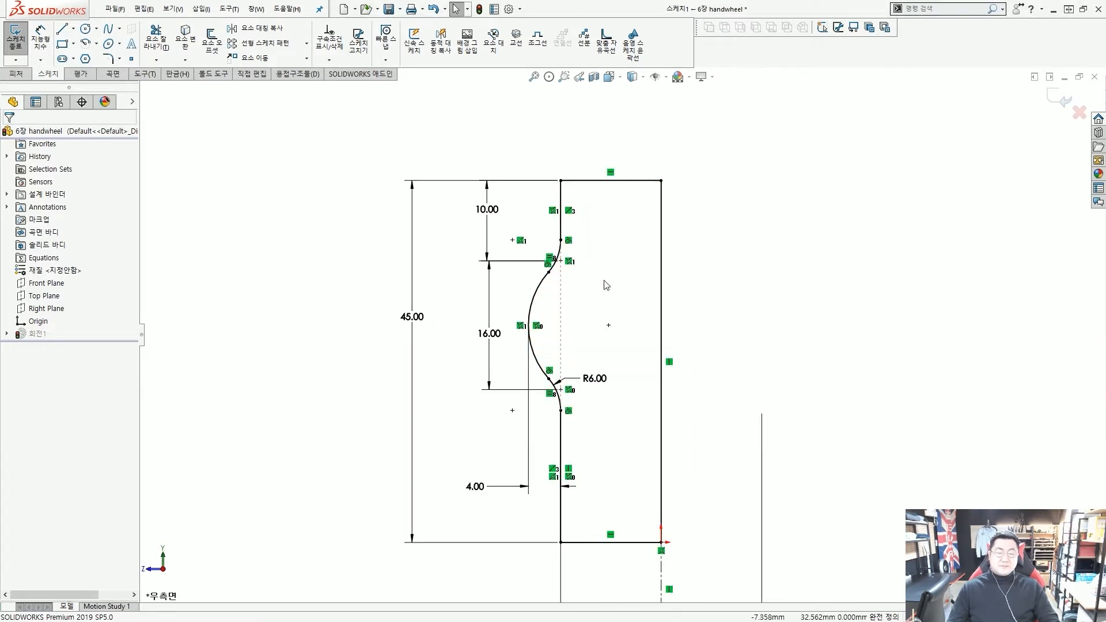
scroll(611, 288, "up", 3)
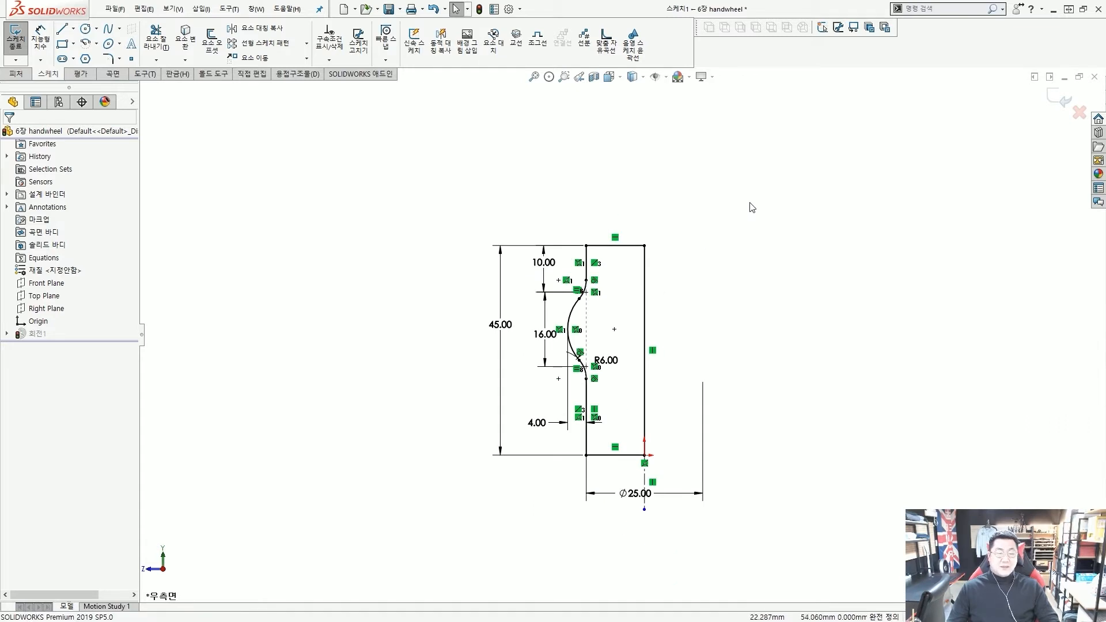
key("ctrl+b")
mouse_move(728, 260)
middle_mouse_down()
mouse_move(688, 296)
mouse_move(688, 249)
mouse_move(682, 282)
mouse_move(664, 292)
middle_mouse_up()
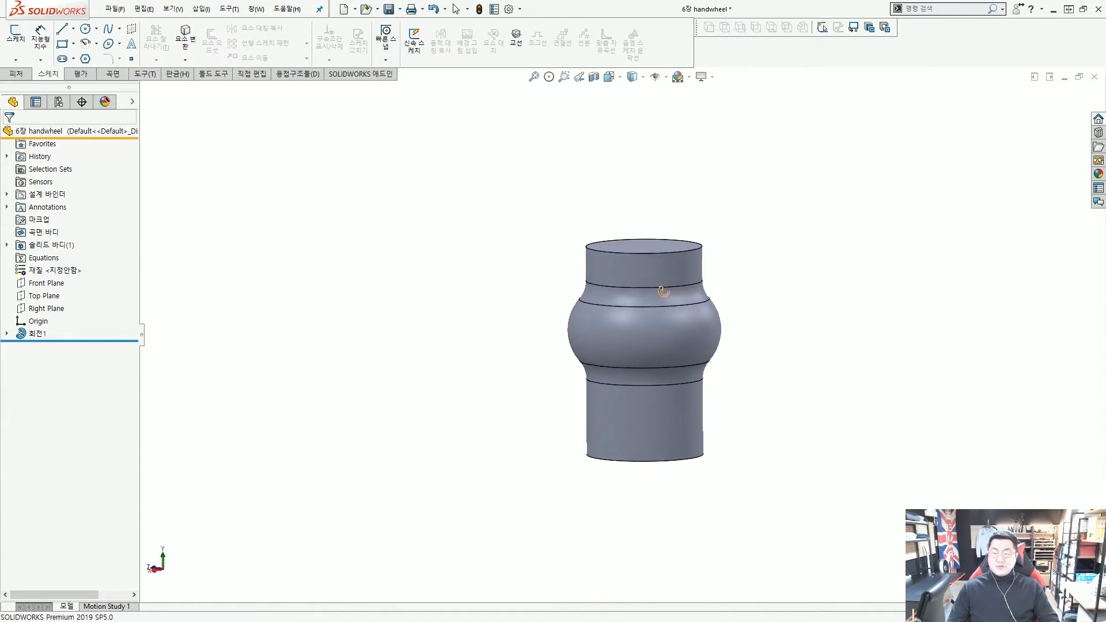
Start a Chamfer from the Features tab's fillet dropdown, defaulting to 10 mm at 45°
key("f")
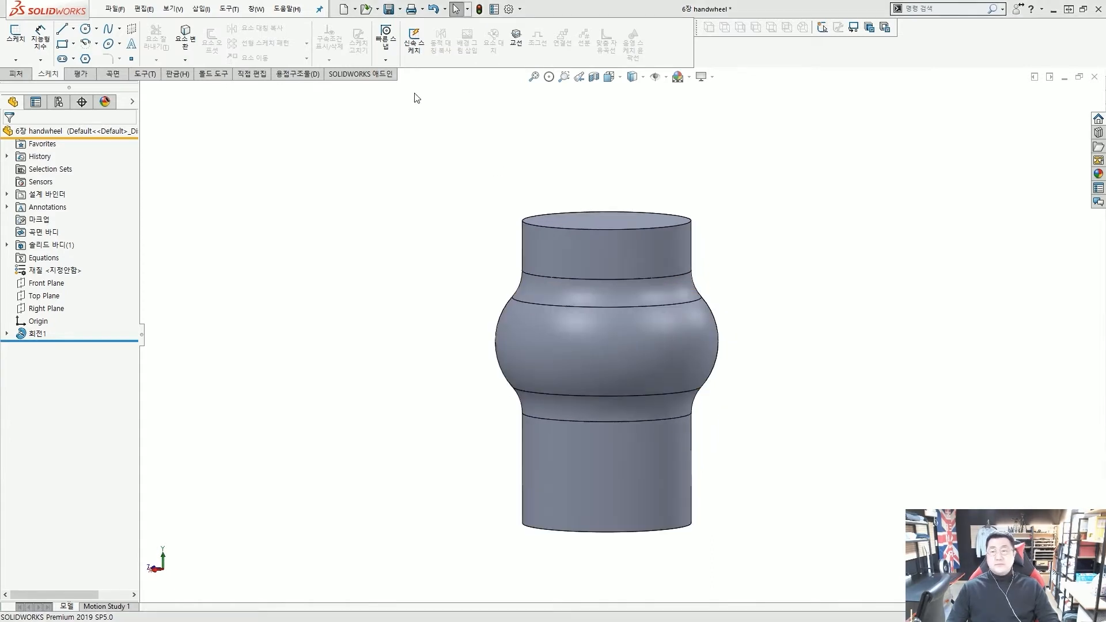
left_click(16, 75)
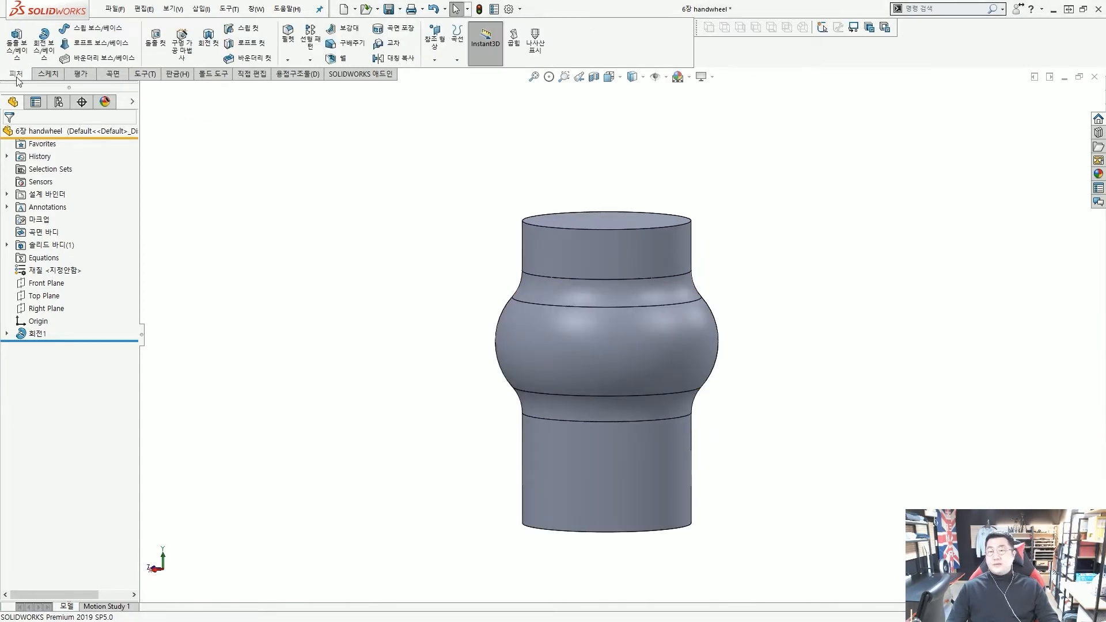
left_click(288, 61)
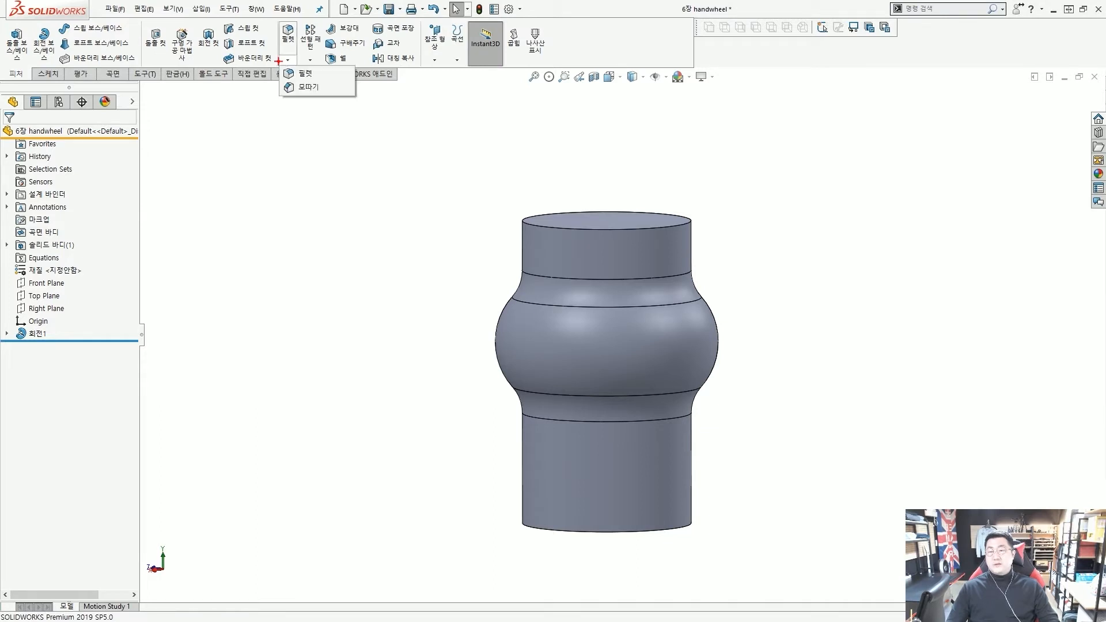
left_click(287, 61)
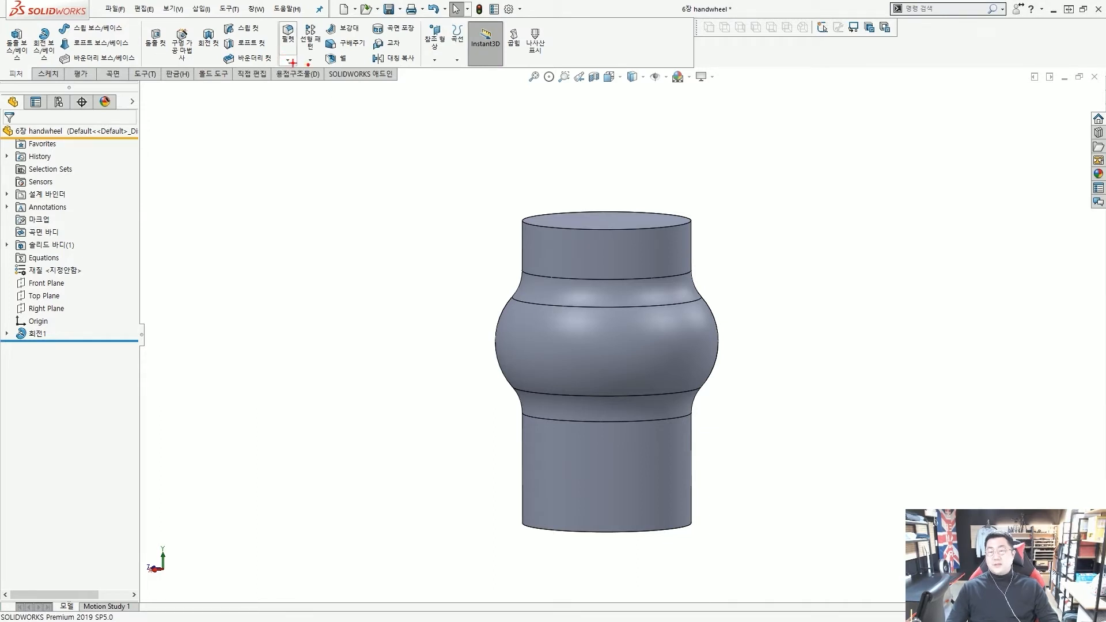
left_click(288, 61)
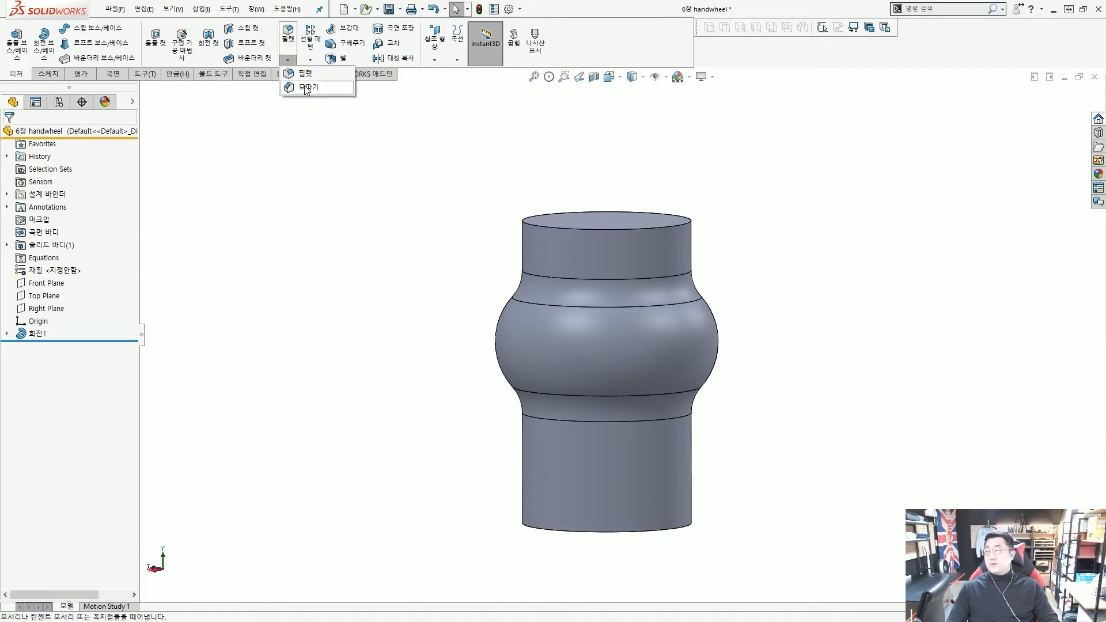
left_click(306, 88)
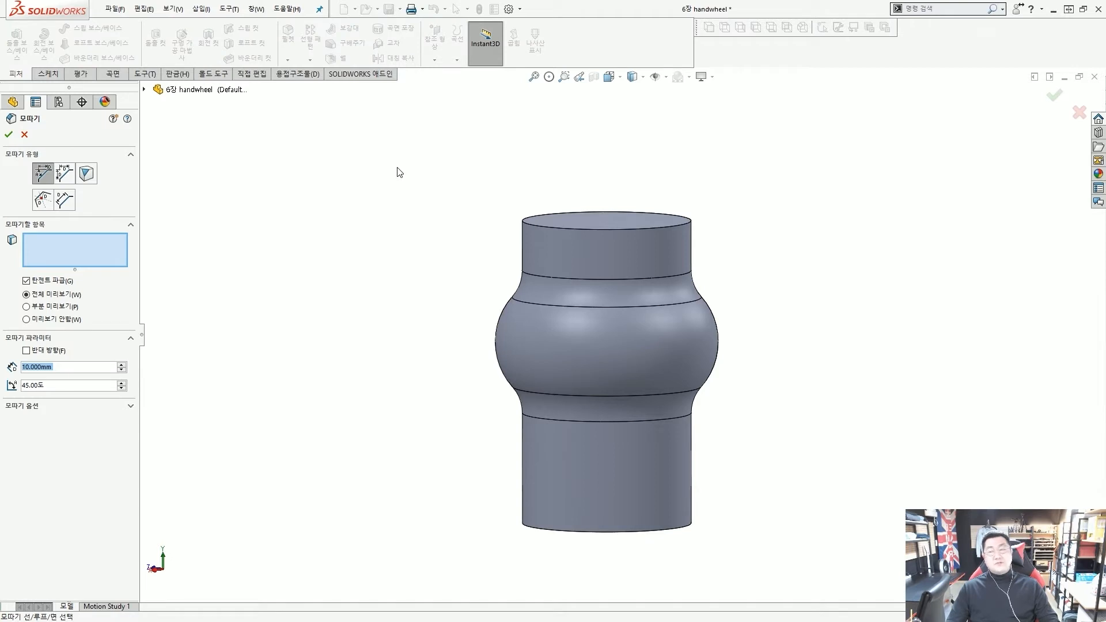
Set the chamfer distance to 3 mm at 45° in the Chamfer PropertyManager
left_click_drag(411, 155, 410, 172)
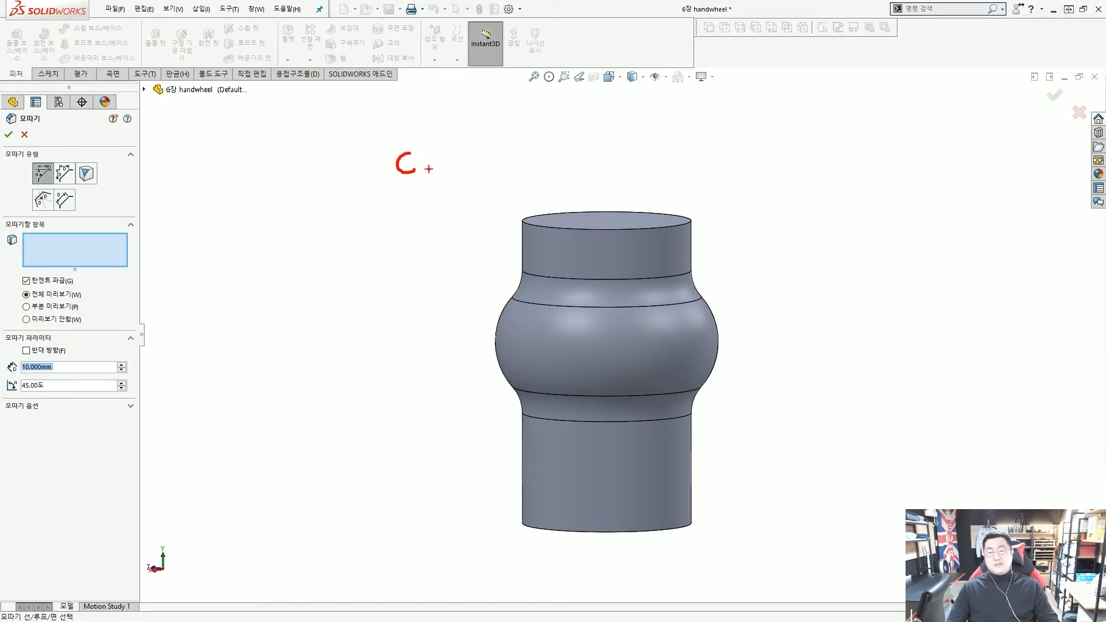
mouse_move(468, 152)
left_mouse_down()
mouse_move(442, 194)
mouse_move(458, 197)
left_mouse_up()
left_click(480, 185)
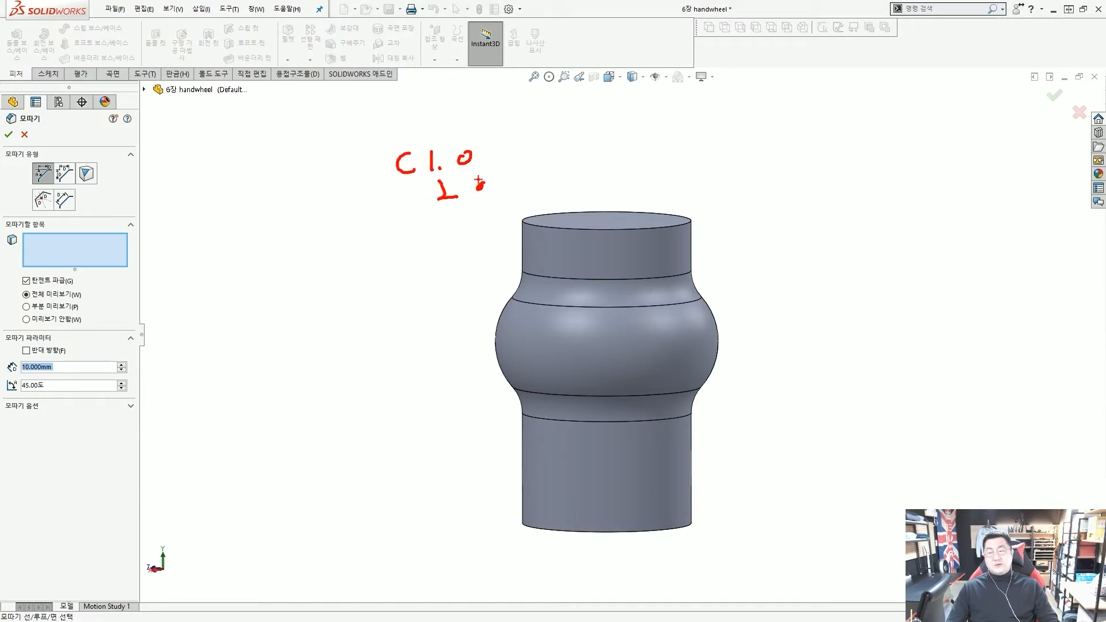
key("Escape")
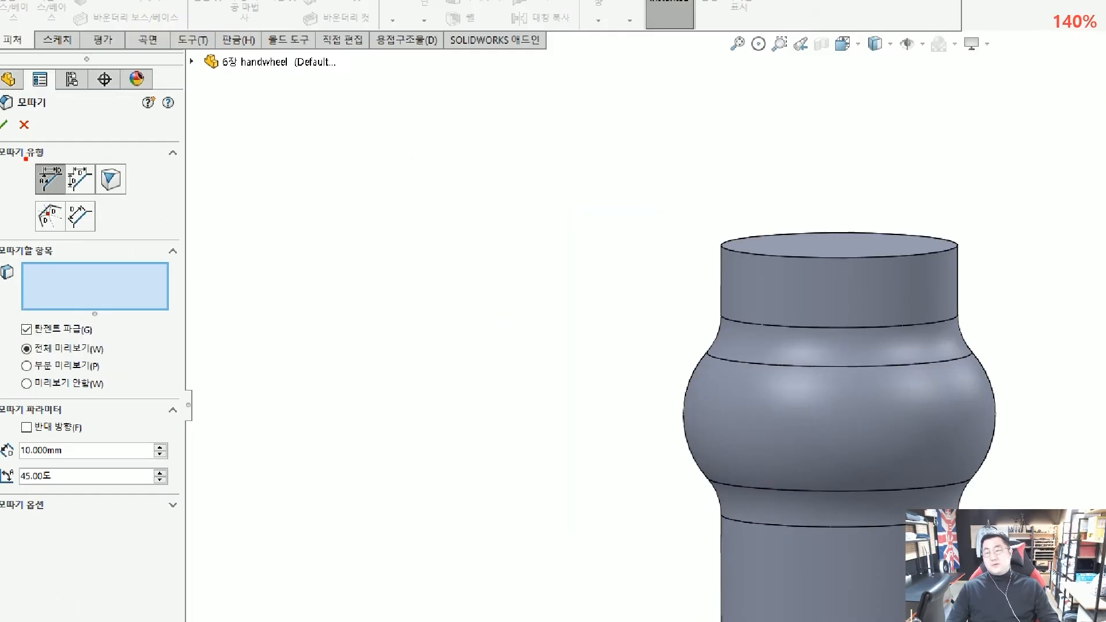
left_click_drag(24, 158, 56, 187)
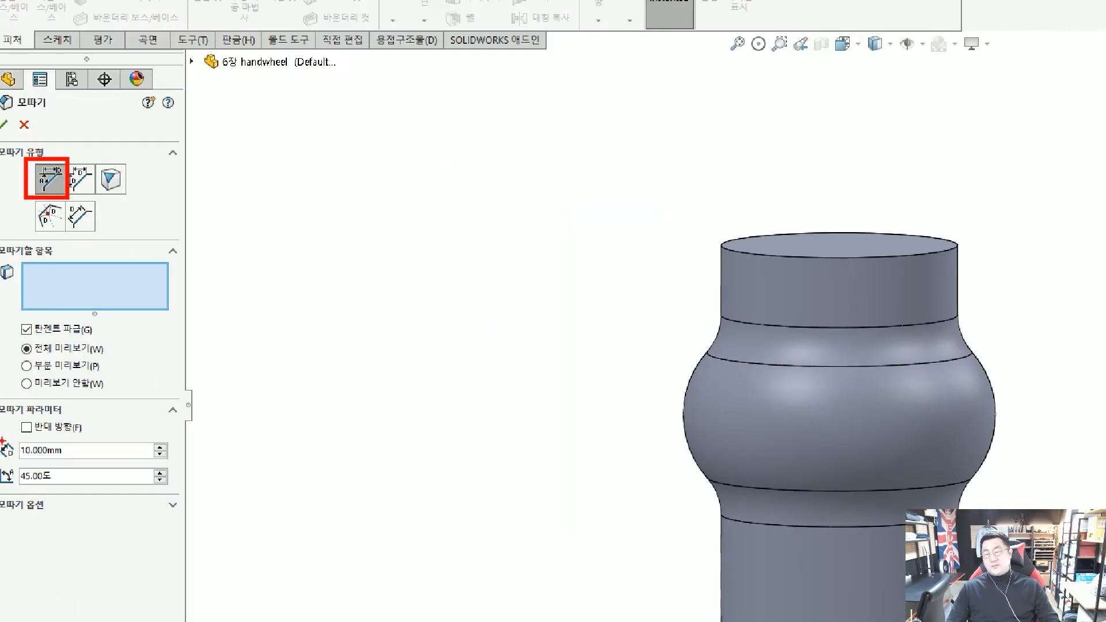
mouse_move(3, 441)
left_mouse_down()
mouse_move(188, 494)
mouse_move(199, 482)
left_mouse_up()
left_click_drag(243, 449, 197, 449)
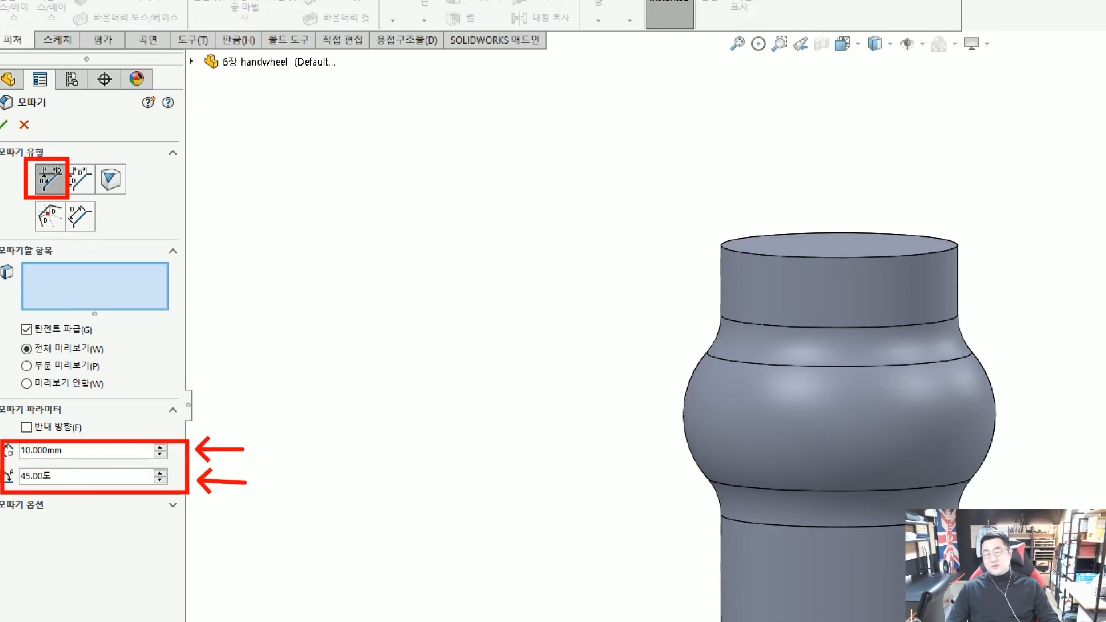
key("Escape")
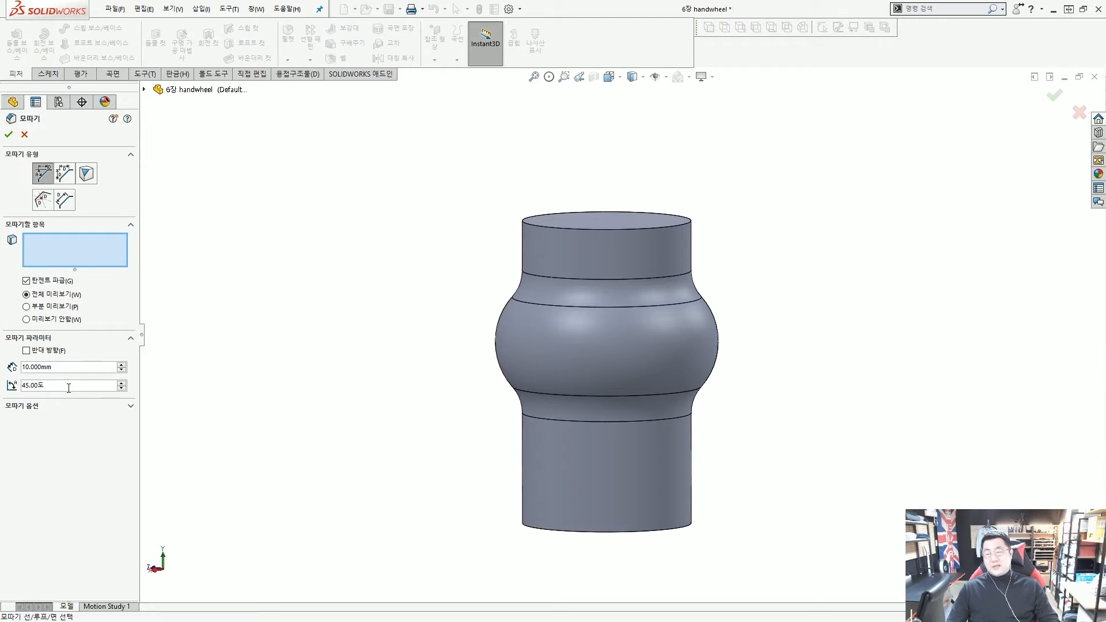
left_click_drag(25, 159, 60, 194)
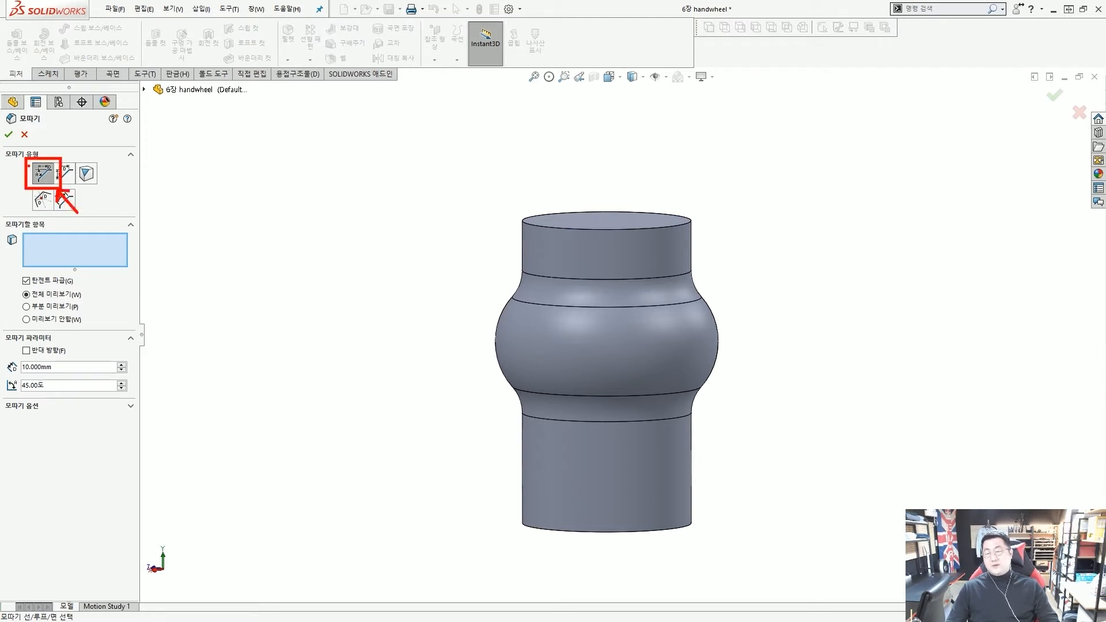
key("Escape")
double_click(36, 367)
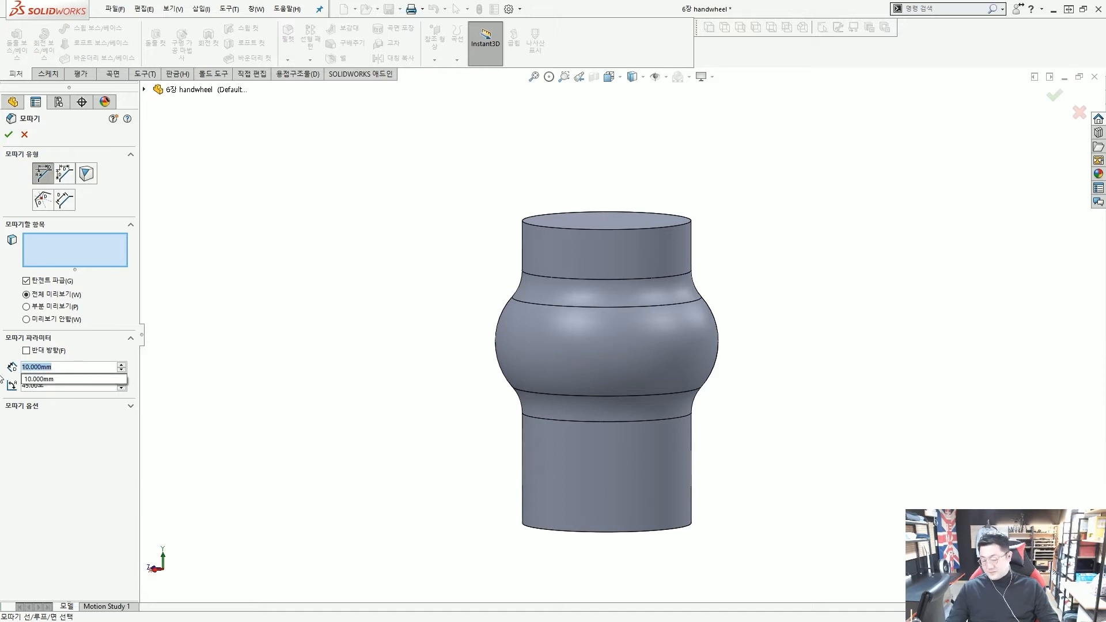
type("3")
key("Return")
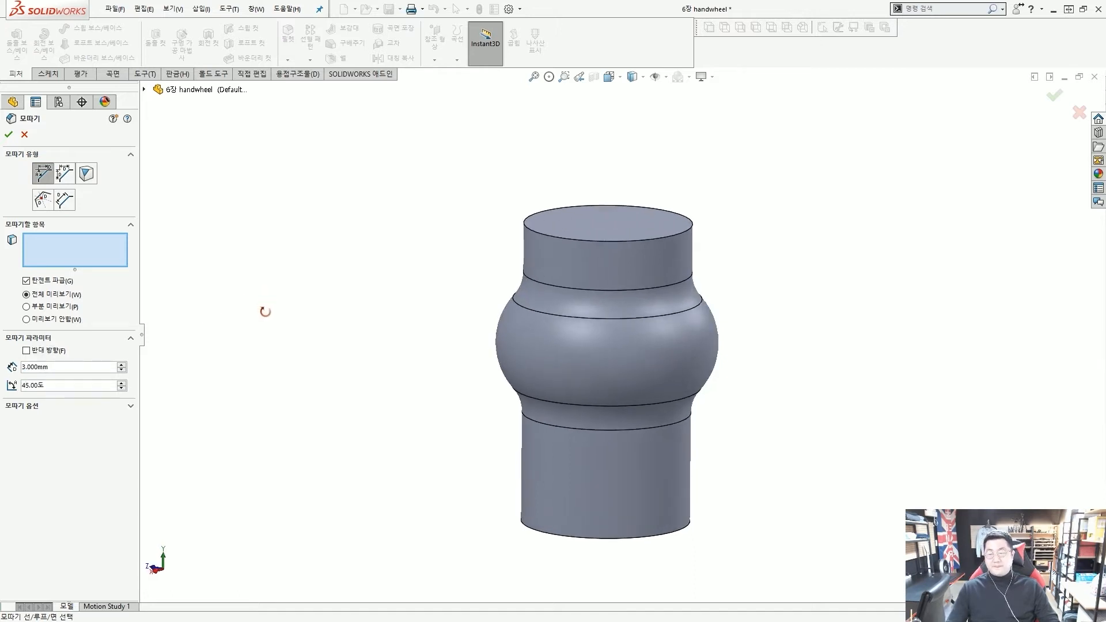
Orbit to the hub's top face and select it for chamfering
middle_click_drag(346, 284, 611, 212)
scroll(633, 233, "down", 2)
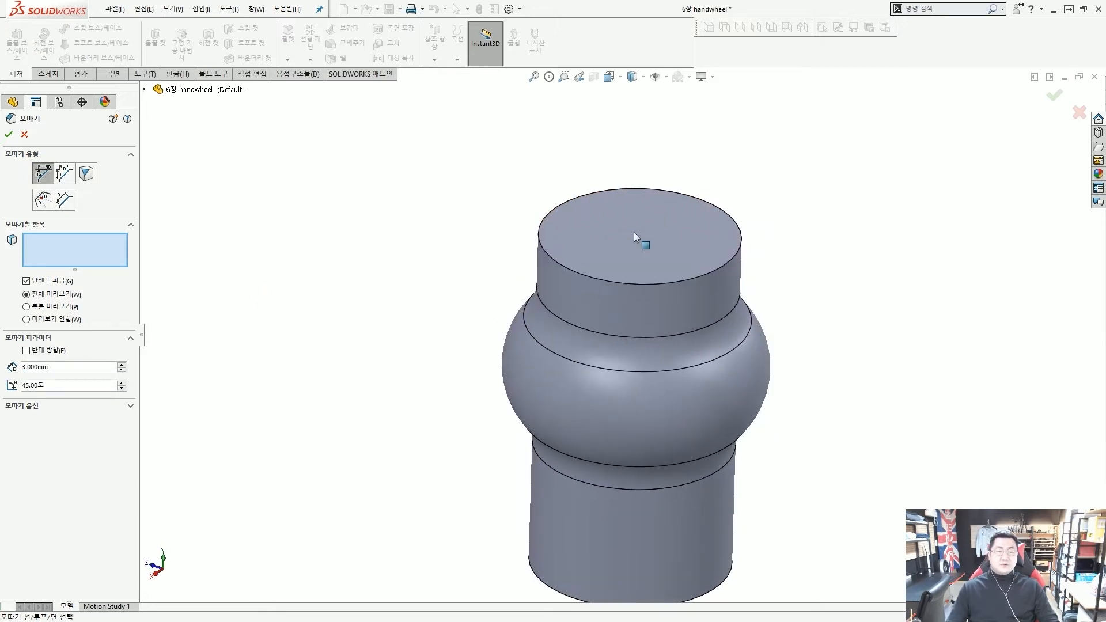
scroll(634, 233, "down", 1)
key("ctrl+2")
left_click_drag(426, 306, 518, 261)
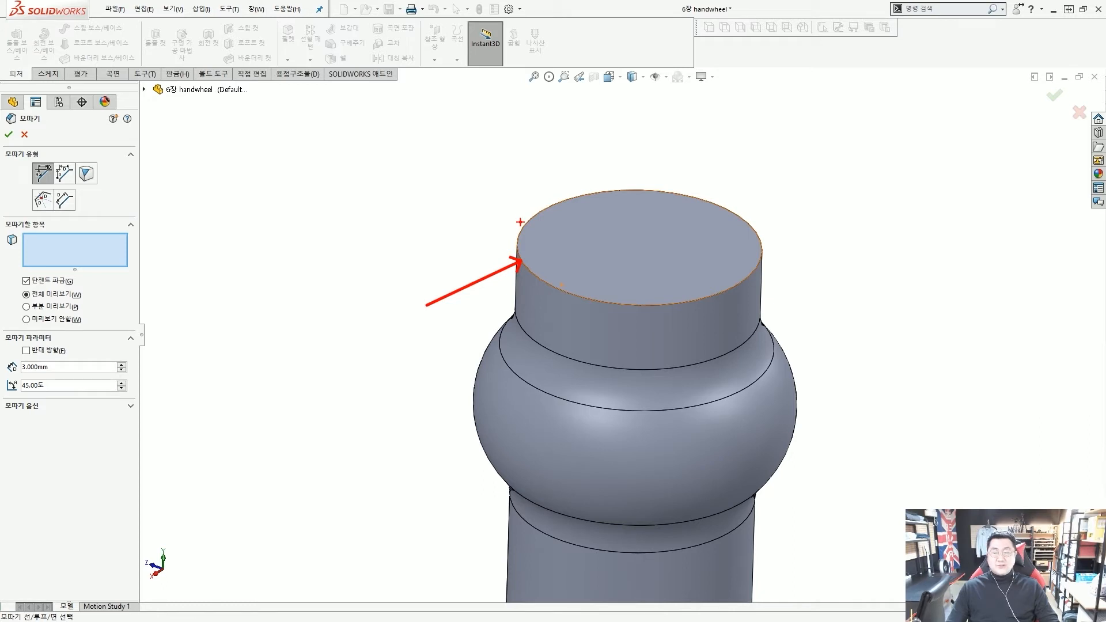
mouse_move(572, 198)
left_mouse_down()
mouse_move(544, 219)
mouse_move(563, 265)
left_mouse_up()
mouse_move(572, 271)
left_mouse_down()
mouse_move(582, 280)
mouse_move(649, 267)
left_mouse_up()
left_click_drag(677, 262, 677, 230)
left_click_drag(679, 226, 651, 204)
left_click_drag(653, 206, 623, 201)
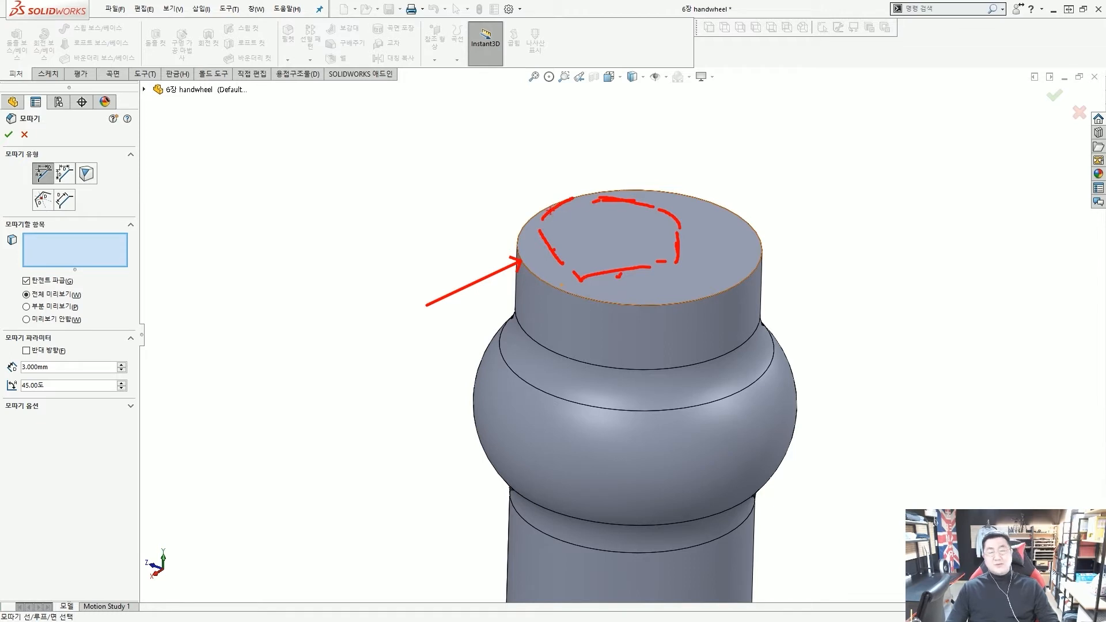
key("Escape")
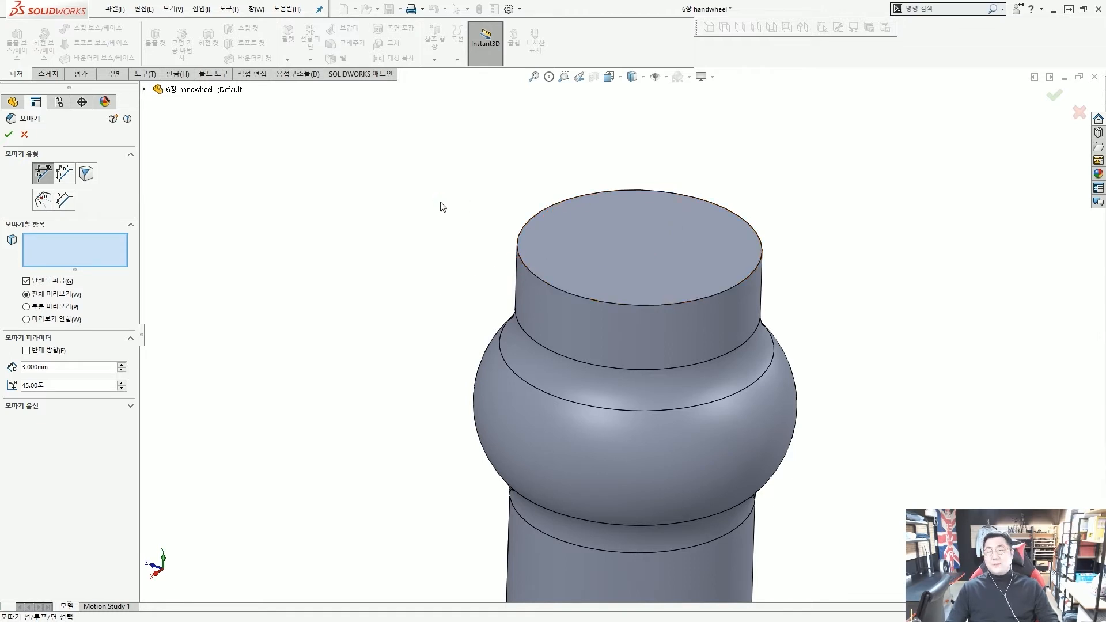
left_click(631, 235)
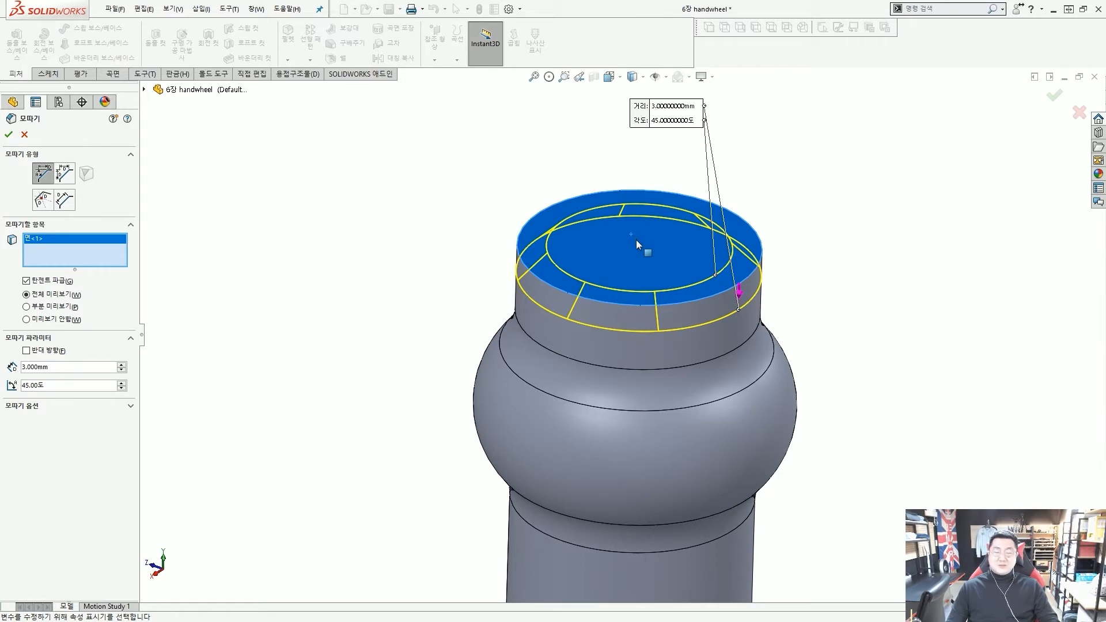
Accept chamfer 모따기1 on the top edge, then start another chamfer
scroll(636, 240, "up", 2)
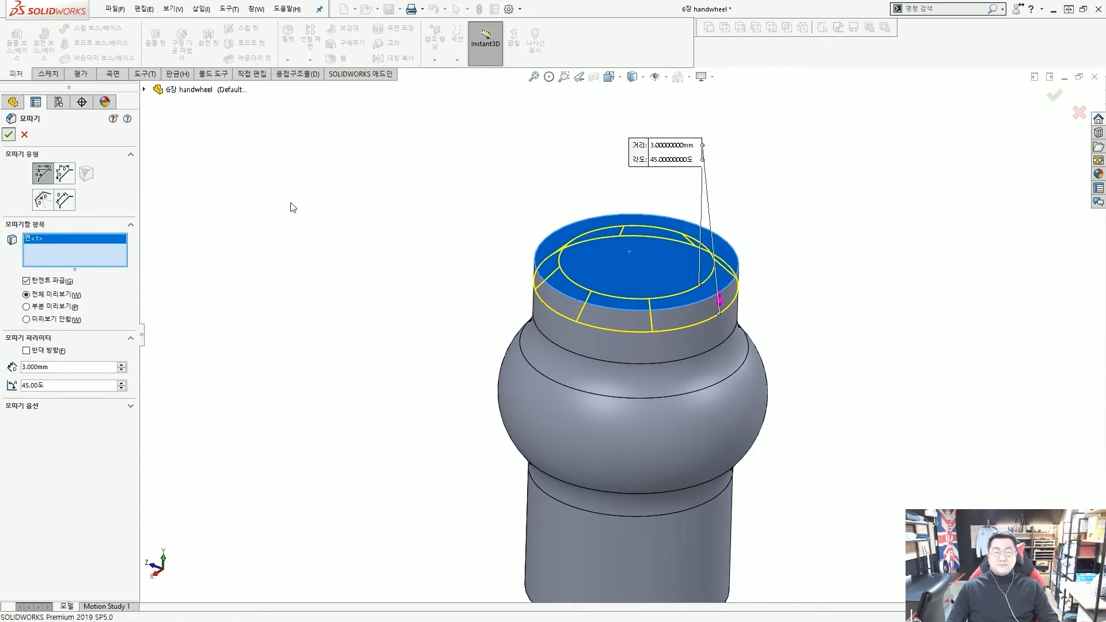
key("Return")
left_click(411, 267)
scroll(423, 268, "up", 2)
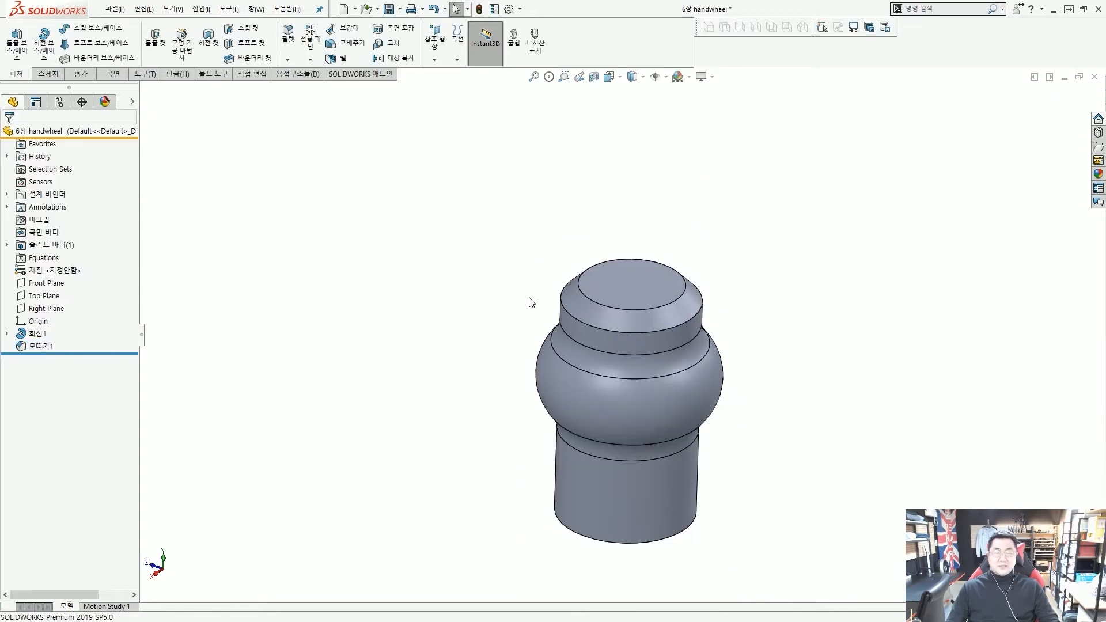
middle_click_drag(617, 336, 614, 264)
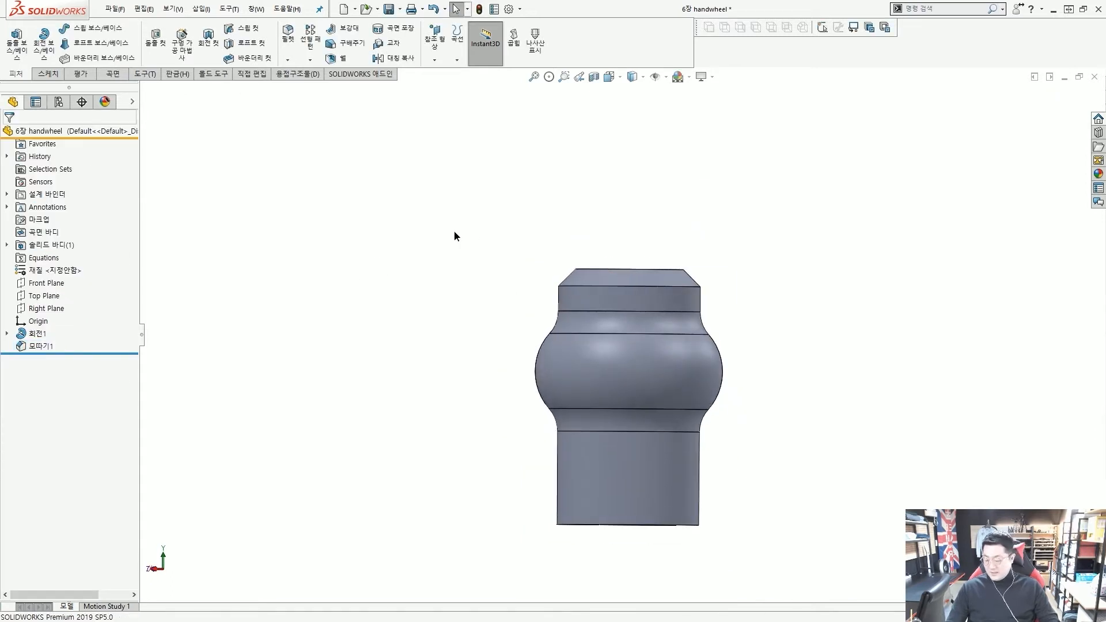
key("Return")
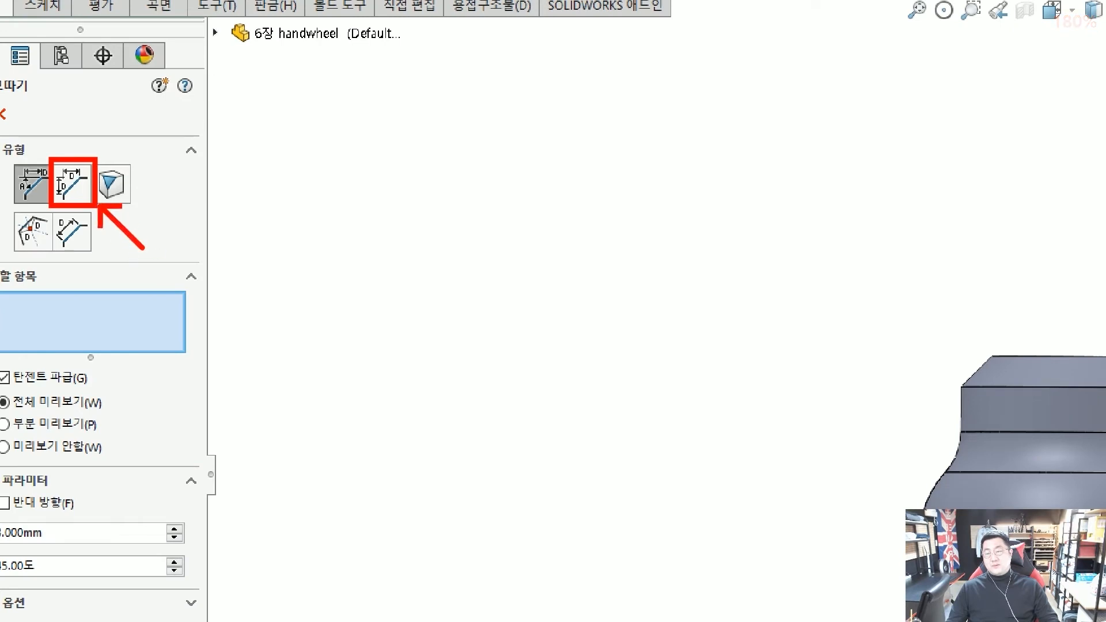
Switch the chamfer to unequal distance-distance with a 5 mm second distance
left_click(73, 197)
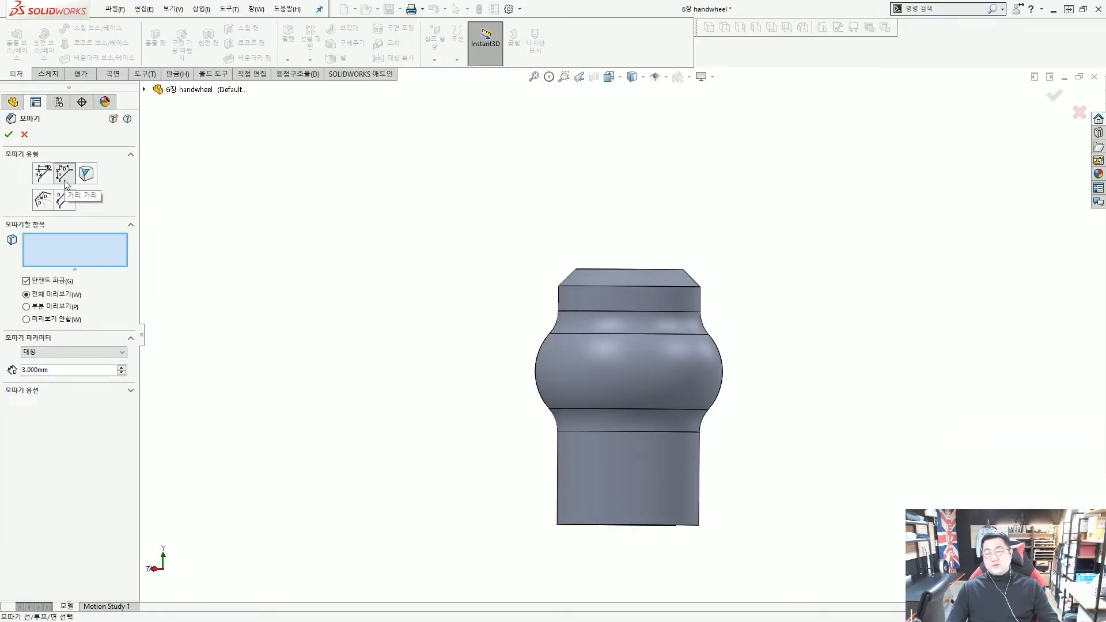
left_click(88, 352)
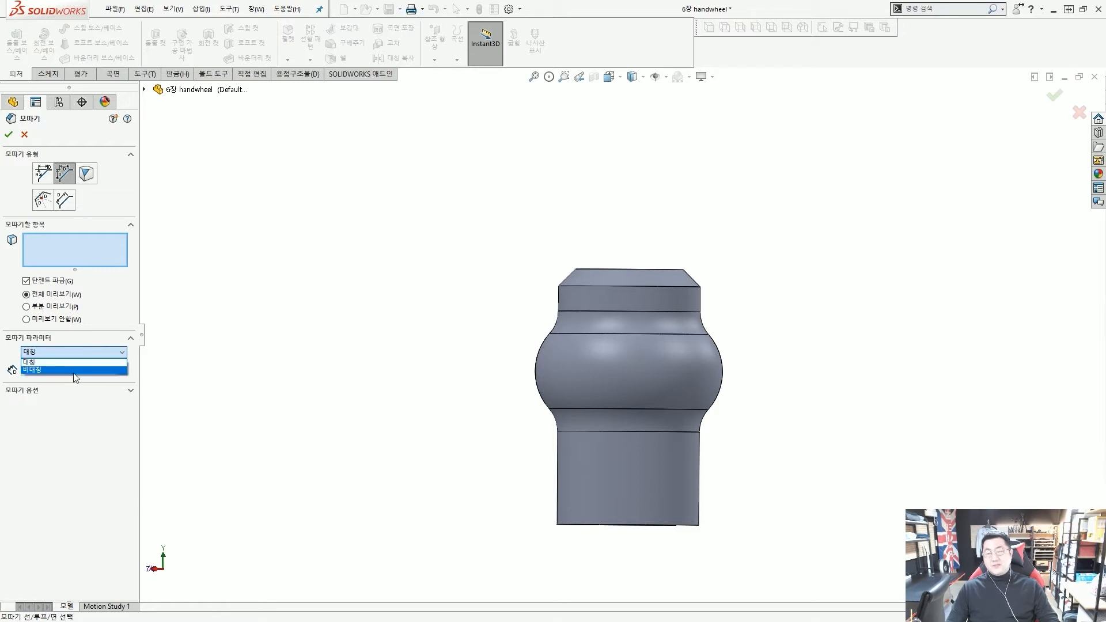
left_click(74, 370)
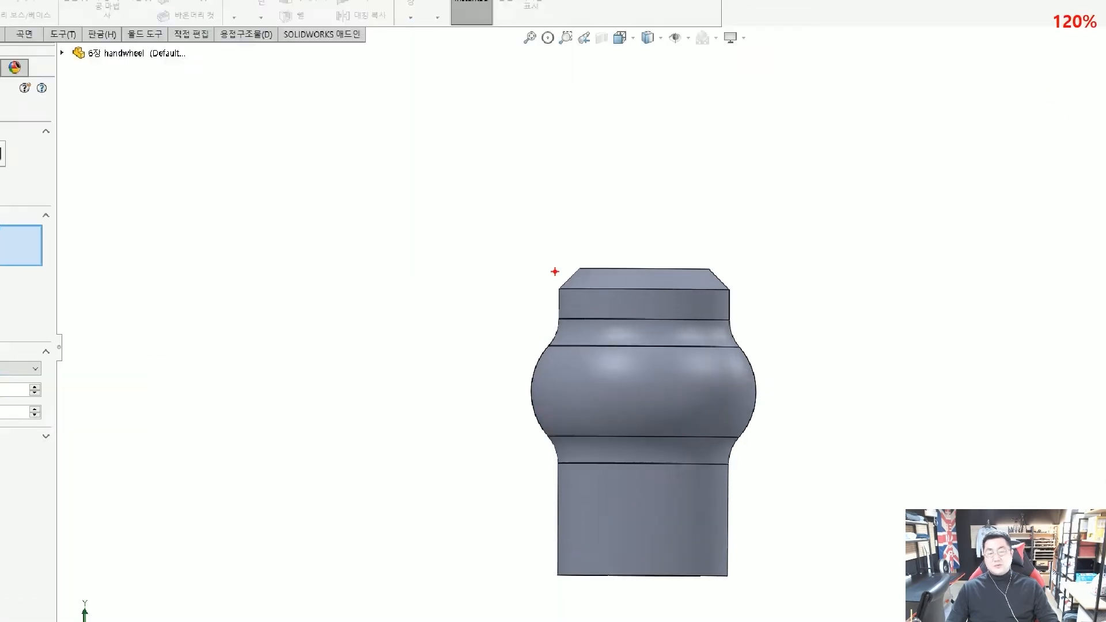
mouse_move(604, 264)
left_mouse_down()
mouse_move(559, 269)
mouse_move(547, 313)
mouse_move(554, 349)
left_mouse_up()
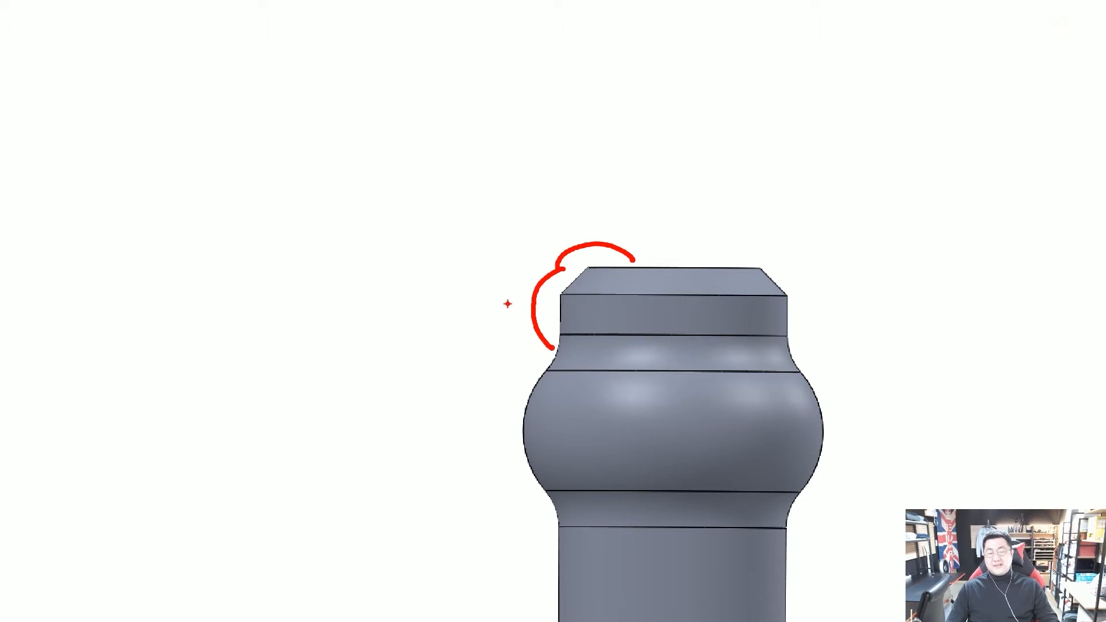
key("Escape")
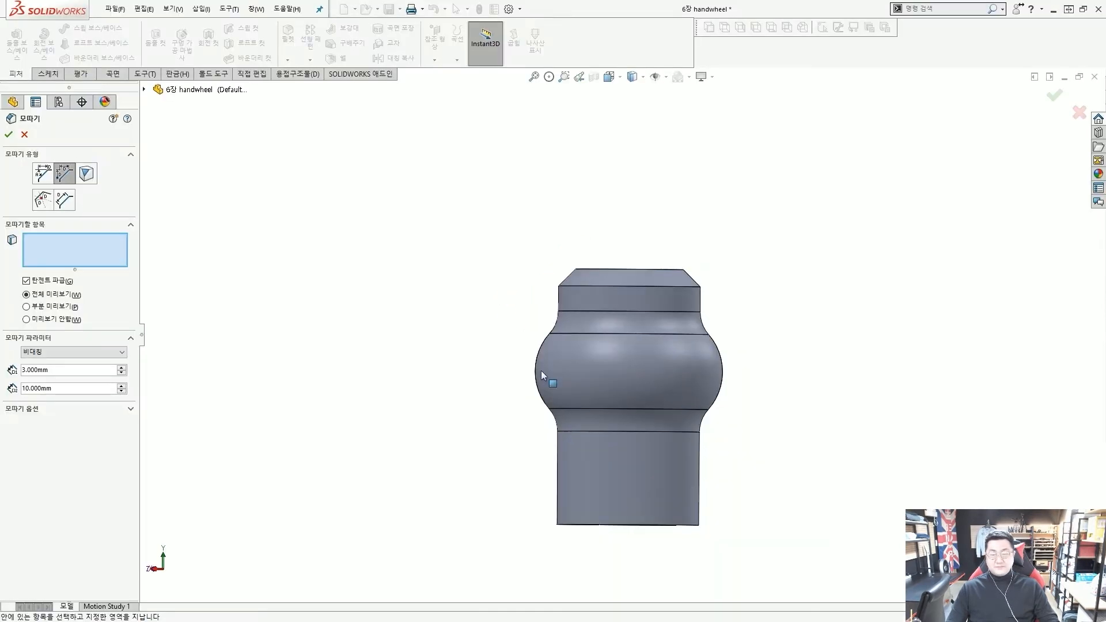
left_click(87, 388)
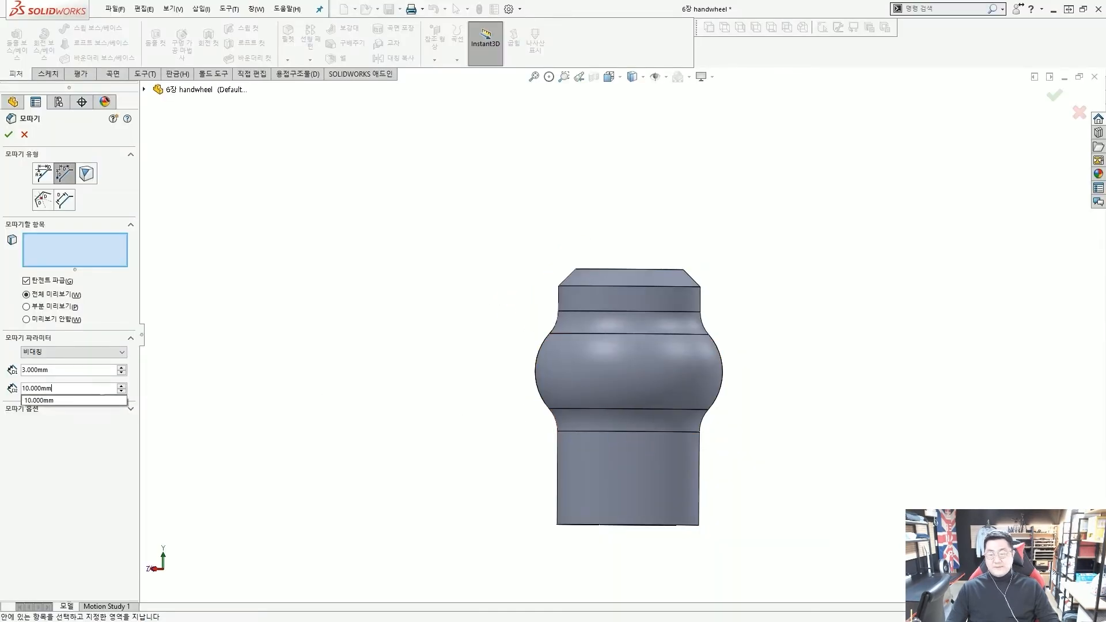
left_click(70, 370)
left_click(75, 387)
double_click(75, 387)
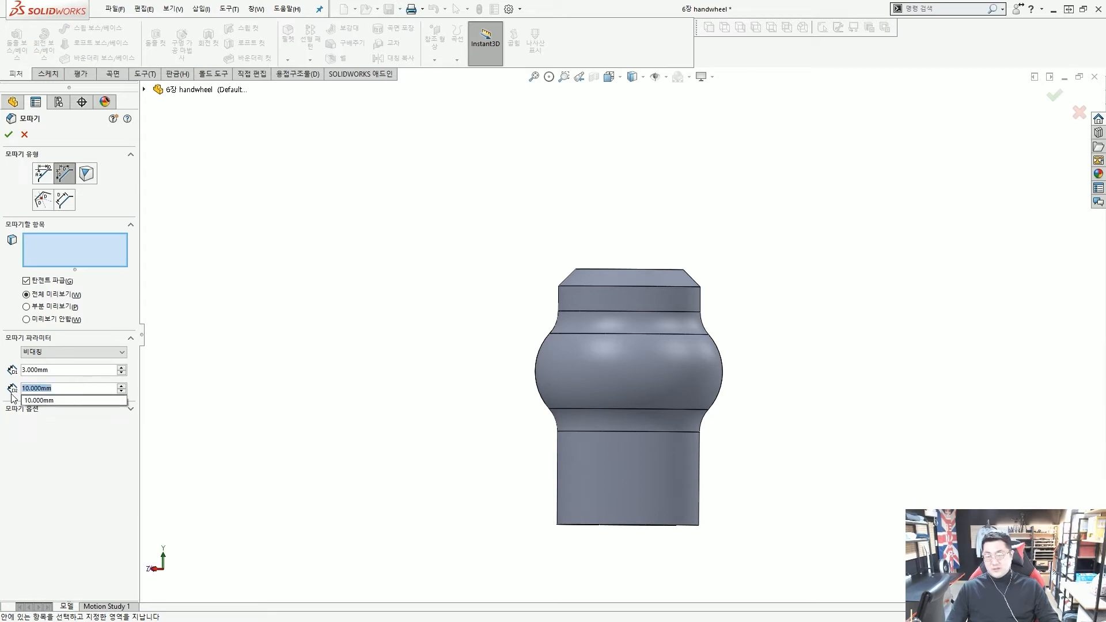
type("5")
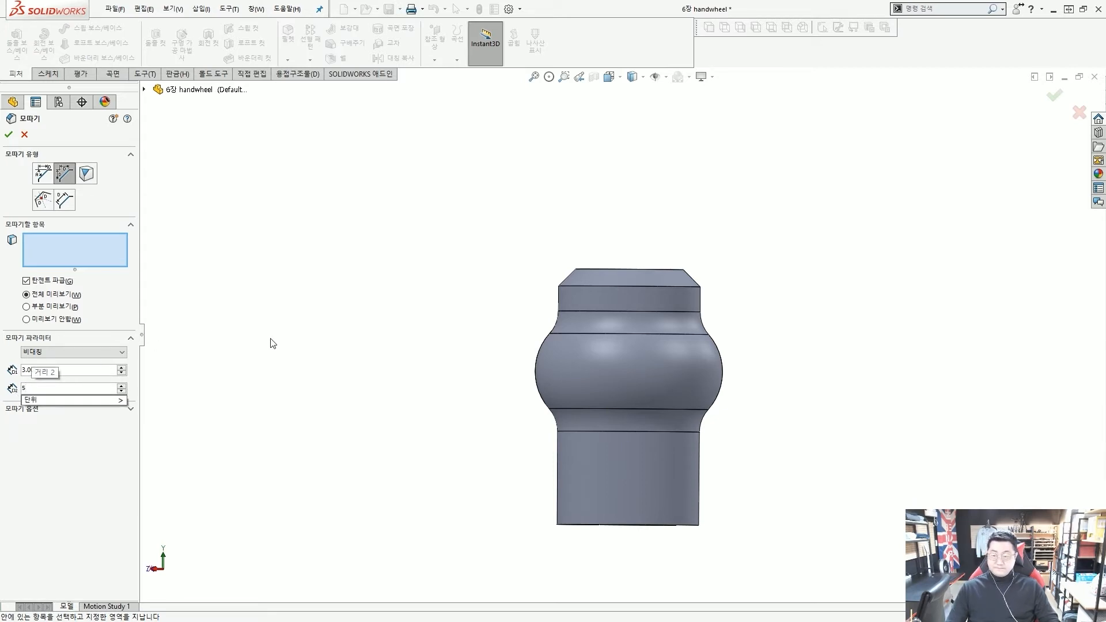
key("Return")
Select the hub's top face for the chamfer and move the distance callout aside
middle_click_drag(530, 446, 591, 215)
left_click(602, 272)
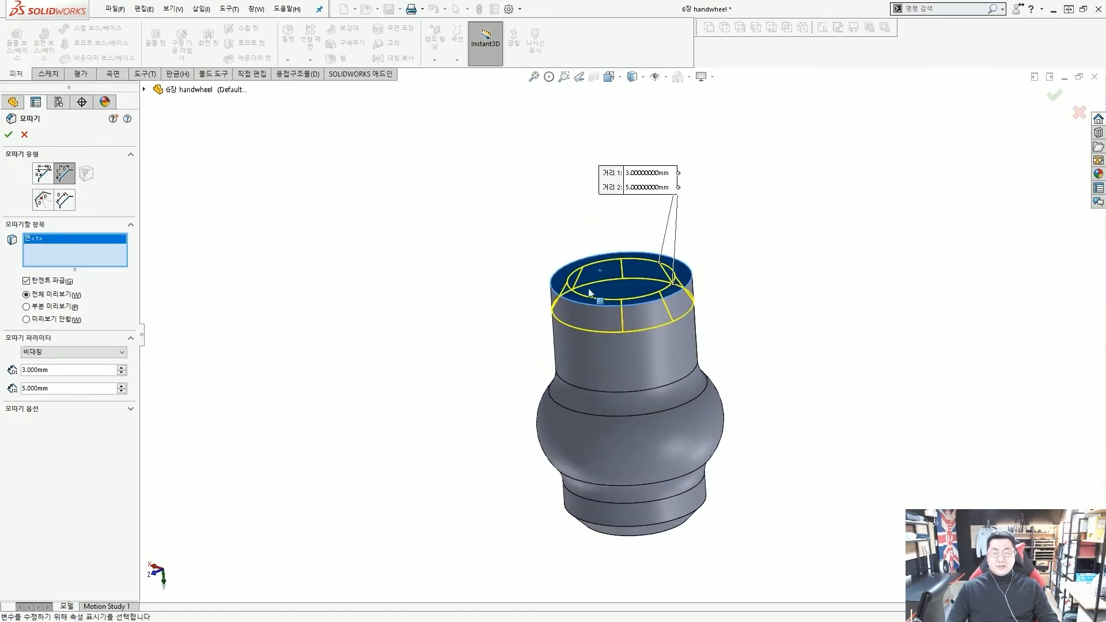
mouse_move(759, 191)
left_mouse_down()
mouse_move(856, 233)
mouse_move(869, 227)
left_mouse_up()
scroll(801, 253, "down", 2)
left_click_drag(877, 199, 884, 237)
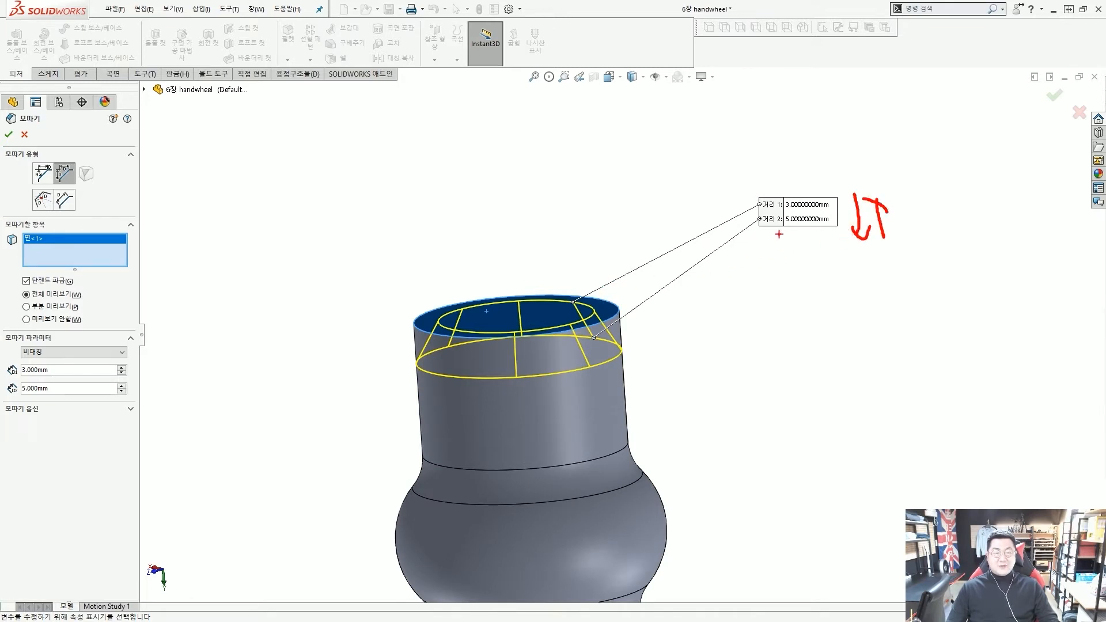
key("Escape")
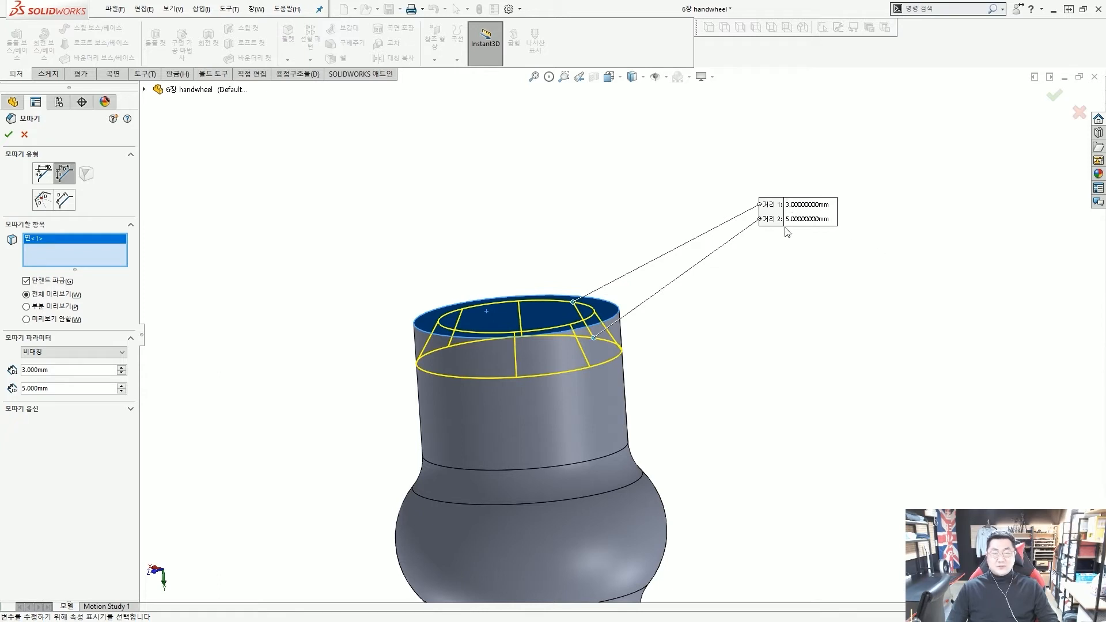
Confirm 모따기2, the asymmetric 3 mm × 5 mm chamfer, and view it from above
middle_click_drag(621, 312, 620, 278)
key("ctrl+1")
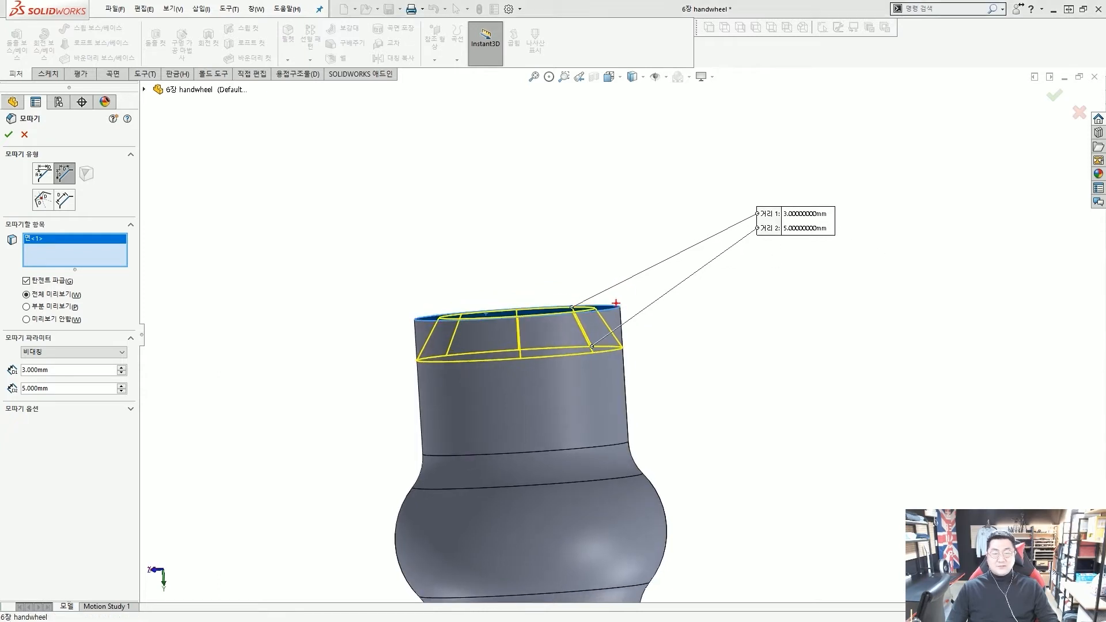
mouse_move(627, 303)
left_mouse_down()
mouse_move(546, 299)
mouse_move(638, 379)
left_mouse_up()
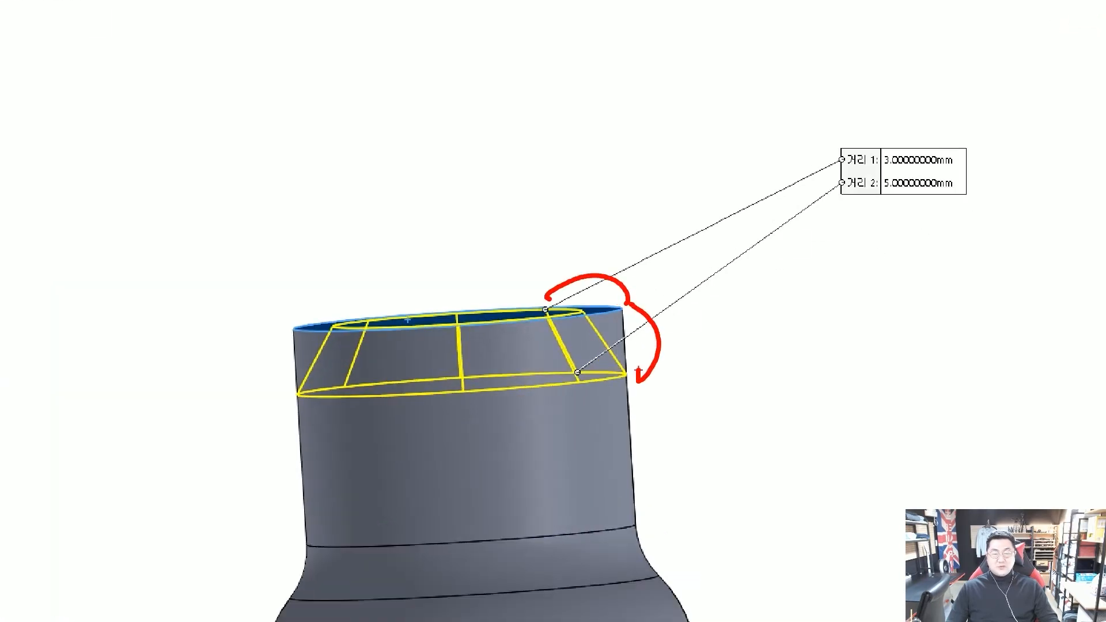
key("Escape")
left_click(9, 135)
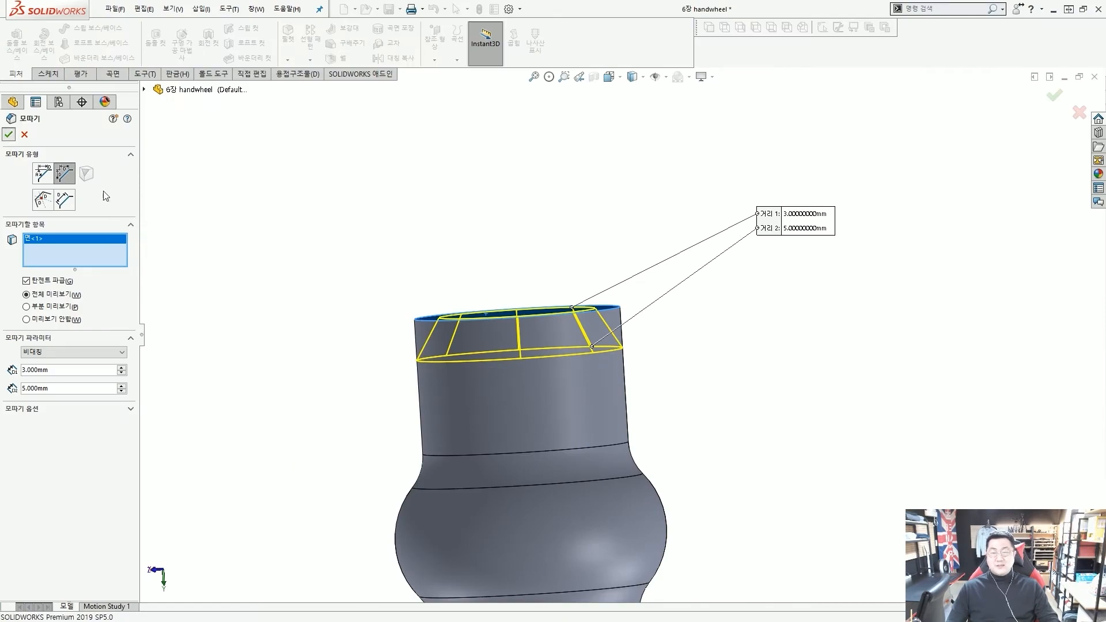
scroll(491, 285, "up", 3)
mouse_move(483, 362)
middle_mouse_down()
mouse_move(469, 370)
mouse_move(476, 348)
middle_mouse_up()
scroll(570, 365, "down", 3)
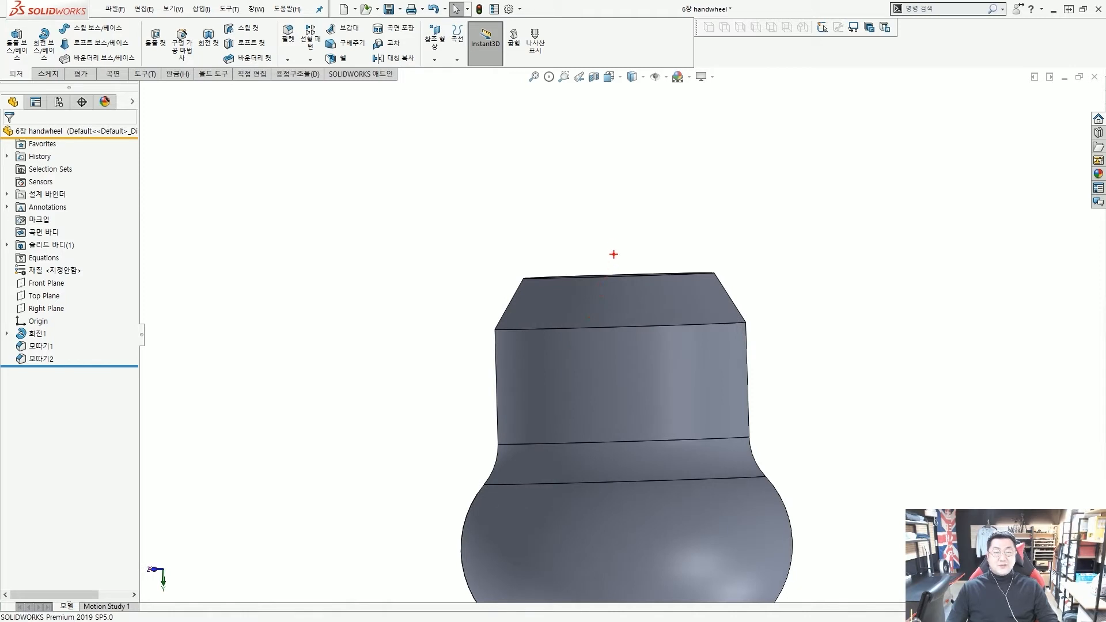
left_click_drag(612, 223, 631, 421)
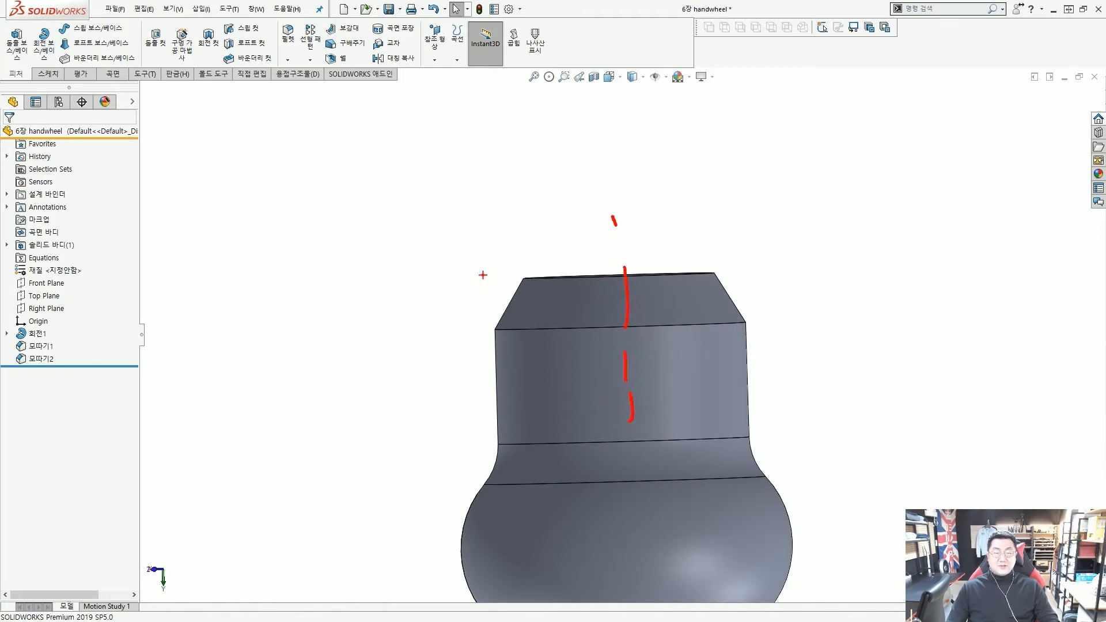
left_click_drag(494, 280, 495, 349)
mouse_move(497, 331)
left_mouse_down()
mouse_move(527, 276)
mouse_move(486, 280)
mouse_move(510, 257)
mouse_move(759, 274)
mouse_move(727, 264)
mouse_move(737, 282)
left_mouse_up()
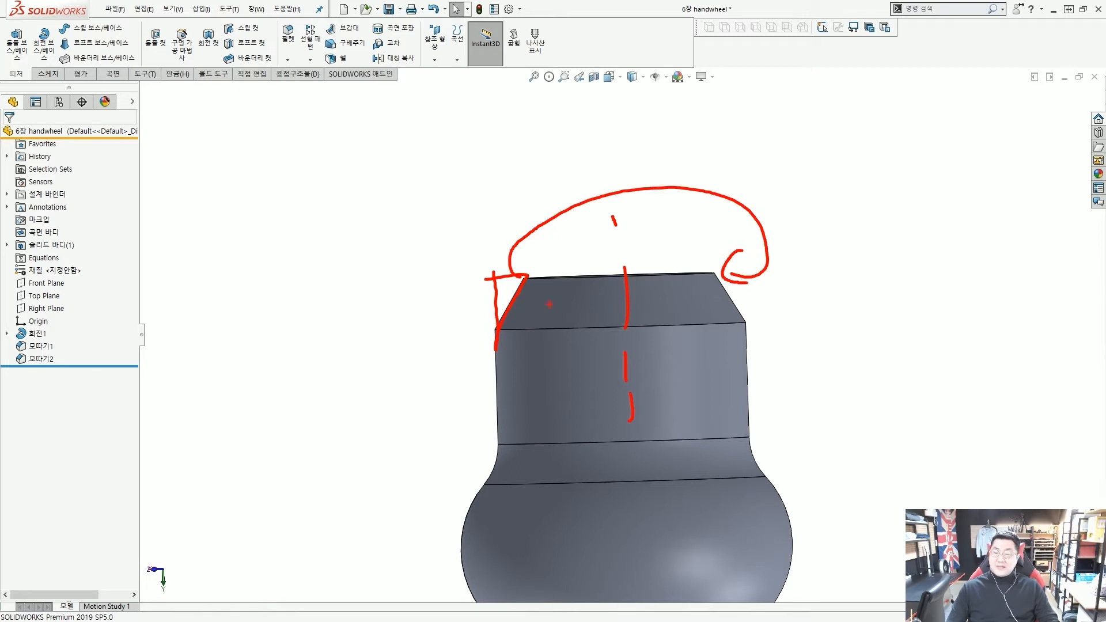
key("Escape")
scroll(442, 313, "down", 3)
middle_click_drag(442, 313, 538, 375)
left_click(41, 359)
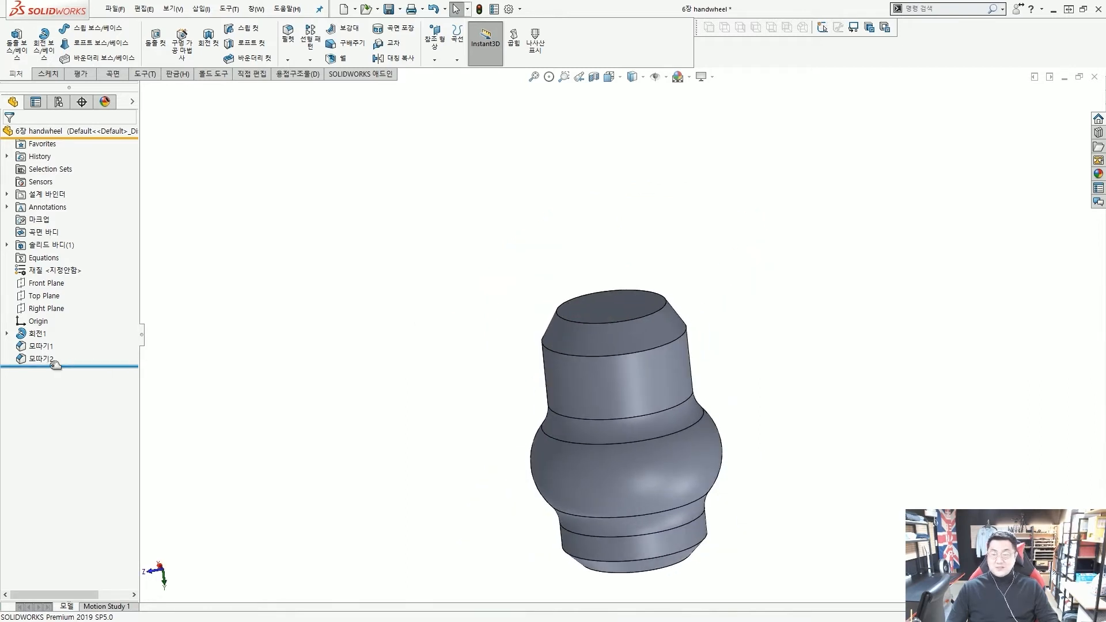
left_click(350, 356)
middle_click_drag(581, 337, 649, 346)
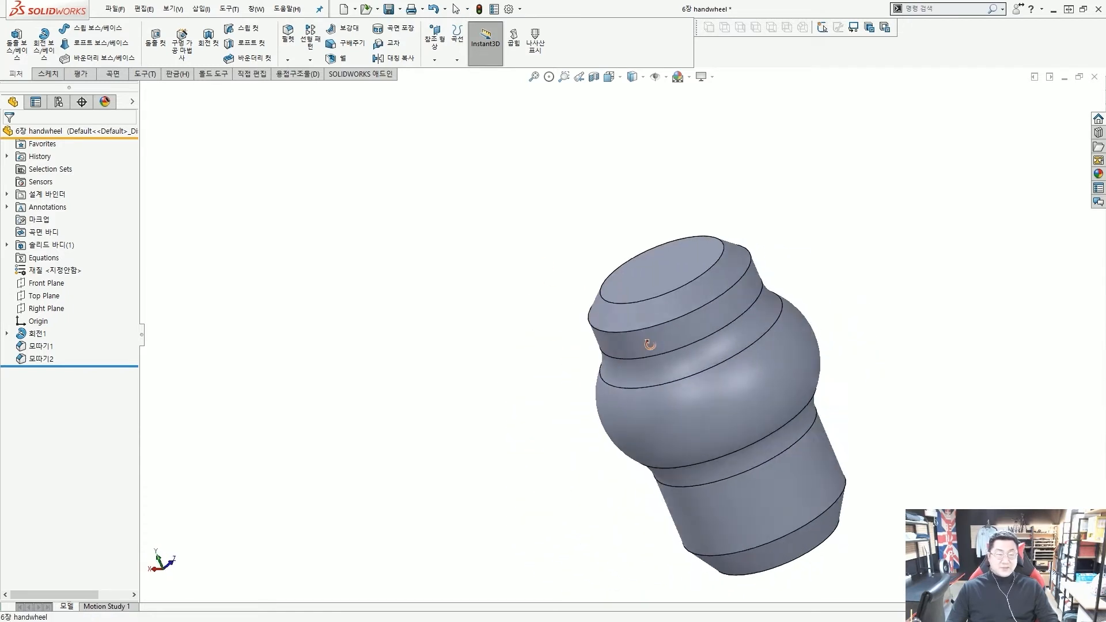
scroll(650, 345, "up", 6)
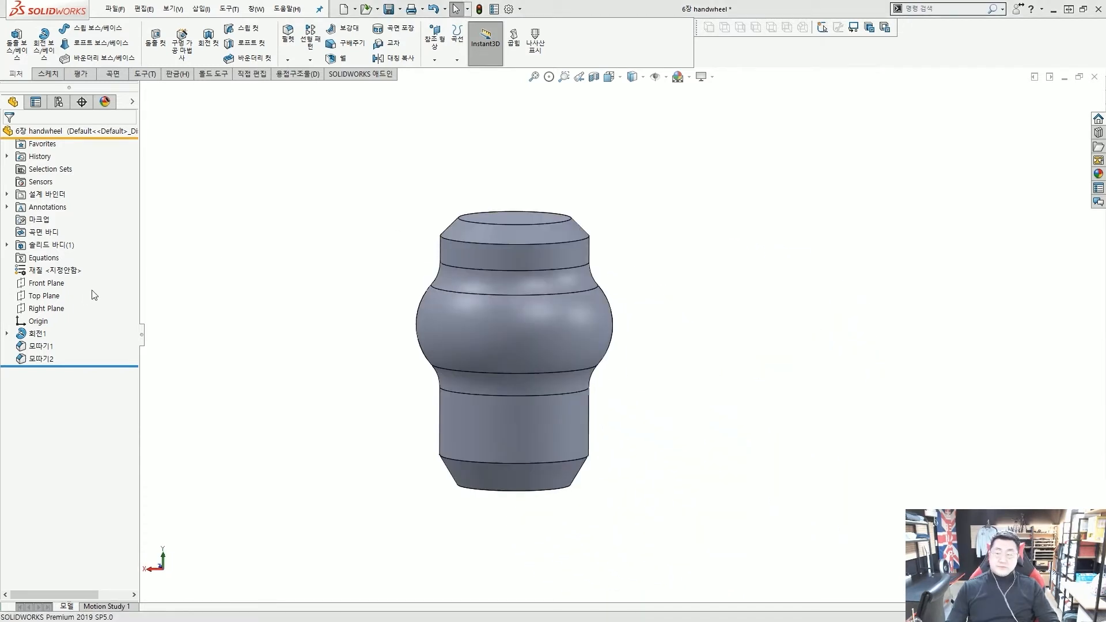
On the Right Plane, sketch a vertical centerline from the origin straight up through the hub
left_click(50, 311)
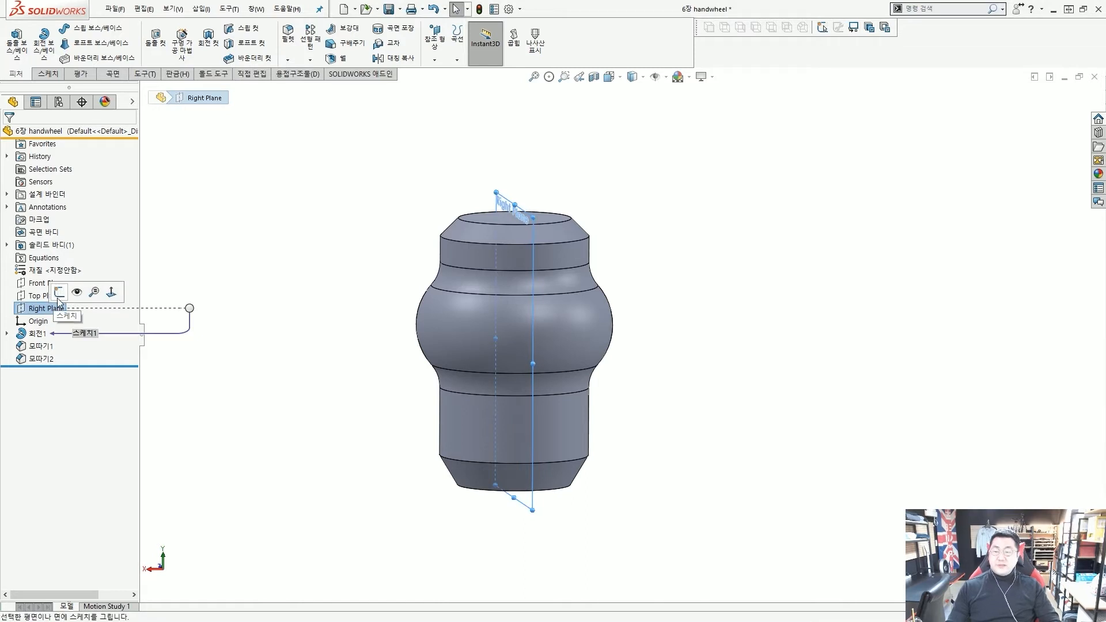
left_click(68, 291)
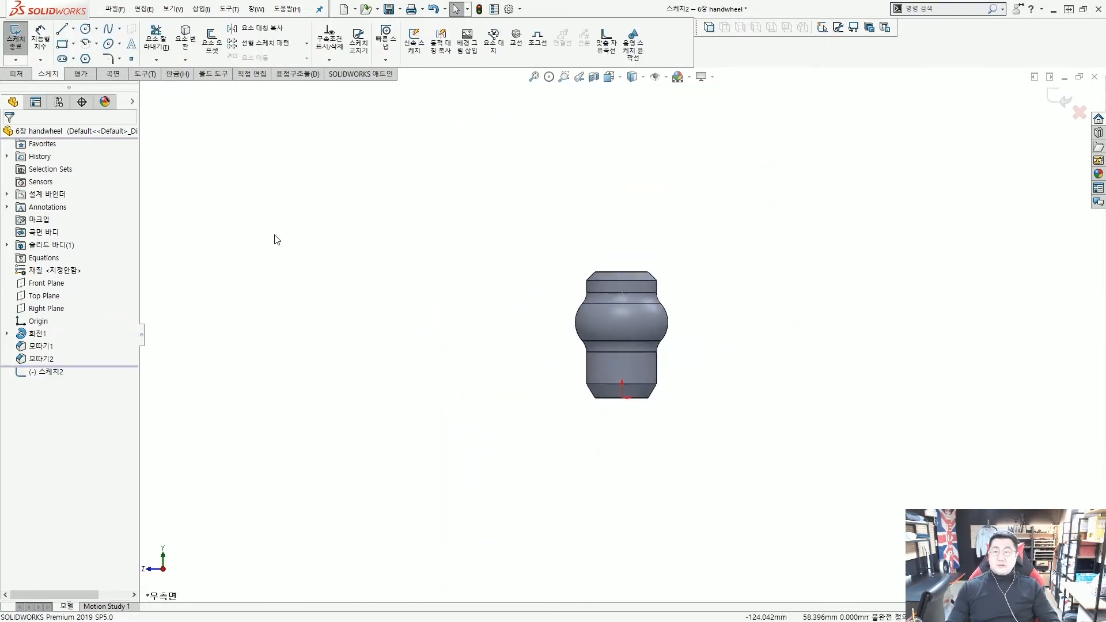
left_click(75, 30)
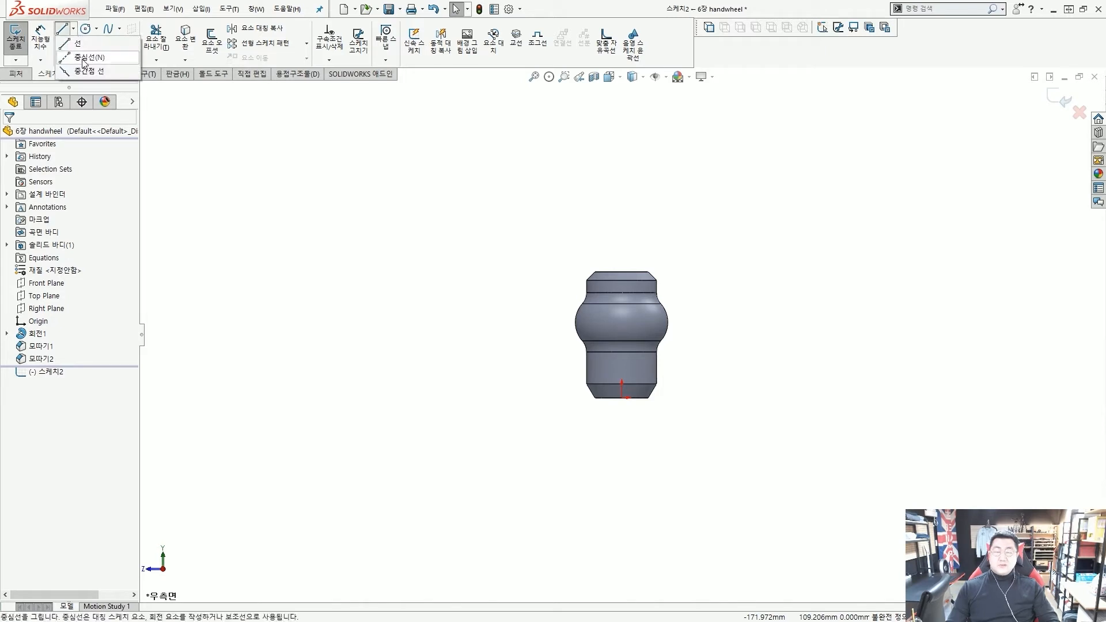
left_click(84, 58)
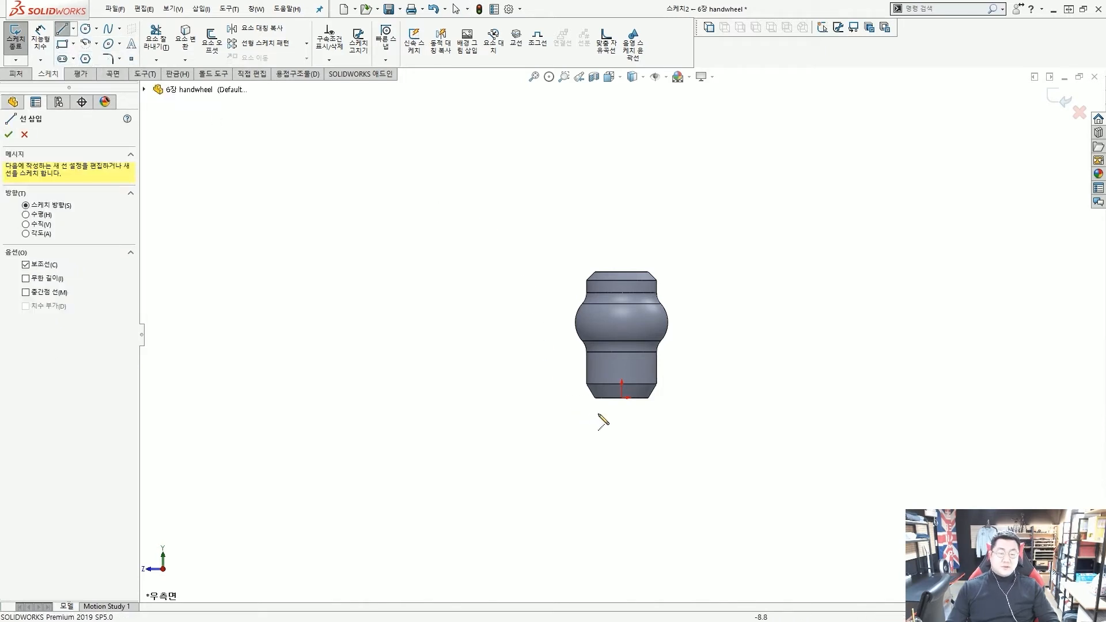
left_click(622, 398)
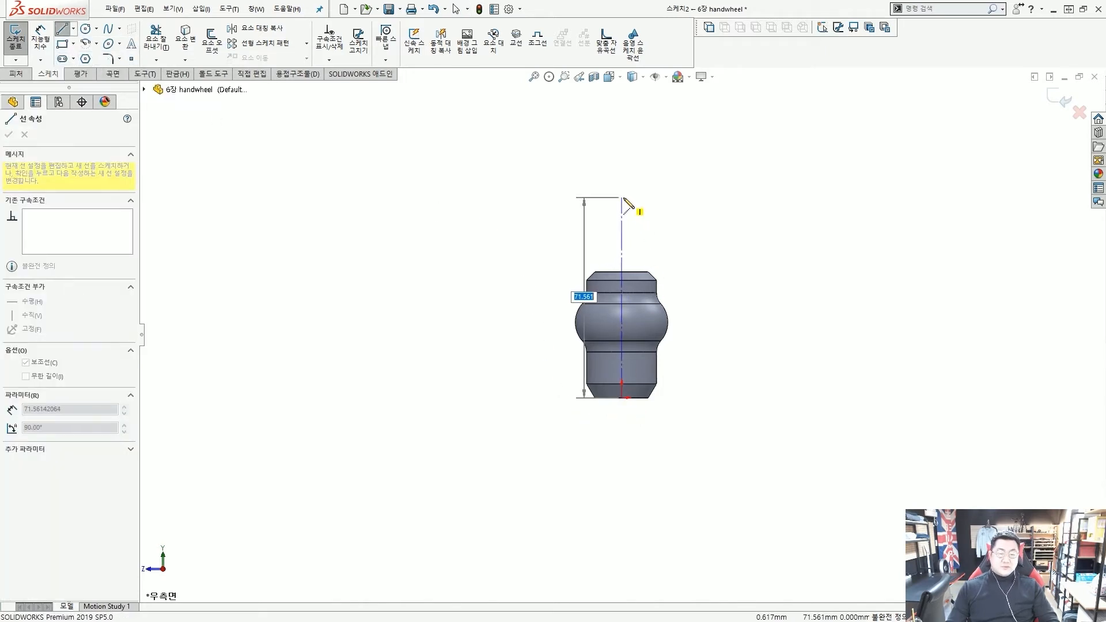
left_click(622, 197)
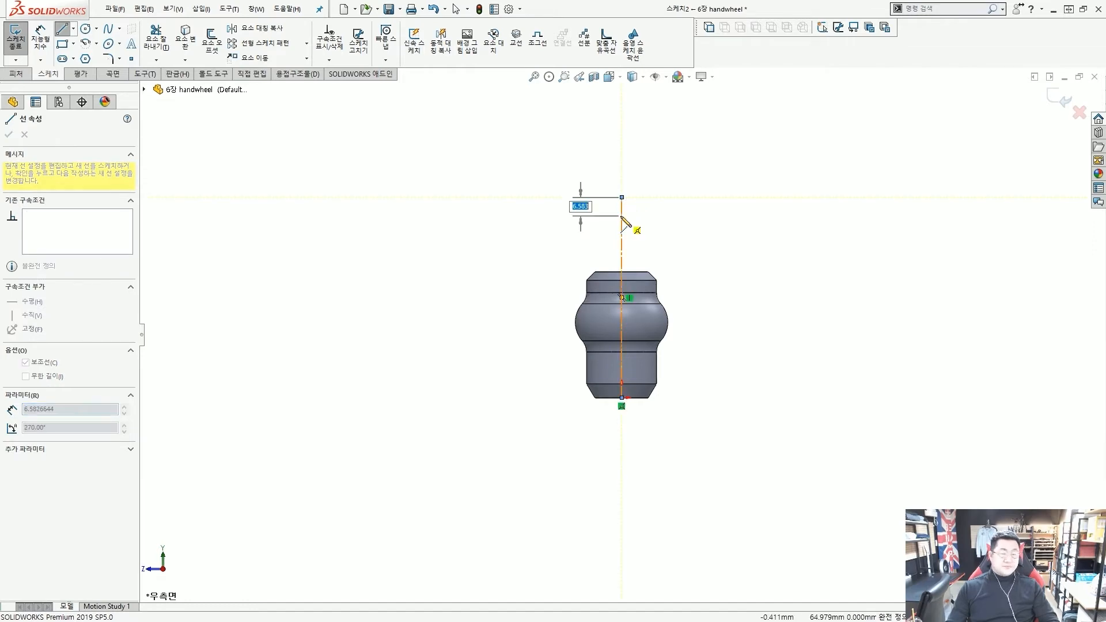
key("Escape")
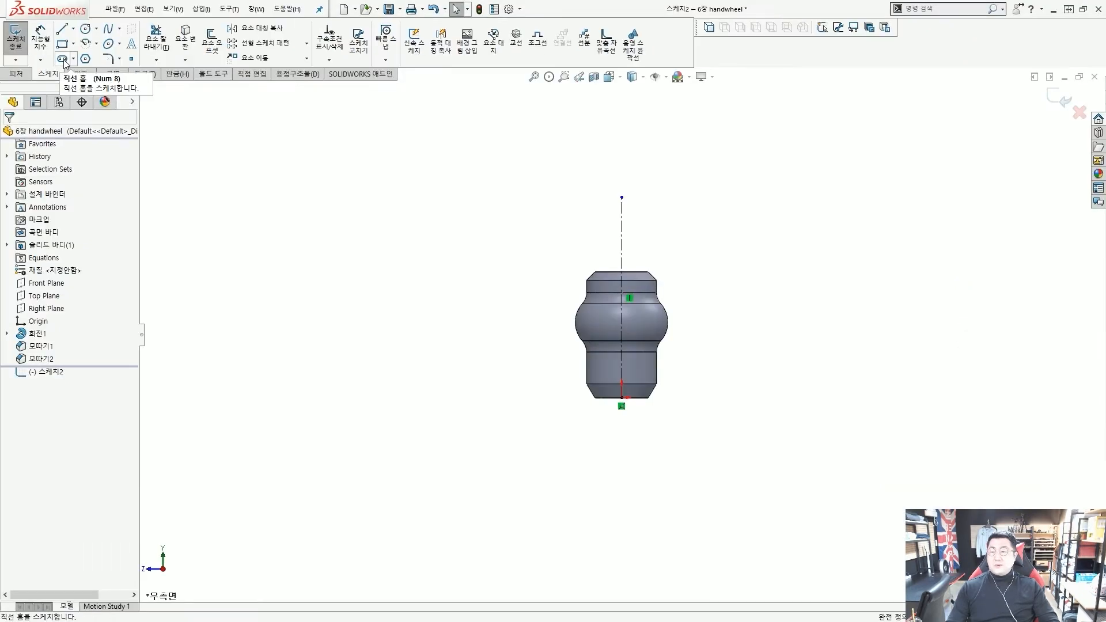
Choose the centre-point straight slot type dimensioned by overall length
left_click(64, 59)
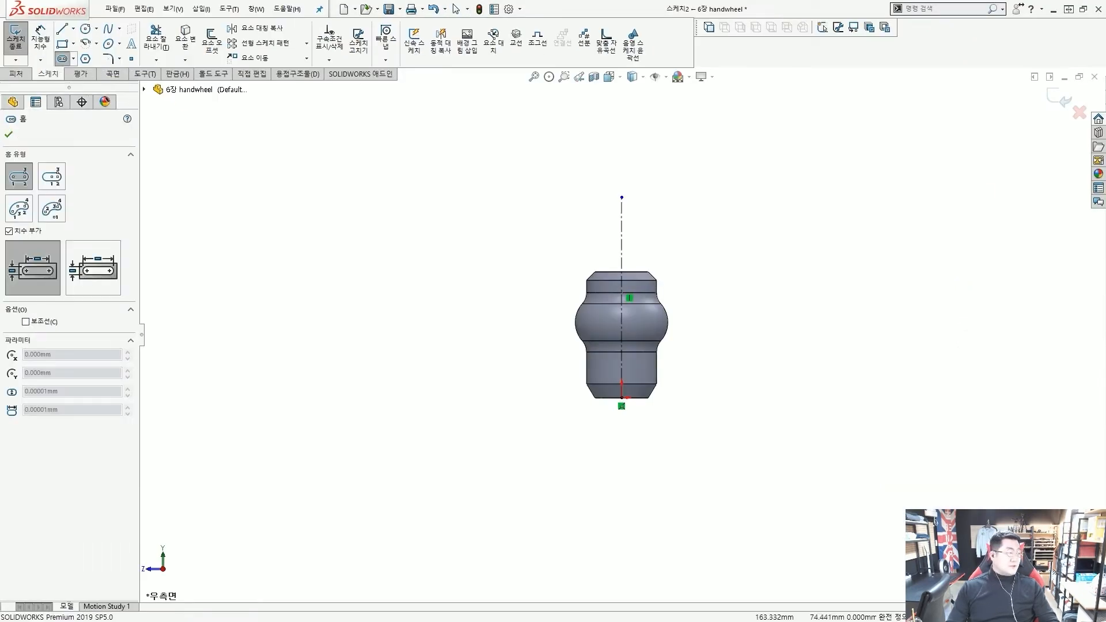
left_click(509, 205)
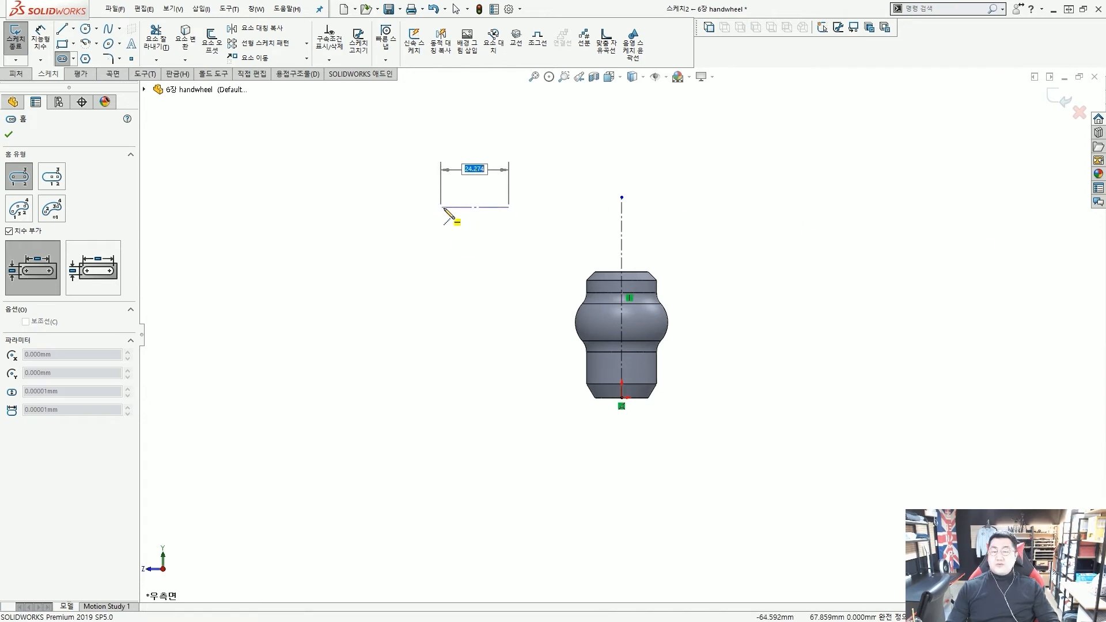
key("Escape")
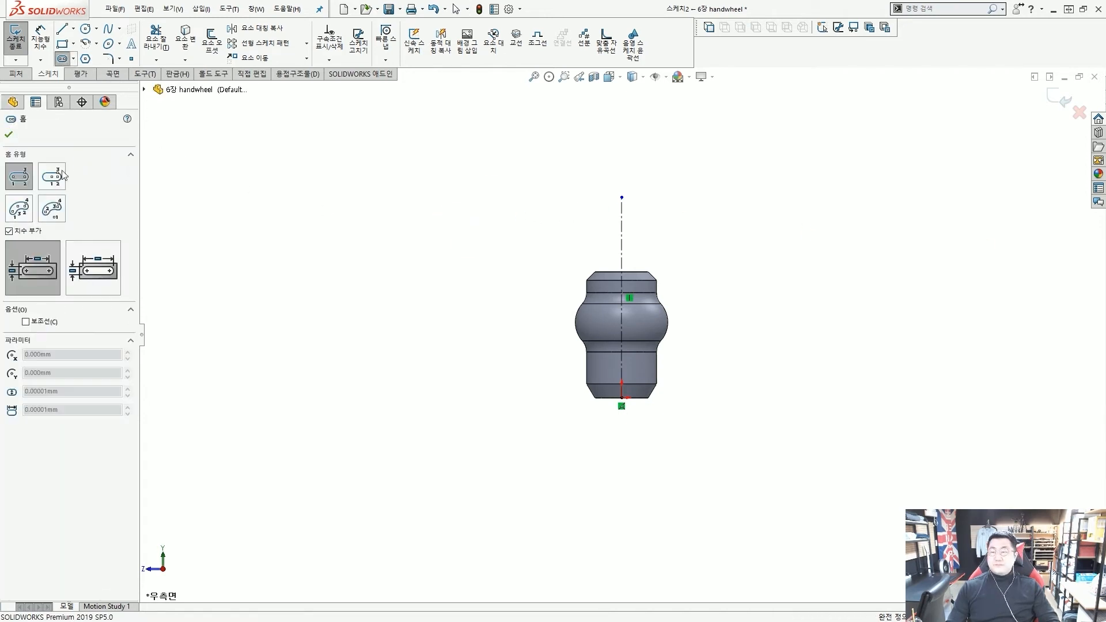
left_click(52, 178)
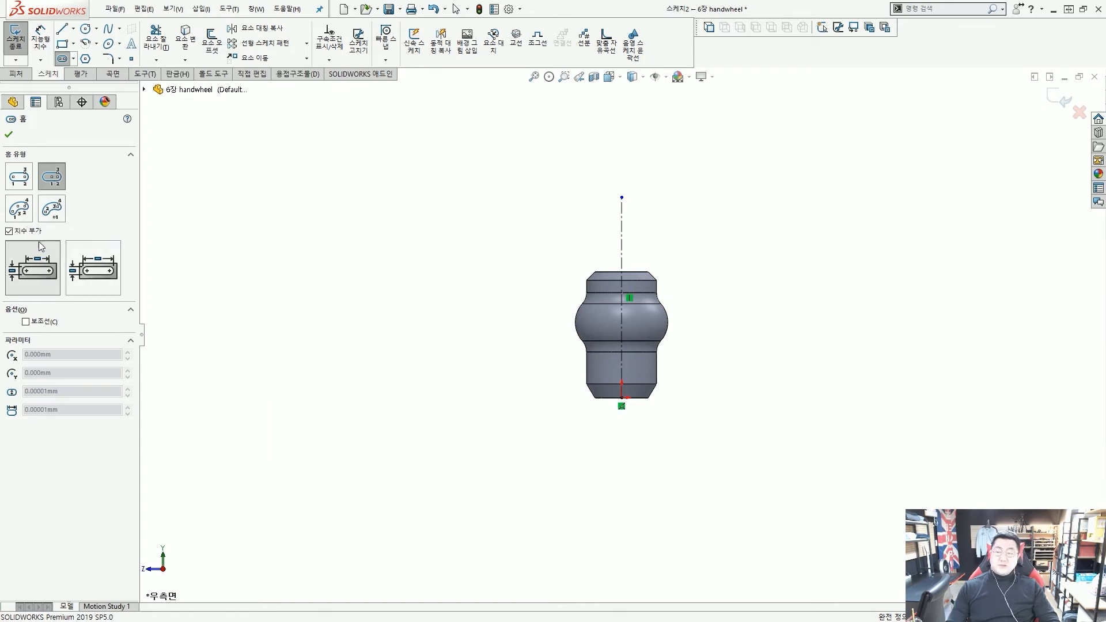
left_click(94, 267)
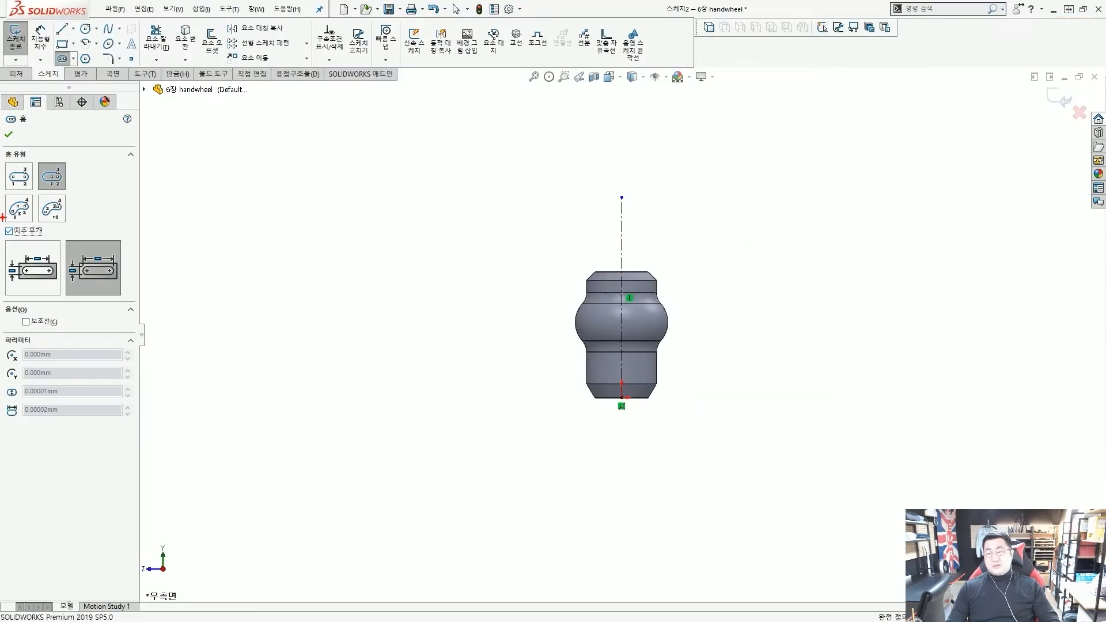
Place the slot's centre point to the left of the hub
left_click_drag(5, 224, 45, 241, "ctrl")
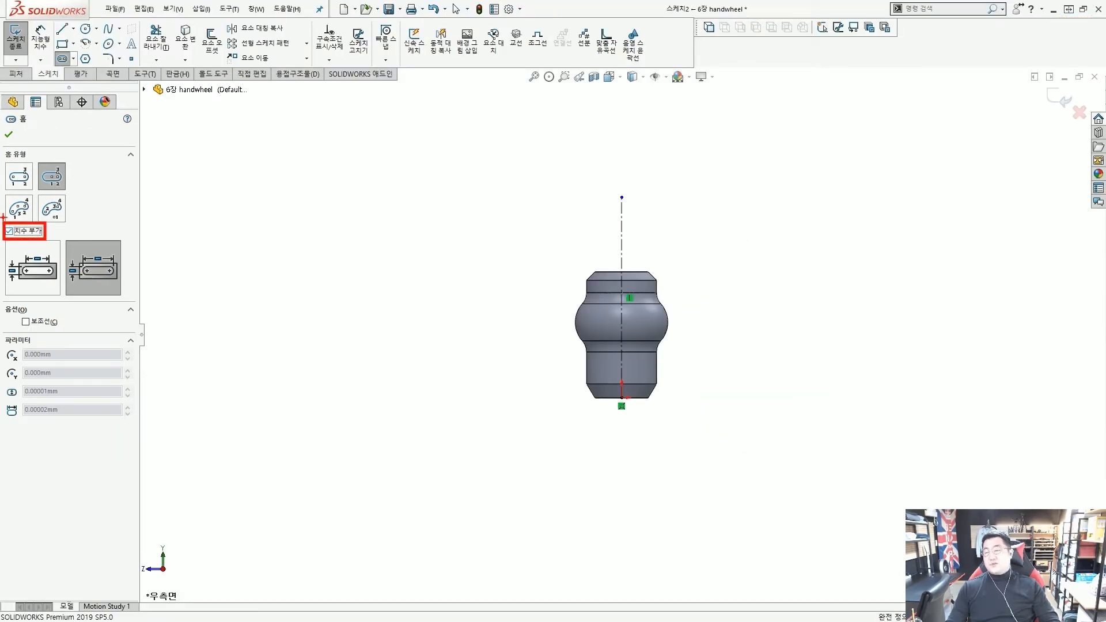
mouse_move(143, 230)
left_mouse_down("ctrl+shift")
mouse_move(61, 232)
mouse_move(108, 243)
left_mouse_up("ctrl+shift")
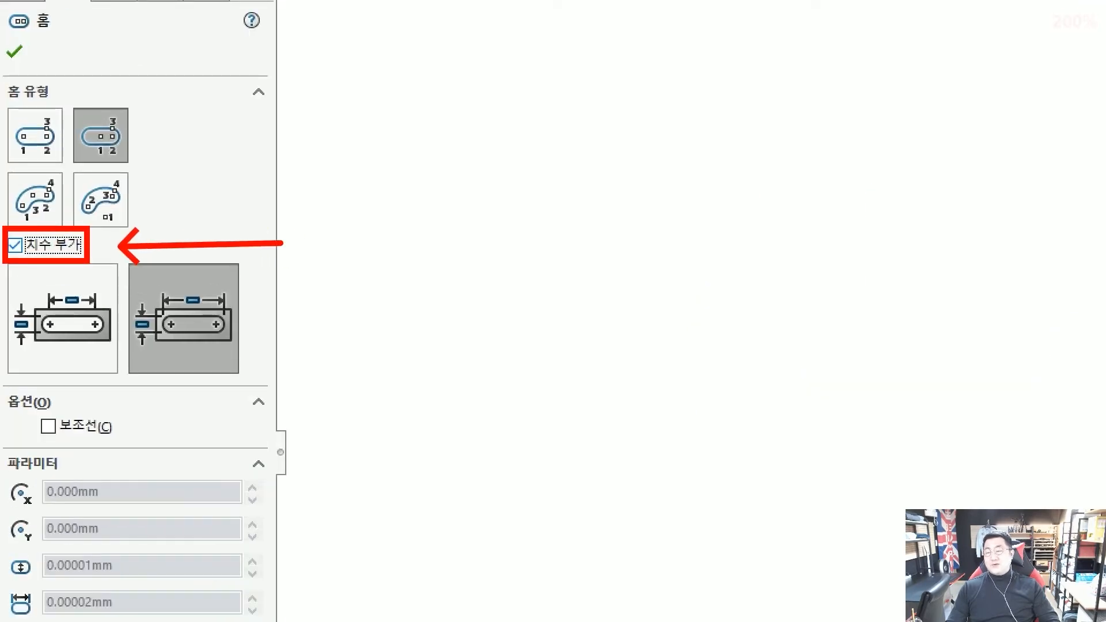
key("Escape")
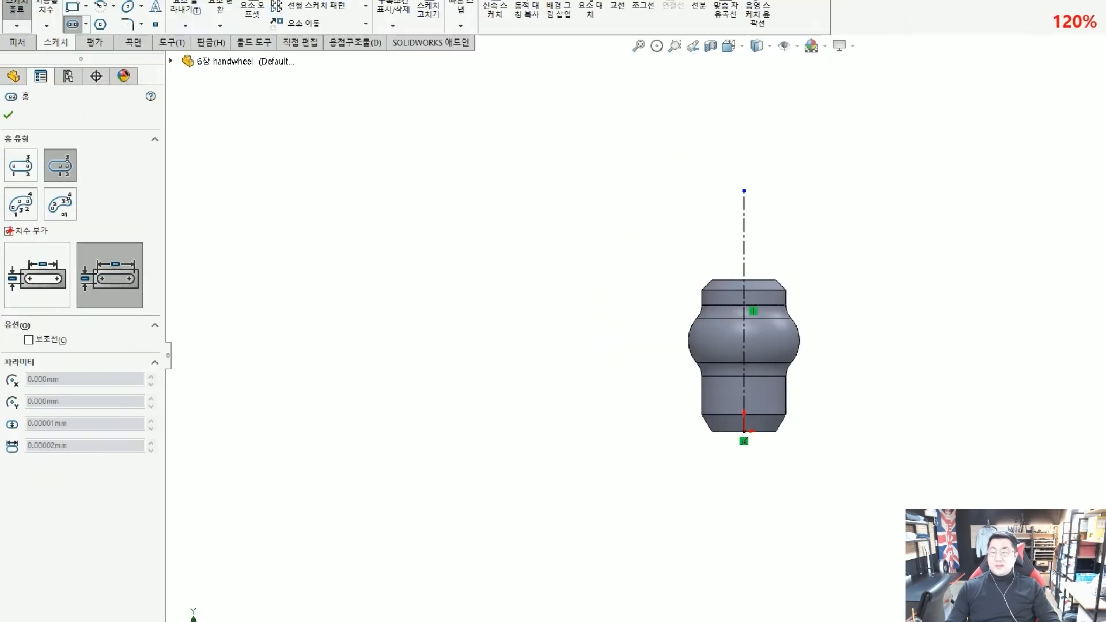
left_click_drag(5, 309, 45, 310, "shift")
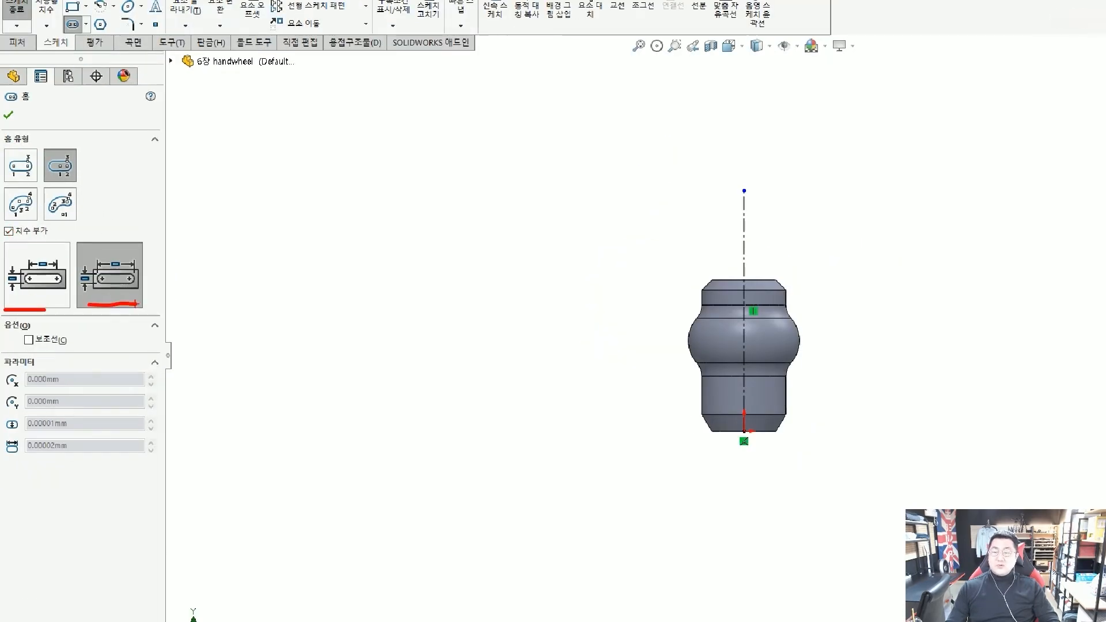
mouse_move(140, 305)
left_mouse_down()
mouse_move(160, 288)
mouse_move(161, 303)
left_mouse_up()
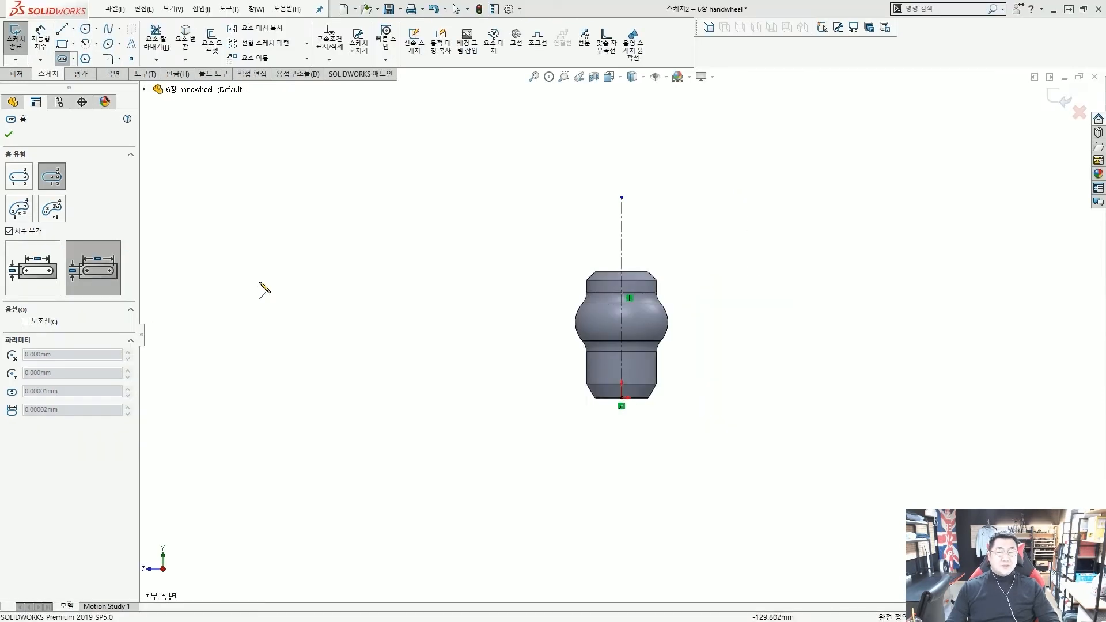
left_click(370, 217)
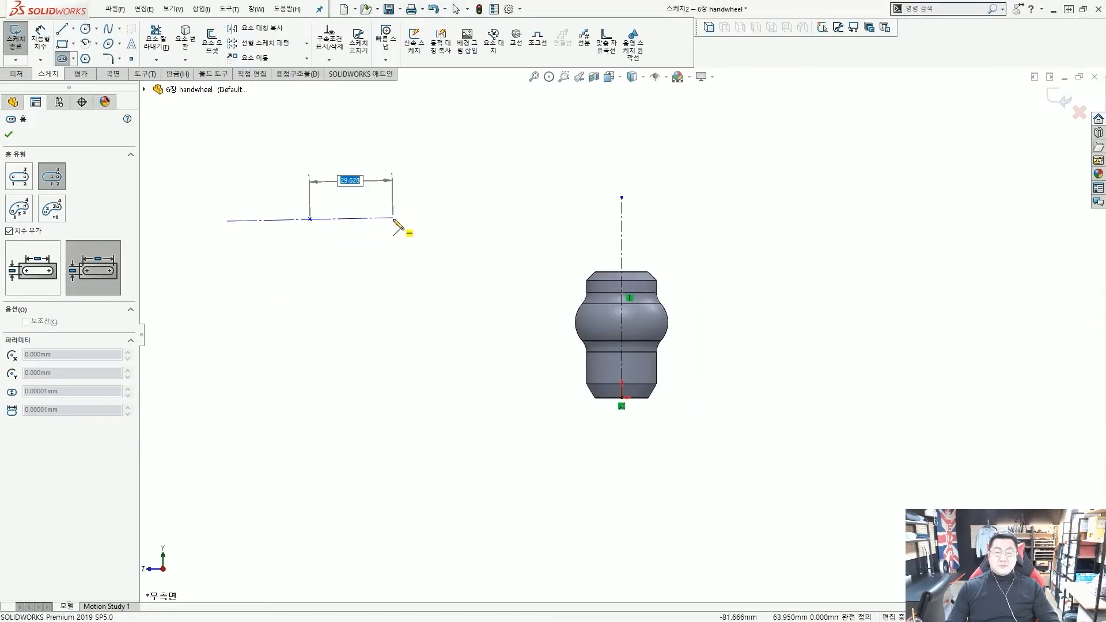
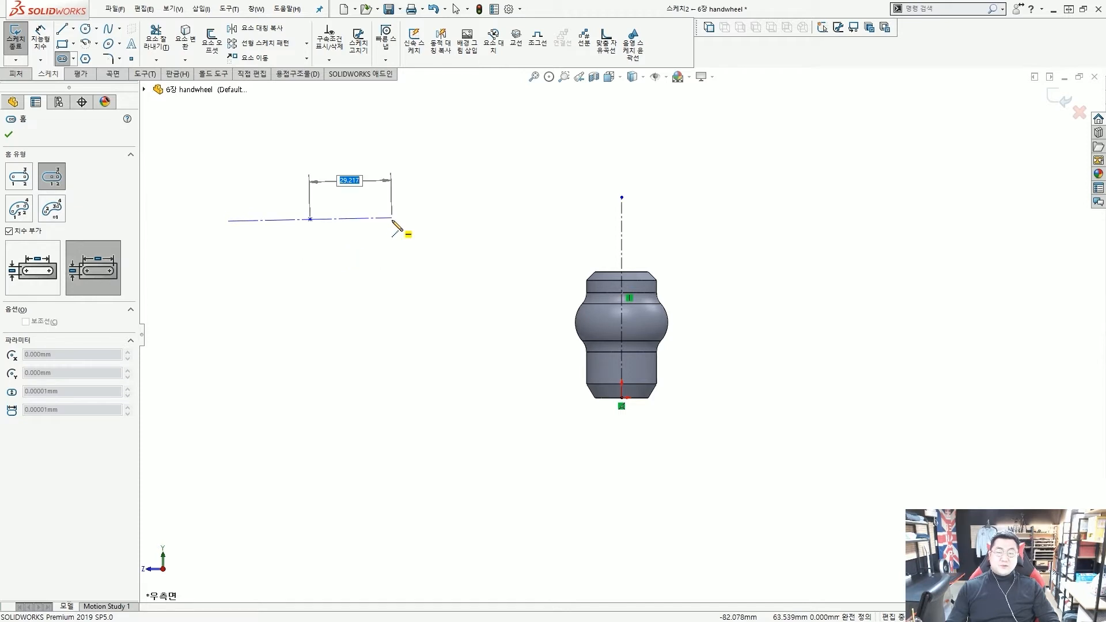
Draw a centre-point slot 25 mm wide beside the revolved part
left_click(391, 219)
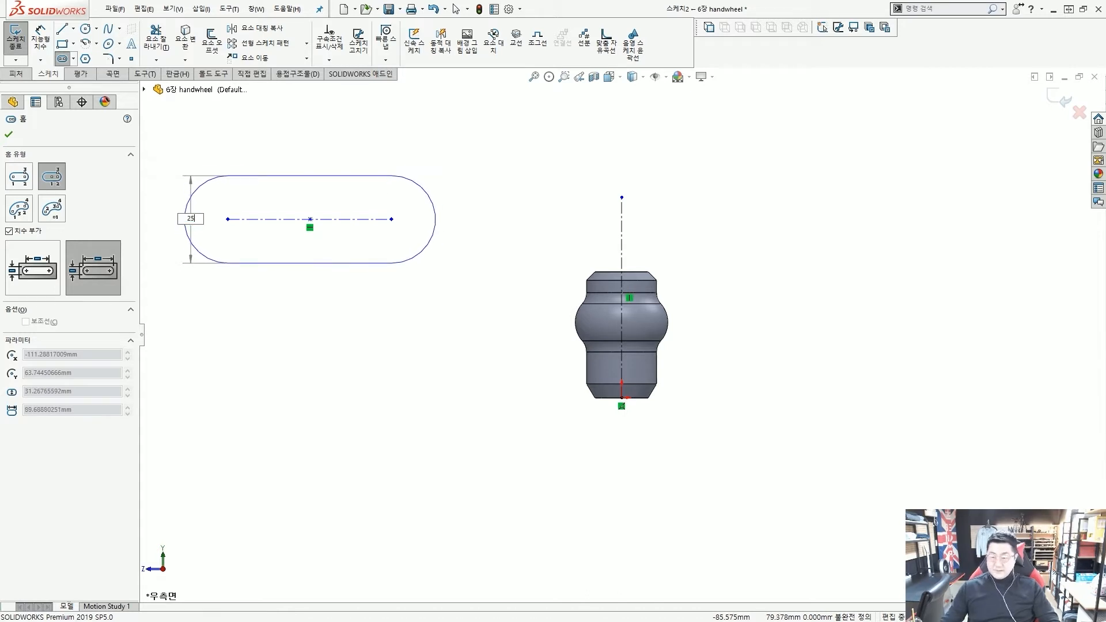
key("Return")
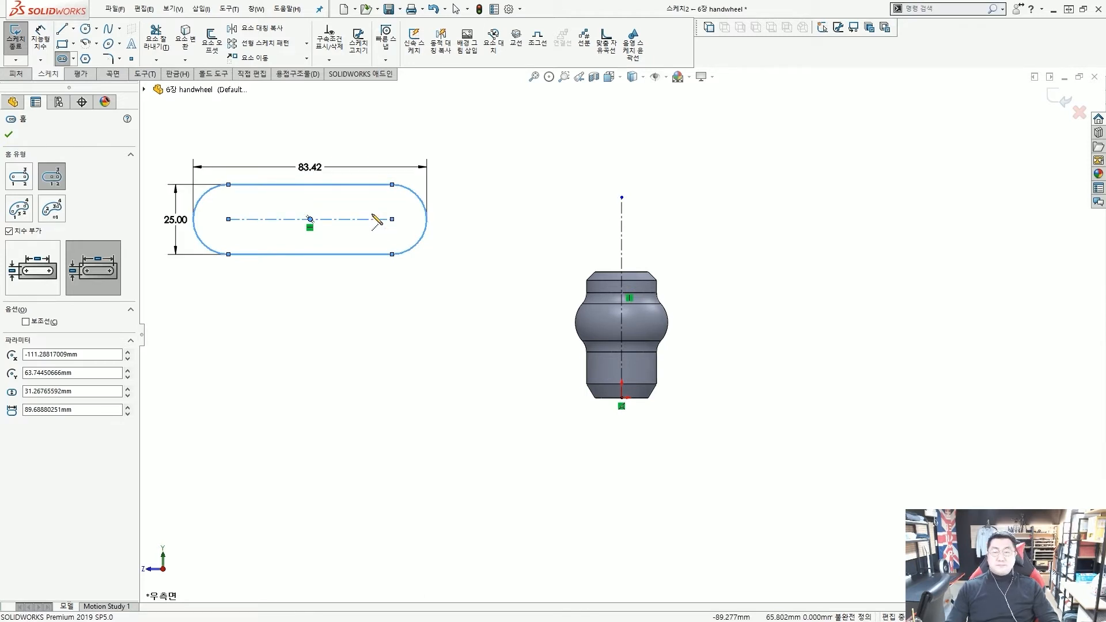
key("Escape")
Change the slot's 83.42 overall length to 30 and drag the slot up and right
middle_click_drag(311, 253, 447, 307, "ctrl")
scroll(403, 233, "up", 2)
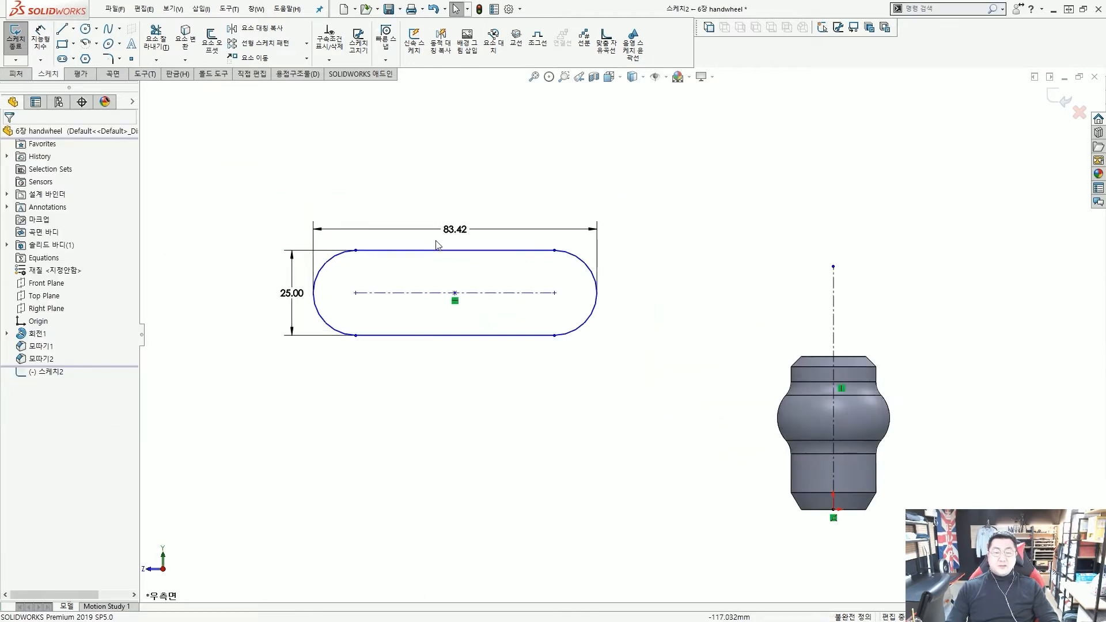
left_click(455, 230)
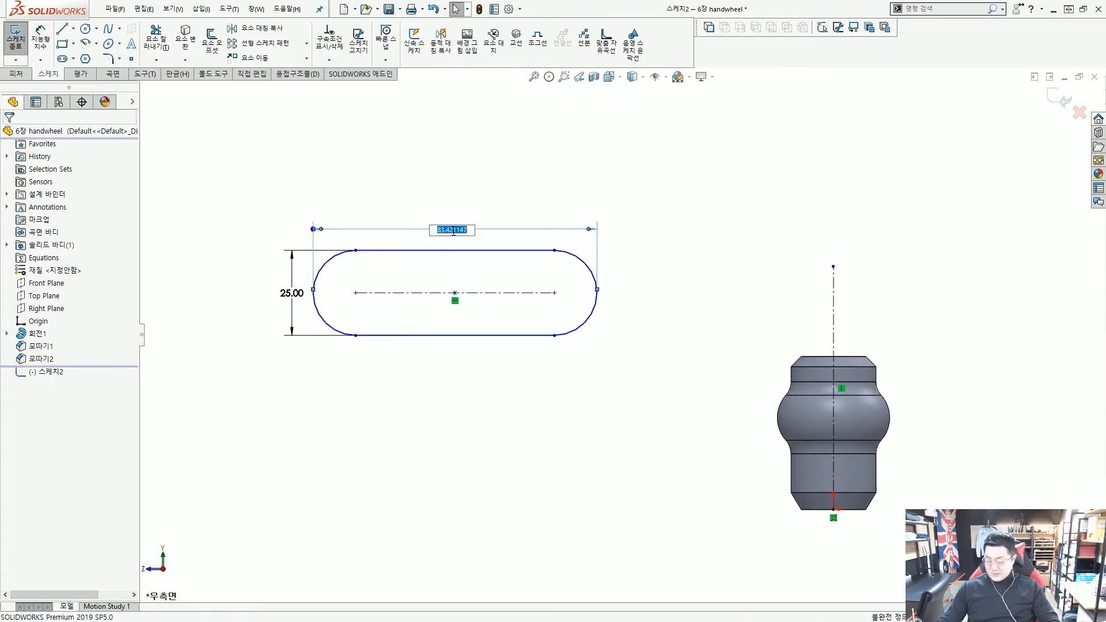
type("30")
key("Return")
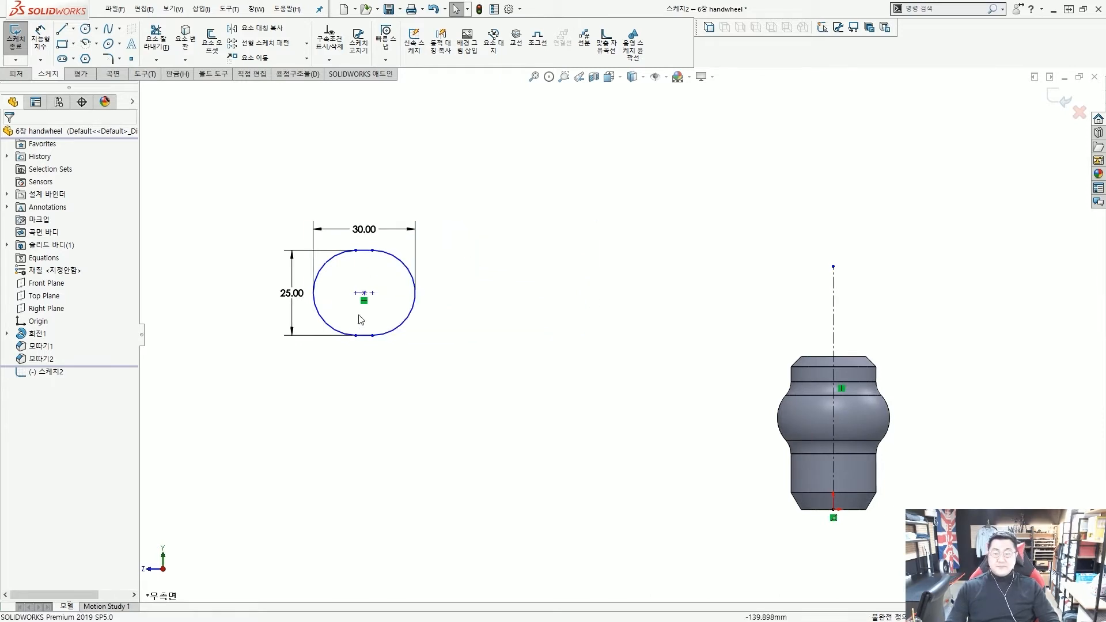
left_click_drag(364, 293, 471, 266)
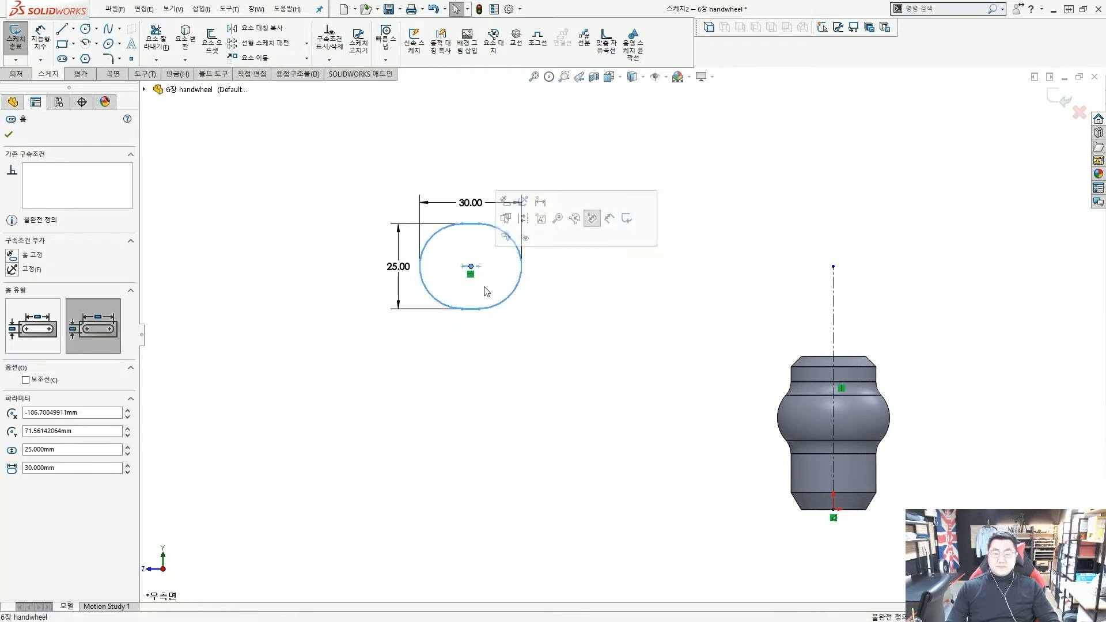
left_click(518, 323)
key("z")
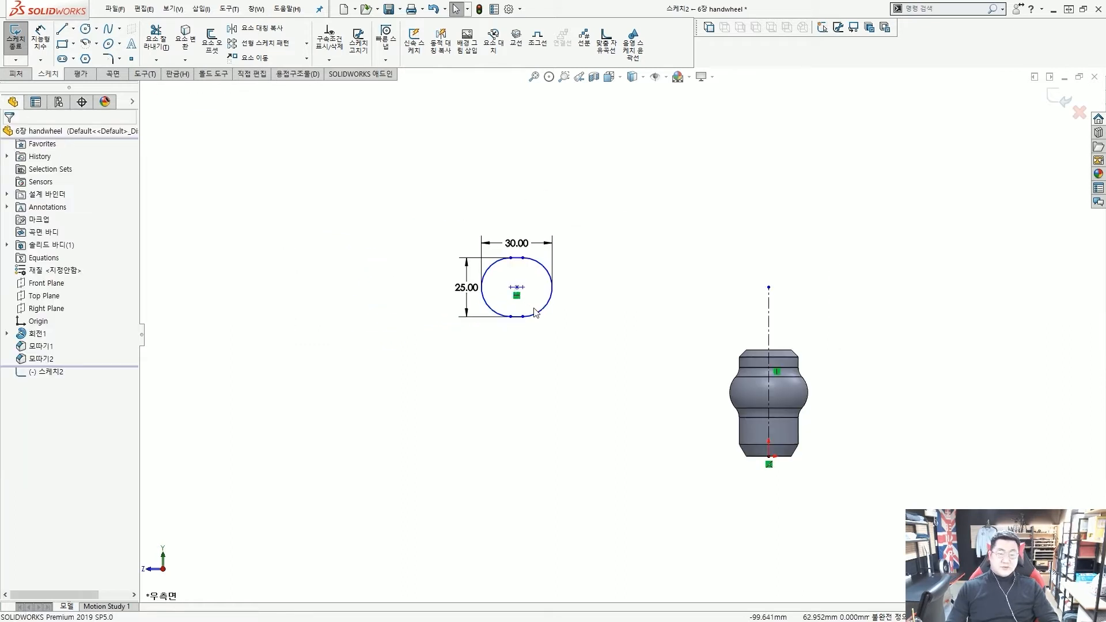
scroll(593, 323, "down", 2)
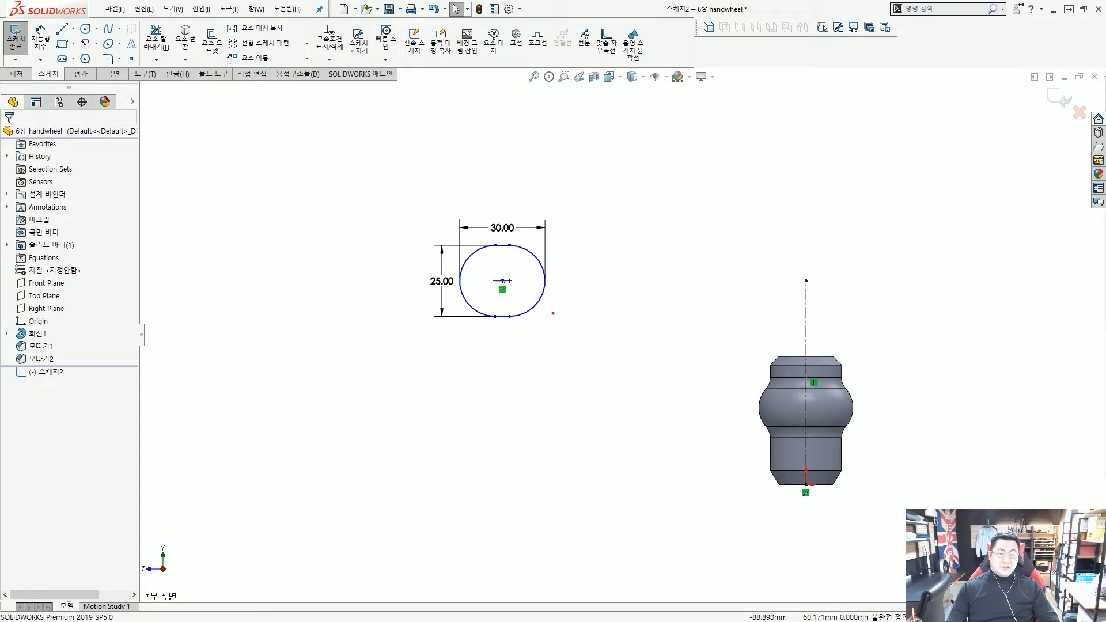
mouse_move(562, 334)
left_mouse_down()
mouse_move(518, 339)
mouse_move(527, 295)
left_mouse_up()
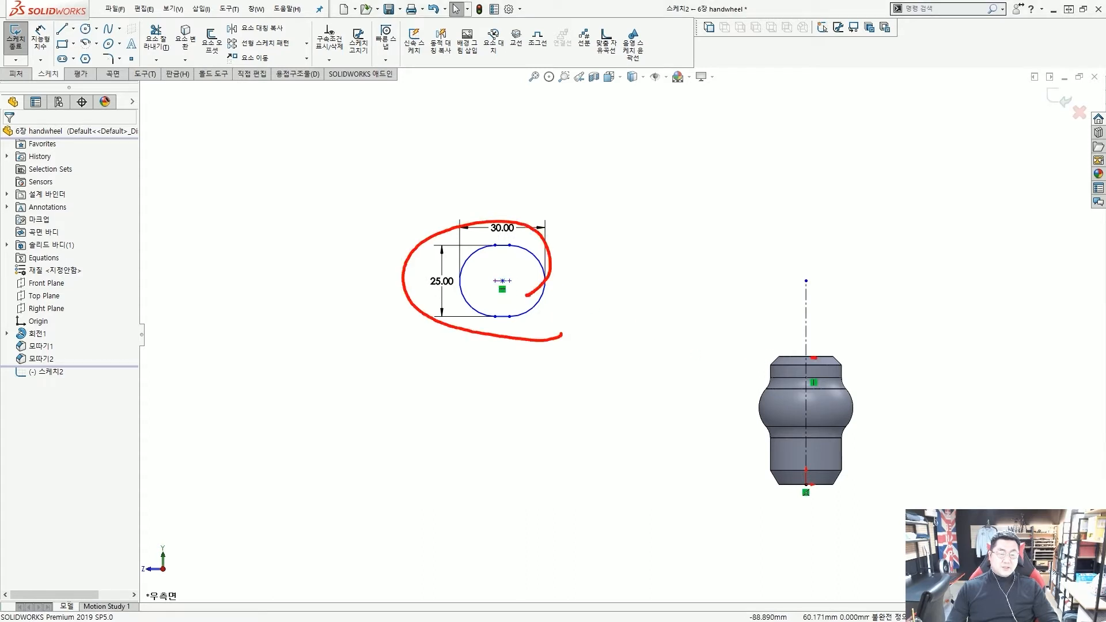
mouse_move(740, 359)
left_mouse_down()
mouse_move(694, 368)
mouse_move(539, 314)
mouse_move(614, 288)
left_mouse_up()
key("Escape")
scroll(684, 343, "up", 3)
scroll(751, 372, "down", 5)
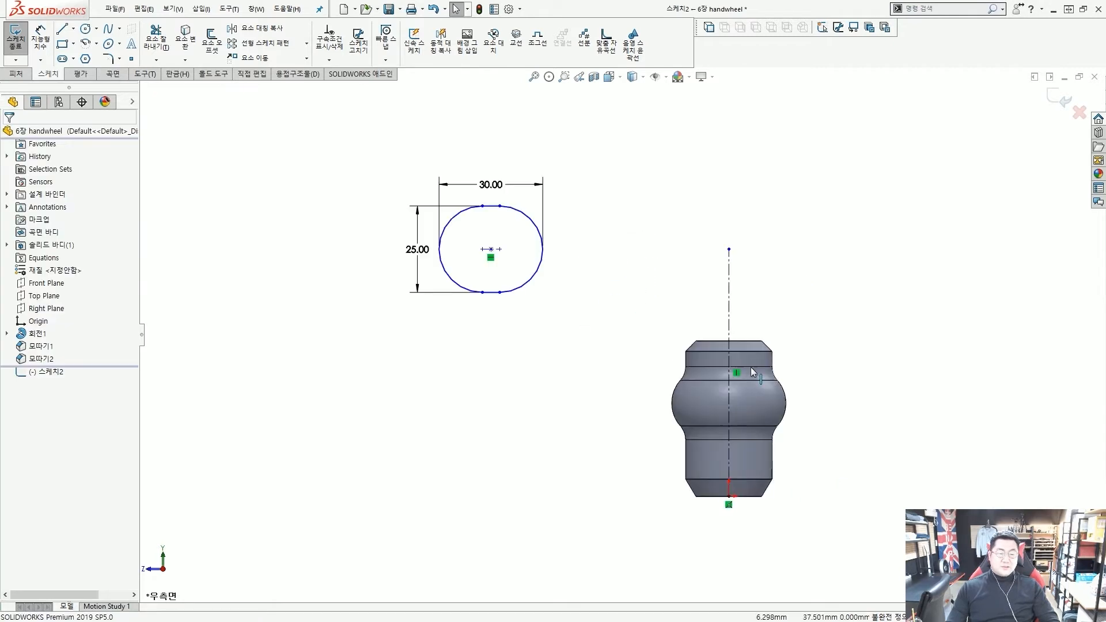
scroll(751, 367, "down", 1)
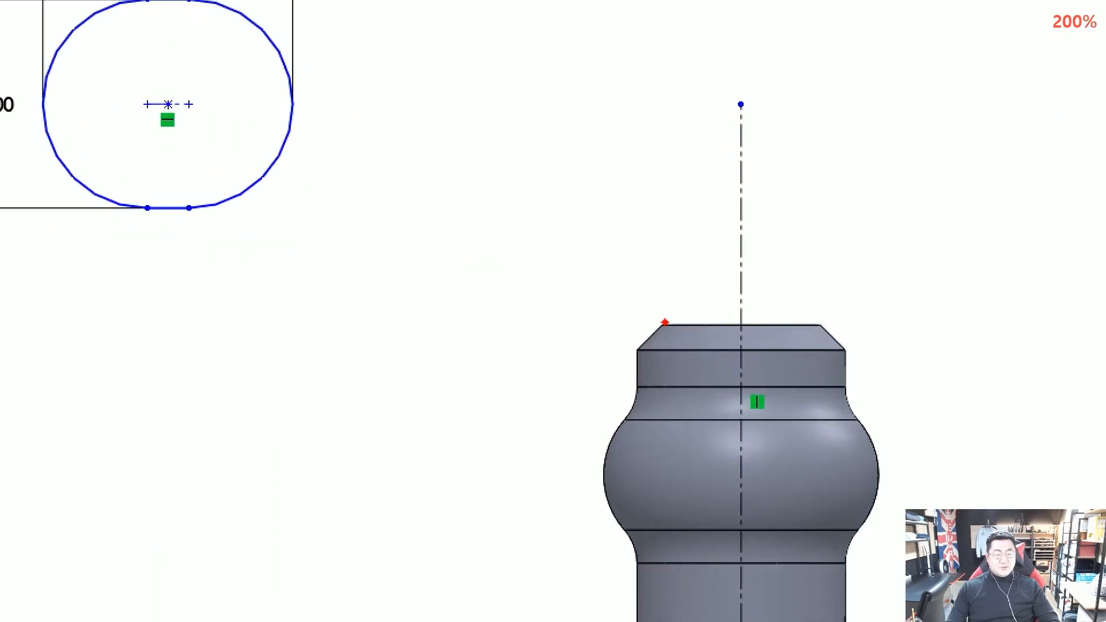
left_click_drag(680, 333, 750, 330)
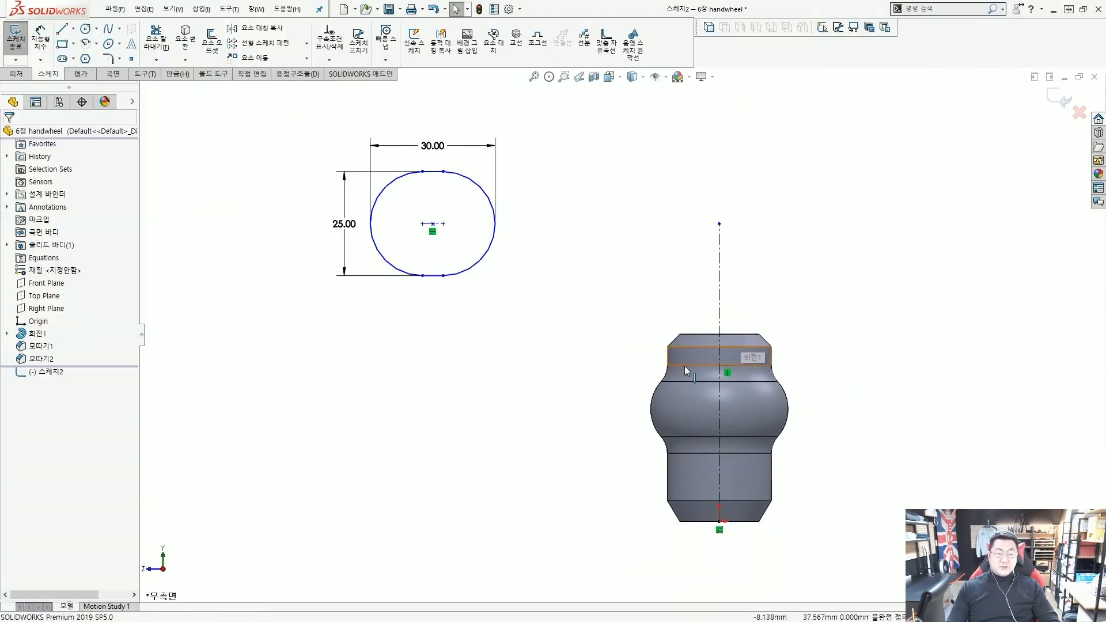
scroll(684, 367, "down", 3)
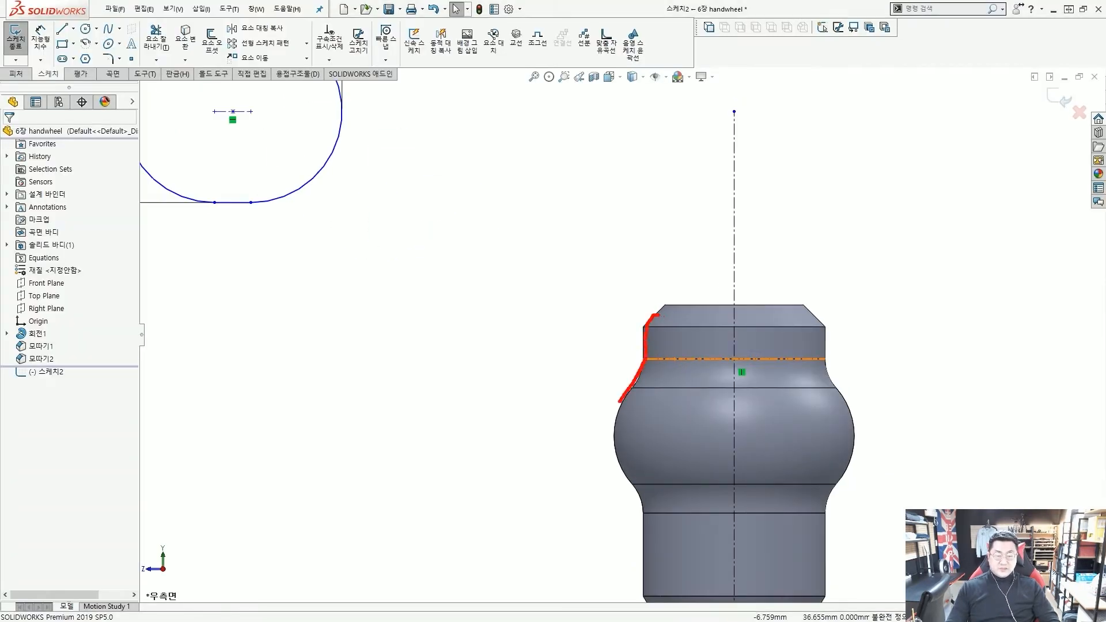
left_click_drag(642, 582, 654, 588)
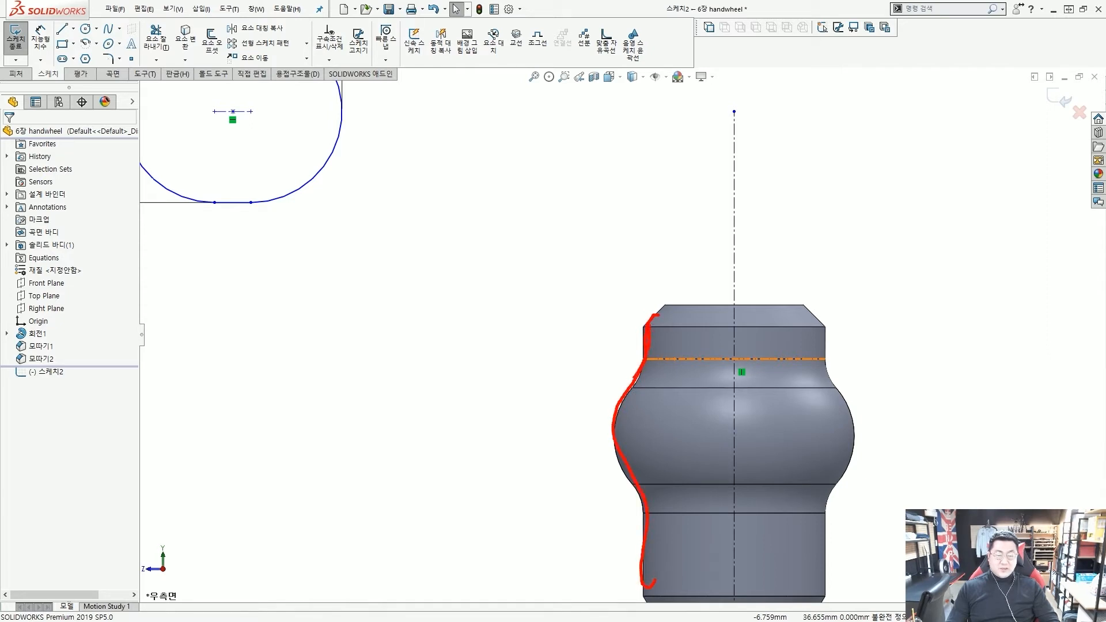
left_click_drag(634, 377, 620, 468)
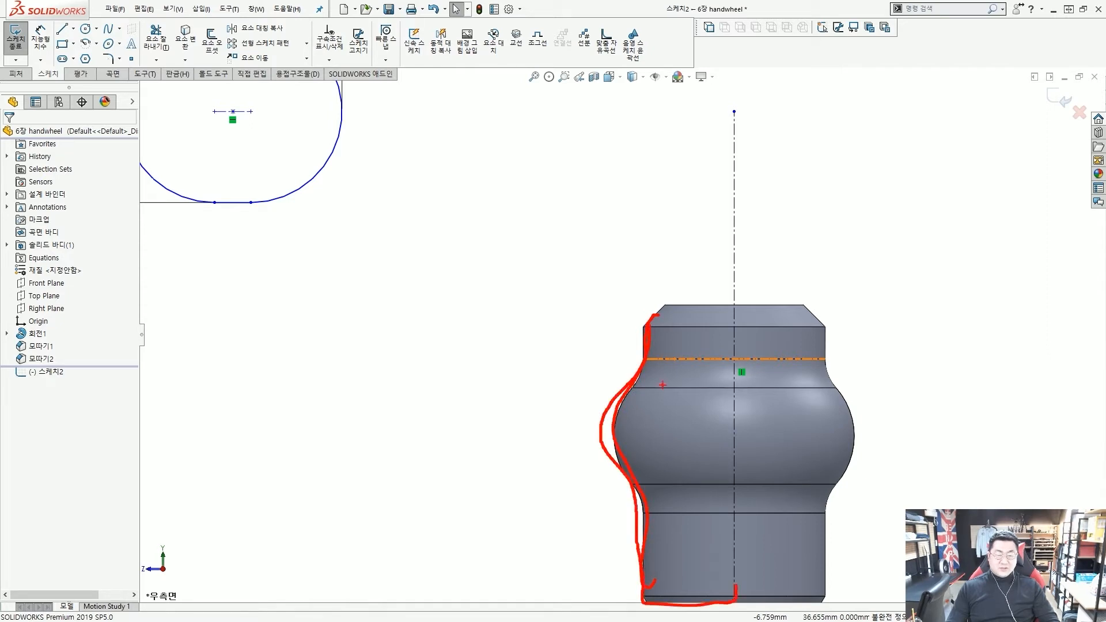
key("Escape")
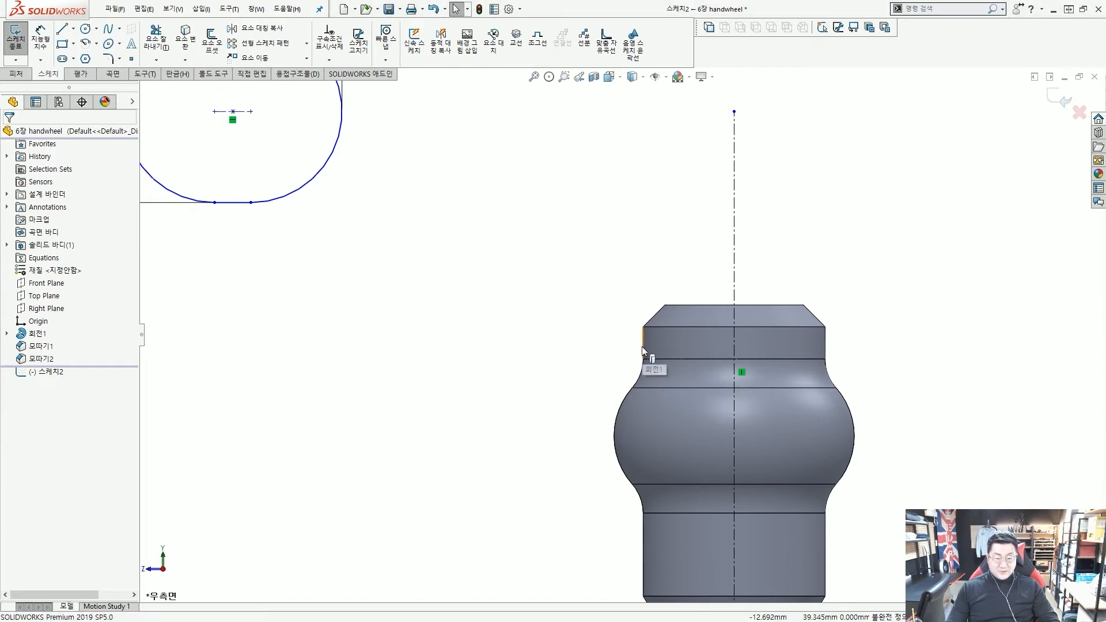
left_click_drag(628, 363, 641, 353)
left_click_drag(599, 414, 630, 384)
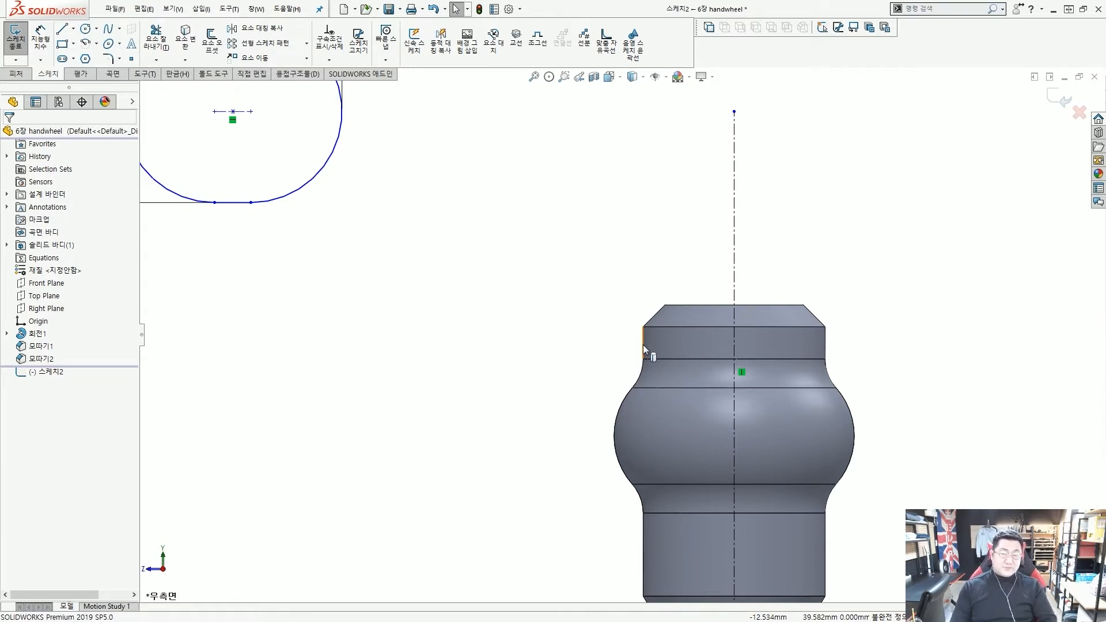
scroll(653, 328, "up", 5)
scroll(672, 333, "down", 1)
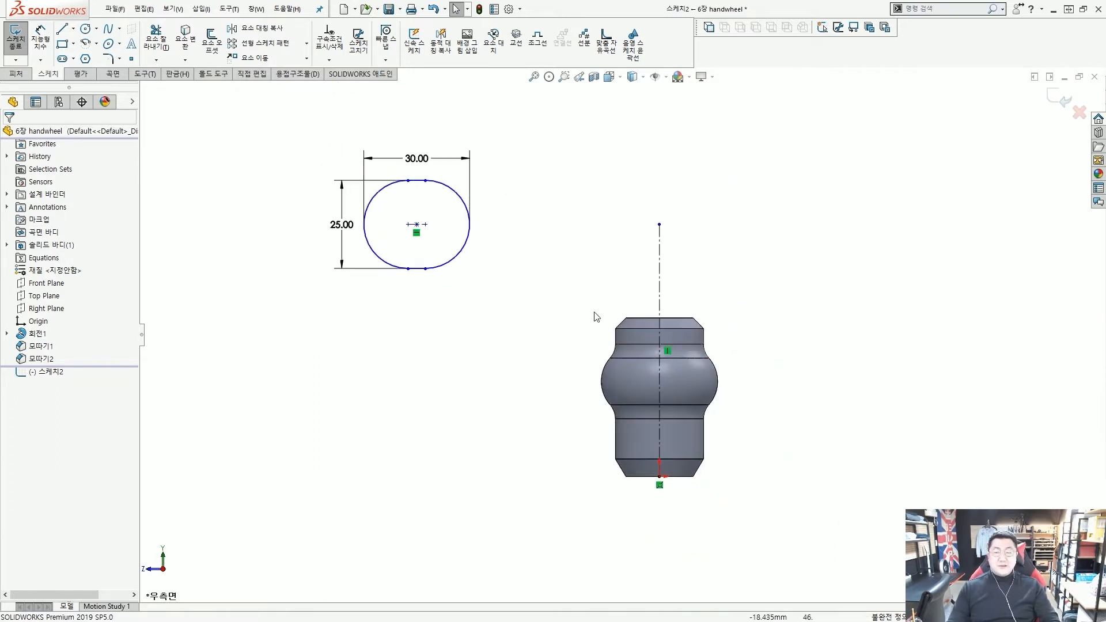
Dimension the slot centre 6 mm below the part's top edge
left_click(41, 41)
scroll(513, 286, "down", 1)
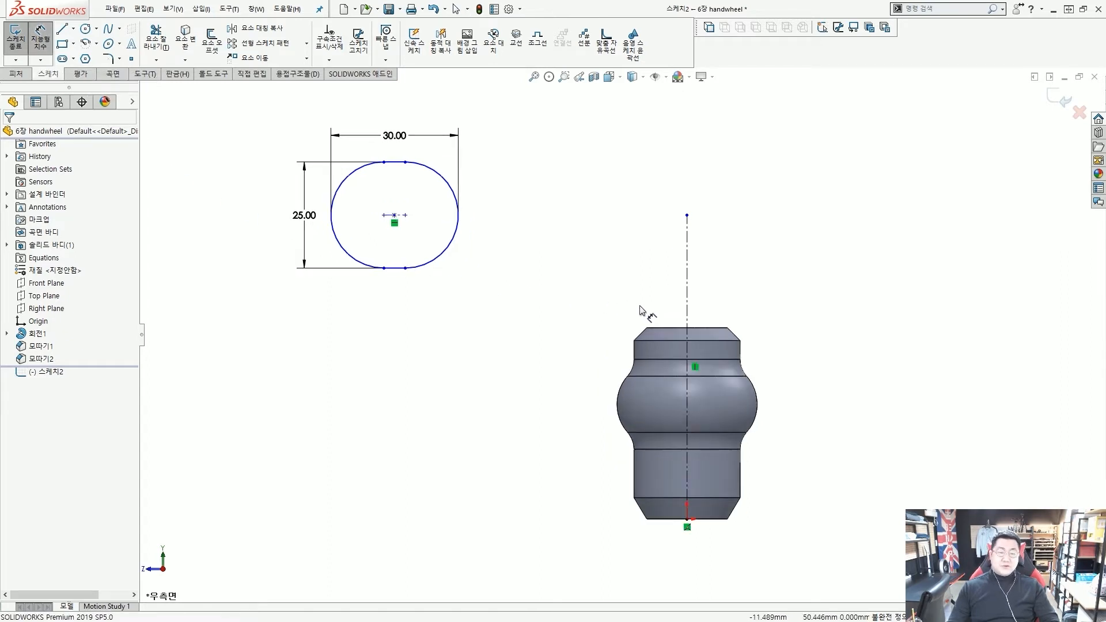
left_click(680, 328)
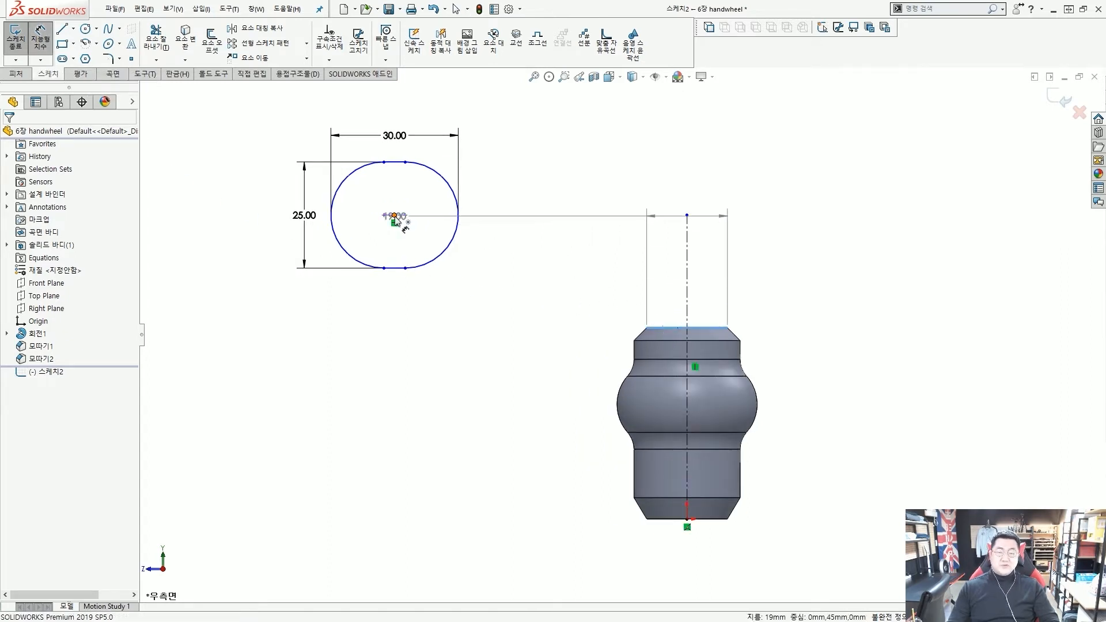
left_click(394, 216)
left_click(545, 280)
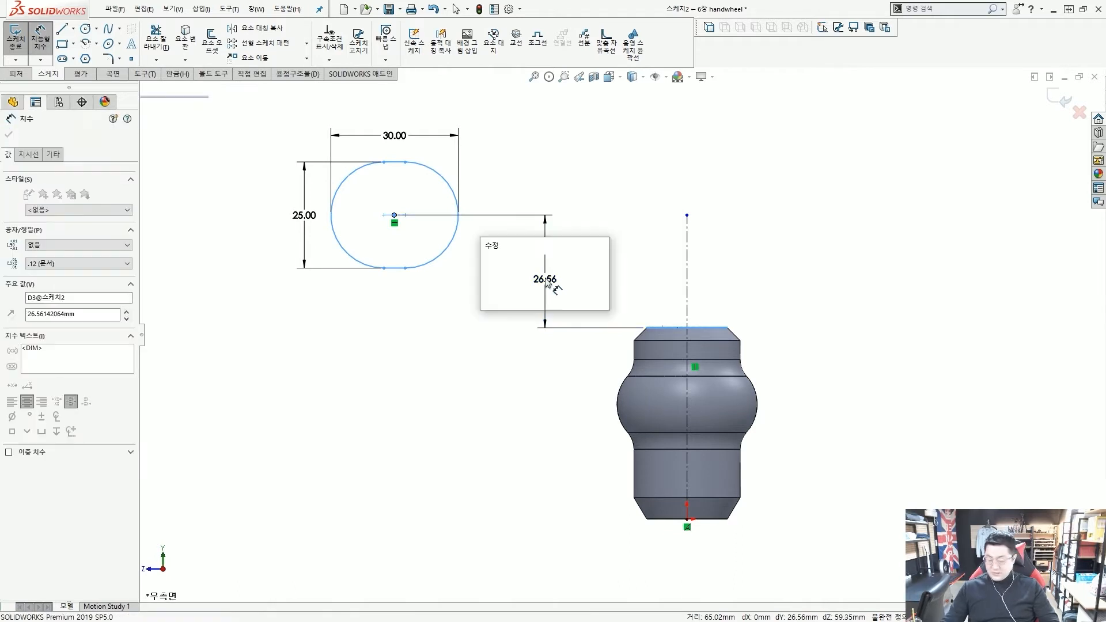
type("6")
key("Return")
scroll(562, 288, "up", 2)
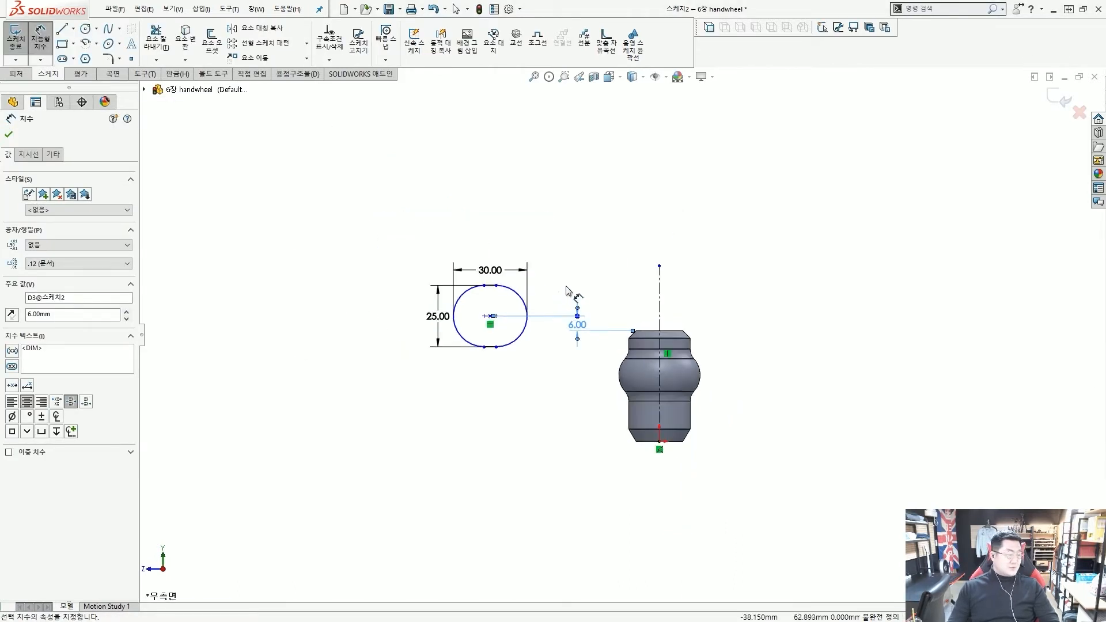
scroll(579, 368, "up", 1)
scroll(582, 372, "down", 3)
scroll(616, 322, "up", 3)
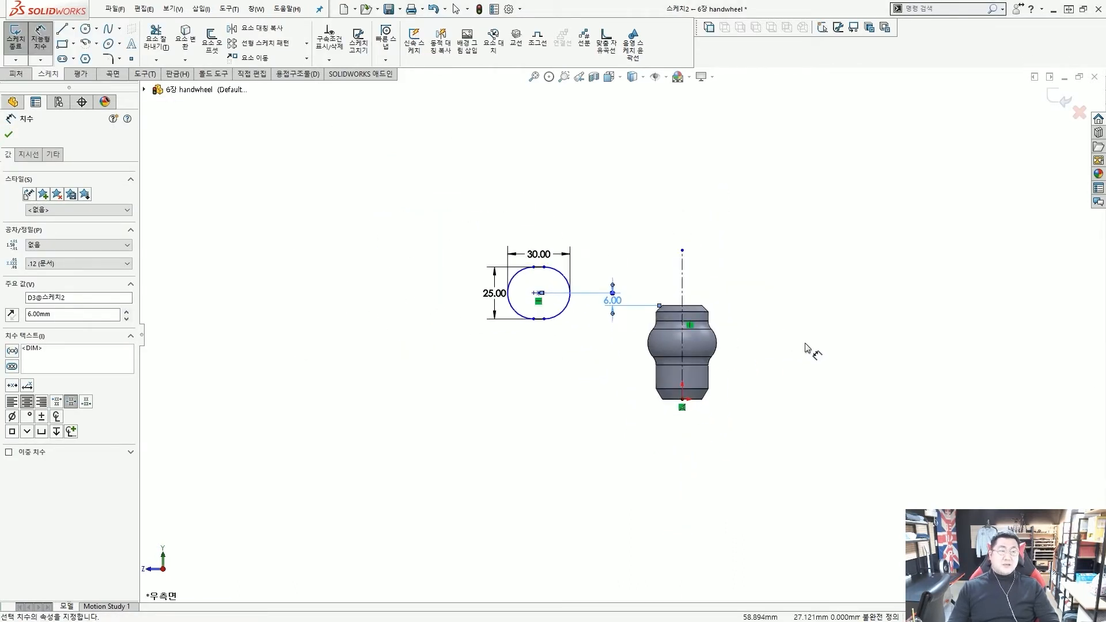
scroll(804, 346, "down", 2)
scroll(688, 337, "up", 2)
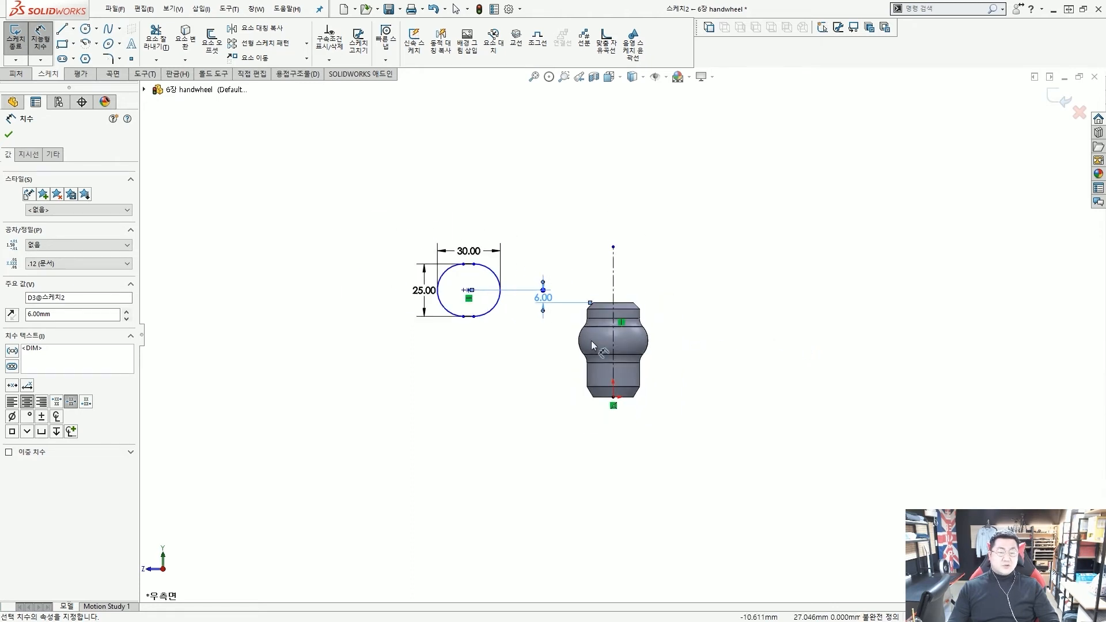
scroll(556, 344, "down", 2)
scroll(552, 346, "down", 2)
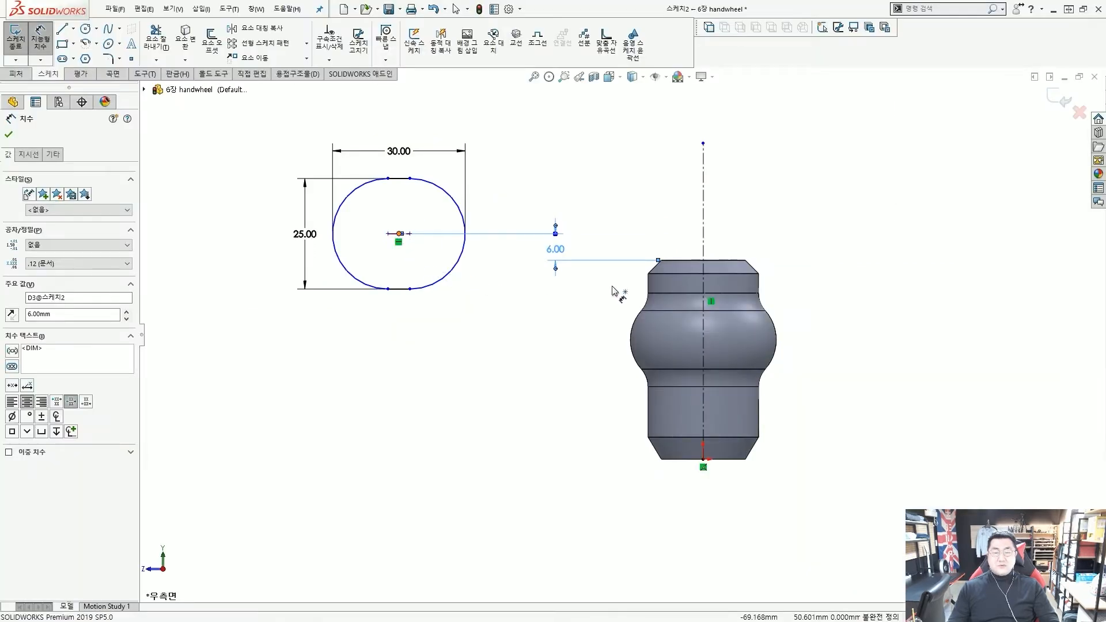
Dimension the slot centre to the centreline as a 170 mm diameter, then fit the view
left_click(399, 233)
left_click(703, 237)
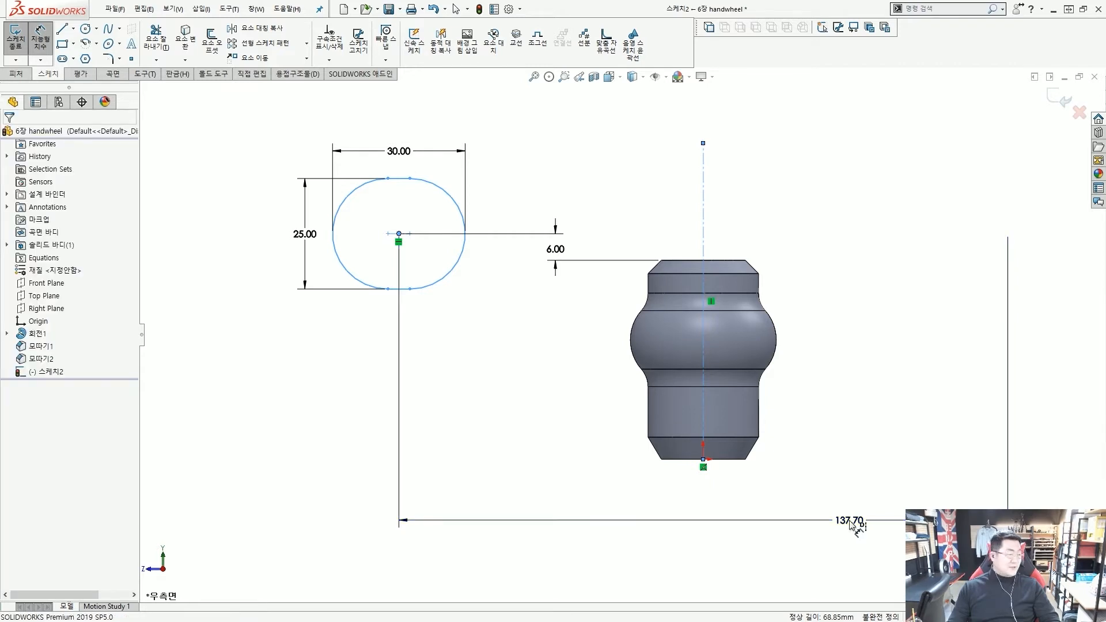
left_click(851, 523)
type("170")
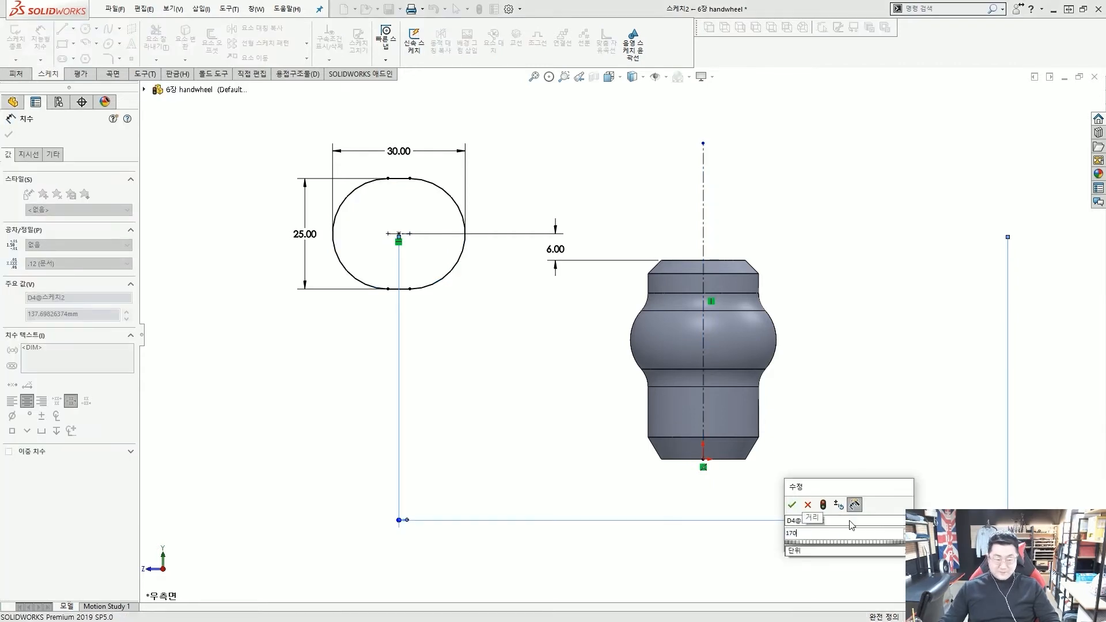
key("Return")
key("f")
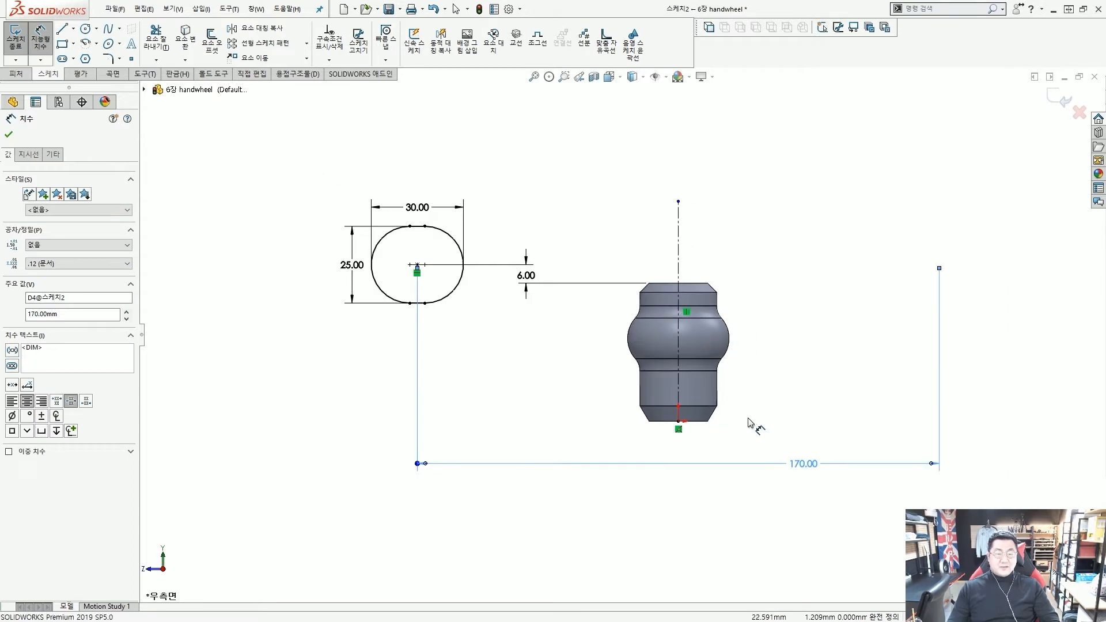
key("Escape")
scroll(703, 388, "up", 2)
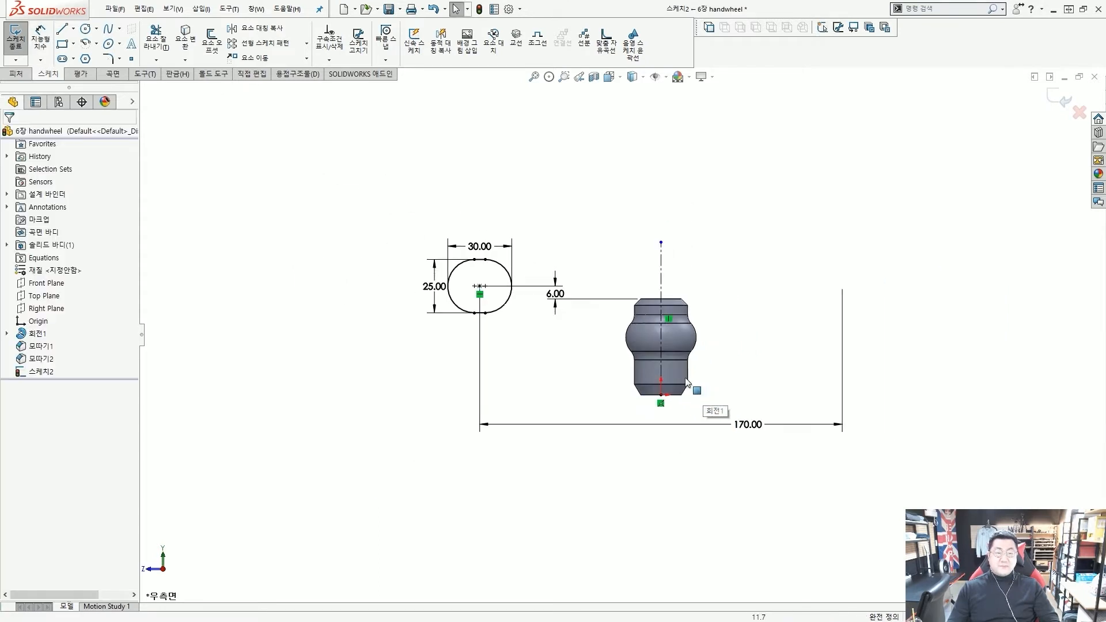
scroll(686, 381, "down", 1)
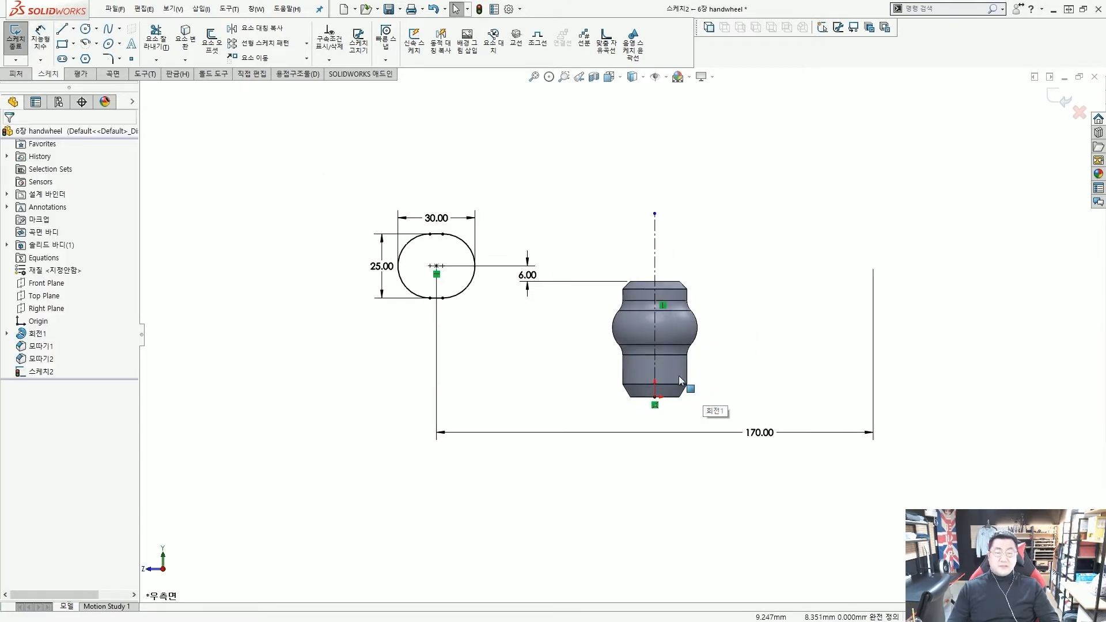
Start a 360° Revolved Boss/Base of the slot about the vertical centreline
left_click(17, 75)
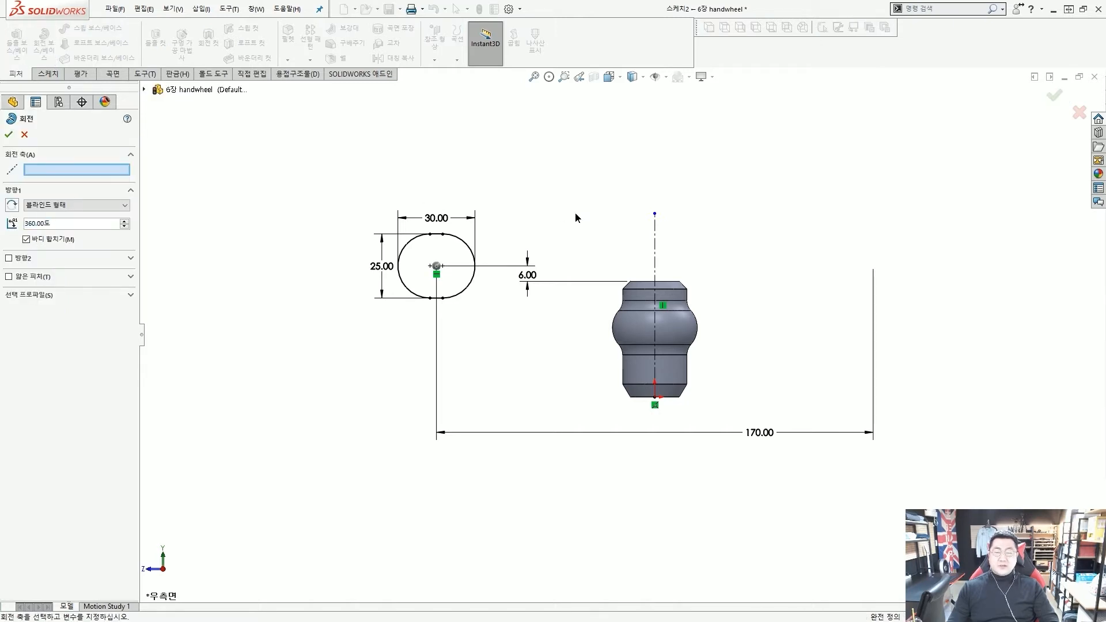
middle_click_drag(575, 212, 564, 221)
scroll(564, 220, "down", 1)
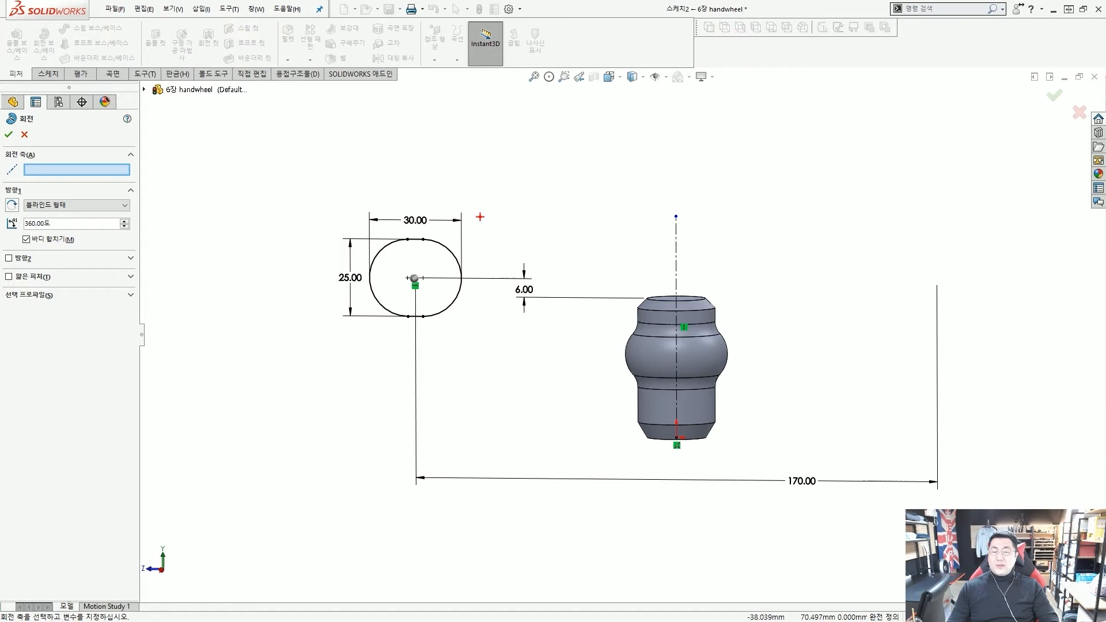
mouse_move(422, 284)
left_mouse_down()
mouse_move(411, 285)
mouse_move(424, 282)
left_mouse_up()
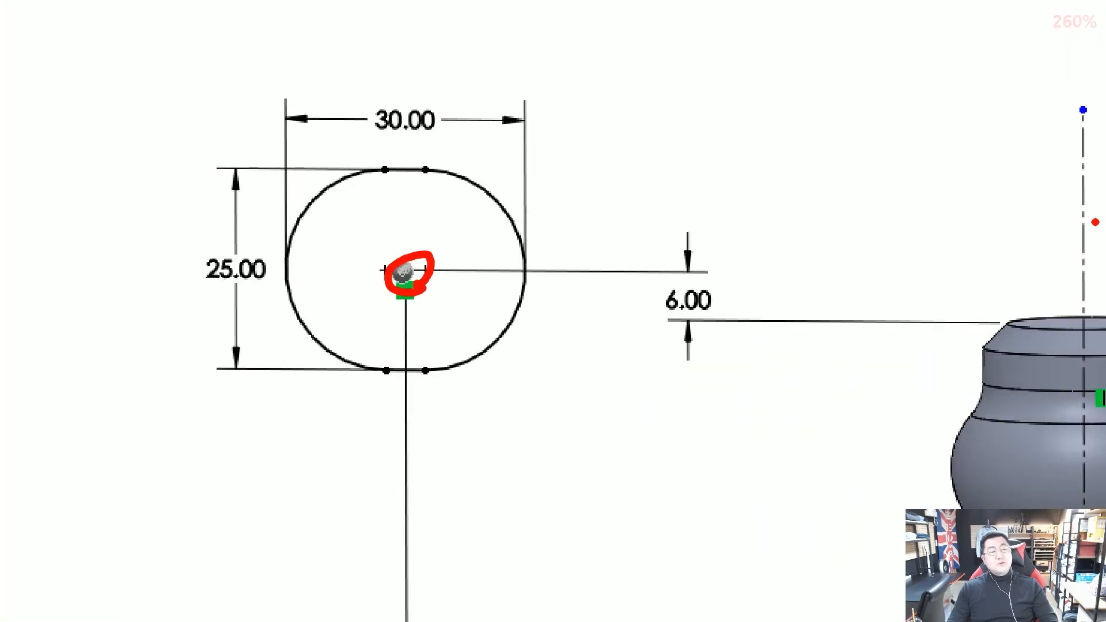
mouse_move(1095, 222)
left_mouse_down()
mouse_move(1083, 196)
mouse_move(1063, 231)
left_mouse_up()
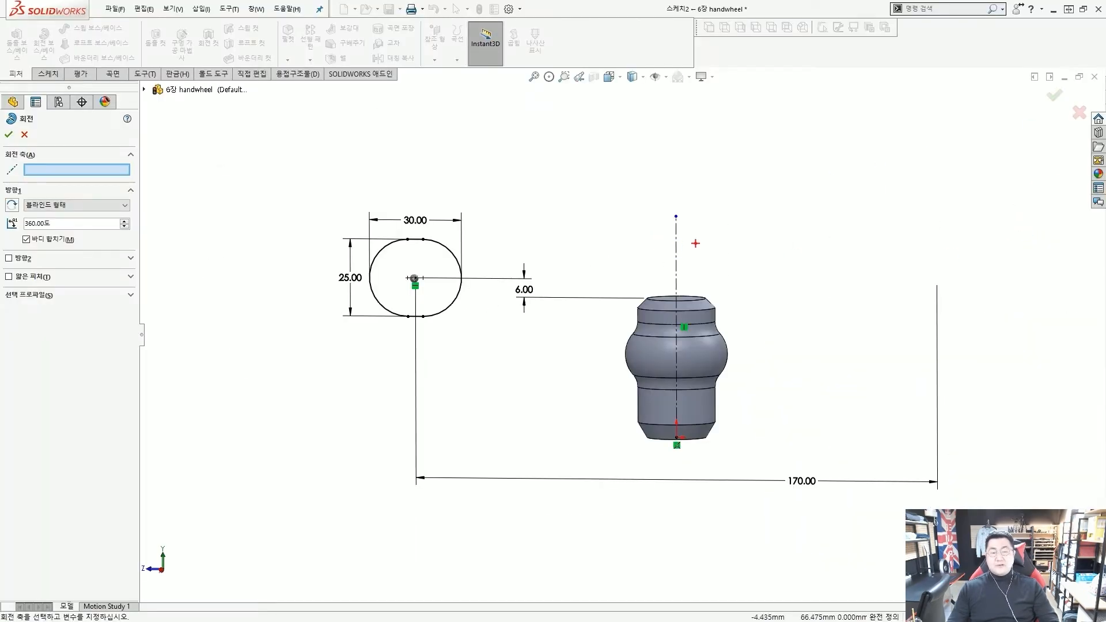
mouse_move(707, 246)
left_mouse_down()
mouse_move(683, 216)
mouse_move(124, 165)
mouse_move(172, 182)
left_mouse_up()
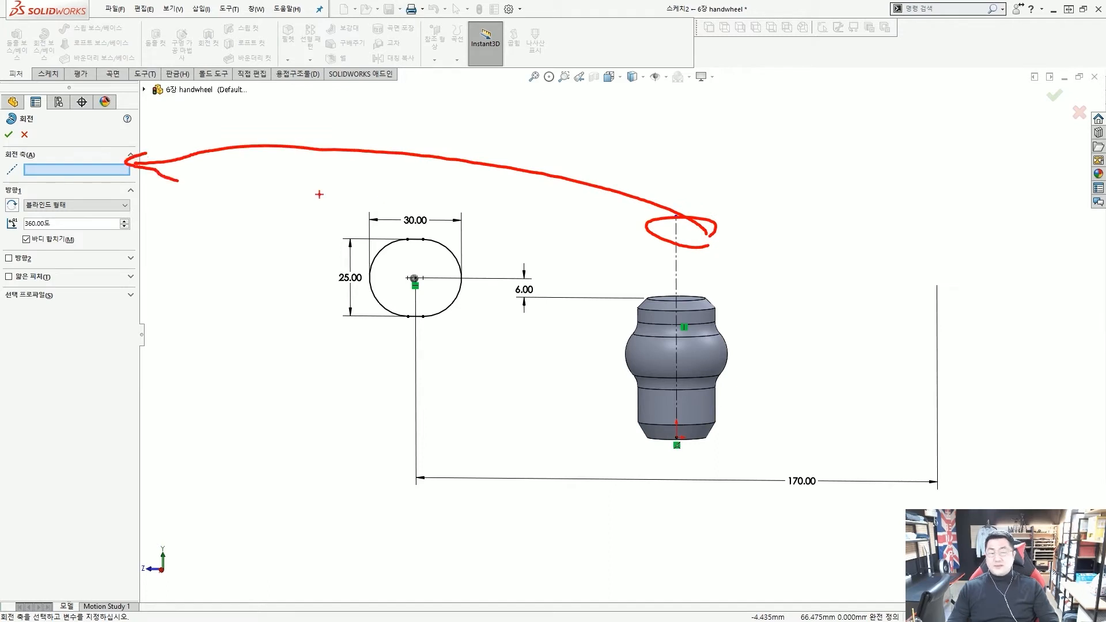
key("Escape")
left_click(676, 233)
key("ctrl+7")
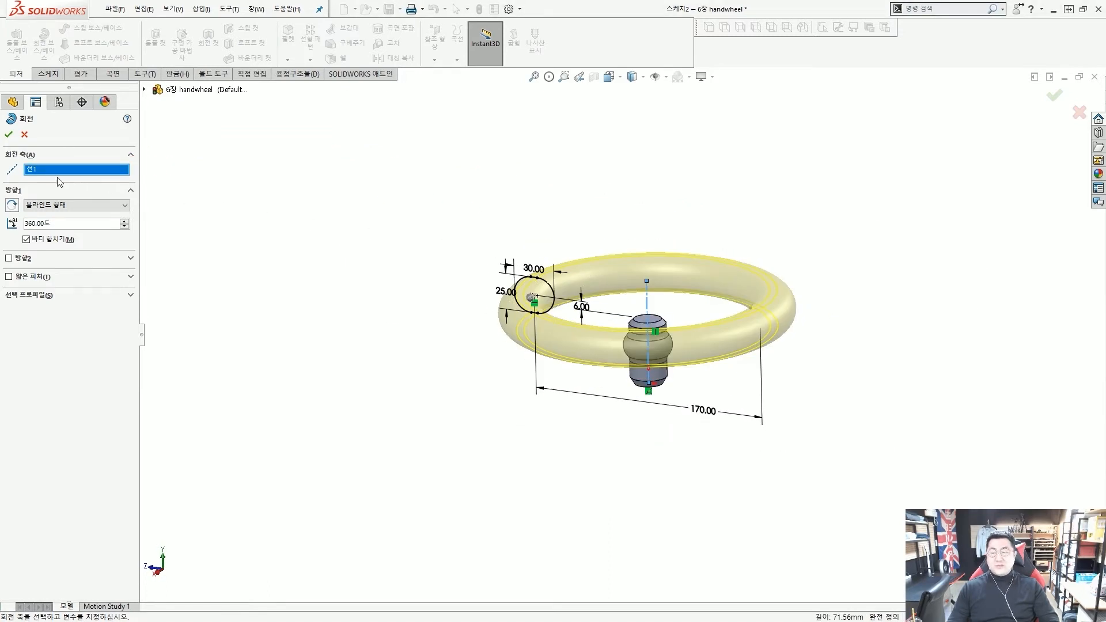
Accept the revolve to create the ring rim, then orbit to an edge-on view
left_click(9, 135)
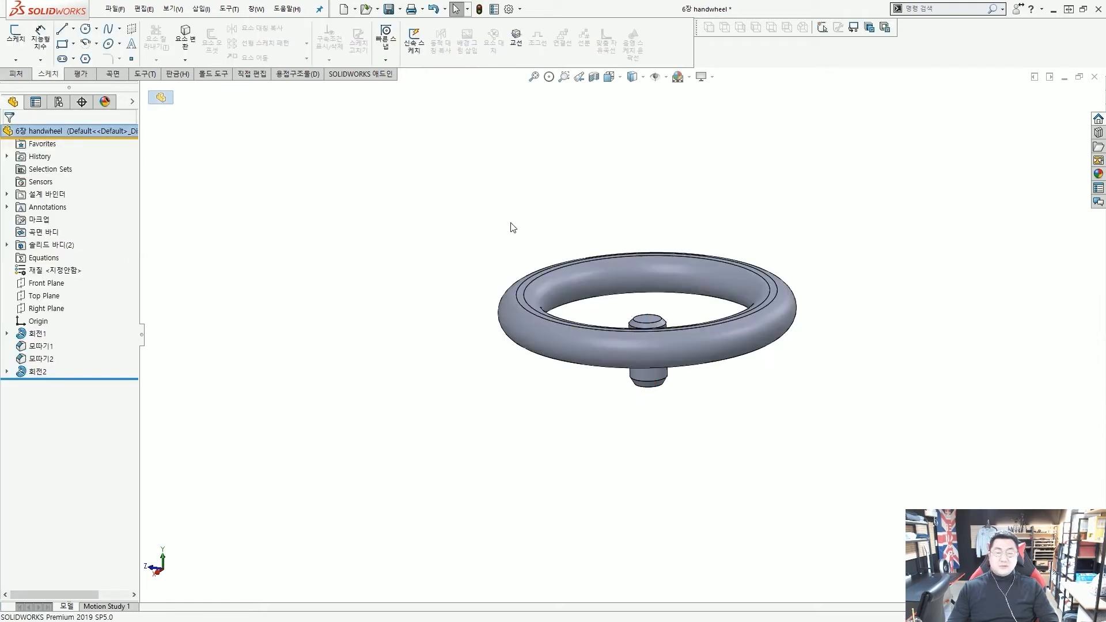
scroll(651, 305, "down", 5)
scroll(651, 305, "up", 2)
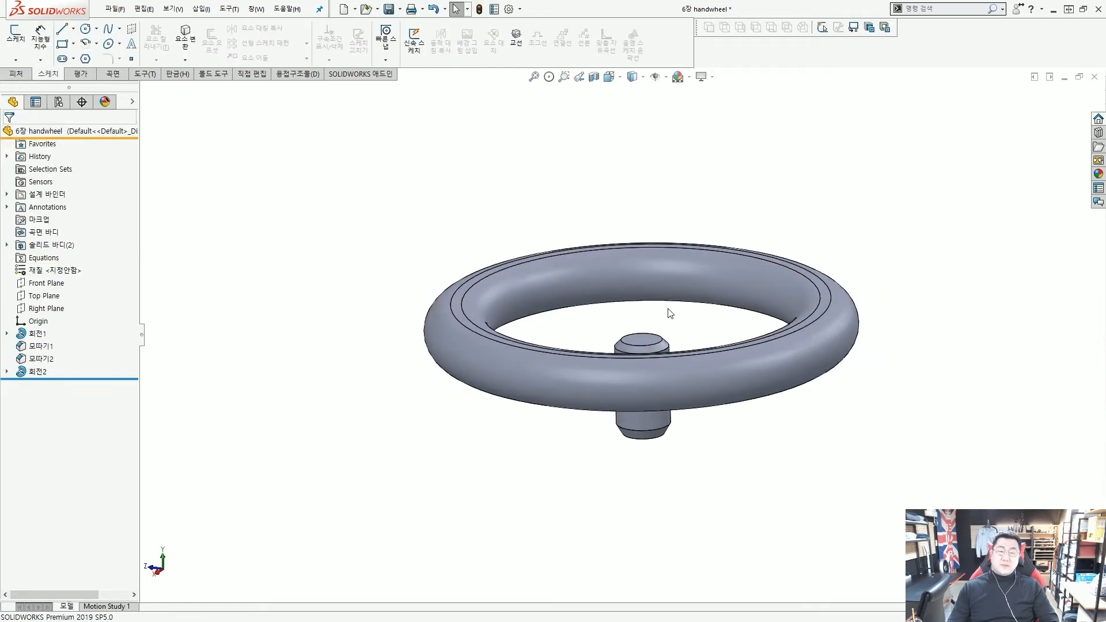
middle_click_drag(671, 313, 672, 288)
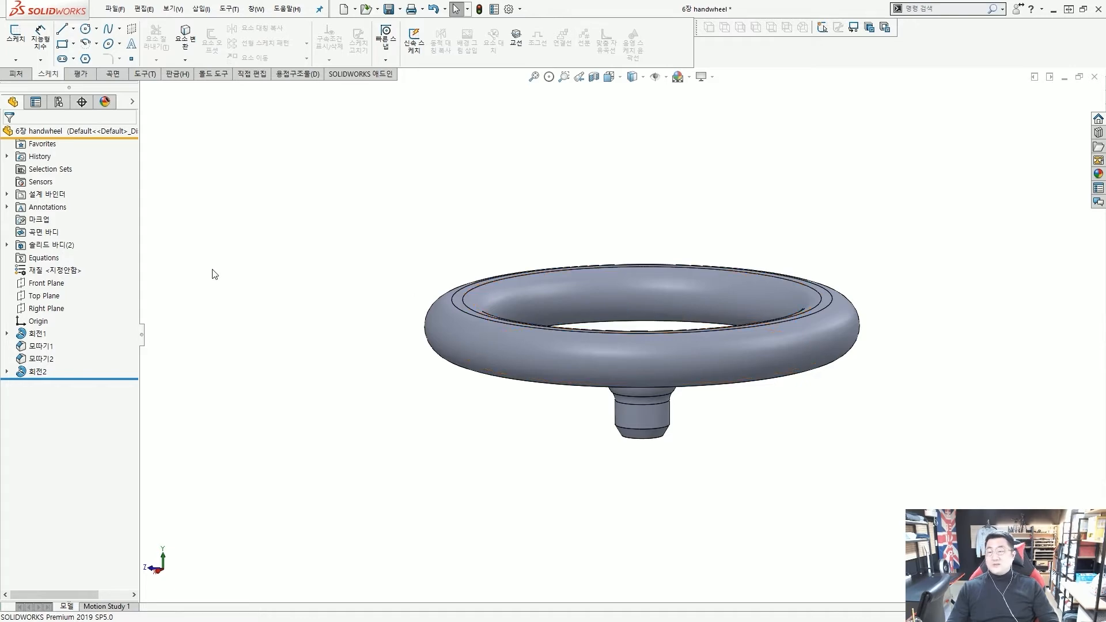
Expand Solid Bodies and highlight the hub revolve, rim revolve and 모따기1 chamfer to inspect them
left_click(7, 246)
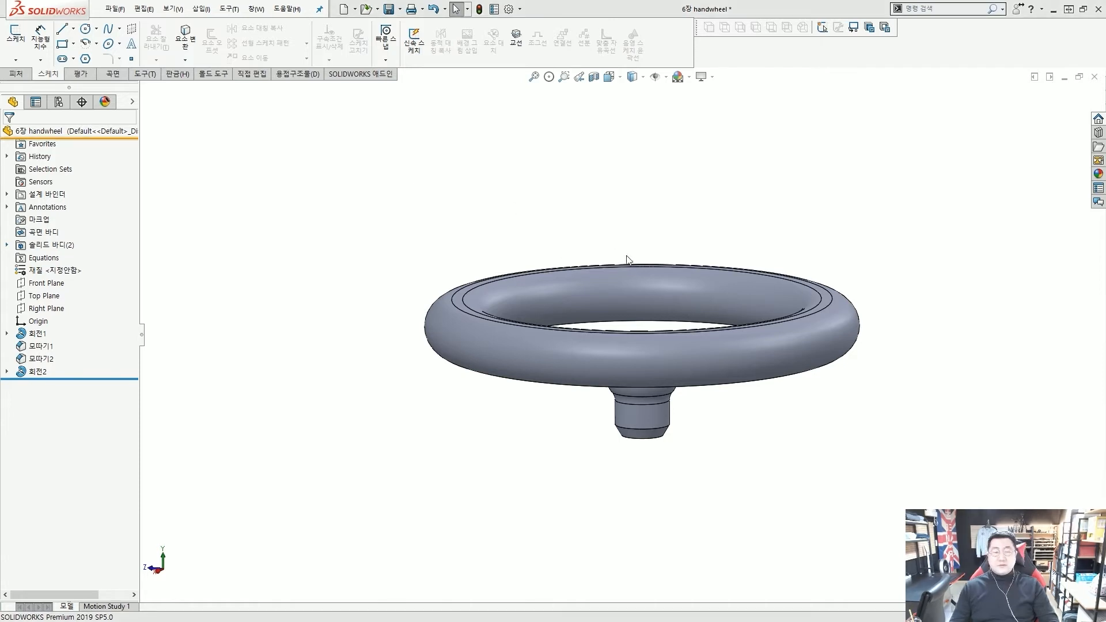
left_click(34, 334)
left_click(36, 371)
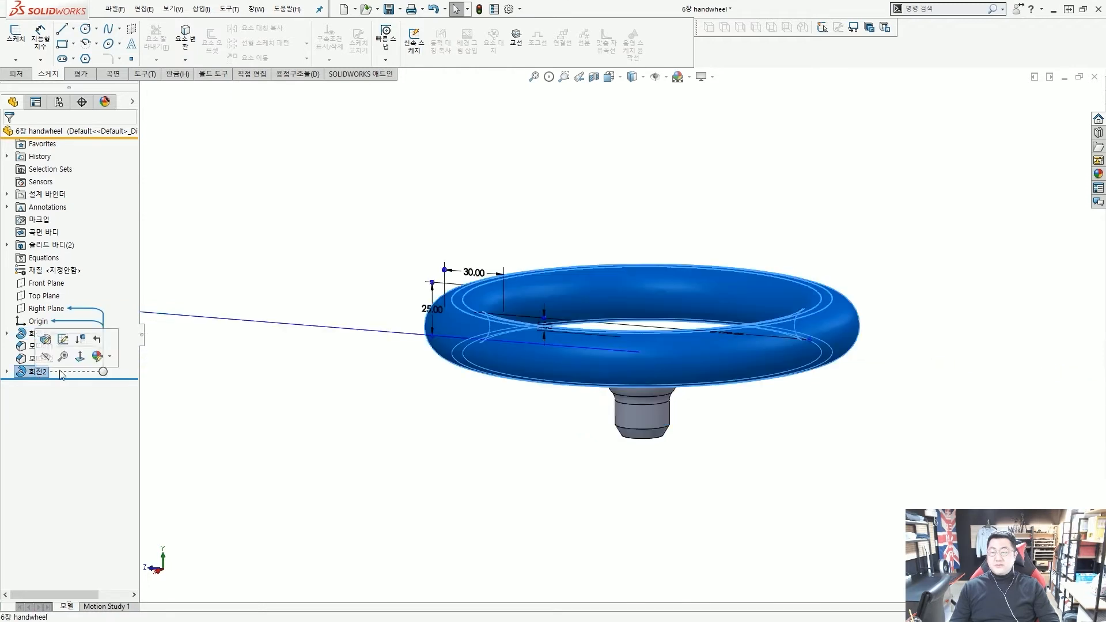
left_click(279, 370)
left_click(34, 334)
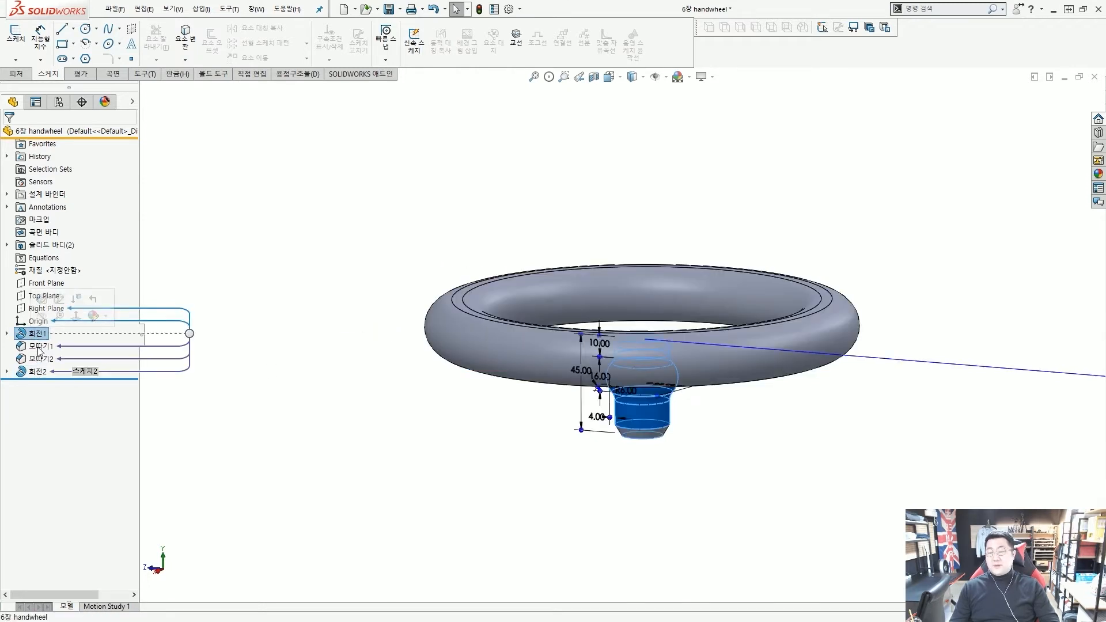
left_click(39, 346)
left_click(286, 363)
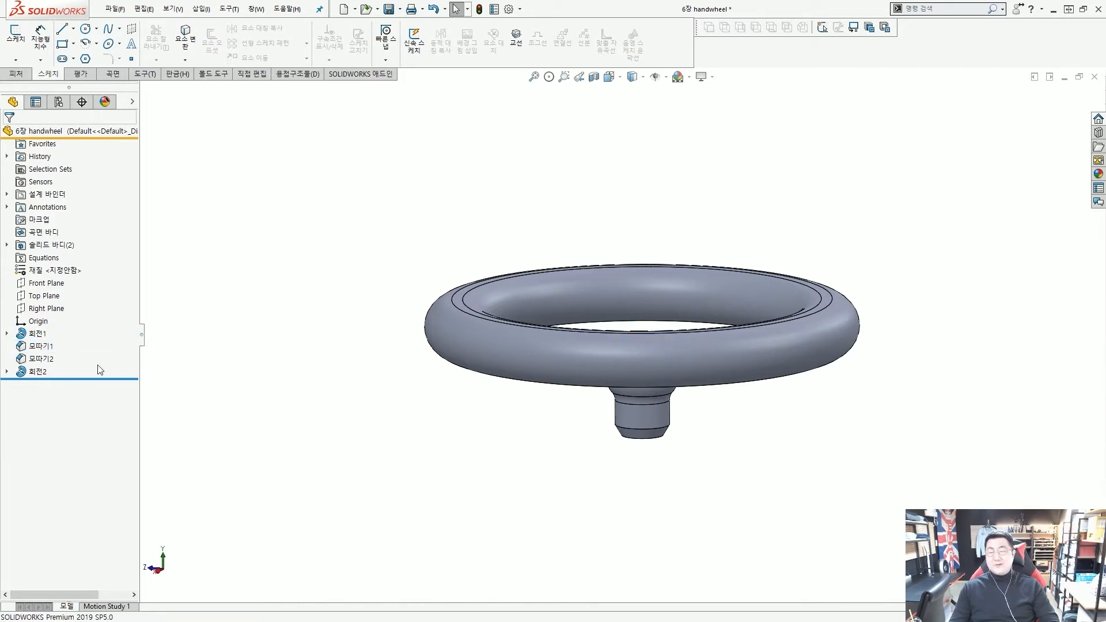
Switch to the Back view and activate the feature tree filter box
mouse_move(63, 328)
left_mouse_down()
mouse_move(75, 550)
mouse_move(90, 533)
left_mouse_up()
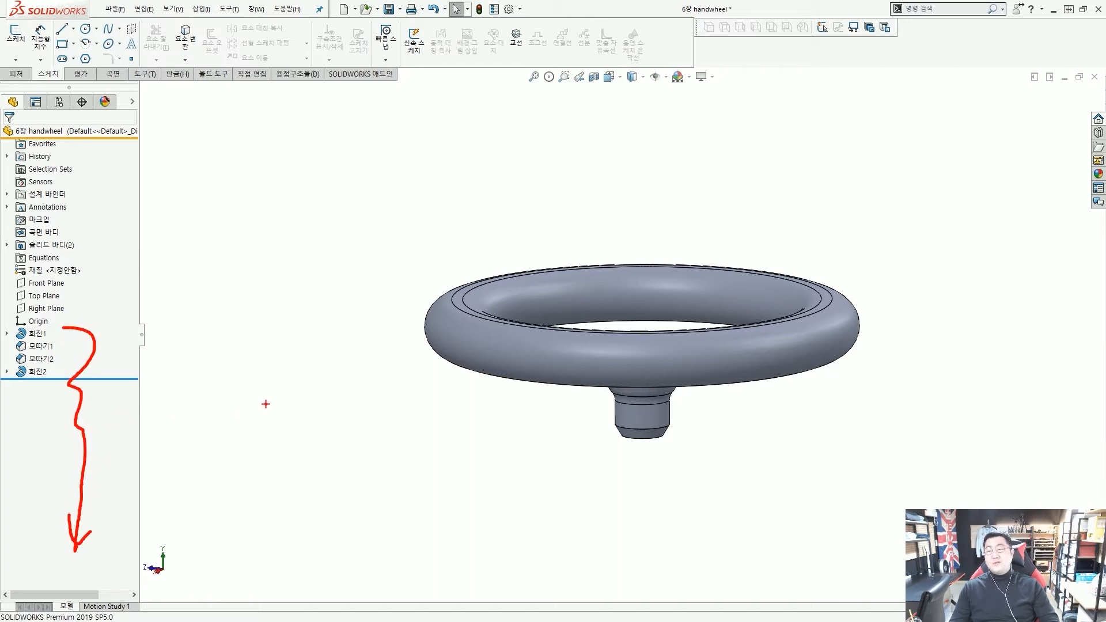
key("Escape")
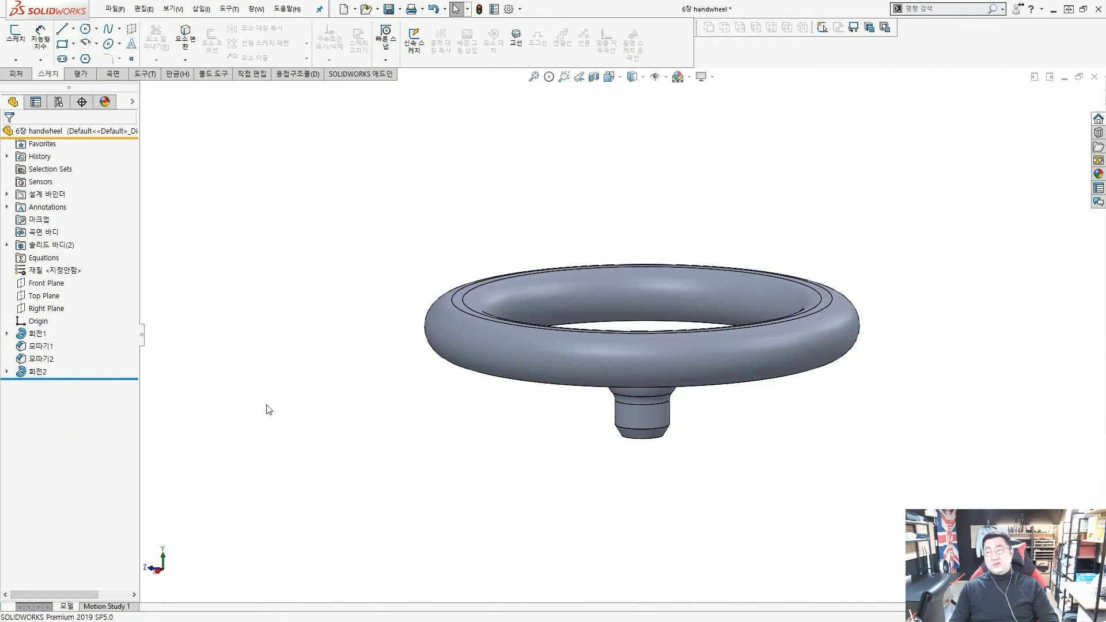
key("ctrl+2")
left_click_drag(3, 109, 144, 126, "ctrl")
left_click_drag(371, 189, 278, 148, "ctrl+shift")
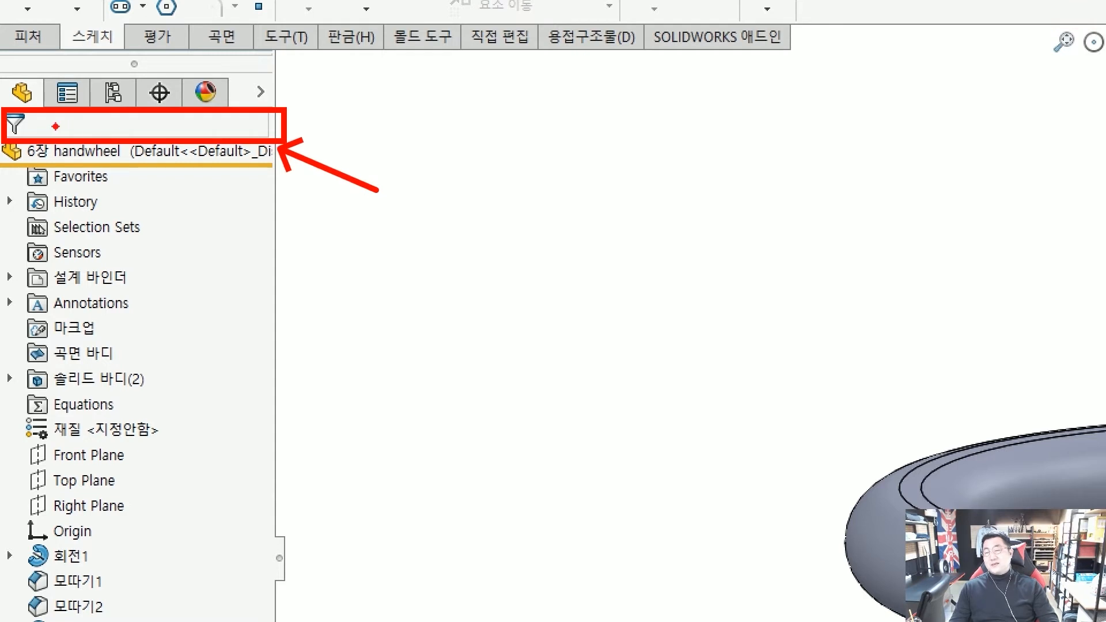
key("Escape")
left_click(77, 121)
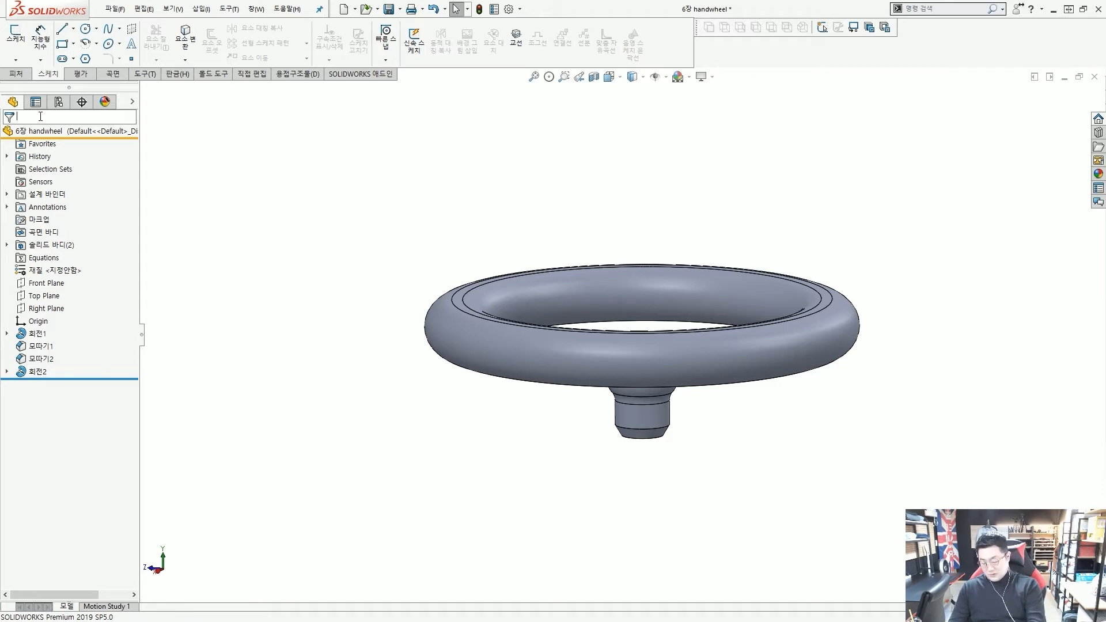
Enter 회 in the FeatureManager filter box to list only matching features
type("회")
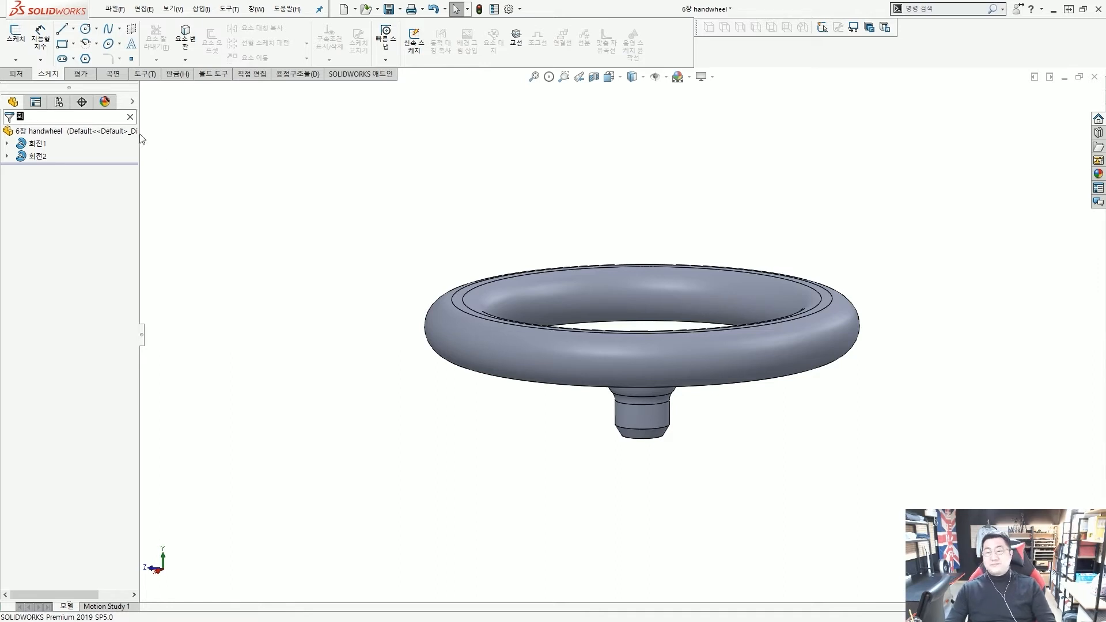
key("Return")
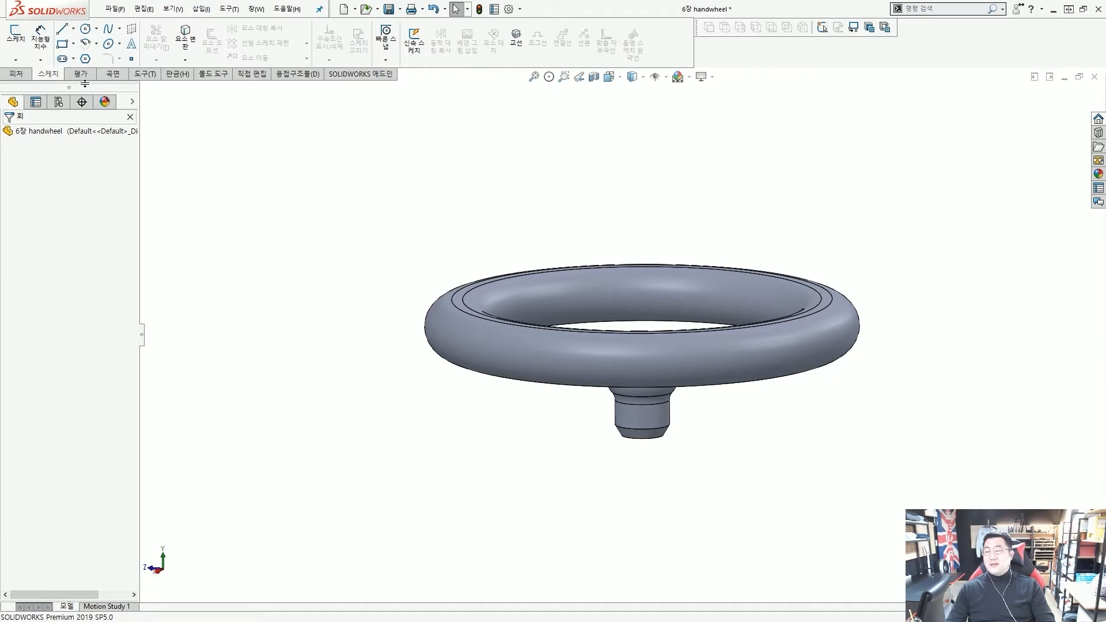
double_click(85, 84)
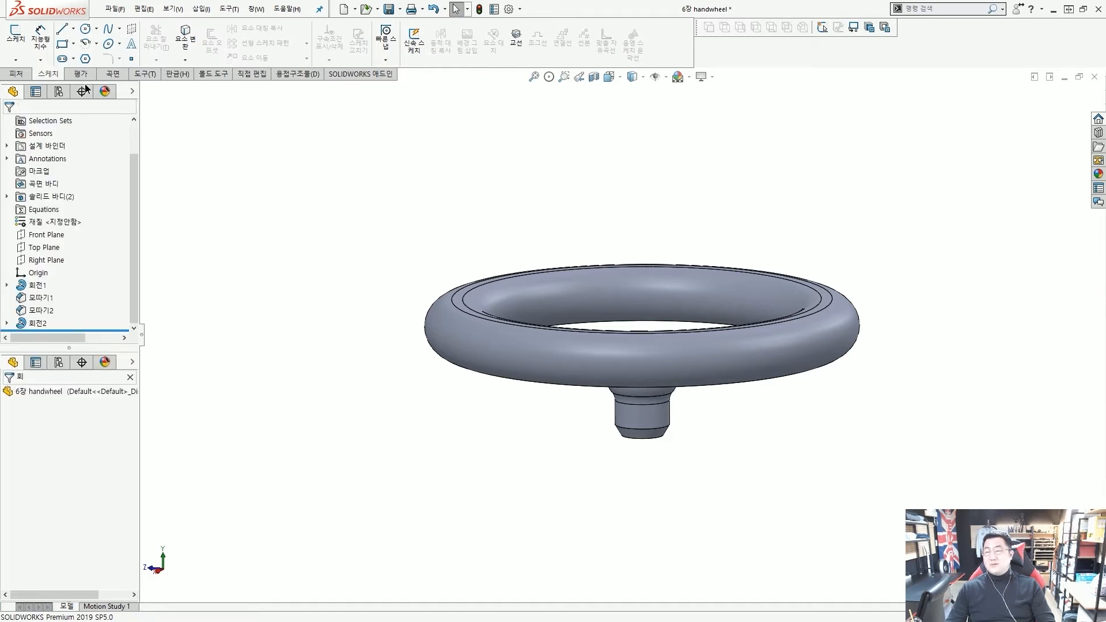
double_click(89, 347)
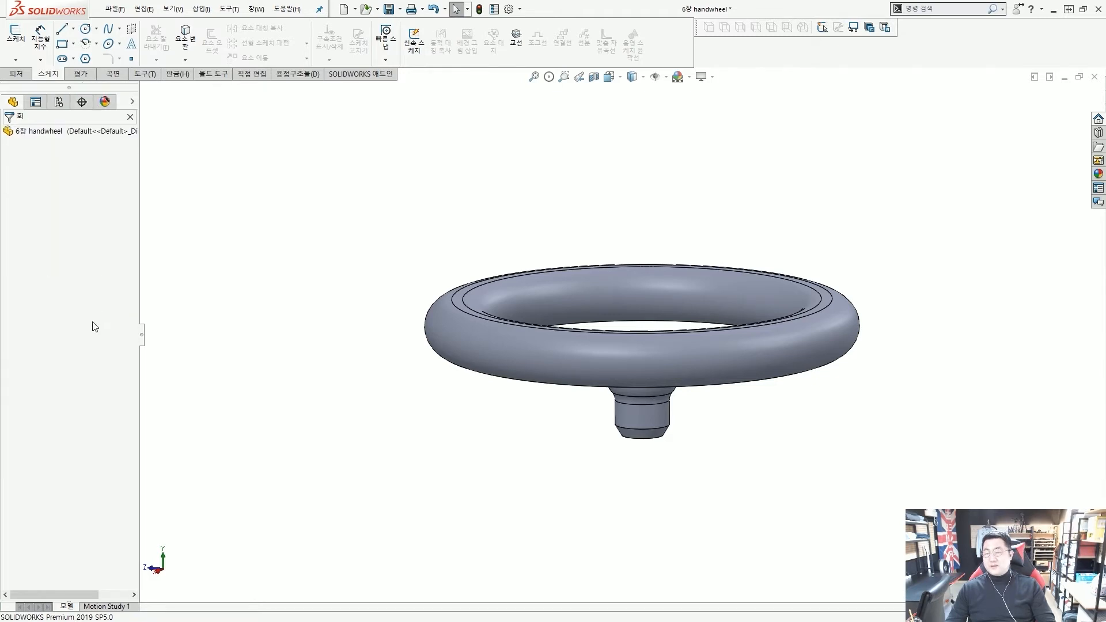
left_click_drag(92, 84, 95, 358)
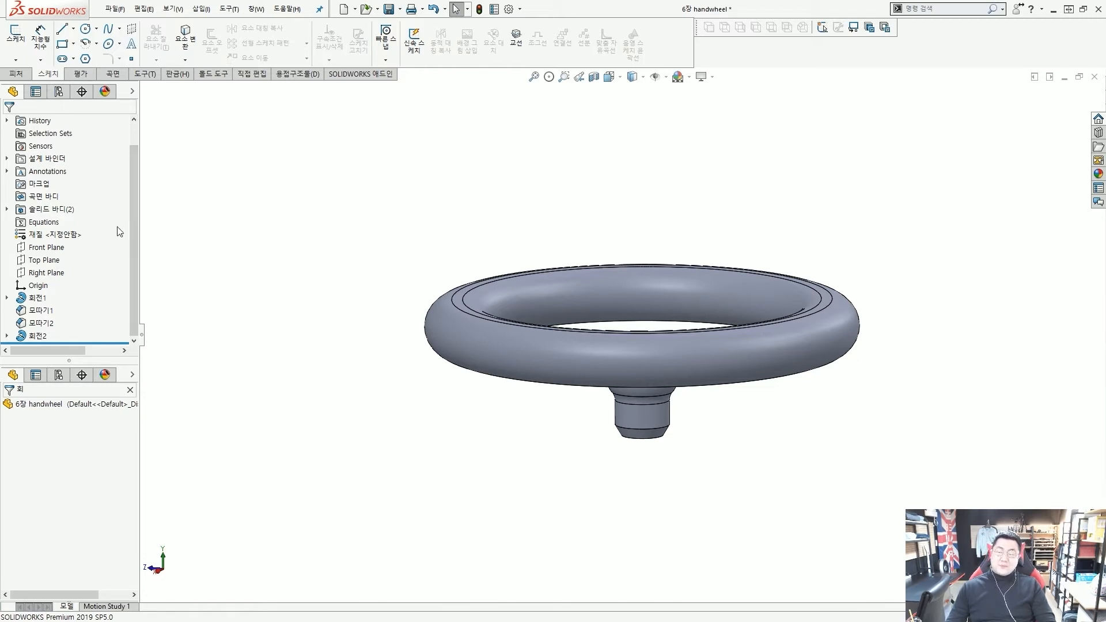
left_click(35, 92)
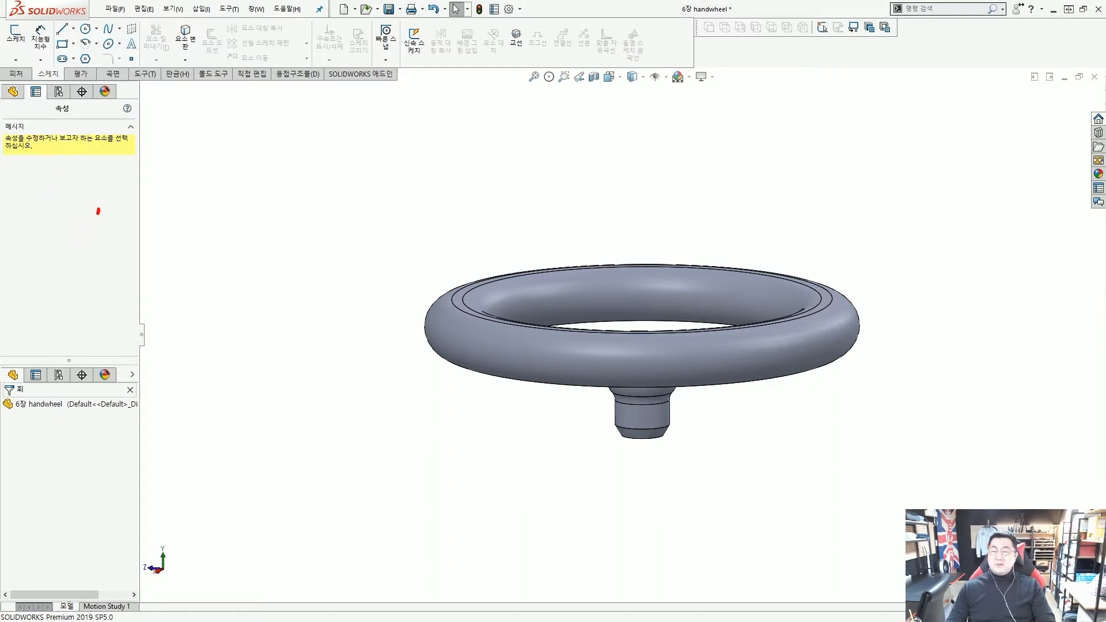
mouse_move(99, 212)
left_mouse_down()
mouse_move(21, 141)
mouse_move(101, 211)
mouse_move(91, 233)
left_mouse_up()
mouse_move(95, 129)
left_mouse_down()
mouse_move(171, 96)
mouse_move(222, 111)
mouse_move(227, 97)
left_mouse_up()
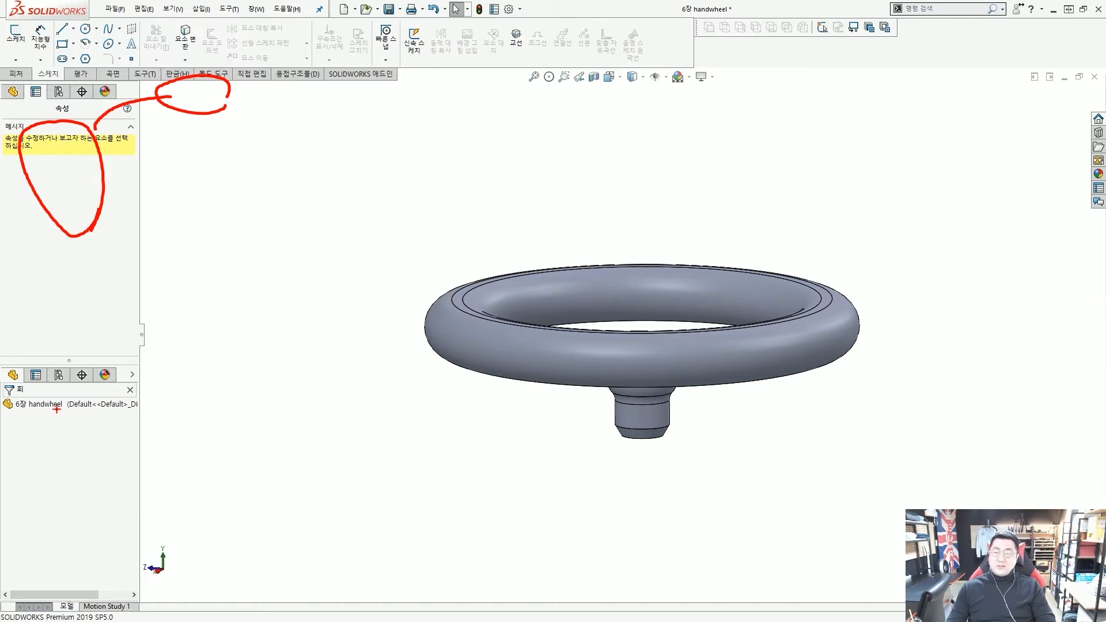
key("Escape")
left_click(58, 375)
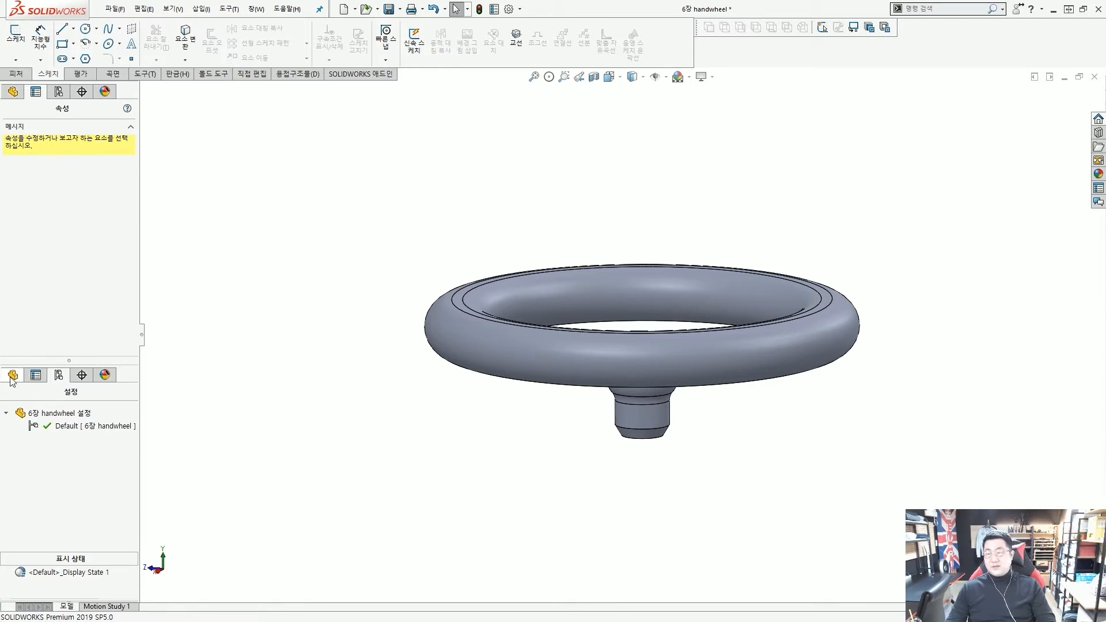
left_click(12, 95)
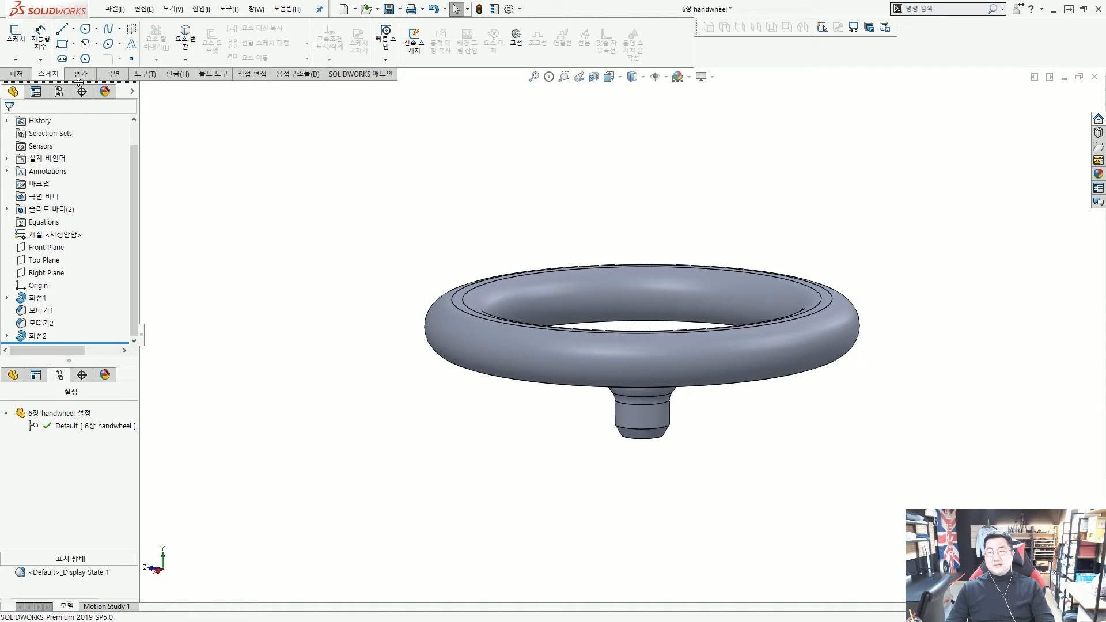
left_click_drag(78, 81, 80, 80)
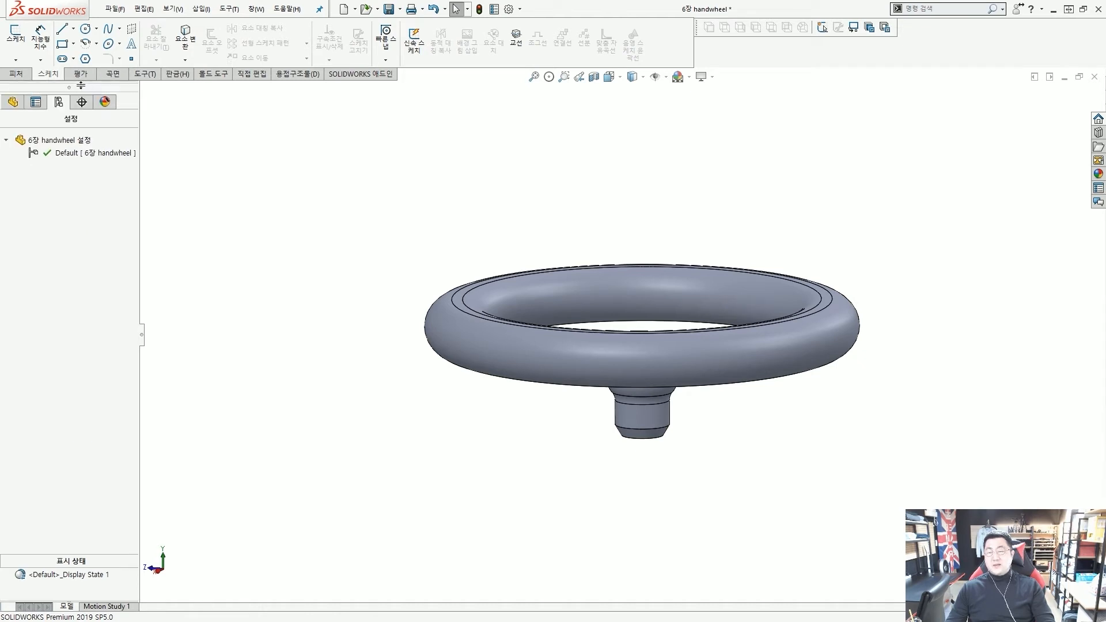
left_click(12, 102)
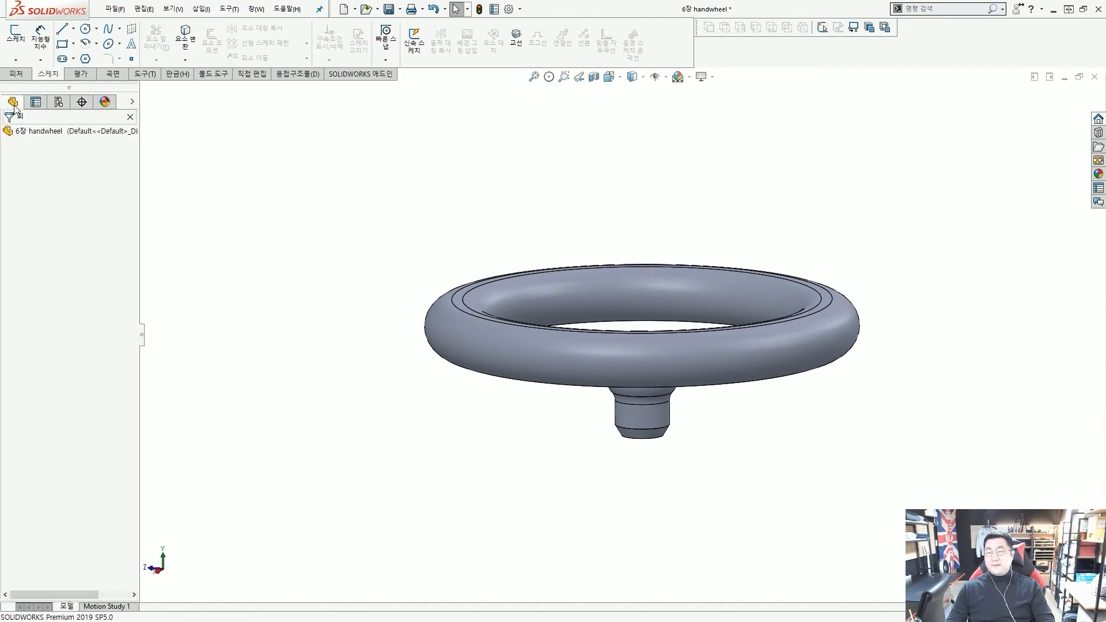
left_click(24, 116)
left_click(129, 117)
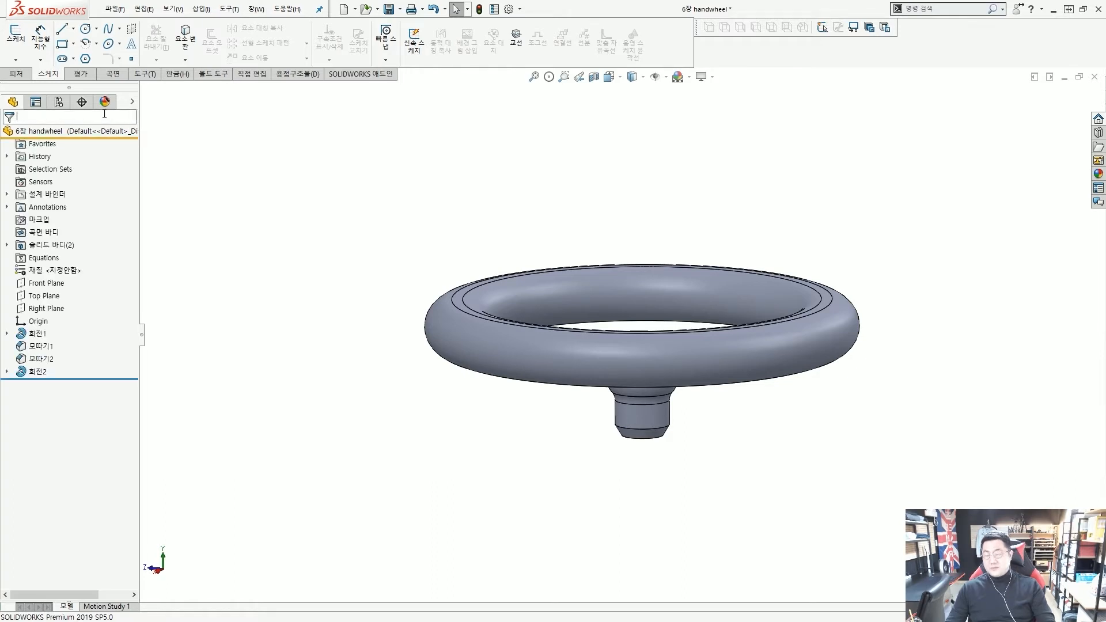
type("회")
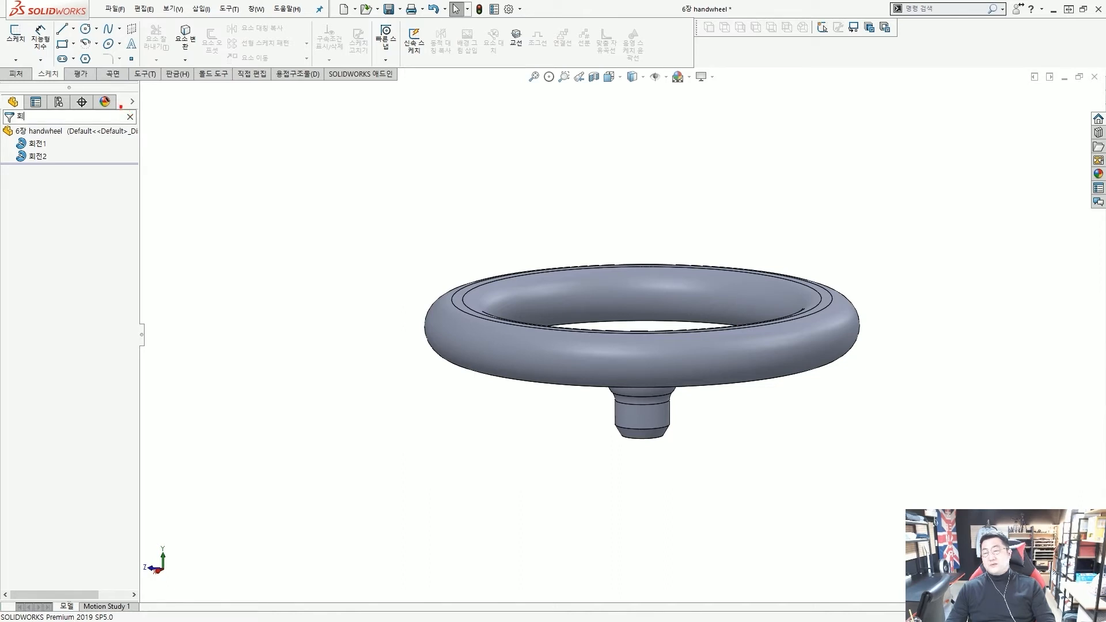
left_click(130, 116)
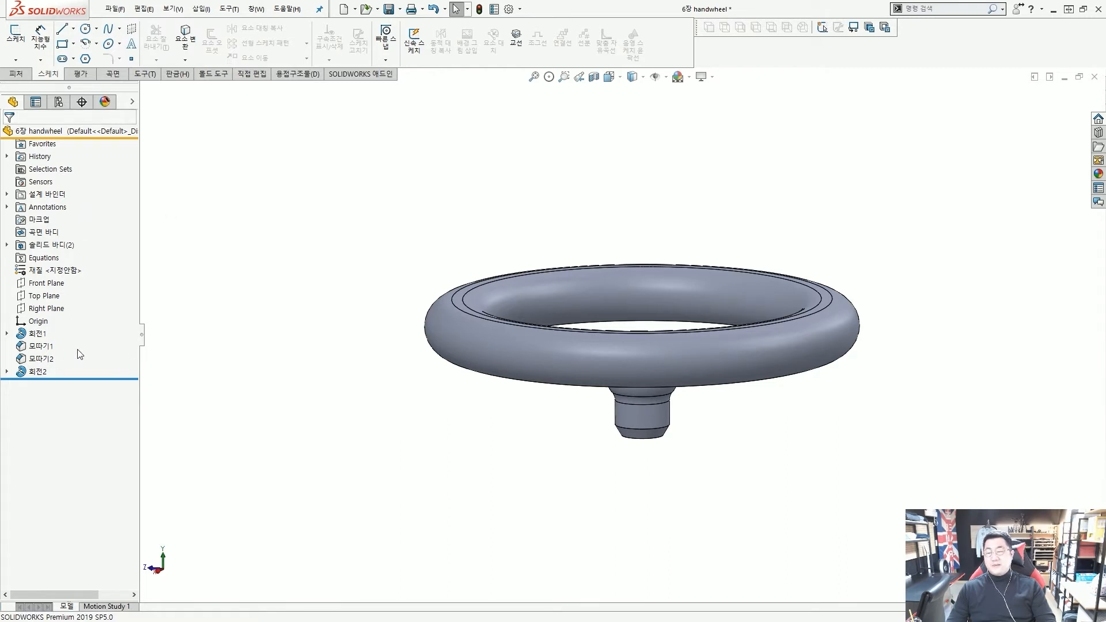
left_click(142, 341)
left_click(2, 334)
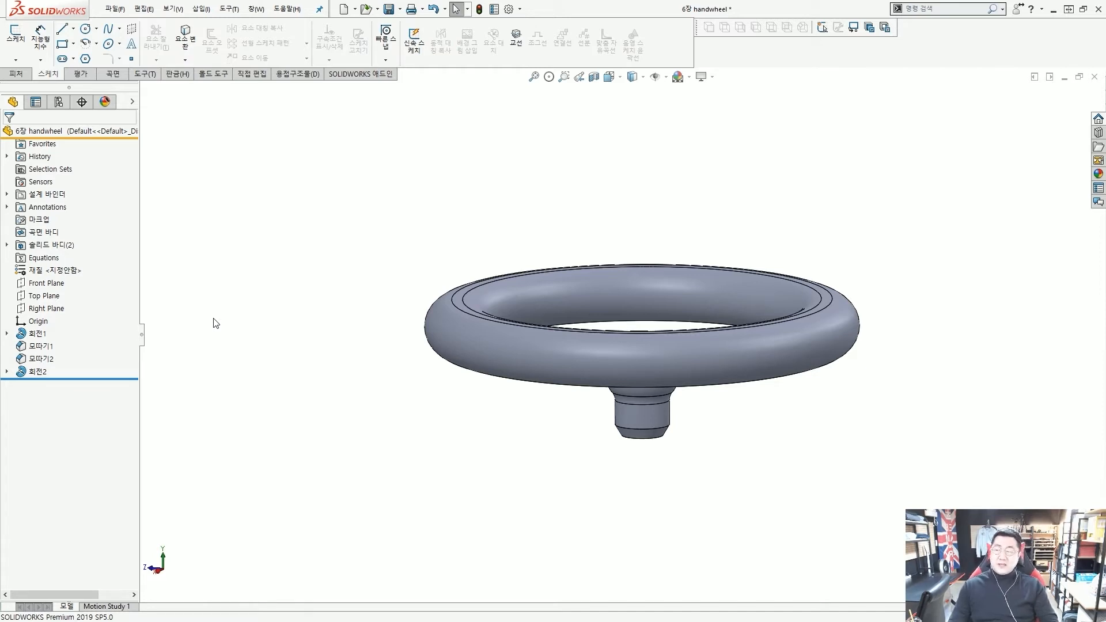
left_click(28, 371)
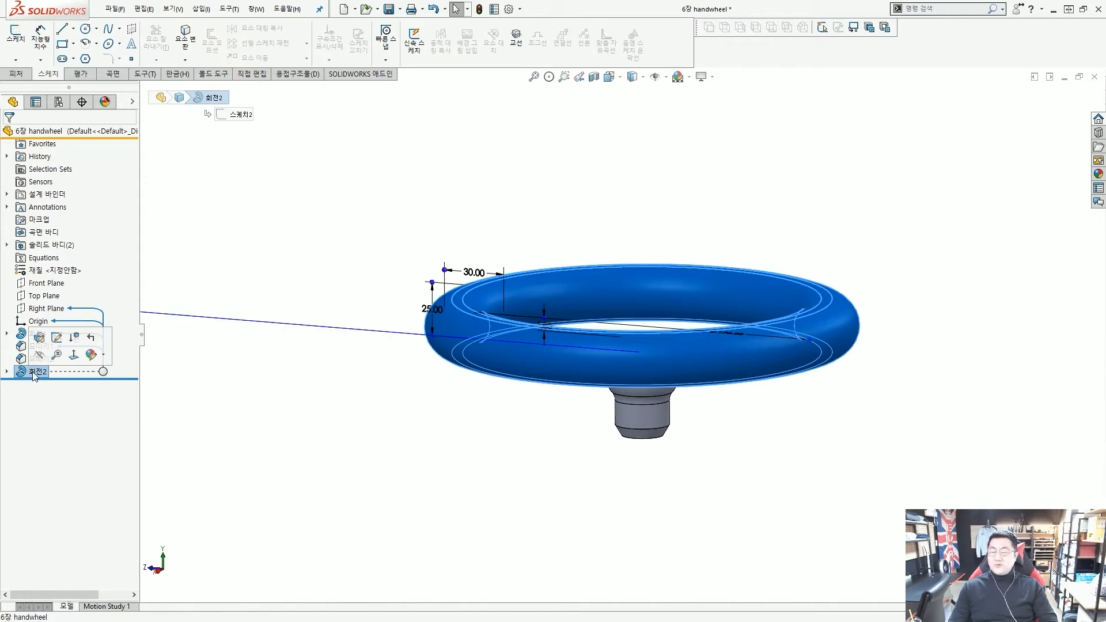
Add the 회전2 rim revolve to Favorites from its context menu, then clear the selection
right_click(36, 375)
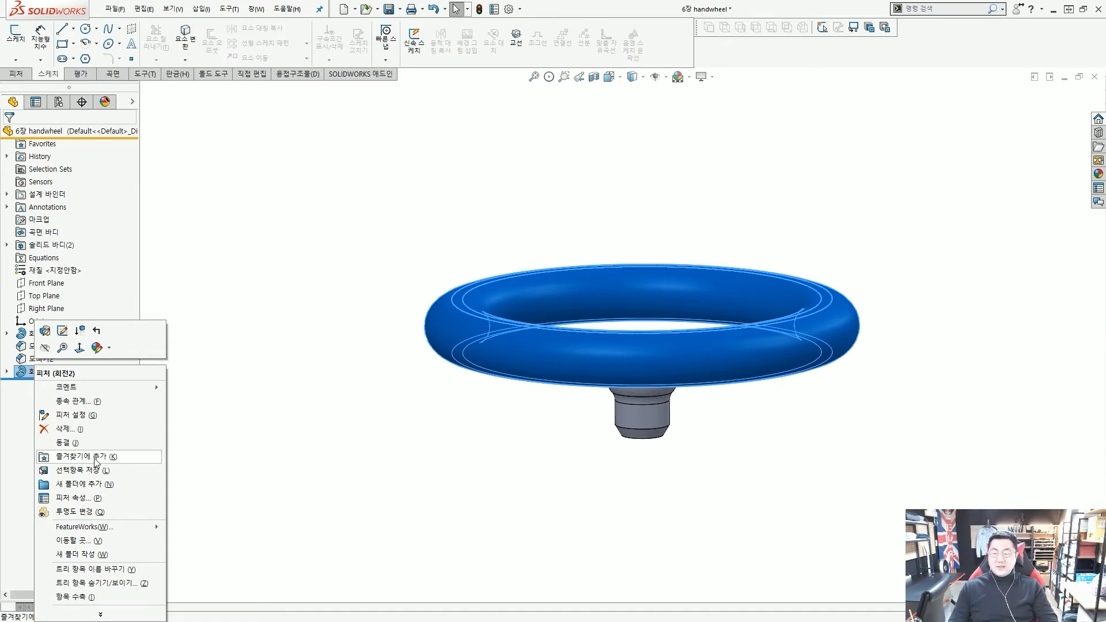
left_click(96, 456)
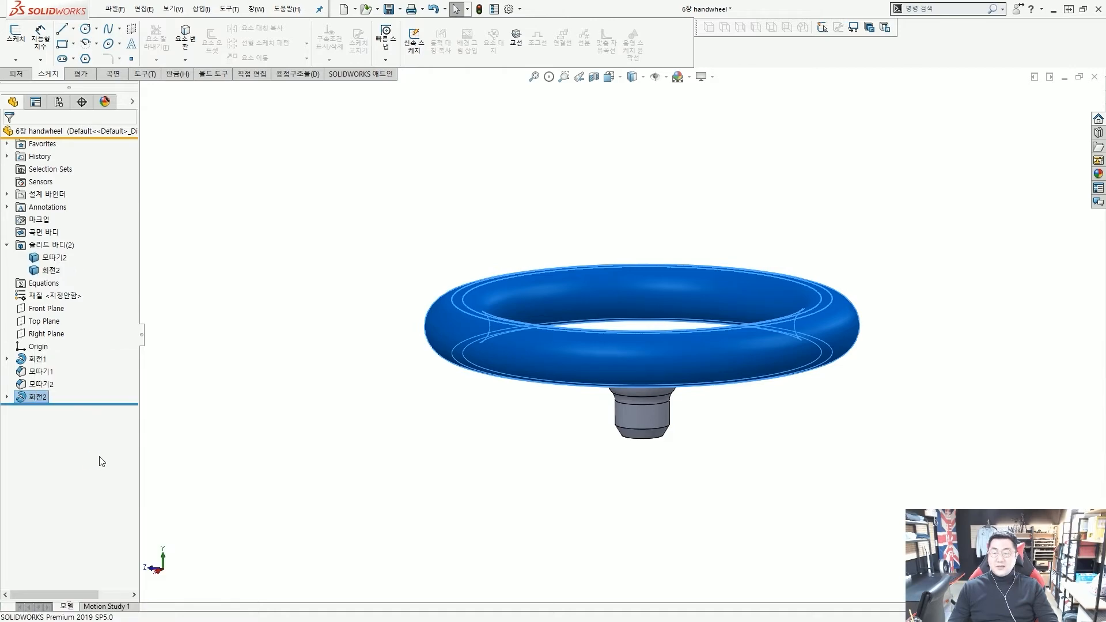
left_click(216, 279)
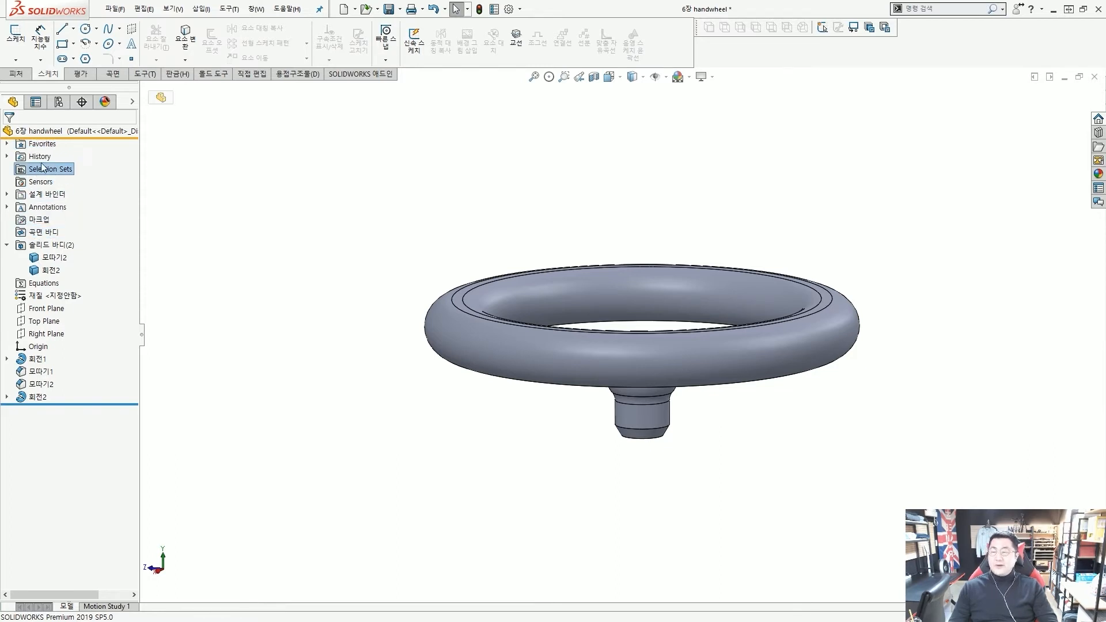
left_click(75, 133)
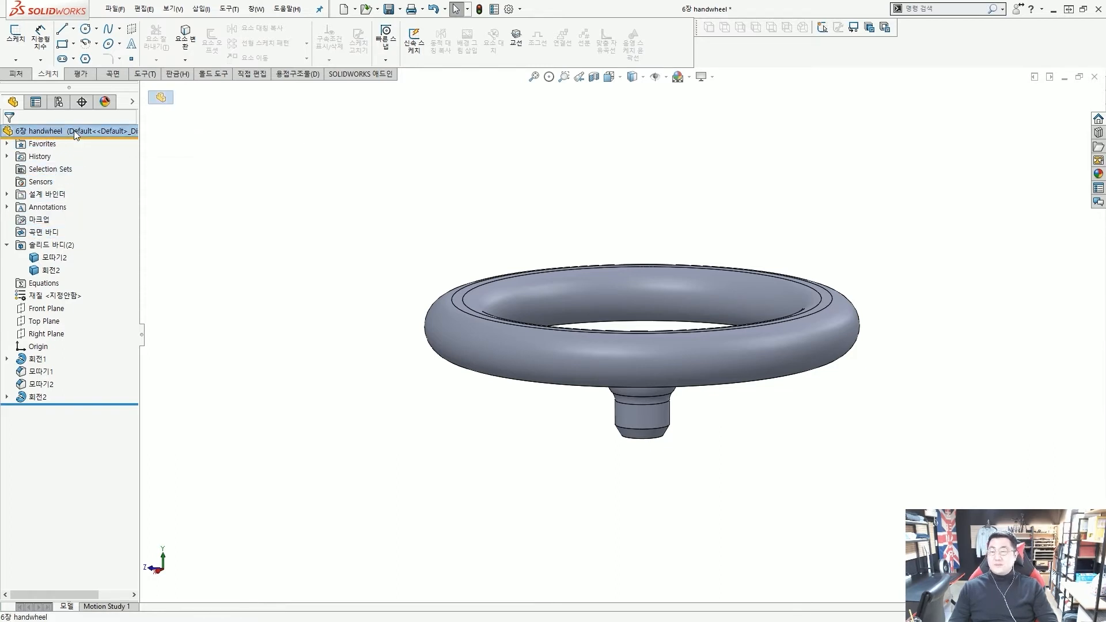
right_click(73, 131)
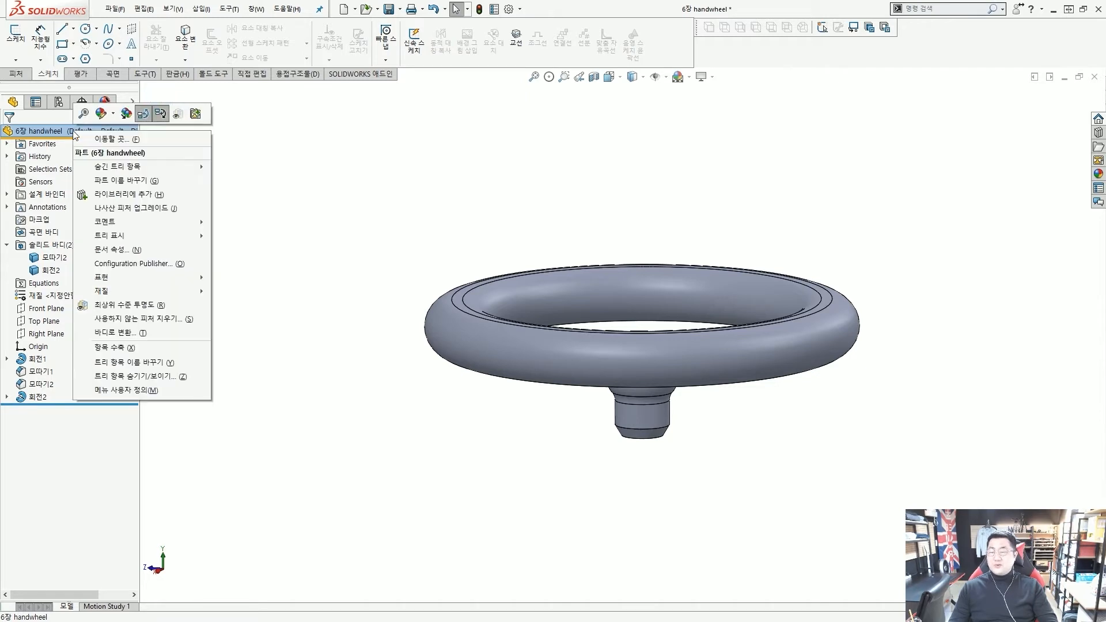
left_click(144, 382)
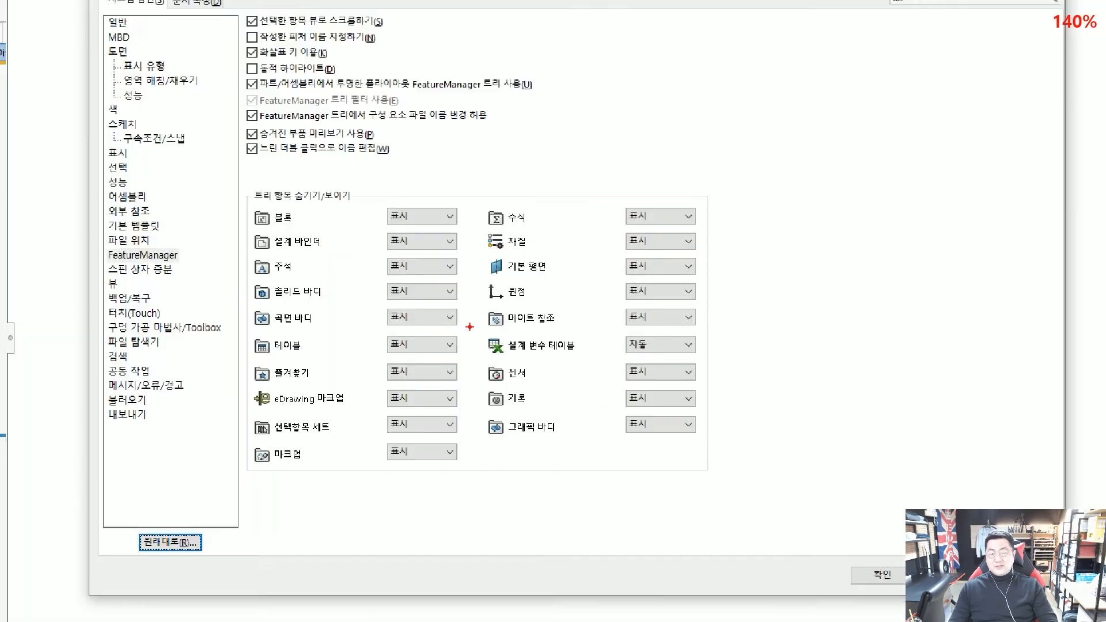
left_click_drag(369, 197, 452, 423)
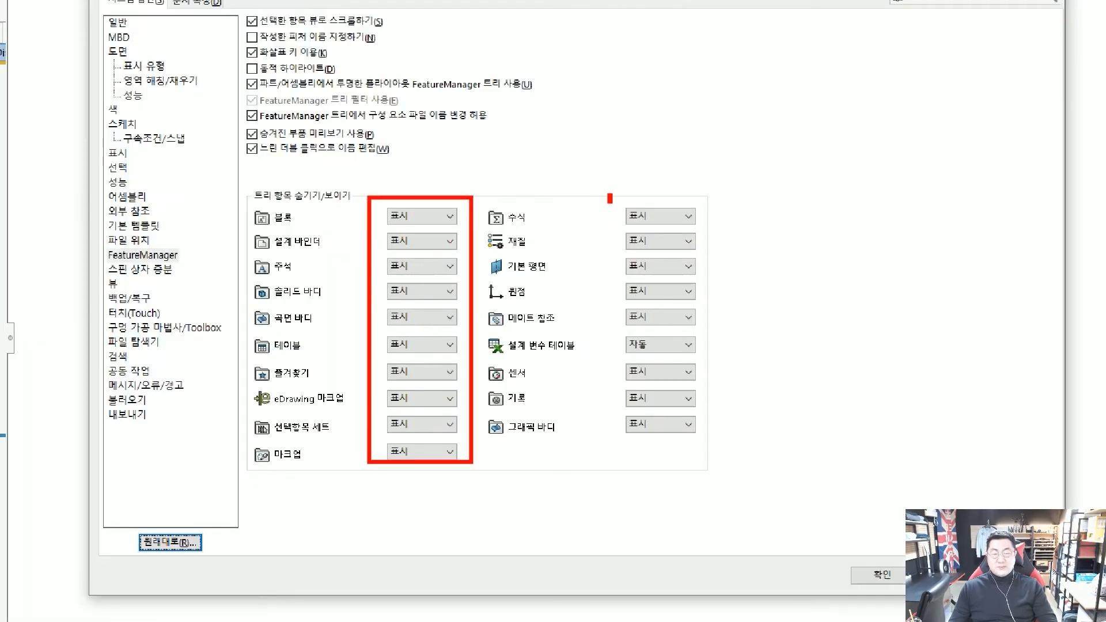
left_click_drag(609, 198, 691, 446)
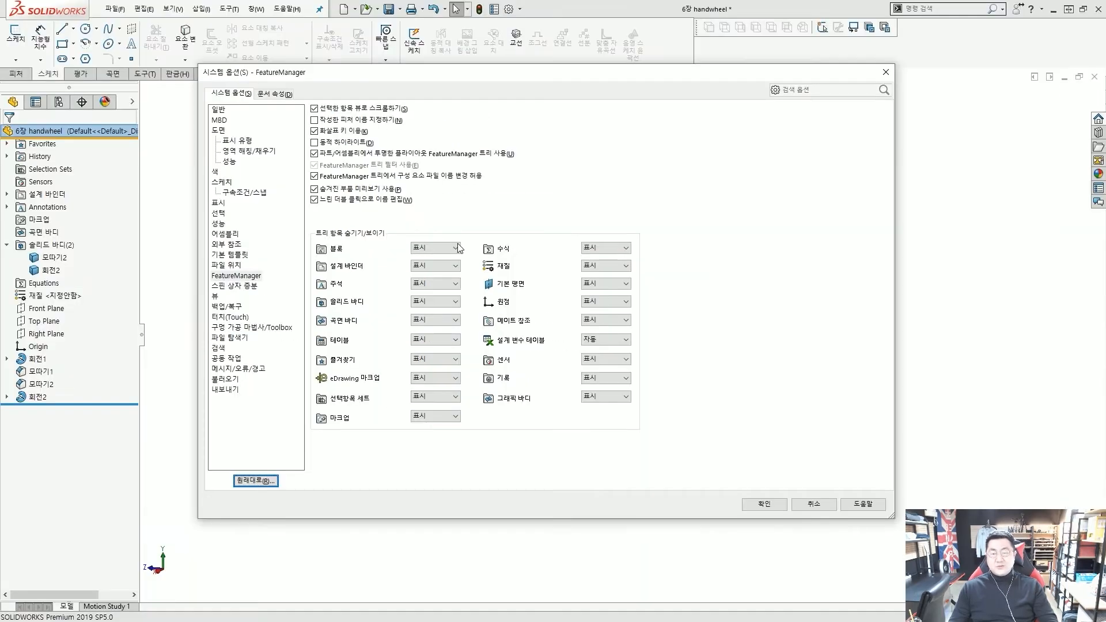
left_click(449, 248)
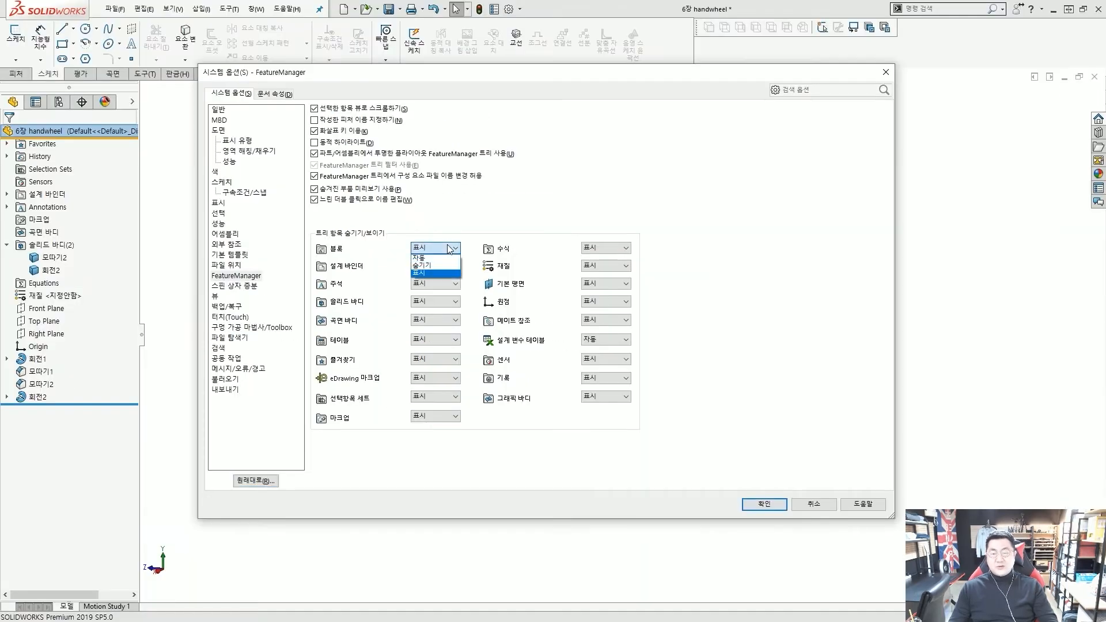
left_click(472, 243)
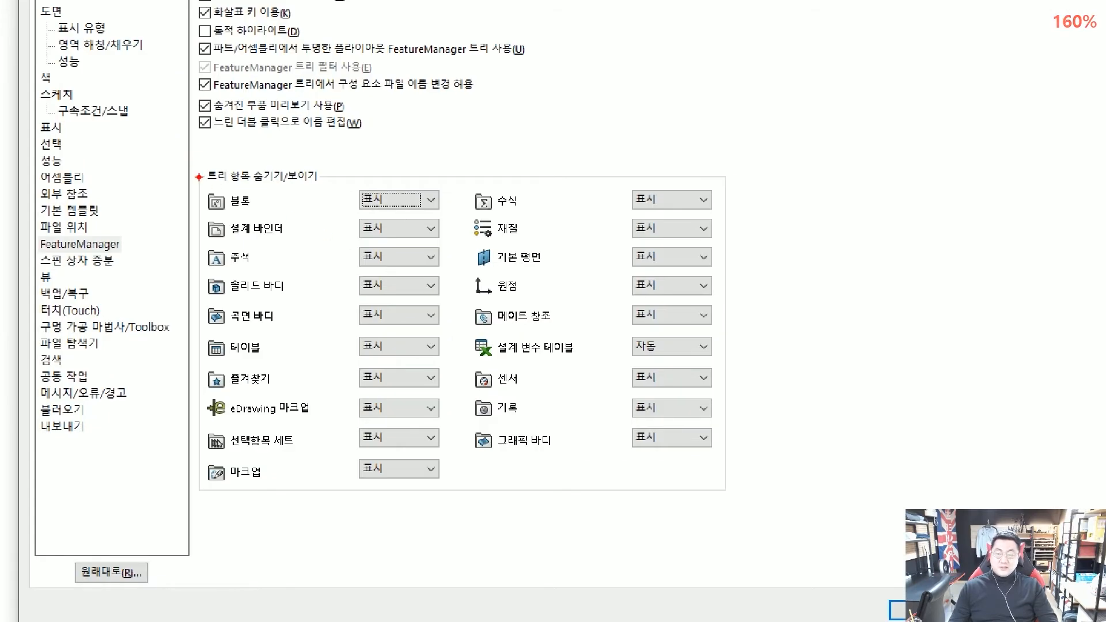
left_click_drag(308, 226, 558, 413)
left_click_drag(594, 463, 752, 522)
mouse_move(780, 485)
left_mouse_down()
mouse_move(740, 458)
mouse_move(747, 411)
left_mouse_up()
left_click_drag(753, 407, 729, 311)
key("Escape")
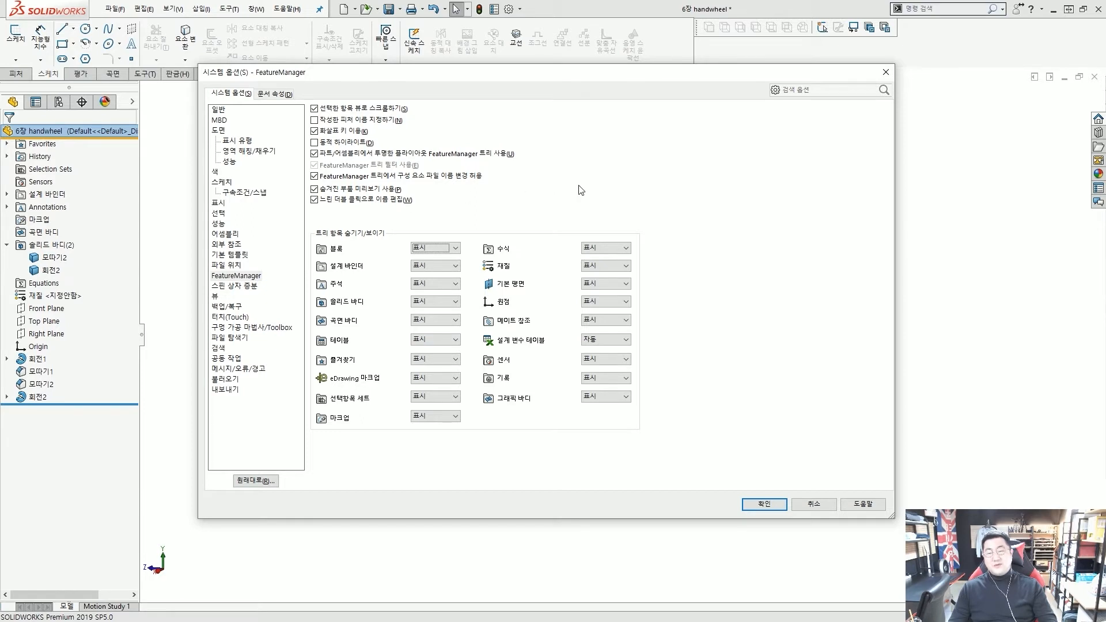
key("ctrl+2")
mouse_move(92, 158)
left_mouse_down()
mouse_move(111, 222)
mouse_move(79, 245)
left_mouse_up()
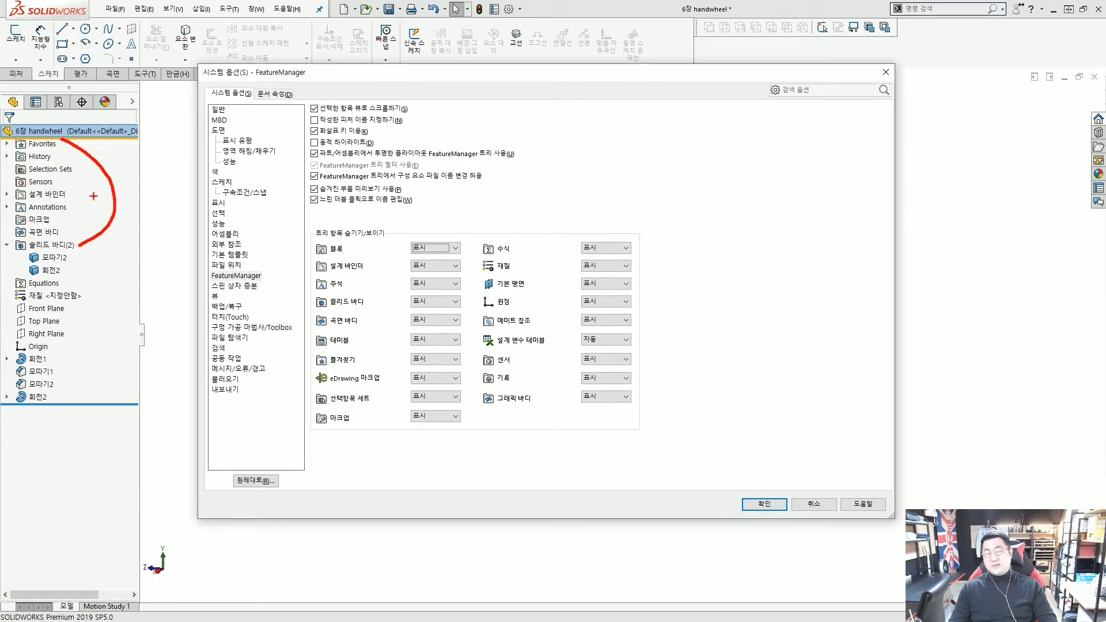
mouse_move(5, 139)
left_mouse_down()
mouse_move(87, 251)
mouse_move(389, 259)
mouse_move(389, 293)
left_mouse_up()
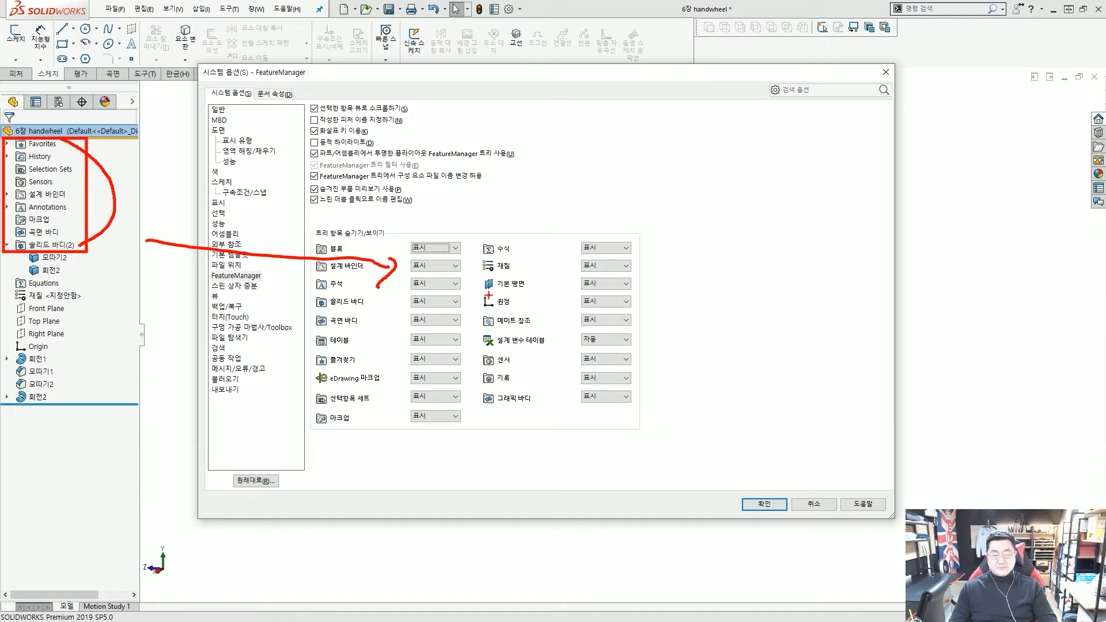
key("Escape")
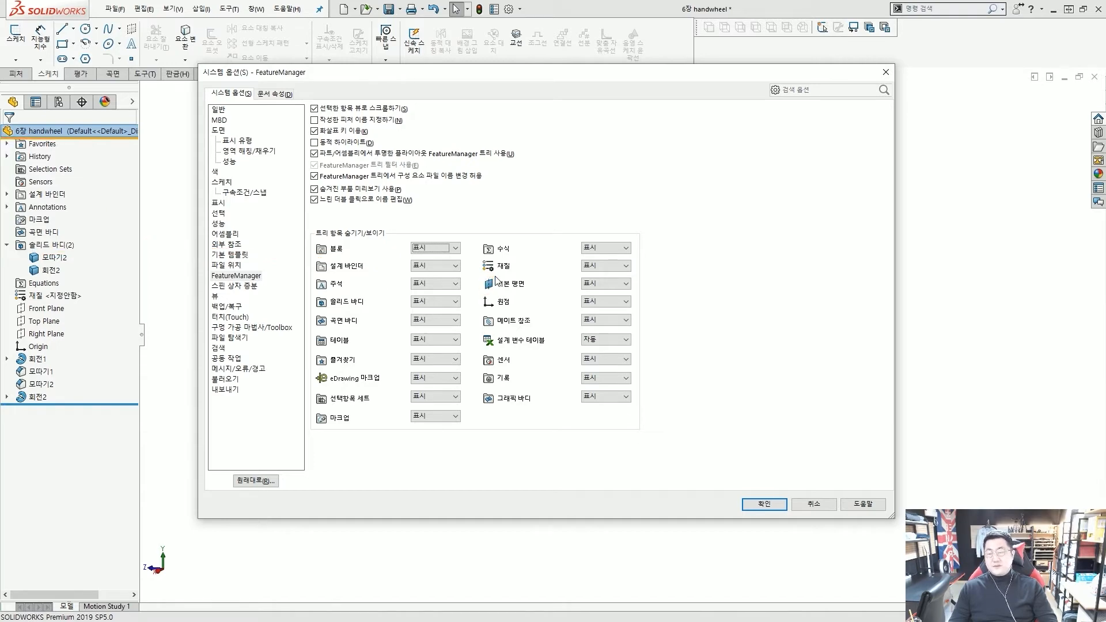
key("Return")
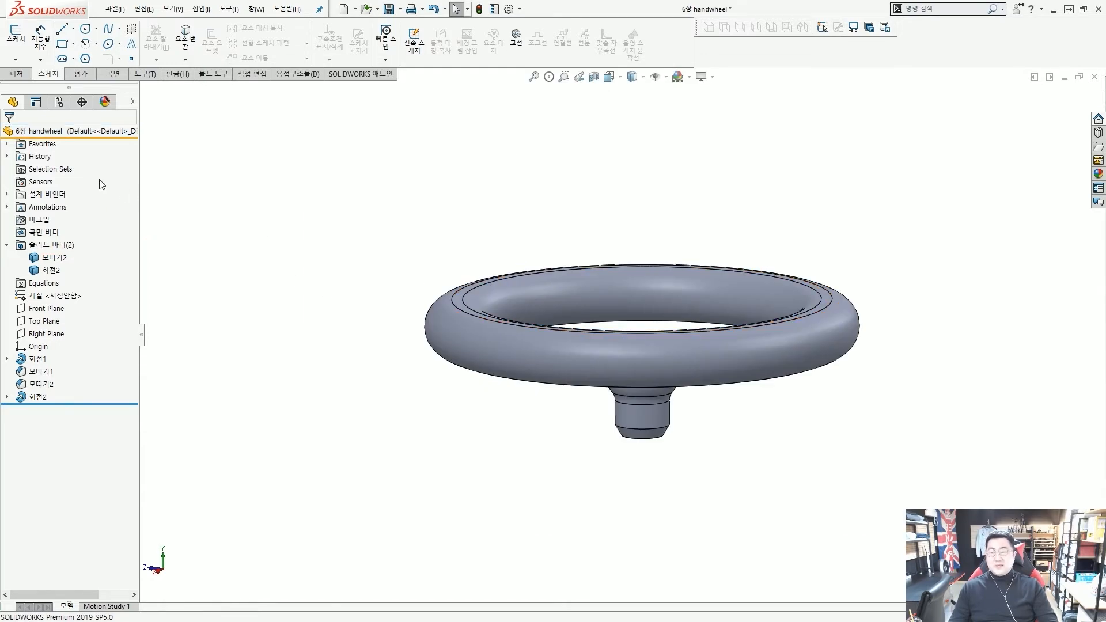
Expand Favorites, start deleting 회전2, then cancel the deletion
left_click(7, 144)
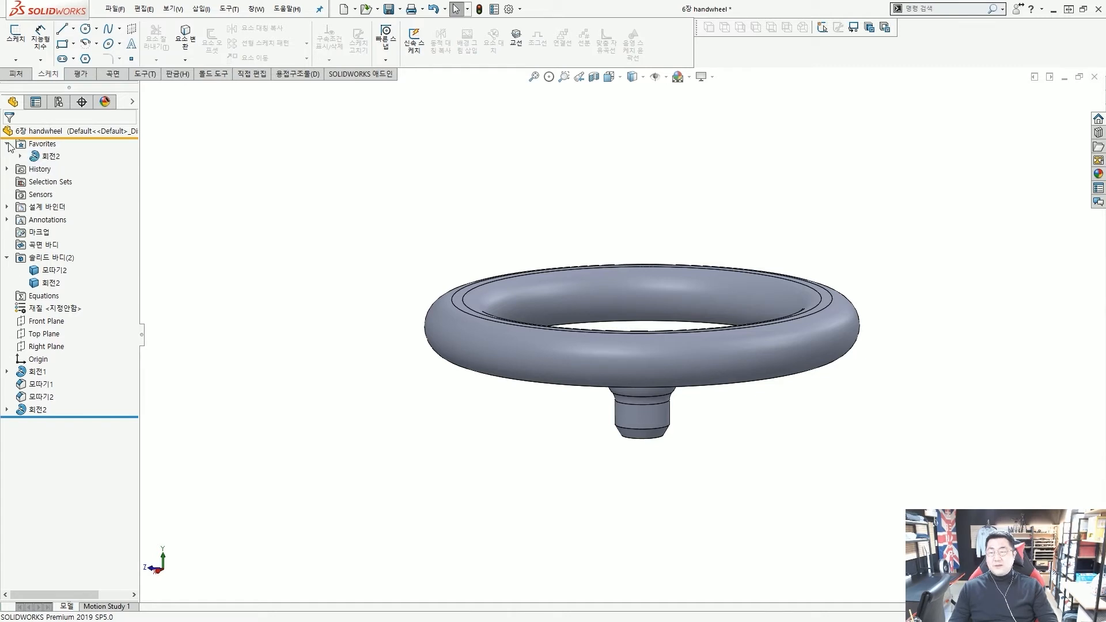
left_click(51, 156)
mouse_move(23, 147)
left_mouse_down()
mouse_move(73, 166)
mouse_move(163, 369)
mouse_move(49, 410)
left_mouse_up()
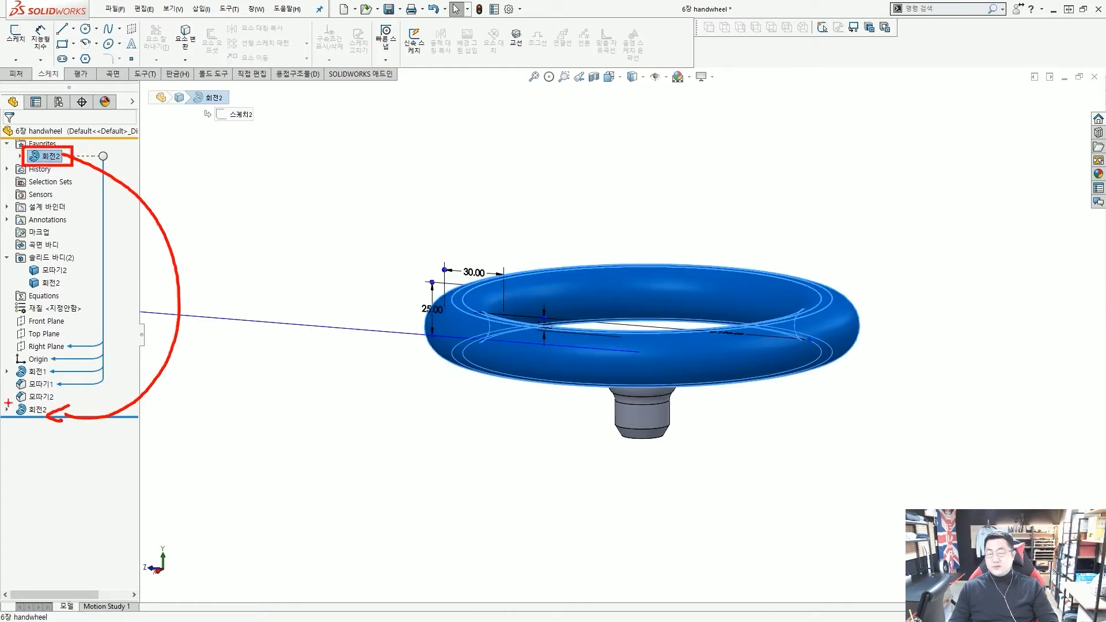
key("Escape")
right_click(49, 161)
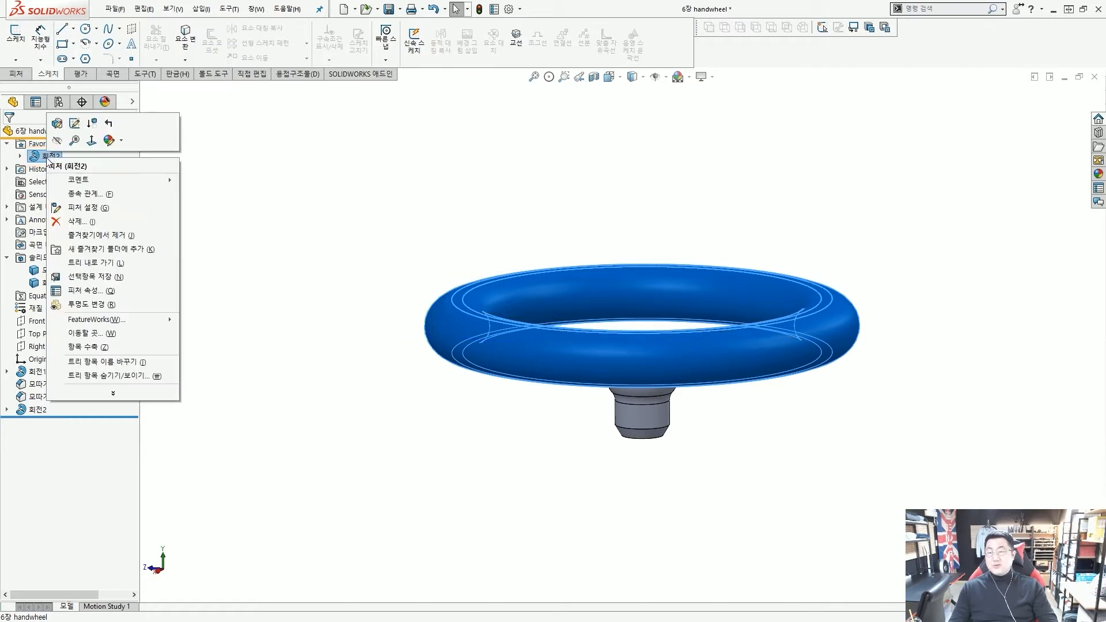
left_click(161, 221)
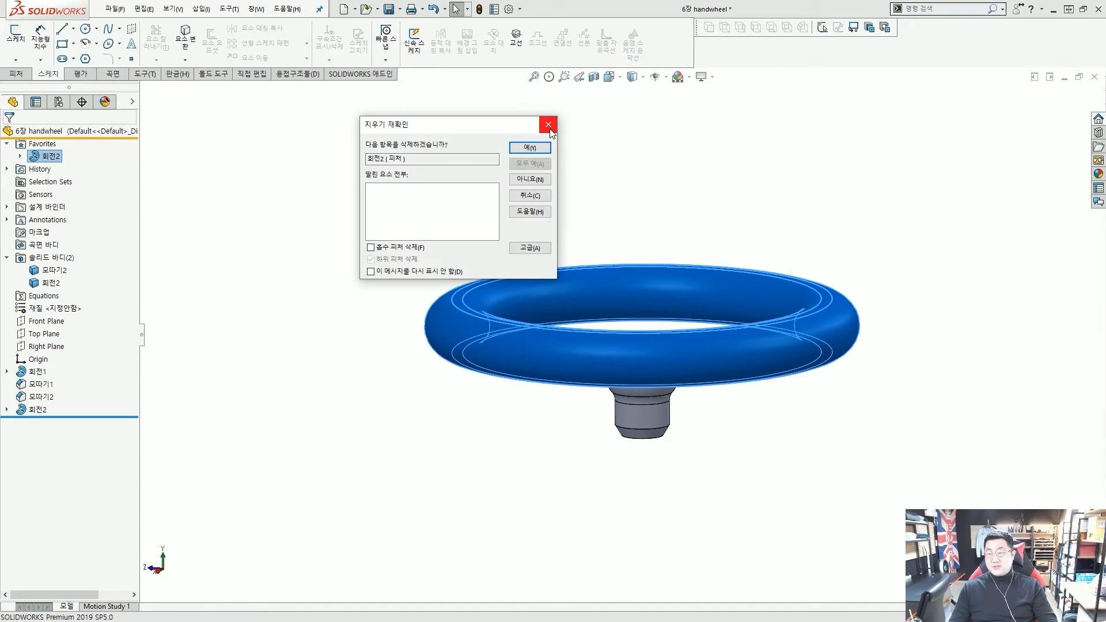
left_click(548, 125)
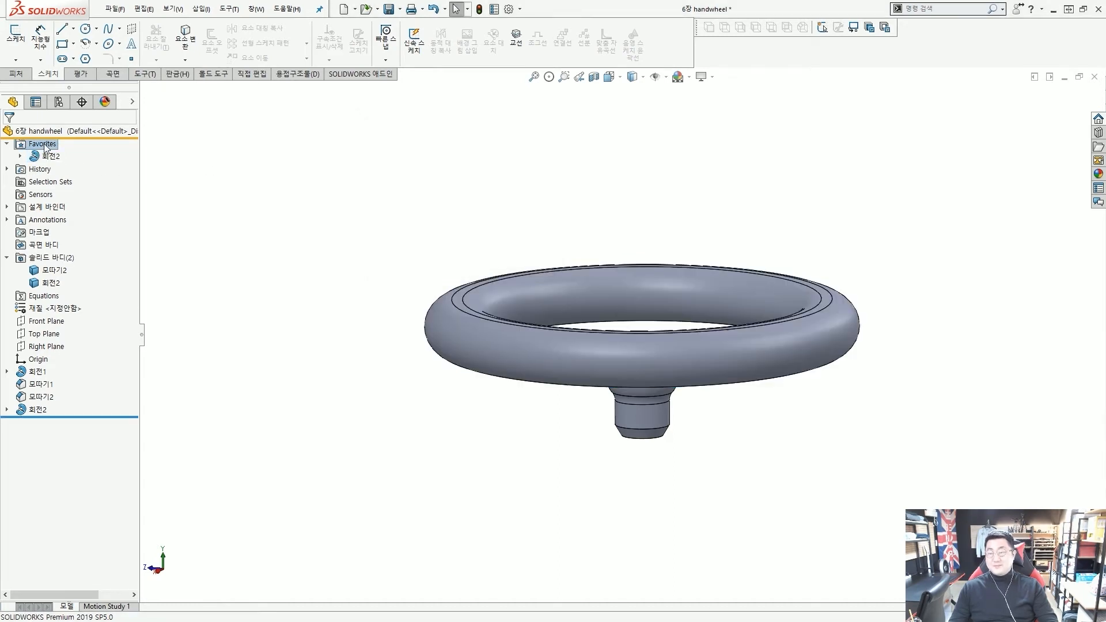
right_click(43, 145)
key("Escape")
Discard a comment on 회전2, then remove 회전2 from Favorites
right_click(55, 158)
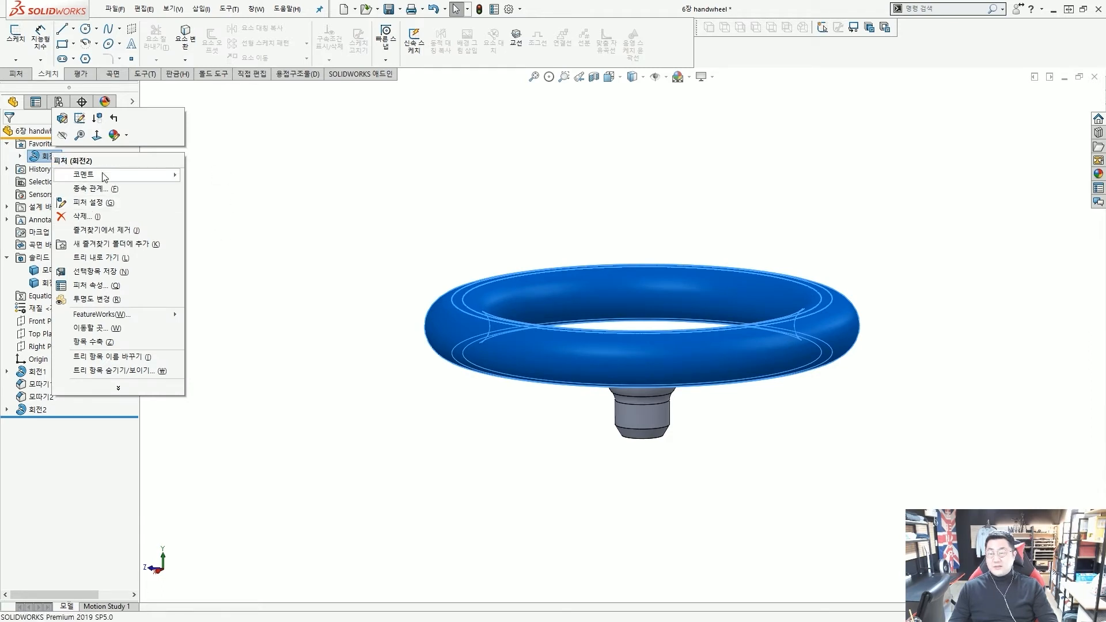
mouse_move(80, 175)
left_click(230, 175)
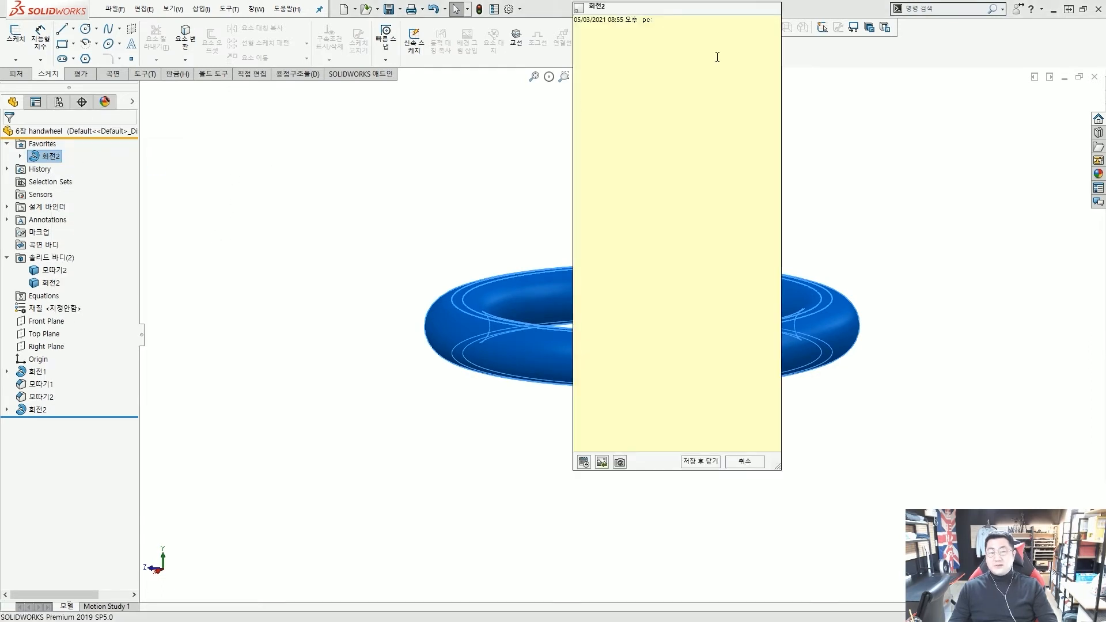
left_click(748, 461)
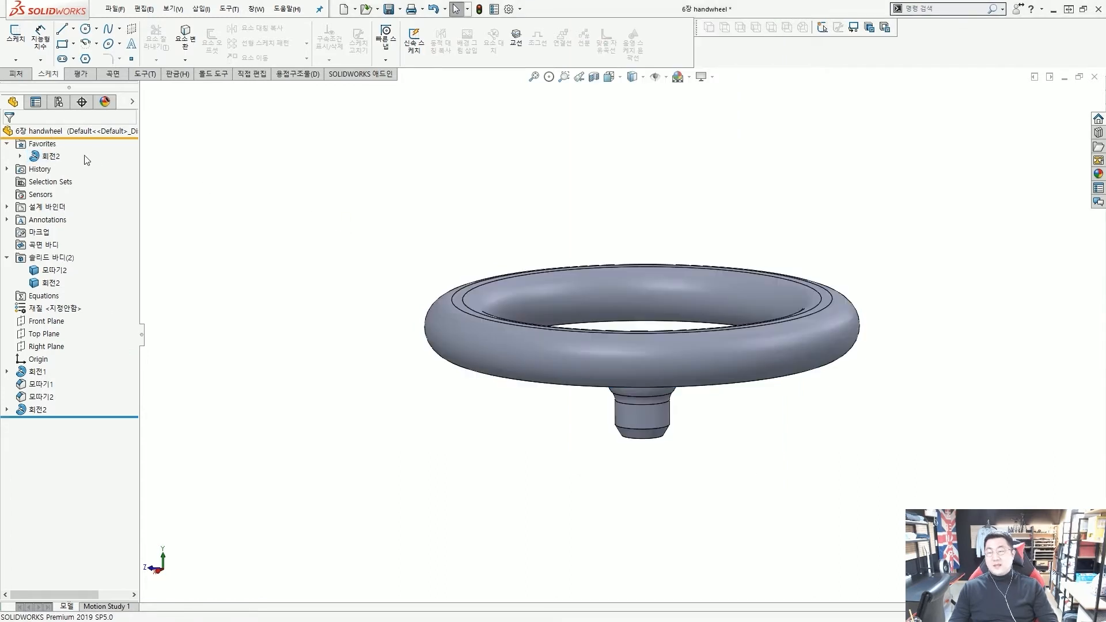
right_click(47, 159)
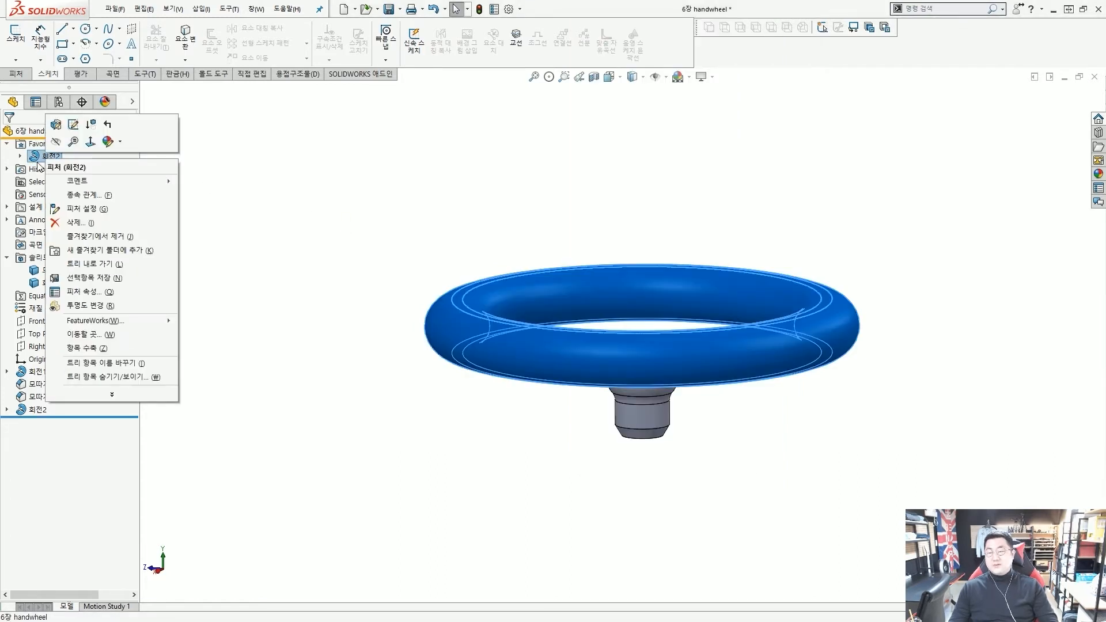
left_click(87, 237)
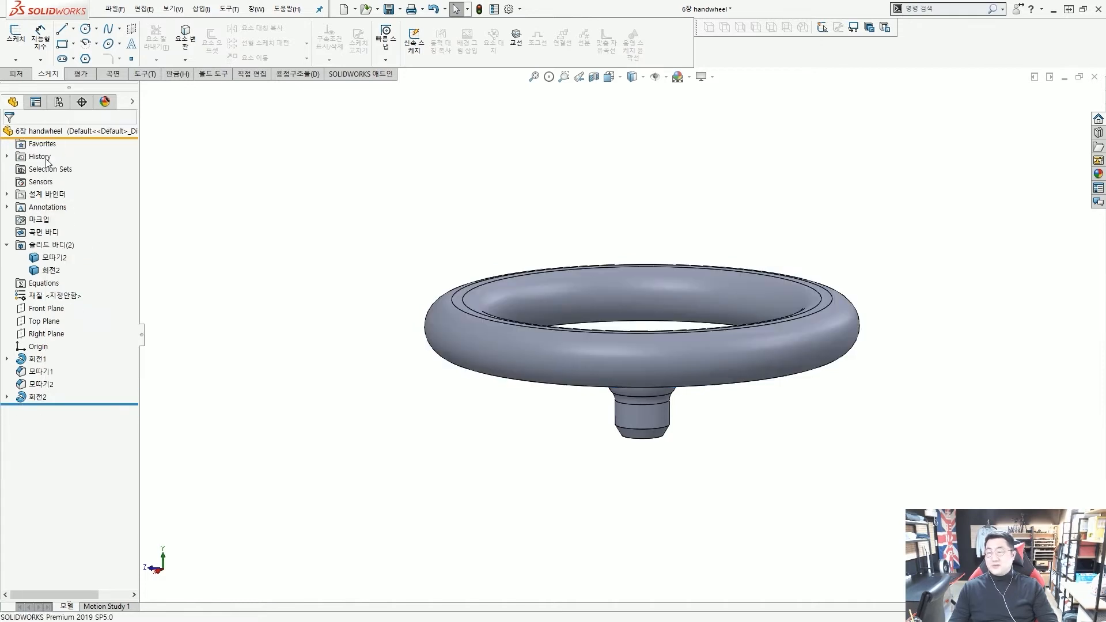
key("ctrl+4")
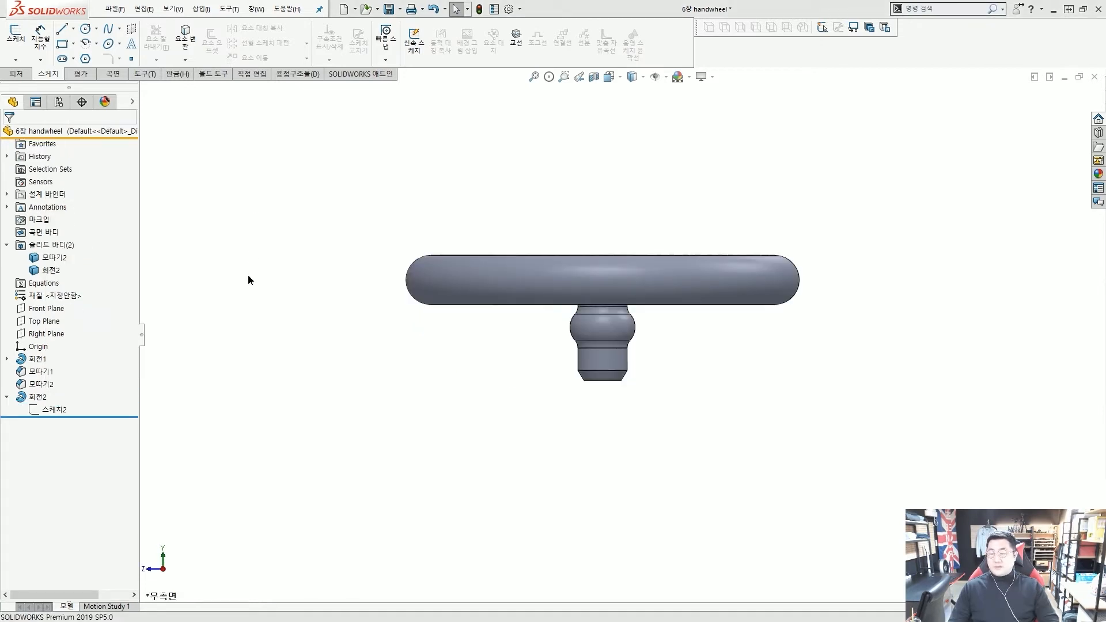
Show 스케치1 and the rim revolve's sketch, then open new sketch 스케치3 on the Right Plane
left_click(7, 360)
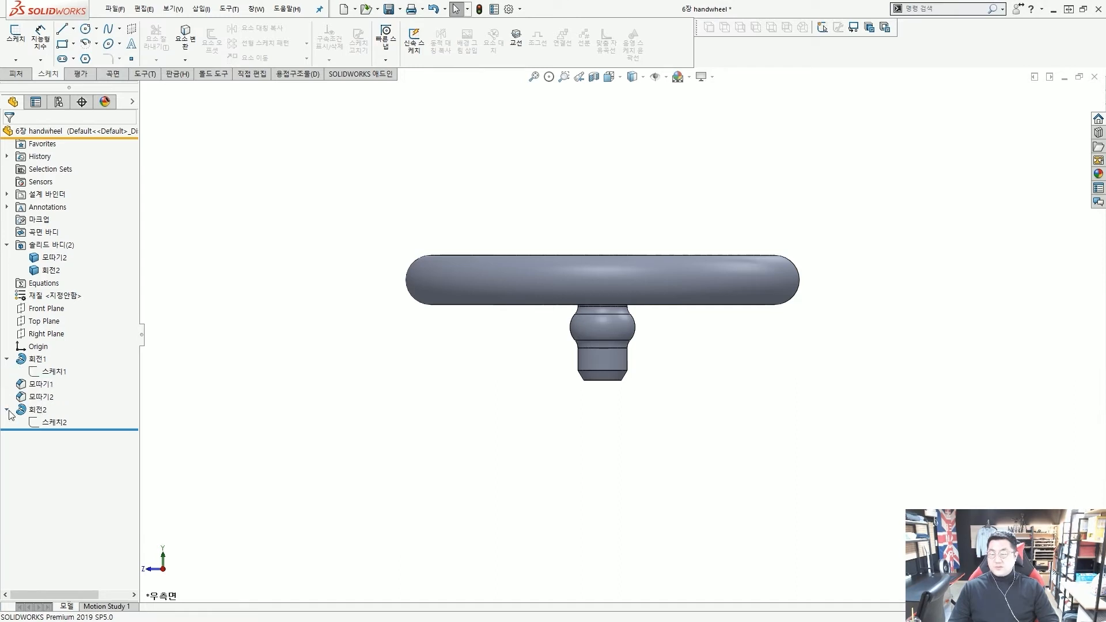
left_click(133, 104)
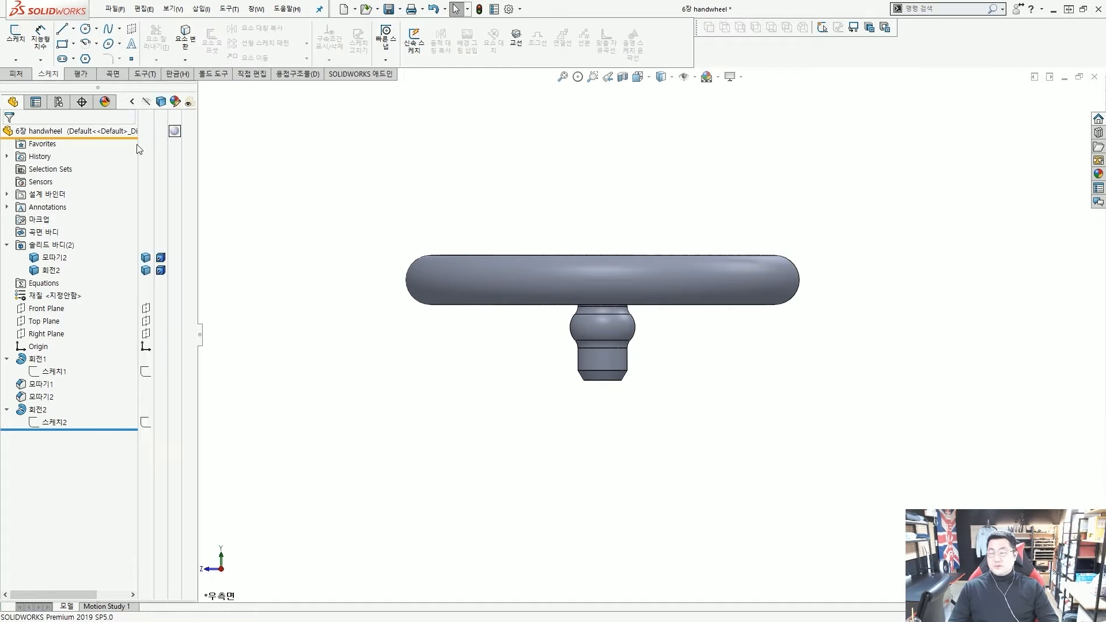
left_click(146, 373)
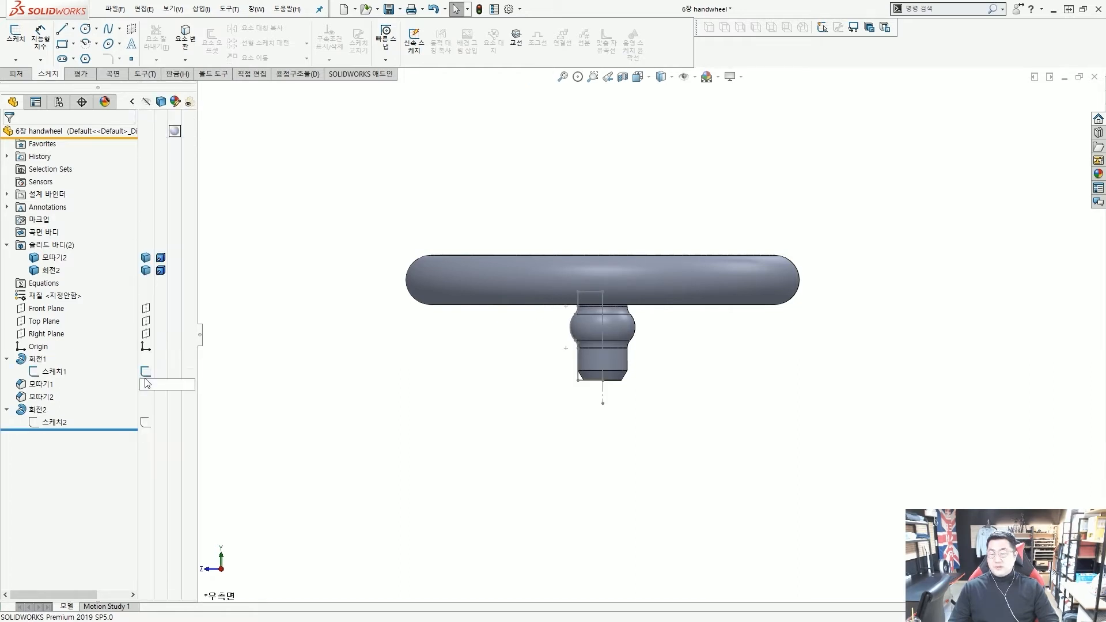
left_click(145, 424)
left_click(78, 376)
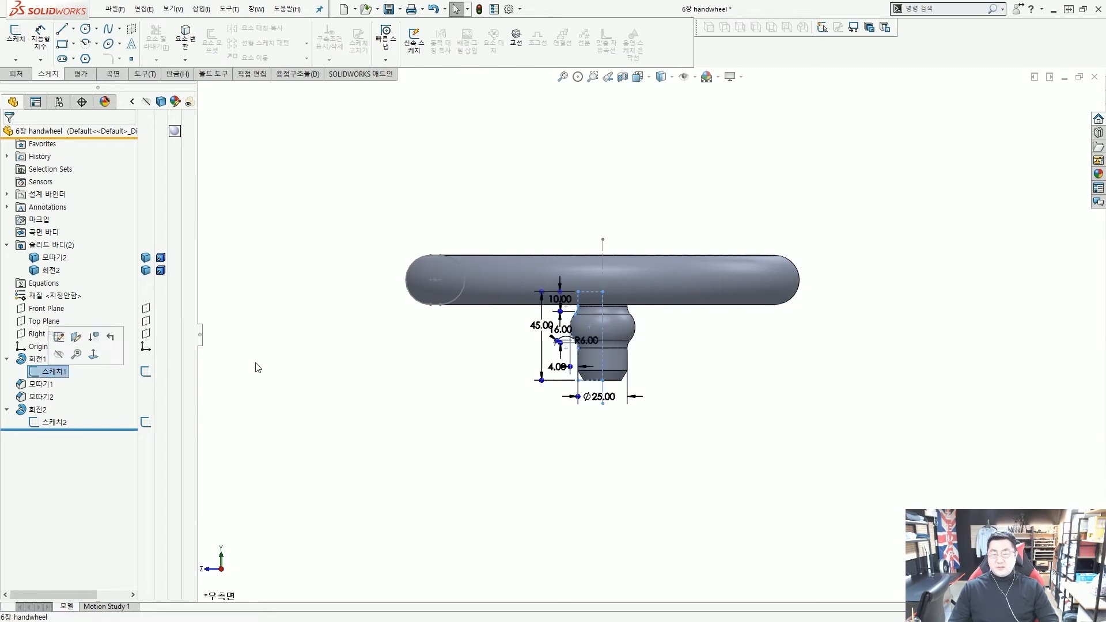
mouse_move(370, 370)
middle_mouse_down()
mouse_move(387, 425)
mouse_move(376, 375)
mouse_move(361, 375)
middle_mouse_up()
key("Escape")
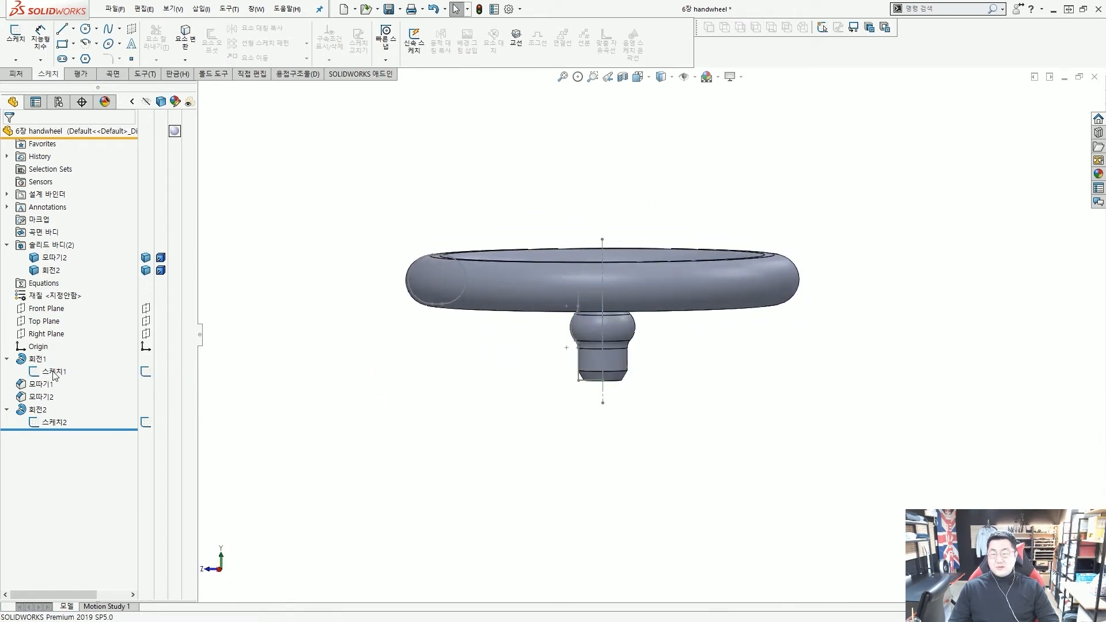
left_click(51, 335)
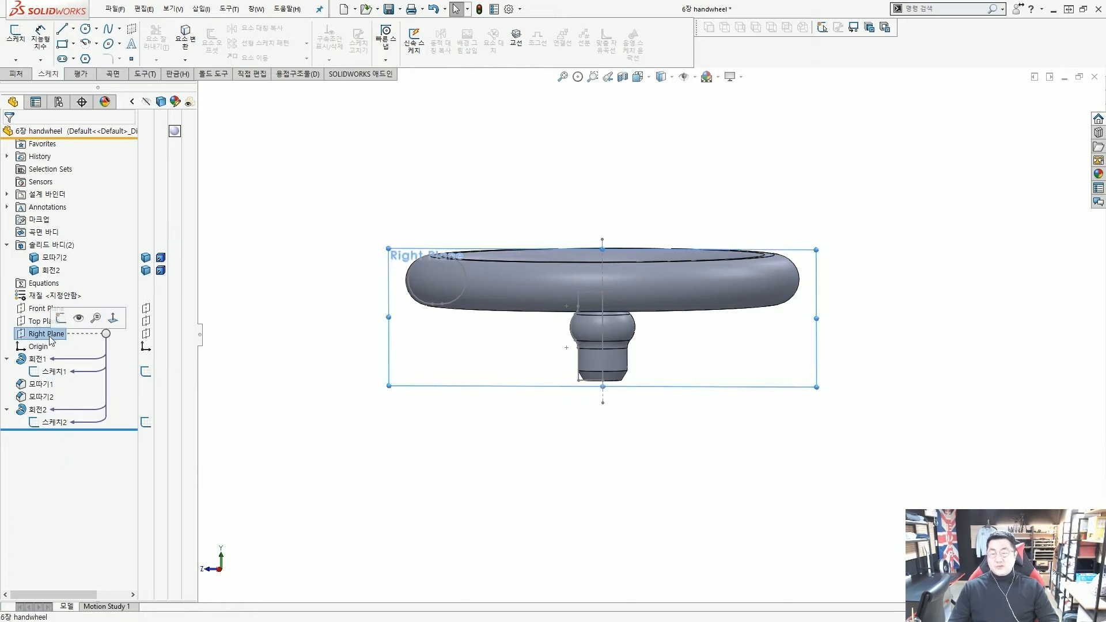
left_click(60, 318)
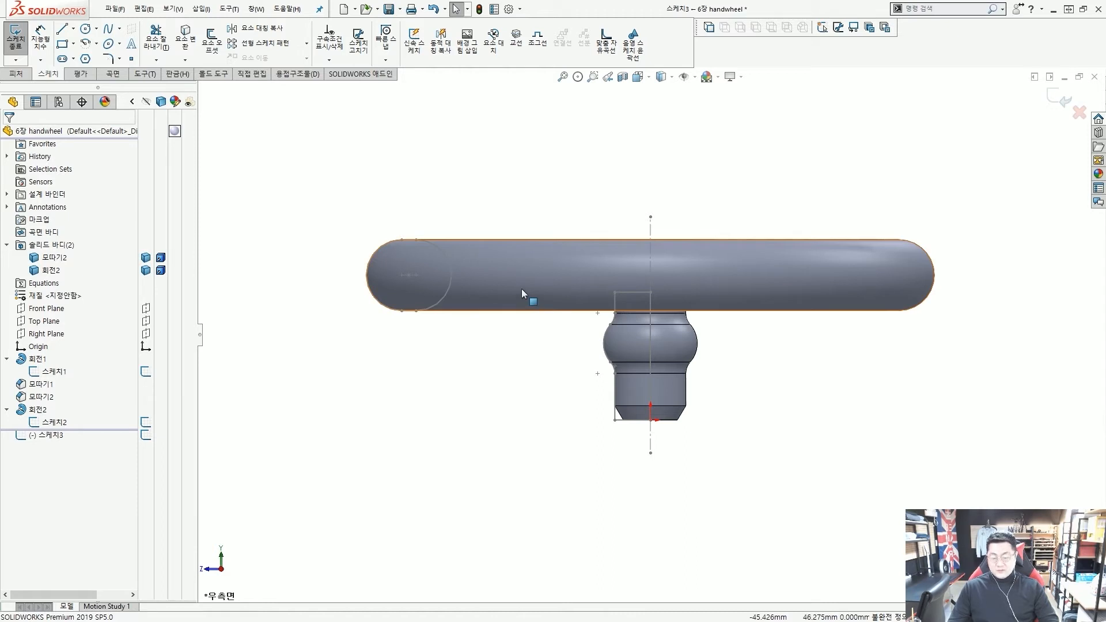
Hide the rim and hub bodies with Tab, briefly circling the rim section and hub profile
key("Tab")
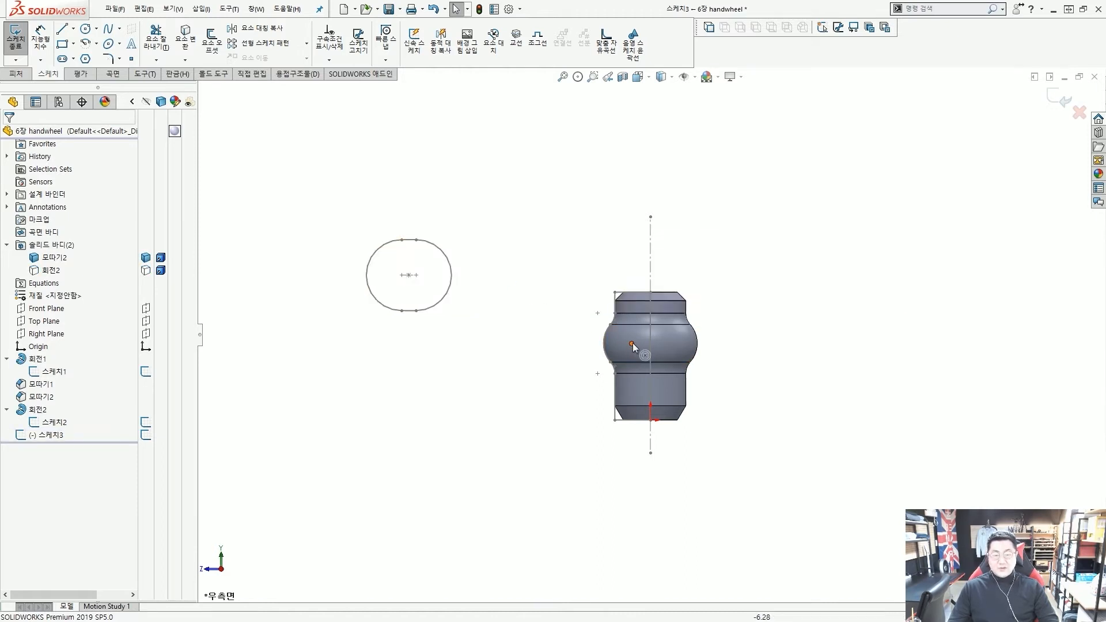
key("Tab")
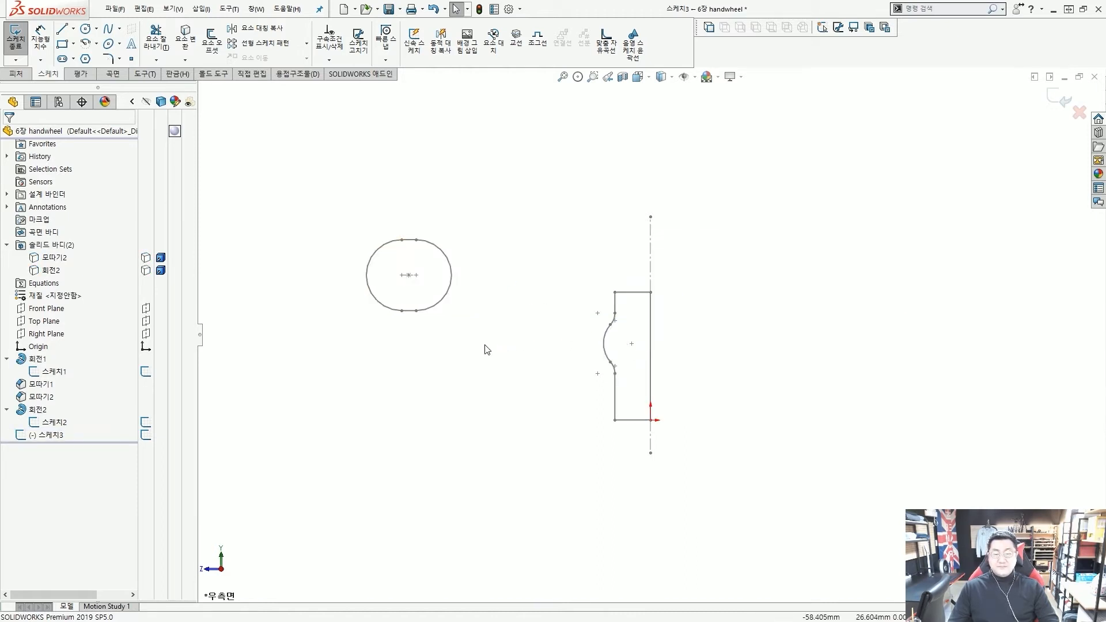
mouse_move(453, 329)
left_mouse_down()
mouse_move(470, 244)
mouse_move(453, 298)
left_mouse_up()
mouse_move(675, 389)
left_mouse_down()
mouse_move(687, 331)
mouse_move(668, 367)
left_mouse_up()
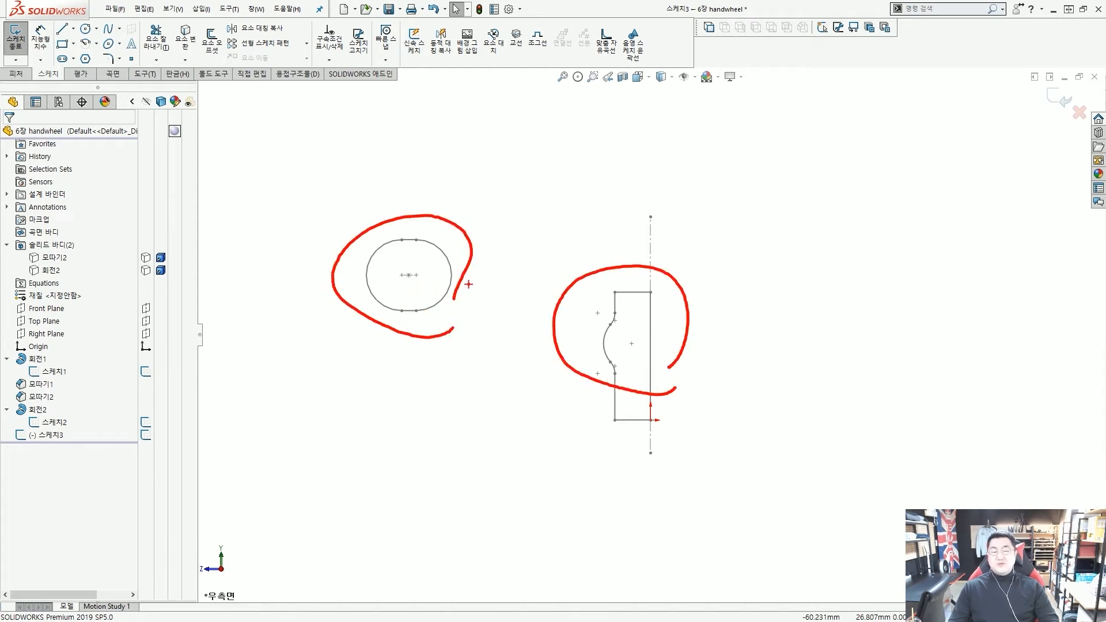
key("Escape")
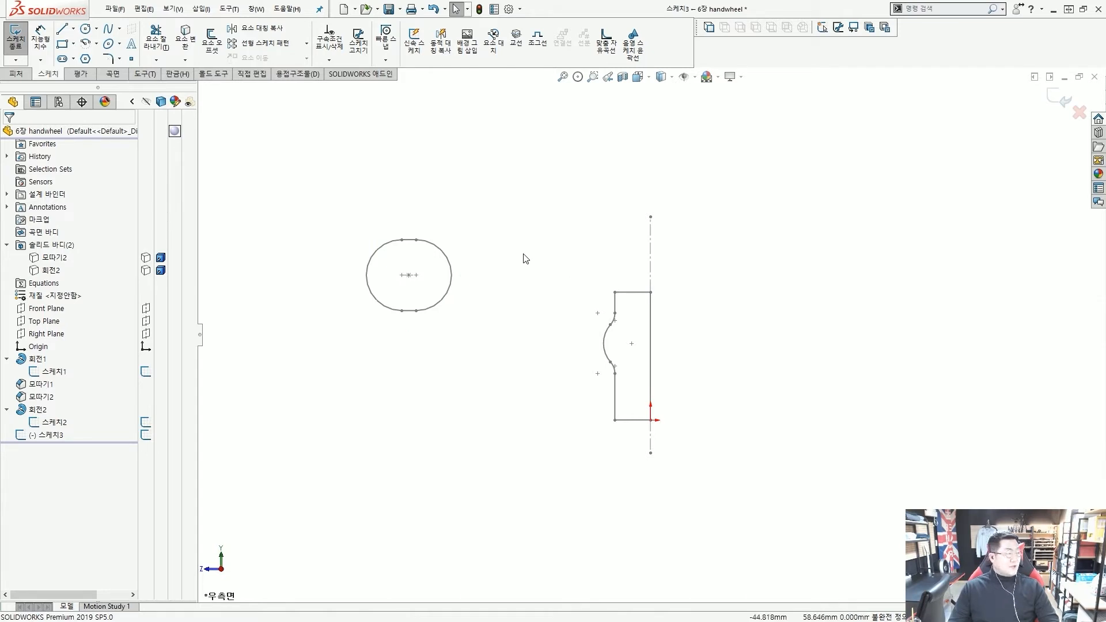
Draw the spoke path: a line from the hub axis, two tangent arcs, then a line toward the rim
left_click(64, 32)
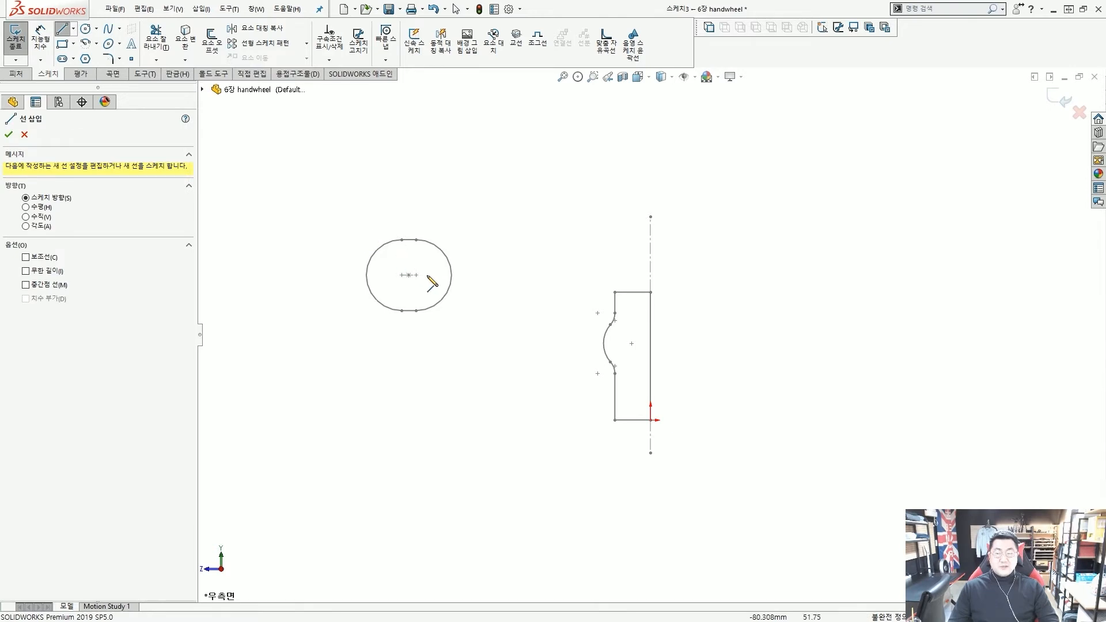
scroll(415, 280, "down", 1)
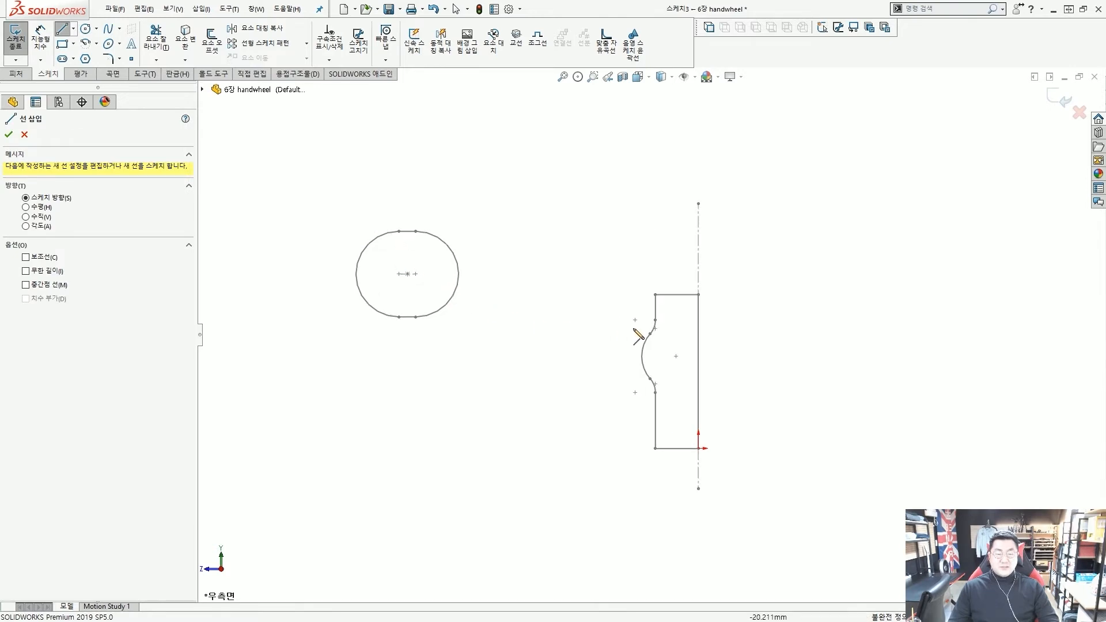
left_click(698, 309)
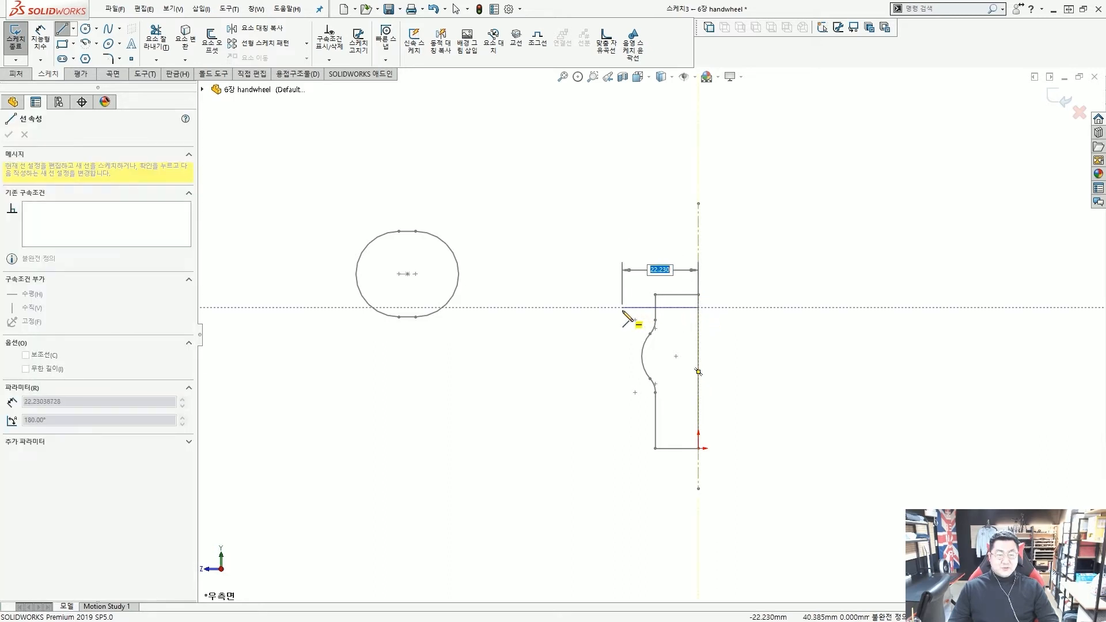
left_click(622, 308)
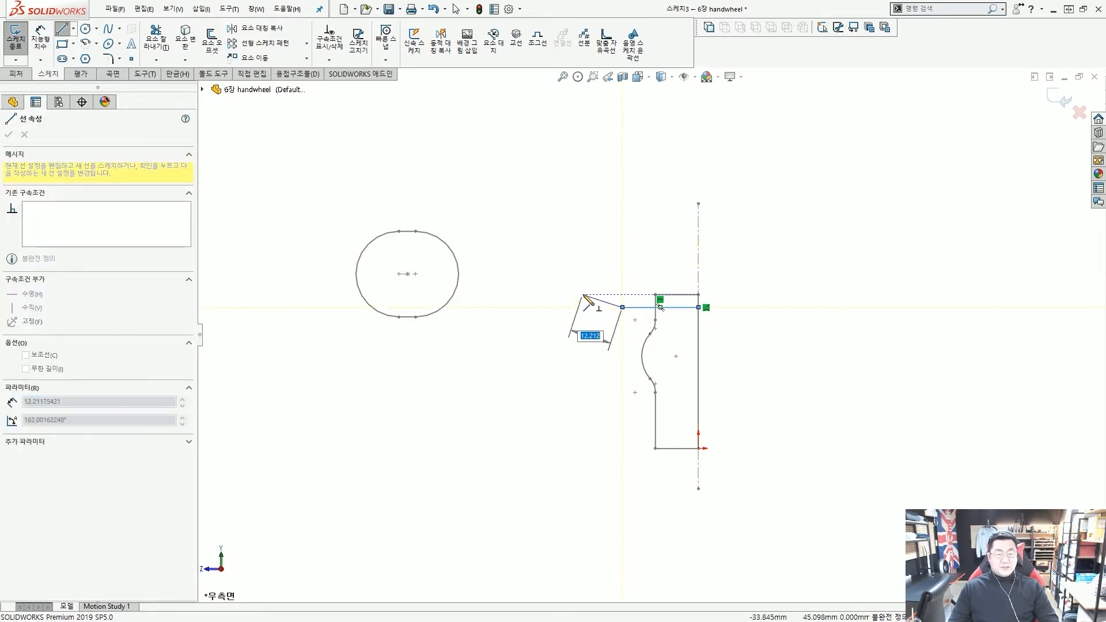
key("a")
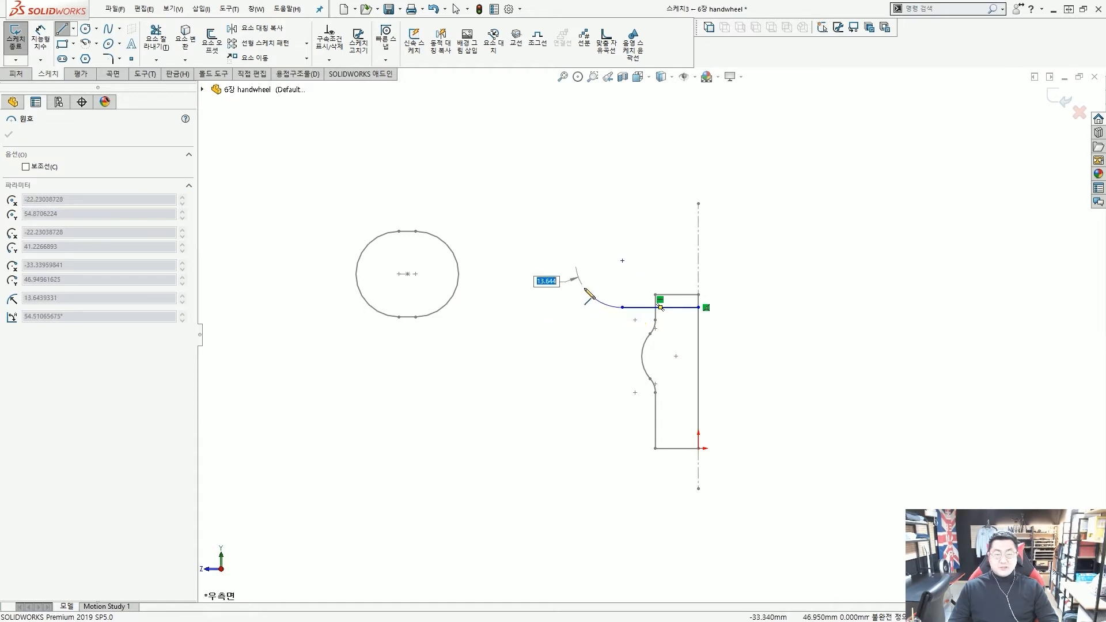
left_click(601, 303)
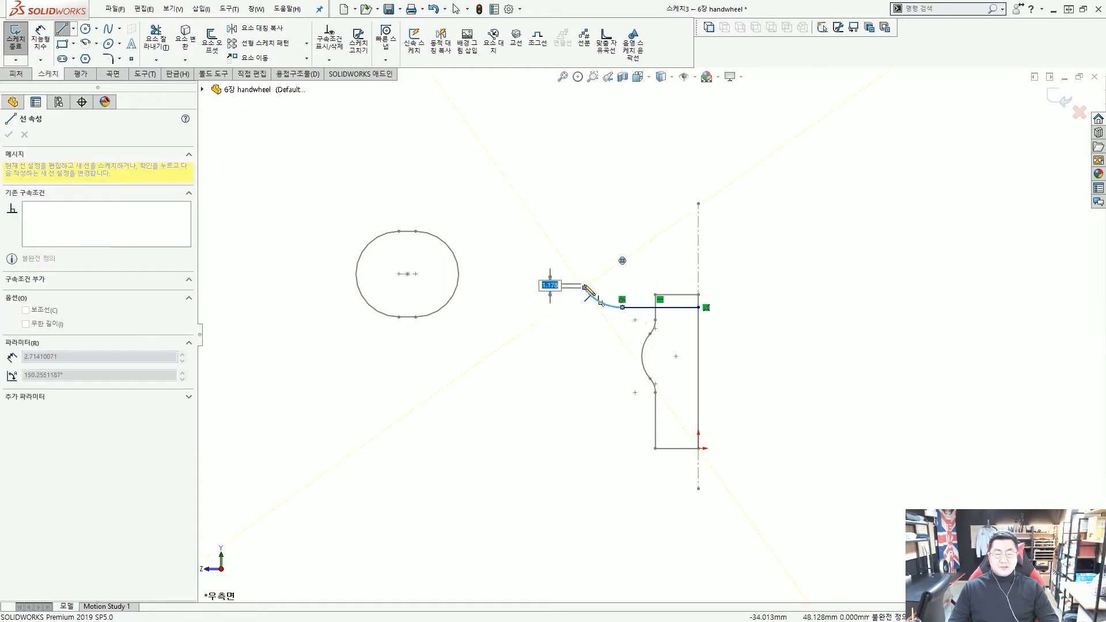
key("a")
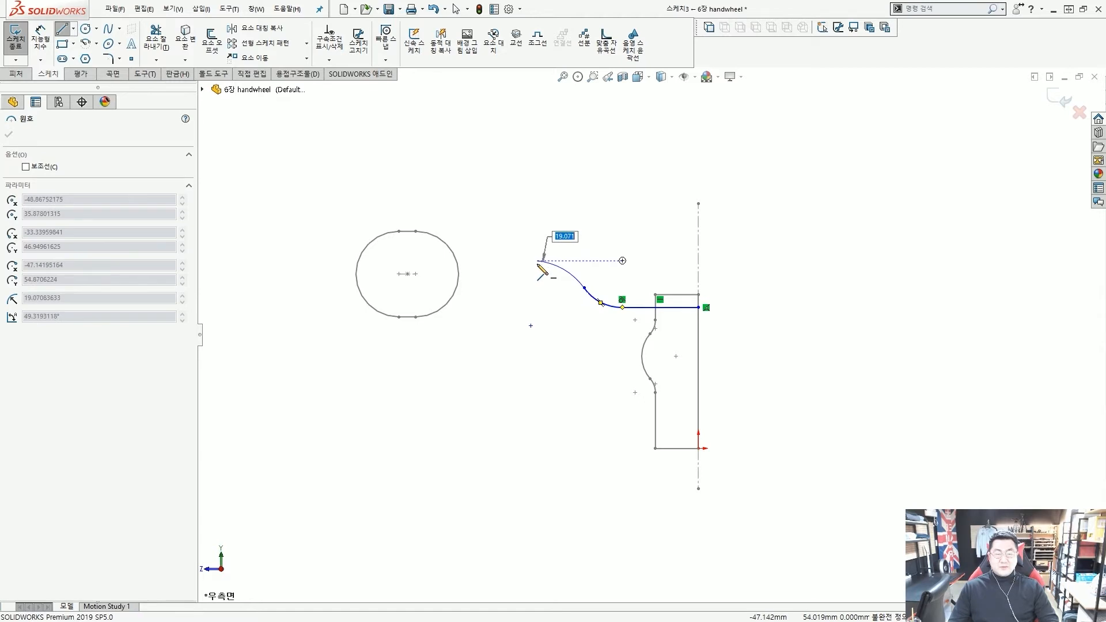
left_click(537, 260)
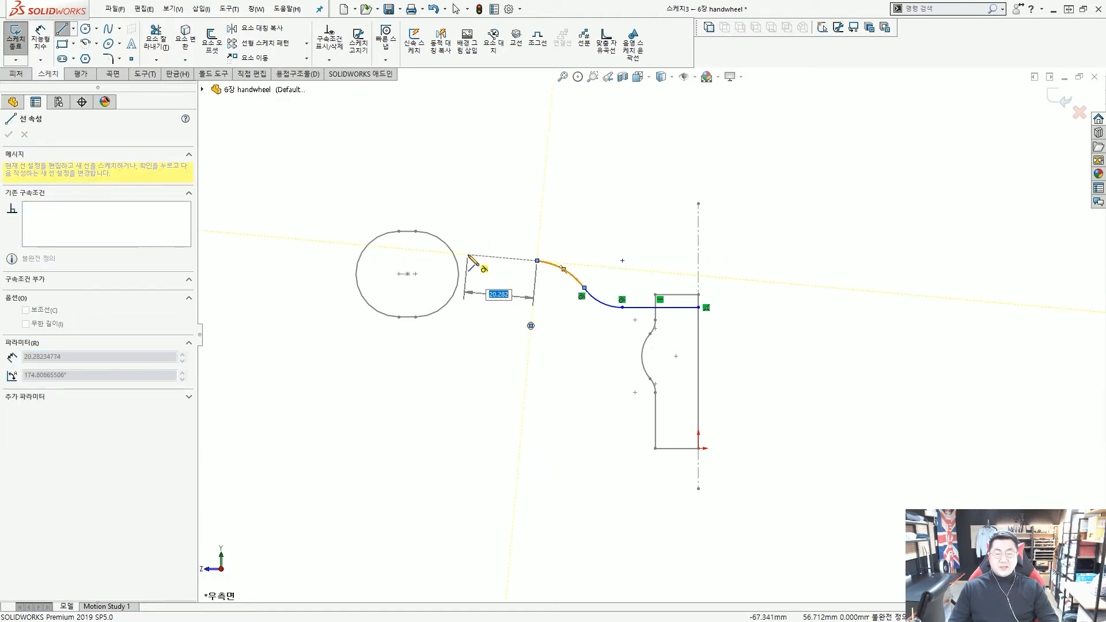
left_click(466, 255)
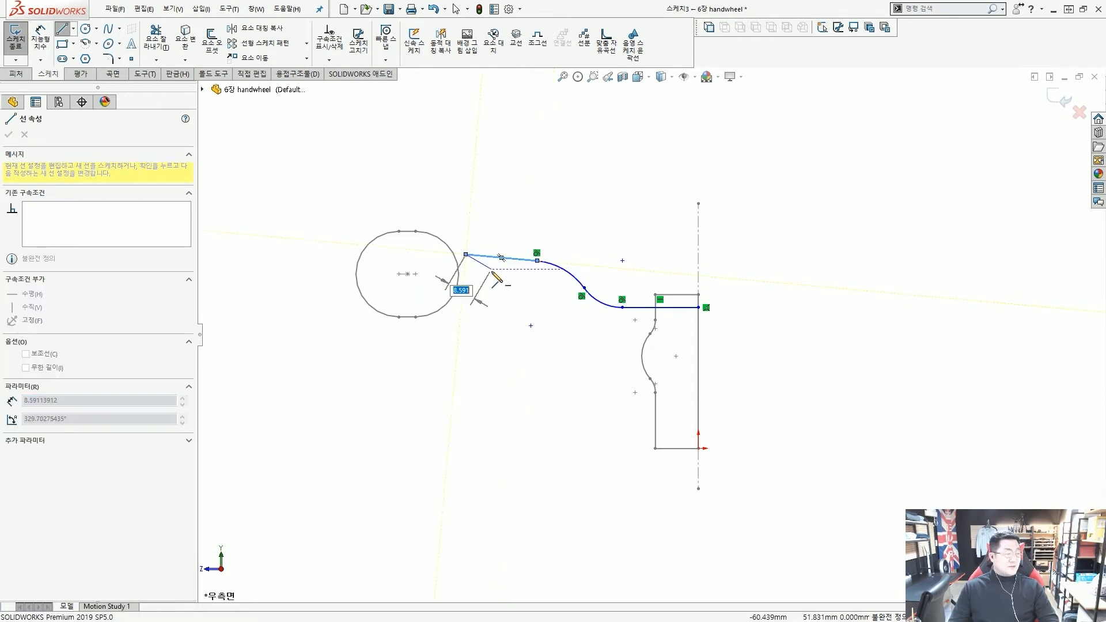
key("Escape")
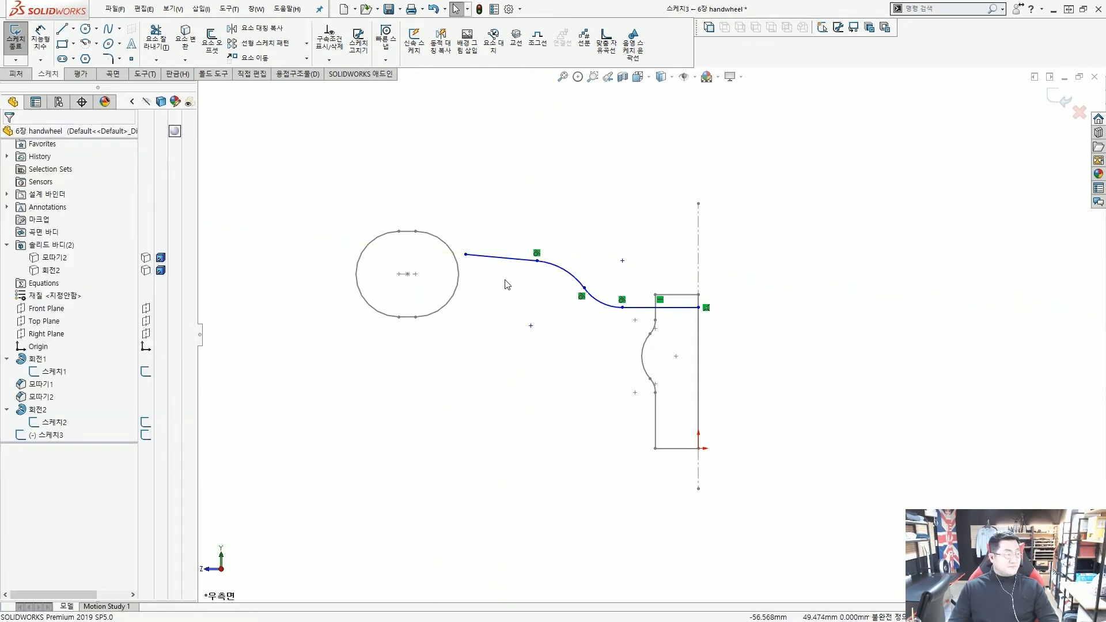
Make the last spoke line horizontal and snap its end onto the rim circle's centre
scroll(519, 282, "down", 1)
scroll(491, 263, "down", 1)
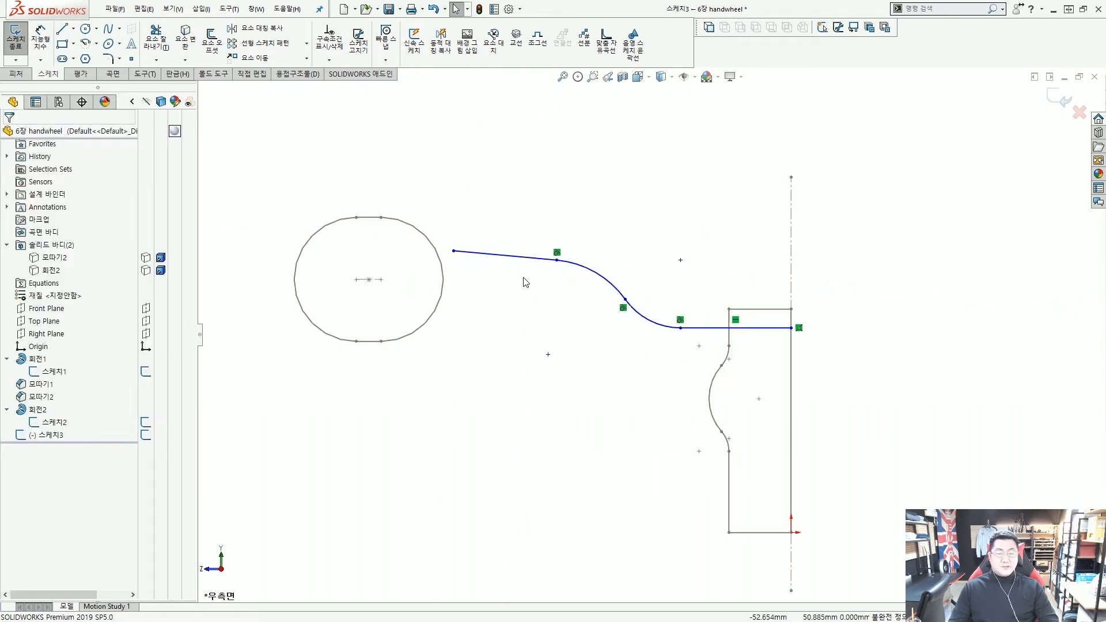
left_click(477, 257)
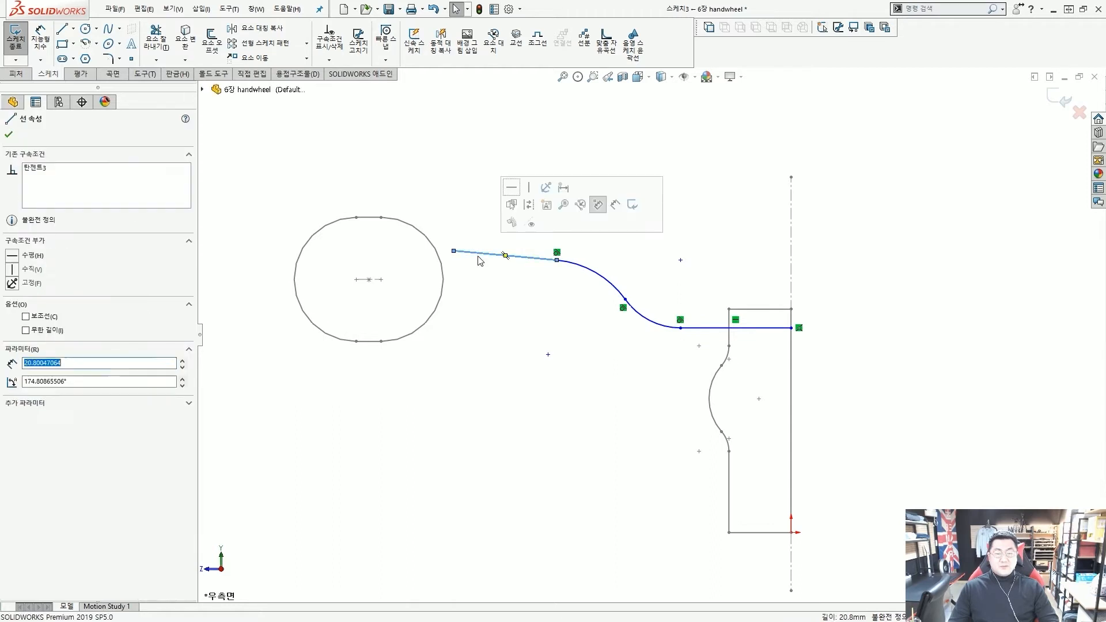
left_click(511, 190)
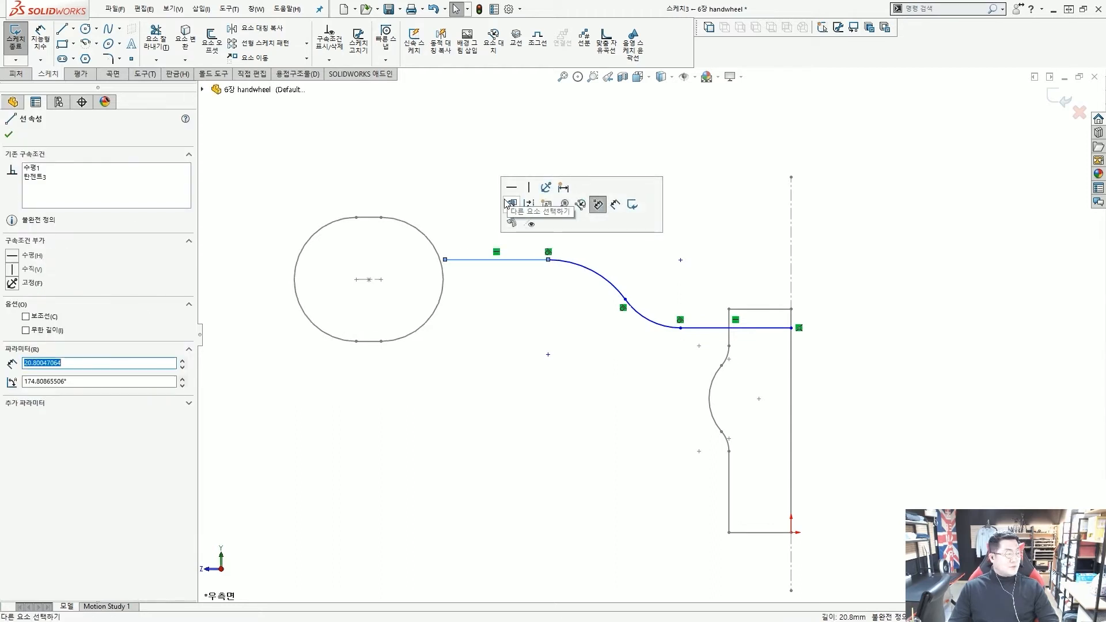
left_click(493, 211)
mouse_move(446, 259)
left_mouse_down()
mouse_move(478, 272)
mouse_move(370, 285)
left_mouse_up()
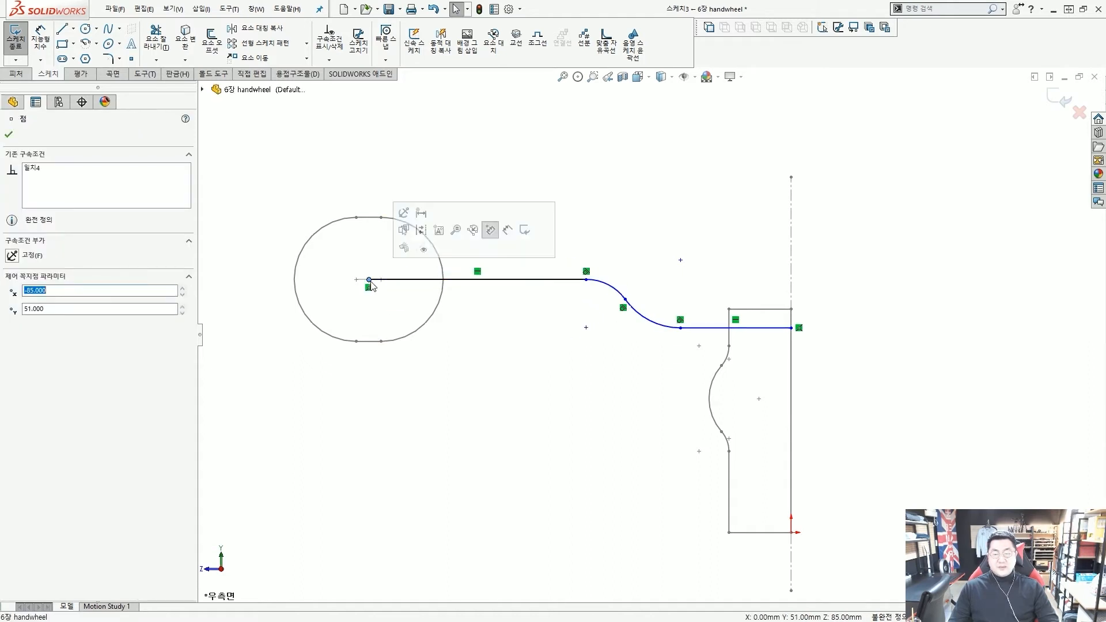
left_click(578, 337)
left_click_drag(764, 332, 761, 341)
left_click(622, 360)
scroll(617, 334, "up", 3)
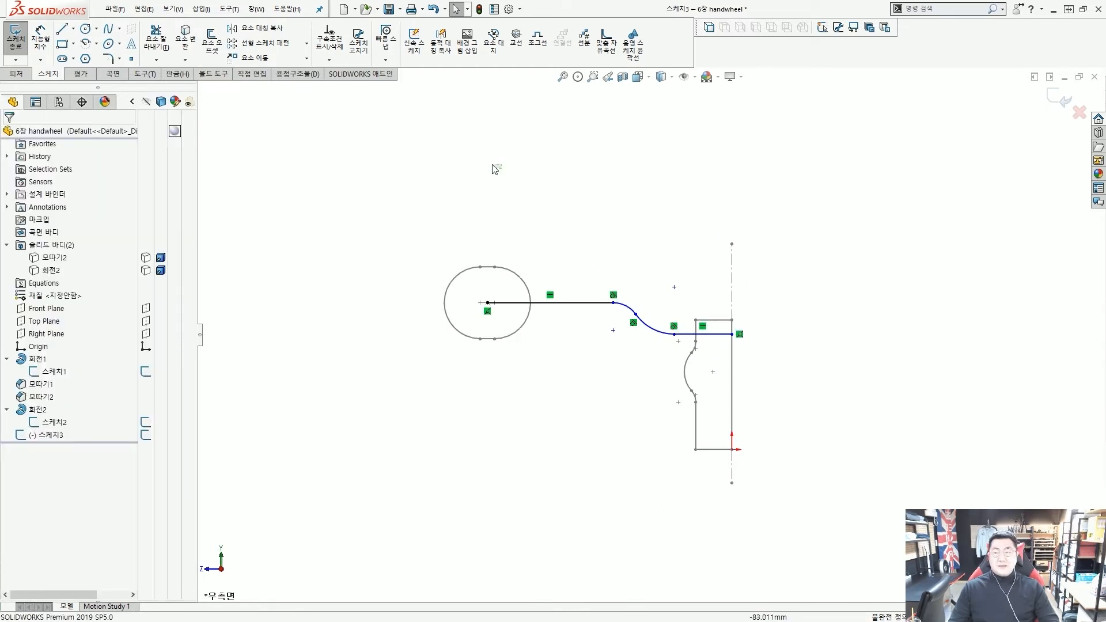
Dimension the spoke path: 55 mm from rim centre to arc centre, and upper arc R29
left_click(40, 39)
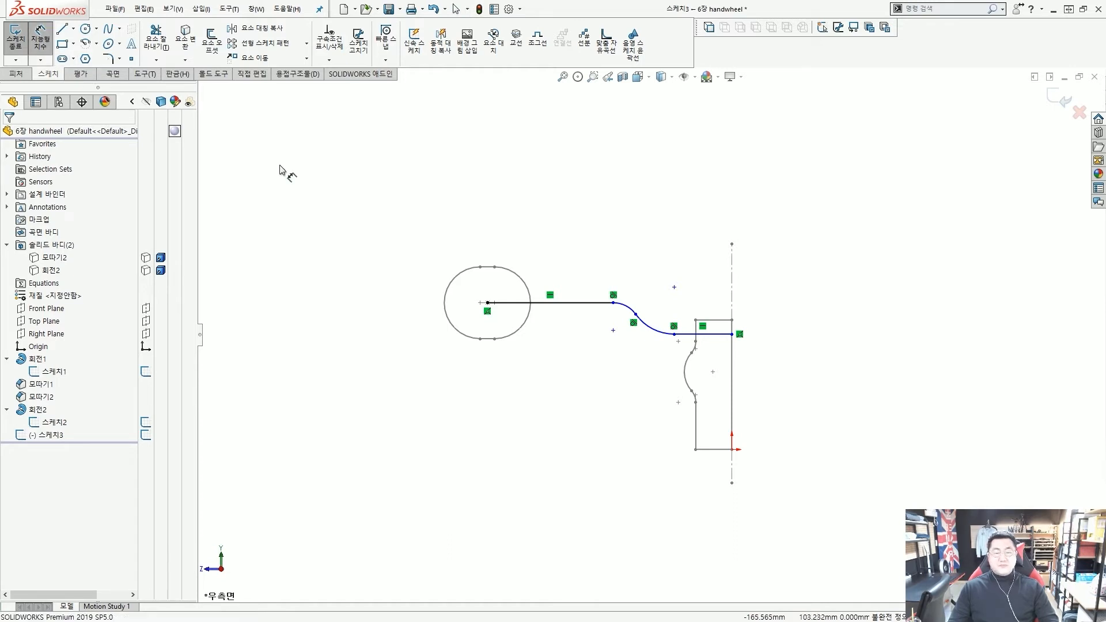
scroll(599, 306, "down", 2)
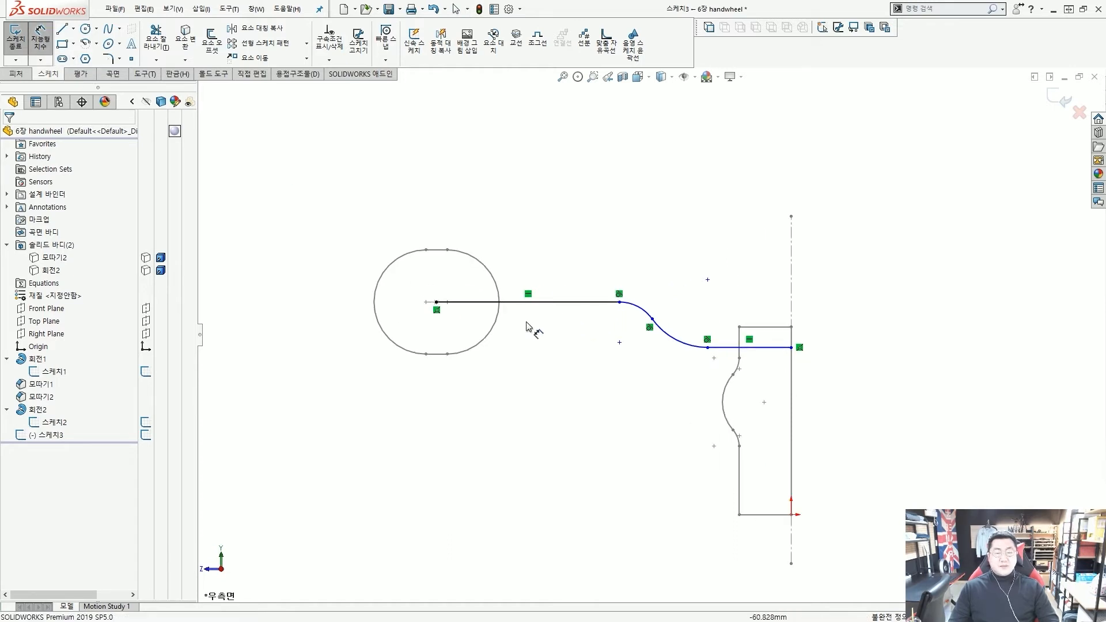
left_click(436, 301)
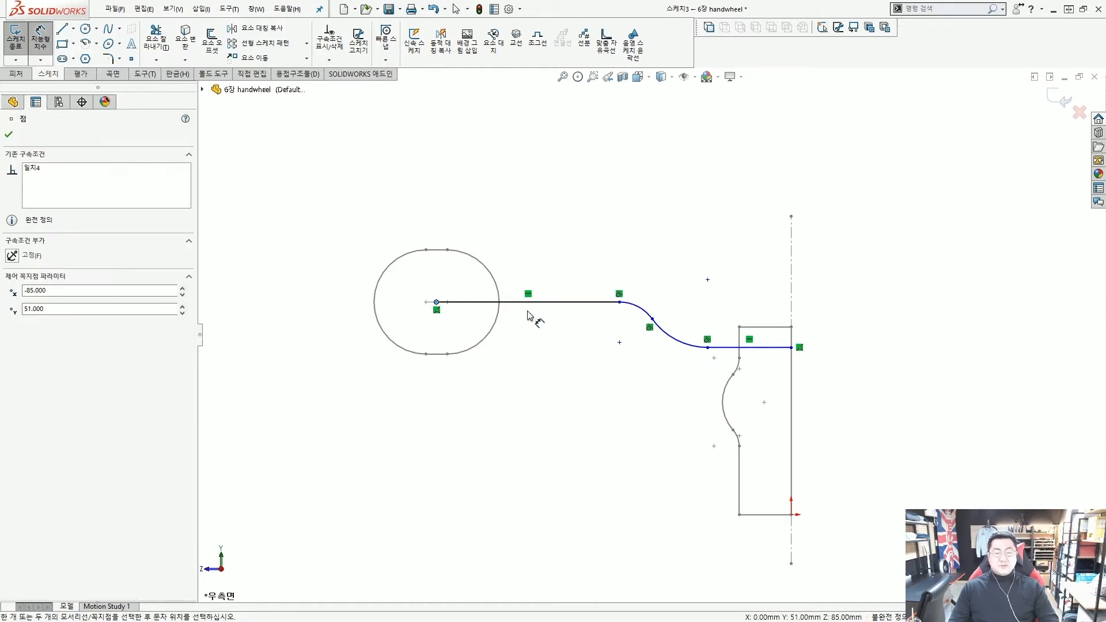
left_click(707, 280)
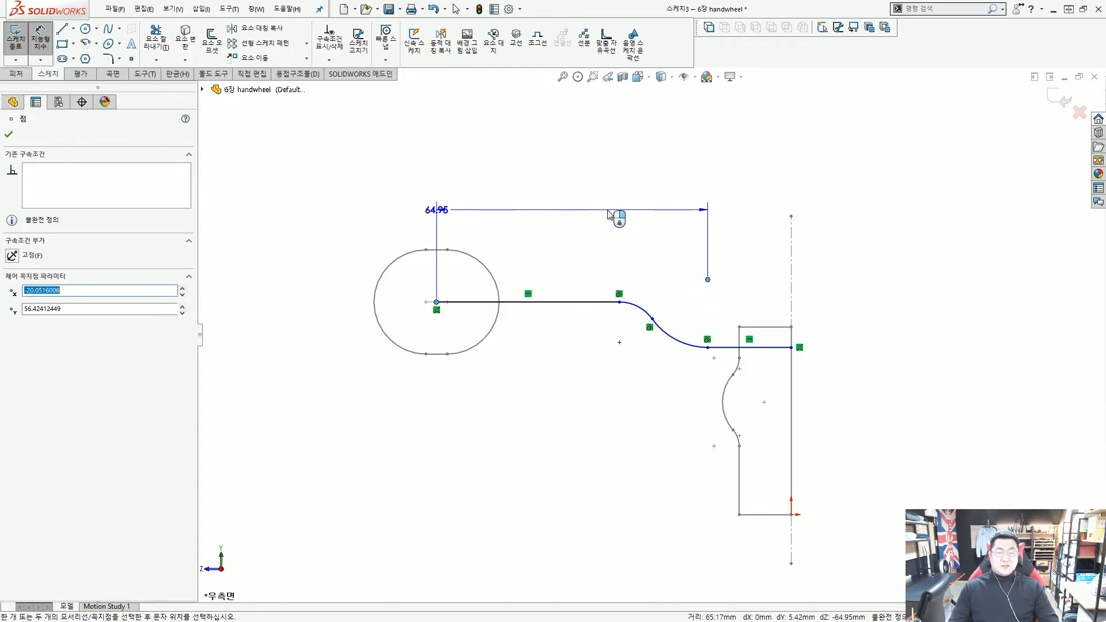
left_click(608, 214)
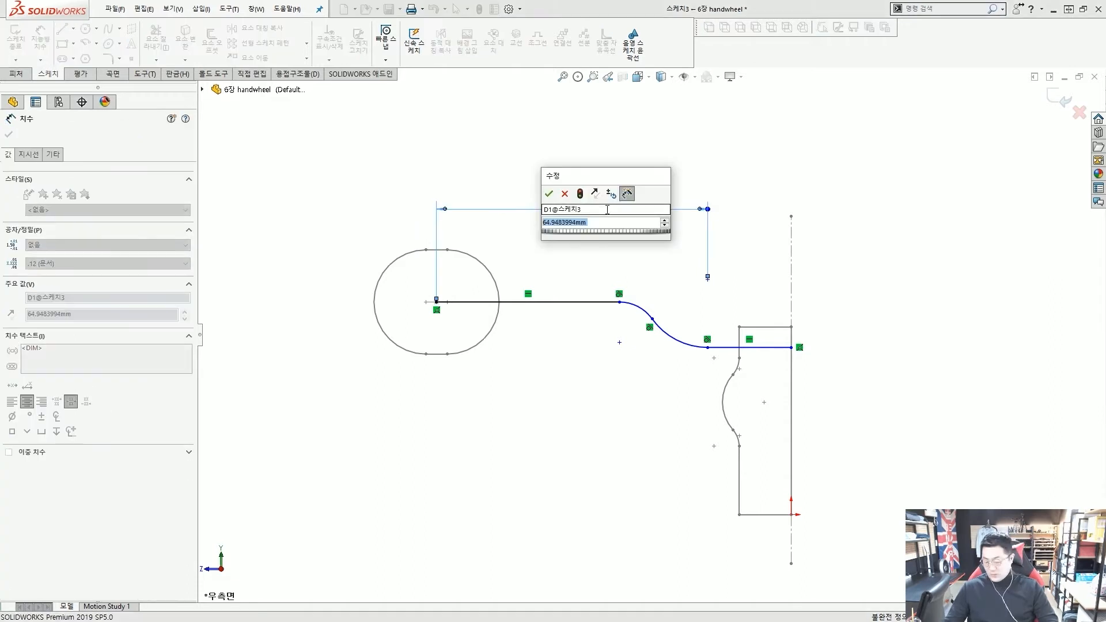
key("Return")
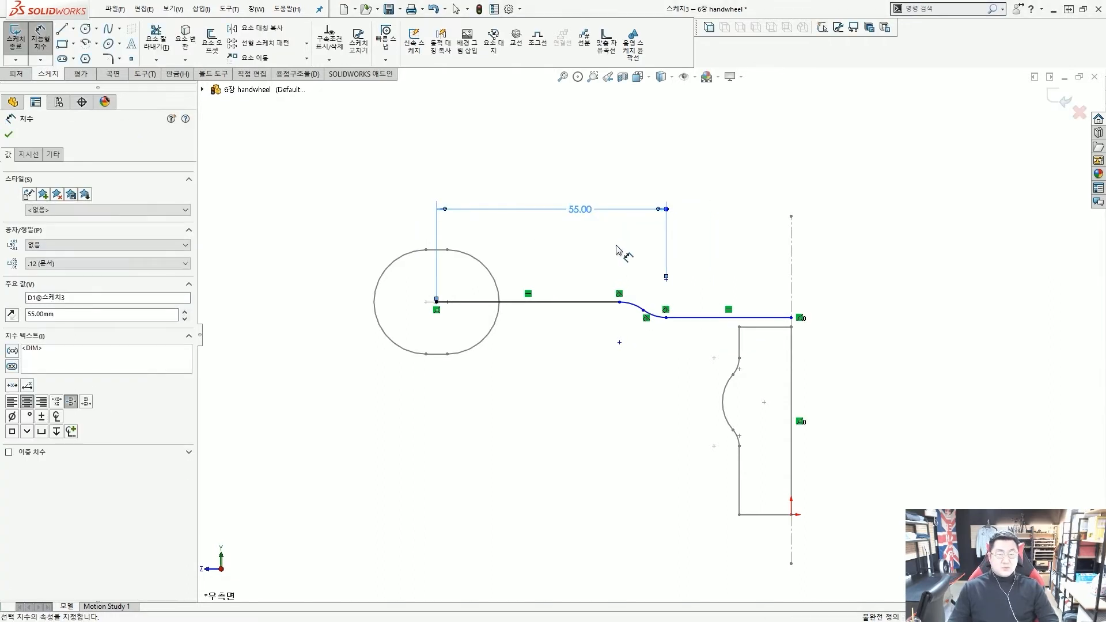
scroll(600, 341, "down", 5)
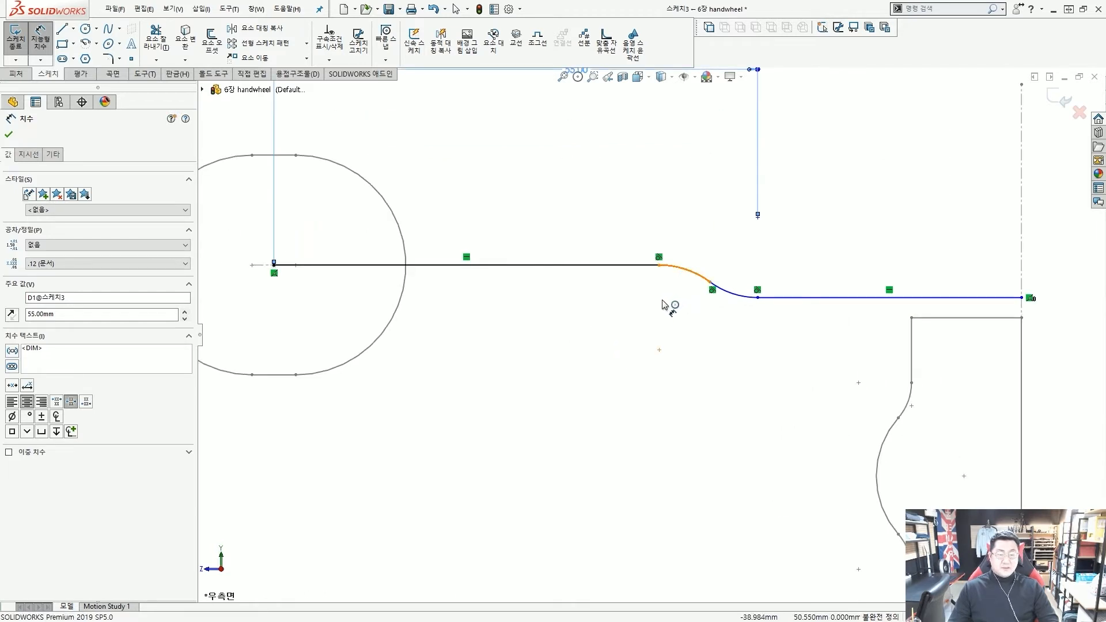
left_click(667, 302)
left_click(668, 303)
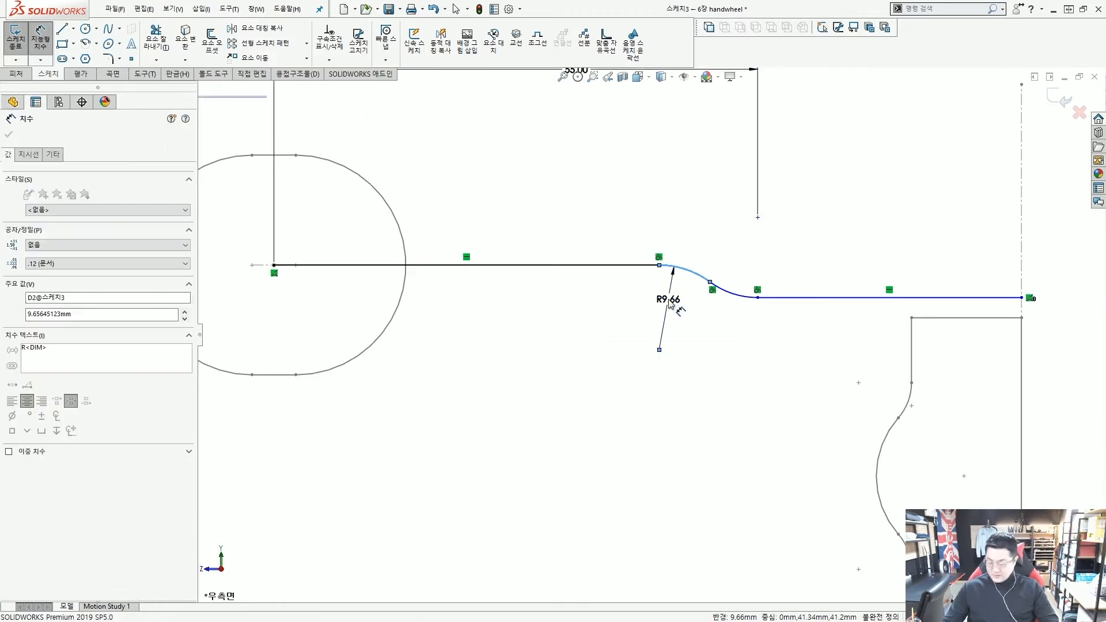
type("29")
key("Return")
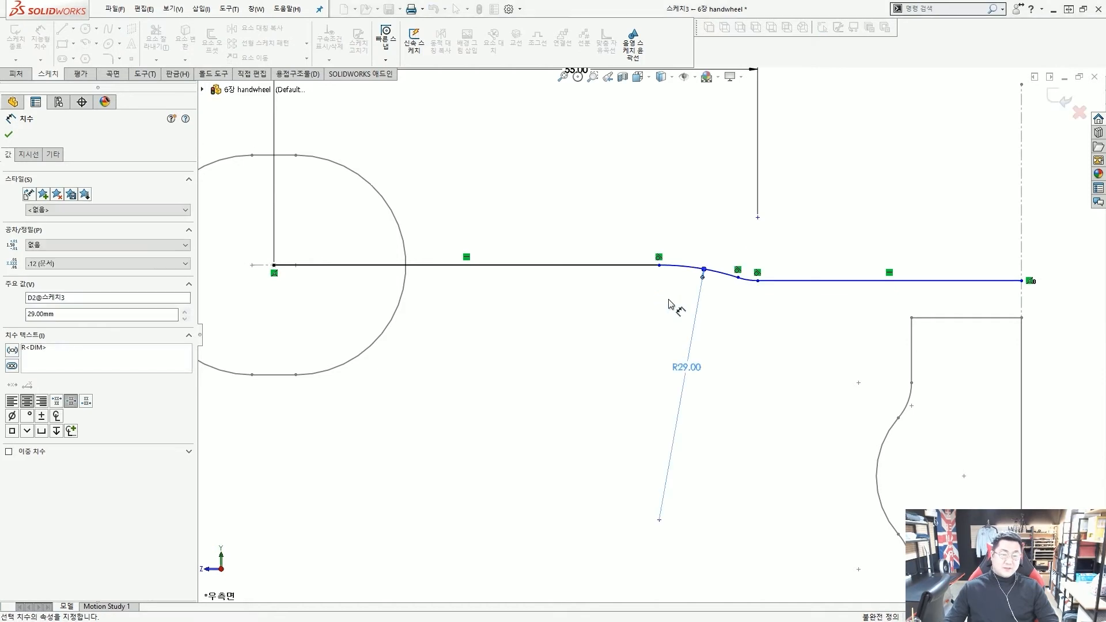
Drag the lower horizontal line downward to deepen the S-curve
key("Escape")
key("z")
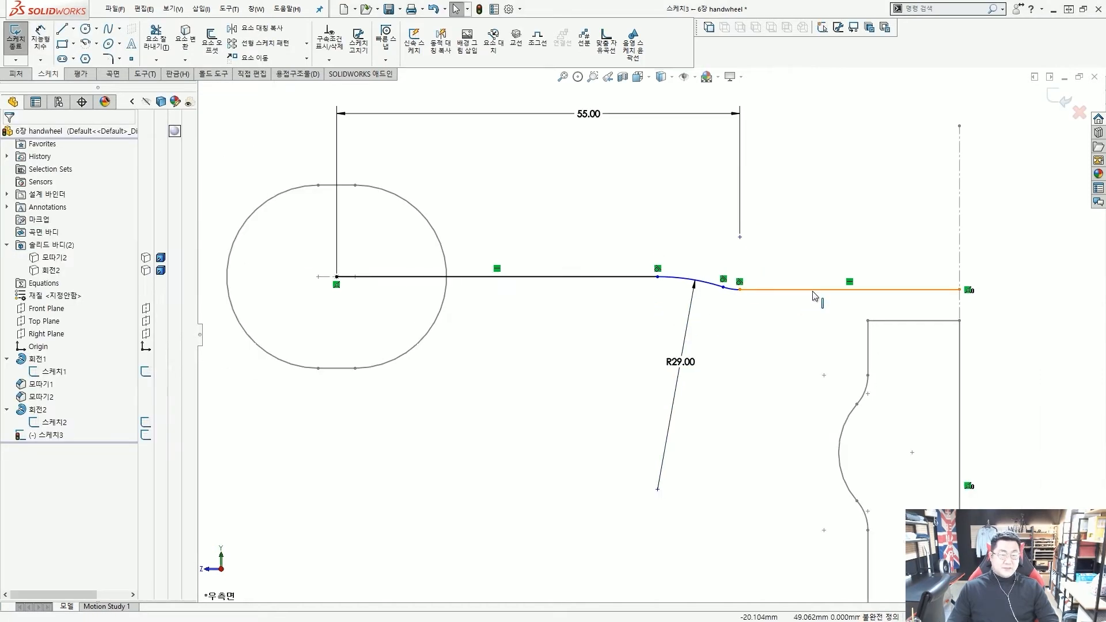
left_click_drag(817, 291, 815, 403)
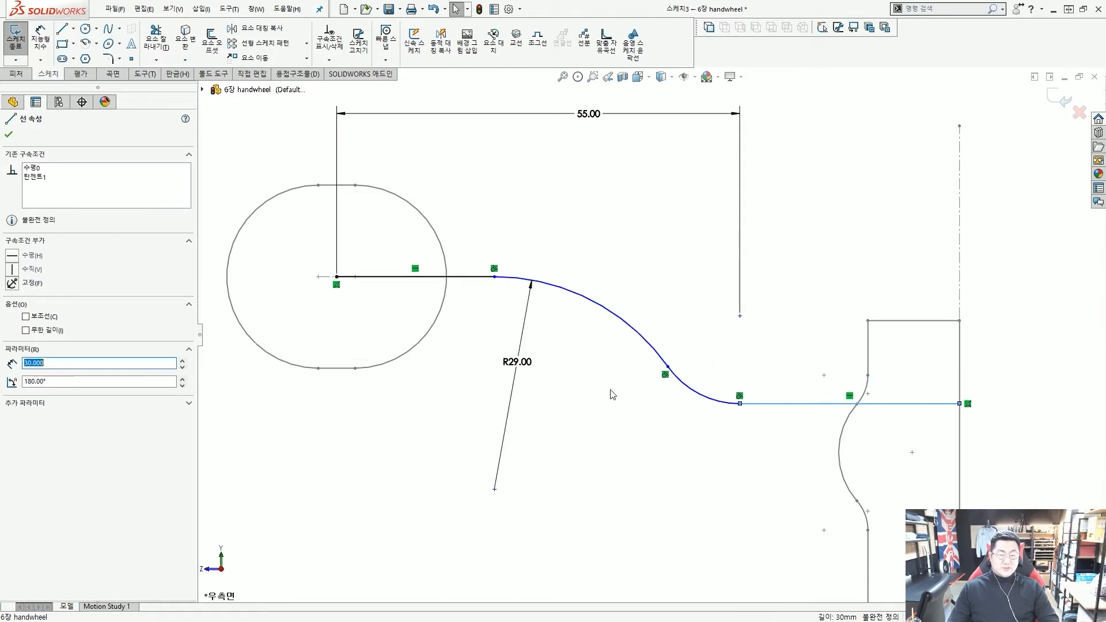
key("Escape")
key("z")
scroll(650, 377, "down", 3)
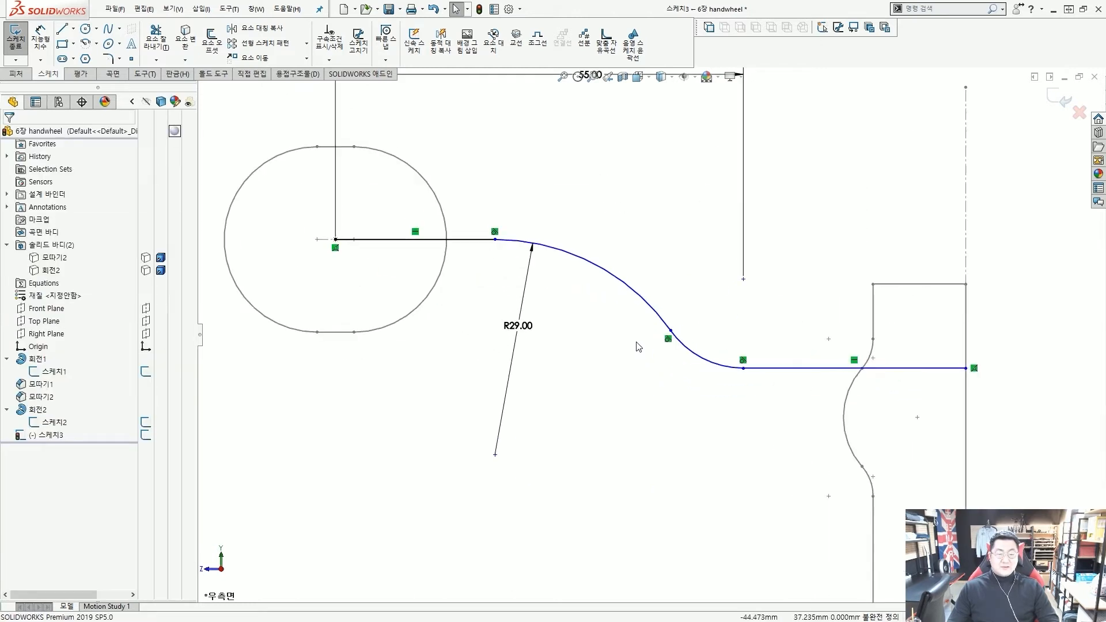
Add an Equal relation between the two S-curve arcs
scroll(637, 341, "up", 3)
scroll(635, 343, "down", 4)
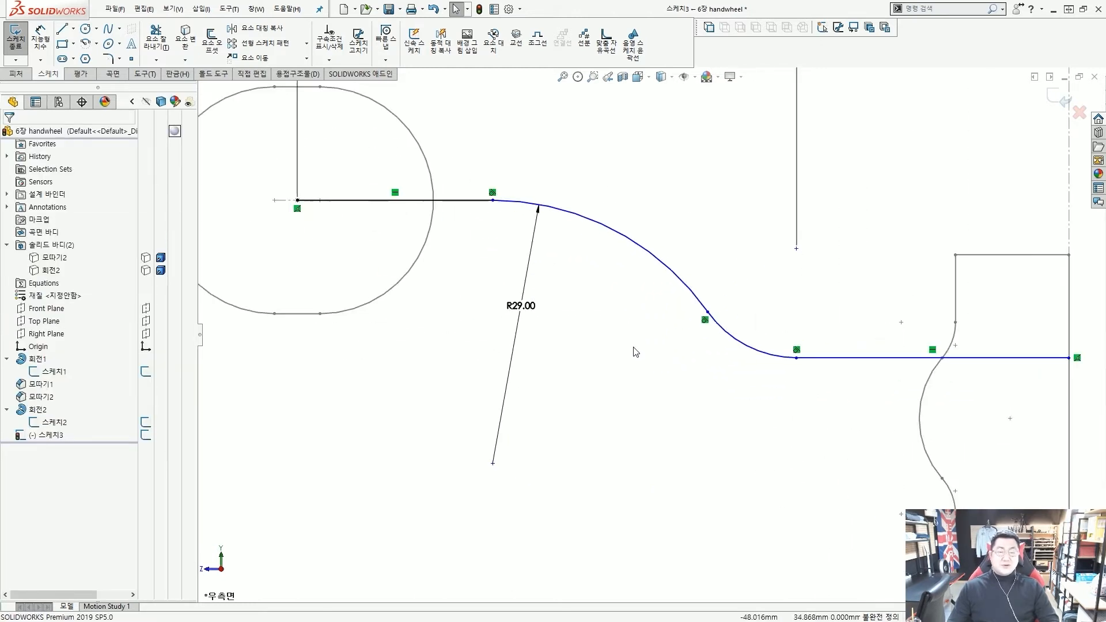
scroll(635, 340, "up", 3)
scroll(639, 329, "down", 3)
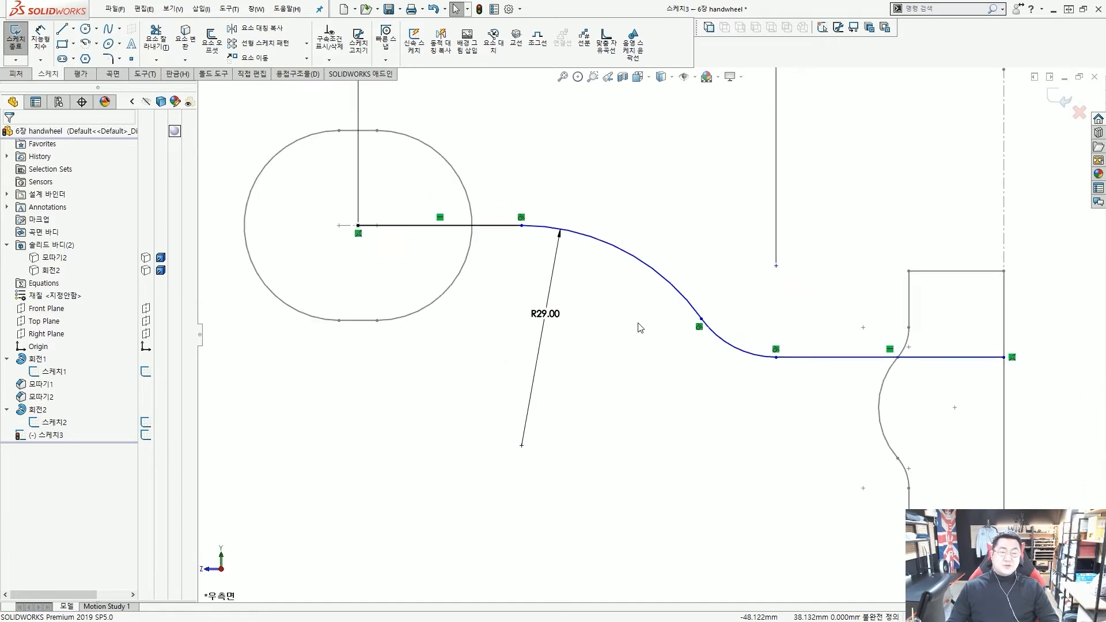
left_click(664, 286)
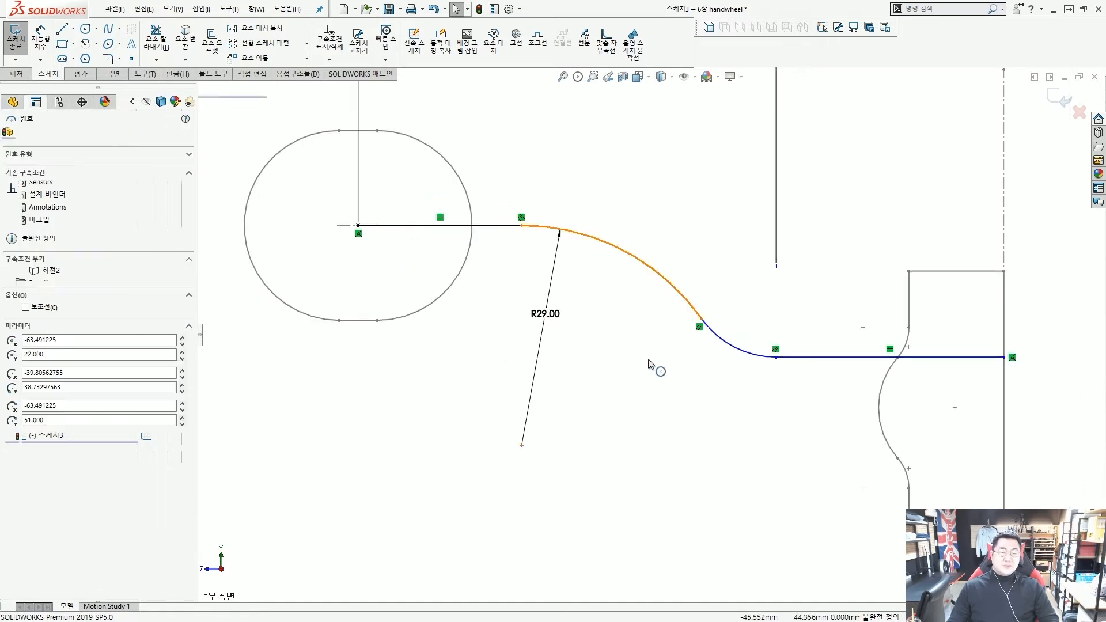
left_click(731, 348, "ctrl")
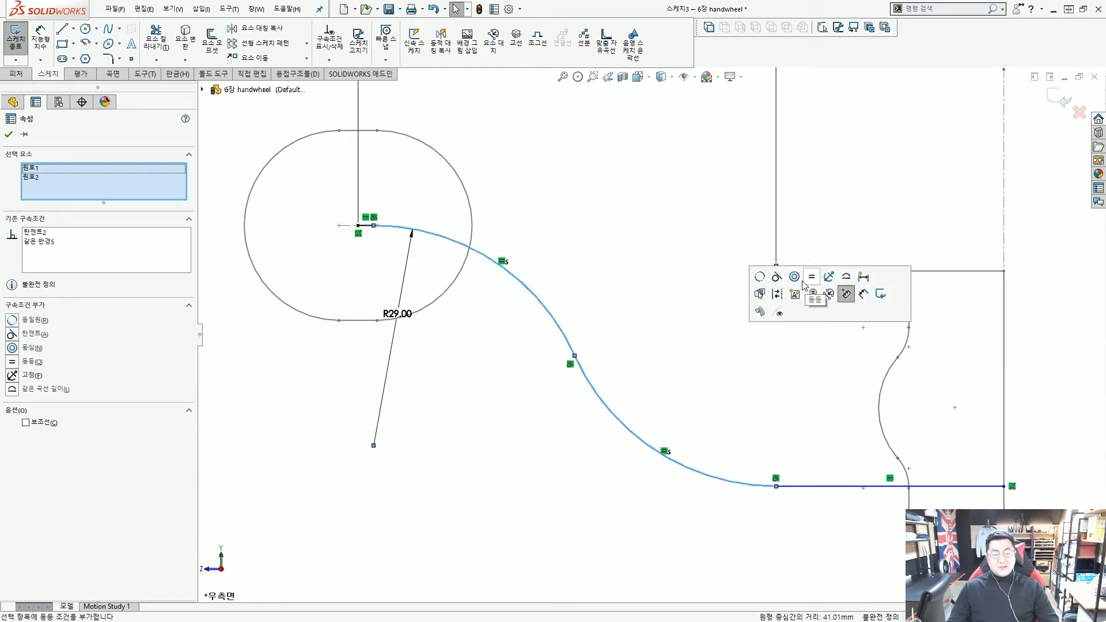
left_click(811, 277)
Mark the tangent point, the hub's centre and the end line's intended path with annotations
scroll(663, 339, "up", 3)
left_click_drag(644, 425, 667, 405)
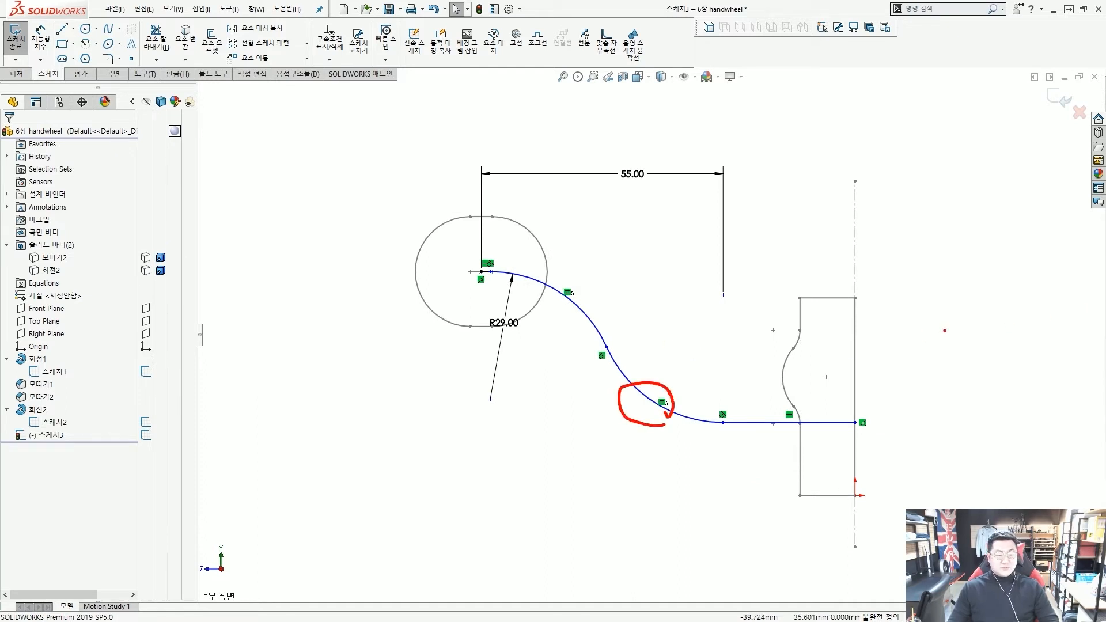
key("Escape")
scroll(842, 402, "down", 2)
scroll(812, 415, "down", 2)
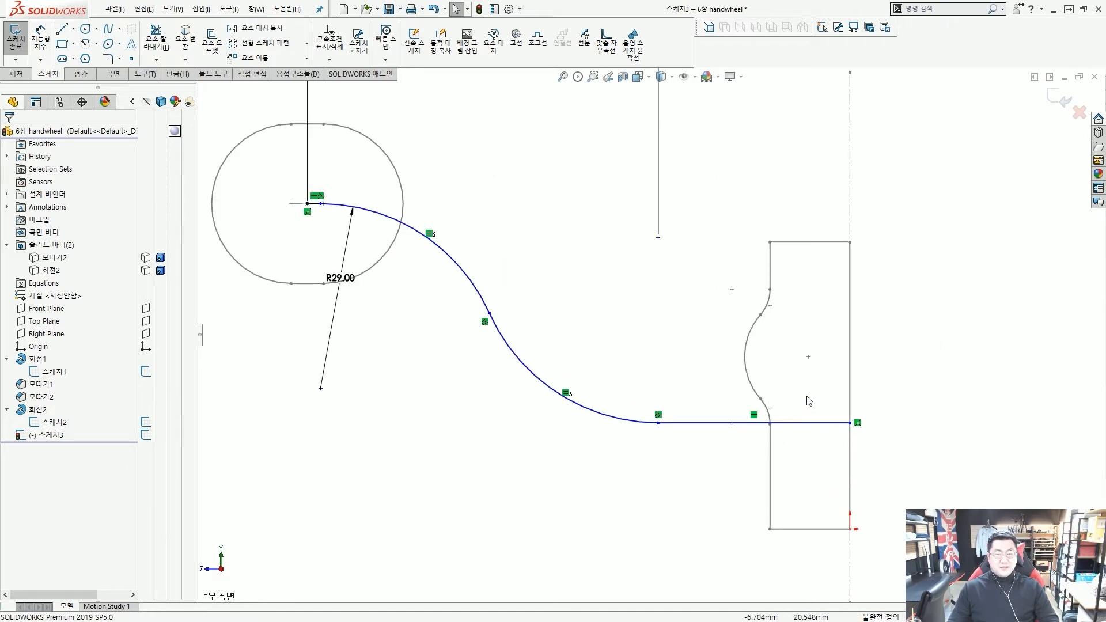
key("ctrl+2")
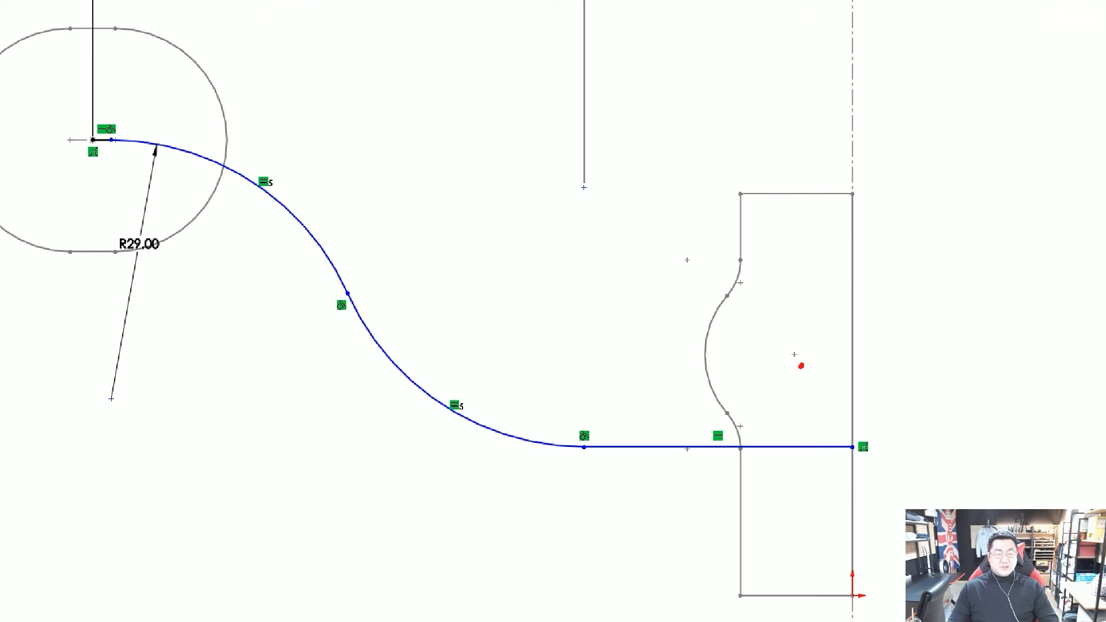
left_click_drag(798, 365, 802, 362)
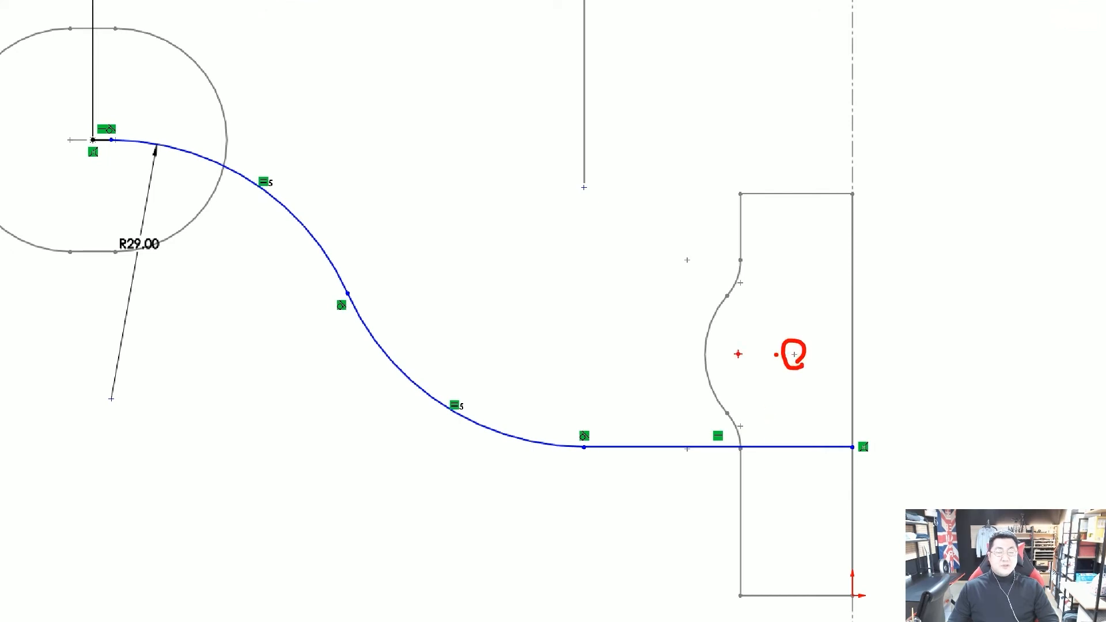
left_click_drag(715, 353, 763, 354)
left_click_drag(783, 354, 819, 354)
mouse_move(765, 454)
left_mouse_down()
mouse_move(779, 444)
mouse_move(798, 363)
mouse_move(795, 399)
left_mouse_up()
key("Escape")
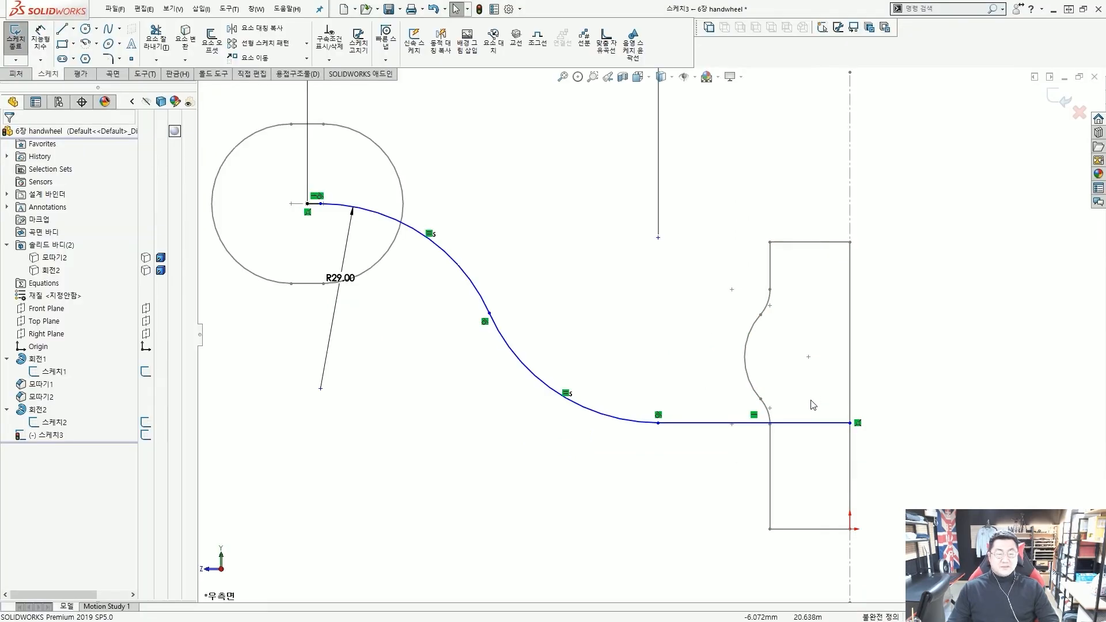
Make the lower horizontal line coincident with the hub profile's centre point
scroll(745, 471, "down", 2)
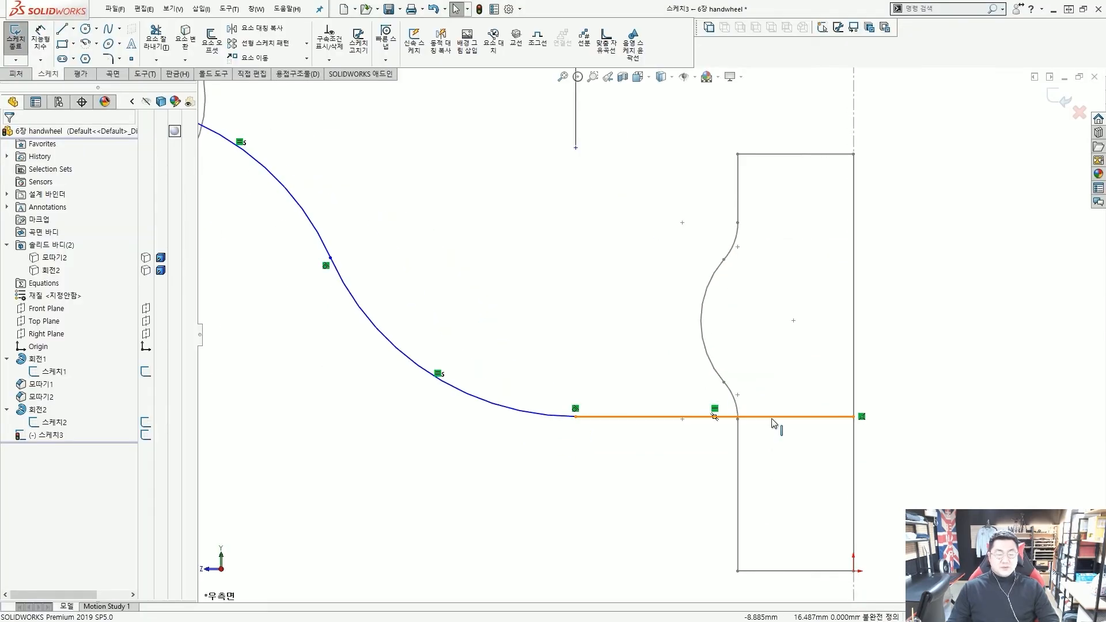
left_click(772, 417)
left_click(793, 321, "ctrl")
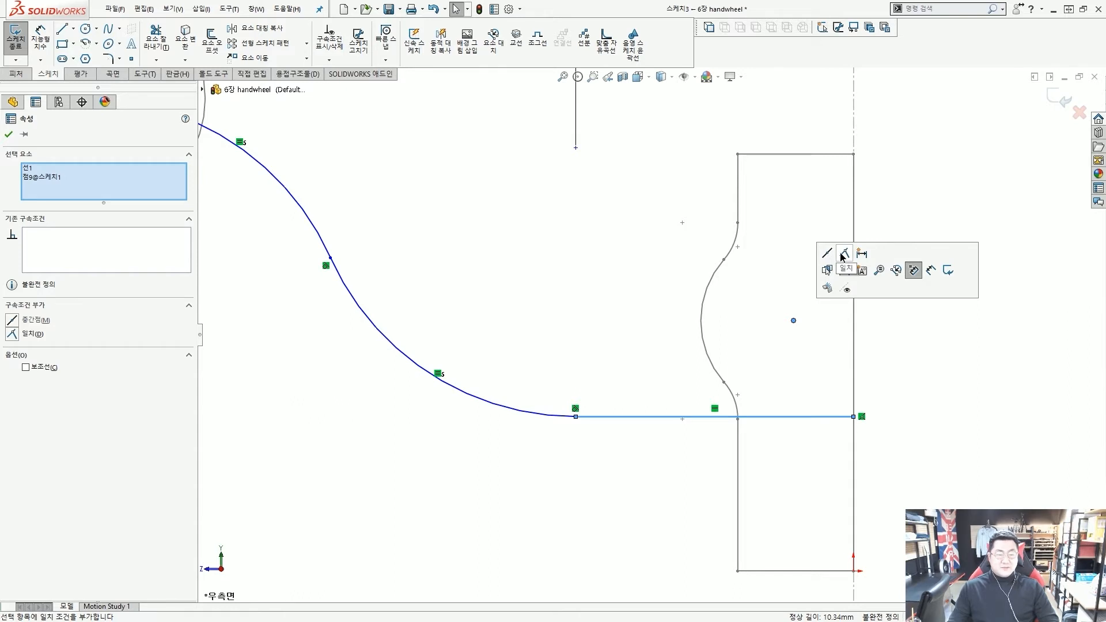
left_click(842, 256)
left_click(839, 360)
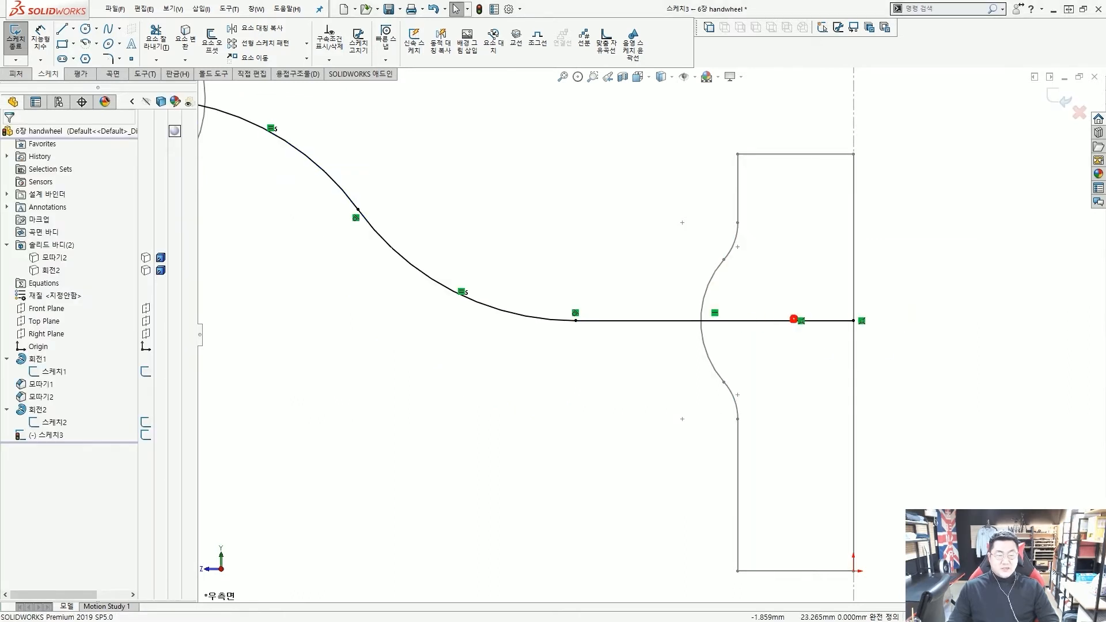
Annotate the hub point and trace the now-aligned end line
mouse_move(791, 422)
left_mouse_down()
mouse_move(795, 317)
mouse_move(811, 336)
left_mouse_up()
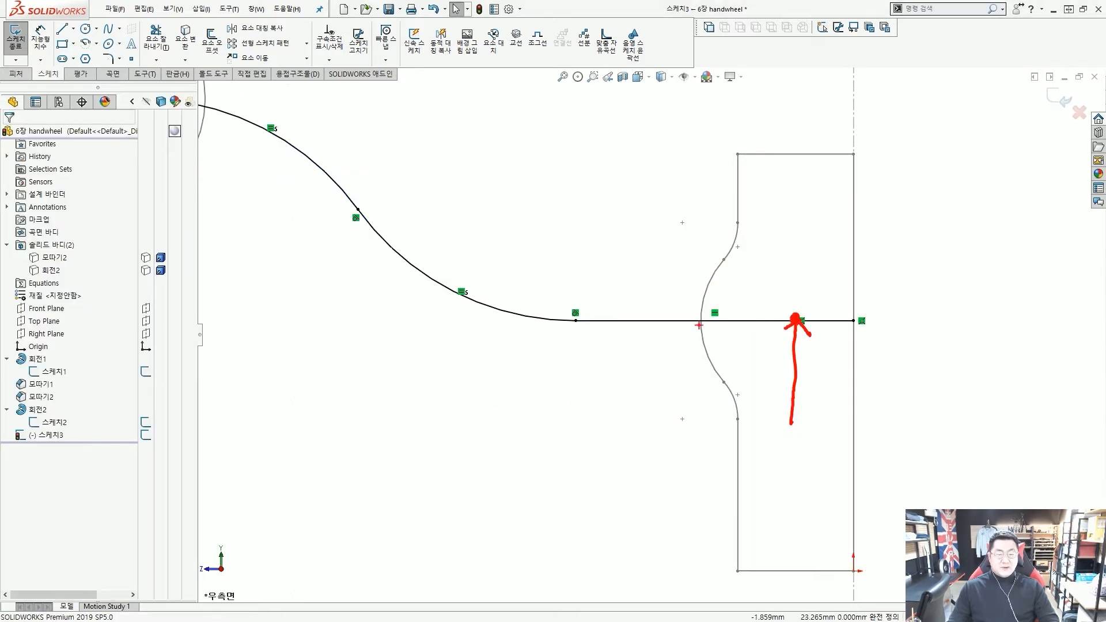
left_click_drag(625, 318, 666, 318)
left_click_drag(686, 319, 720, 319)
left_click_drag(754, 317, 873, 317)
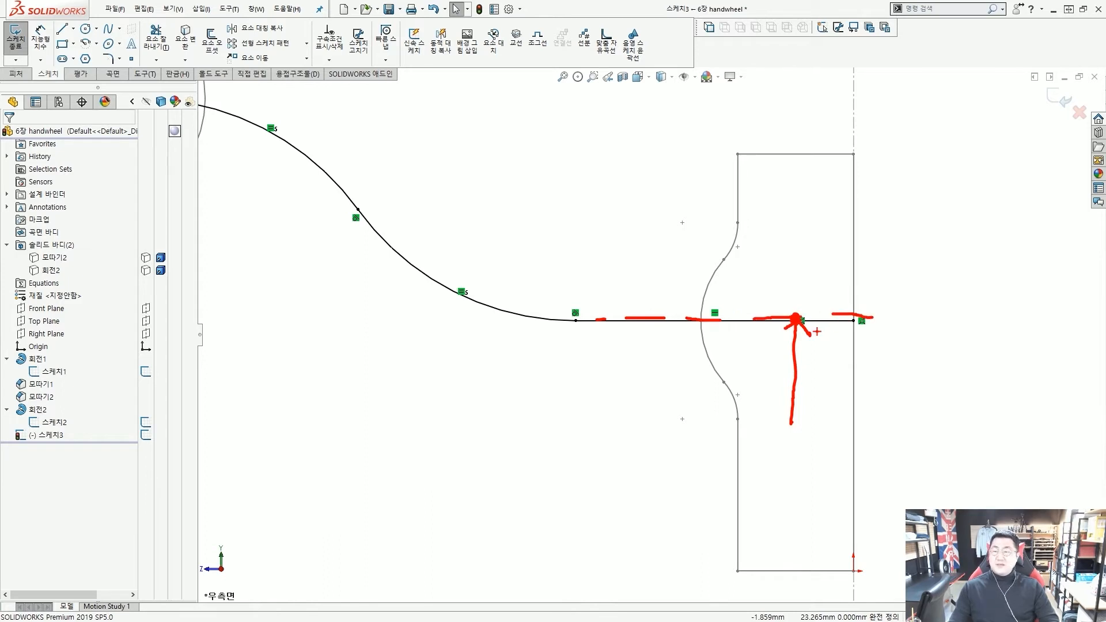
key("Escape")
scroll(650, 334, "up", 5)
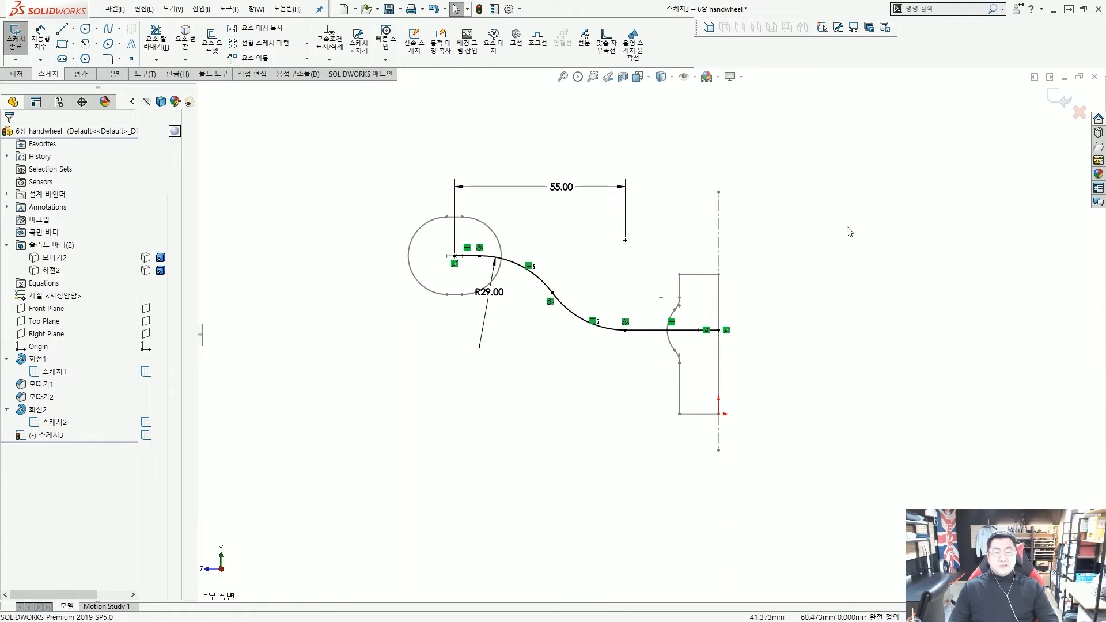
Exit the spoke path sketch and orbit to view the sketches in 3D
key("ctrl+b")
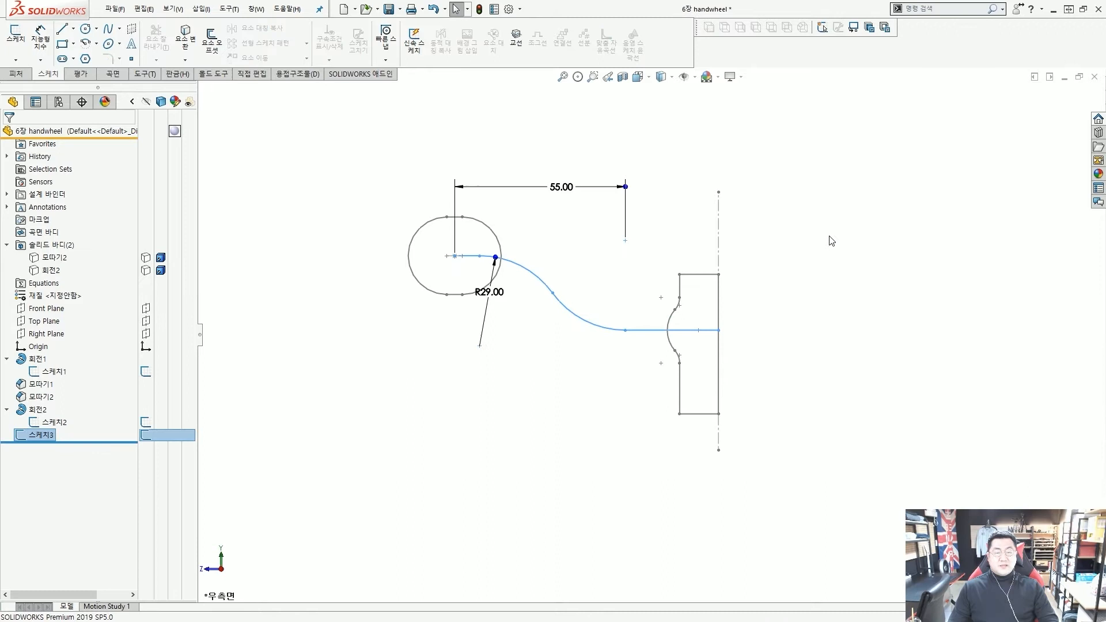
left_click(766, 185)
mouse_move(825, 270)
middle_mouse_down()
mouse_move(639, 217)
mouse_move(570, 237)
mouse_move(619, 225)
middle_mouse_up()
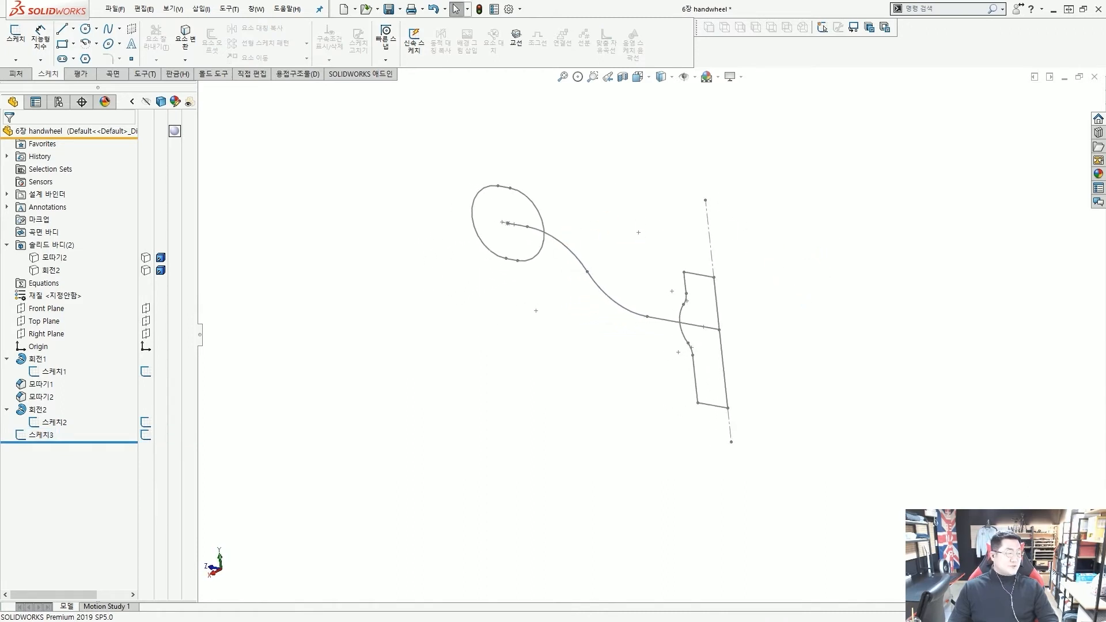
scroll(664, 271, "down", 2)
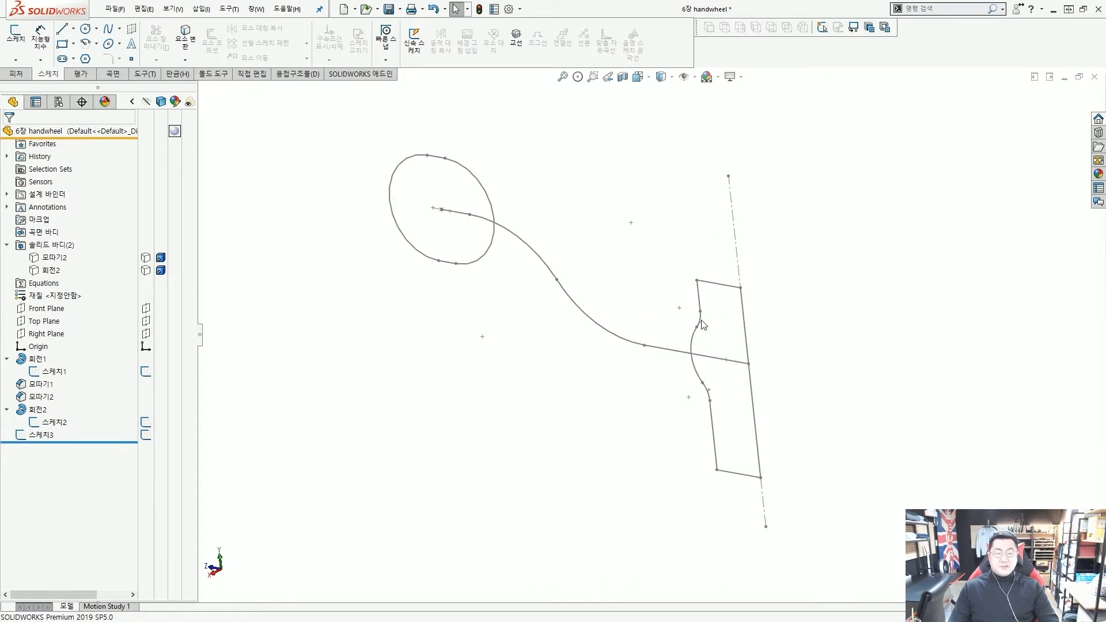
Annotate the spoke path, the hub's sweep circle and the spoke's end at the hub
mouse_move(748, 362)
left_mouse_down()
mouse_move(685, 355)
mouse_move(519, 248)
mouse_move(448, 231)
left_mouse_up()
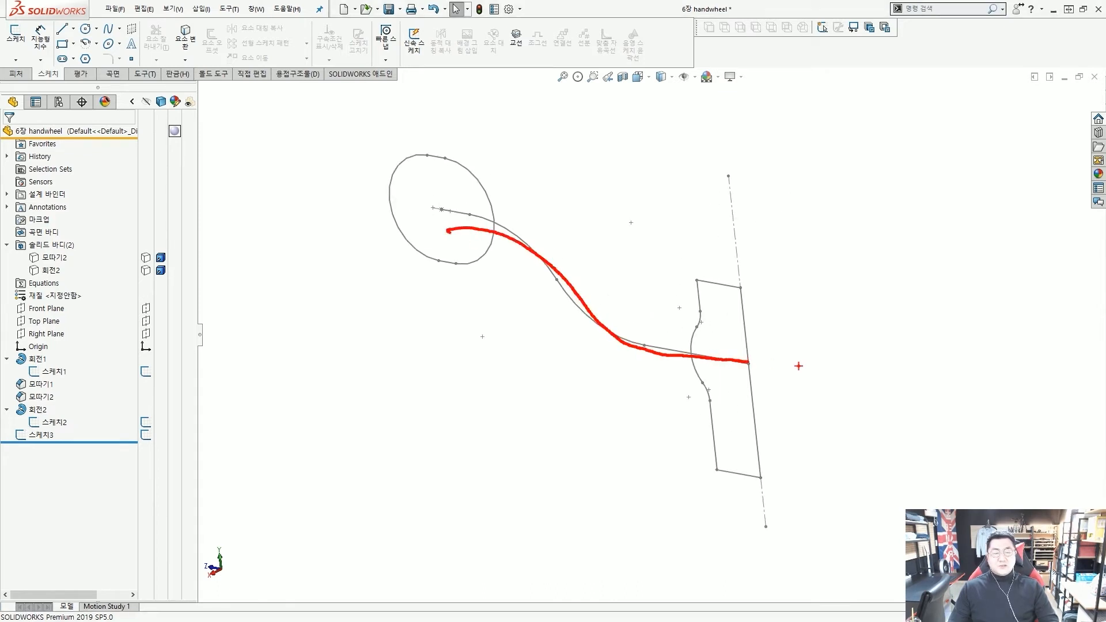
mouse_move(780, 258)
left_mouse_down()
mouse_move(863, 374)
mouse_move(758, 298)
left_mouse_up()
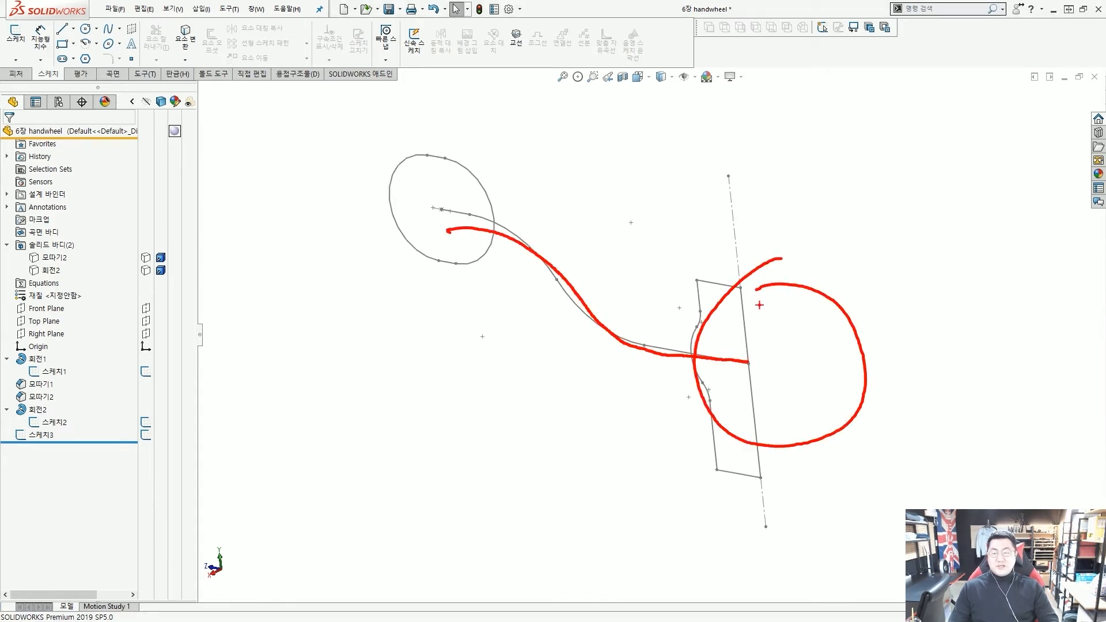
key("Escape")
scroll(739, 370, "down", 1)
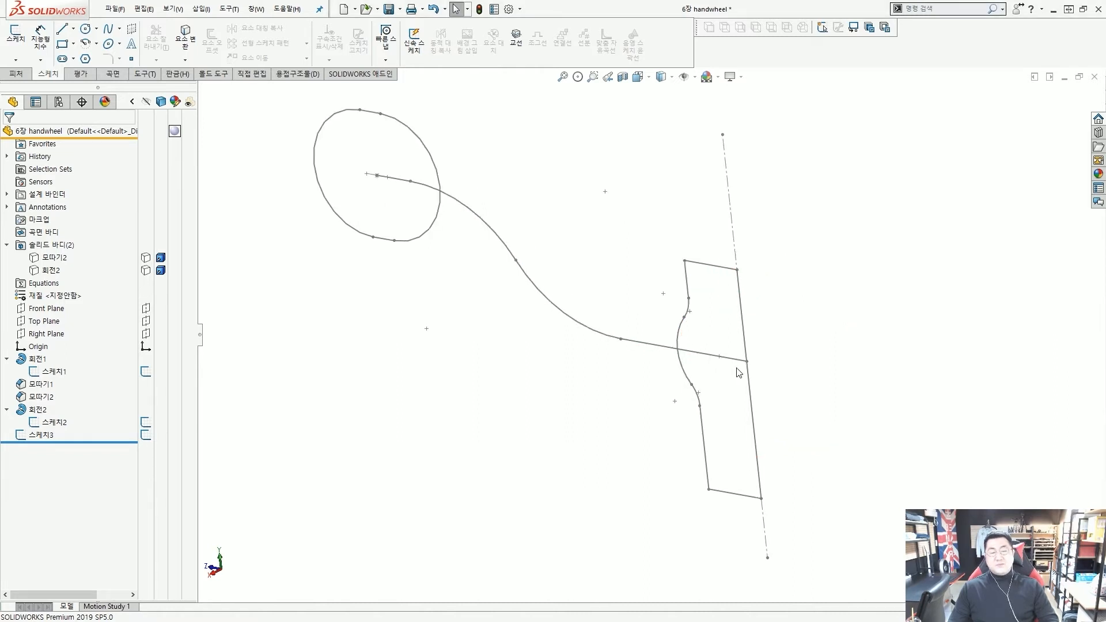
scroll(698, 380, "up", 2)
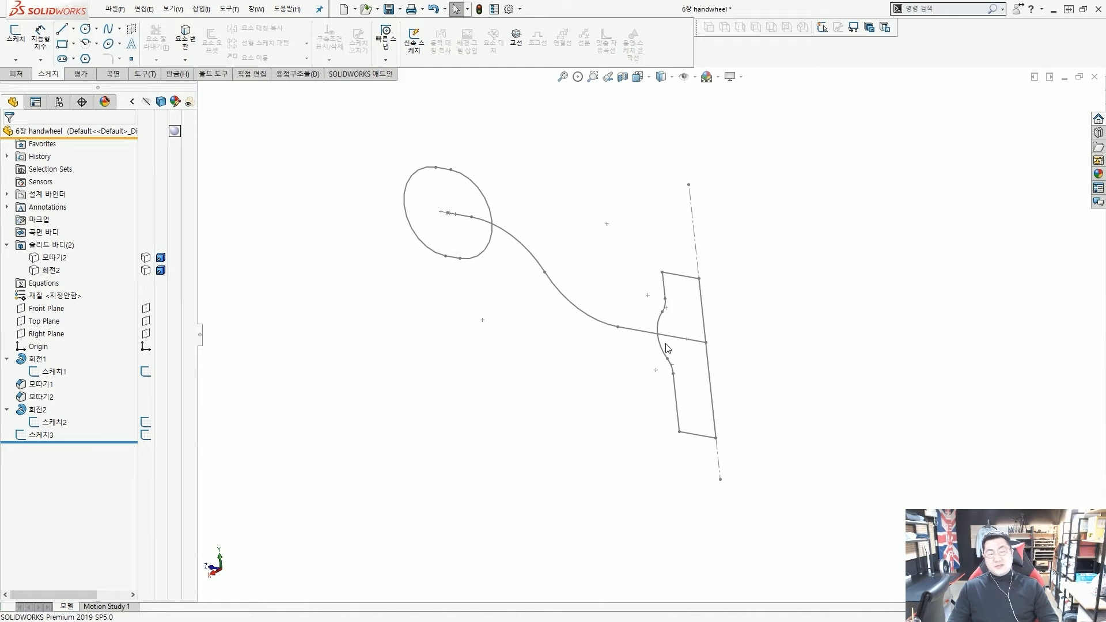
left_click_drag(694, 353, 717, 355)
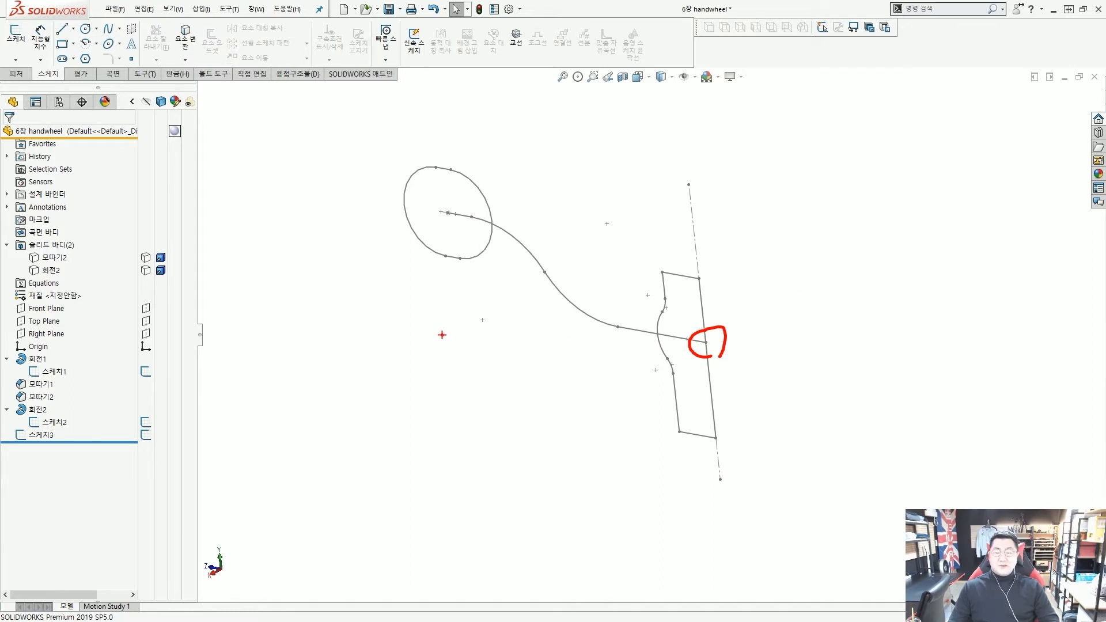
key("Escape")
Compare where the Front and Right Planes lie, then start a sketch on the Front Plane
left_click(47, 309)
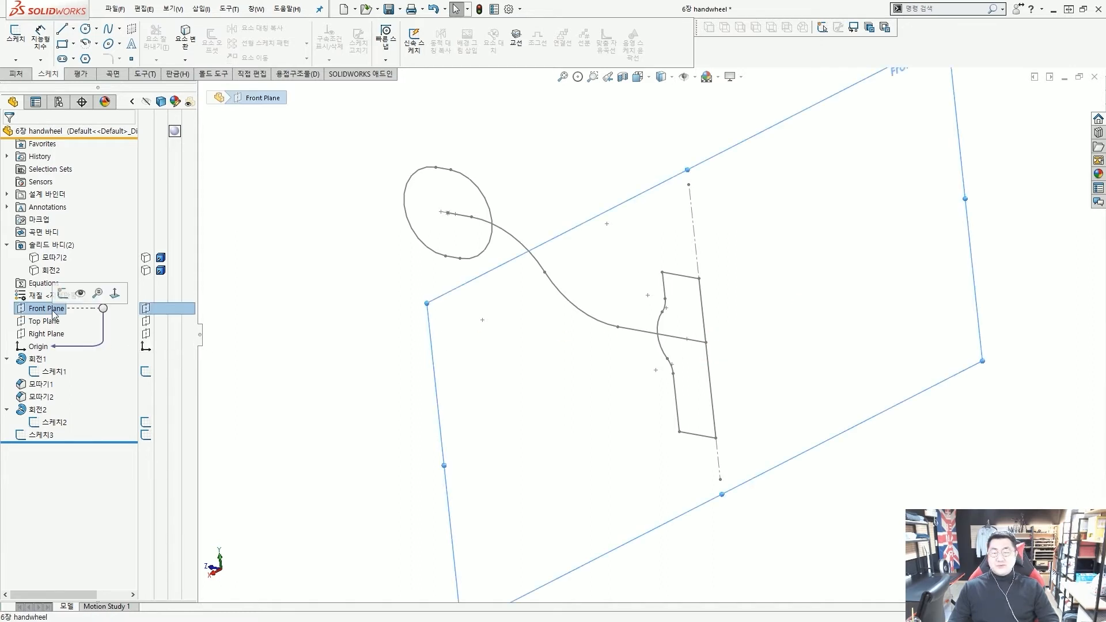
left_click(44, 320)
left_click(42, 334)
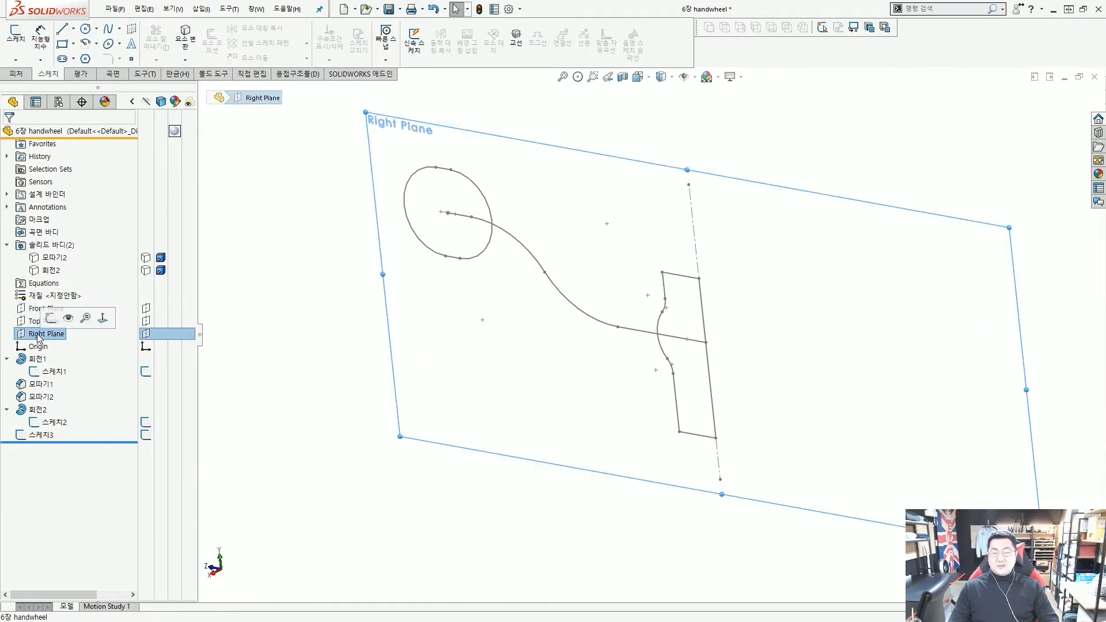
left_click(32, 311)
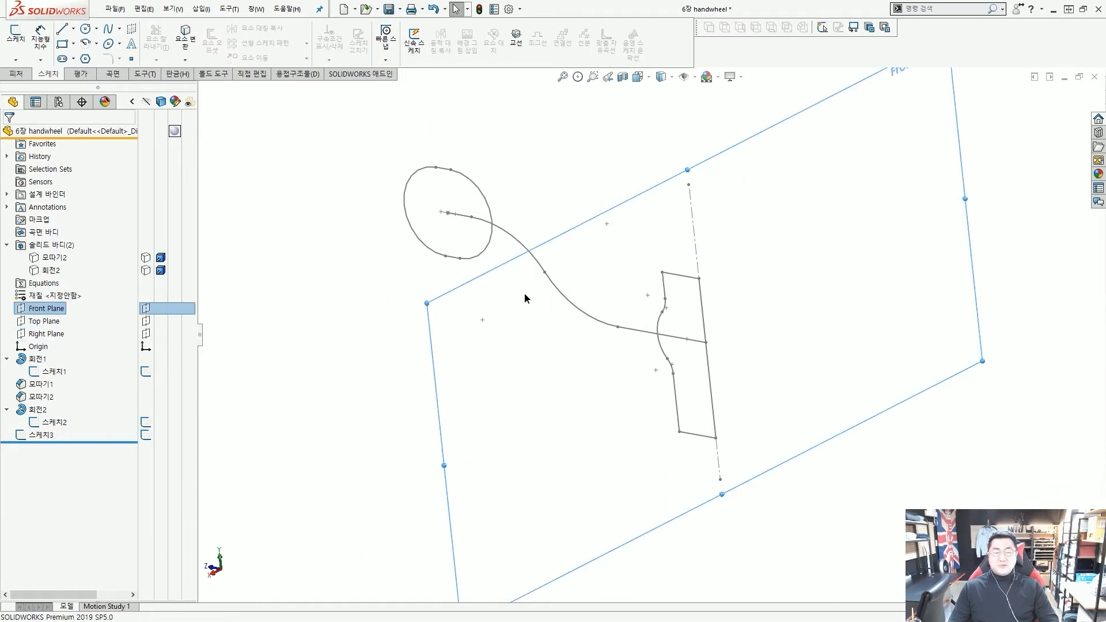
mouse_move(524, 296)
middle_mouse_down()
mouse_move(572, 255)
mouse_move(578, 234)
mouse_move(569, 244)
middle_mouse_up()
left_click(432, 324)
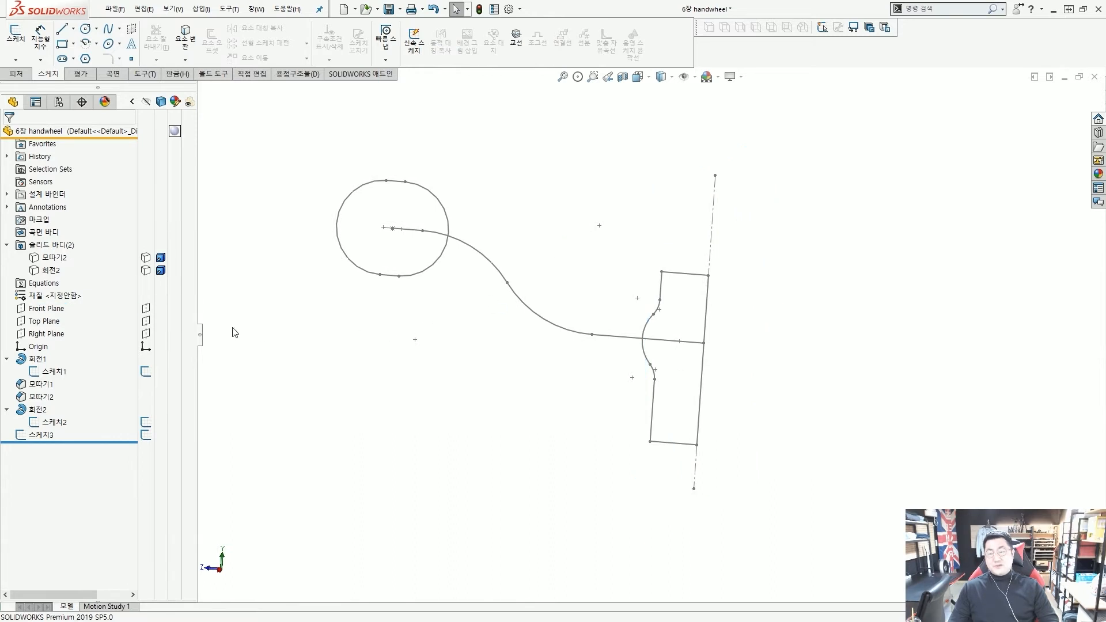
left_click(57, 309)
left_click(66, 293)
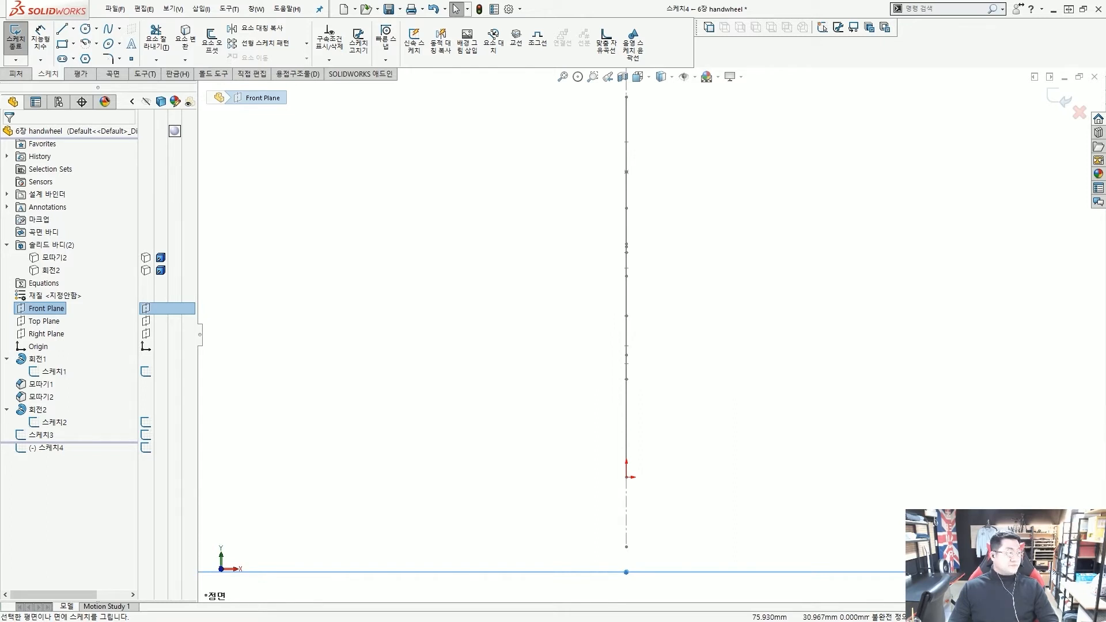
Draw a wide ellipse left of the vertical centreline and show its axis rotates freely
left_click(458, 219)
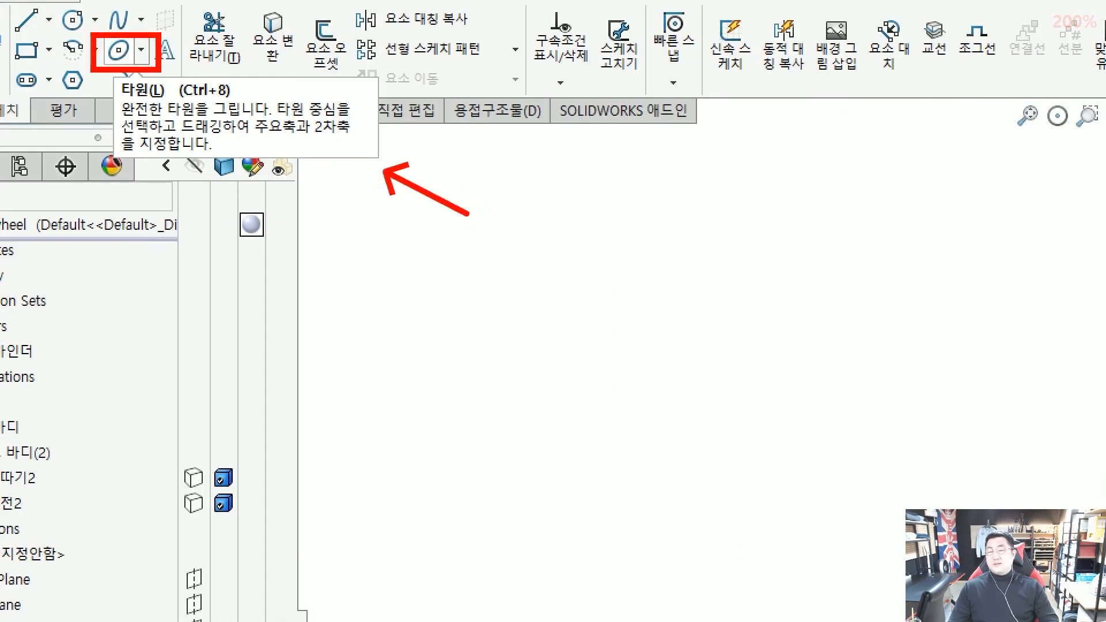
left_click(118, 50)
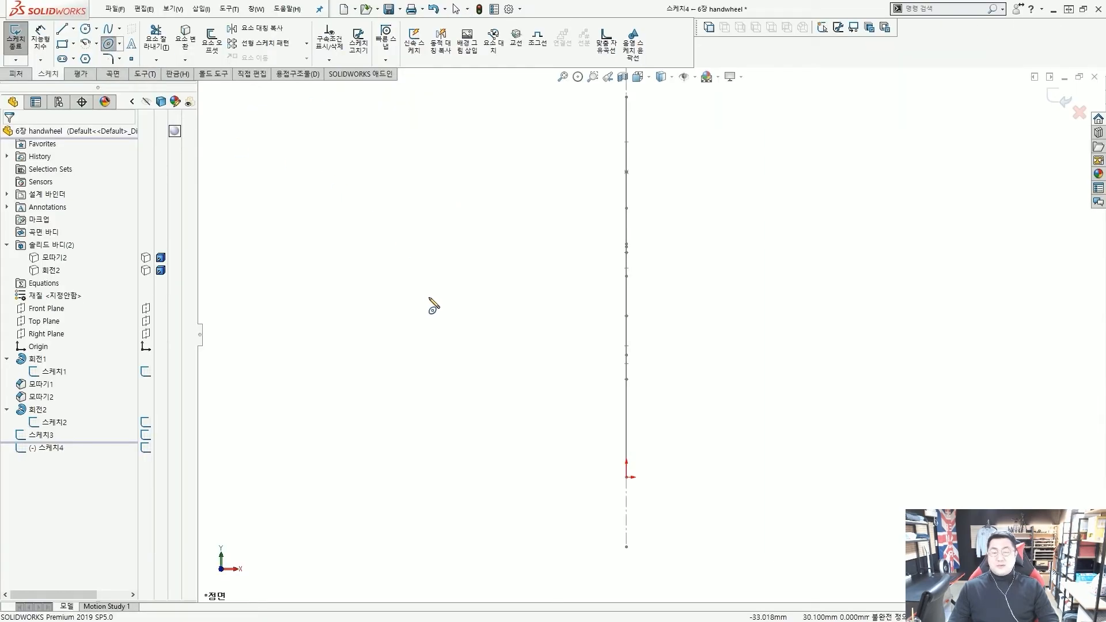
left_click(433, 373)
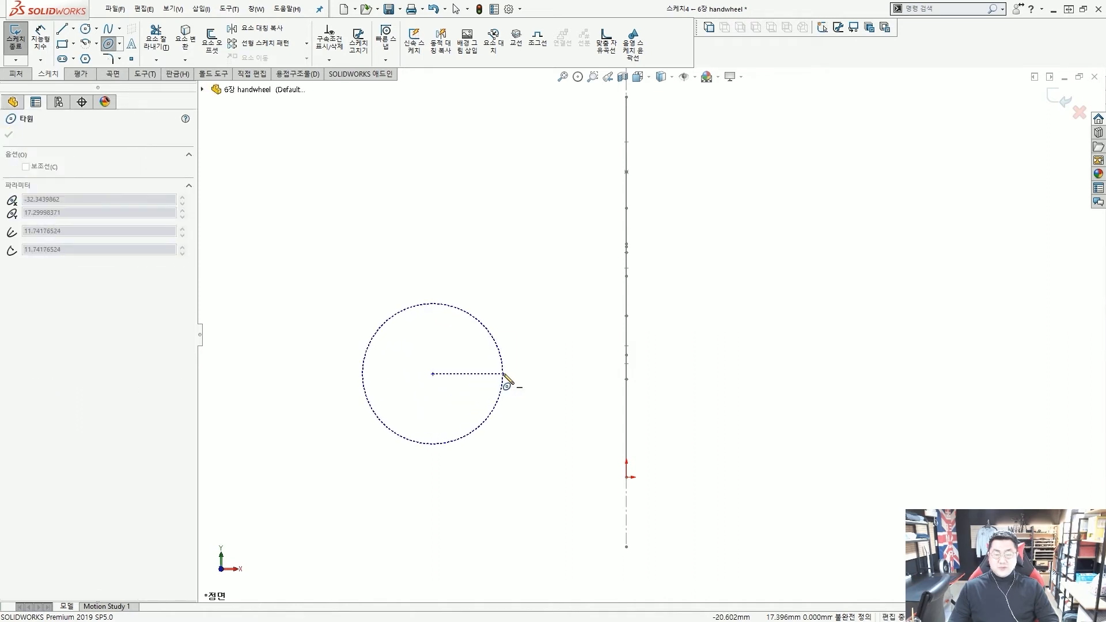
left_click(521, 374)
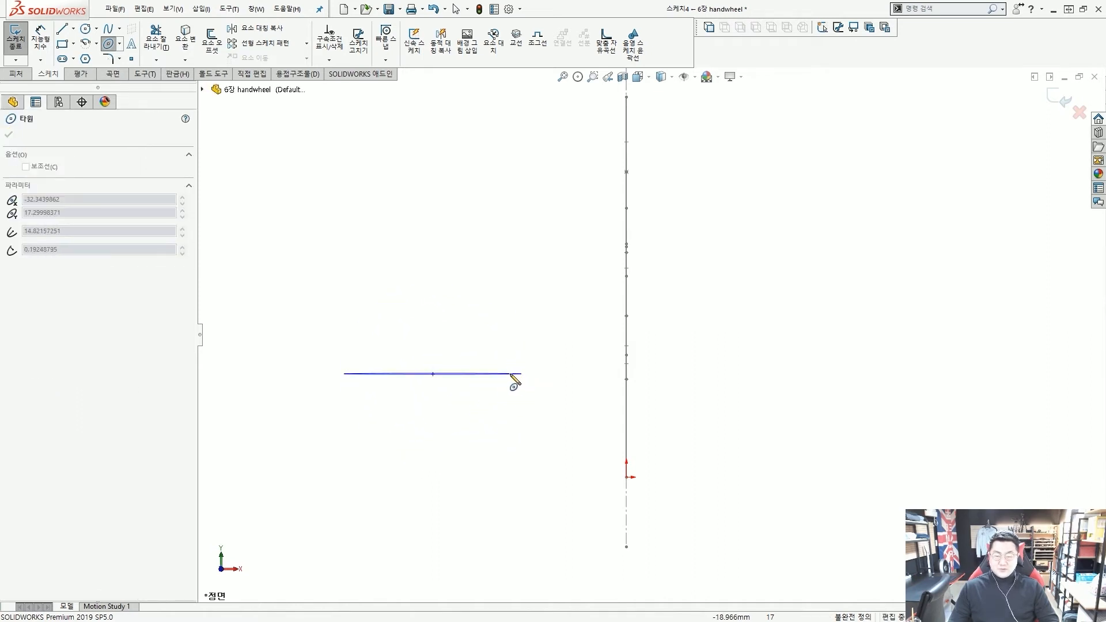
left_click(440, 322)
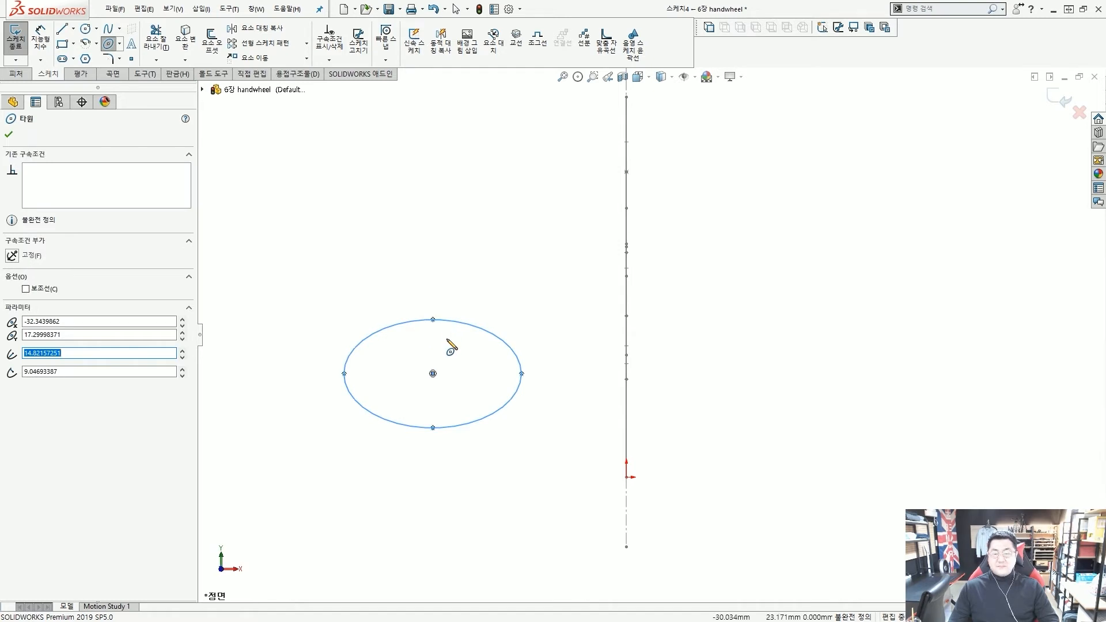
key("Escape")
scroll(490, 363, "up", 2)
scroll(555, 398, "down", 3)
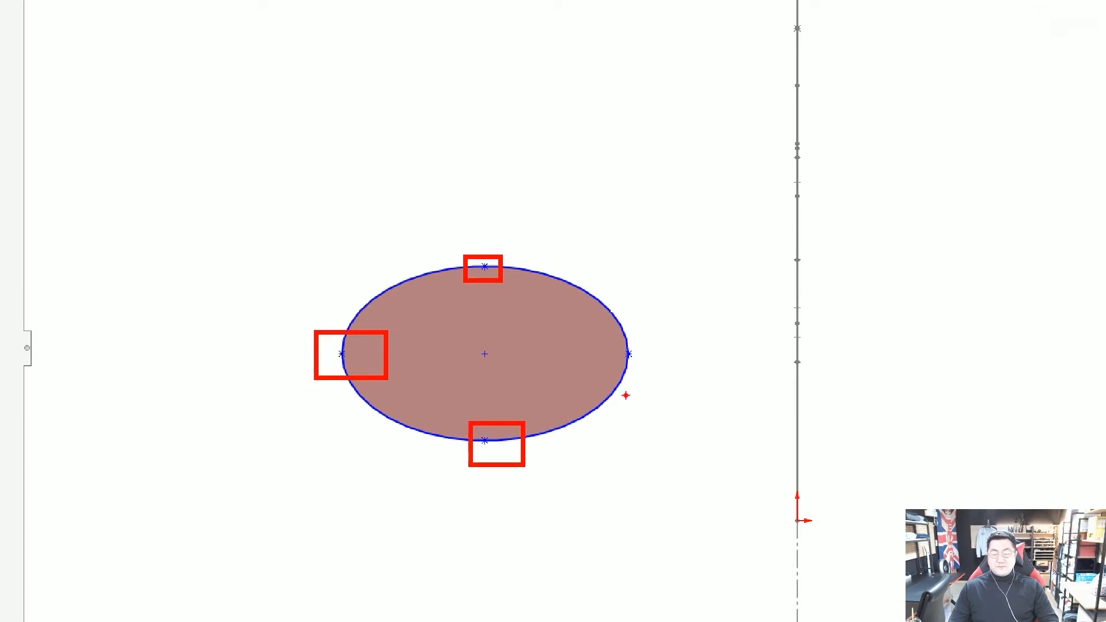
mouse_move(628, 354)
left_mouse_down()
mouse_move(594, 247)
mouse_move(573, 312)
mouse_move(543, 263)
mouse_move(585, 338)
left_mouse_up()
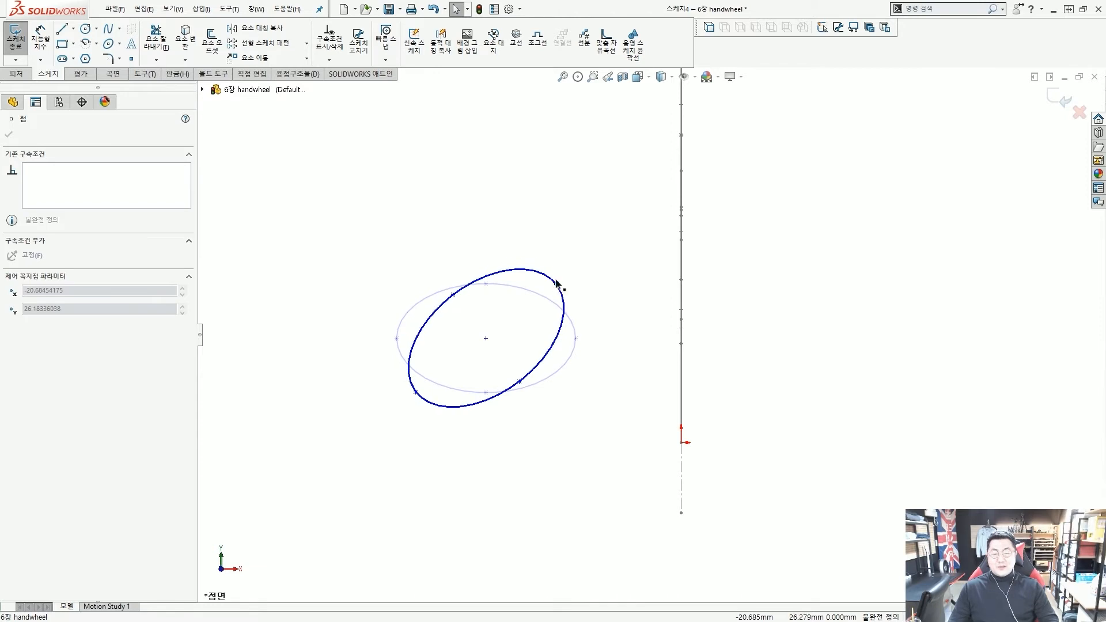
Turn the ellipse back level and add a Horizontal relation between its centre and right vertex
left_click(578, 302)
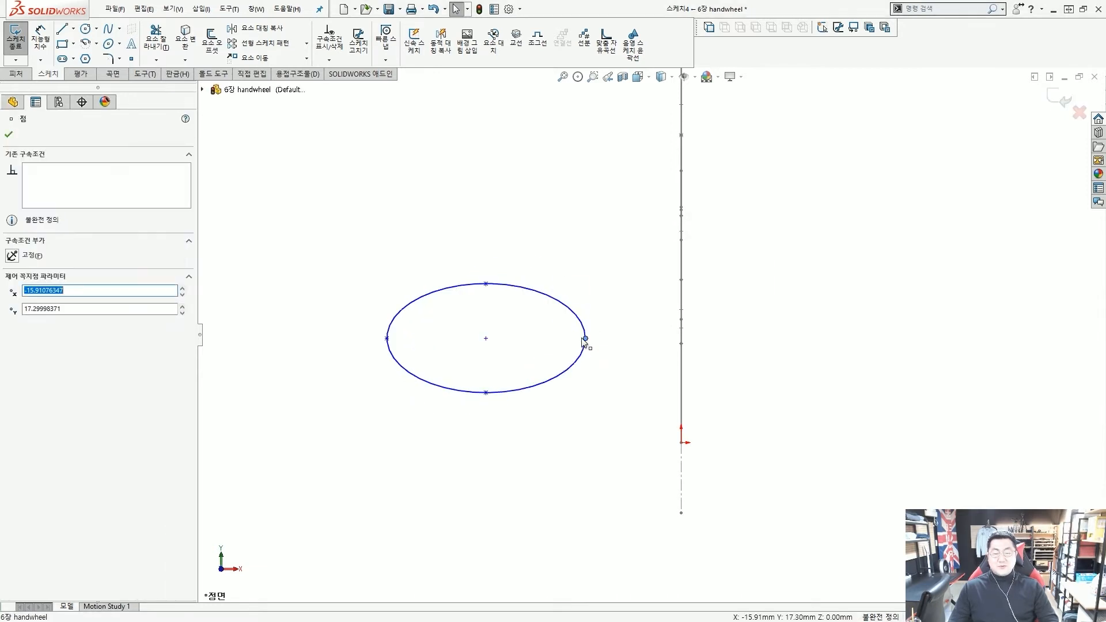
key("ctrl+2")
left_click_drag(486, 349, 492, 362)
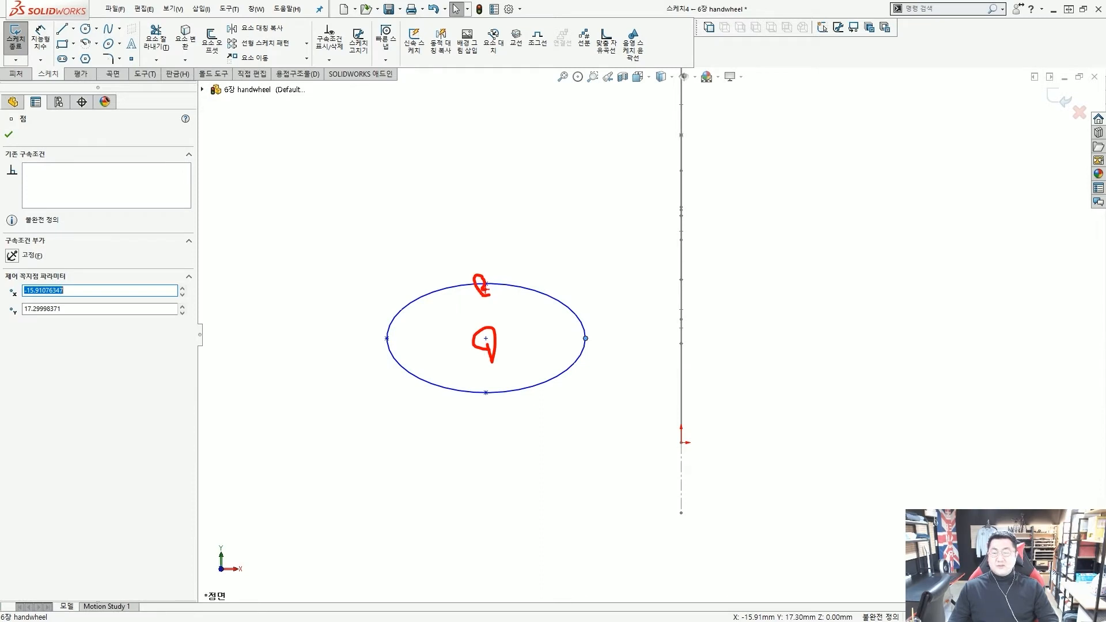
left_click_drag(593, 348, 588, 344)
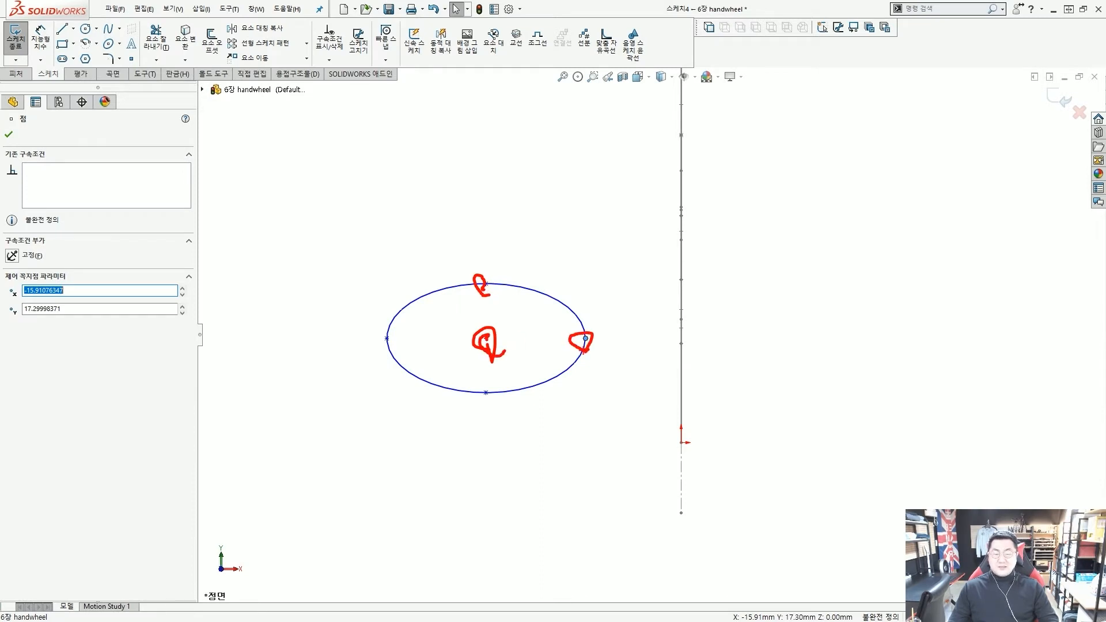
key("Escape")
left_click(605, 381)
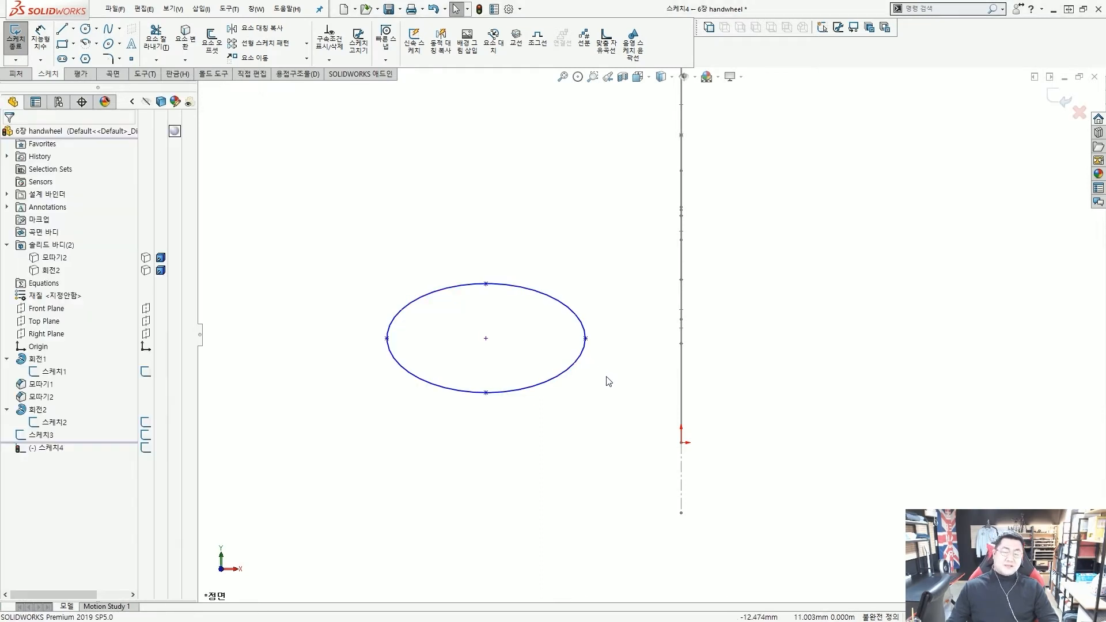
left_click(486, 339)
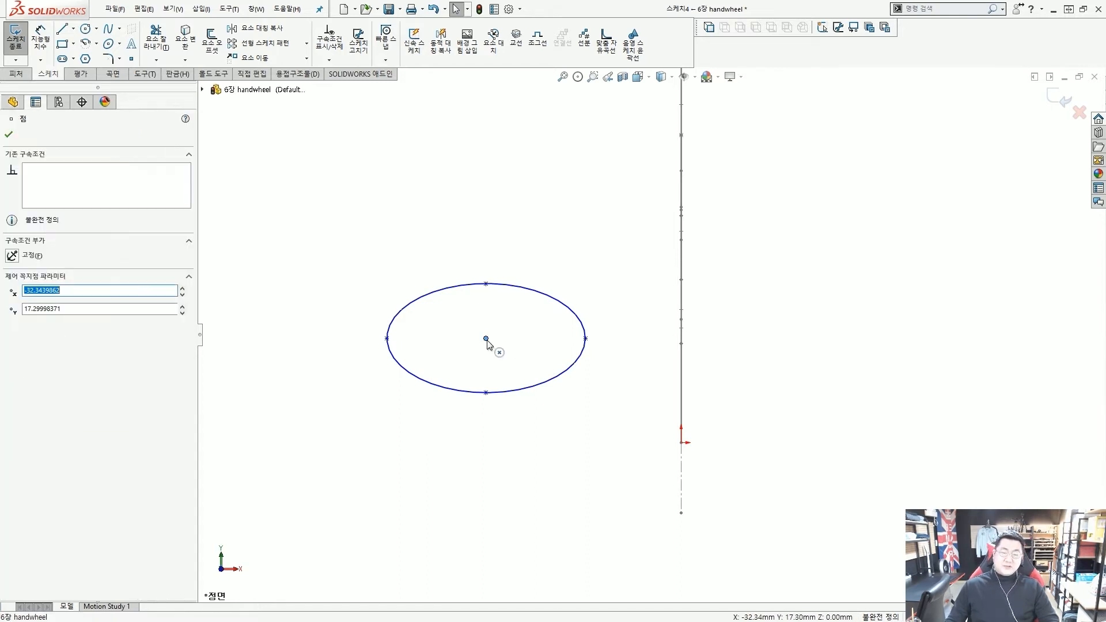
left_click(585, 340, "ctrl")
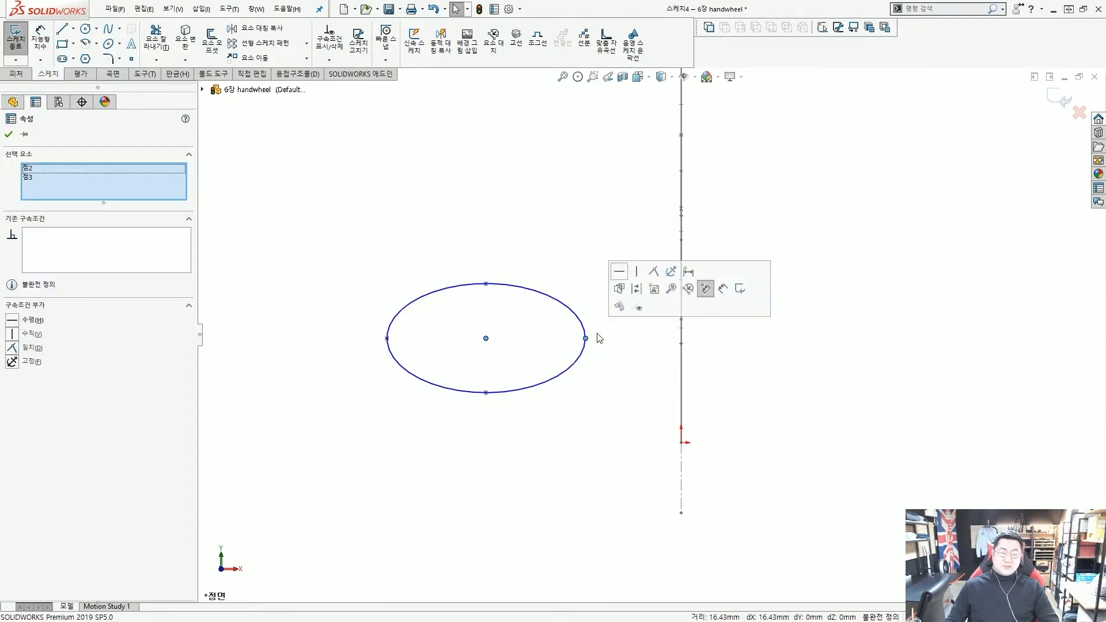
left_click(622, 275)
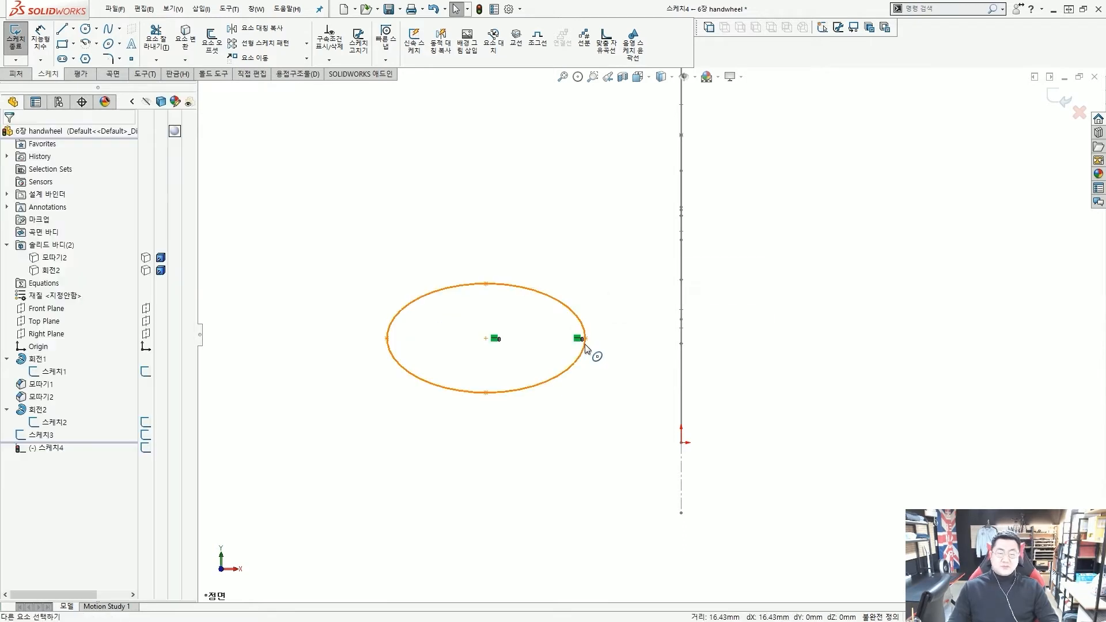
mouse_move(587, 340)
left_mouse_down()
mouse_move(588, 316)
mouse_move(589, 335)
left_mouse_up()
left_click(619, 368)
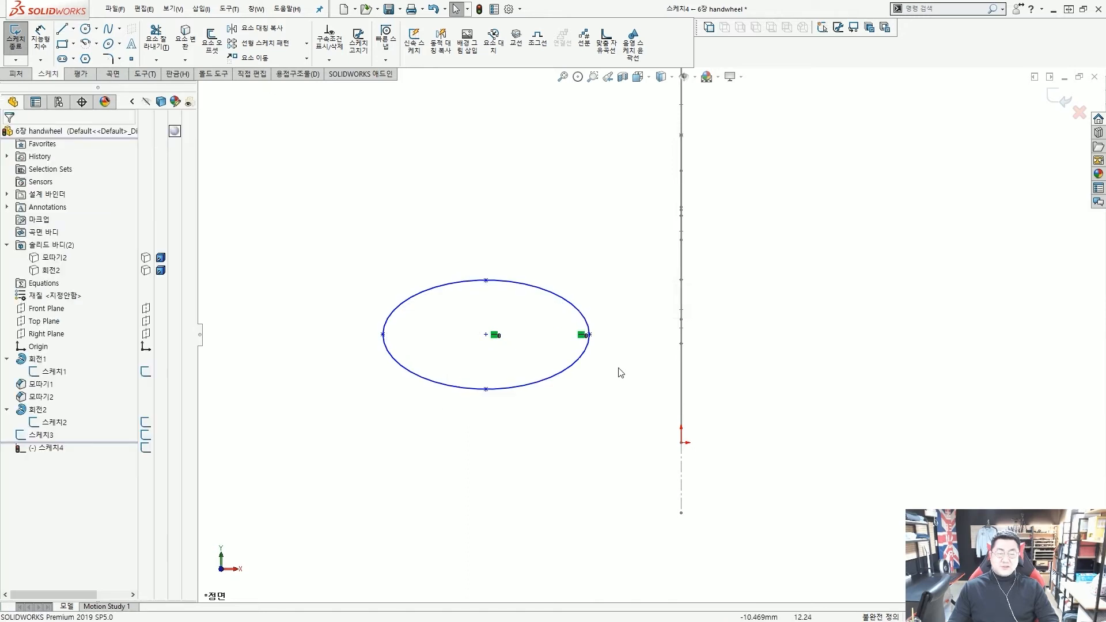
Pan to show the spoke path and hub profile, then select the ellipse centre
scroll(619, 368, "up", 2)
middle_click_drag(613, 355, 555, 367)
scroll(646, 339, "down", 3)
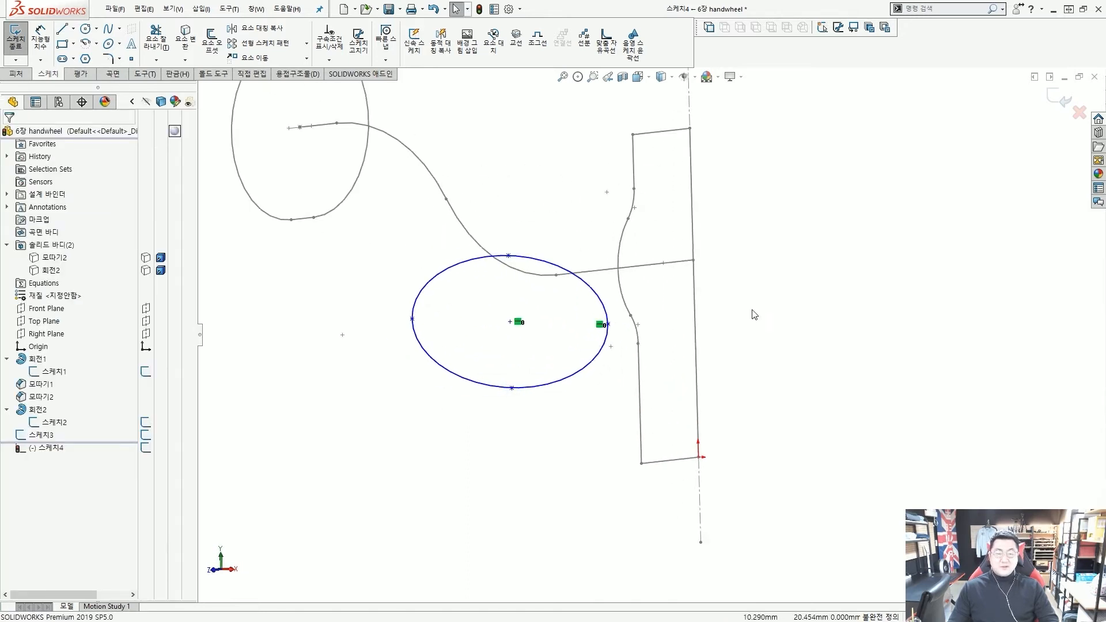
key("ctrl+2")
left_click_drag(748, 330, 672, 262, "ctrl+shift")
key("Escape")
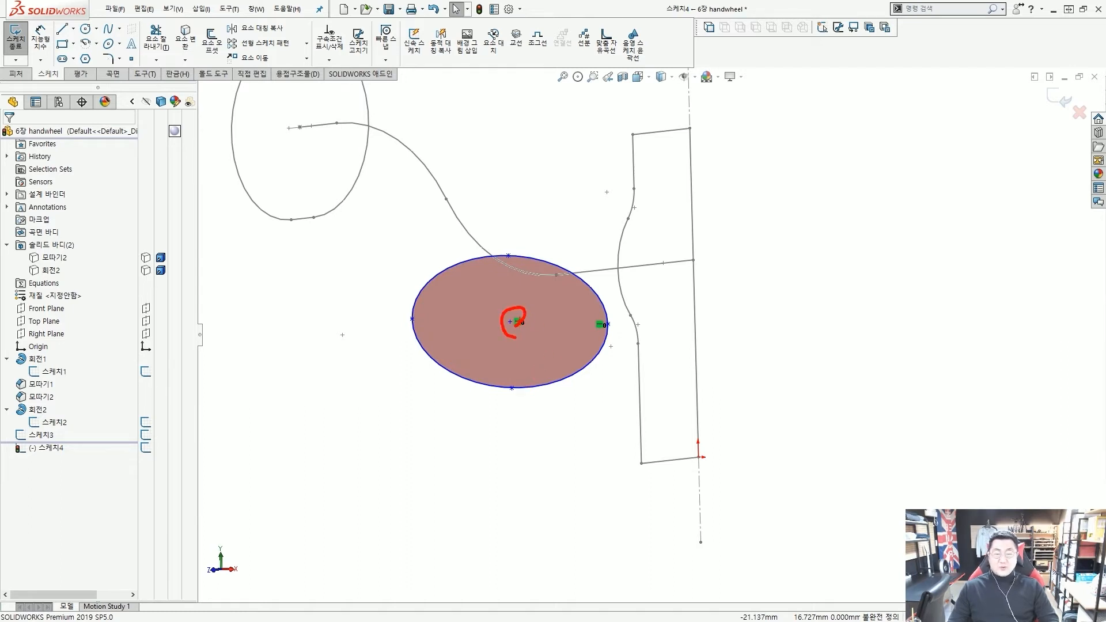
mouse_move(517, 321)
left_mouse_down()
mouse_move(616, 311)
mouse_move(672, 266)
mouse_move(680, 278)
left_mouse_up()
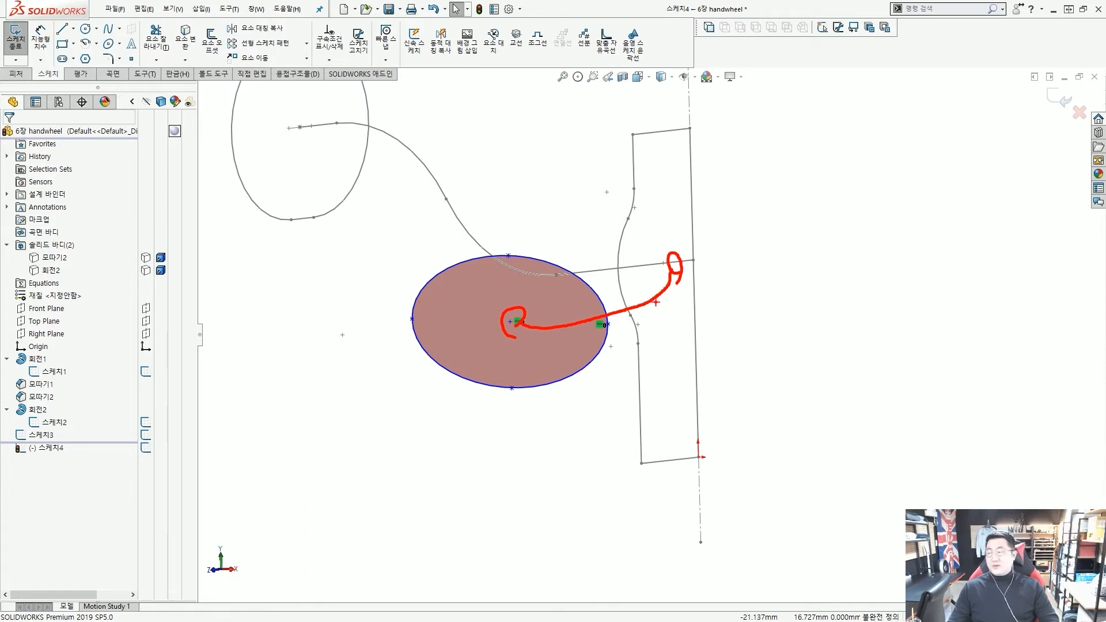
key("Escape")
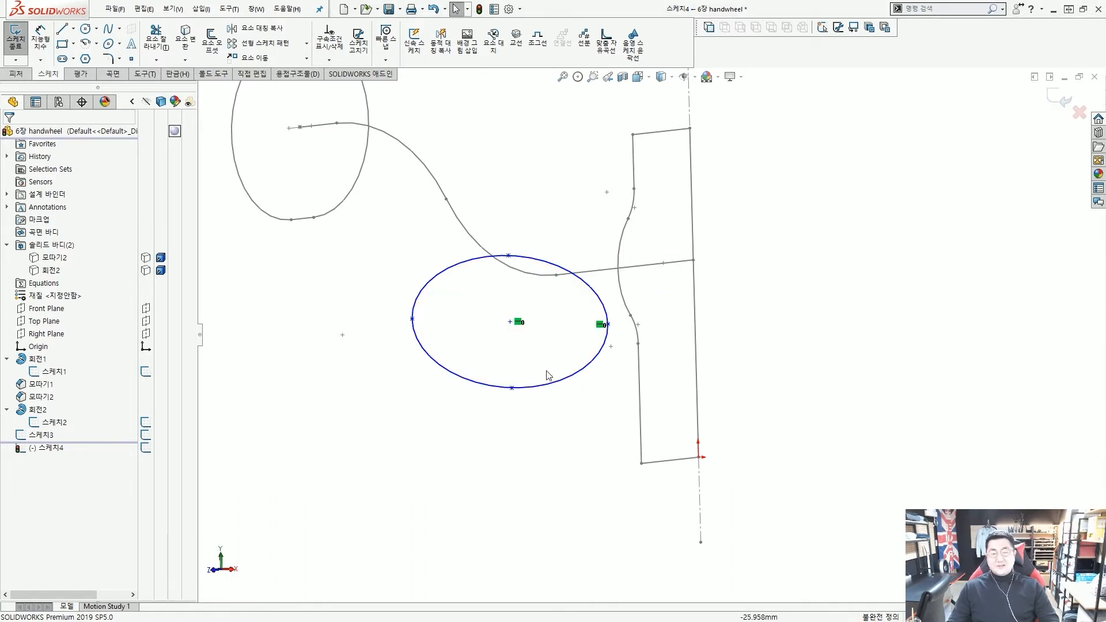
left_click(510, 323)
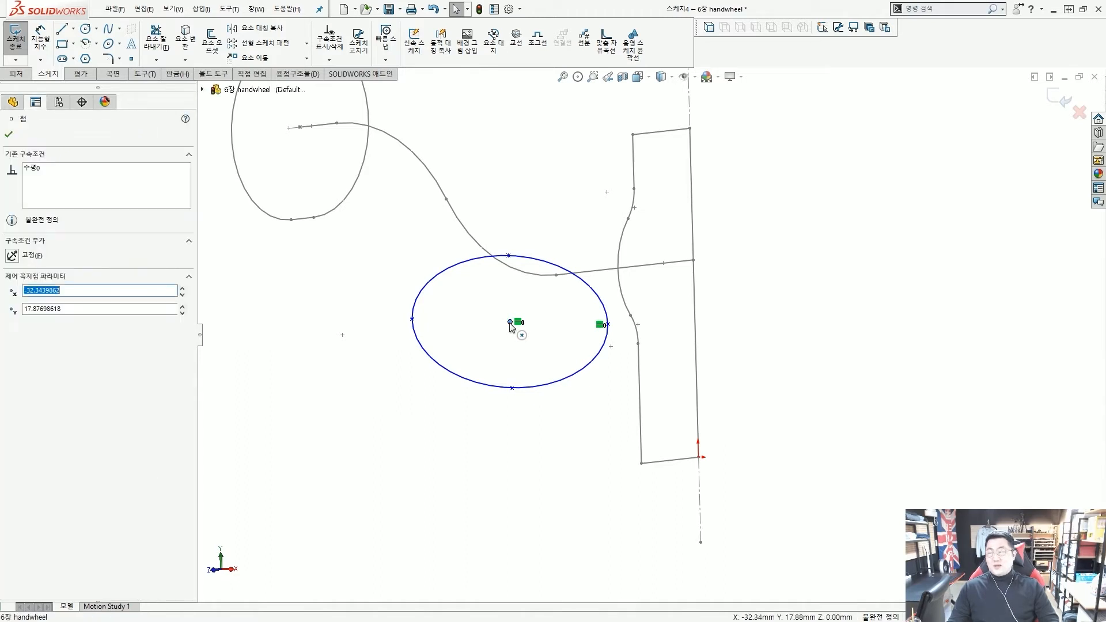
Pierce the ellipse centre onto the end of the spoke path's straight line
left_click(682, 264, "ctrl")
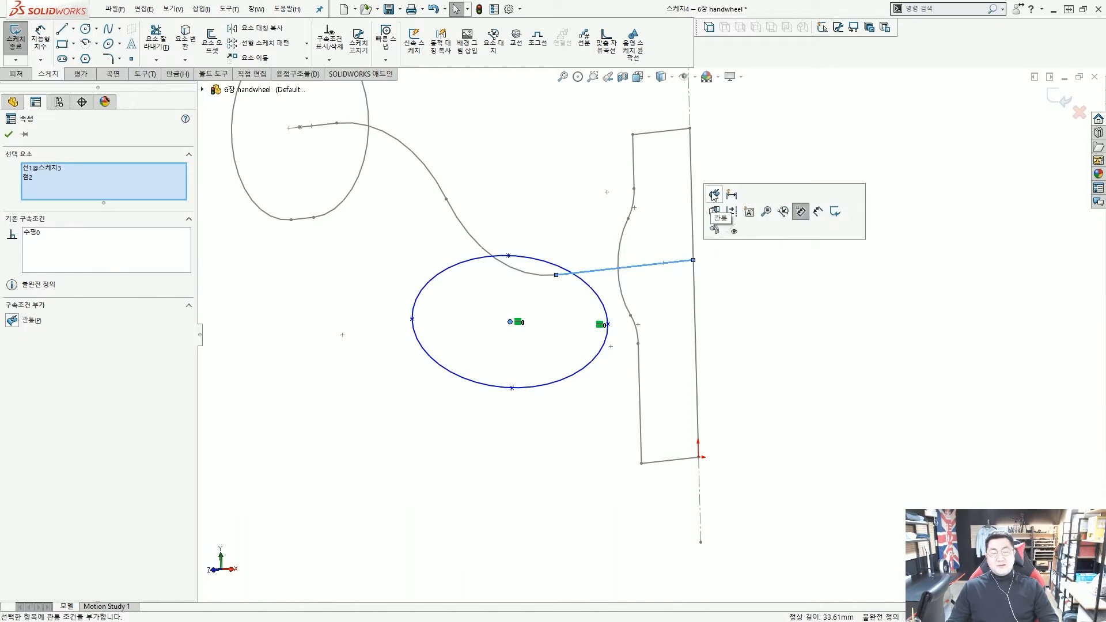
left_click(715, 195)
left_click(778, 334)
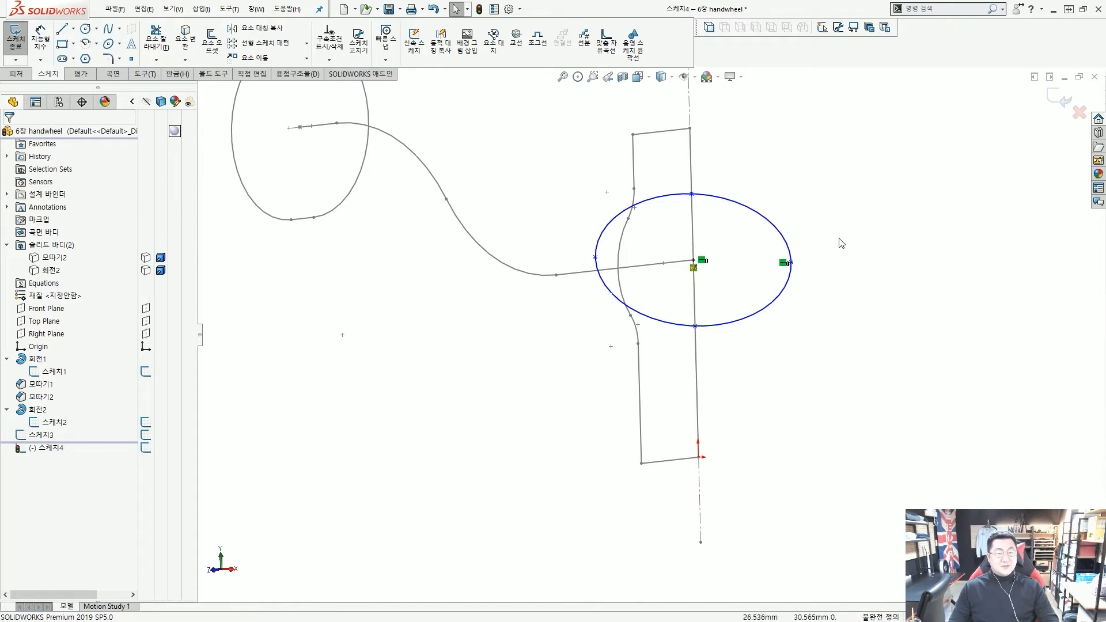
scroll(824, 254, "up", 4)
scroll(720, 294, "down", 2)
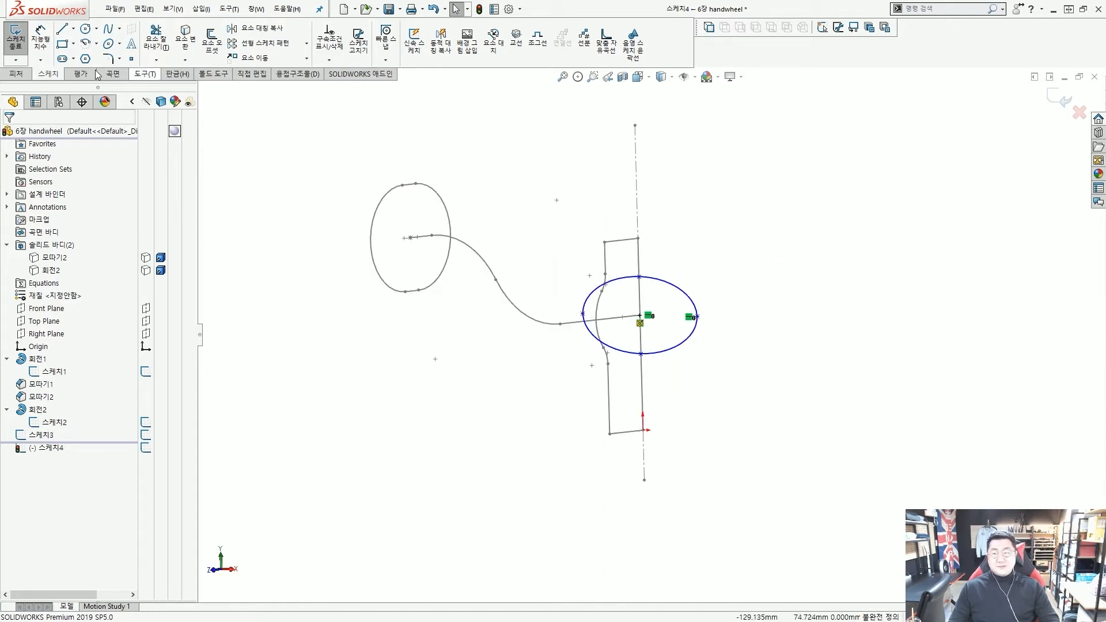
Measure the ellipse's 34.20 width between its left and right vertices
left_click(40, 39)
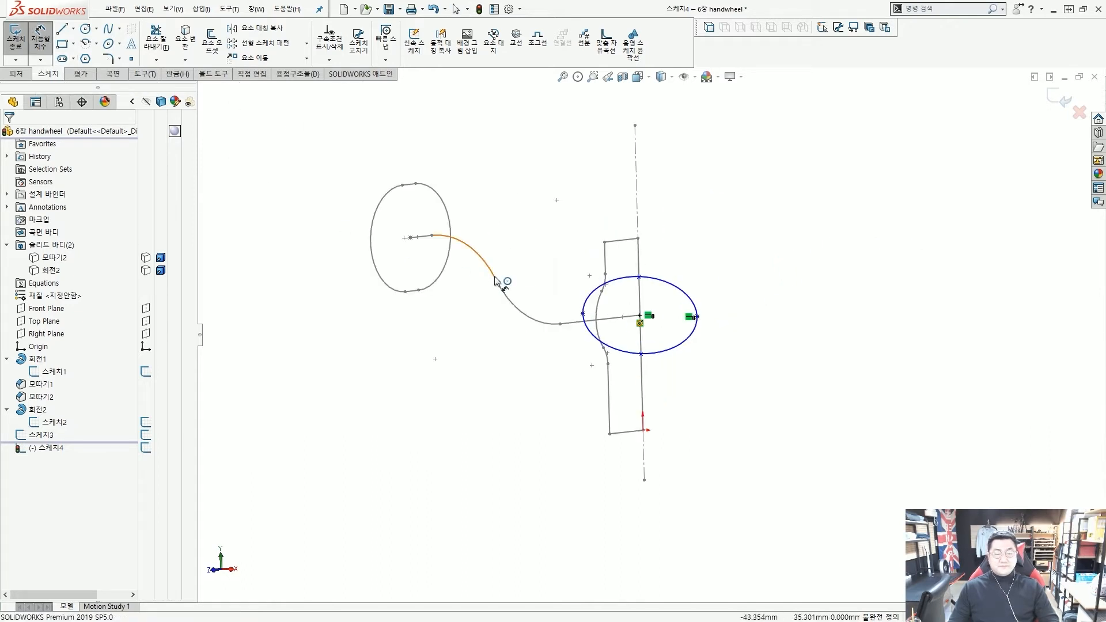
scroll(570, 302, "down", 3)
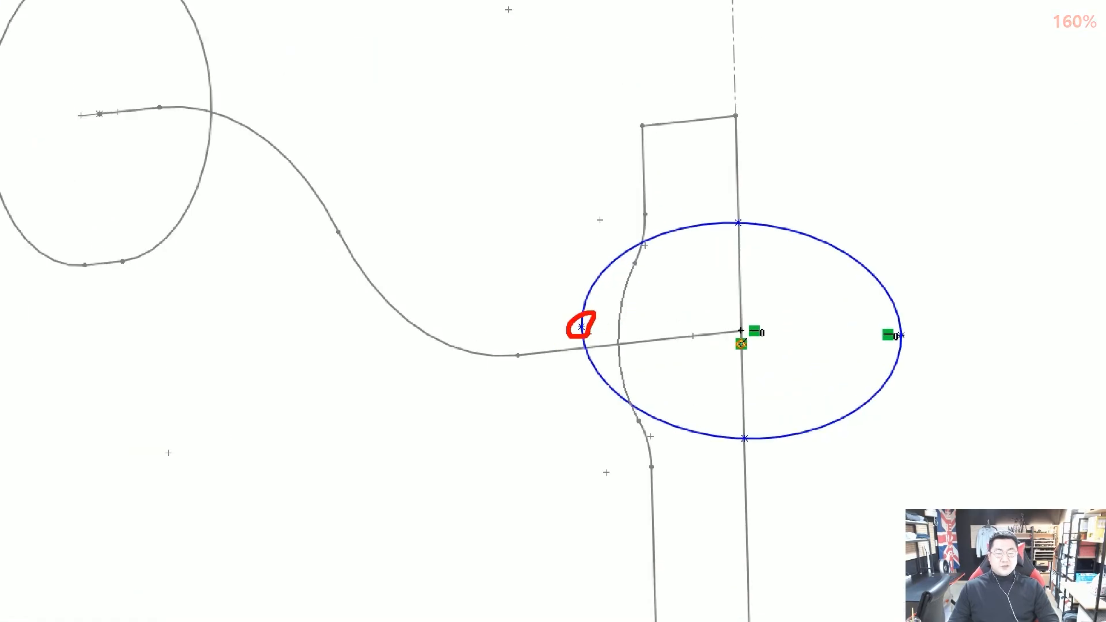
left_click(581, 326)
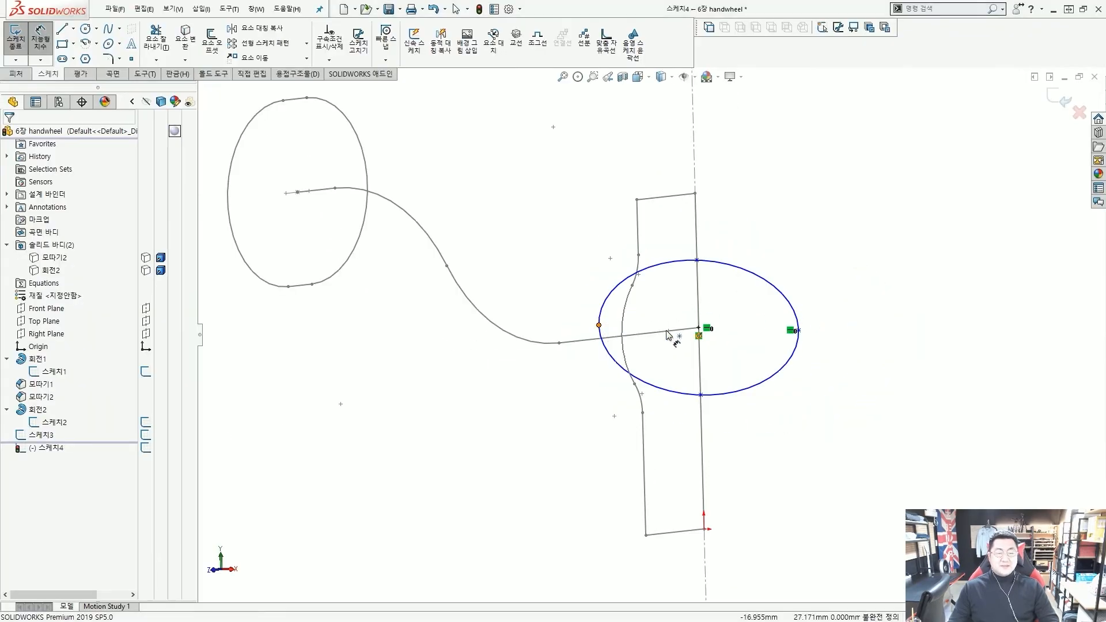
left_click(799, 330)
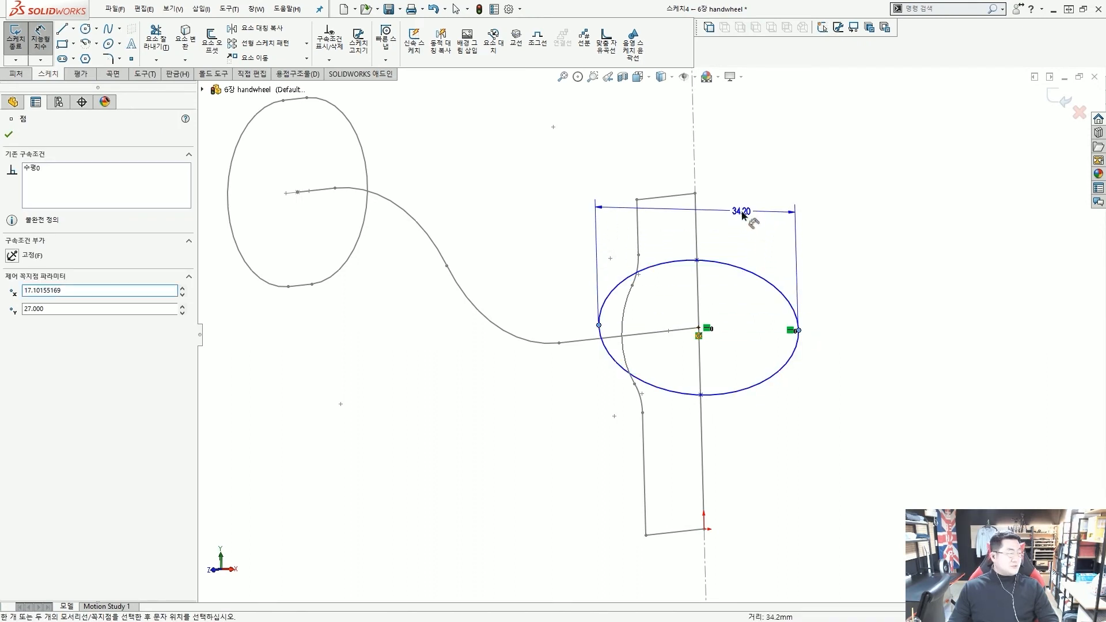
Dimension the ellipse 14 mm wide and 12 mm tall between its vertices
left_click(742, 214)
type("14")
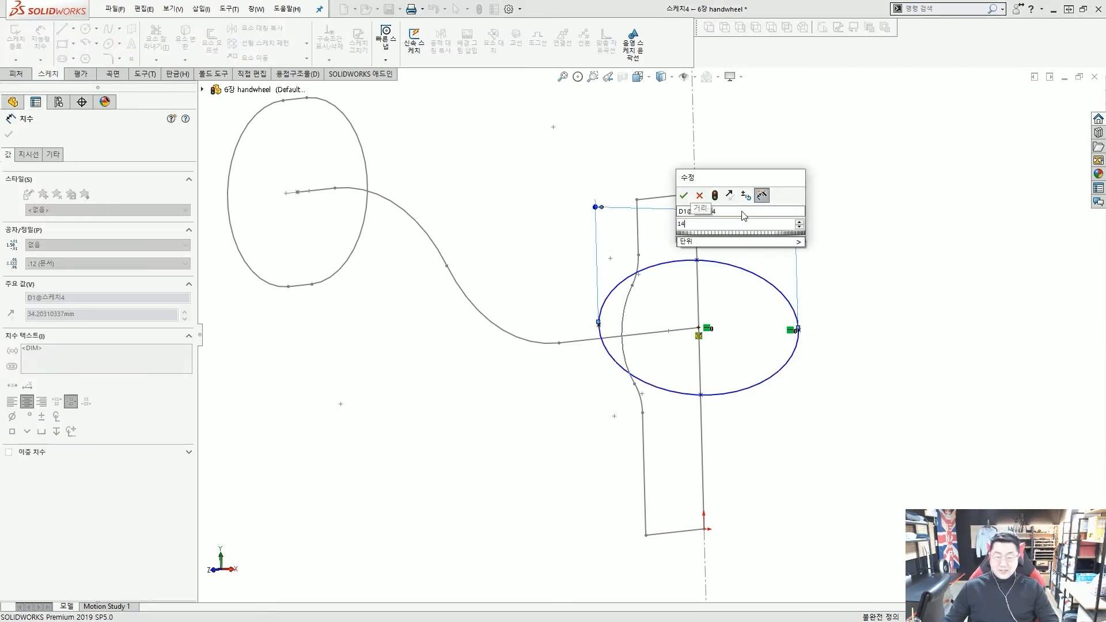
key("Return")
scroll(694, 313, "down", 2)
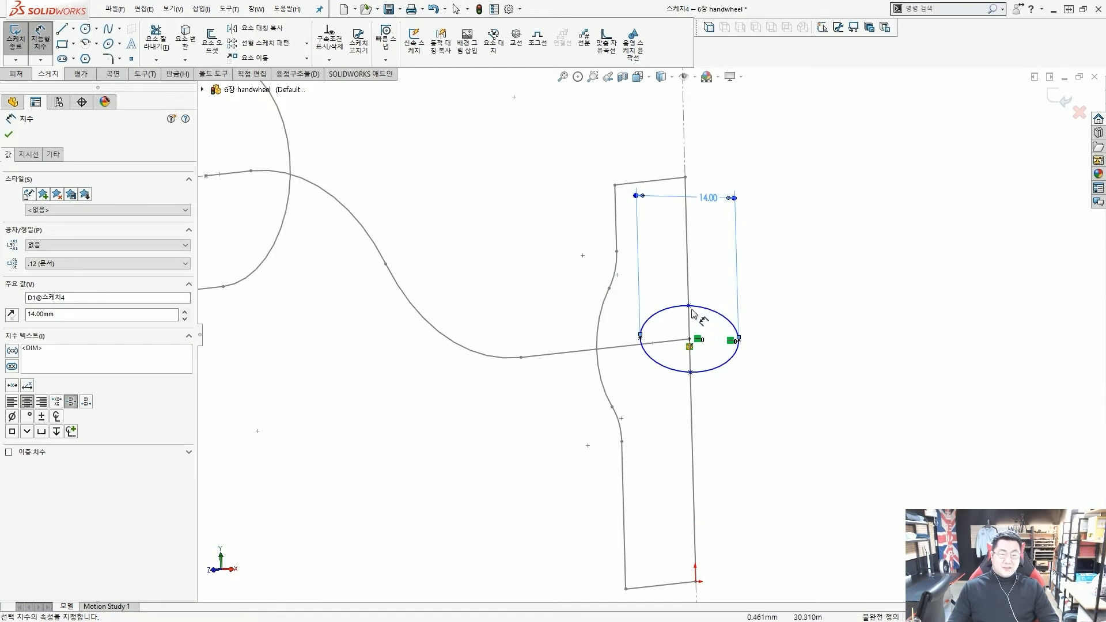
left_click(690, 307)
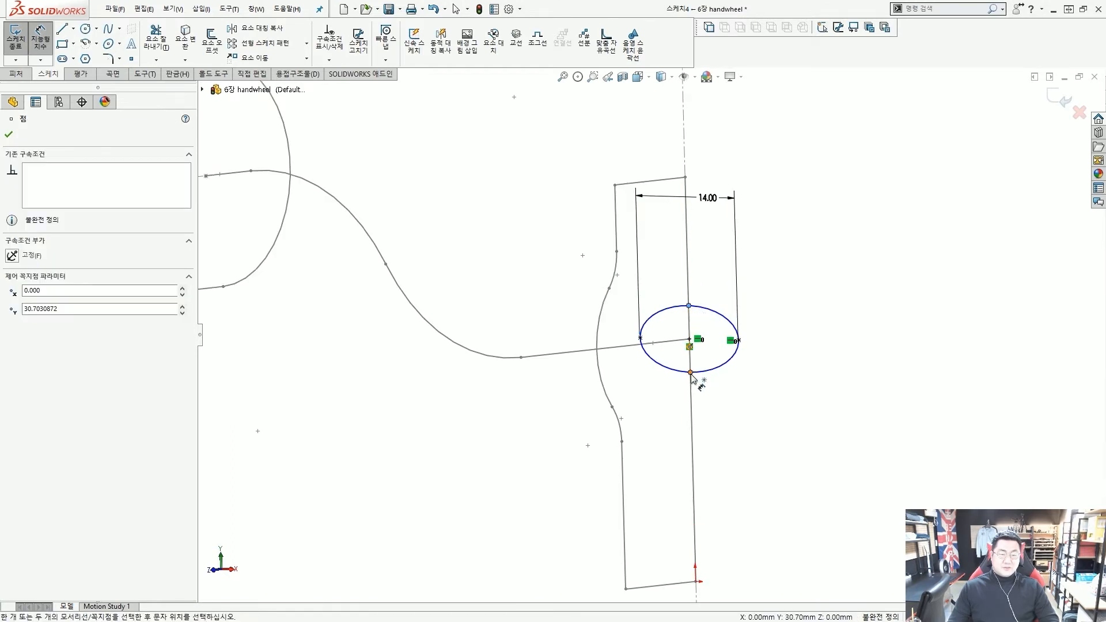
left_click(690, 373)
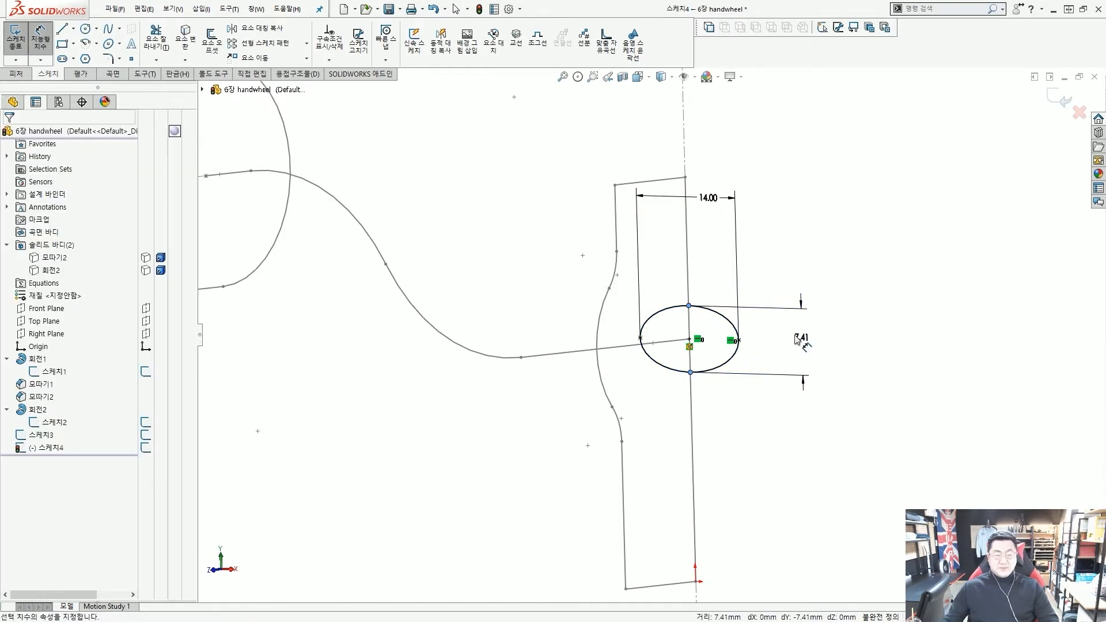
left_click(798, 340)
key("Return")
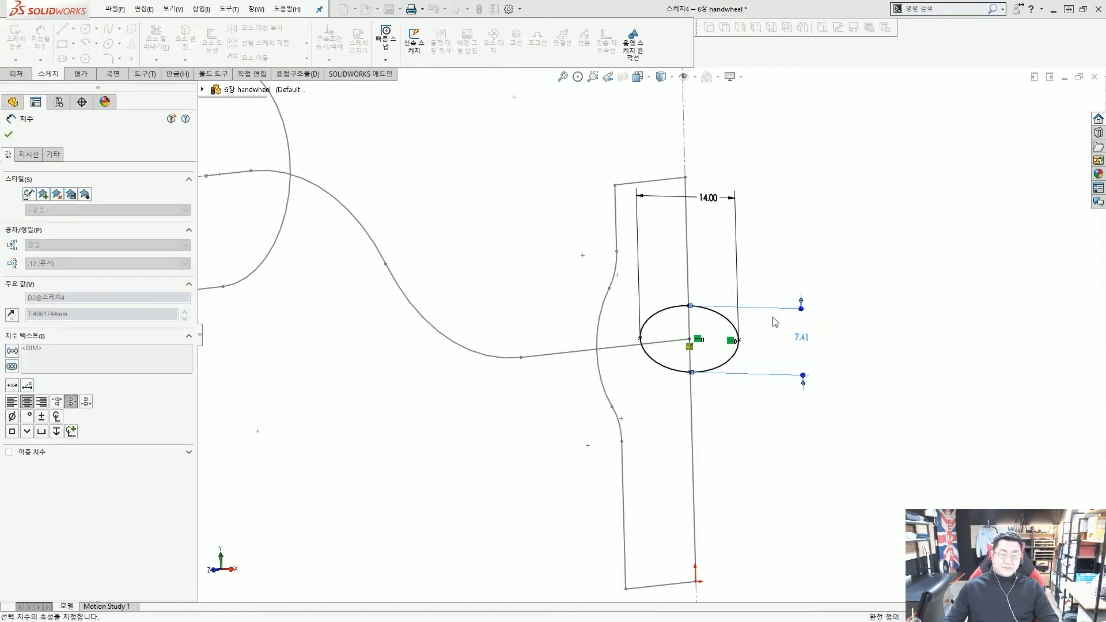
scroll(775, 322, "down", 3)
key("Escape")
middle_click_drag(634, 346, 540, 372)
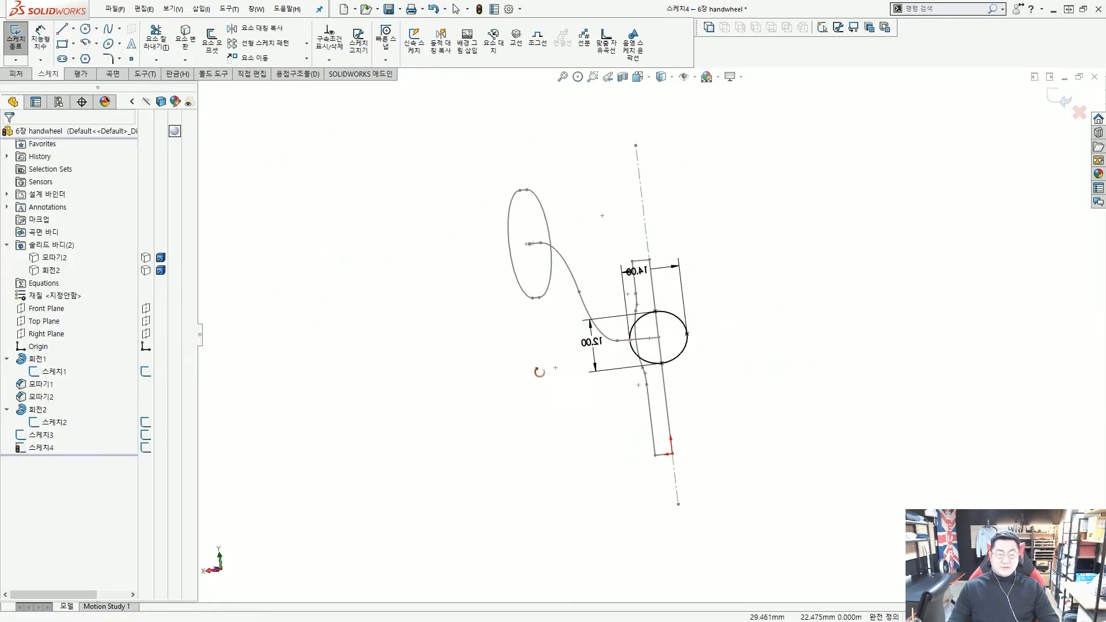
Check the ellipse sketch face-on and in 3D, then exit 스케치4 and deselect it
key("ctrl+8")
scroll(629, 348, "up", 3)
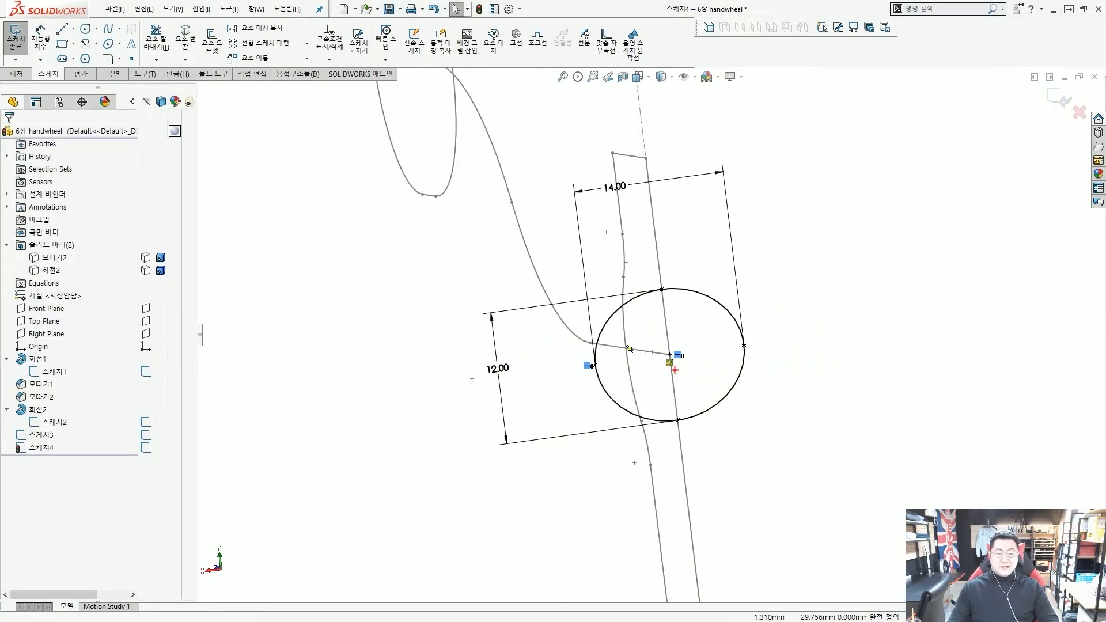
mouse_move(675, 370)
left_mouse_down()
mouse_move(680, 358)
mouse_move(672, 379)
left_mouse_up()
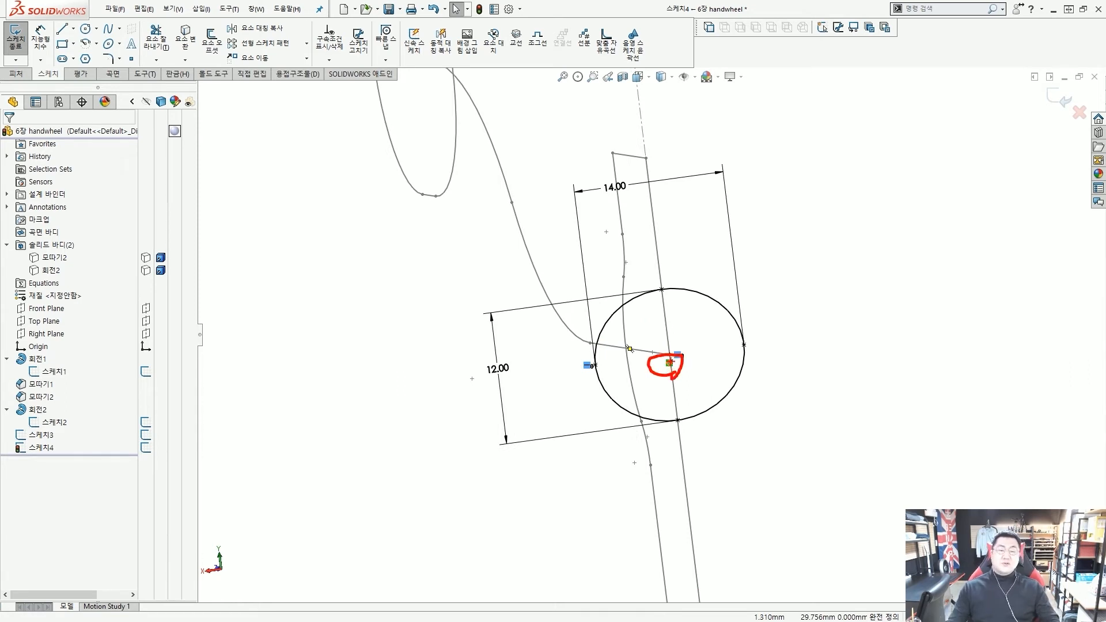
key("Escape")
scroll(656, 347, "up", 4)
middle_click_drag(622, 349, 662, 369)
scroll(663, 369, "up", 4)
scroll(721, 306, "down", 4)
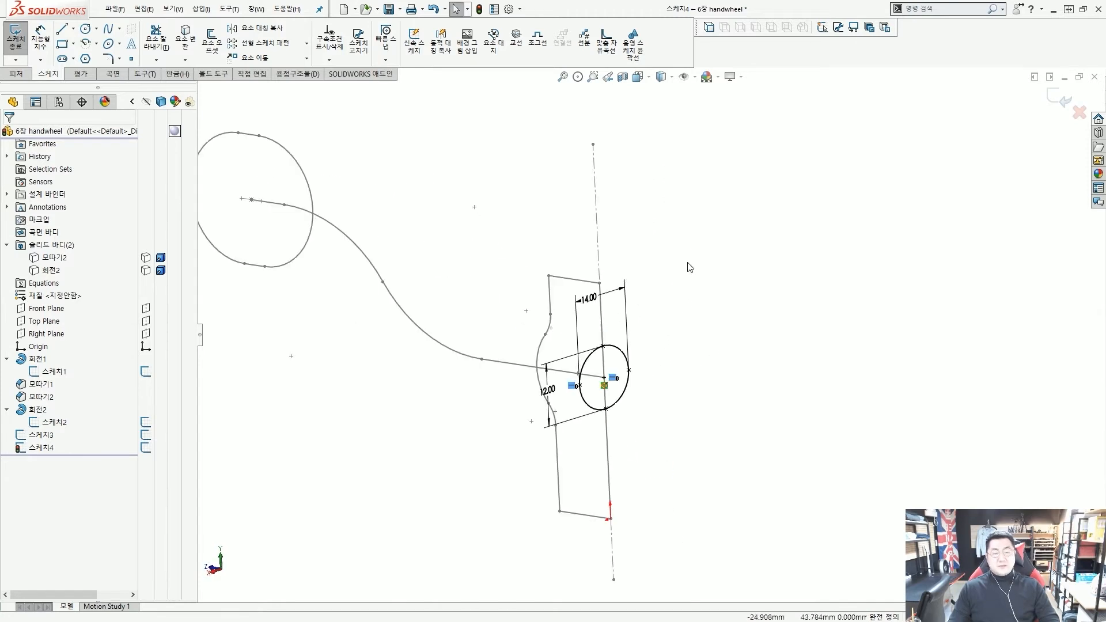
key("ctrl+b")
scroll(693, 259, "up", 7)
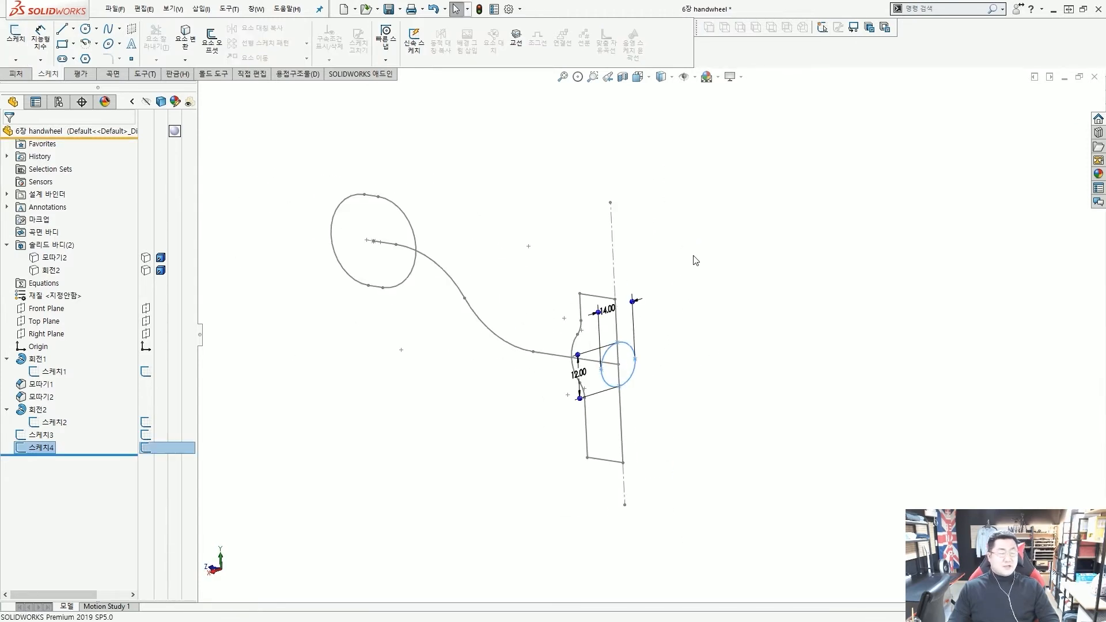
scroll(549, 337, "down", 2)
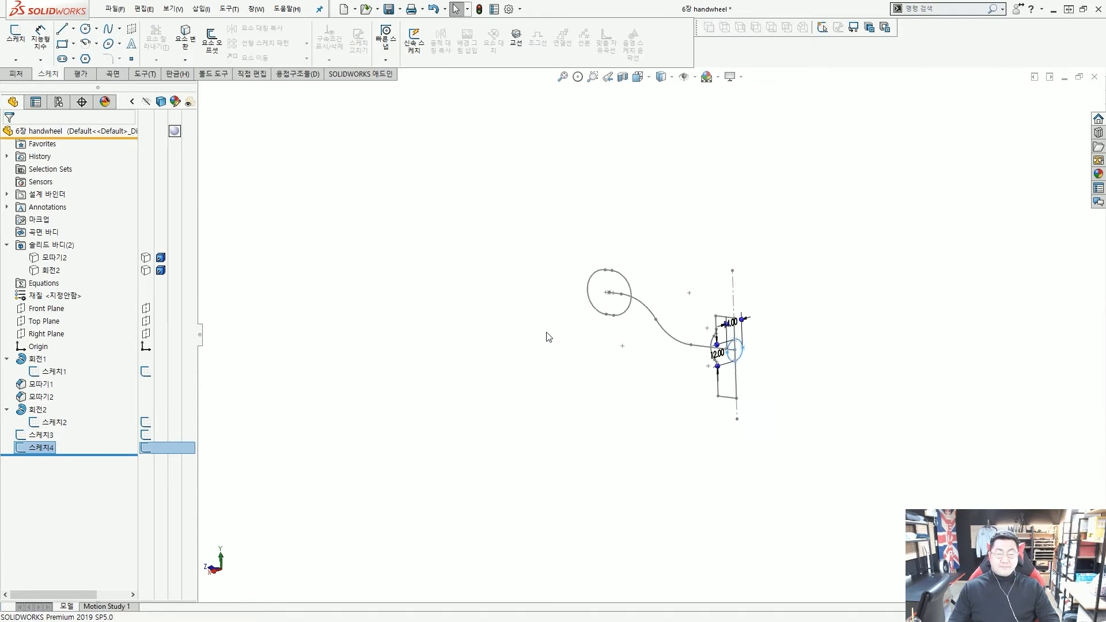
left_click(501, 305)
scroll(626, 316, "down", 2)
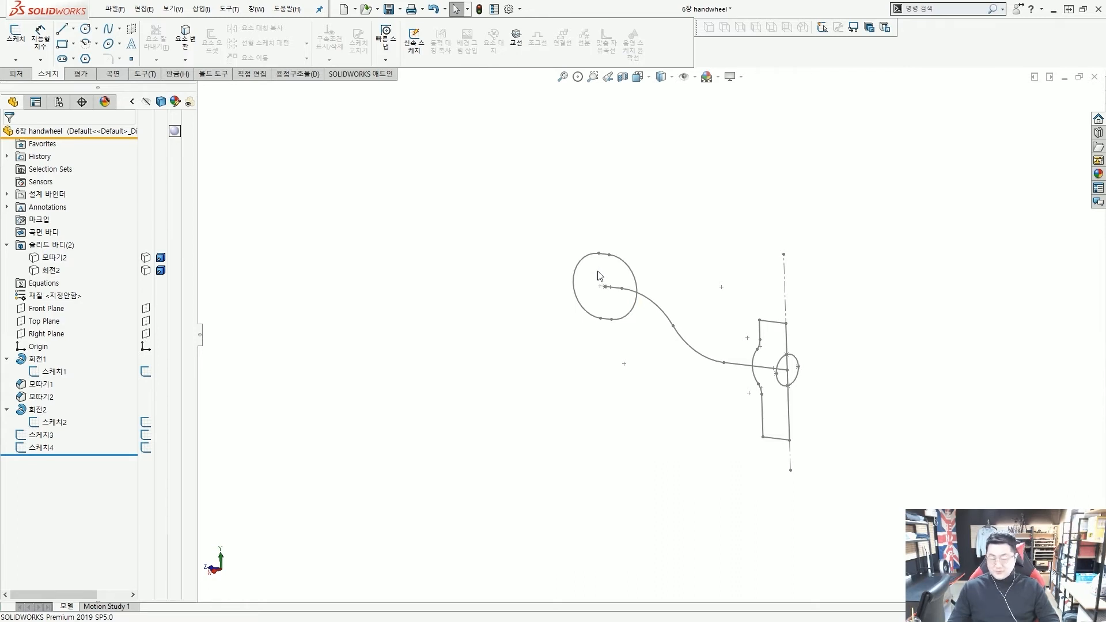
Show the hidden rim body 회전2 and hub body 모따기2 again
key("shift+Tab")
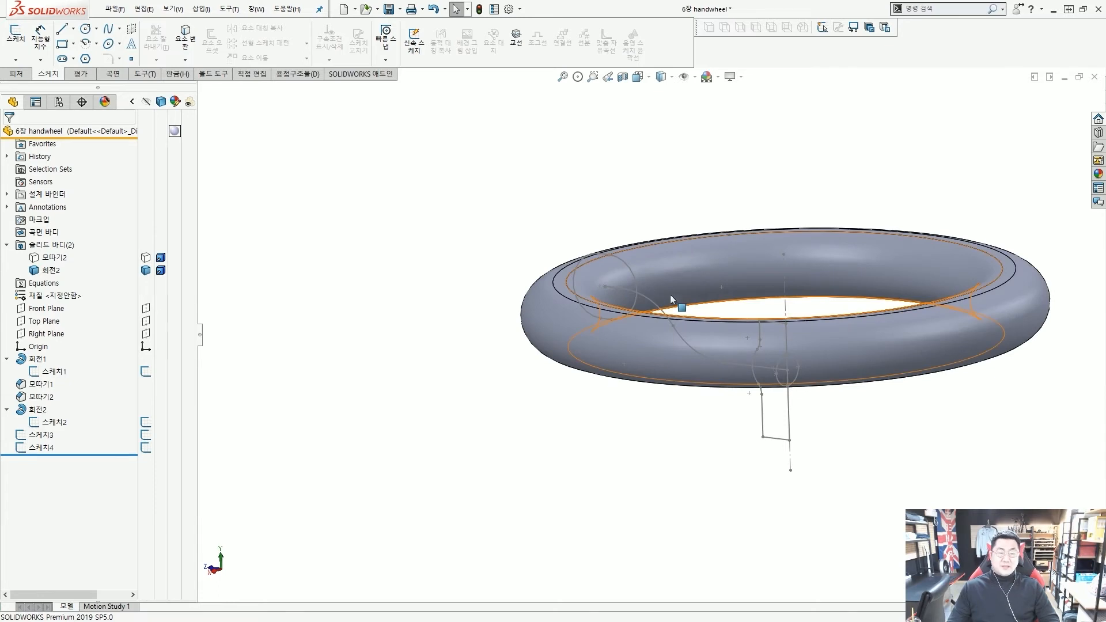
middle_click_drag(744, 298, 770, 344)
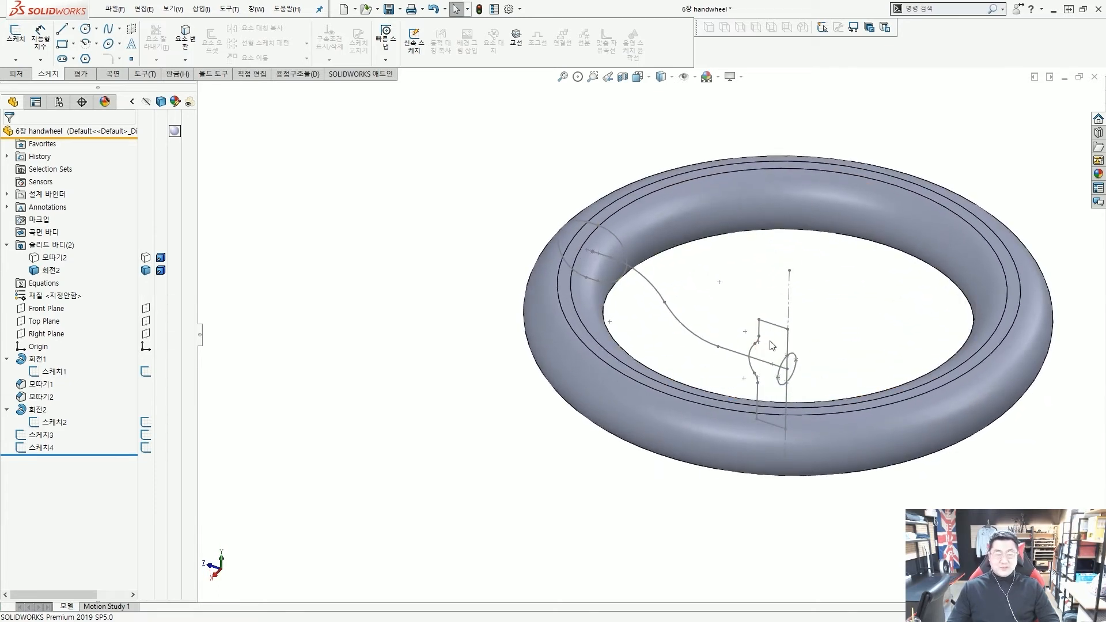
key("shift+Tab")
middle_click_drag(740, 377, 739, 385)
scroll(739, 384, "down", 5)
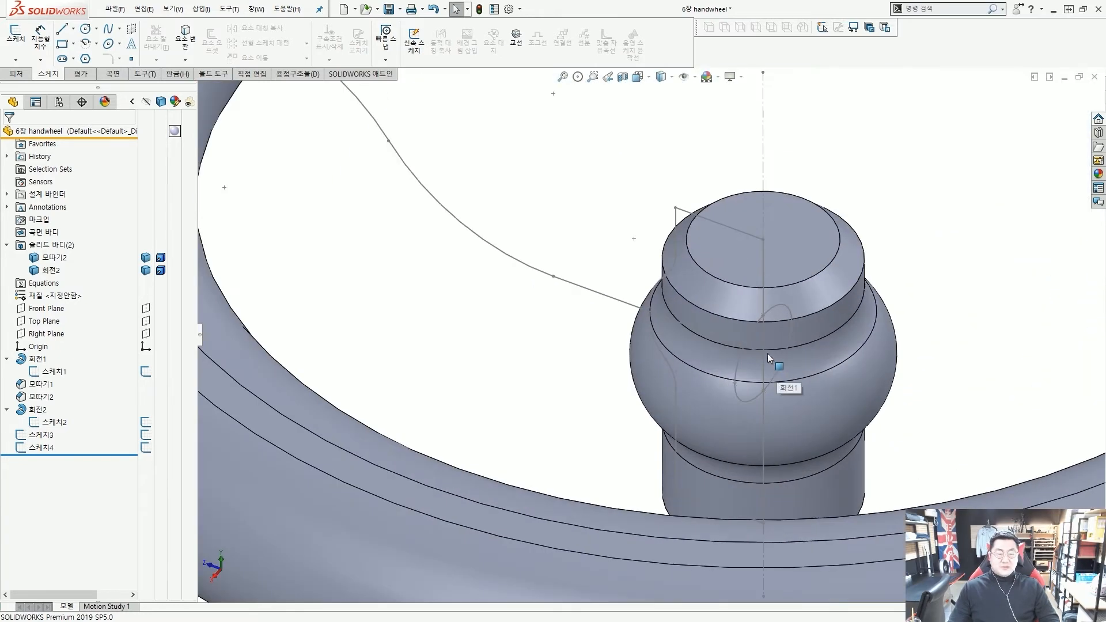
Hide the leftover revolve sketch Sketch1 and the rim's circle sketch
left_click(704, 218)
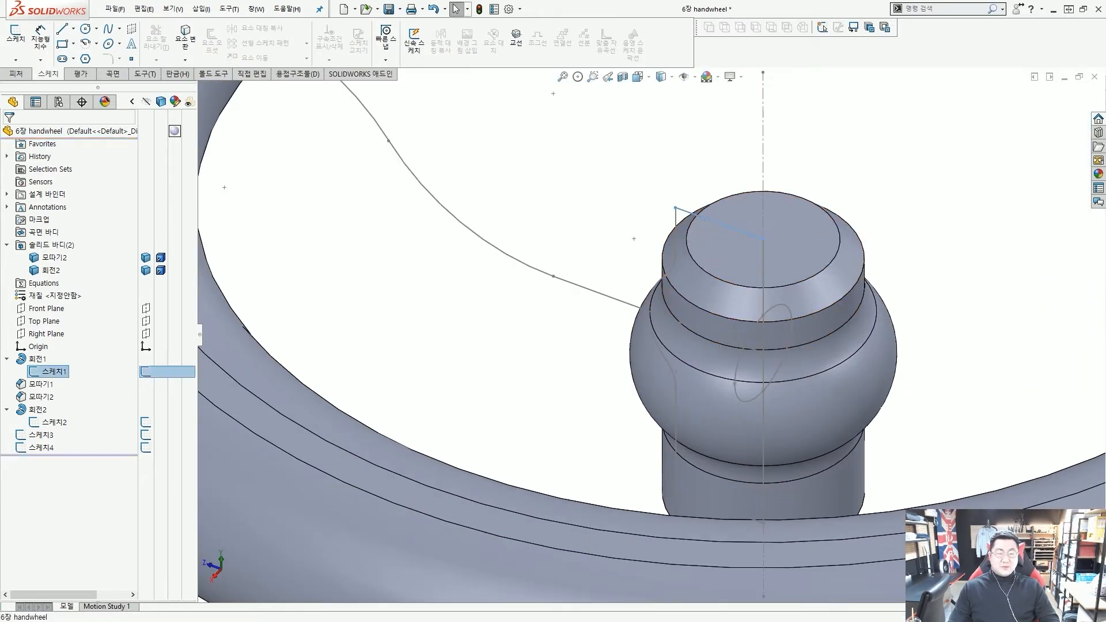
left_click(753, 189)
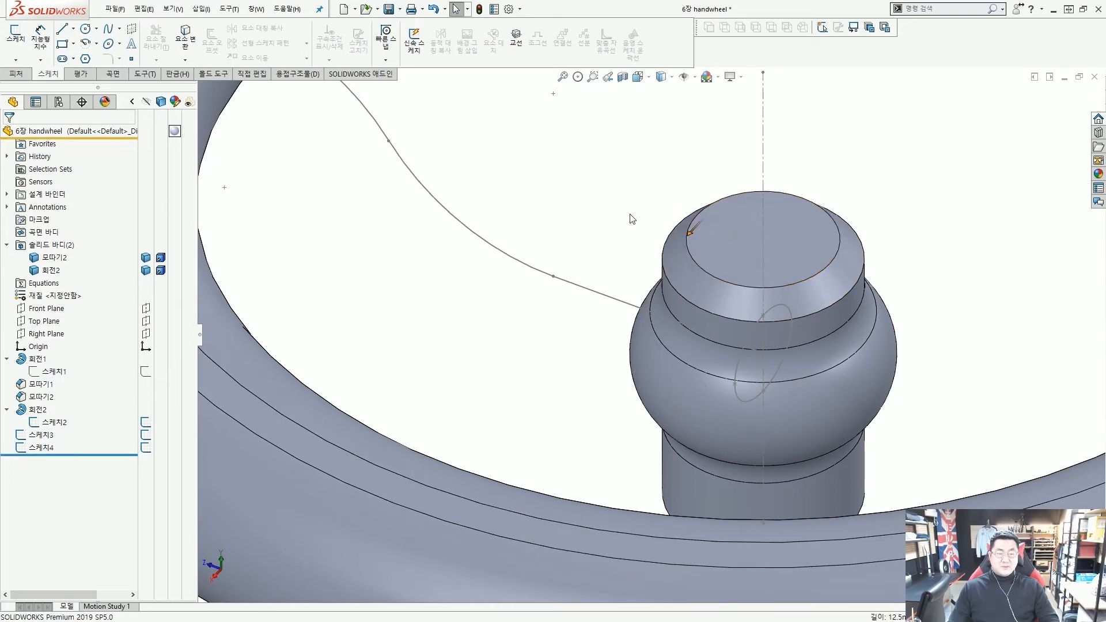
scroll(612, 211, "up", 5)
scroll(510, 199, "down", 2)
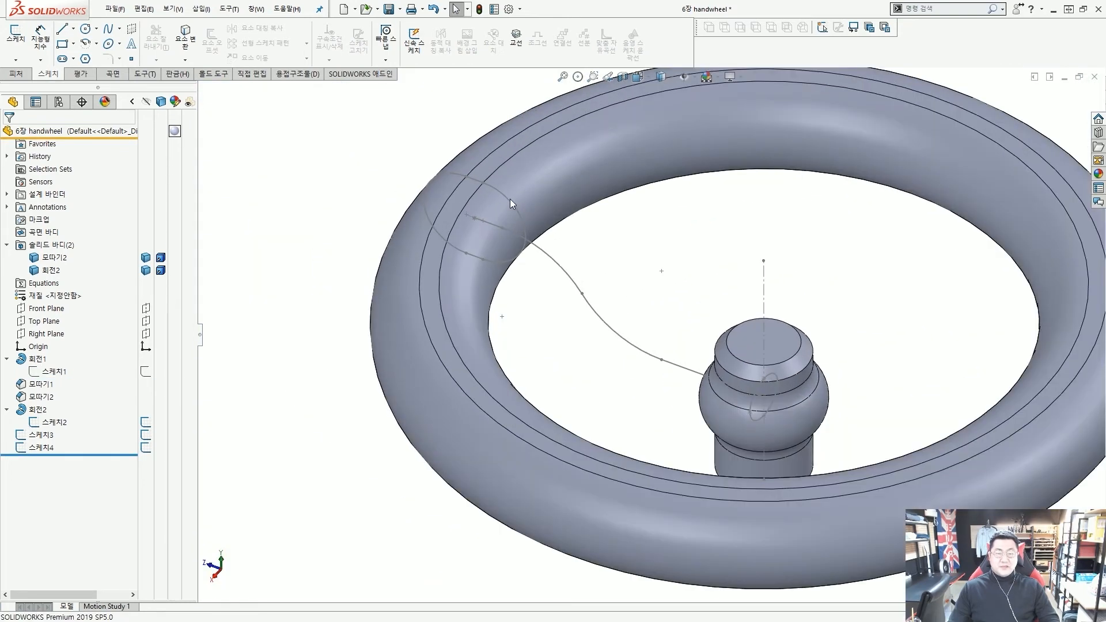
left_click(507, 198)
left_click(562, 151)
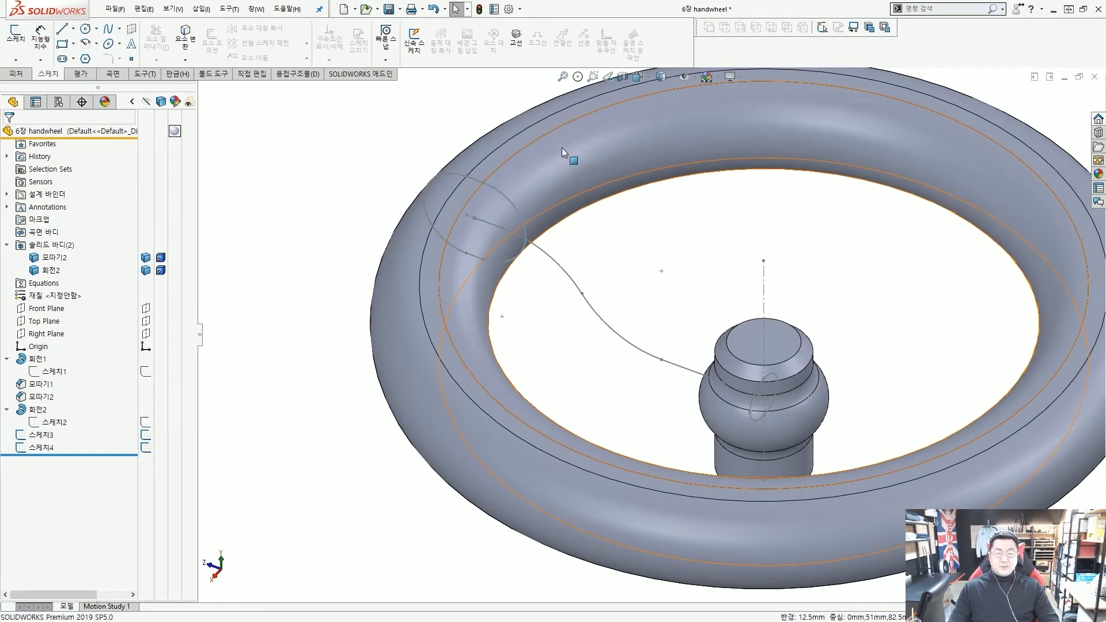
scroll(640, 265, "up", 3)
scroll(647, 265, "down", 2)
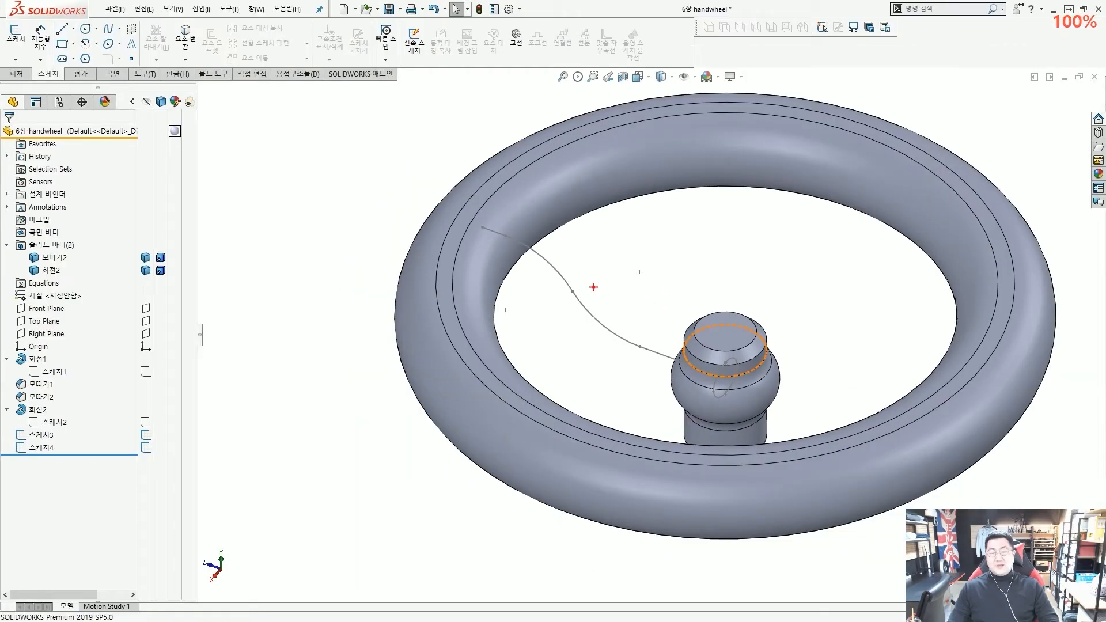
mouse_move(510, 276)
left_mouse_down()
mouse_move(446, 267)
mouse_move(498, 252)
left_mouse_up()
mouse_move(720, 341)
left_mouse_down()
mouse_move(753, 389)
mouse_move(743, 372)
left_mouse_up()
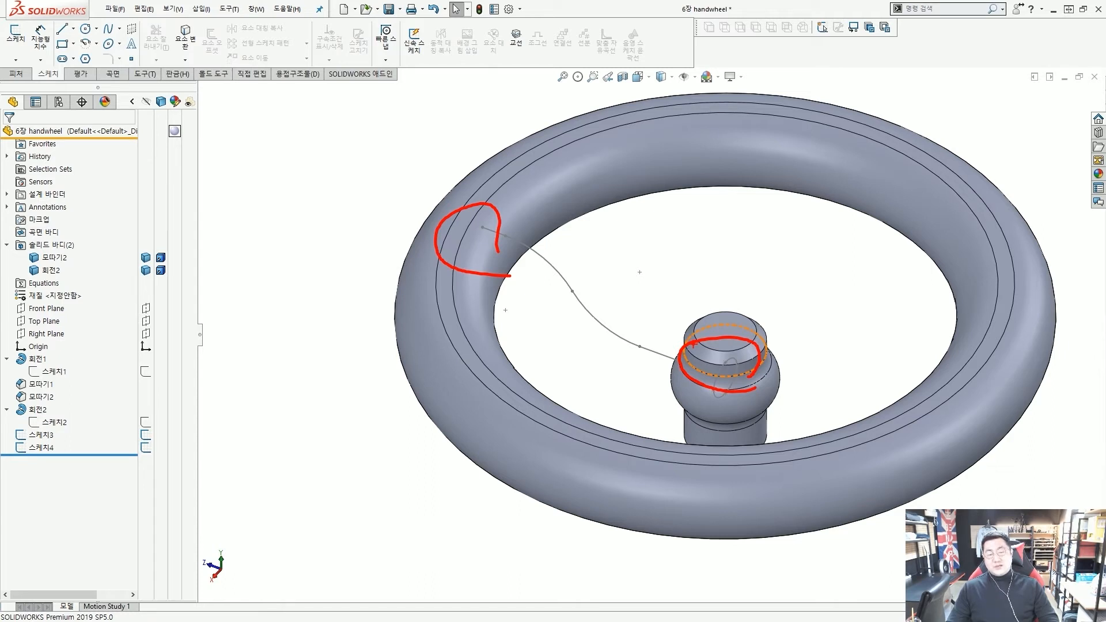
mouse_move(731, 394)
left_mouse_down()
mouse_move(482, 266)
mouse_move(783, 360)
mouse_move(720, 375)
left_mouse_up()
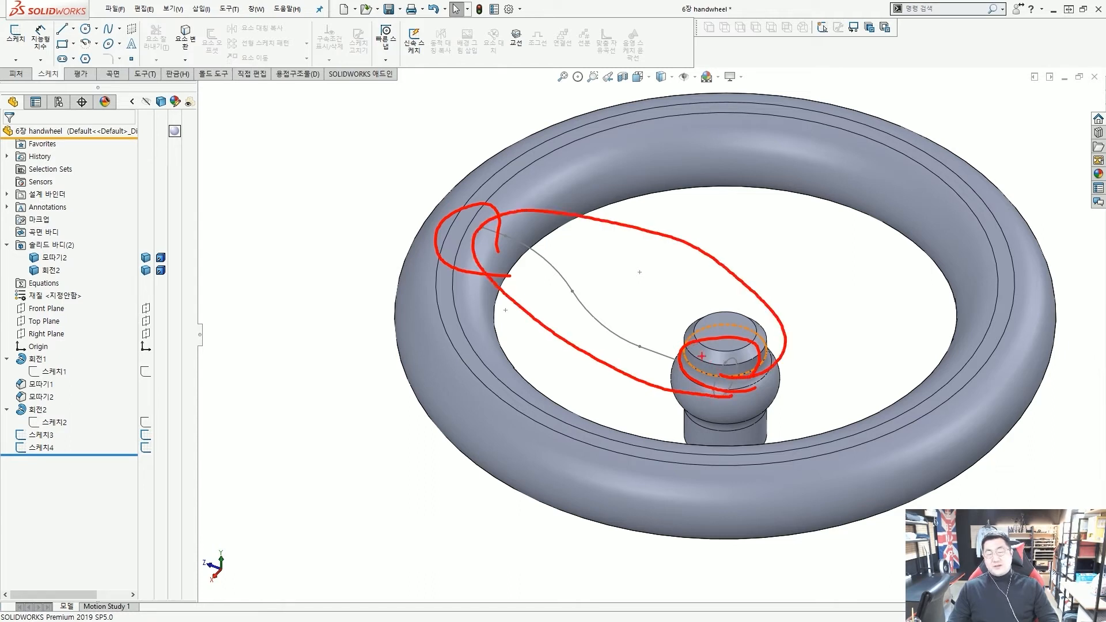
left_click_drag(19, 246, 191, 282)
left_click_drag(284, 289, 214, 276)
key("Escape")
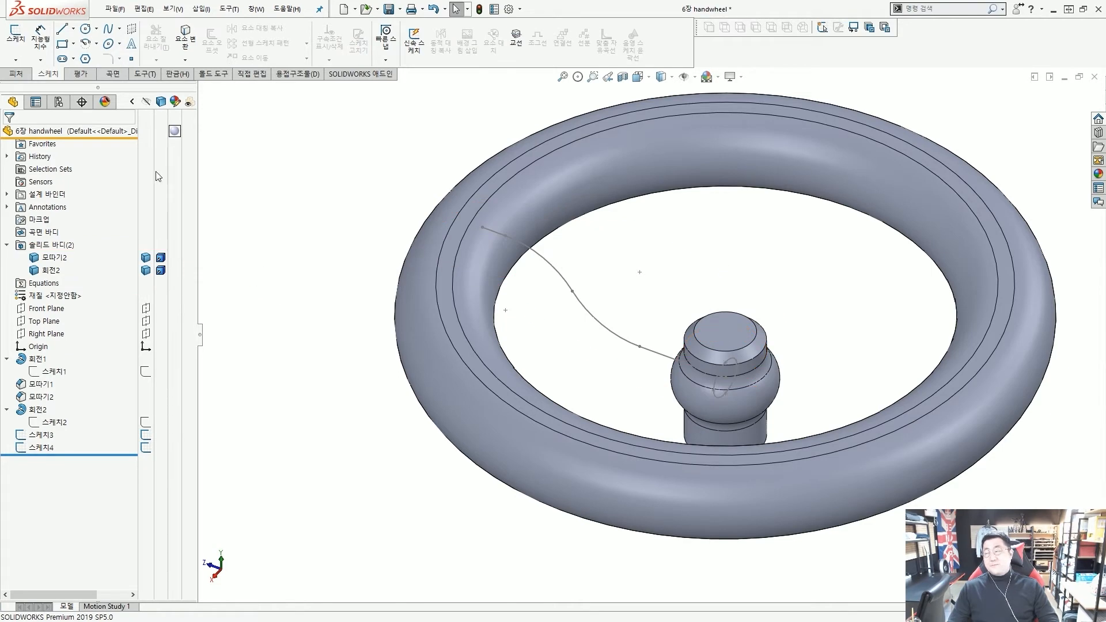
Start a sweep with ellipse 스케치4 as profile and the curved spoke line 스케치3 as path
left_click(14, 75)
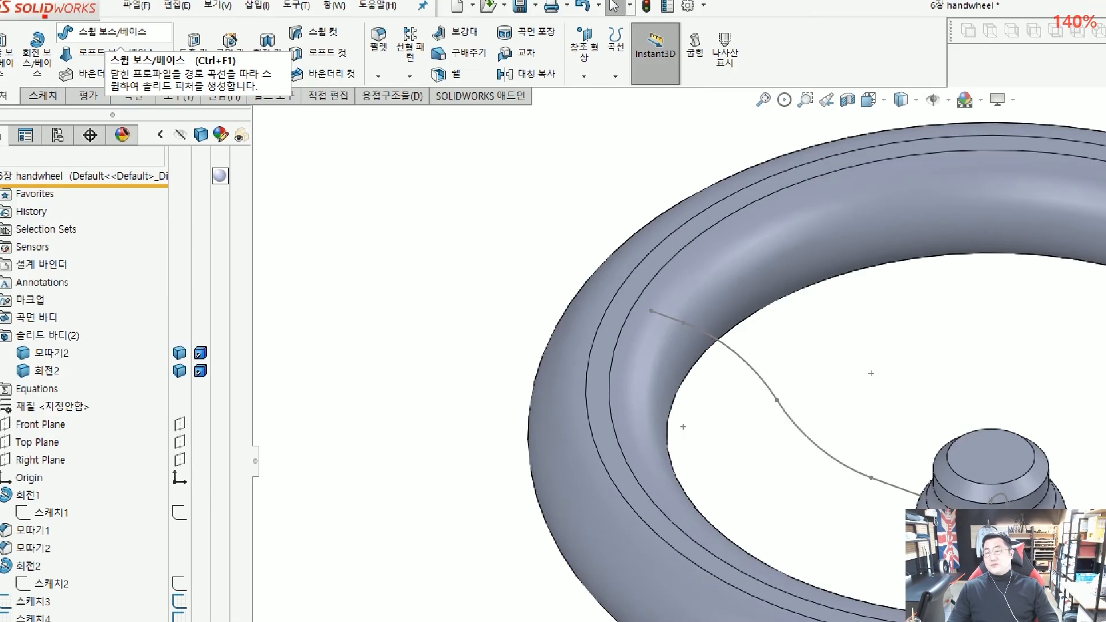
left_click_drag(43, 16, 183, 50)
left_click_drag(308, 130, 174, 37)
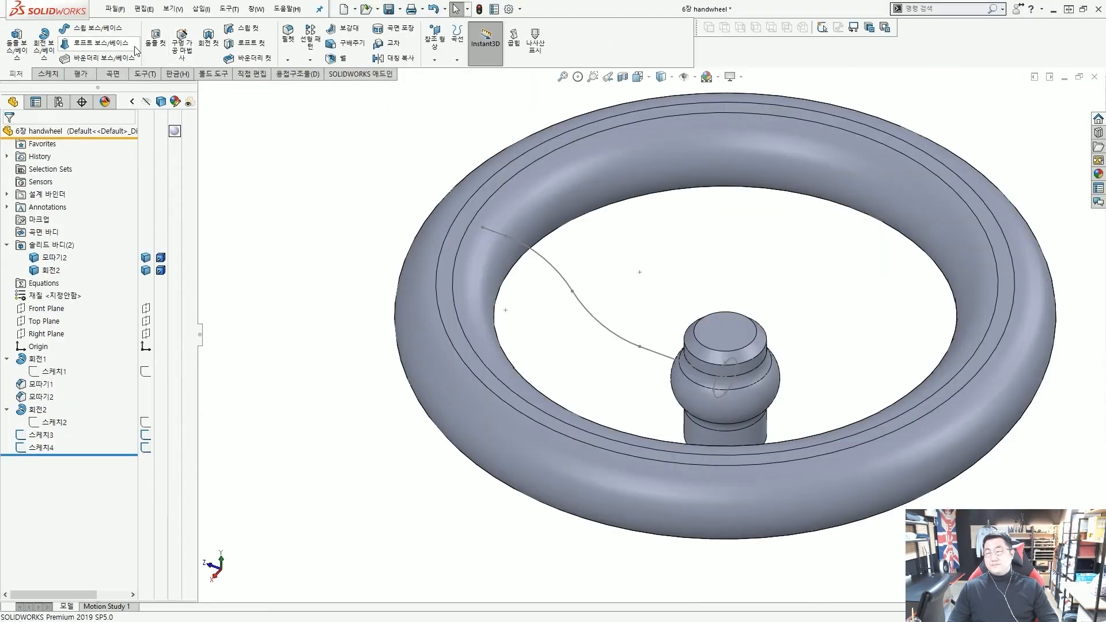
left_click(109, 32)
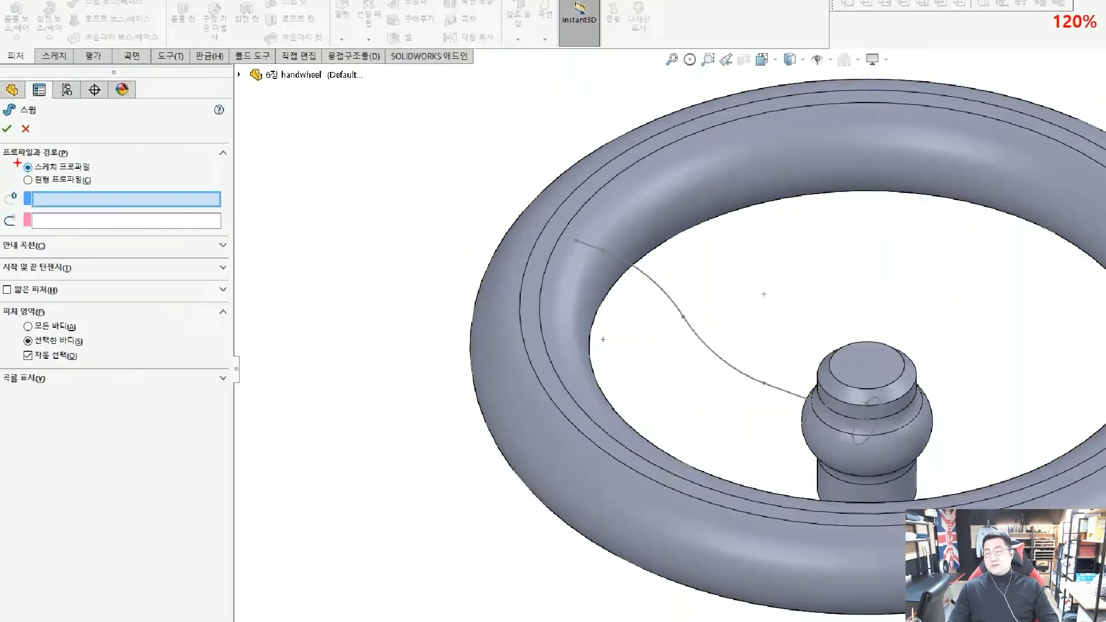
left_click_drag(17, 156, 95, 171)
left_click_drag(206, 168, 130, 168)
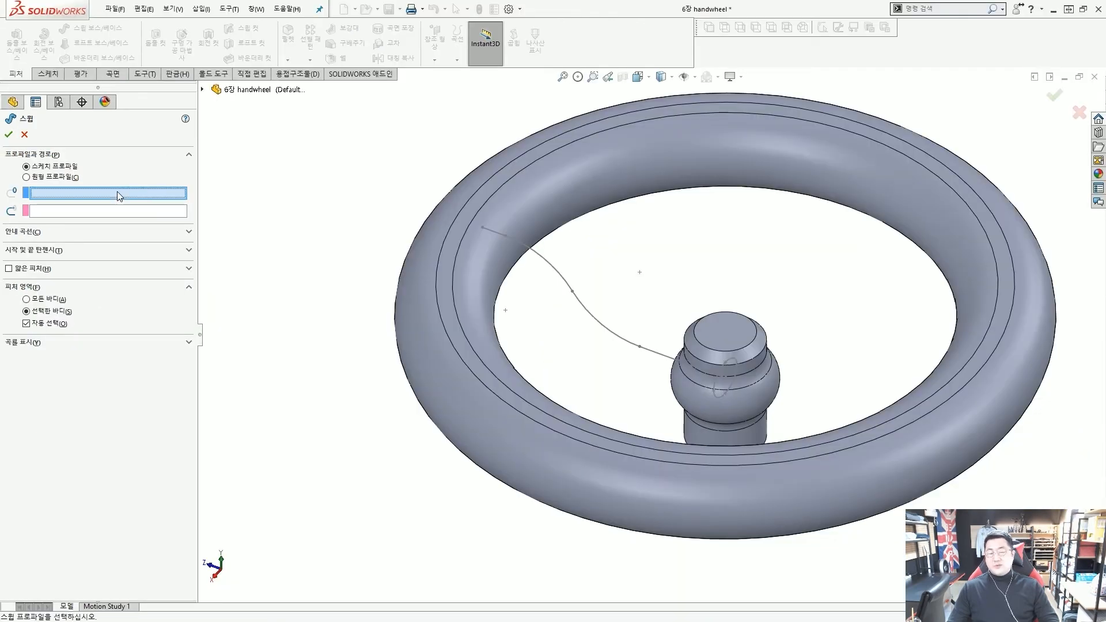
scroll(717, 388, "down", 3)
scroll(717, 388, "down", 2)
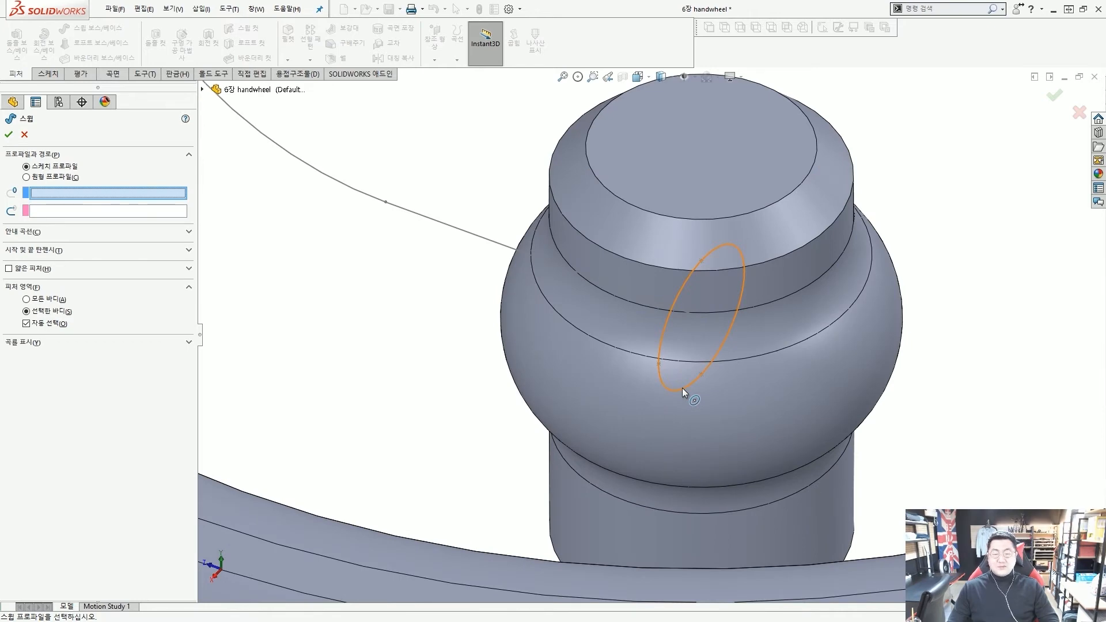
left_click(682, 388)
scroll(682, 389, "up", 3)
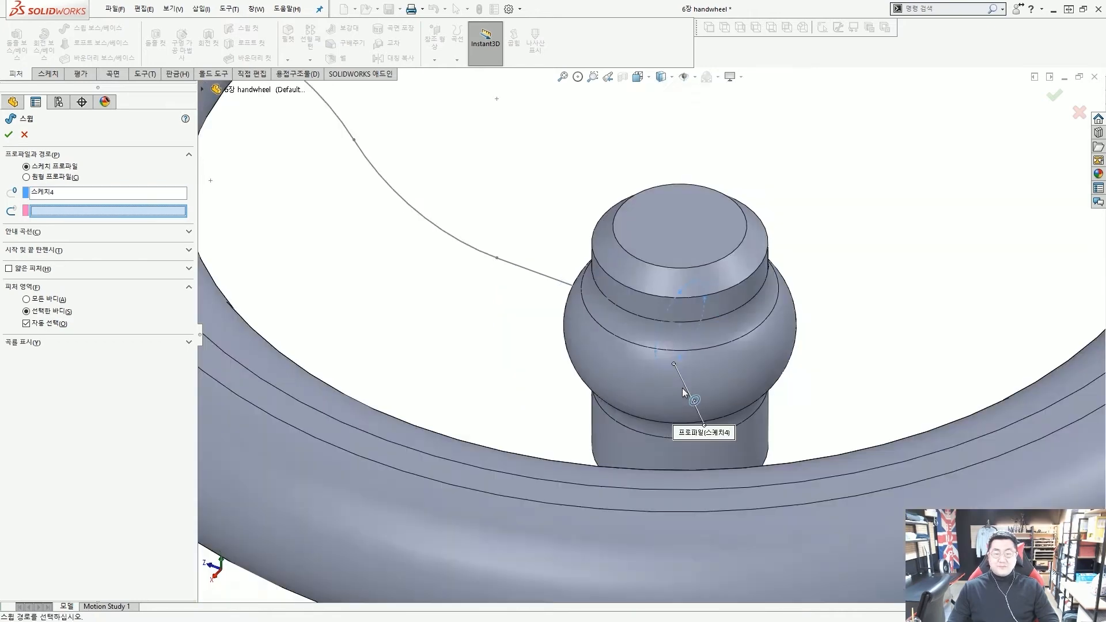
left_click(557, 281)
scroll(555, 280, "up", 3)
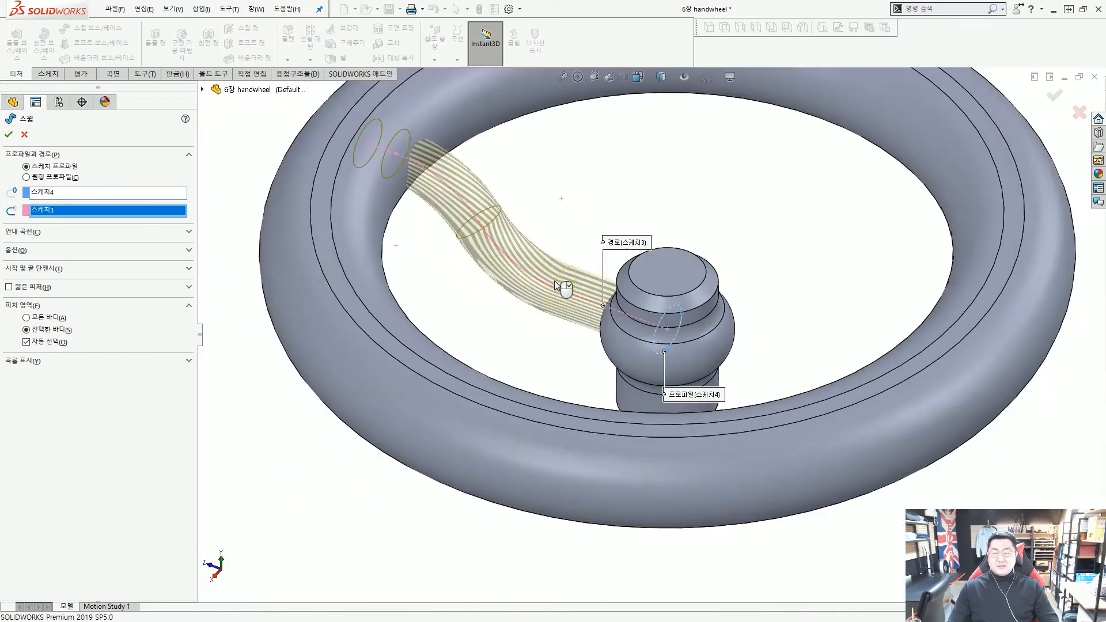
Expand the sweep's Options section to review Show preview and Merge result
left_click(183, 254)
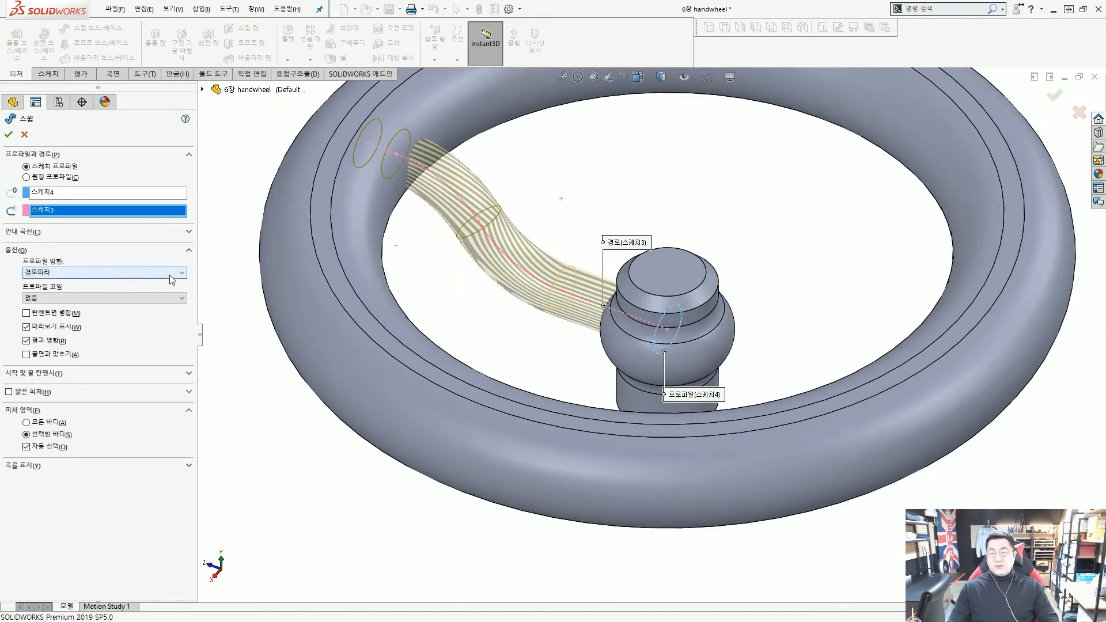
scroll(4, 322, "up", 4)
left_click_drag(21, 314, 154, 347)
left_click_drag(246, 346, 146, 328)
key("Escape")
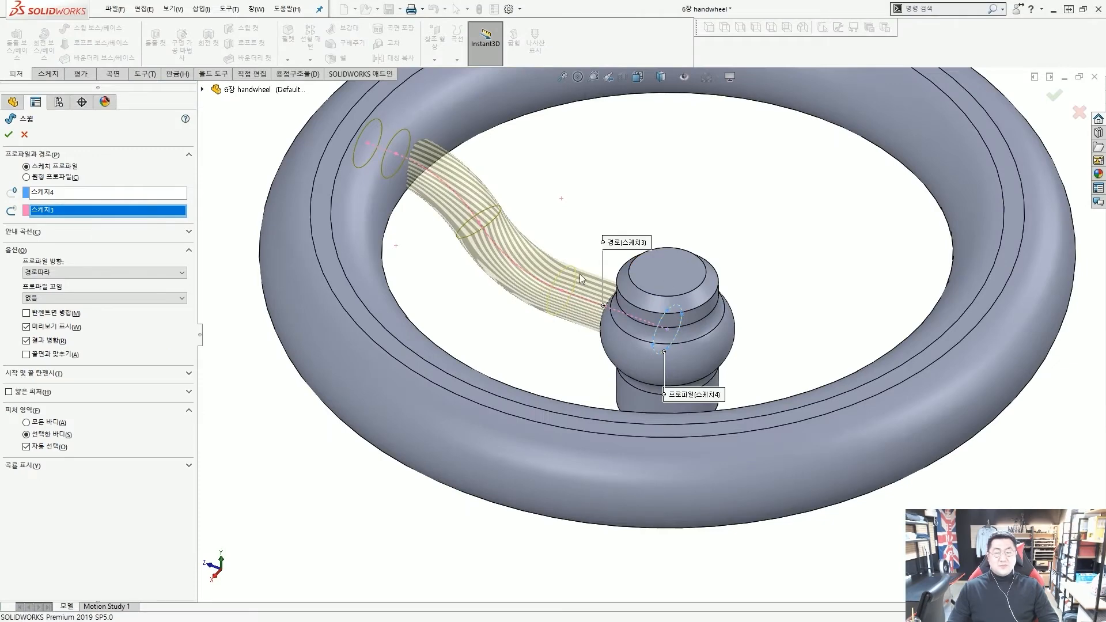
scroll(559, 242, "down", 2)
scroll(551, 232, "up", 2)
mouse_move(451, 215)
left_mouse_down()
mouse_move(420, 207)
mouse_move(456, 210)
mouse_move(443, 216)
left_mouse_up()
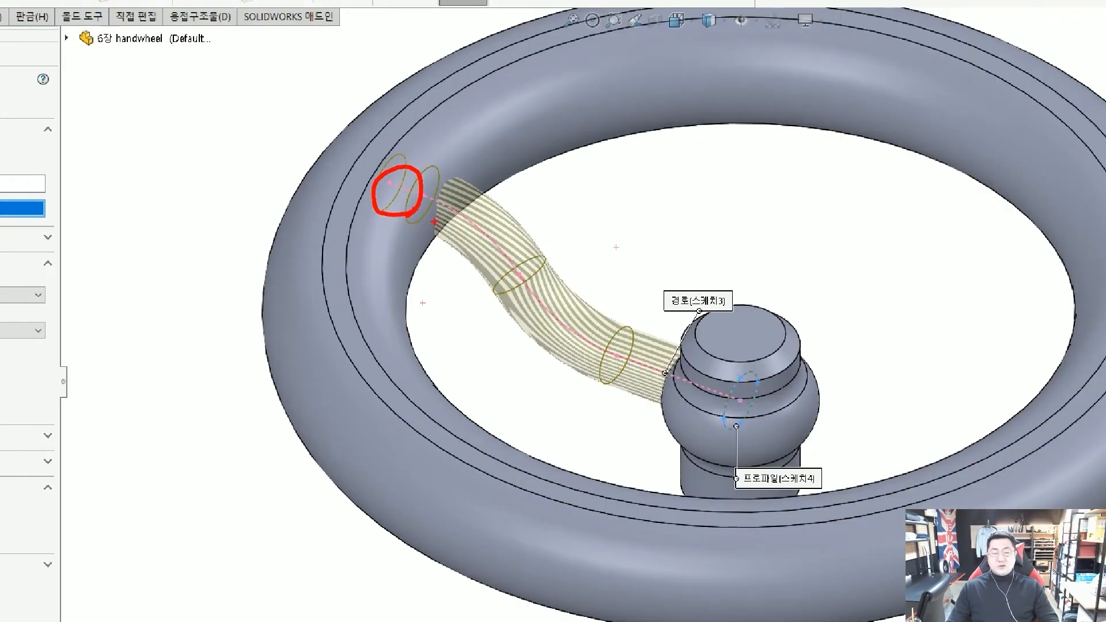
left_click_drag(733, 412, 727, 412)
key("Escape")
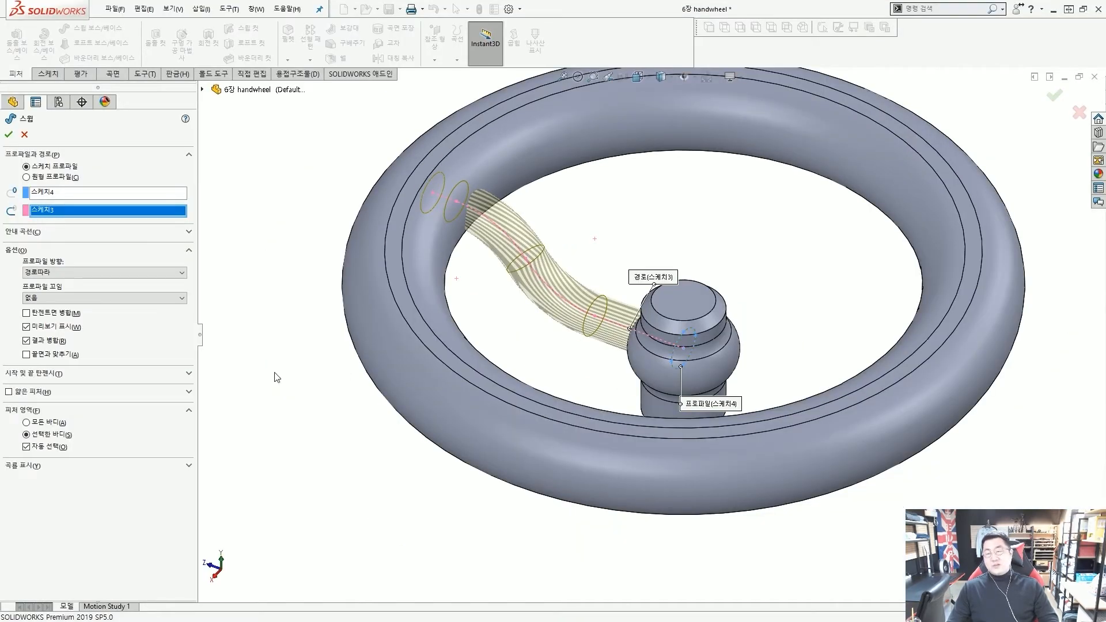
scroll(17, 337, "up", 5)
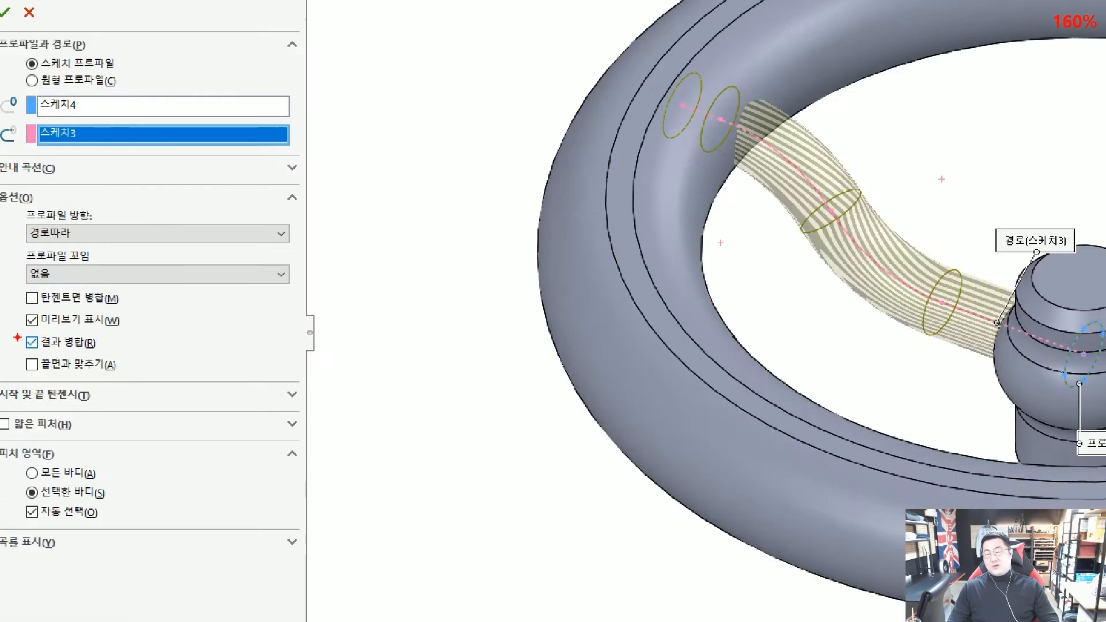
left_click_drag(10, 331, 133, 358, "ctrl")
mouse_move(232, 357)
left_mouse_down("ctrl+shift")
mouse_move(252, 366)
mouse_move(138, 343)
left_mouse_up("ctrl+shift")
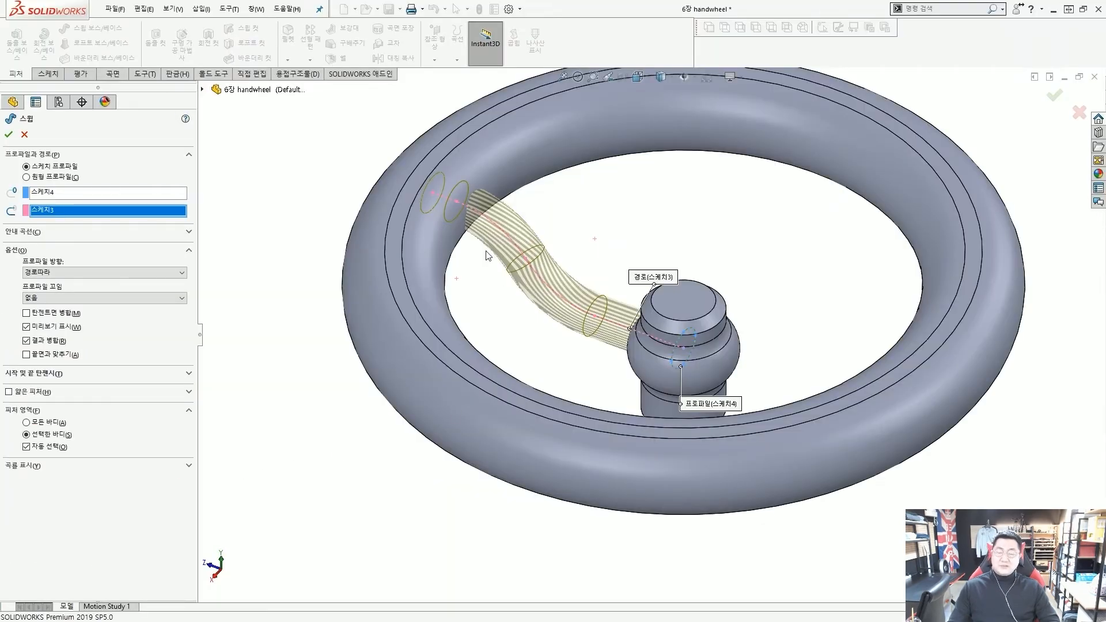
Confirm the sweep as 스윕1 and zoom in to inspect the spoke joining hub and rim
left_click(9, 134)
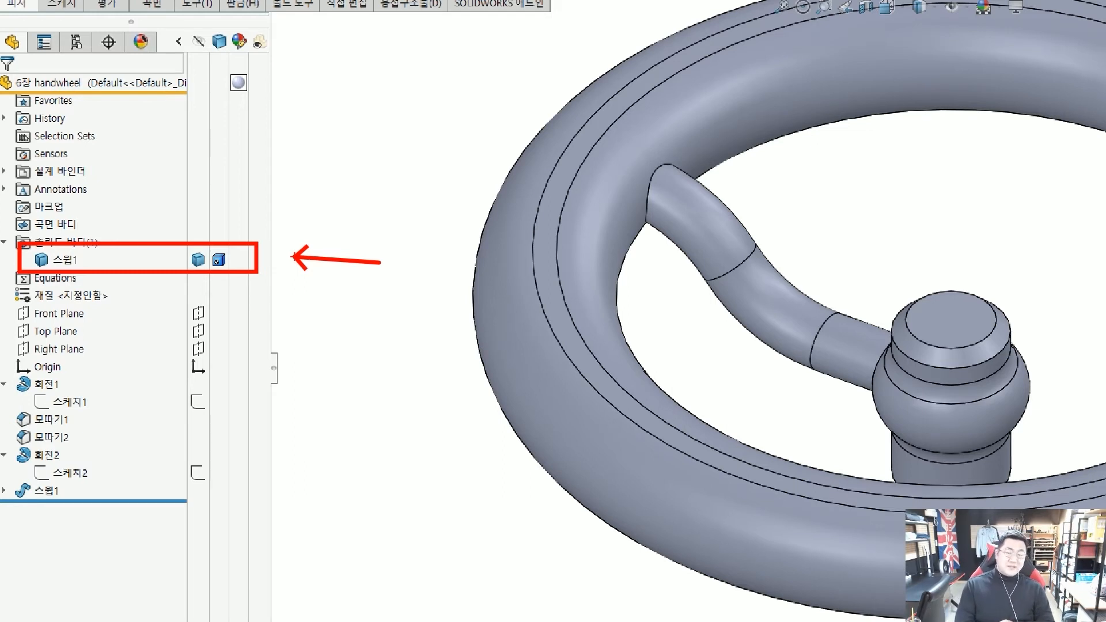
key("Escape")
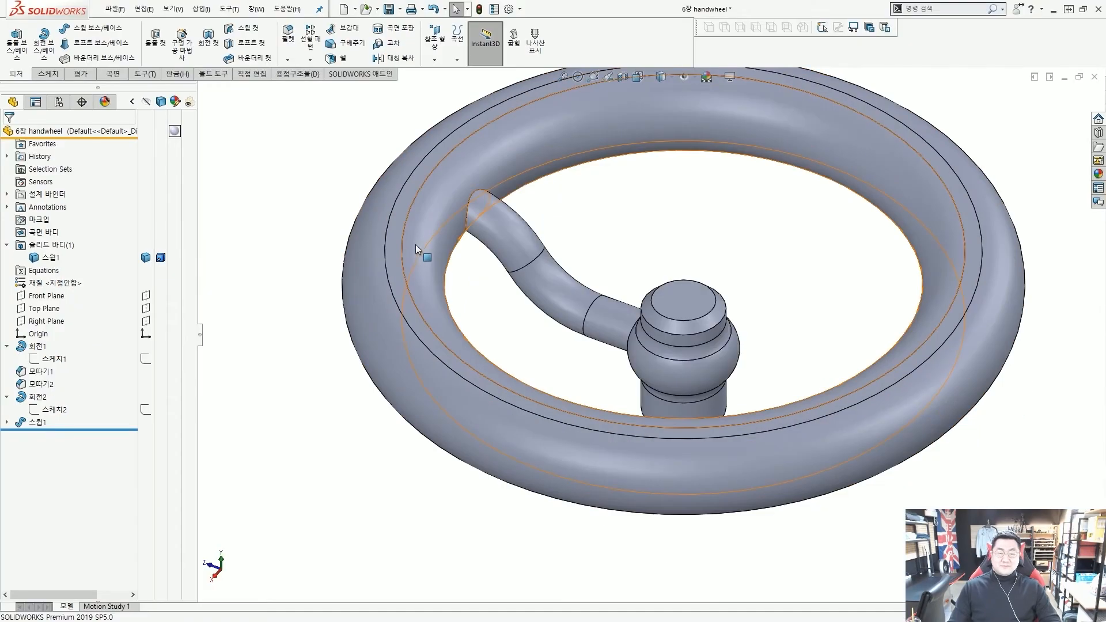
scroll(417, 246, "up", 4)
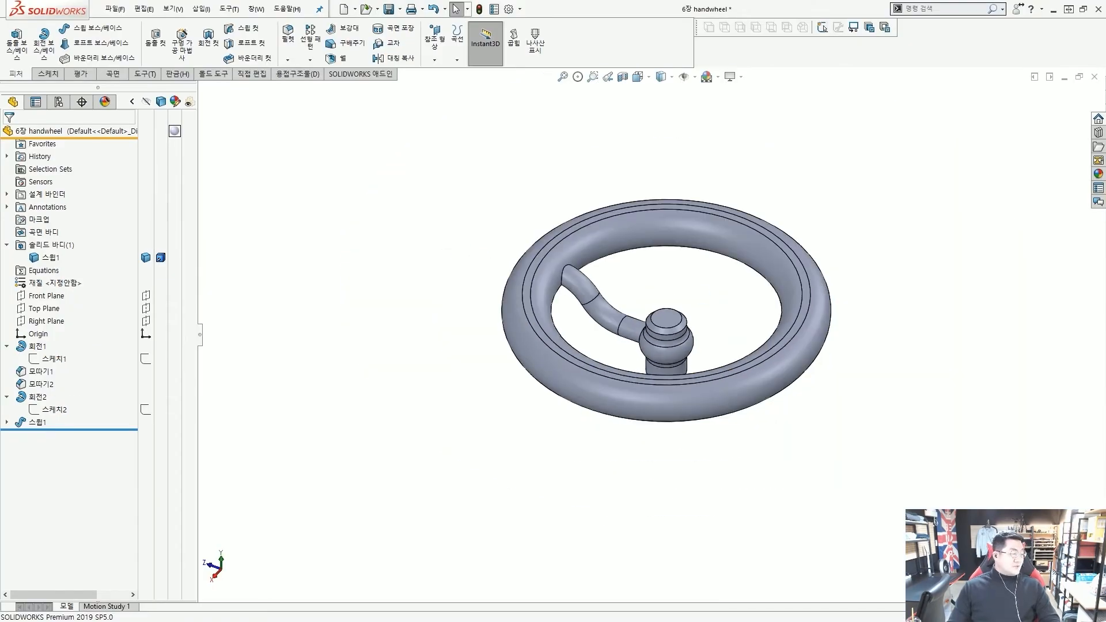
scroll(655, 313, "down", 3)
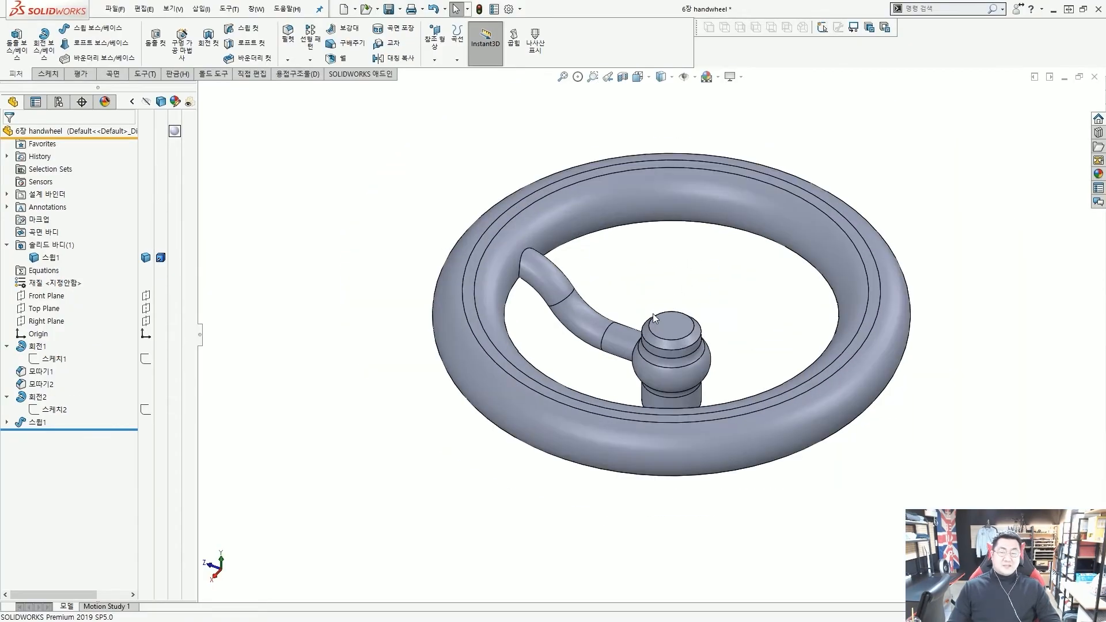
key("ctrl+2")
mouse_move(598, 346)
left_mouse_down()
mouse_move(524, 300)
mouse_move(570, 346)
left_mouse_up()
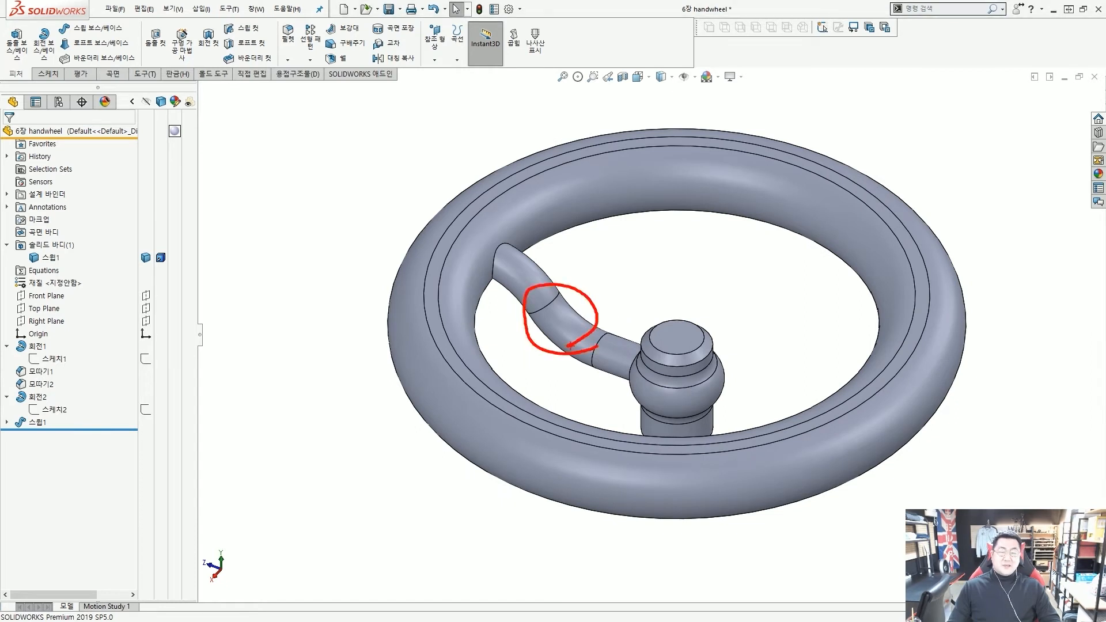
key("Escape")
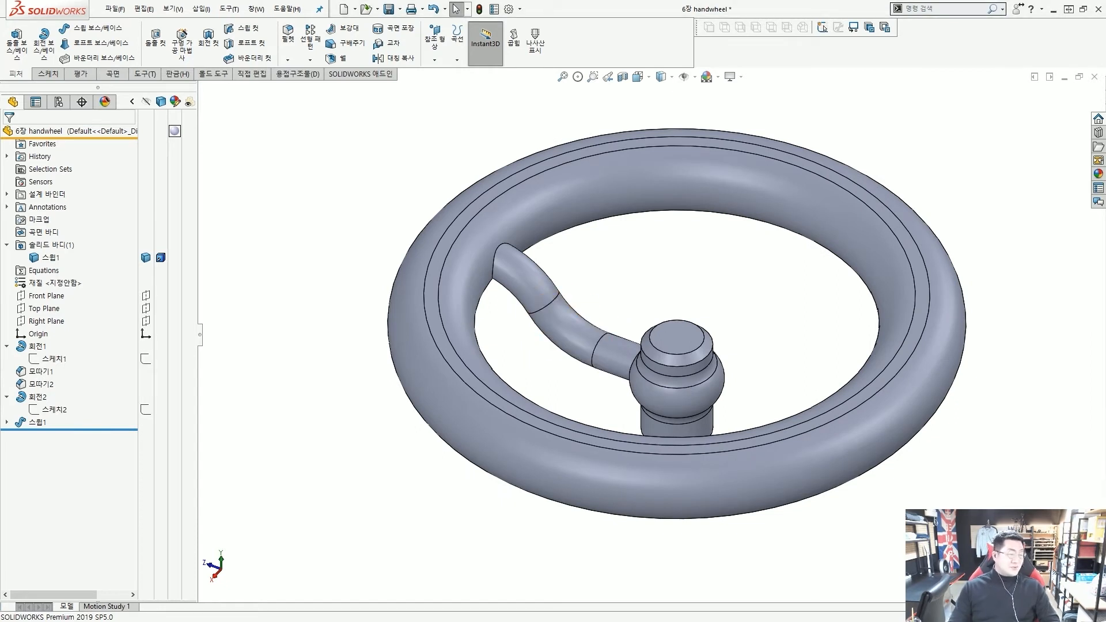
scroll(611, 319, "down", 2)
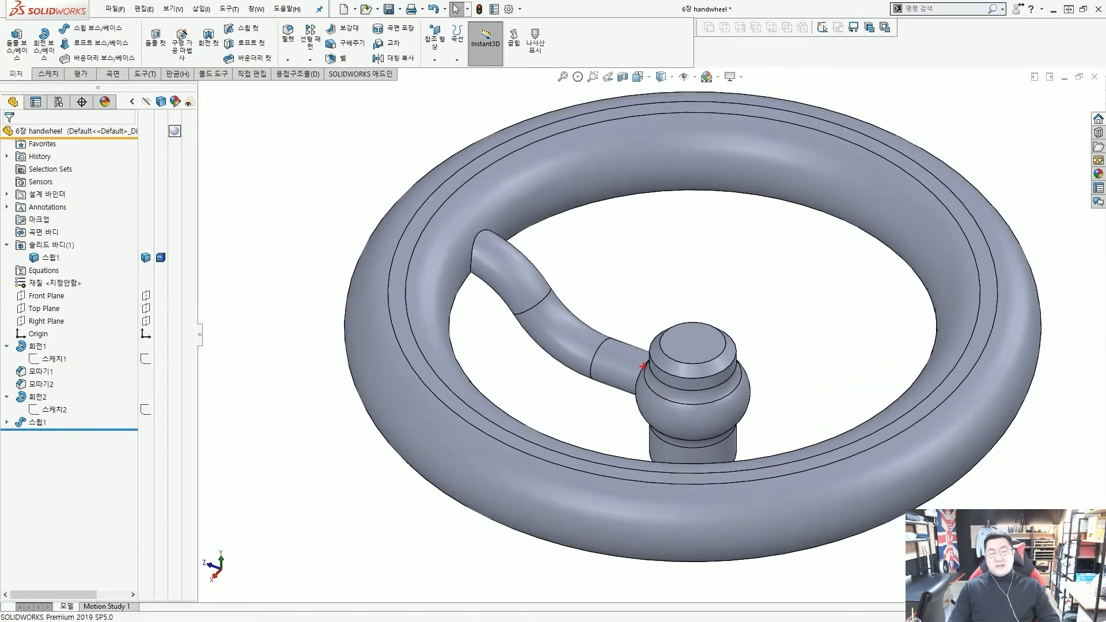
left_click_drag(643, 372, 487, 259)
mouse_move(484, 253)
left_mouse_down()
mouse_move(481, 242)
mouse_move(477, 254)
left_mouse_up()
left_click_drag(683, 402, 694, 394)
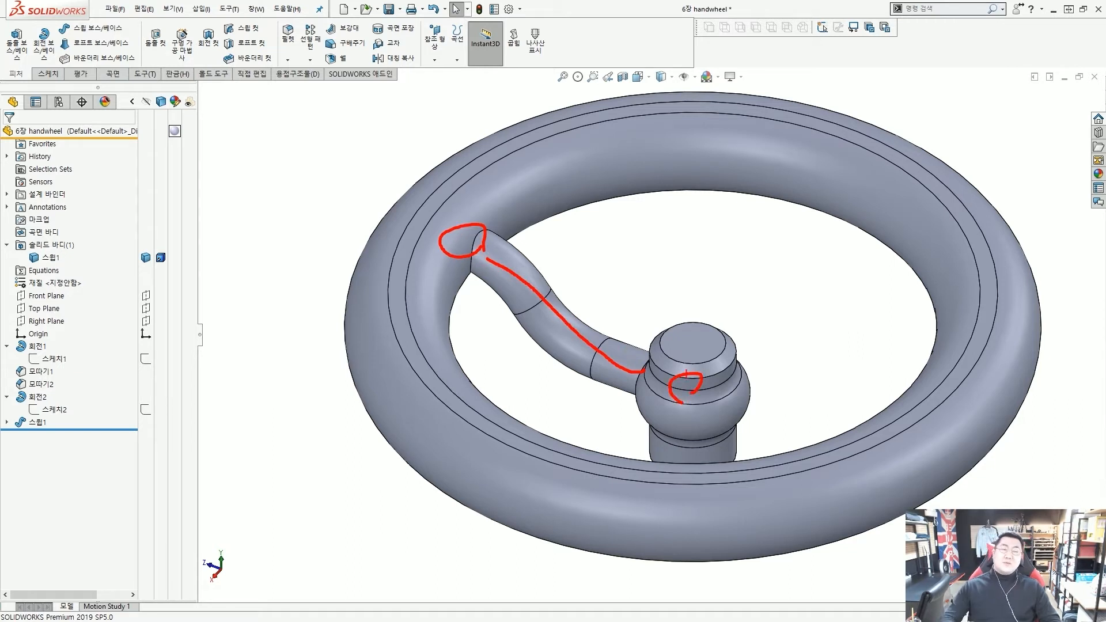
key("Escape")
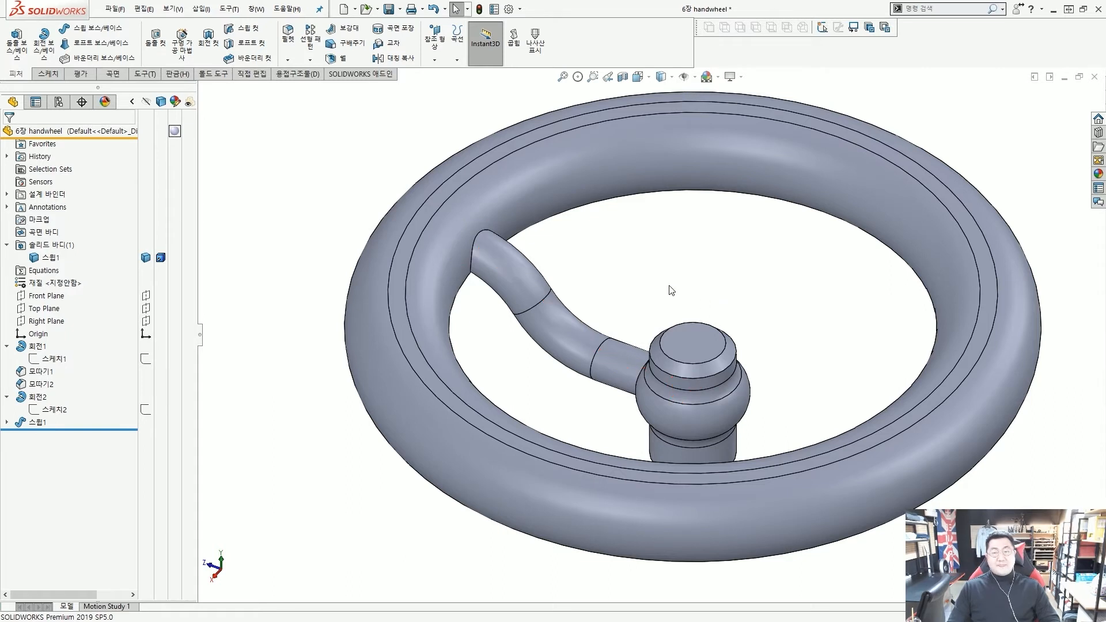
left_click(311, 60)
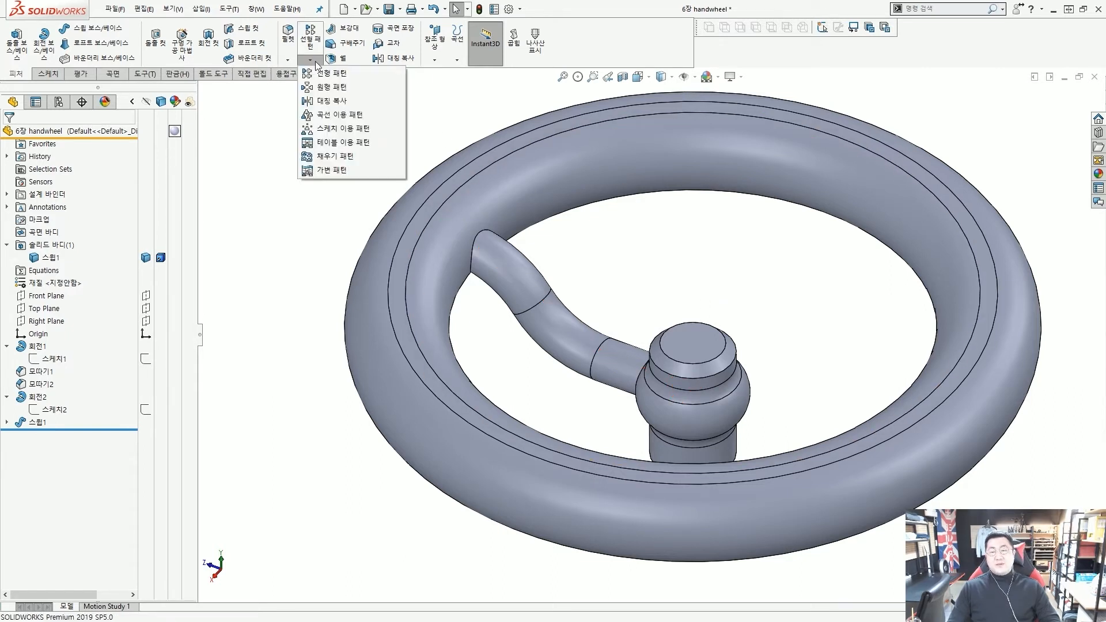
Start a circular pattern using the hub's round face as the rotation axis
left_click(324, 89)
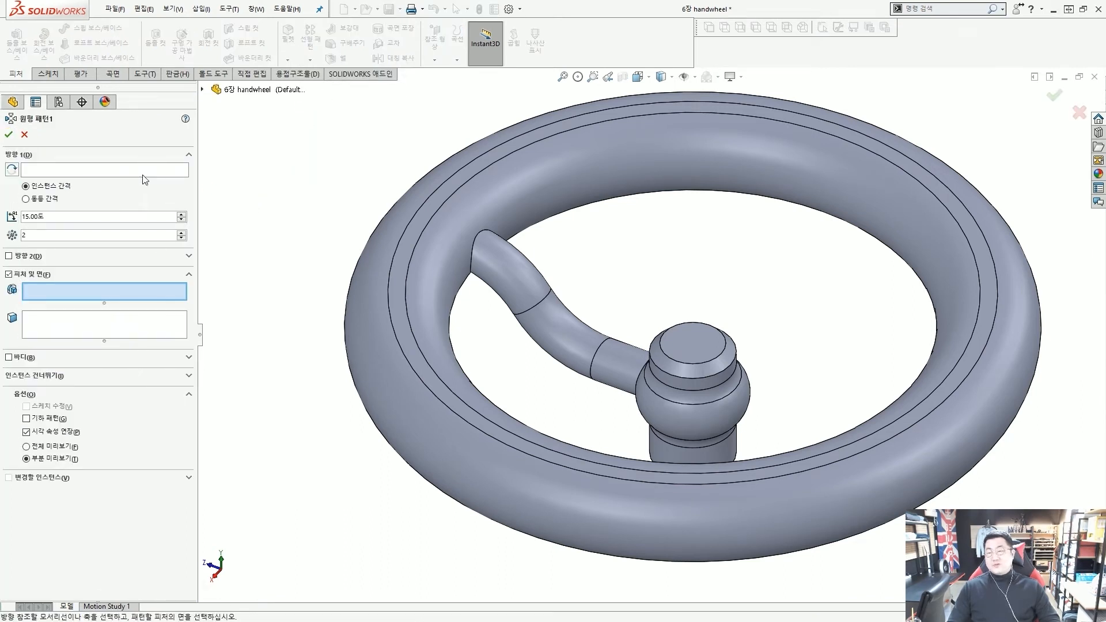
left_click(104, 170)
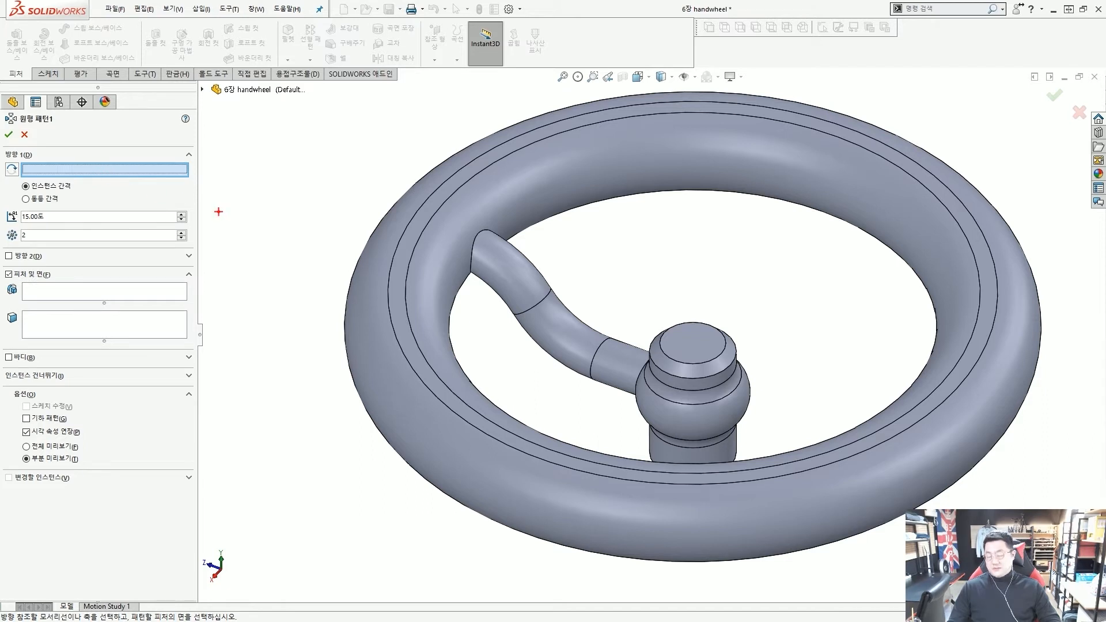
left_click_drag(252, 249, 237, 232)
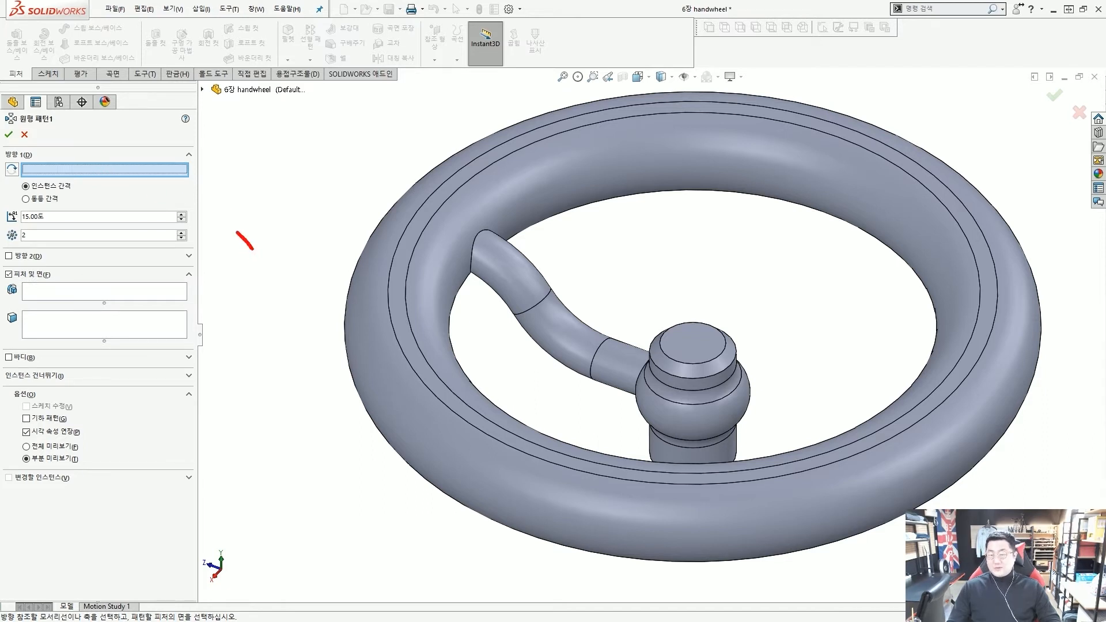
left_click_drag(290, 260, 201, 171, "ctrl+shift")
mouse_move(791, 346)
left_mouse_down()
mouse_move(744, 364)
mouse_move(764, 400)
mouse_move(738, 414)
left_mouse_up()
left_click_drag(783, 431, 728, 446)
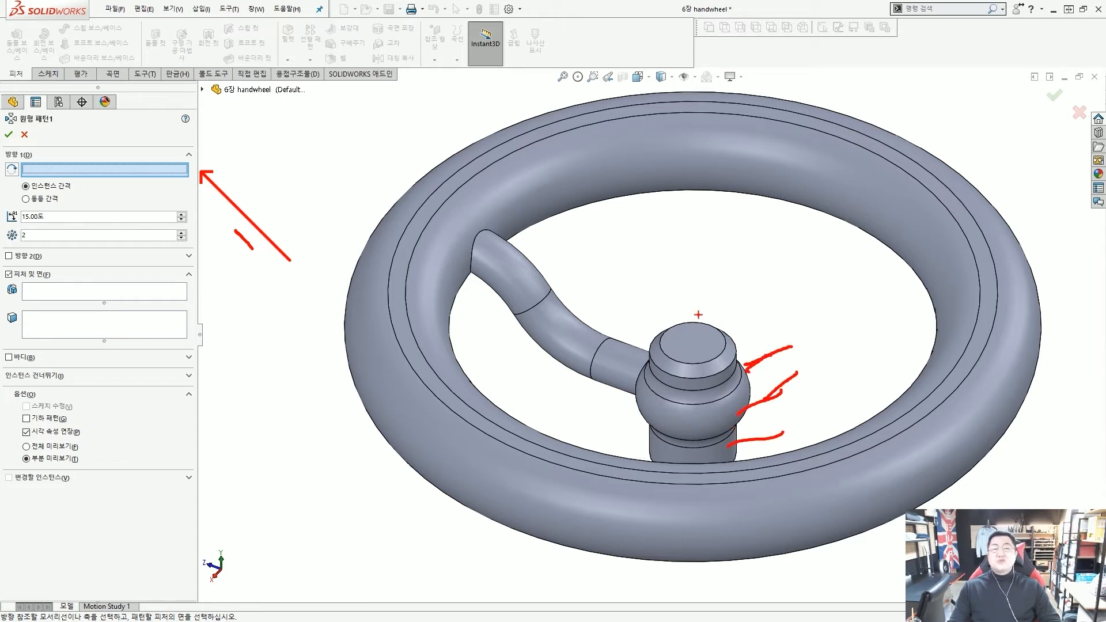
key("Escape")
left_click(695, 77)
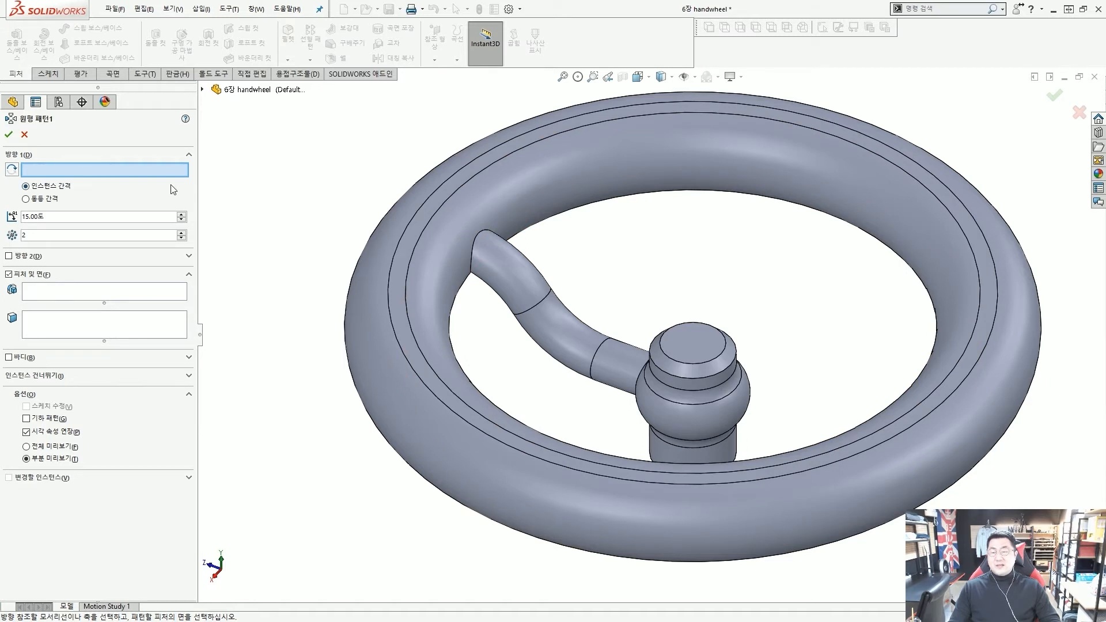
left_click(138, 170)
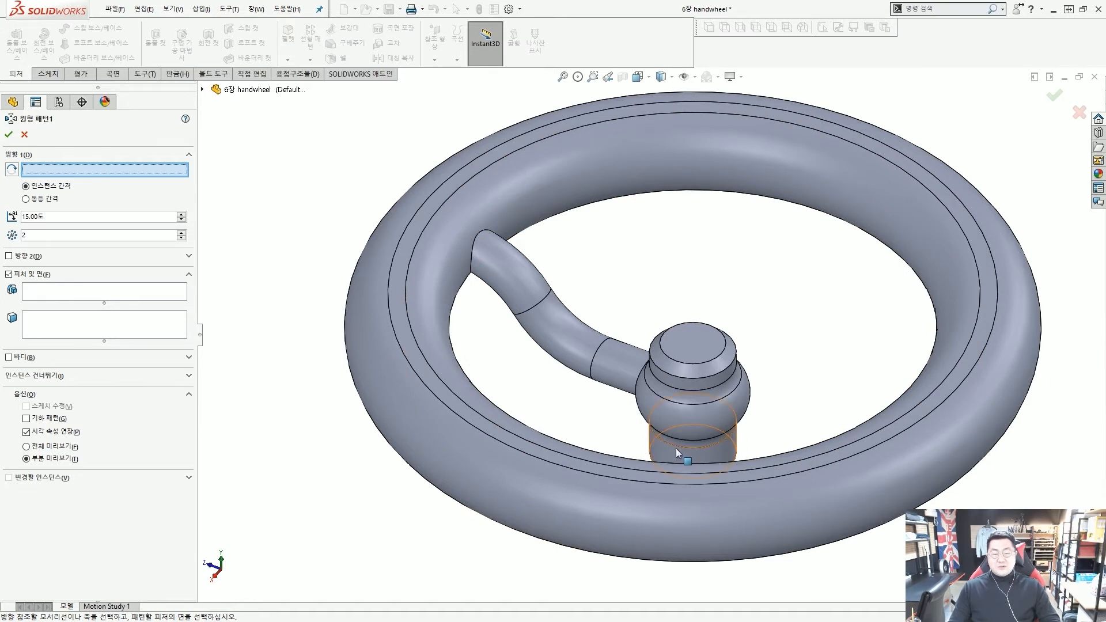
scroll(676, 448, "down", 3)
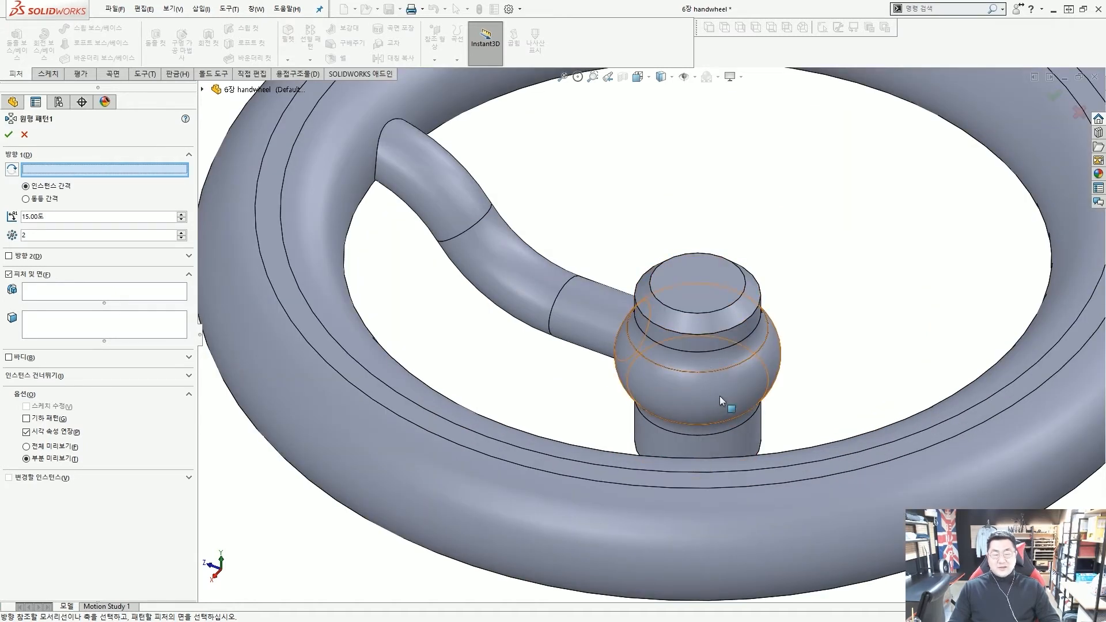
left_click(717, 340)
scroll(719, 340, "up", 2)
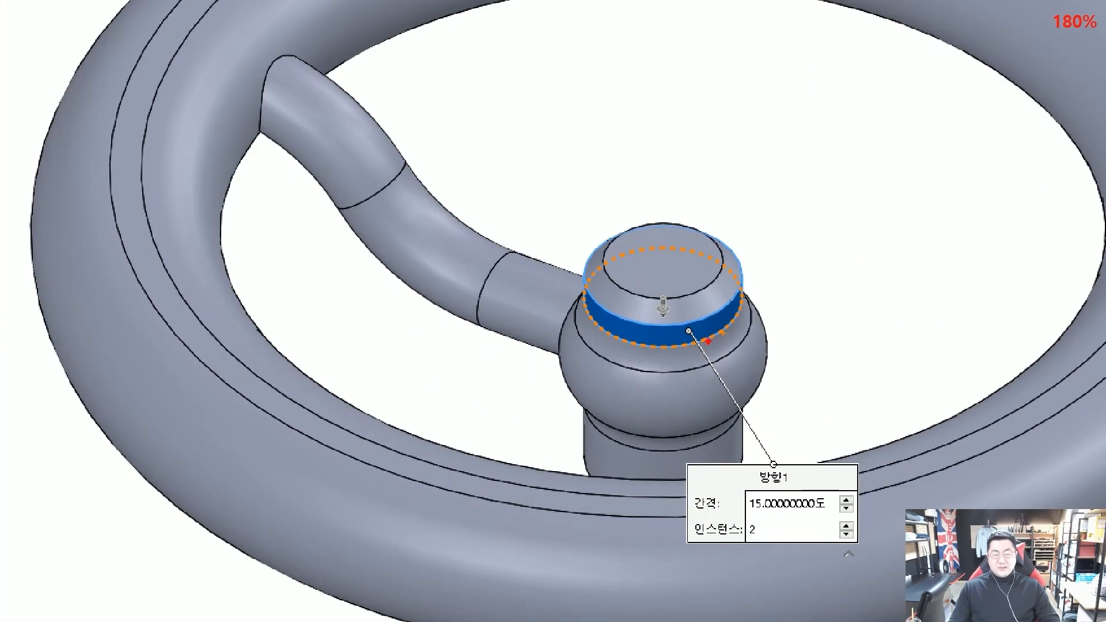
left_click_drag(663, 245, 669, 439)
key("Escape")
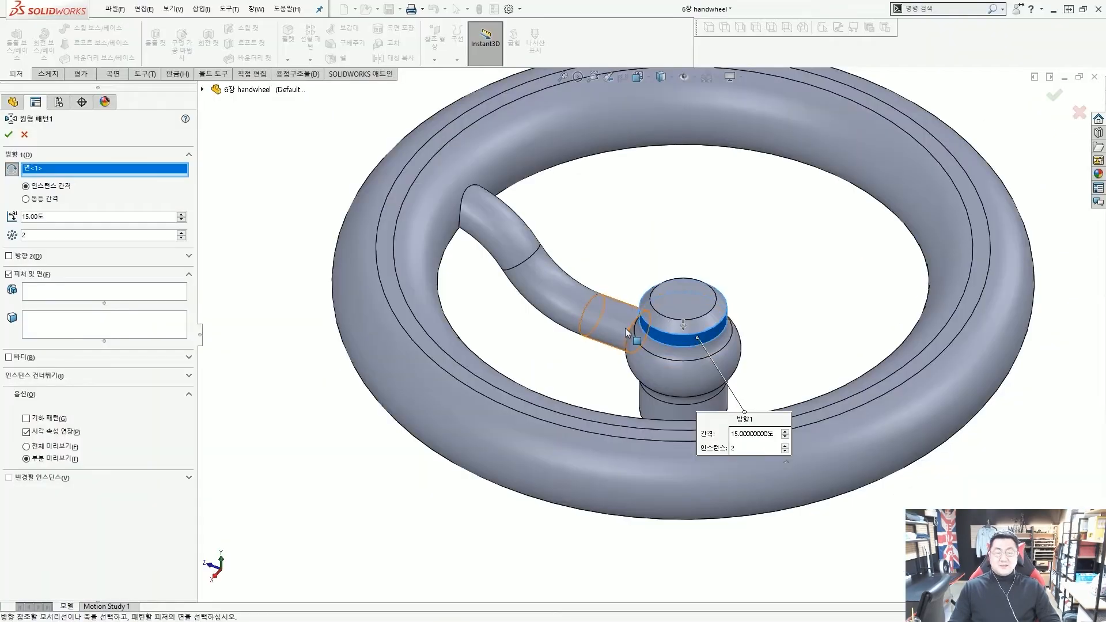
Pattern the swept spoke 스윕1 as 3 equally spaced instances over 360° and confirm
left_click(46, 200)
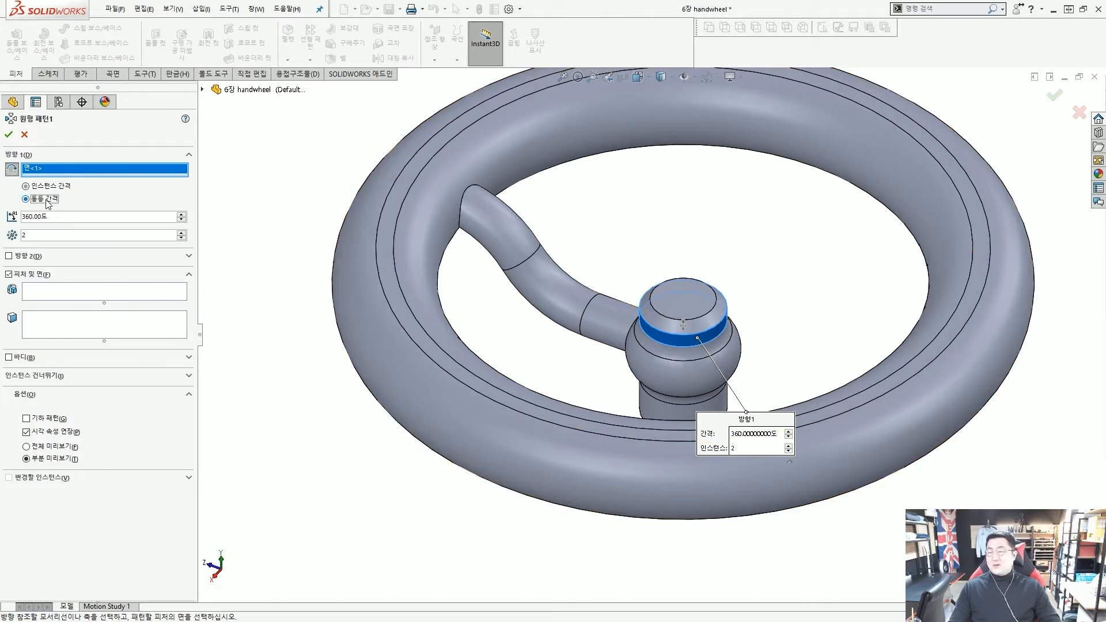
double_click(54, 234)
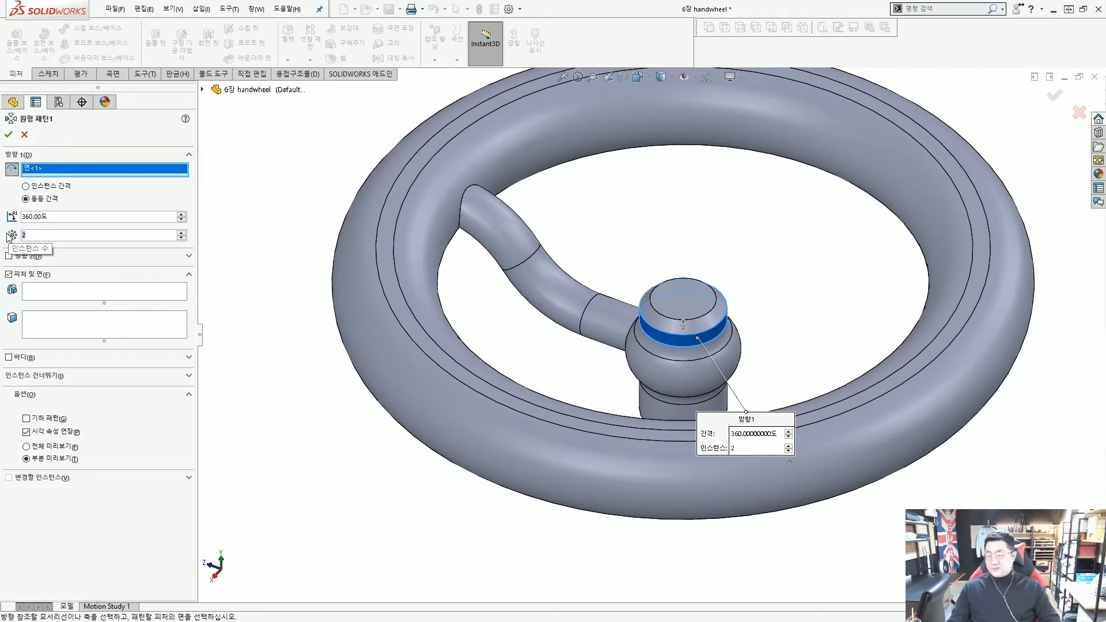
type("3")
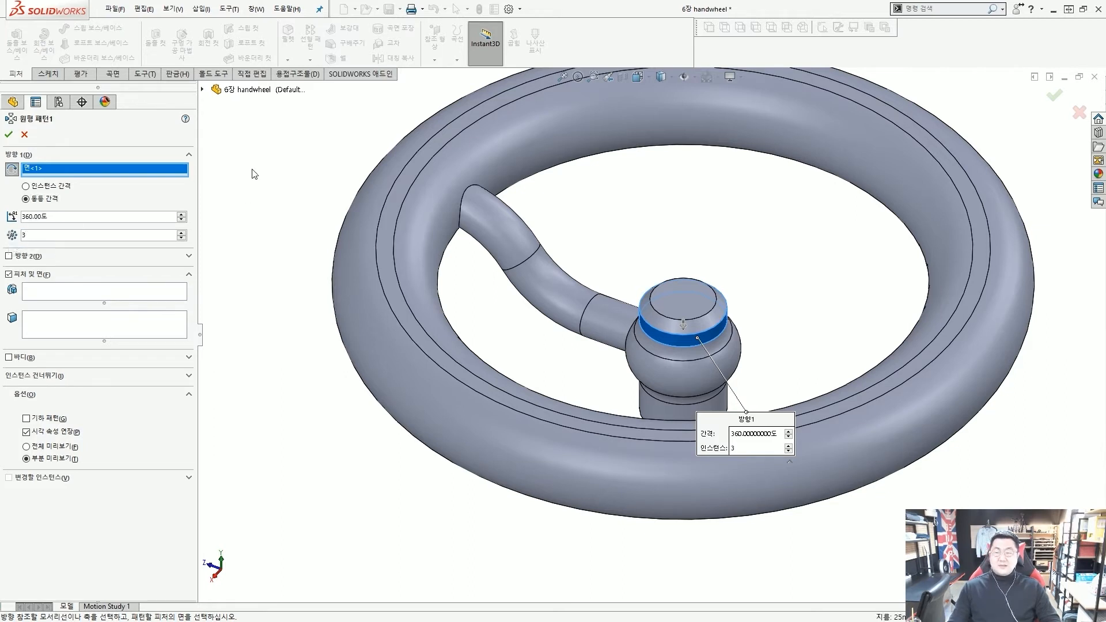
left_click(40, 290)
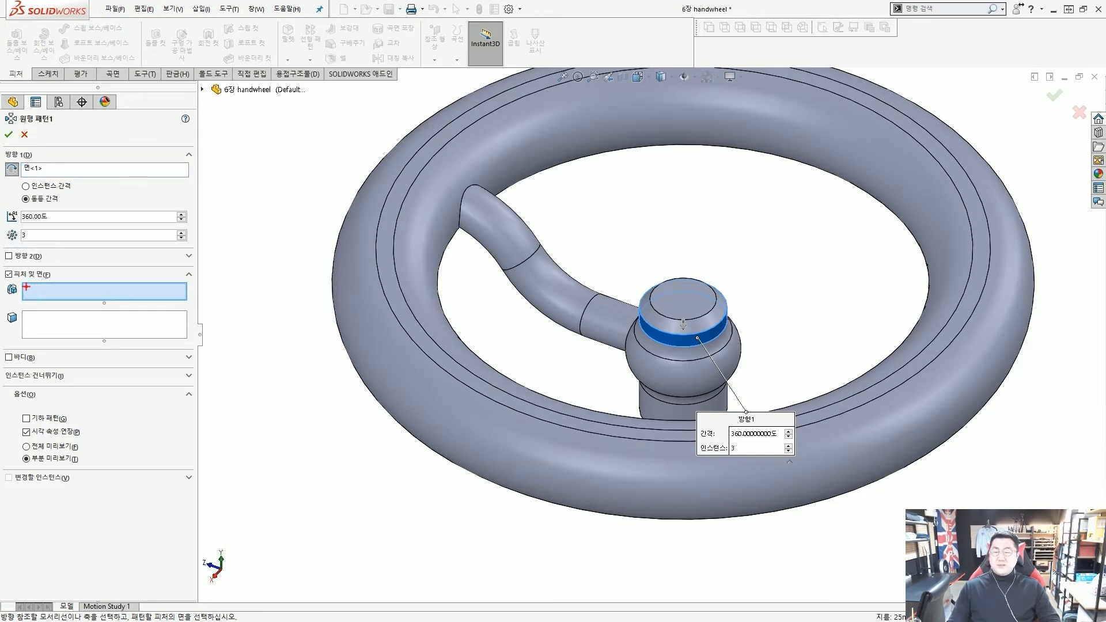
mouse_move(16, 280)
left_mouse_down()
mouse_move(182, 303)
mouse_move(374, 238)
mouse_move(483, 224)
mouse_move(464, 249)
left_mouse_up()
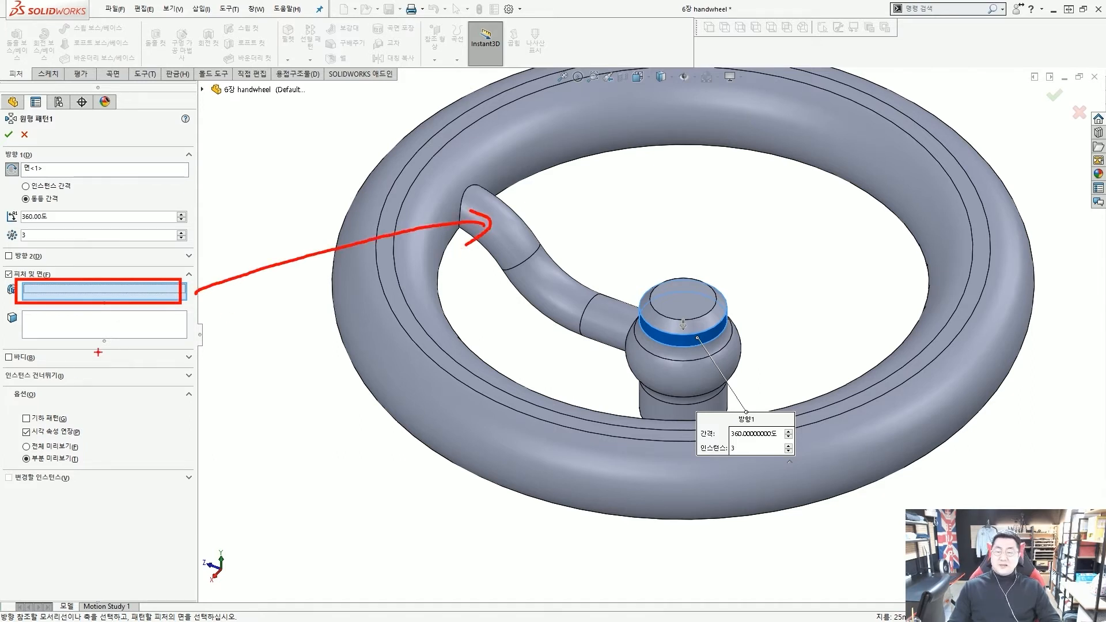
mouse_move(129, 315)
left_mouse_down()
mouse_move(103, 340)
mouse_move(133, 323)
left_mouse_up()
mouse_move(142, 315)
left_mouse_down()
mouse_move(66, 333)
mouse_move(144, 350)
left_mouse_up()
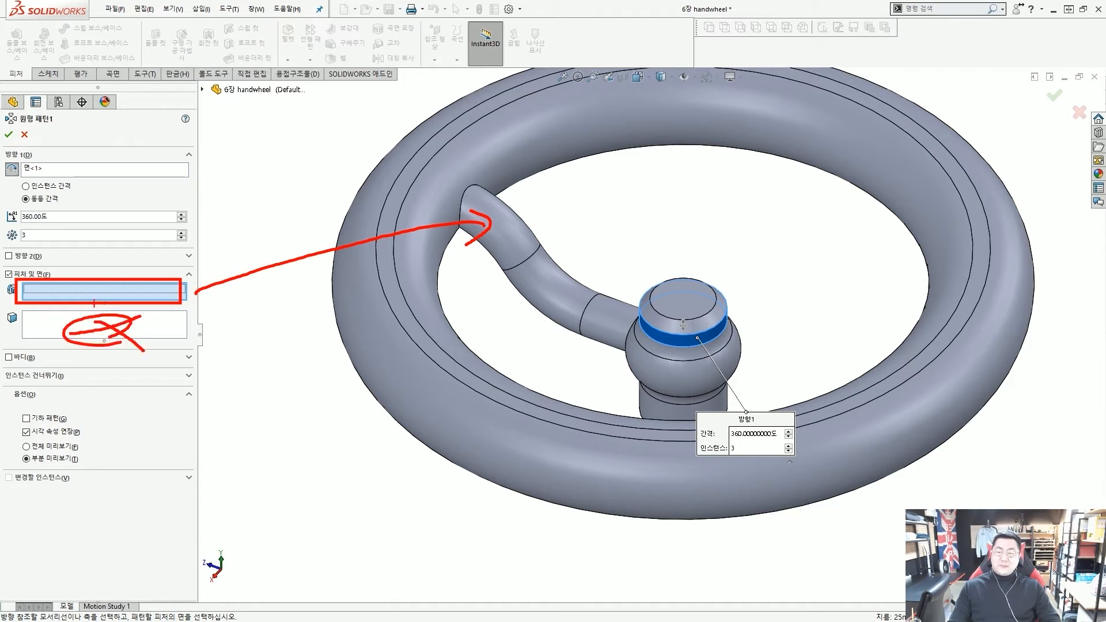
key("Escape")
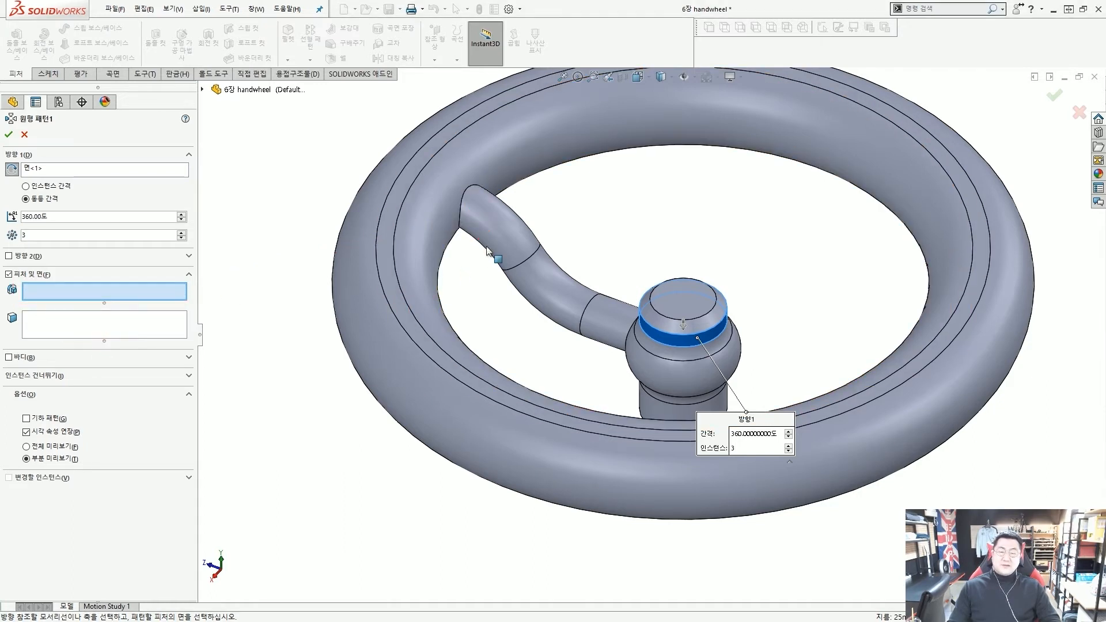
left_click(501, 237)
middle_click_drag(583, 248, 637, 250)
mouse_move(794, 292)
left_mouse_down()
mouse_move(922, 184)
mouse_move(890, 254)
left_mouse_up()
mouse_move(924, 199)
left_mouse_down()
mouse_move(929, 173)
mouse_move(900, 262)
left_mouse_up()
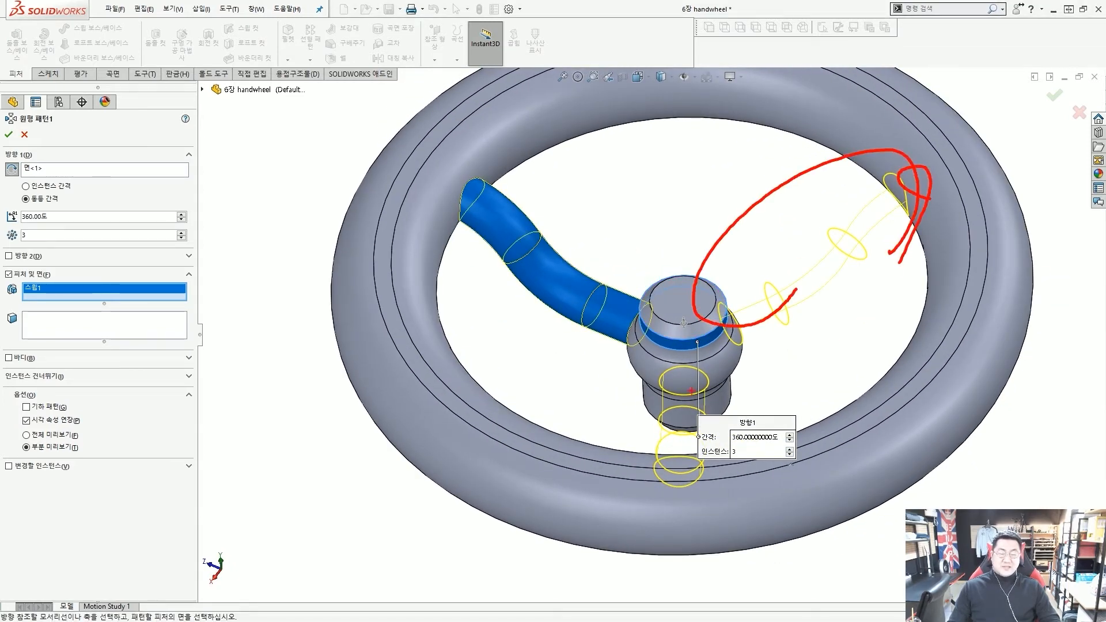
key("Escape")
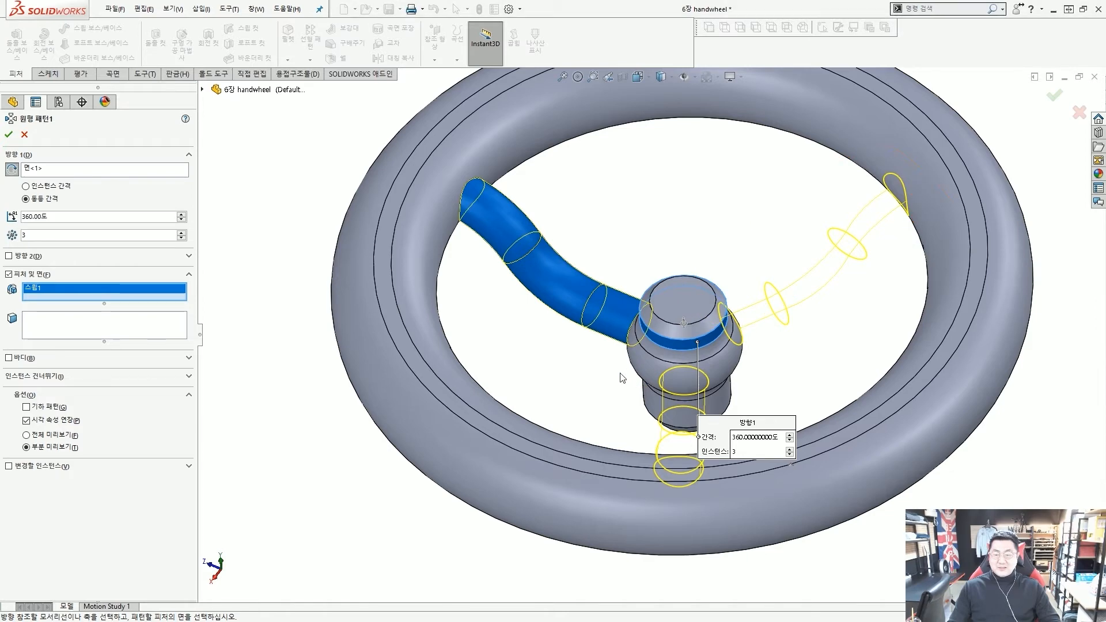
left_click(9, 136)
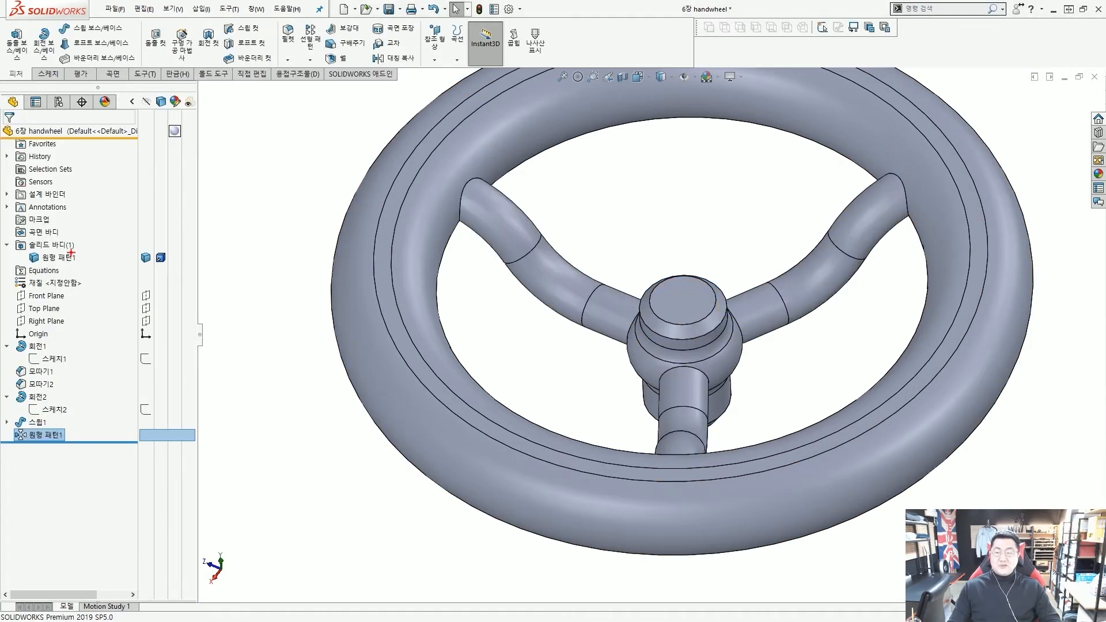
mouse_move(22, 242)
left_mouse_down()
mouse_move(102, 269)
mouse_move(164, 242)
left_mouse_up()
left_click_drag(249, 280, 184, 265)
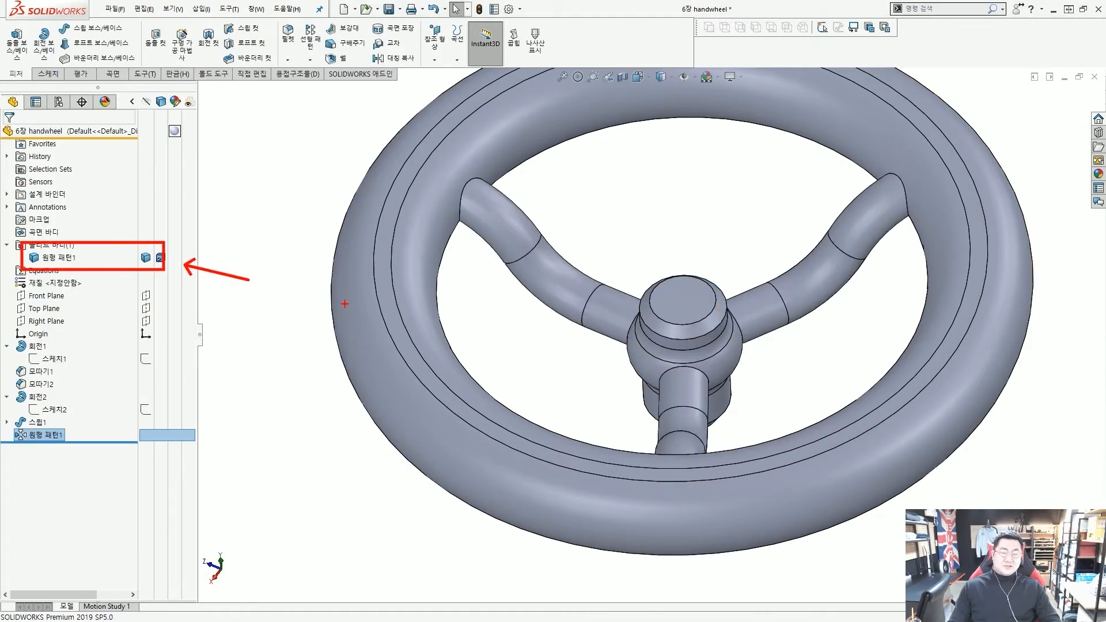
mouse_move(576, 314)
left_mouse_down()
mouse_move(593, 251)
mouse_move(585, 307)
left_mouse_up()
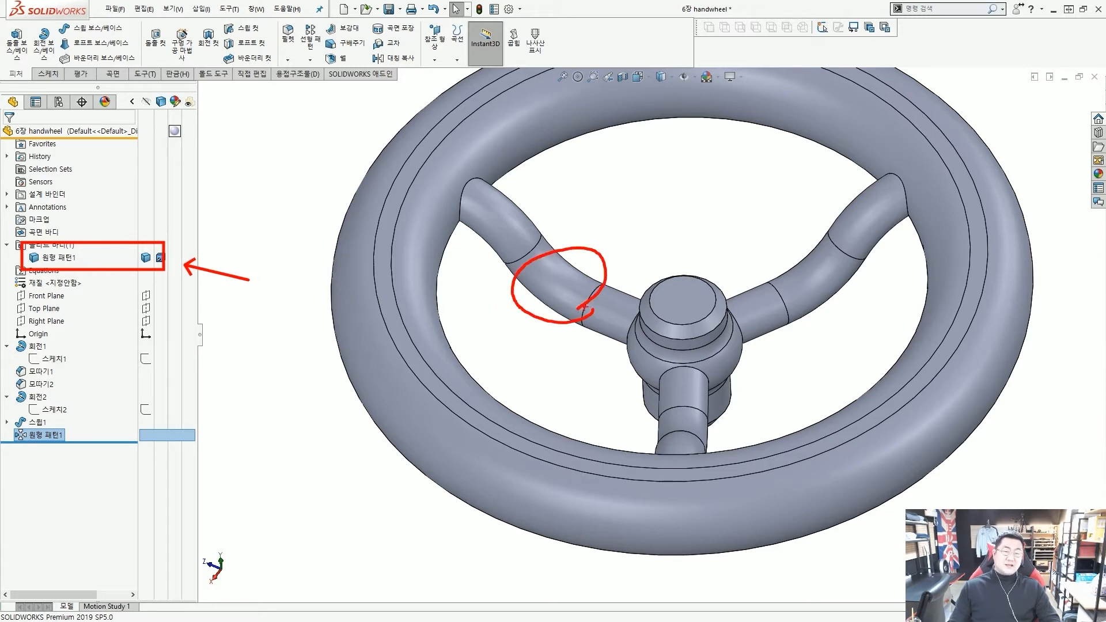
mouse_move(803, 269)
left_mouse_down()
mouse_move(846, 305)
mouse_move(806, 271)
left_mouse_up()
key("Escape")
scroll(714, 306, "down", 3)
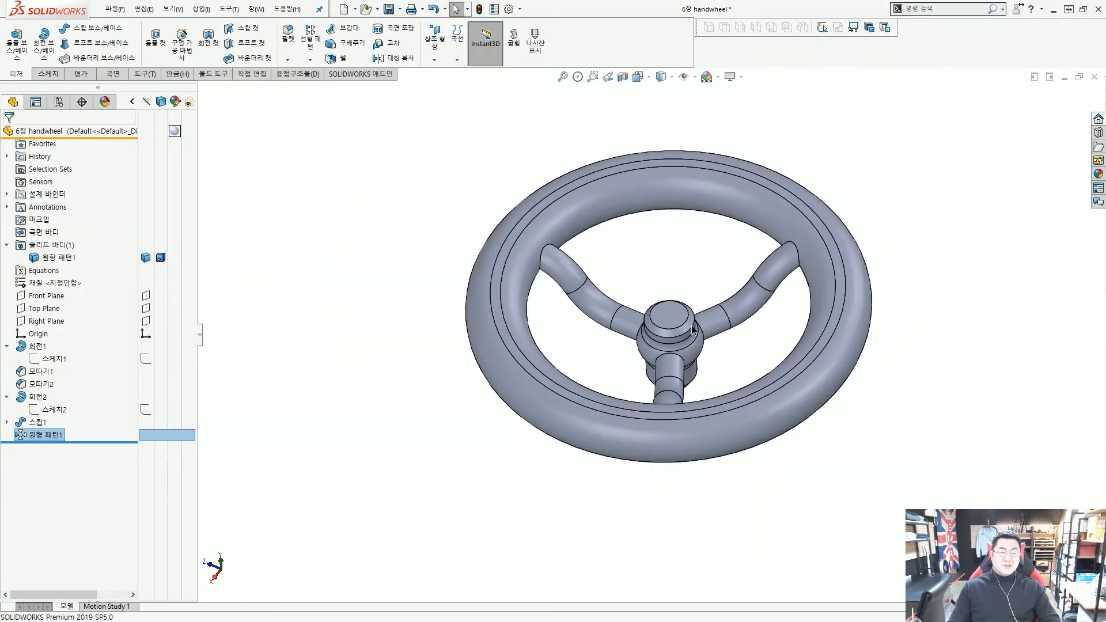
middle_click_drag(714, 305, 368, 130)
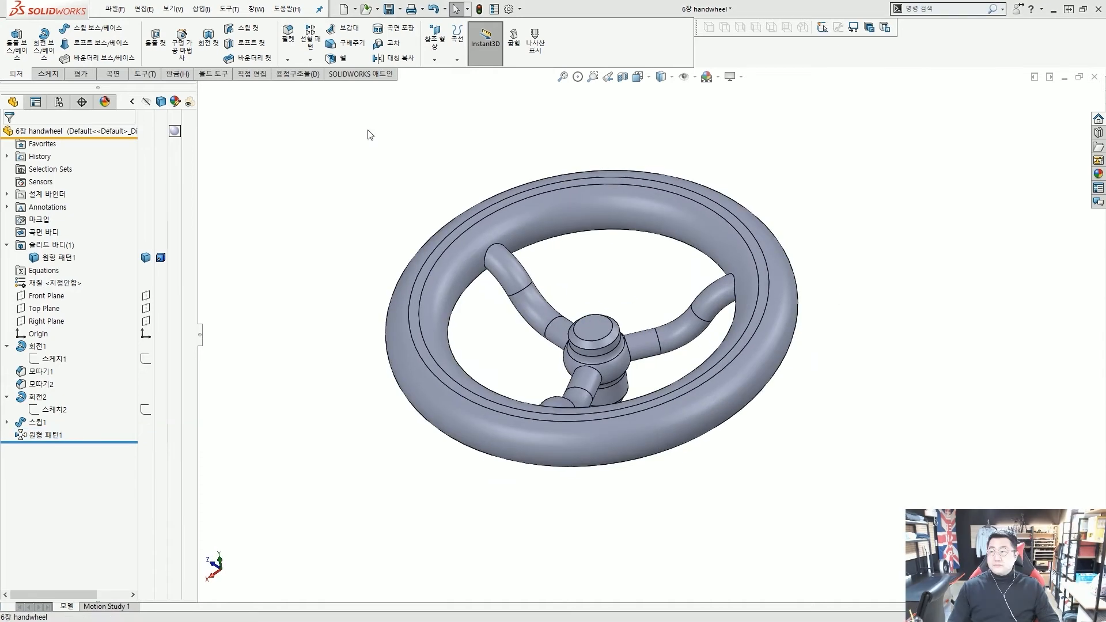
scroll(504, 264, "up", 3)
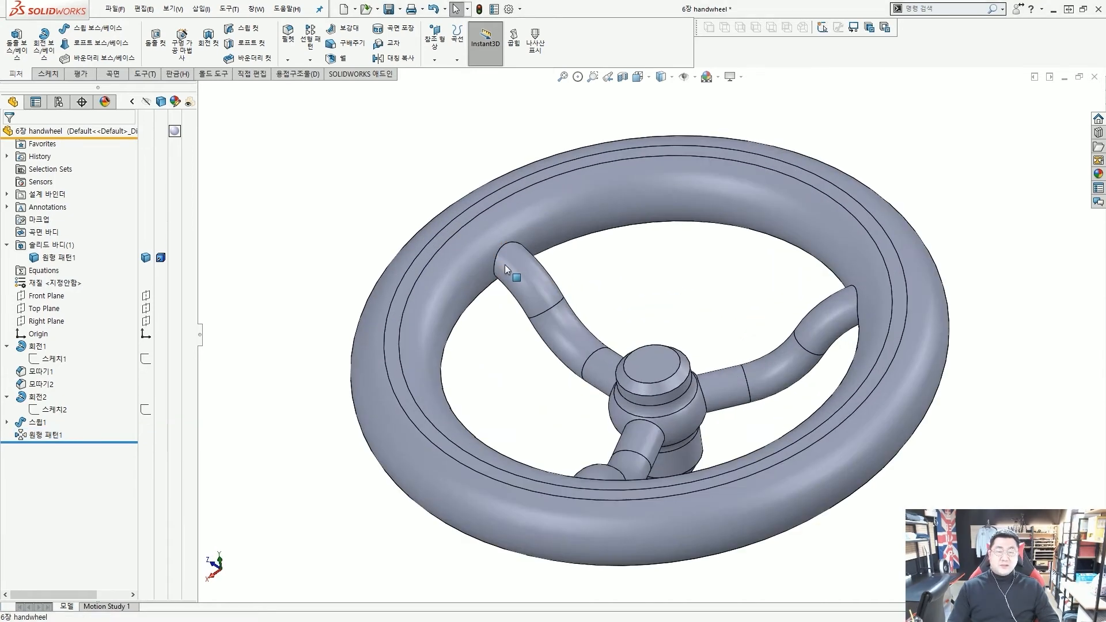
scroll(484, 227, "down", 5)
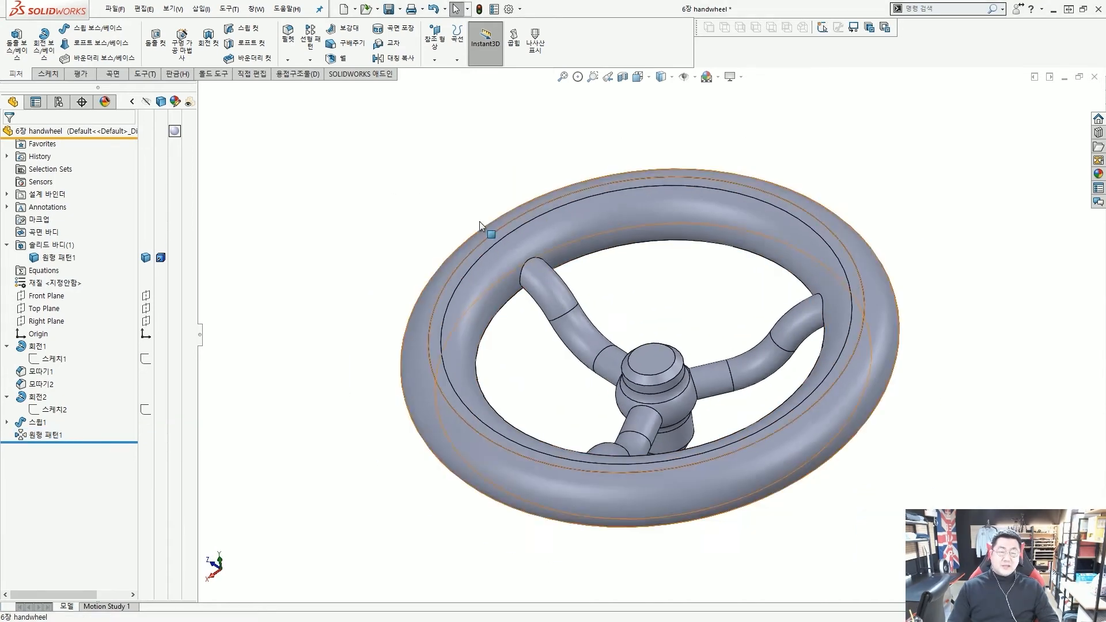
scroll(662, 326, "up", 3)
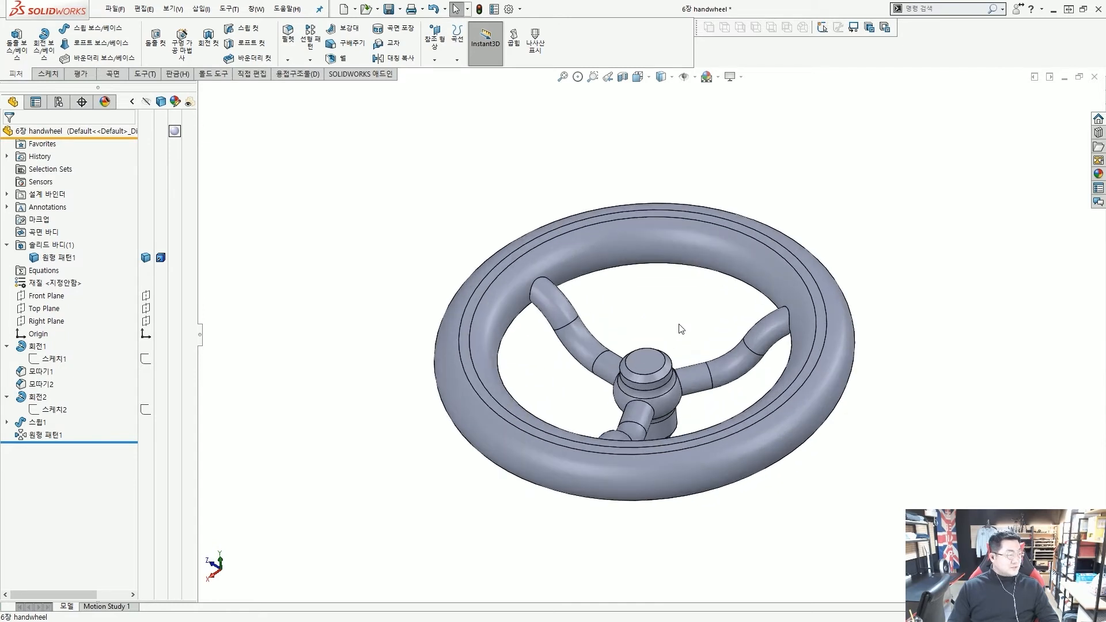
Start a Fillet and orbit the three-spoke wheel to view the spoke joints
left_click(292, 52)
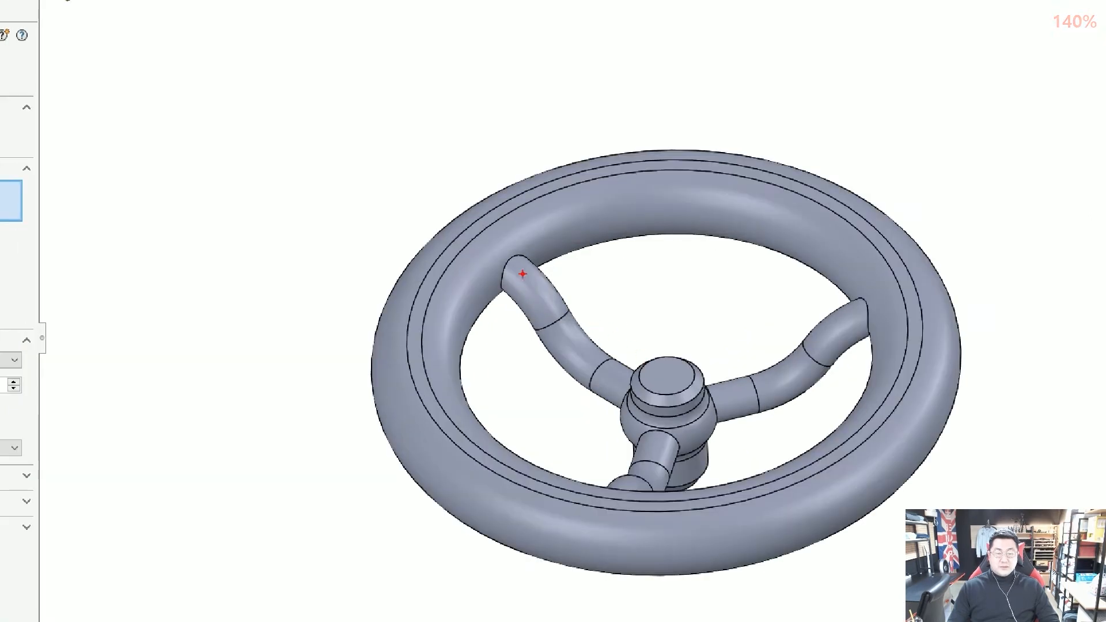
mouse_move(520, 260)
left_mouse_down()
mouse_move(507, 290)
mouse_move(521, 270)
left_mouse_up()
left_click_drag(639, 379, 649, 392)
left_click_drag(710, 376, 733, 395)
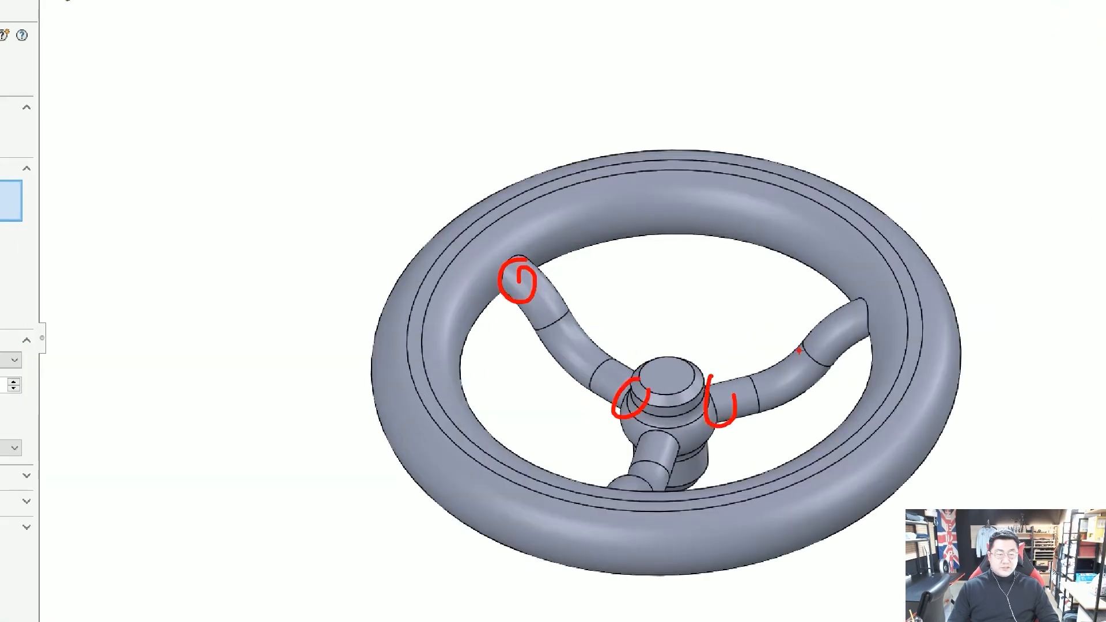
left_click_drag(867, 286, 896, 365)
mouse_move(644, 442)
left_mouse_down()
mouse_move(681, 461)
mouse_move(693, 444)
left_mouse_up()
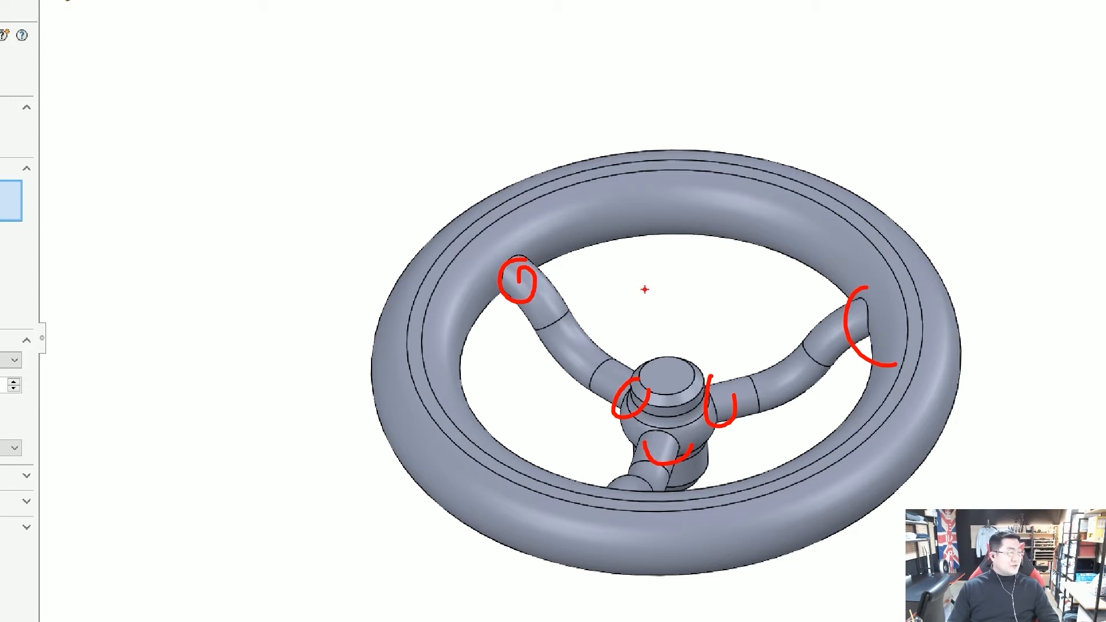
key("Escape")
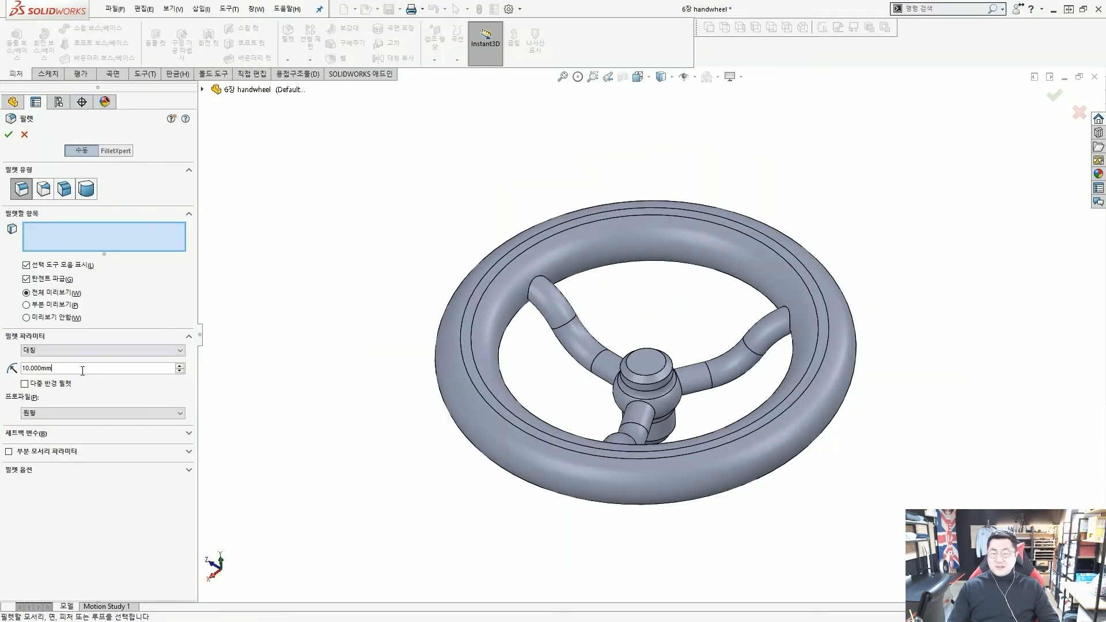
Set the fillet radius to 3 mm and pick the upper-left spoke's joint edge at the rim
left_click_drag(82, 371, 21, 373)
type("3")
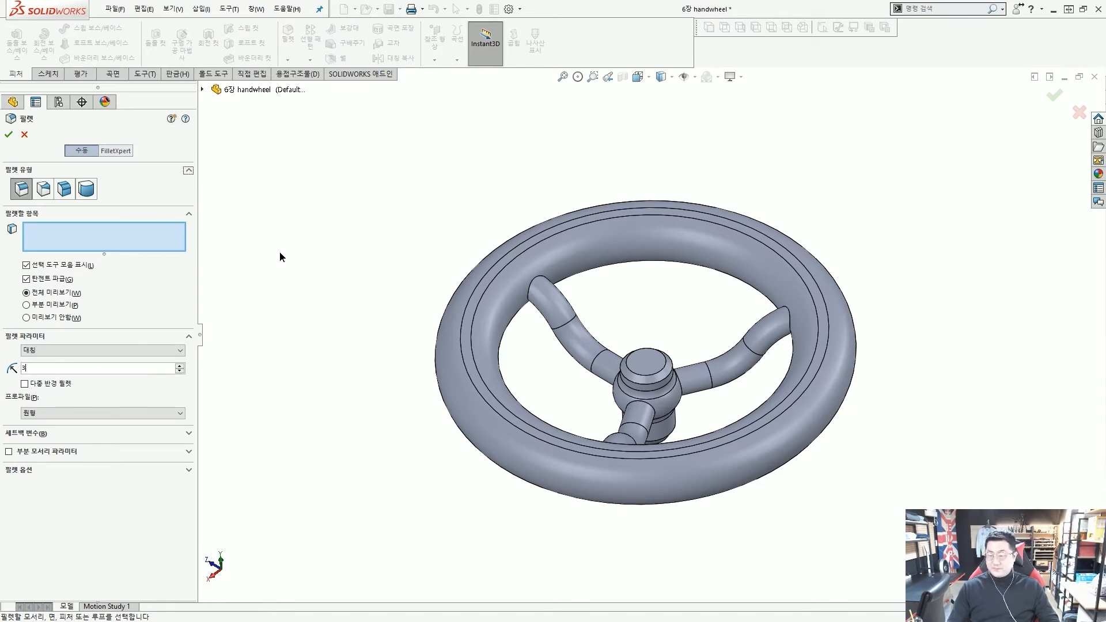
key("ctrl+2")
left_click_drag(53, 138, 106, 166, "ctrl+shift")
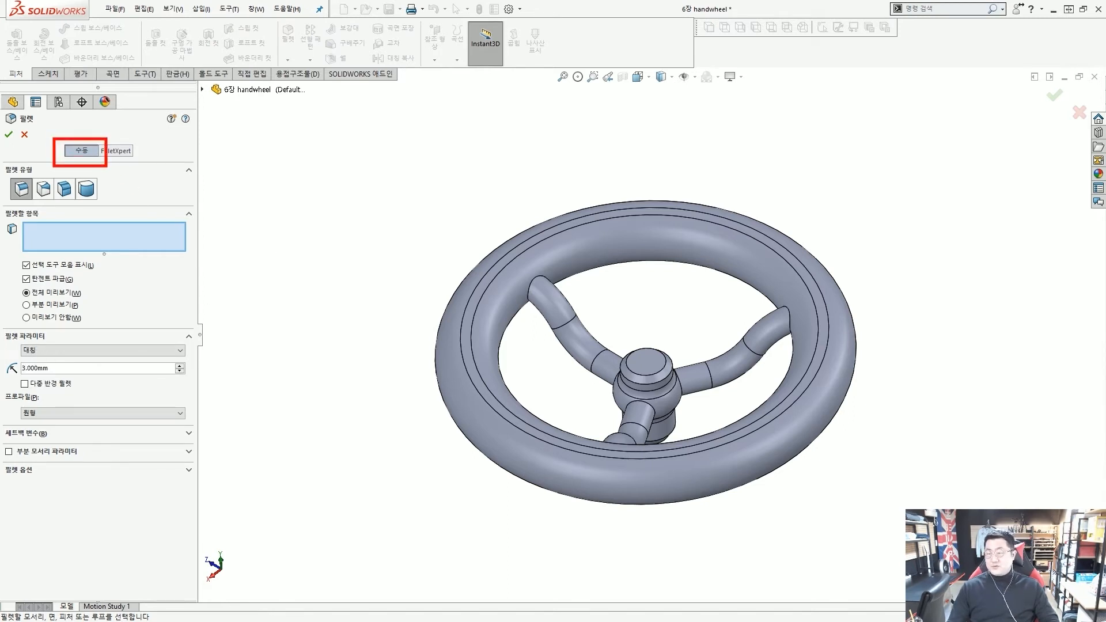
left_click_drag(4, 174, 35, 204, "ctrl+shift")
mouse_move(8, 250)
left_mouse_down("ctrl")
mouse_move(106, 307)
mouse_move(83, 281)
left_mouse_up("ctrl")
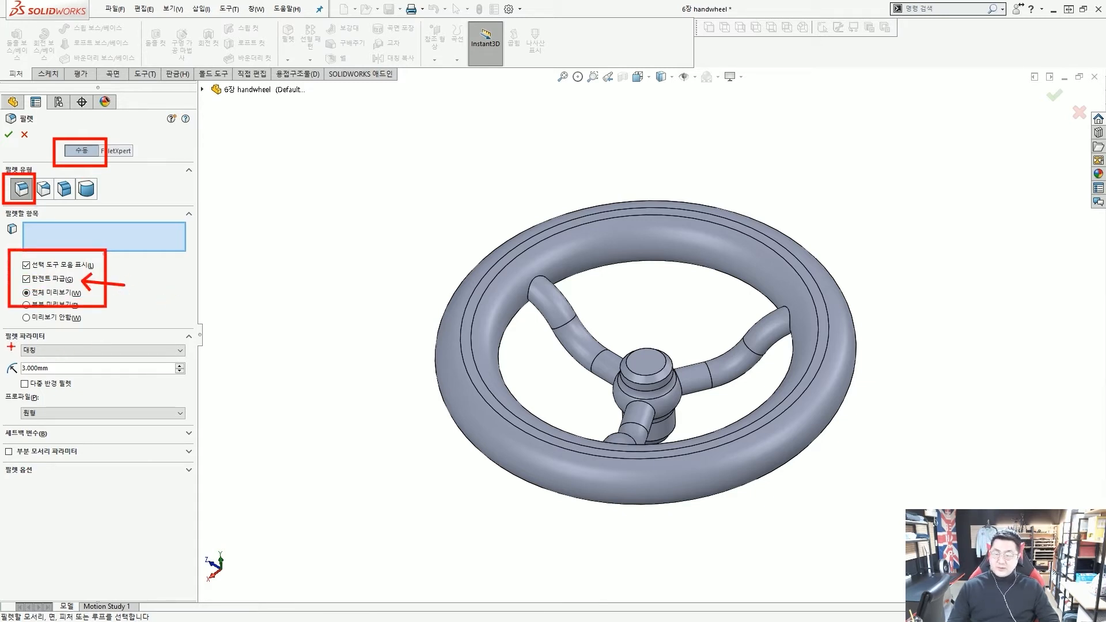
left_click_drag(3, 337, 193, 361, "ctrl")
key("Escape")
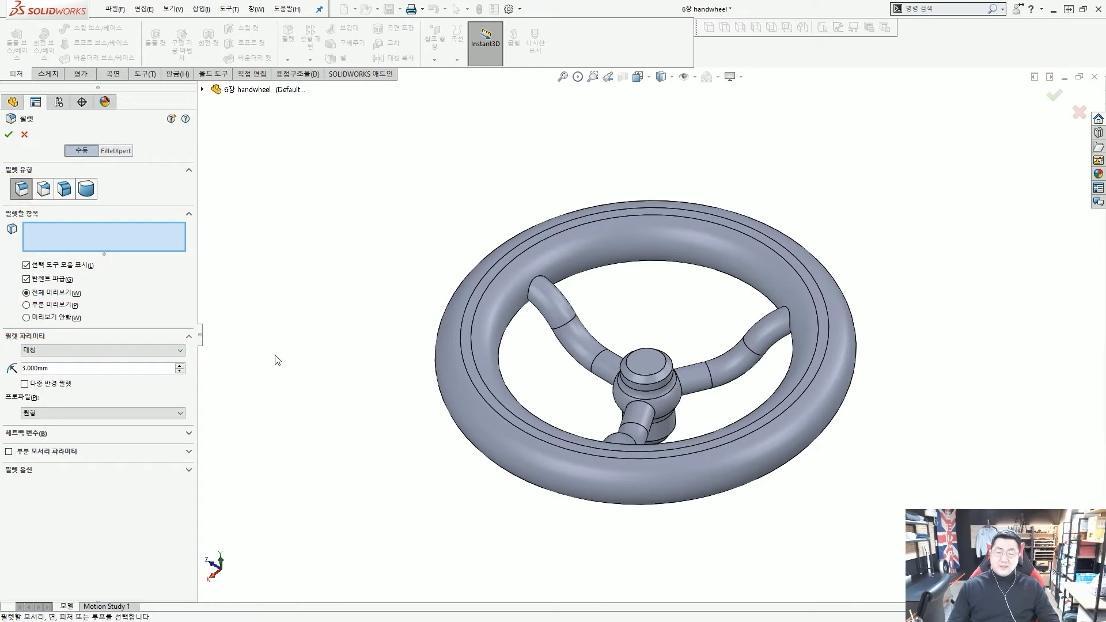
scroll(540, 319, "down", 3)
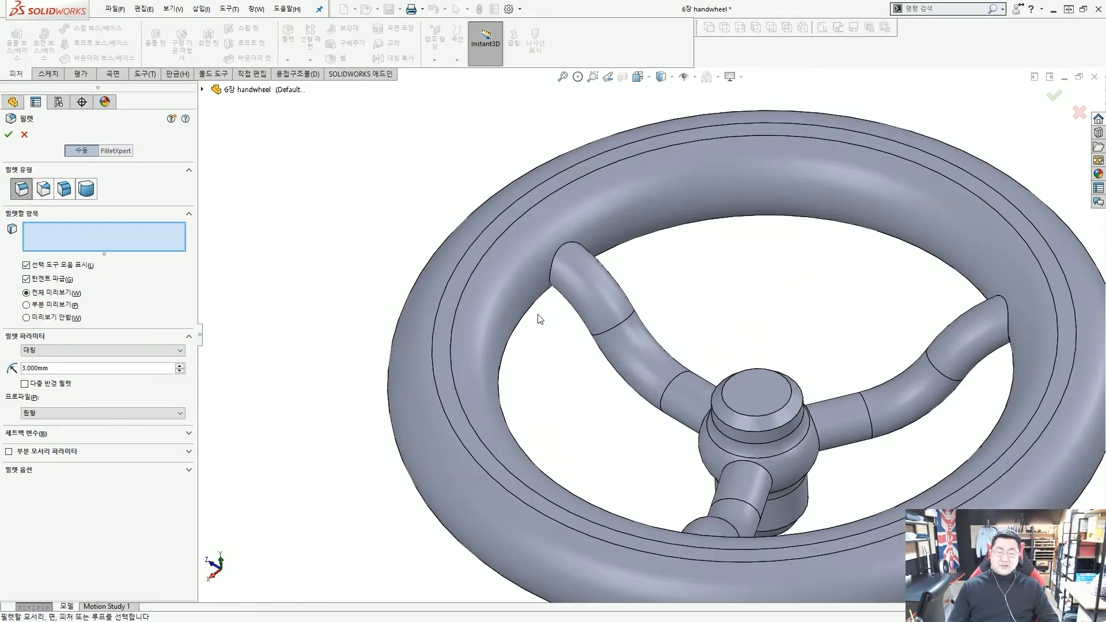
left_click(559, 250)
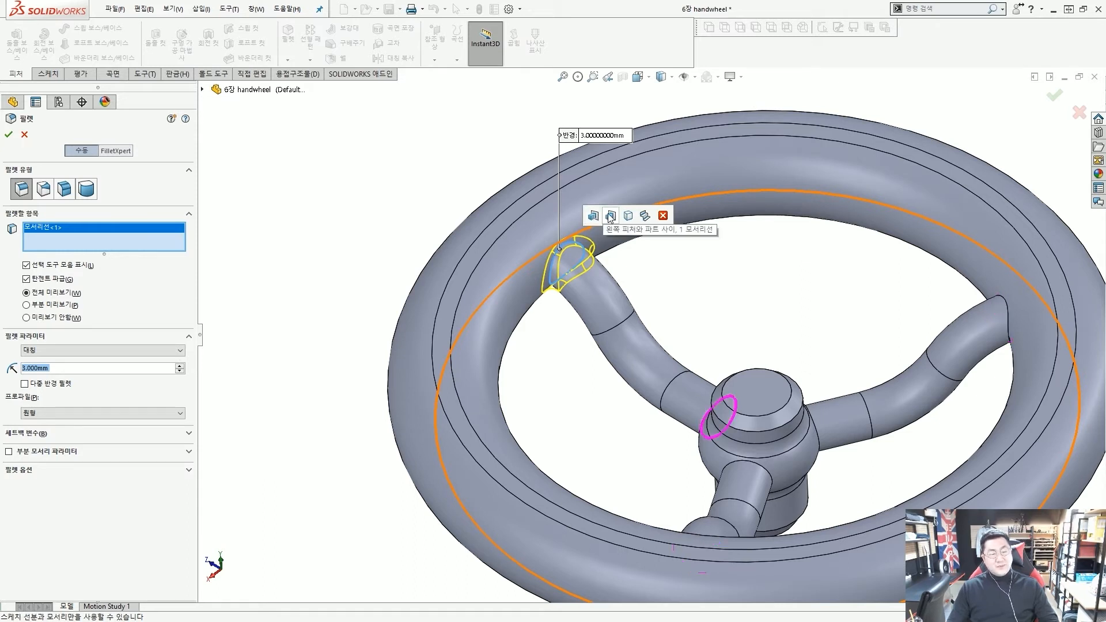
Add all six concave spoke-joint edges to the fillet and remove rim face Face<1>
left_click(644, 216)
middle_click_drag(710, 313, 731, 321)
scroll(733, 321, "up", 3)
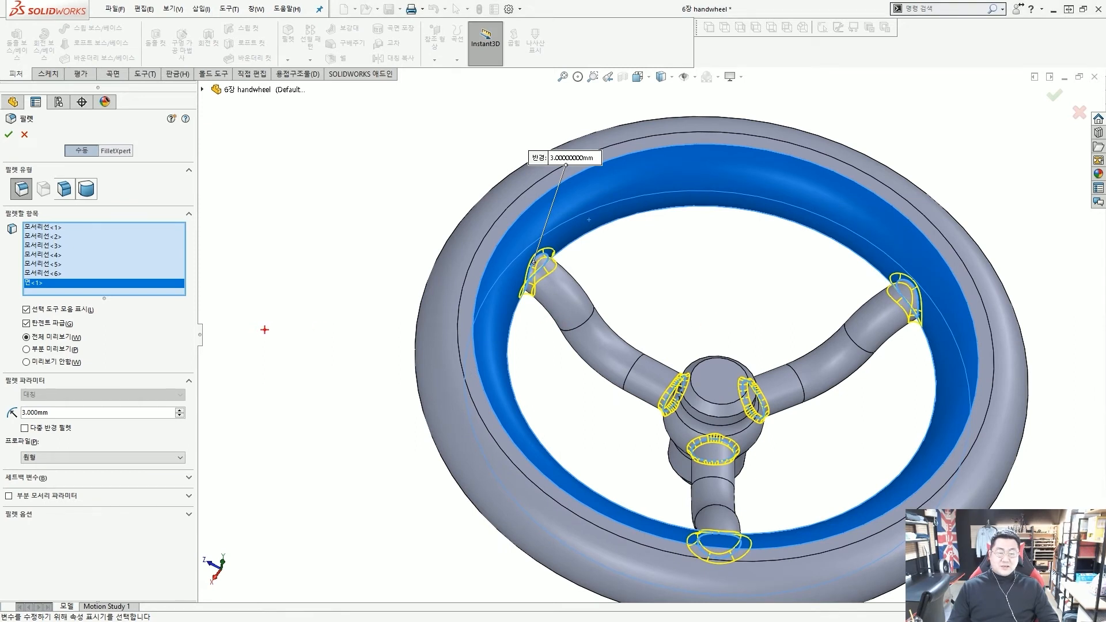
mouse_move(91, 266)
left_mouse_down()
mouse_move(58, 253)
mouse_move(78, 269)
left_mouse_up()
mouse_move(226, 274)
left_mouse_down()
mouse_move(208, 281)
mouse_move(174, 261)
mouse_move(188, 266)
left_mouse_up()
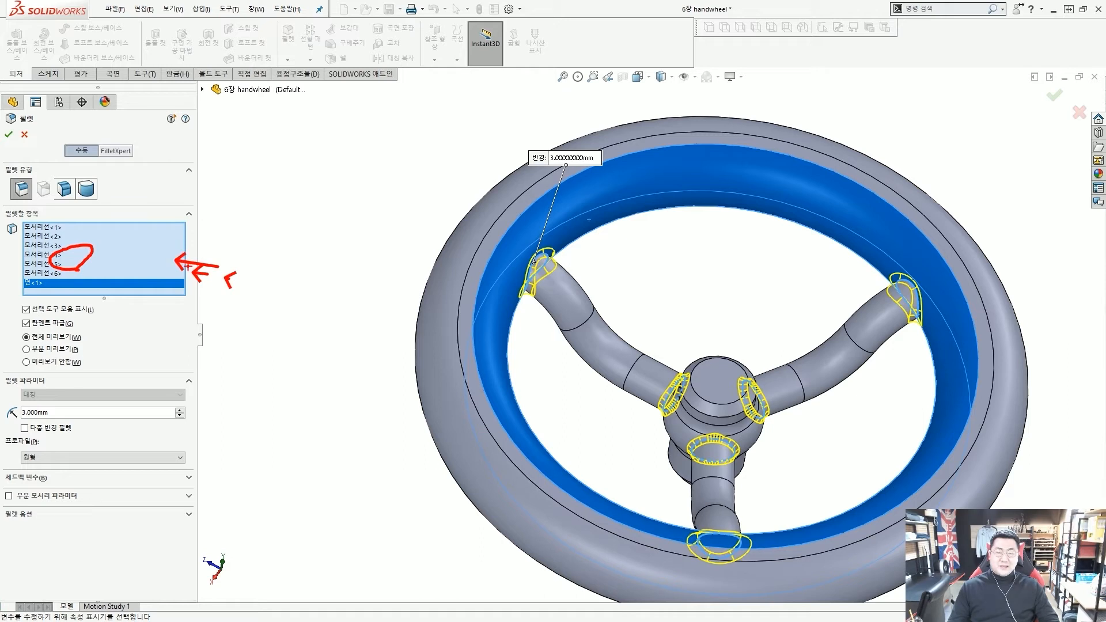
mouse_move(57, 294)
left_mouse_down()
mouse_move(26, 218)
mouse_move(79, 320)
left_mouse_up()
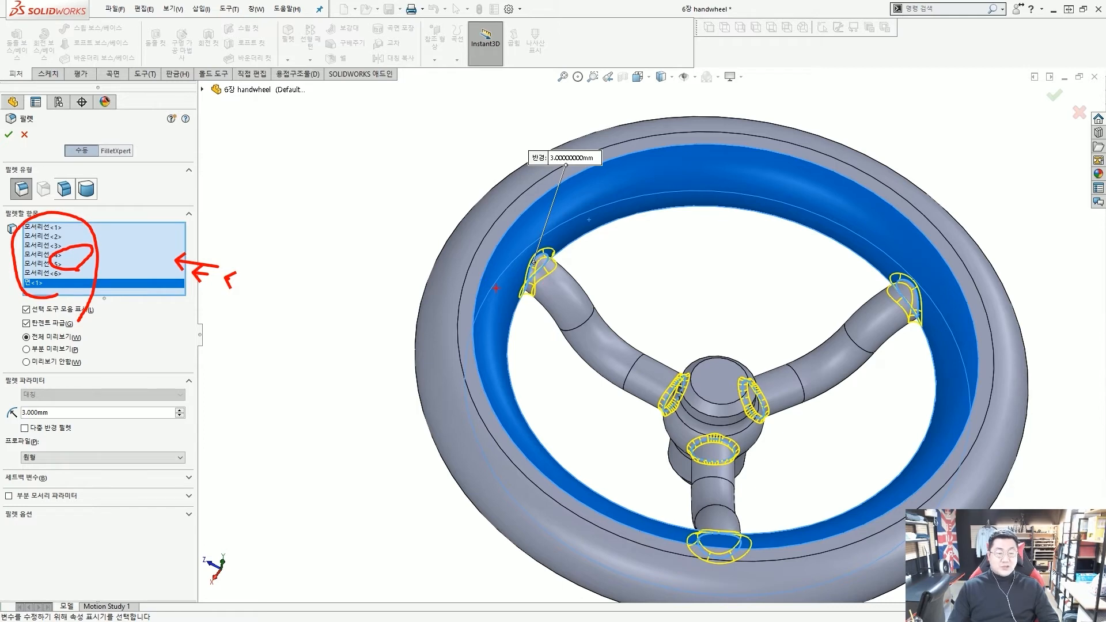
key("Escape")
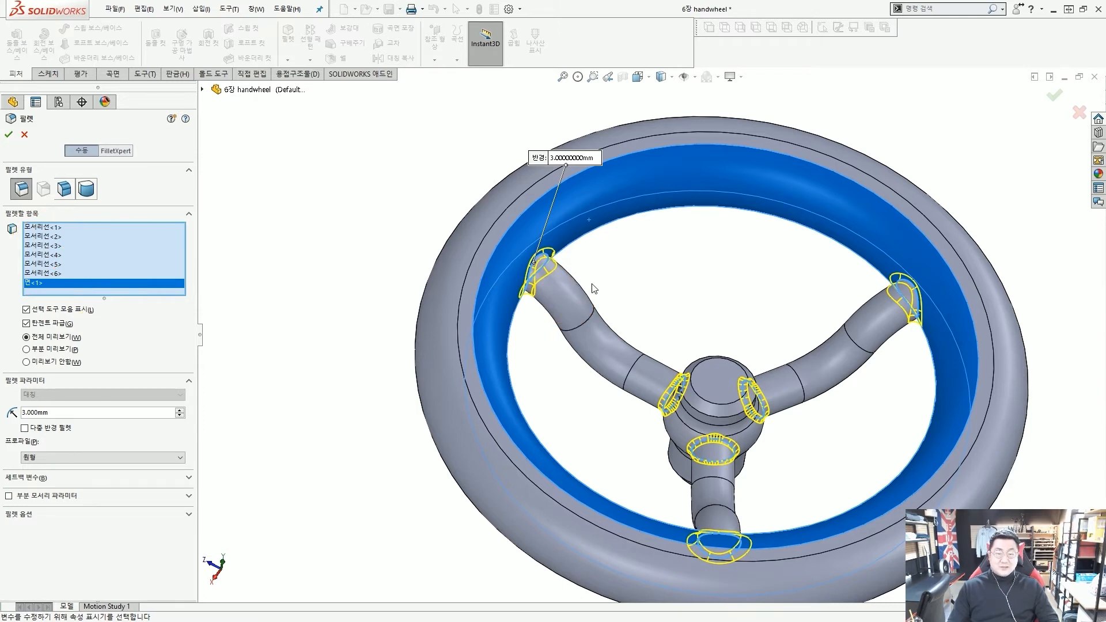
mouse_move(595, 289)
middle_mouse_down()
mouse_move(611, 274)
mouse_move(608, 230)
middle_mouse_up()
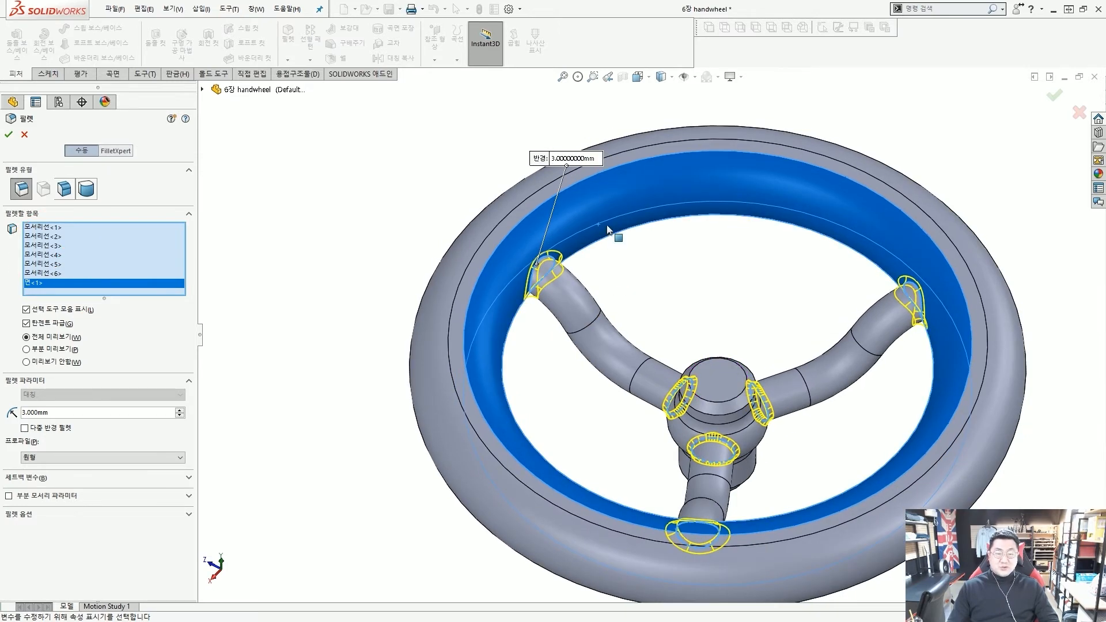
left_click(608, 196)
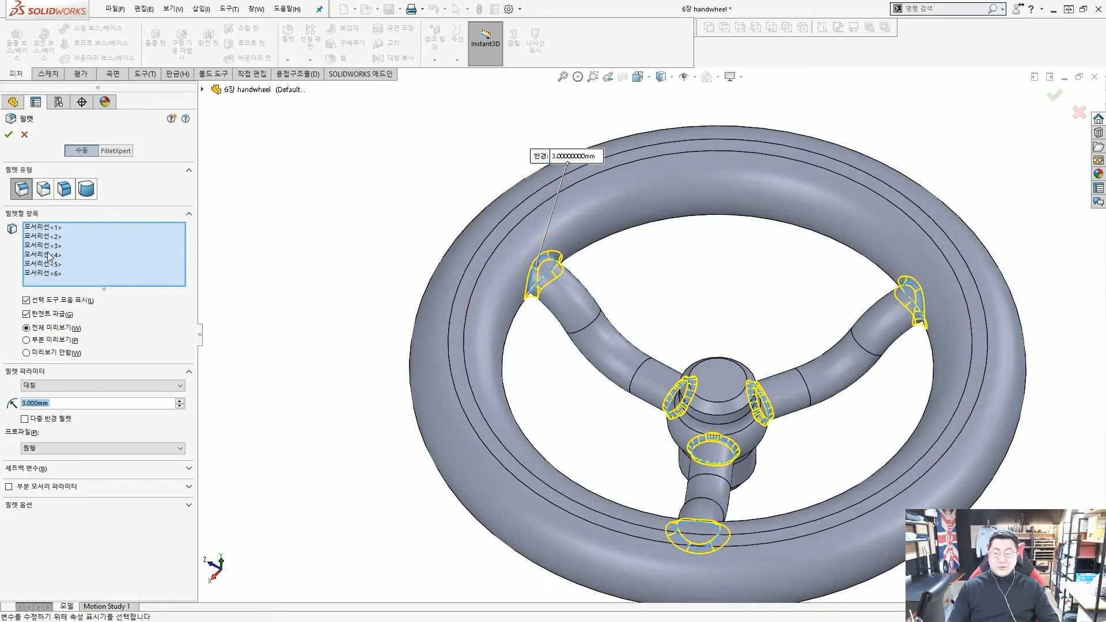
middle_click_drag(645, 312, 612, 296)
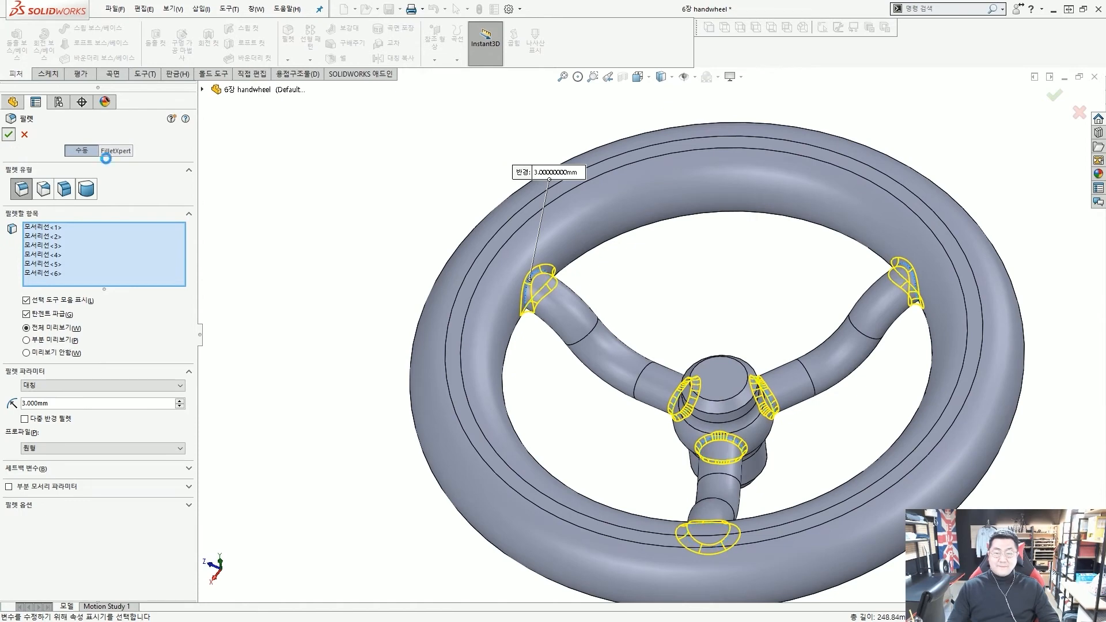
Deselect 필렛1, save the handwheel part with Ctrl+S, and zoom to fit the whole wheel
scroll(459, 264, "up", 3)
middle_click_drag(726, 372, 713, 341)
scroll(732, 376, "down", 2)
scroll(703, 332, "up", 3)
scroll(707, 329, "down", 2)
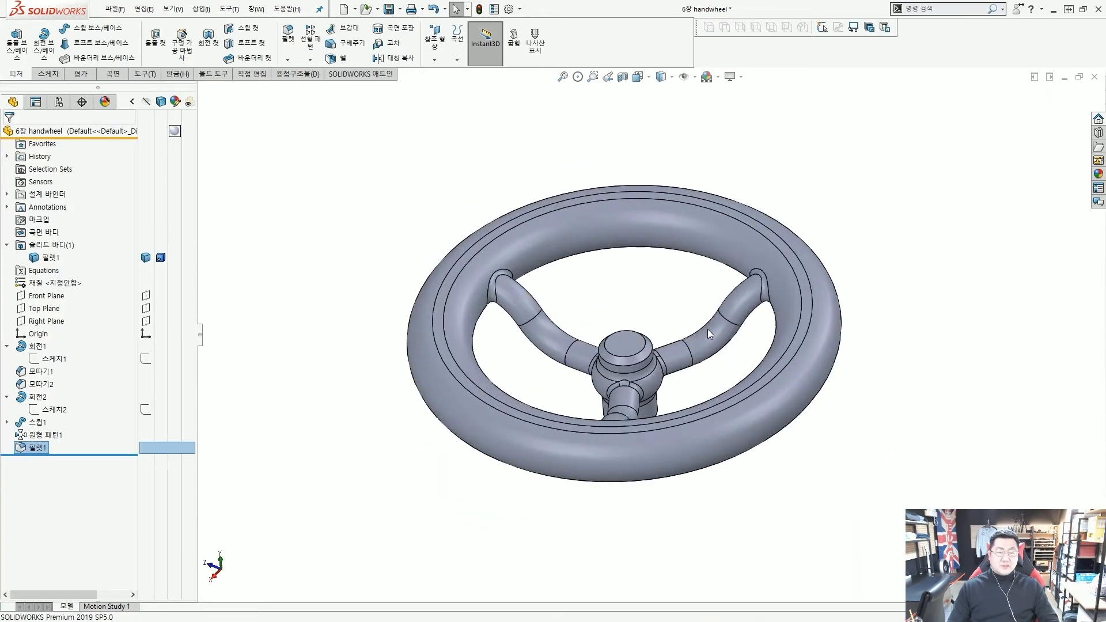
scroll(707, 330, "down", 1)
scroll(707, 329, "up", 2)
scroll(708, 328, "down", 3)
scroll(644, 327, "up", 2)
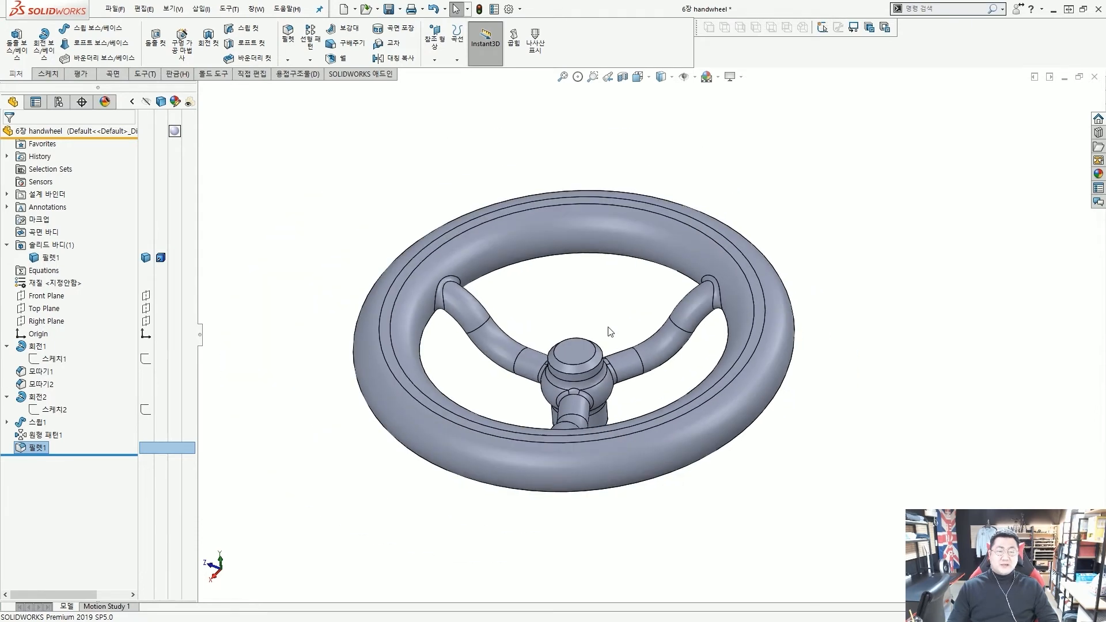
left_click(295, 399)
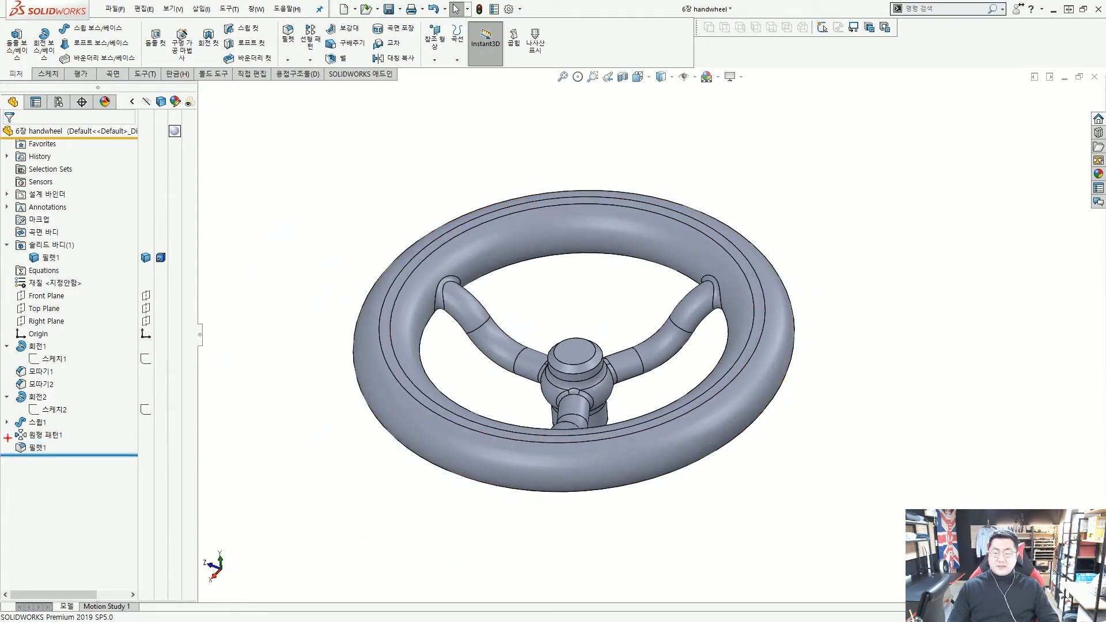
left_click_drag(7, 438, 133, 477)
left_click_drag(213, 485, 136, 467, "ctrl+shift")
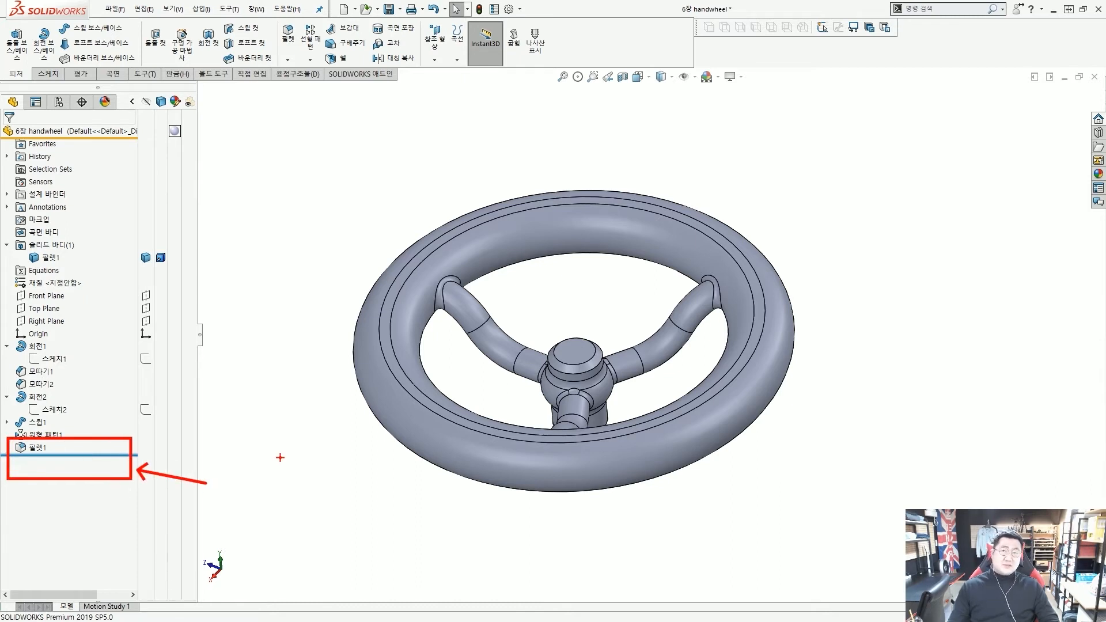
key("Escape")
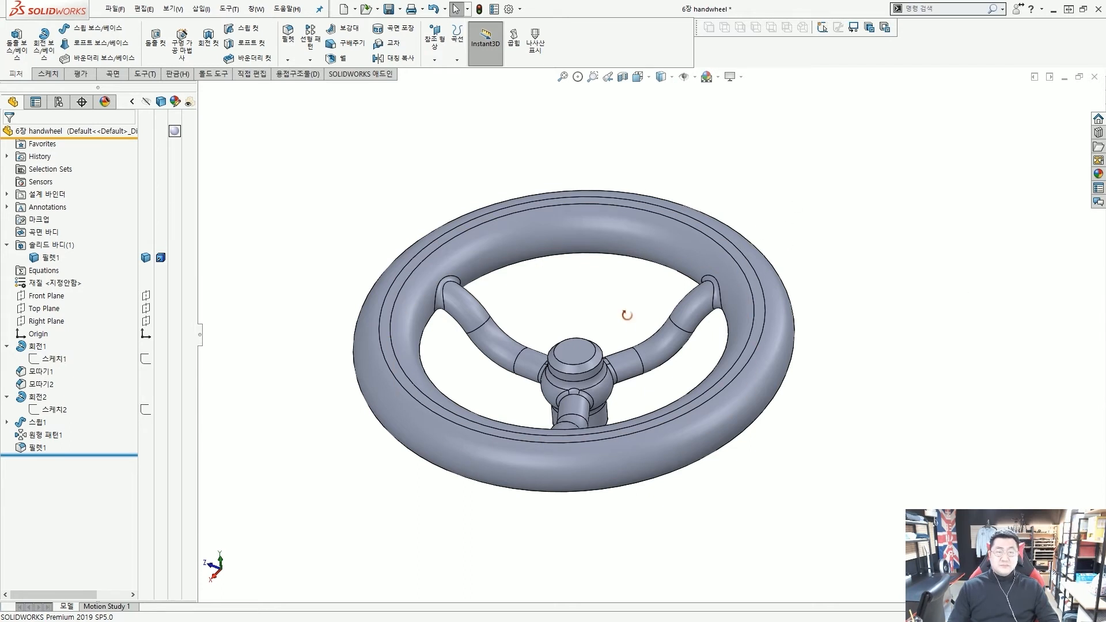
middle_click_drag(625, 314, 634, 324)
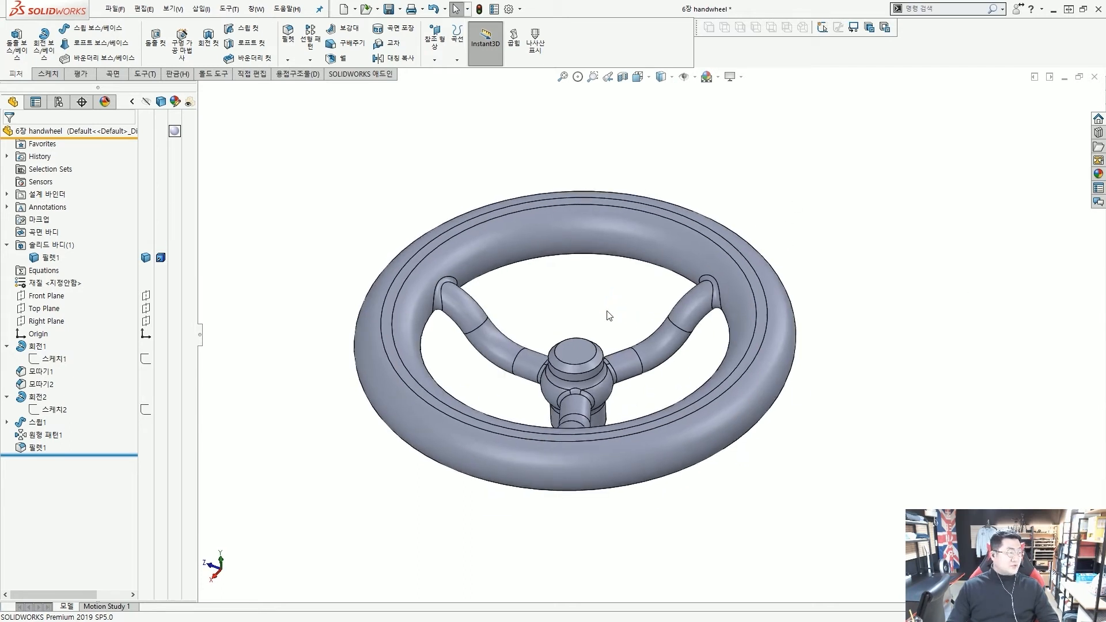
key("ctrl+s")
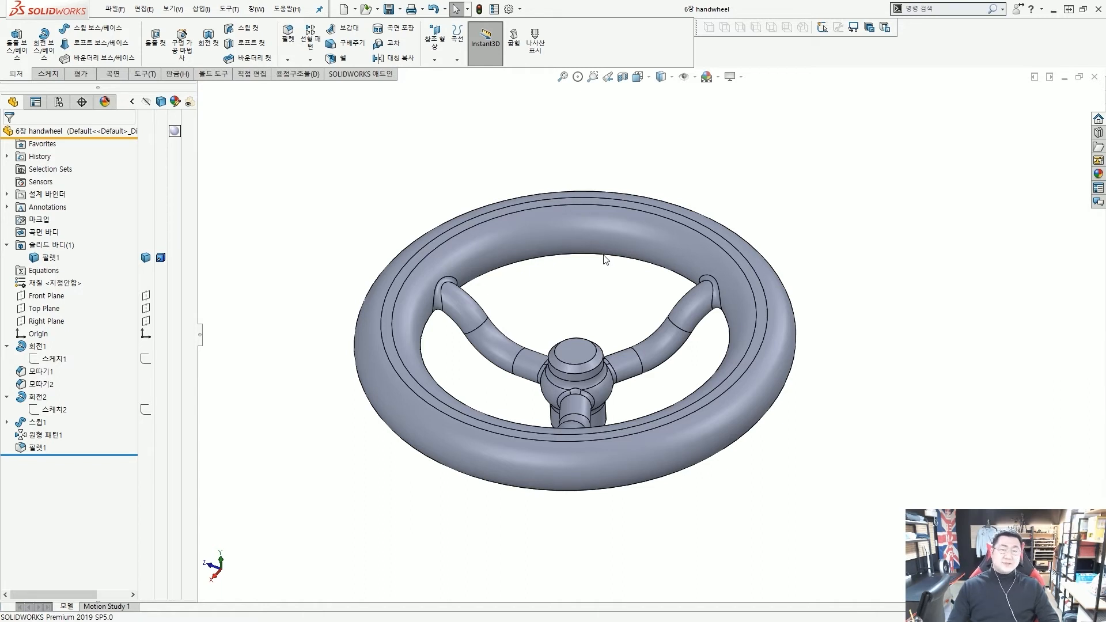
key("f")
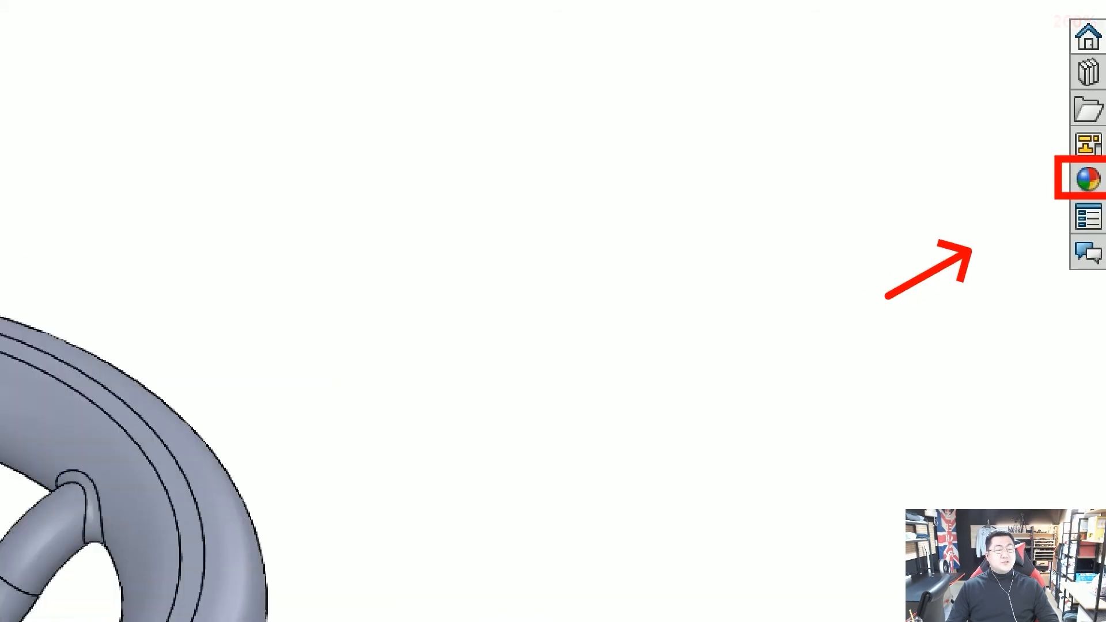
Open the Appearances, Scenes and Decals pane and expand its appearance categories
left_click(1098, 174)
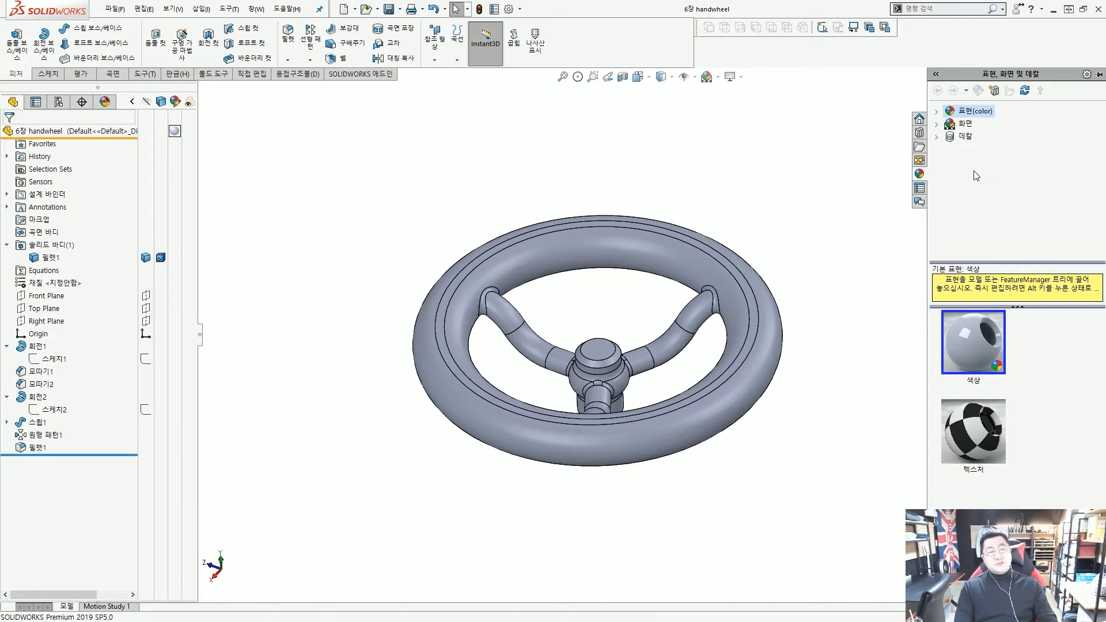
left_click(937, 111)
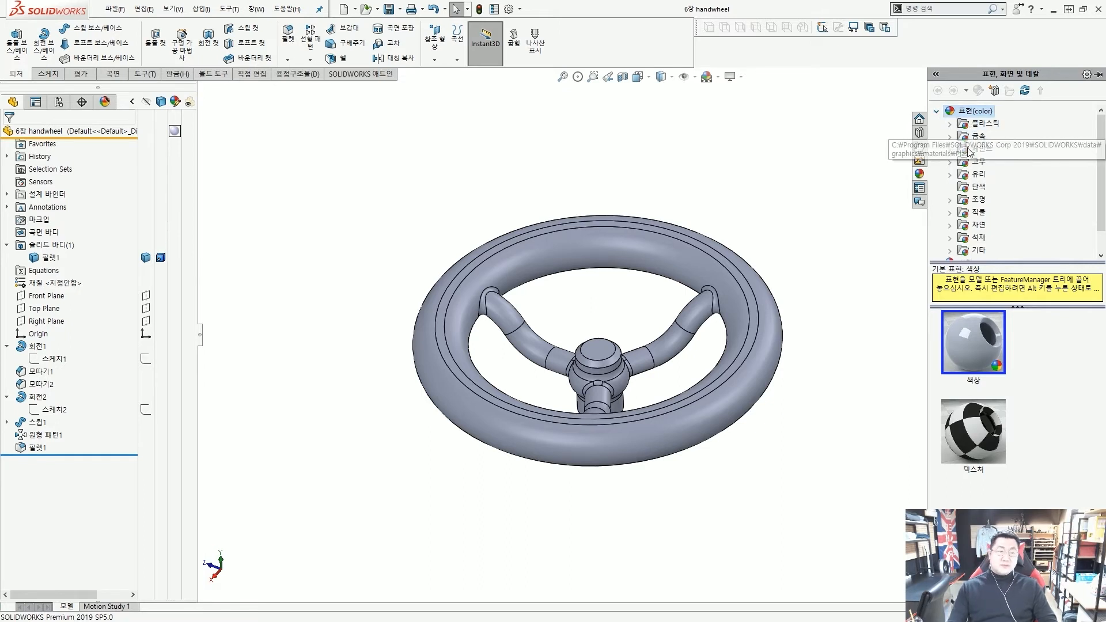
mouse_move(957, 153)
left_mouse_down()
mouse_move(996, 164)
mouse_move(959, 156)
left_mouse_up()
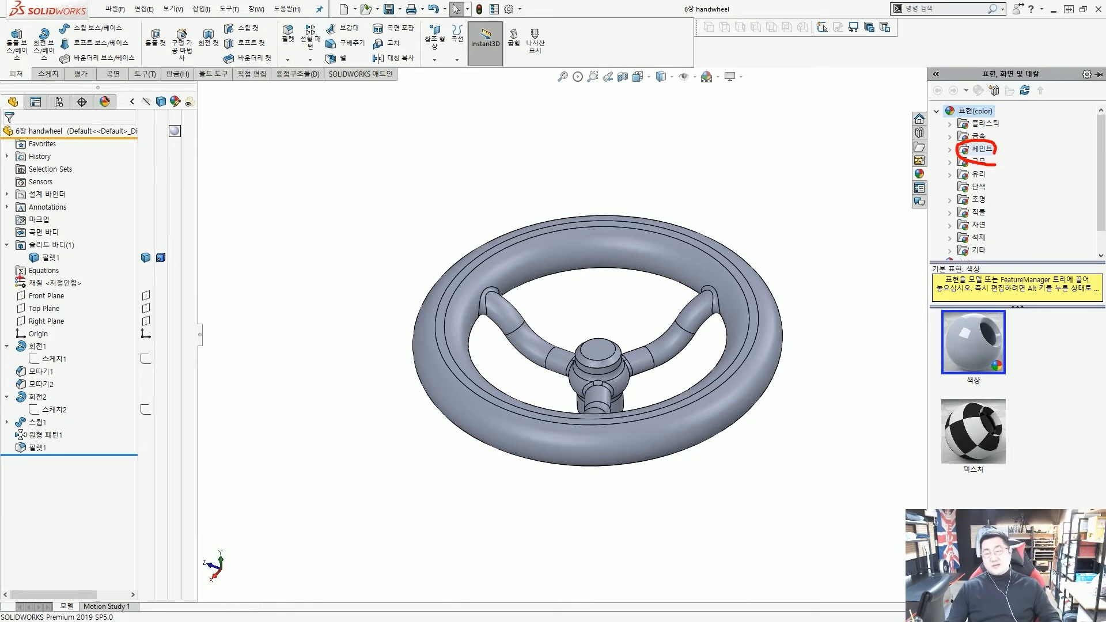
left_click_drag(13, 274, 95, 293)
left_click_drag(154, 278, 99, 282)
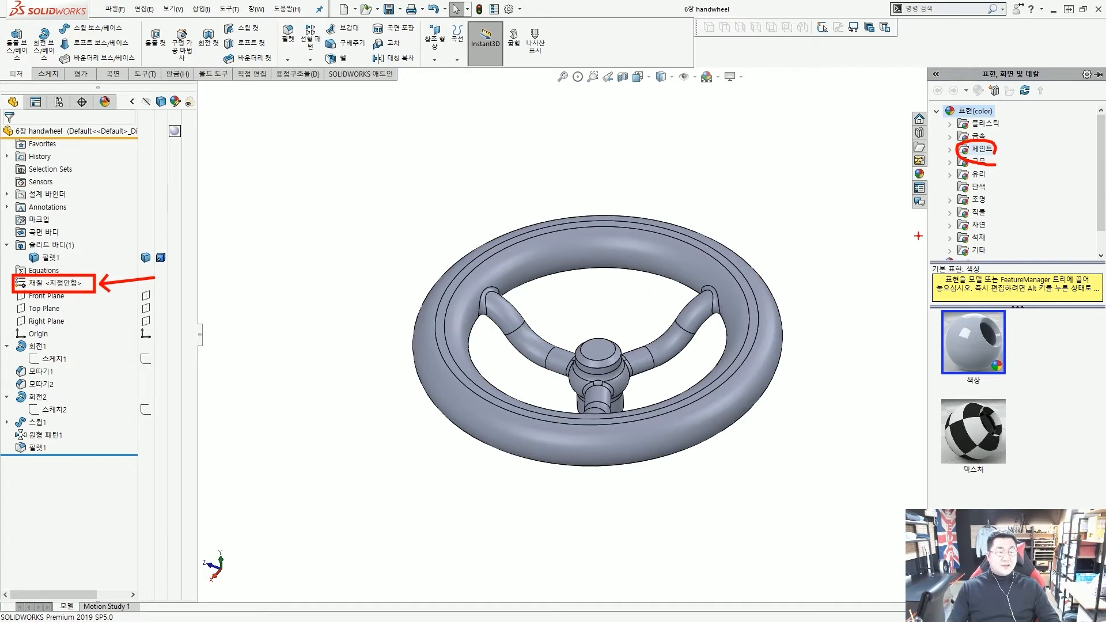
key("Escape")
Apply the 윤택 강 polished steel appearance from 금속 > 강 to the whole handwheel
left_click(950, 200)
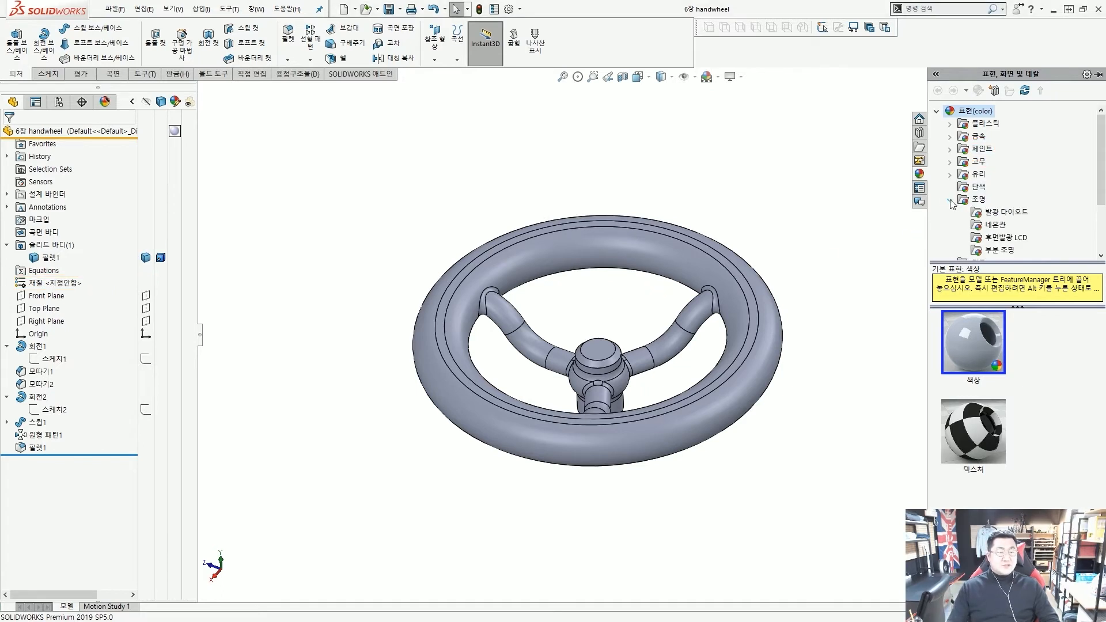
left_click(950, 138)
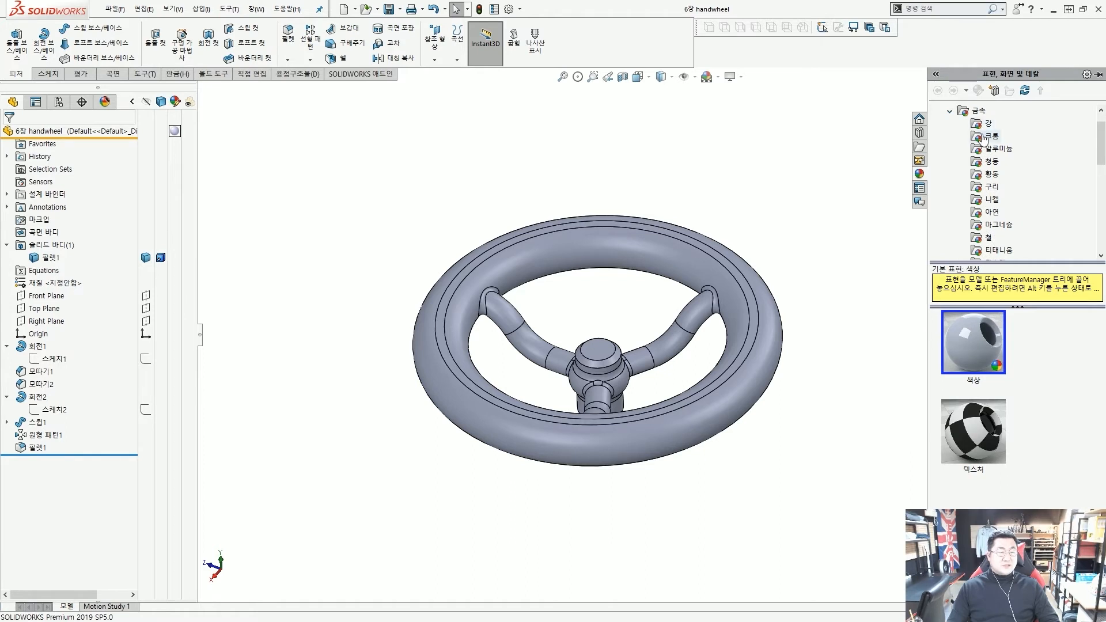
scroll(982, 141, "up", 1)
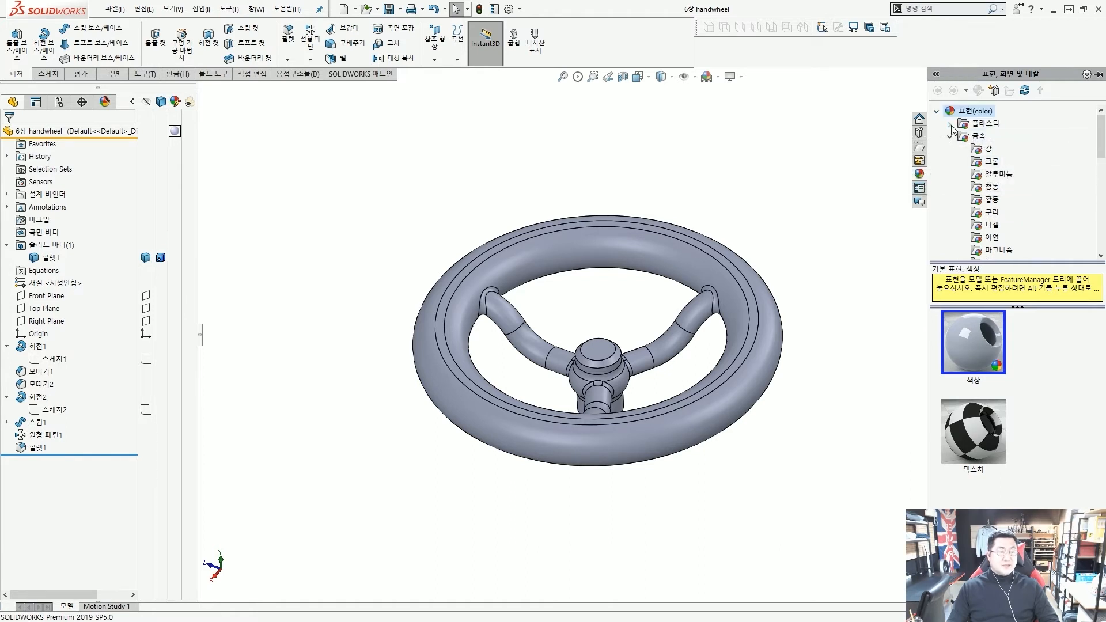
left_click(979, 138)
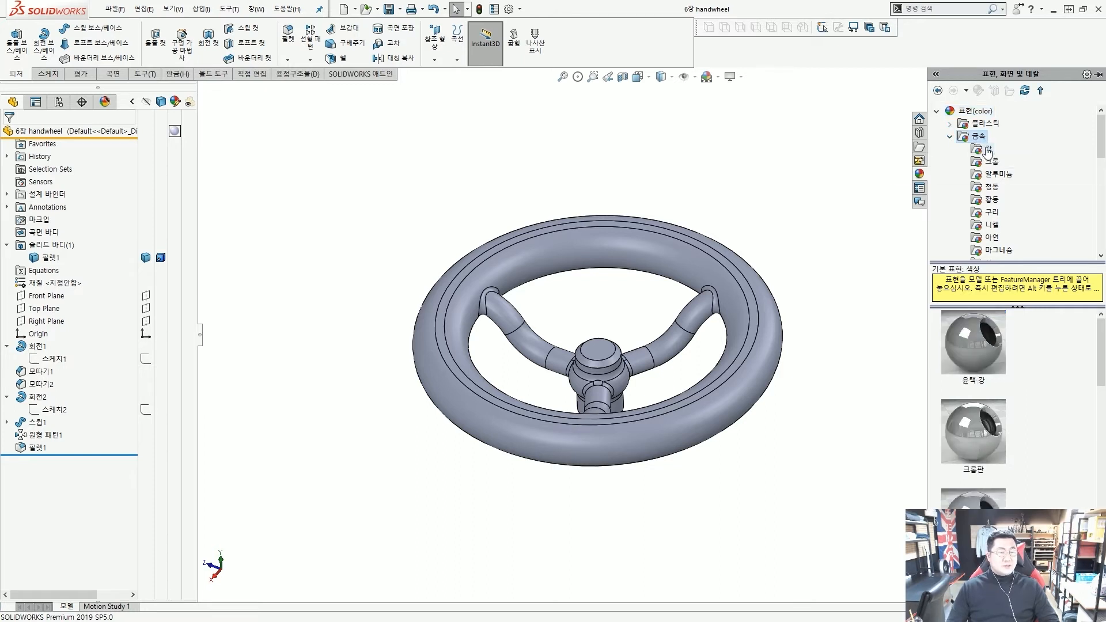
left_click(986, 149)
scroll(1037, 374, "down", 4)
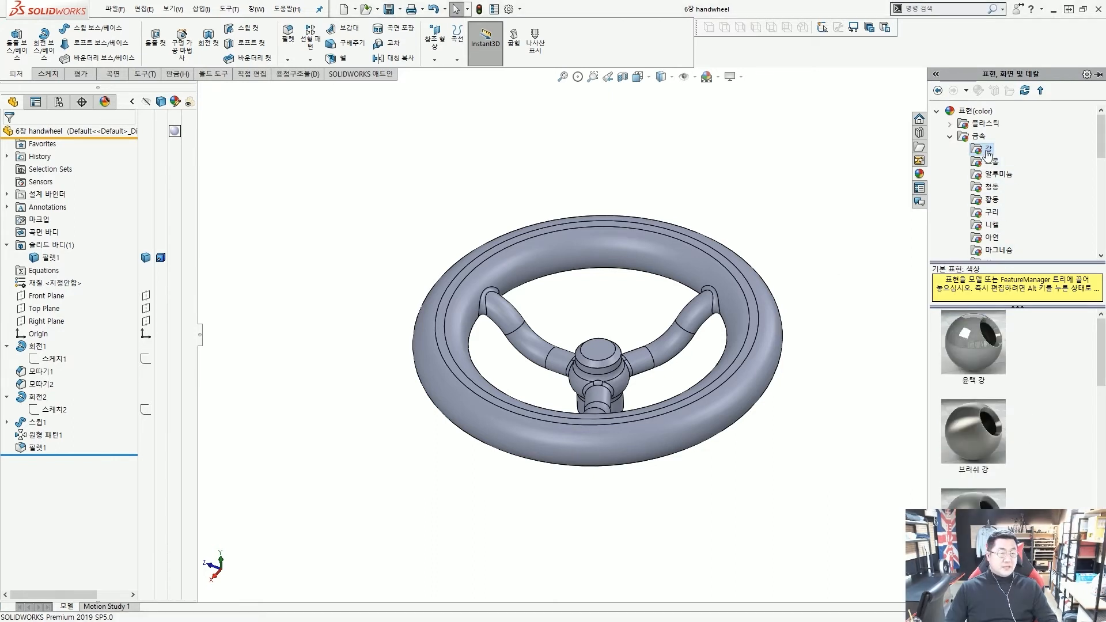
left_click(980, 340)
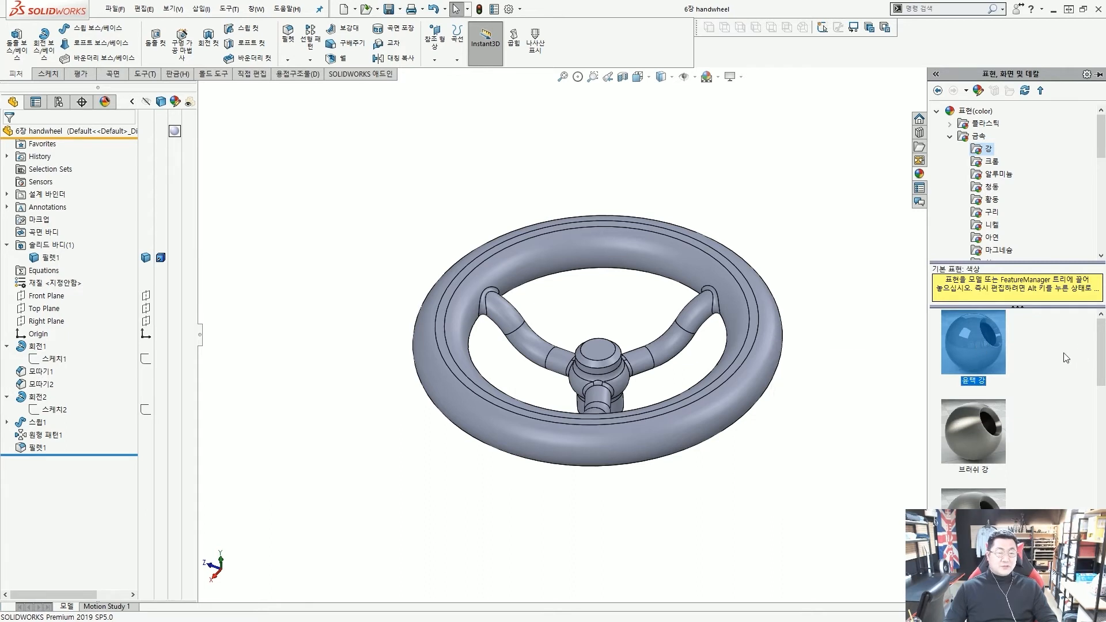
double_click(983, 347)
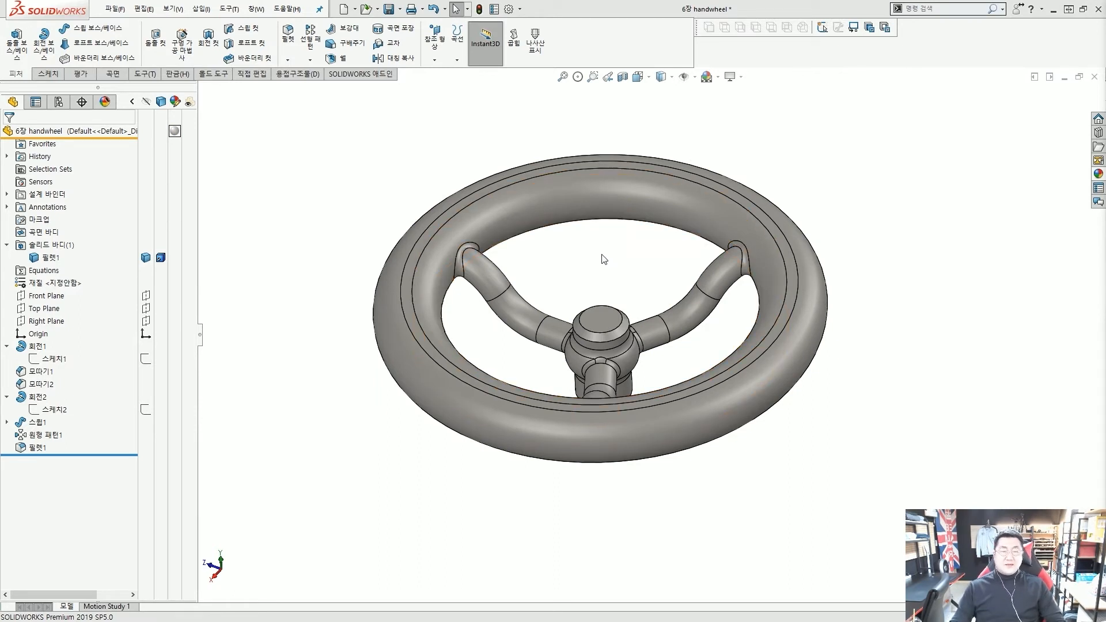
middle_click_drag(600, 254, 602, 272, "ctrl")
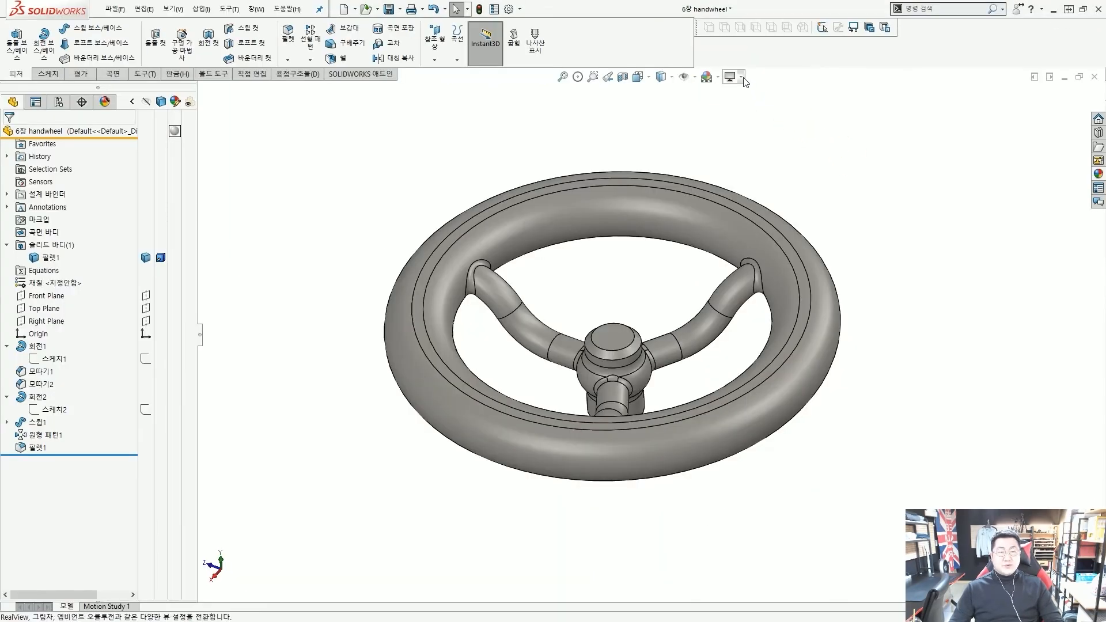
Turn on RealView Graphics and tilt the handwheel to inspect its steel reflections
left_click(742, 77)
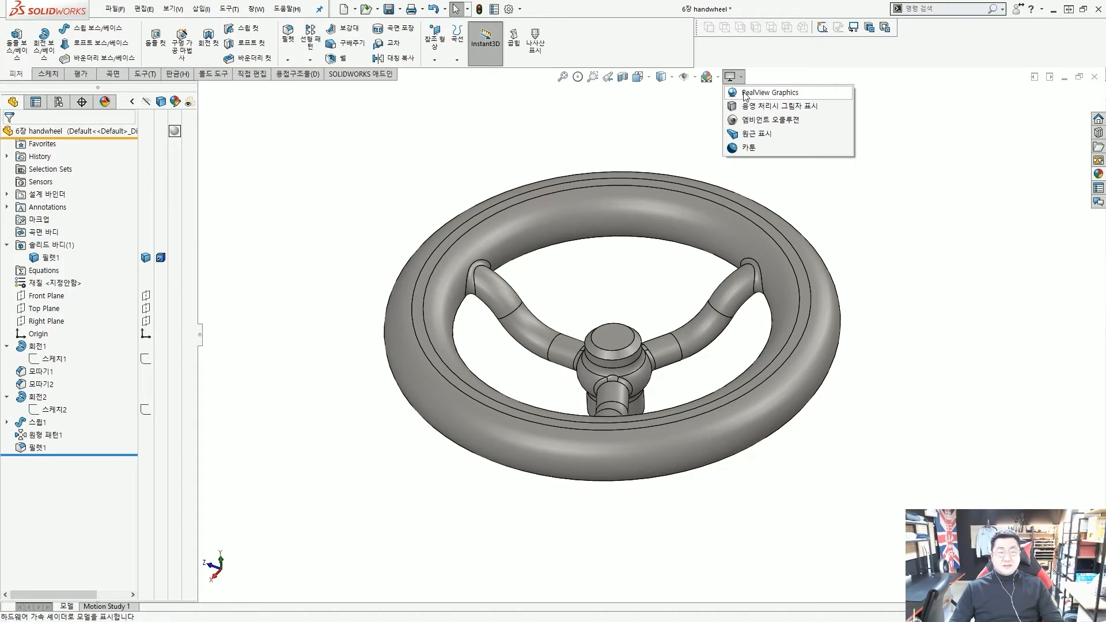
left_click(744, 94)
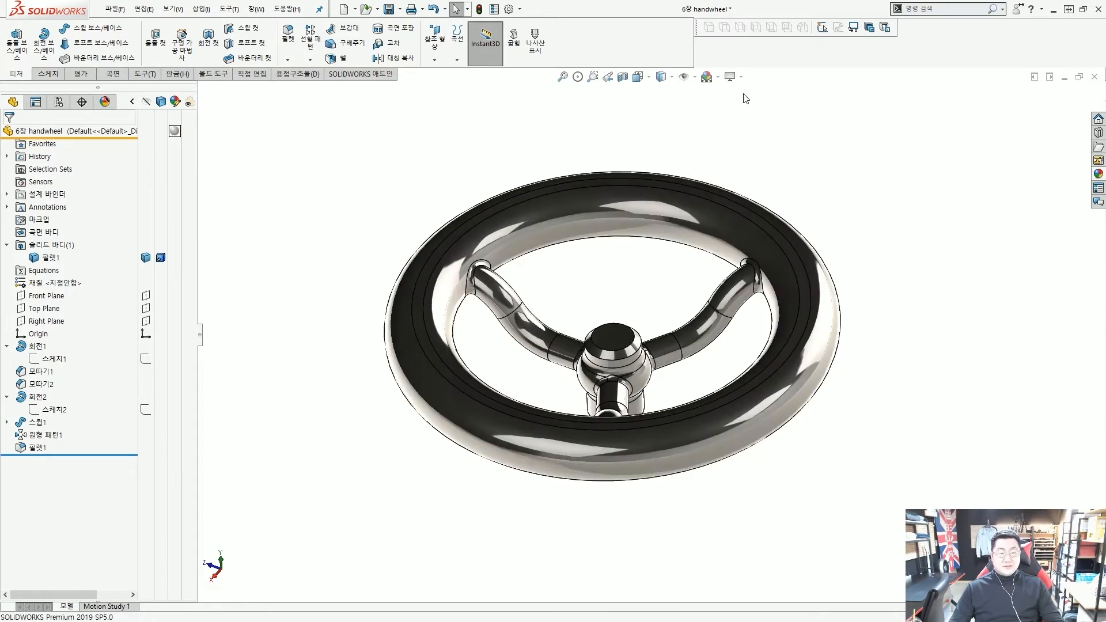
middle_click_drag(749, 222, 678, 262)
scroll(634, 295, "up", 2)
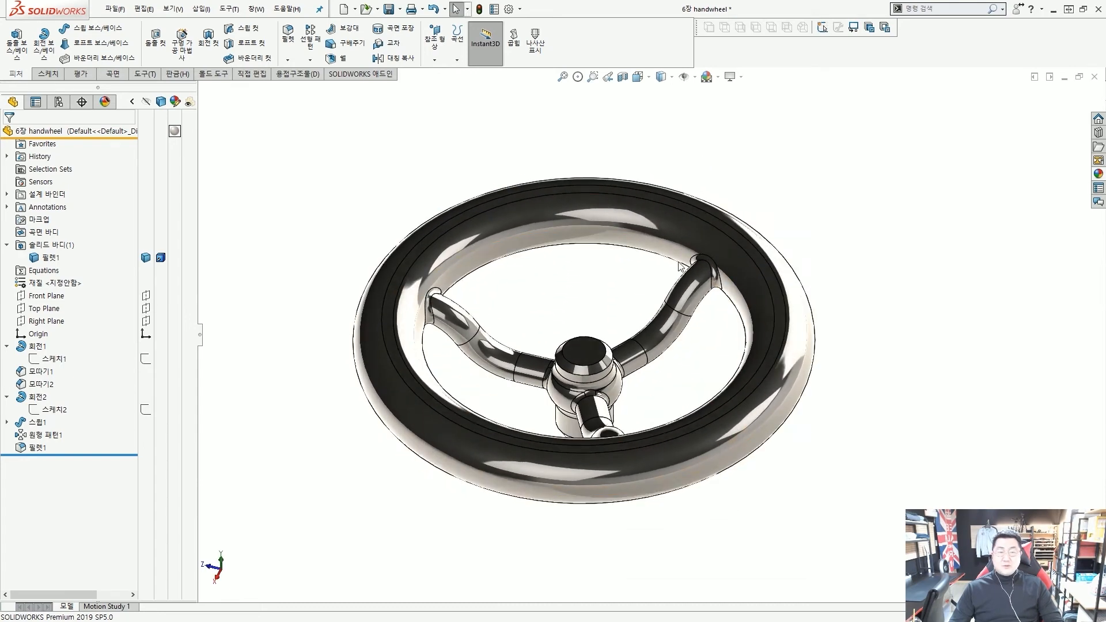
left_click(741, 78)
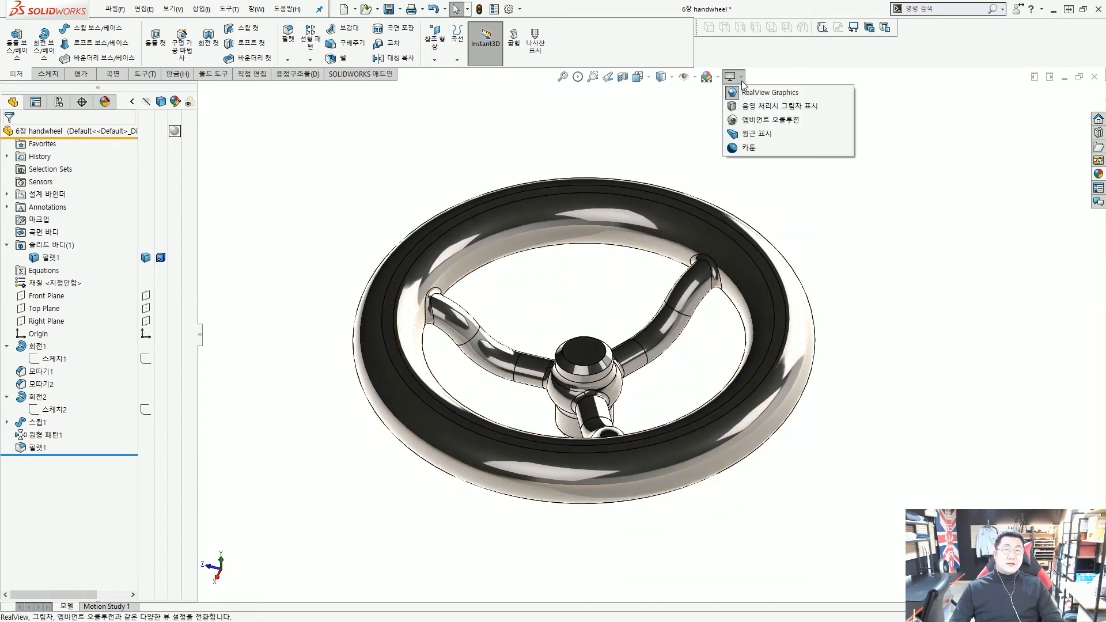
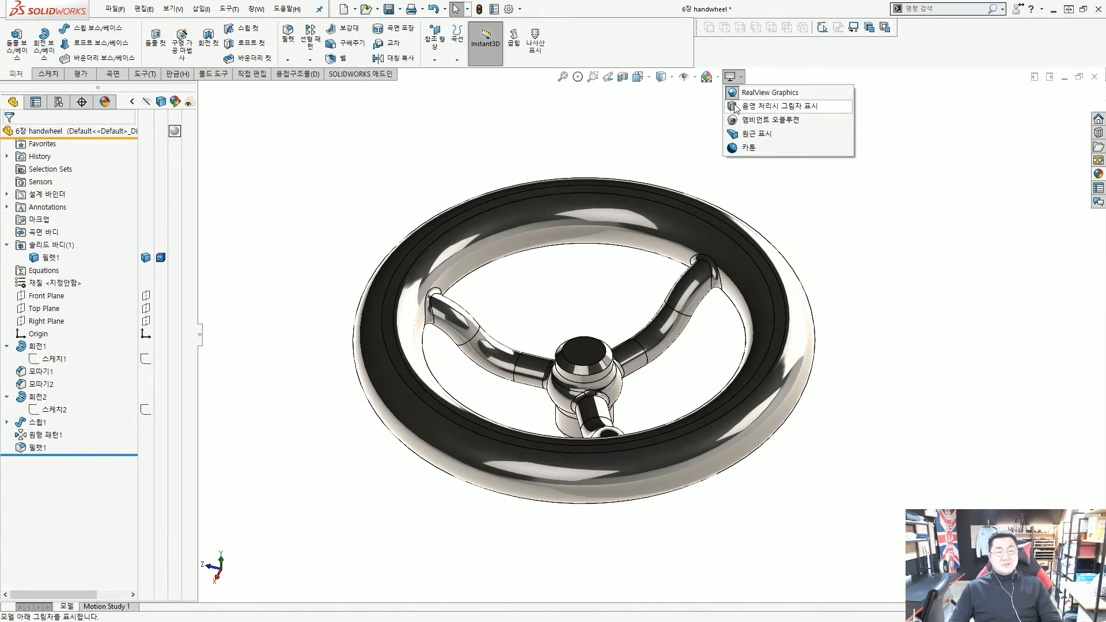
Turn on Shadows in Shaded Mode and Ambient Occlusion, and switch Perspective off
left_click(735, 107)
key("z")
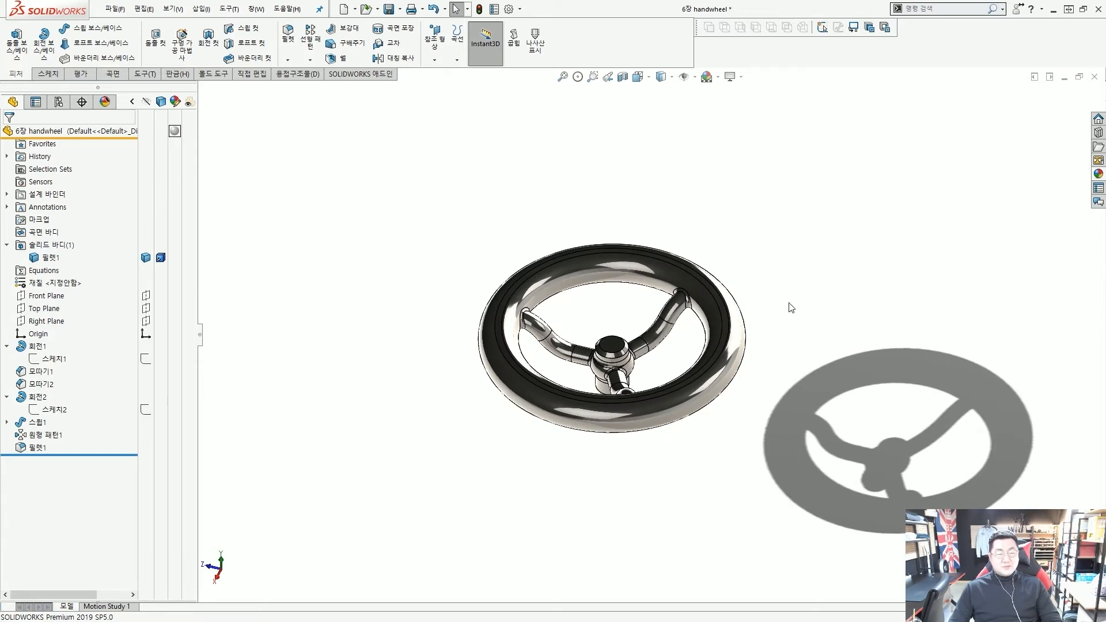
scroll(791, 308, "down", 3)
left_click(740, 77)
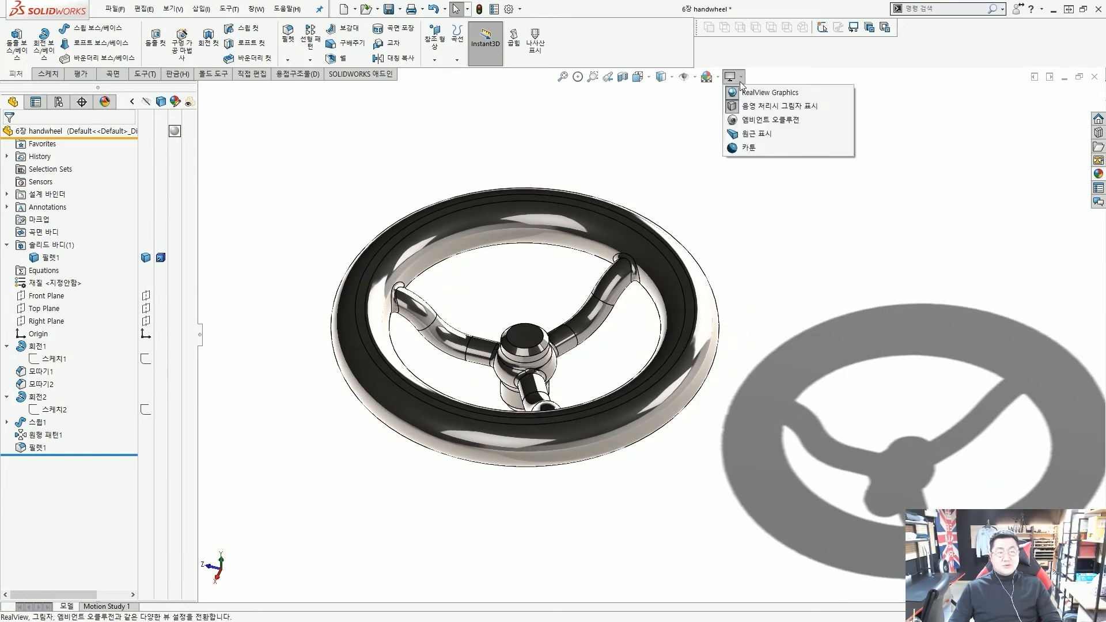
left_click(743, 120)
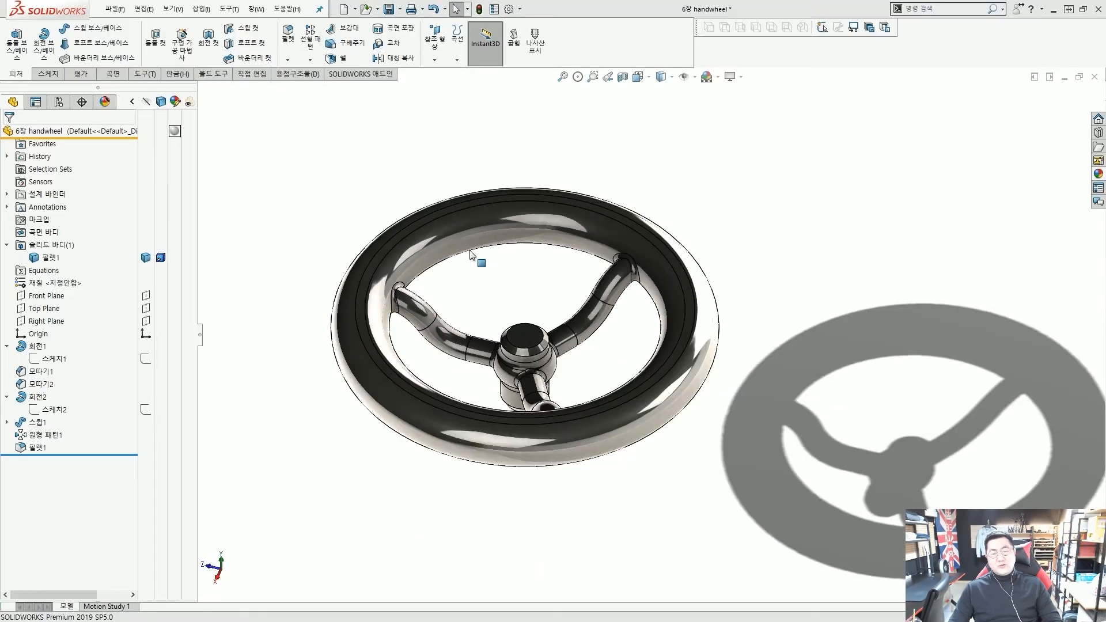
scroll(512, 248, "up", 2)
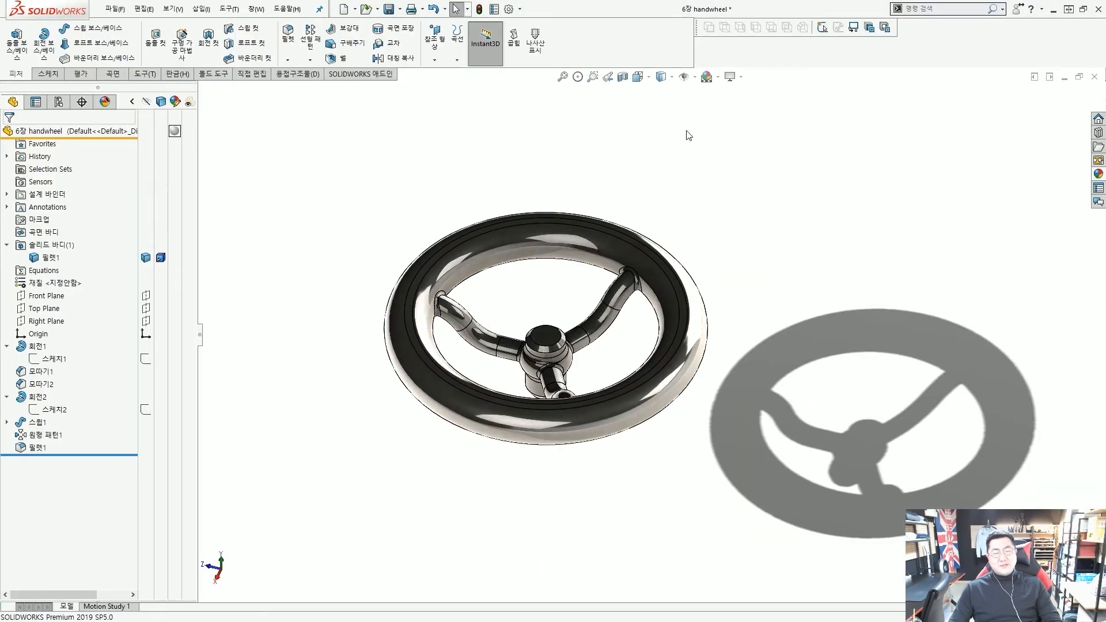
left_click(733, 76)
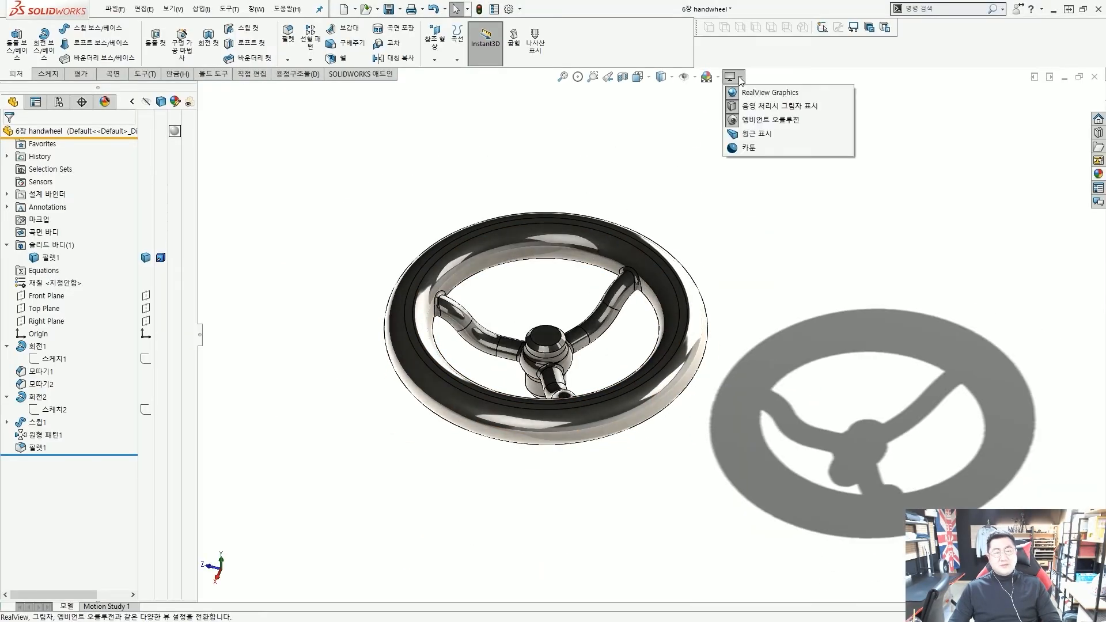
left_click(734, 134)
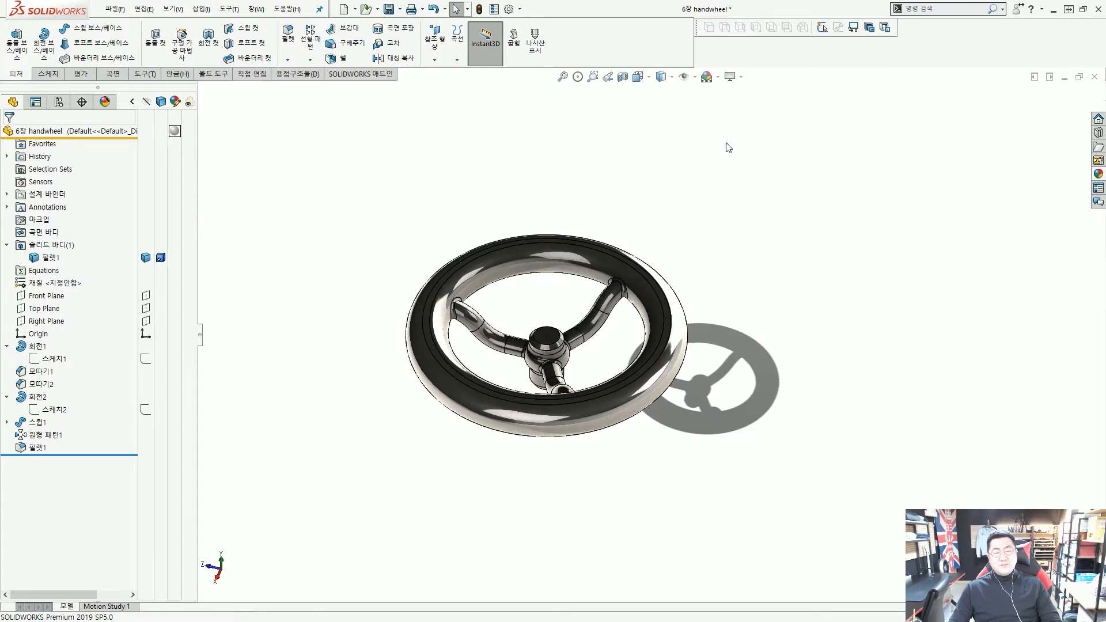
left_click(741, 78)
Orbit and zoom the handwheel to view the floor shadow and occlusion shading from several angles
middle_click_drag(521, 298, 604, 341)
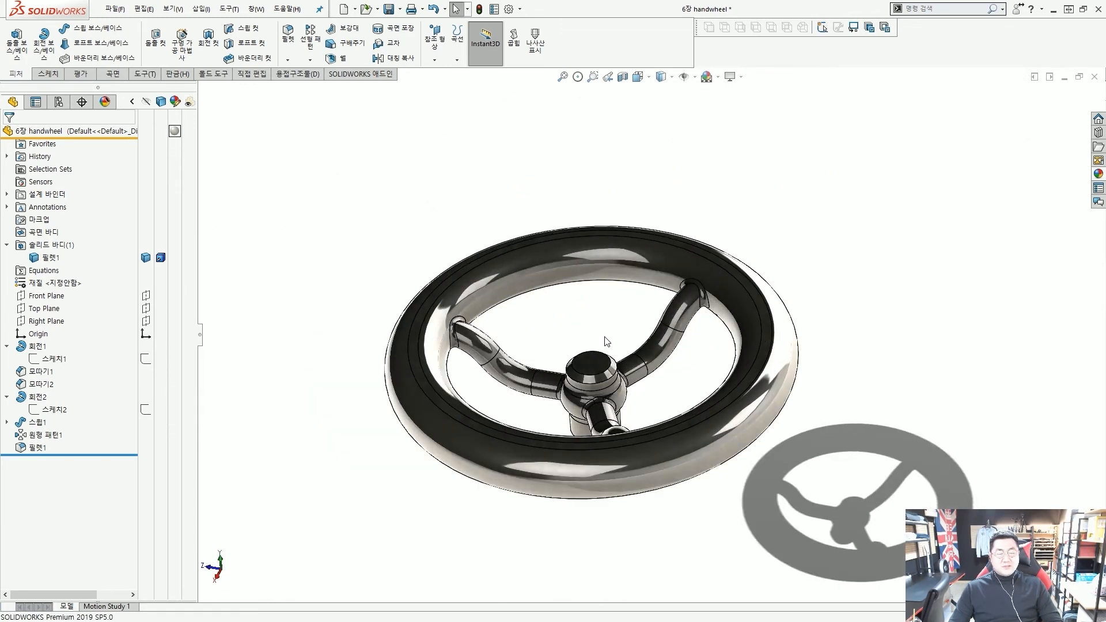
scroll(737, 376, "up", 1)
scroll(761, 399, "down", 1)
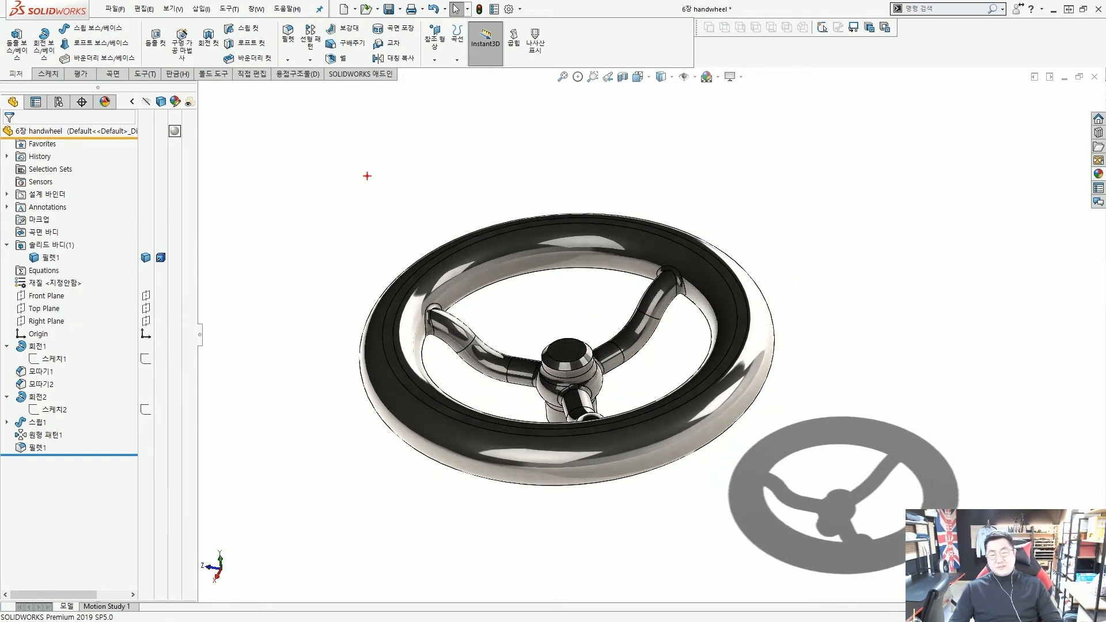
mouse_move(281, 107)
left_mouse_down()
mouse_move(353, 178)
mouse_move(354, 194)
left_mouse_up()
left_click_drag(583, 79, 588, 147)
left_click_drag(578, 145, 619, 155)
mouse_move(878, 101)
left_mouse_down()
mouse_move(826, 173)
mouse_move(851, 209)
left_mouse_up()
left_click_drag(265, 453, 352, 435)
mouse_move(906, 427)
left_mouse_down()
mouse_move(856, 390)
mouse_move(816, 406)
mouse_move(848, 375)
left_mouse_up()
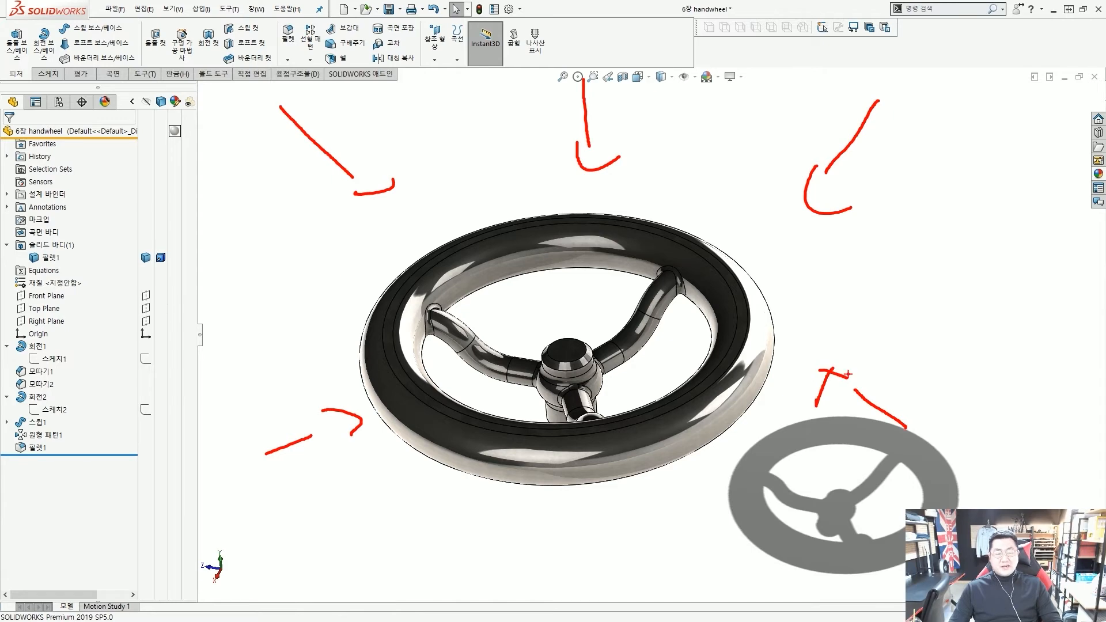
key("Escape")
mouse_move(655, 347)
middle_mouse_down()
mouse_move(703, 222)
mouse_move(734, 247)
mouse_move(646, 387)
mouse_move(684, 422)
mouse_move(679, 408)
middle_mouse_up()
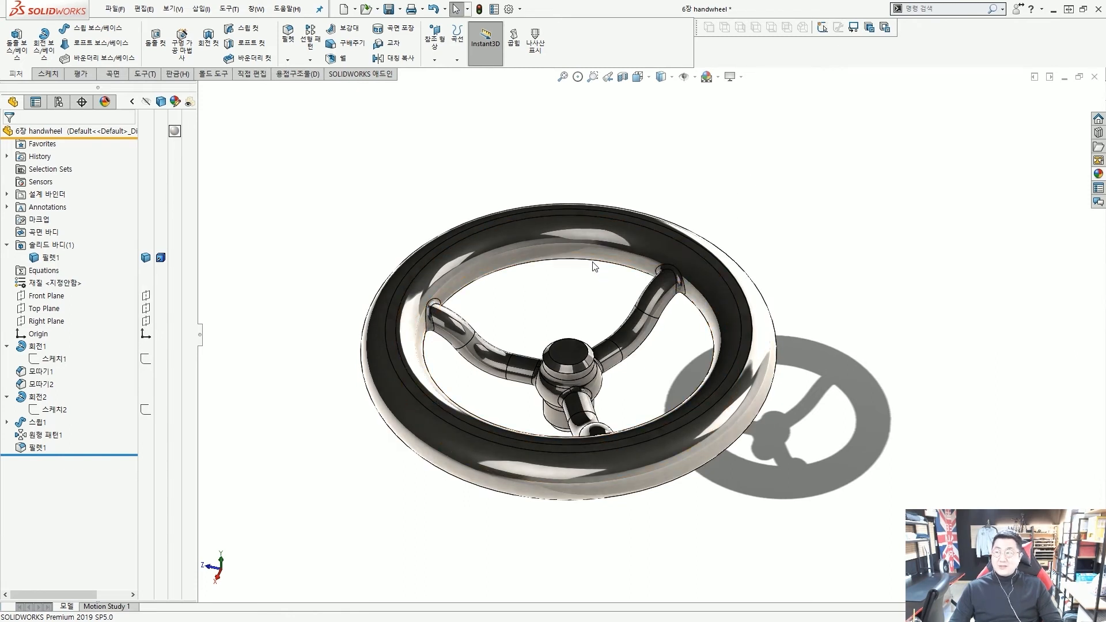
Turn Perspective back on and switch off Ambient Occlusion, Shadows and RealView Graphics
left_click(741, 77)
left_click(756, 134)
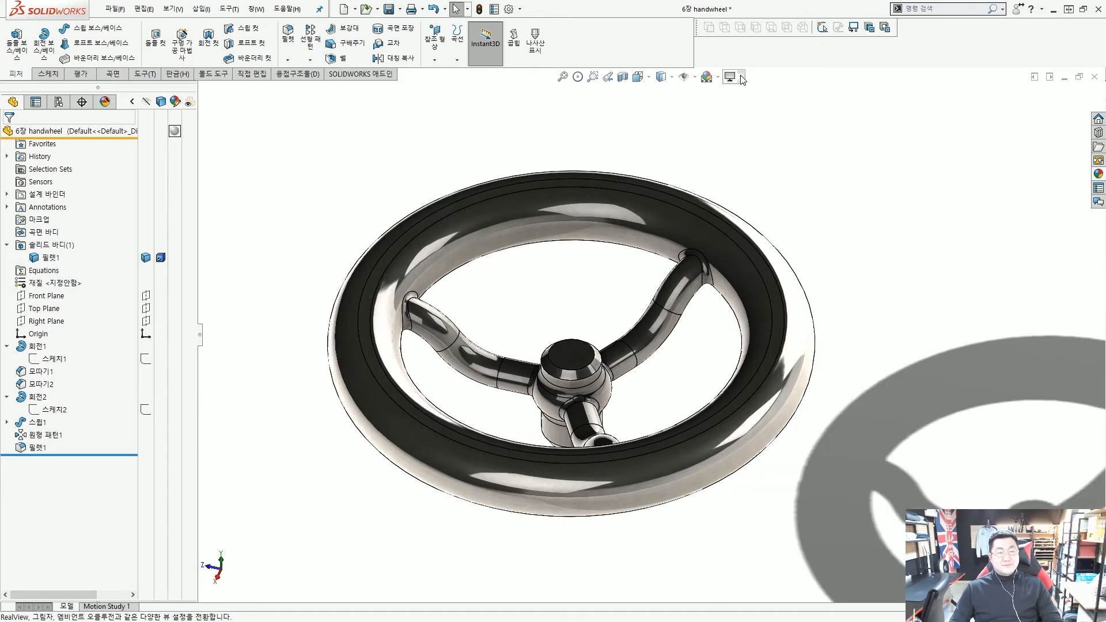
left_click(741, 77)
left_click(749, 119)
left_click(741, 77)
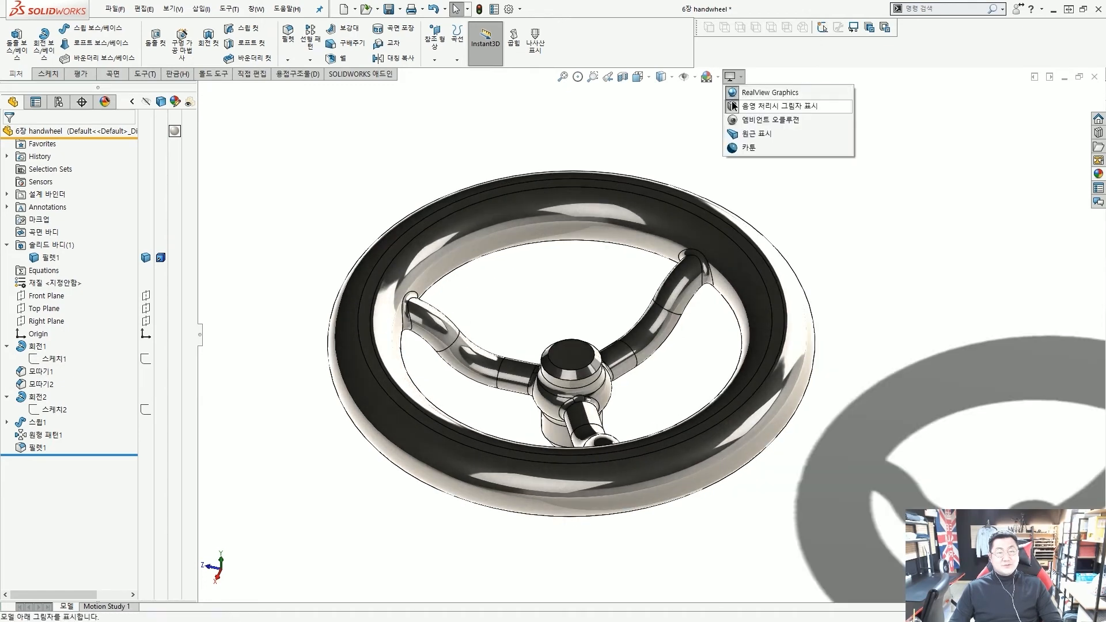
left_click(748, 103)
left_click(741, 77)
left_click(749, 89)
Orbit the plain grey handwheel slightly to check the new display
scroll(700, 151, "up", 2)
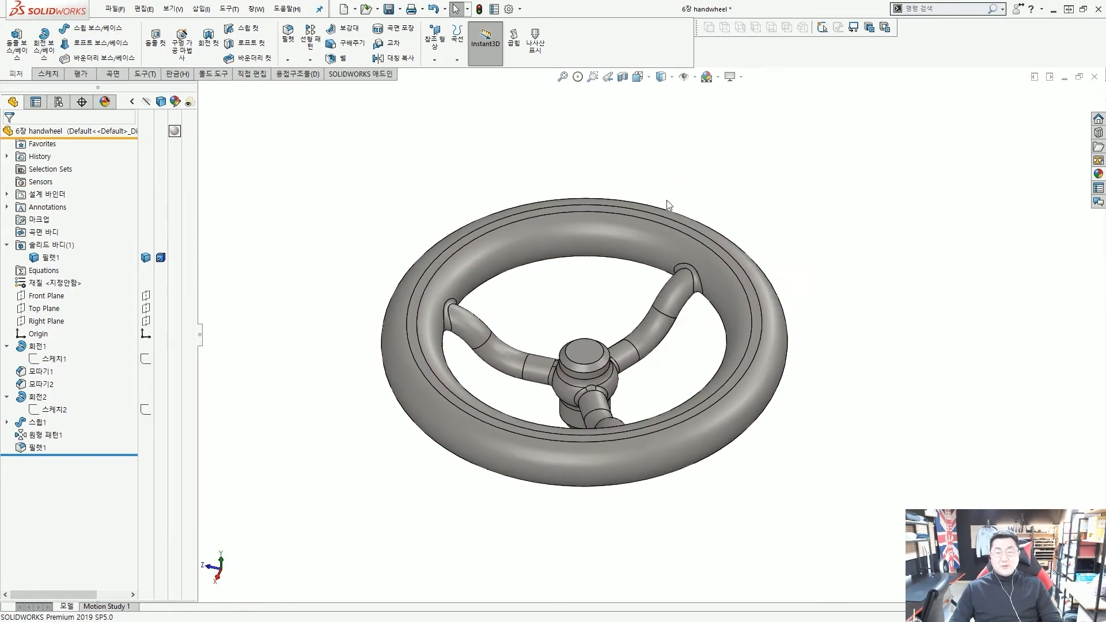
mouse_move(627, 272)
middle_mouse_down()
mouse_move(626, 294)
mouse_move(622, 287)
middle_mouse_up()
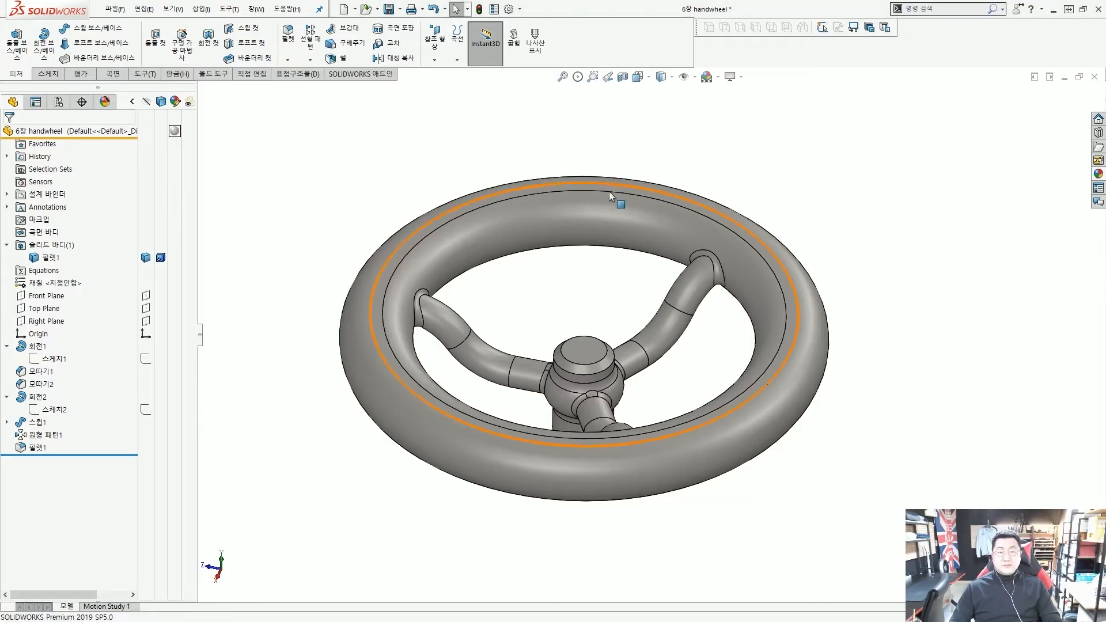
left_click(741, 77)
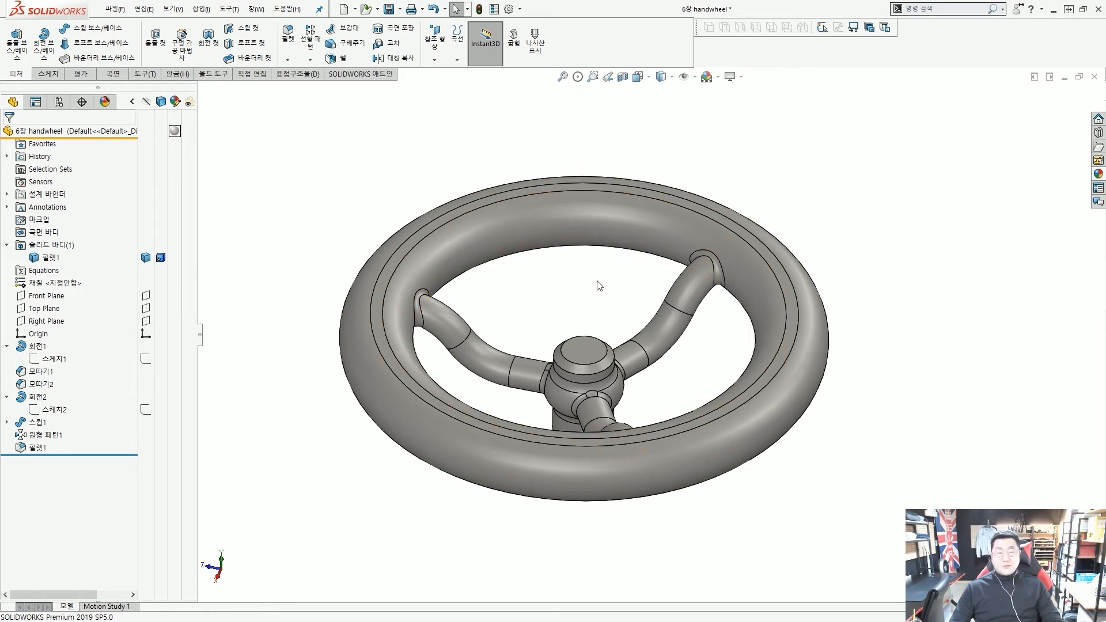
middle_click_drag(605, 282, 598, 283)
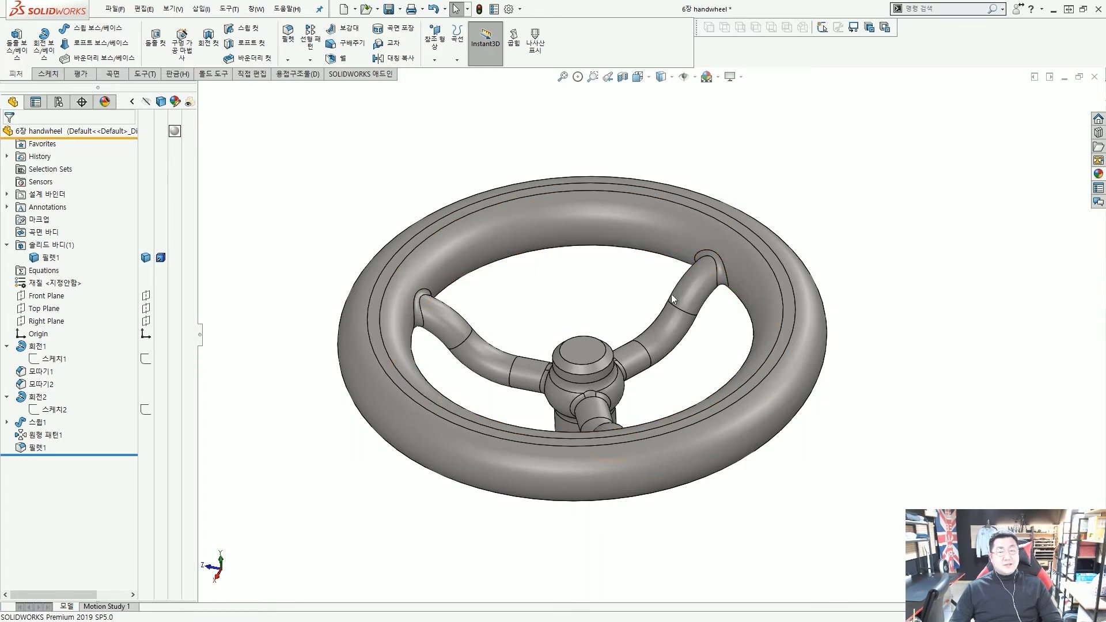
Drag White High Gloss Plastic from Plastic > High Gloss onto the handwheel
left_click(1098, 175)
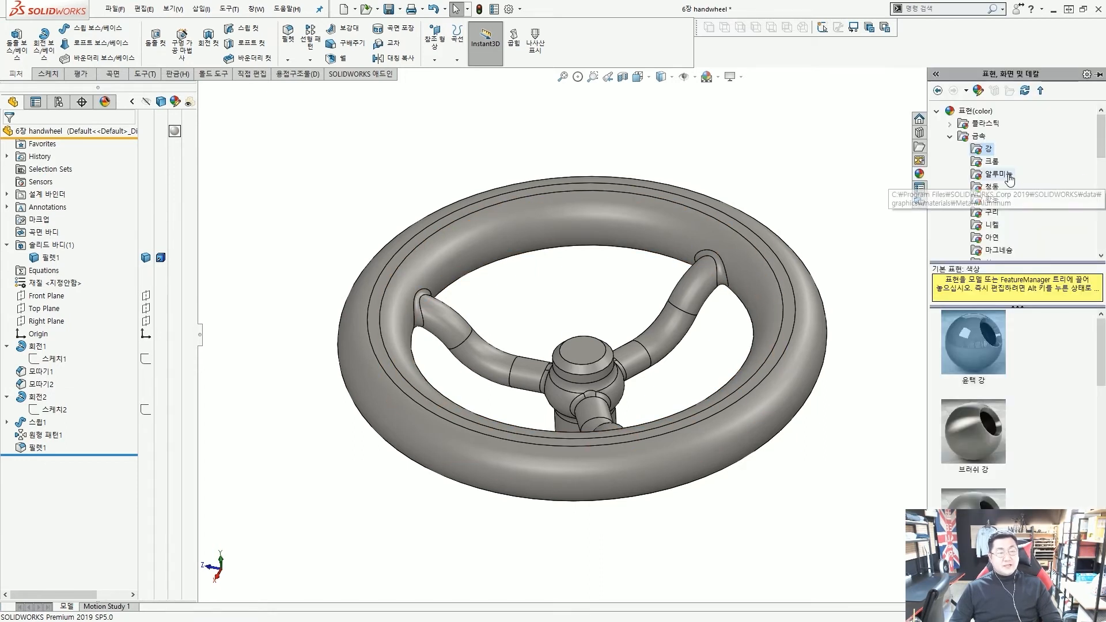
left_click(950, 124)
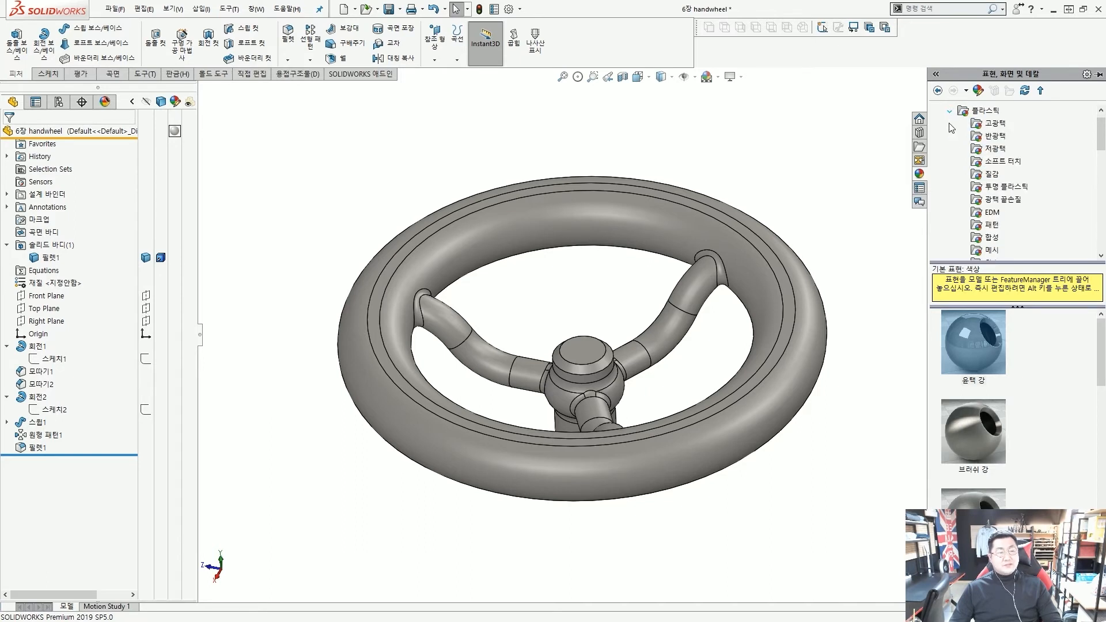
left_click(990, 124)
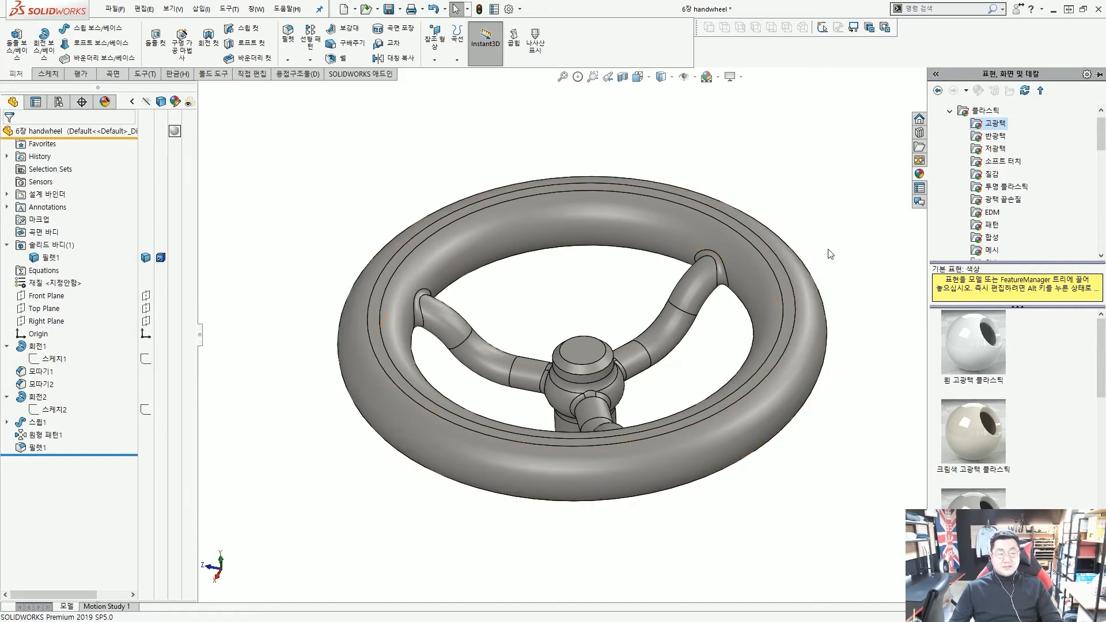
scroll(845, 304, "up", 3)
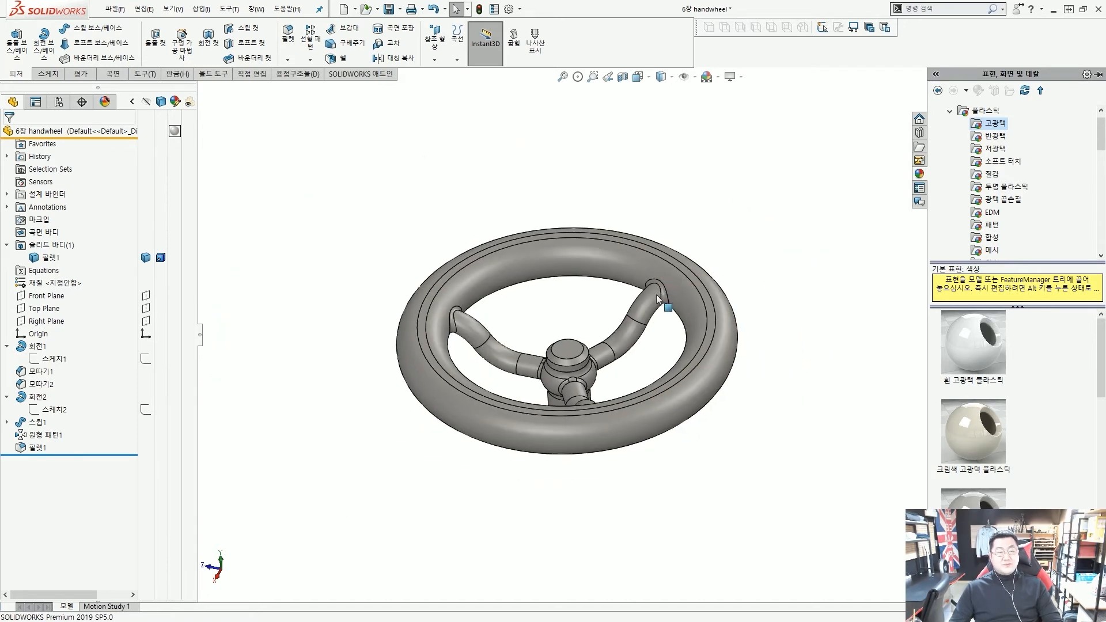
left_click(972, 340)
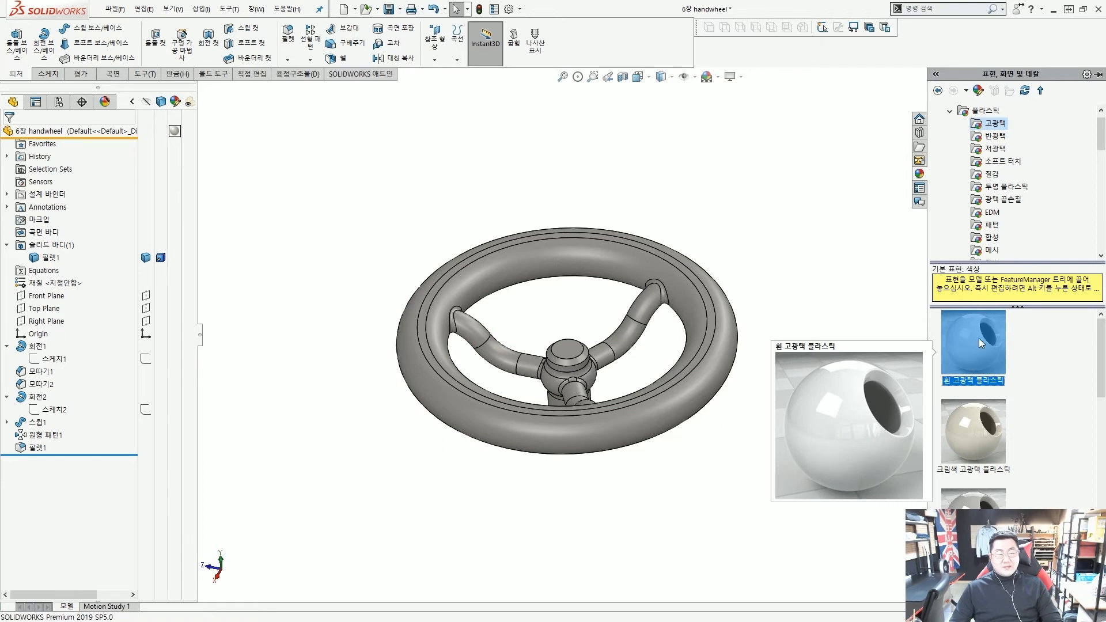
left_click_drag(982, 334, 727, 348)
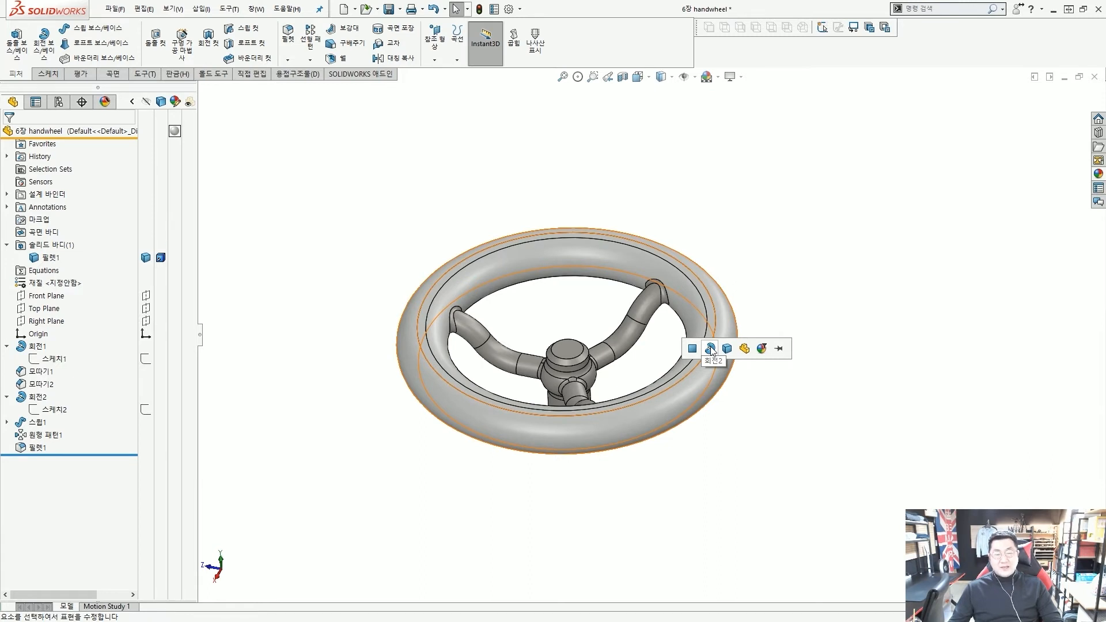
Apply the white high-gloss plastic to the 회전2 feature and refit the view
left_click(711, 348)
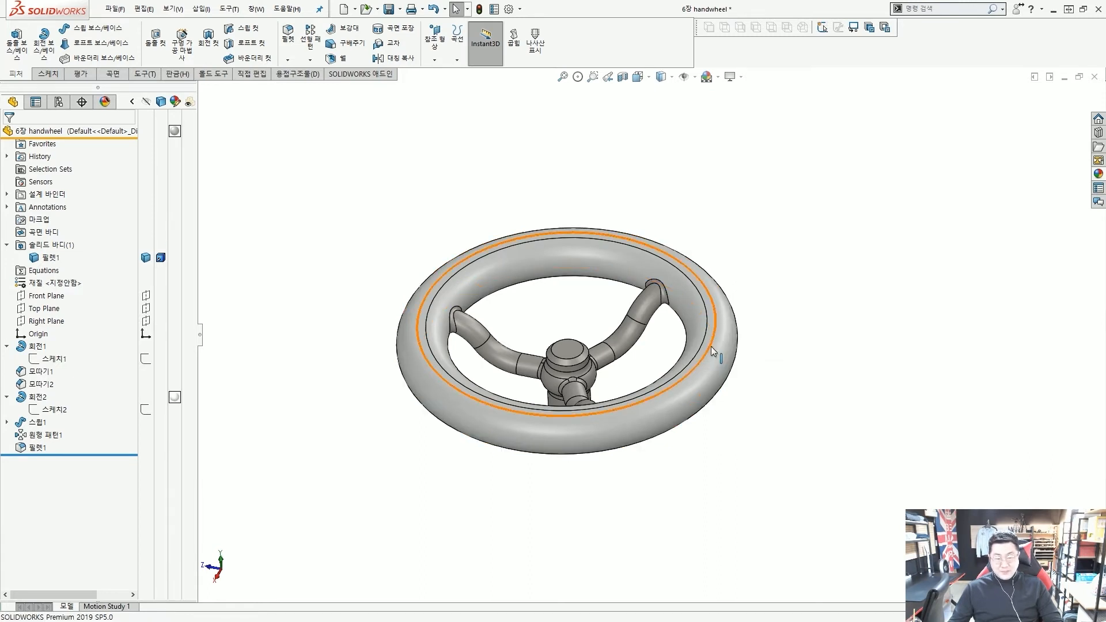
scroll(568, 343, "down", 3)
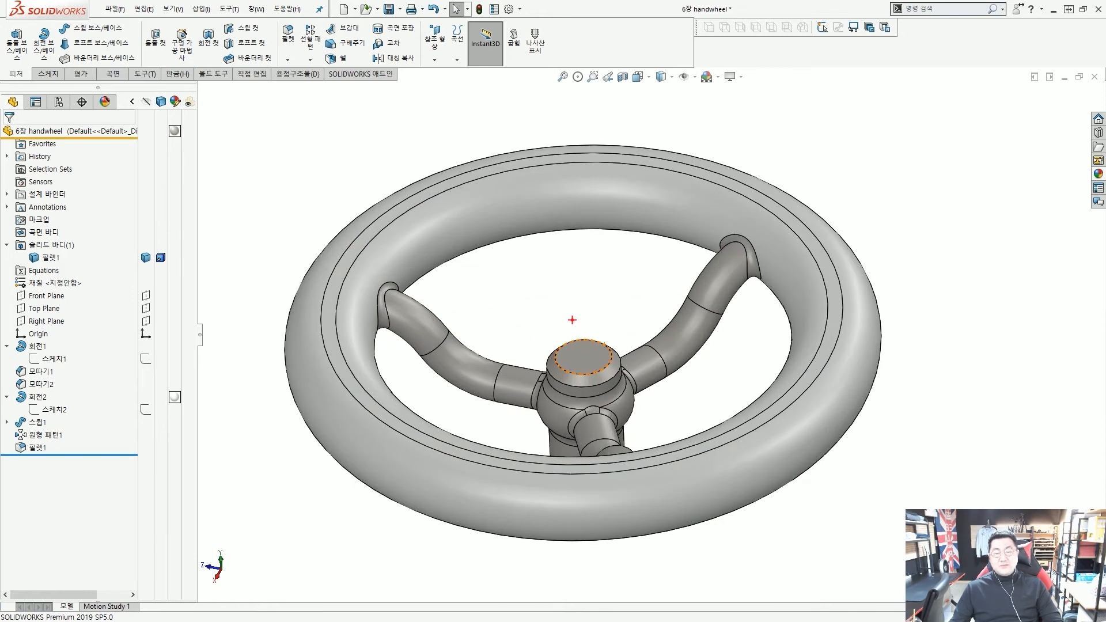
left_click_drag(559, 258, 667, 324)
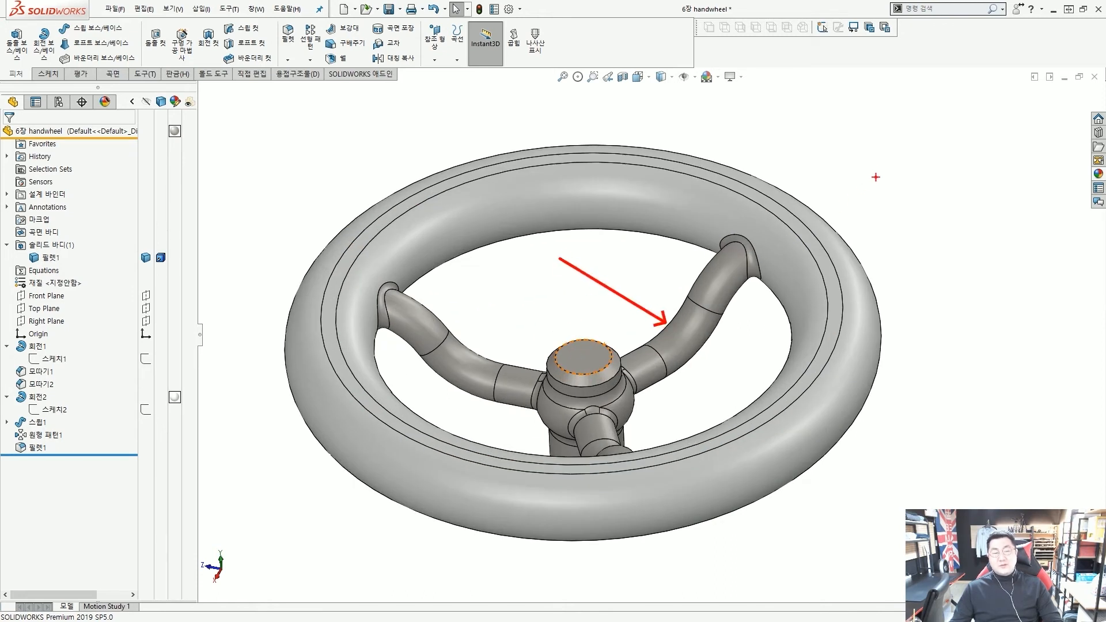
left_click_drag(903, 142, 791, 226)
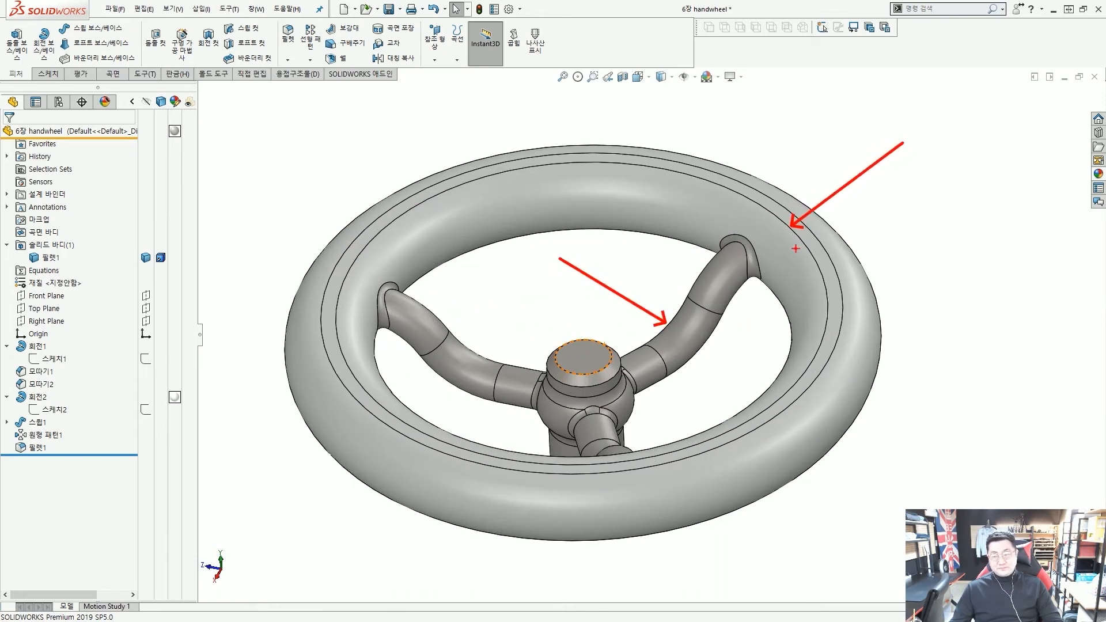
key("Escape")
key("f")
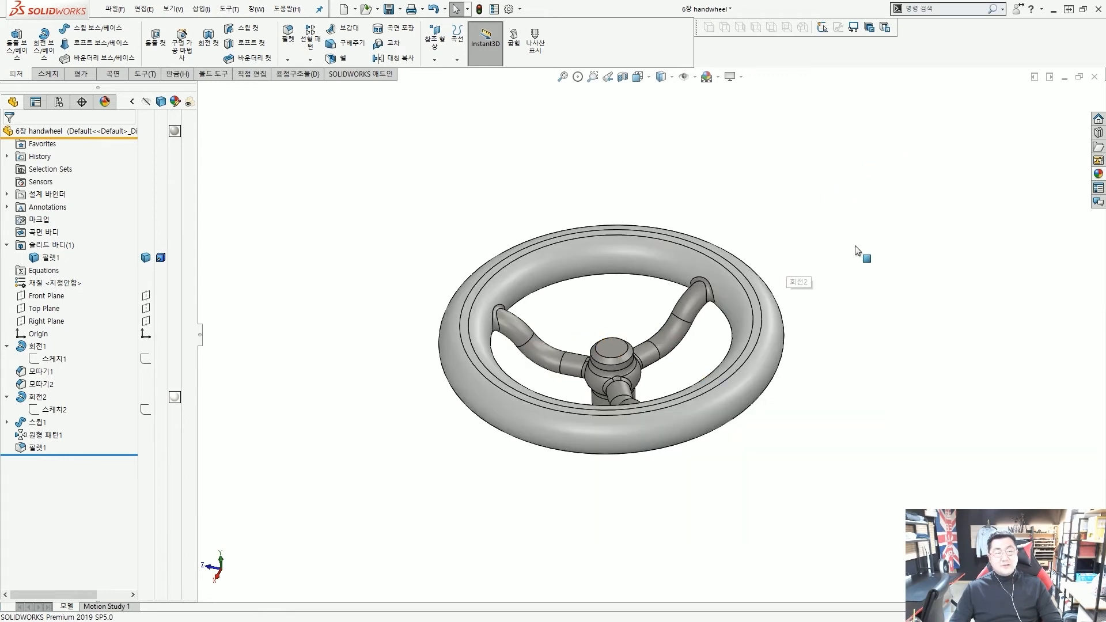
scroll(715, 284, "down", 2)
scroll(716, 285, "up", 3)
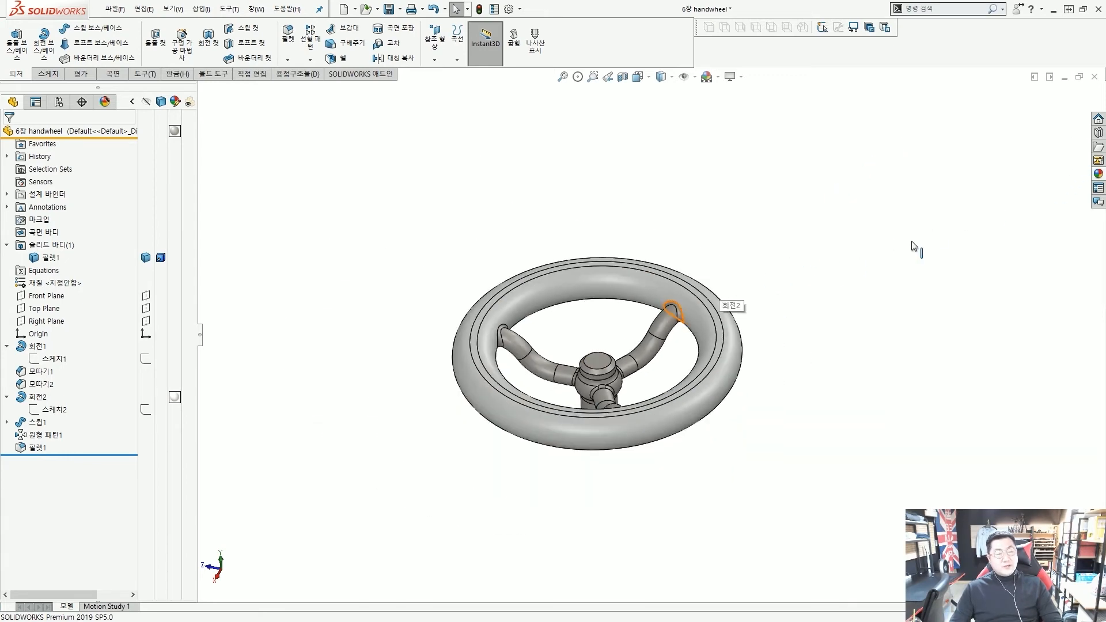
Drag Red High Gloss Plastic from the appearances library onto the handwheel rim
left_click(1099, 133)
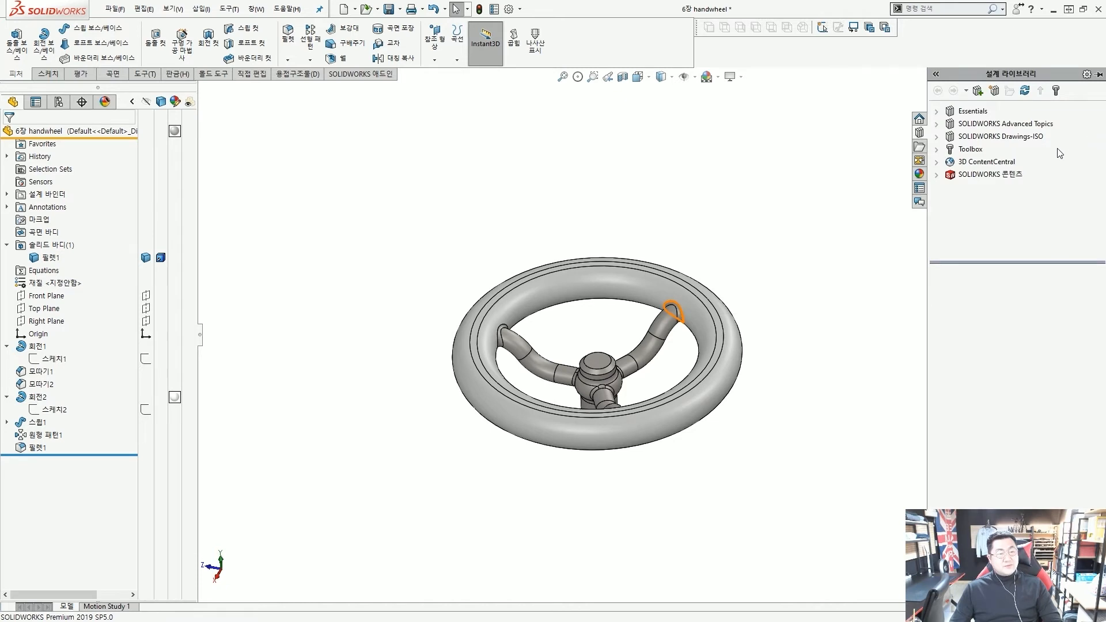
left_click(919, 173)
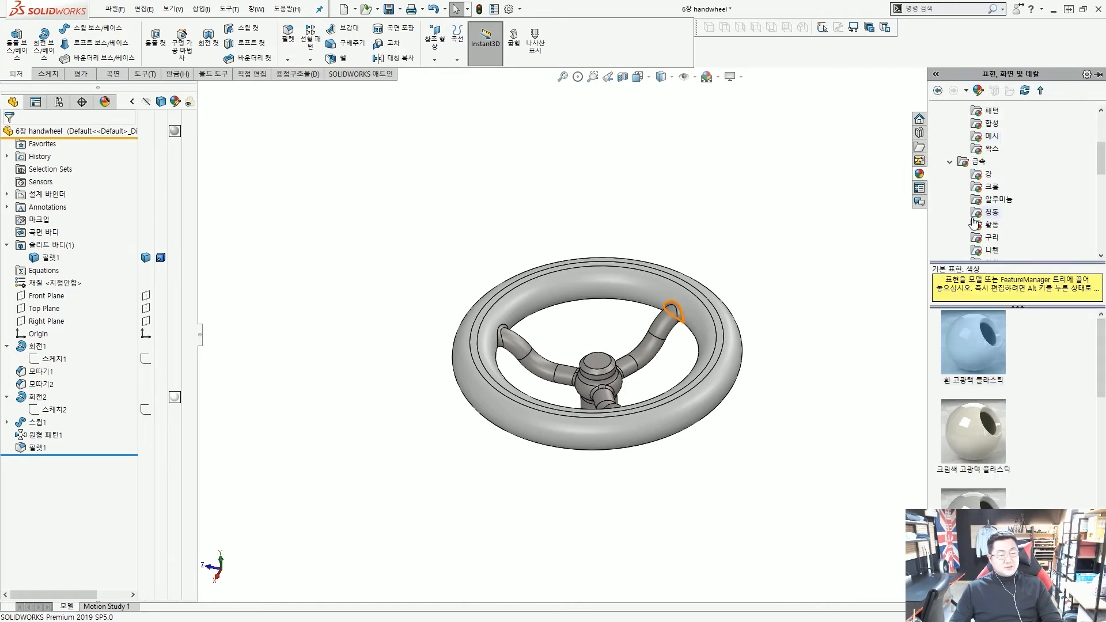
scroll(973, 222, "up", 2)
scroll(977, 399, "down", 3)
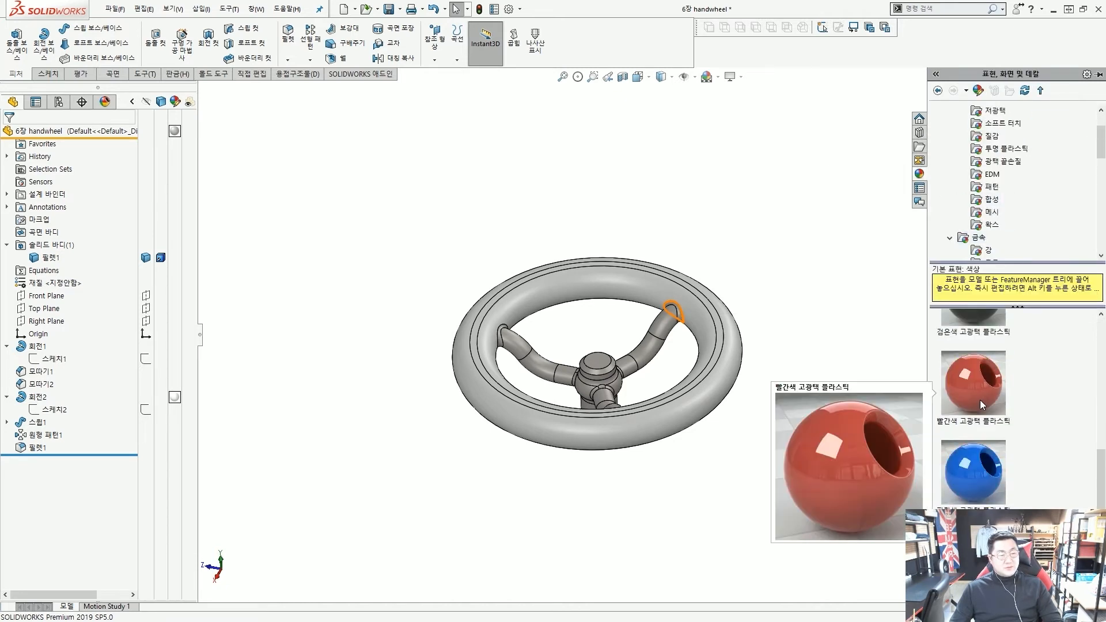
left_click(980, 390)
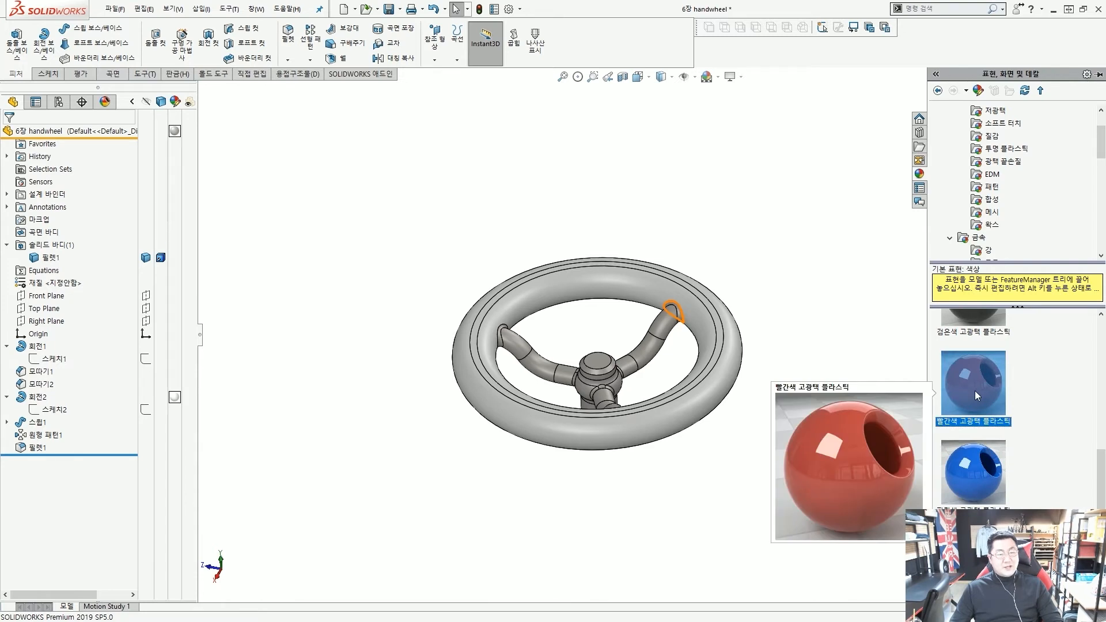
left_click_drag(973, 390, 721, 385)
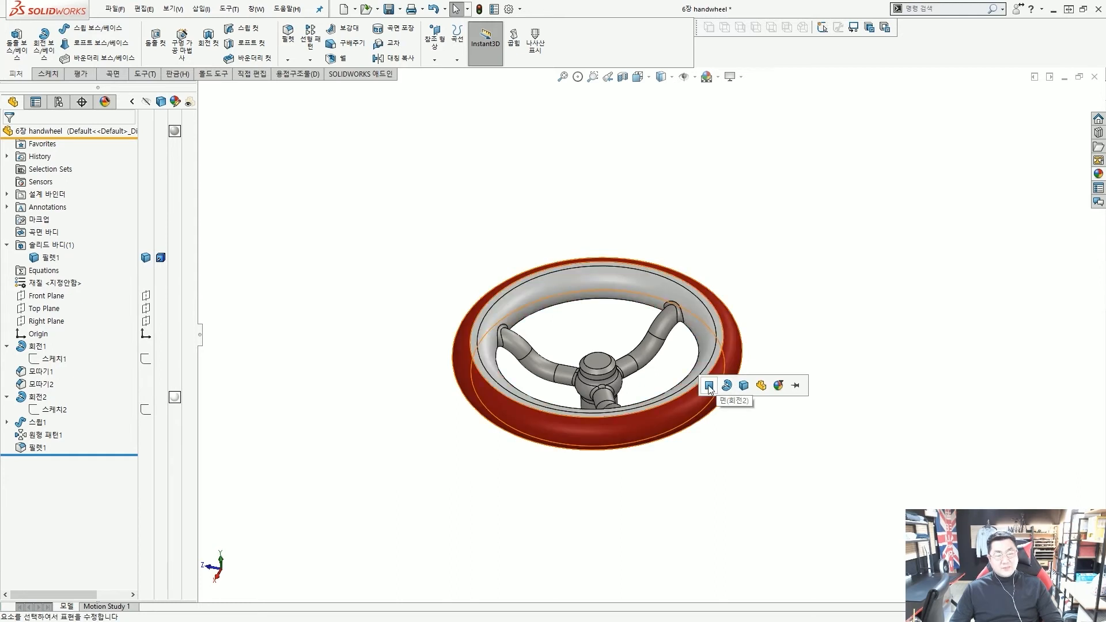
Limit the red appearance to the rim face only and orbit to check it
left_click(709, 386)
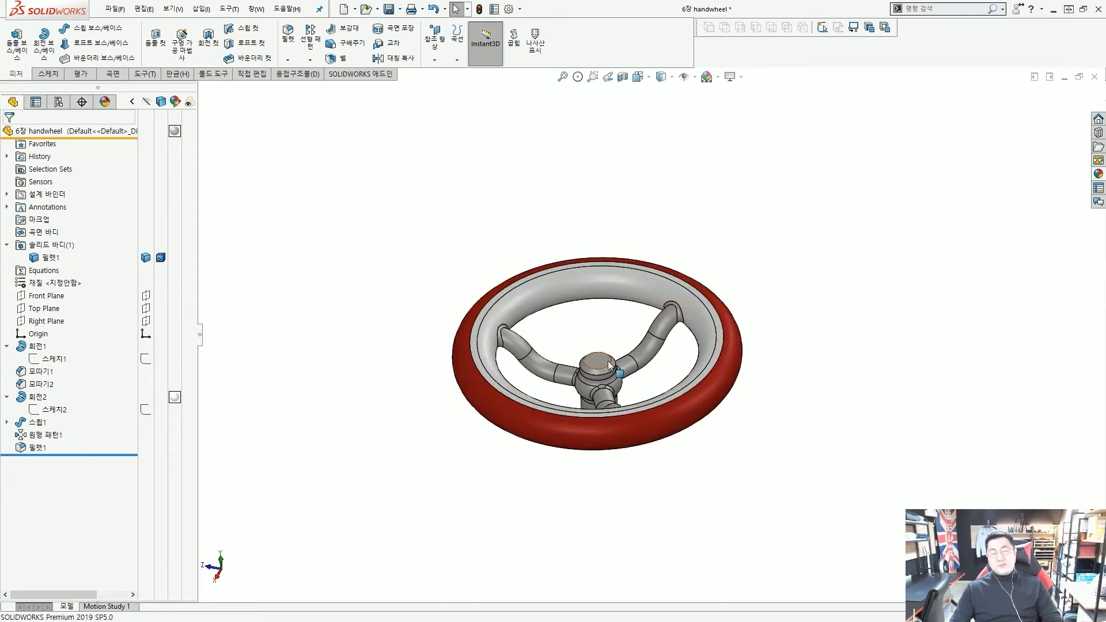
scroll(612, 360, "down", 2)
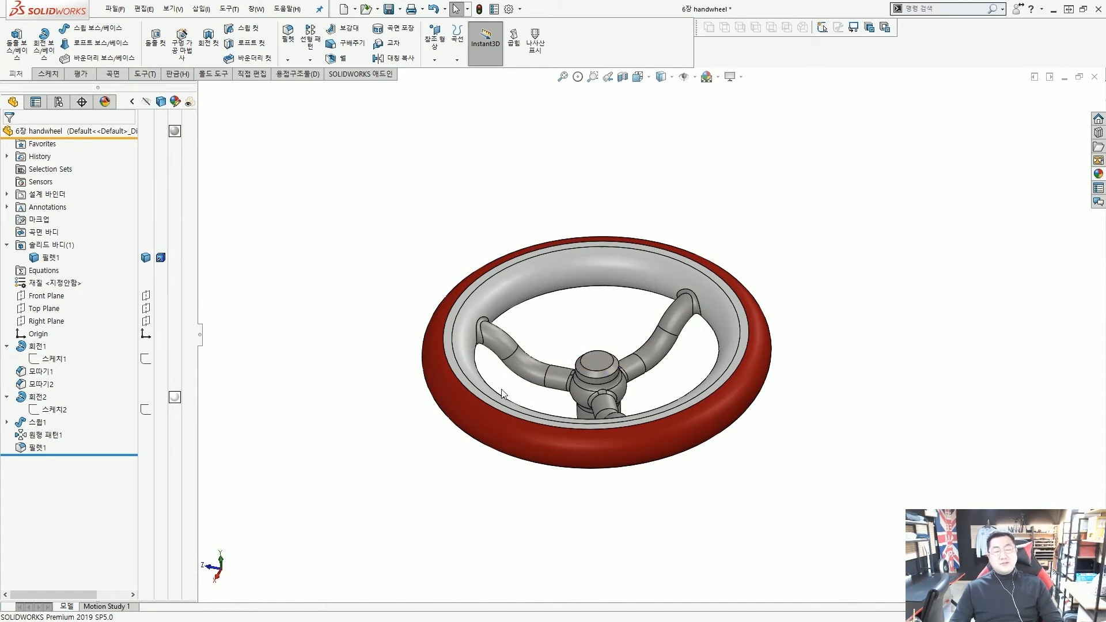
mouse_move(550, 369)
middle_mouse_down()
mouse_move(566, 381)
mouse_move(551, 380)
middle_mouse_up()
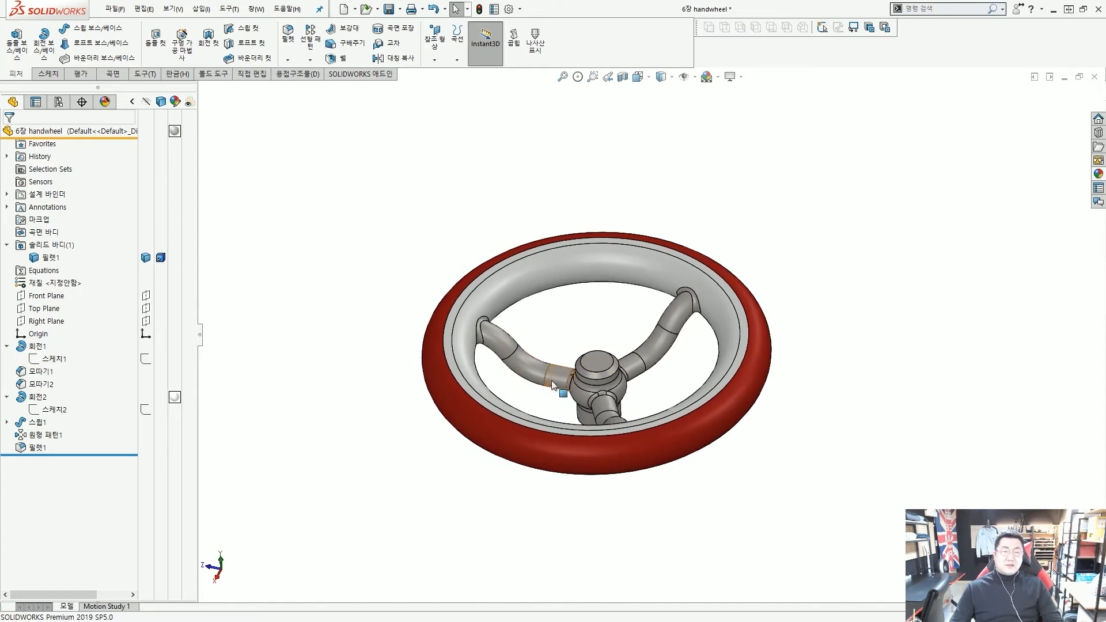
scroll(551, 380, "down", 2)
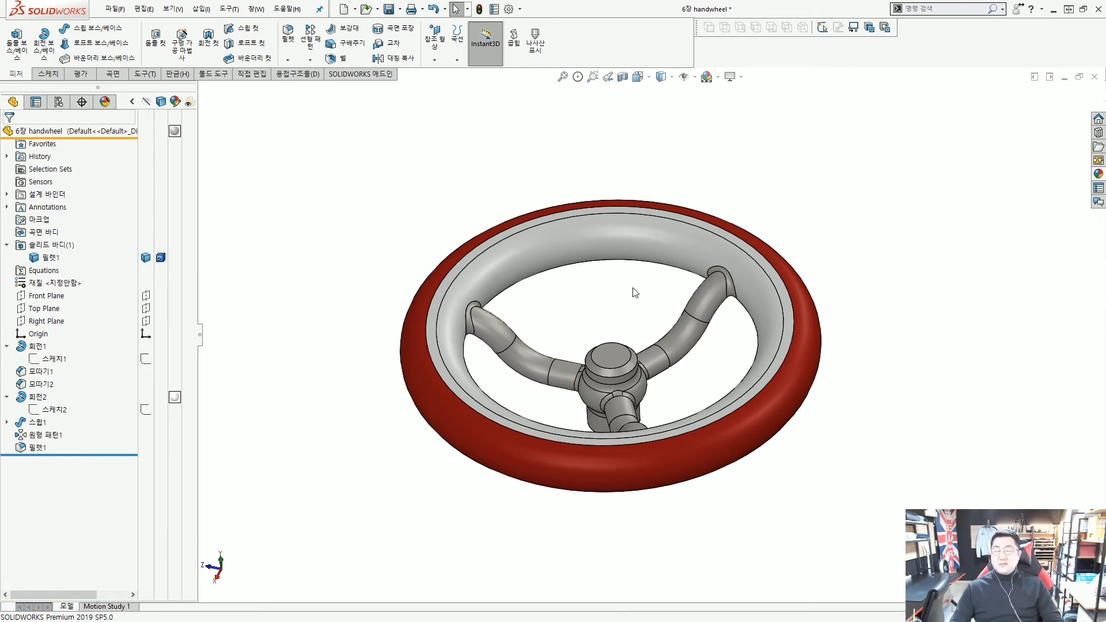
middle_click_drag(628, 286, 647, 281)
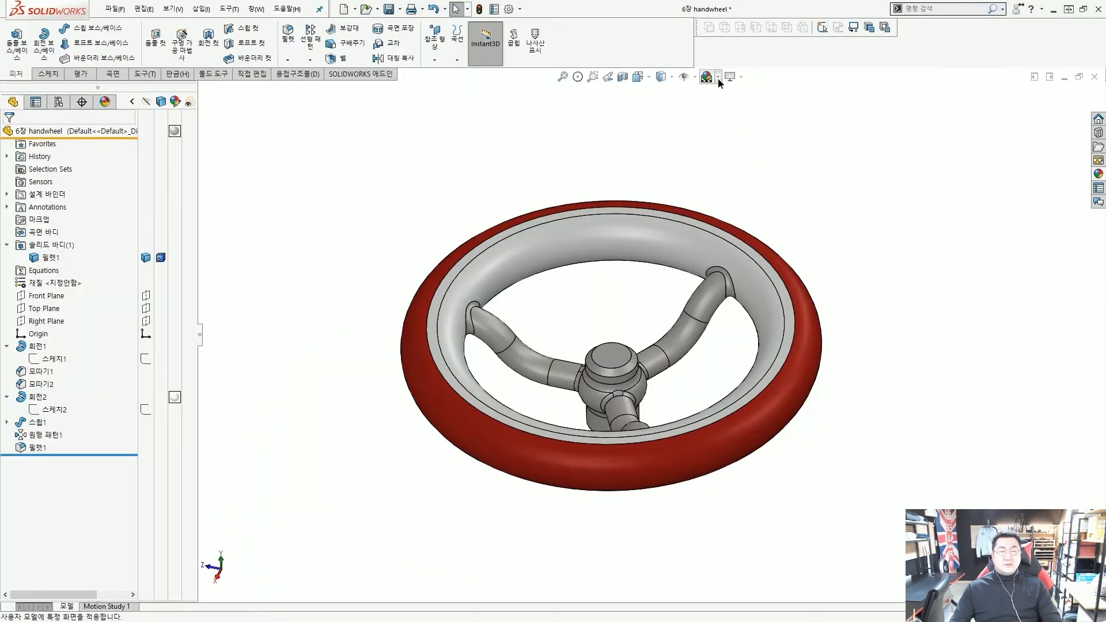
Preview city, studio, landscape03_background07 desert and 3 Point Faded scene backdrops
left_click(724, 80)
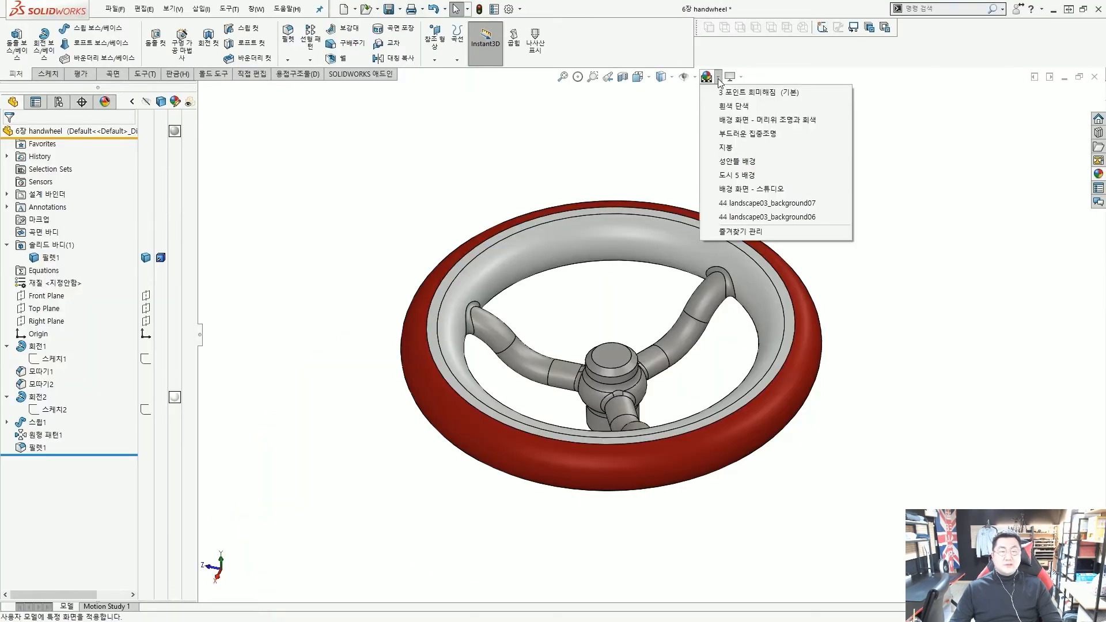
mouse_move(731, 186)
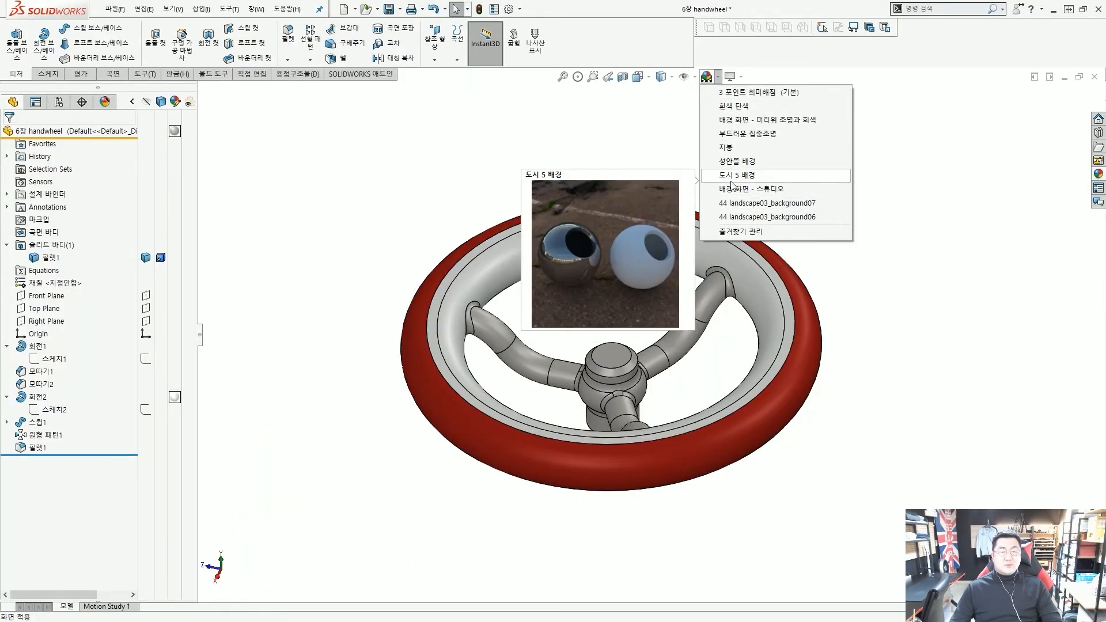
left_click(729, 149)
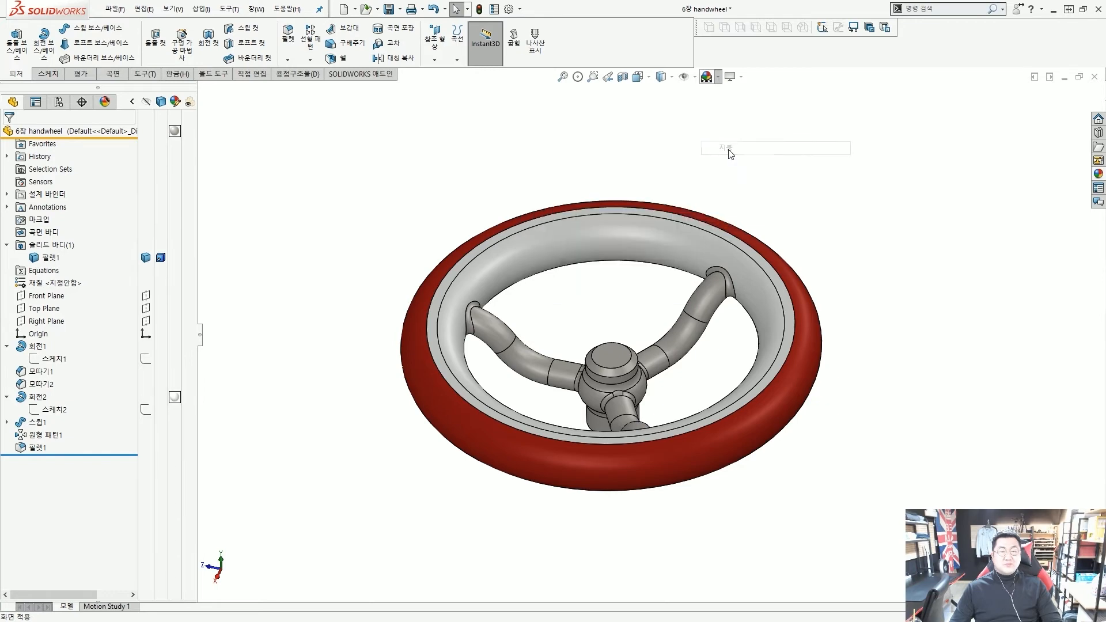
left_click(720, 81)
left_click(729, 190)
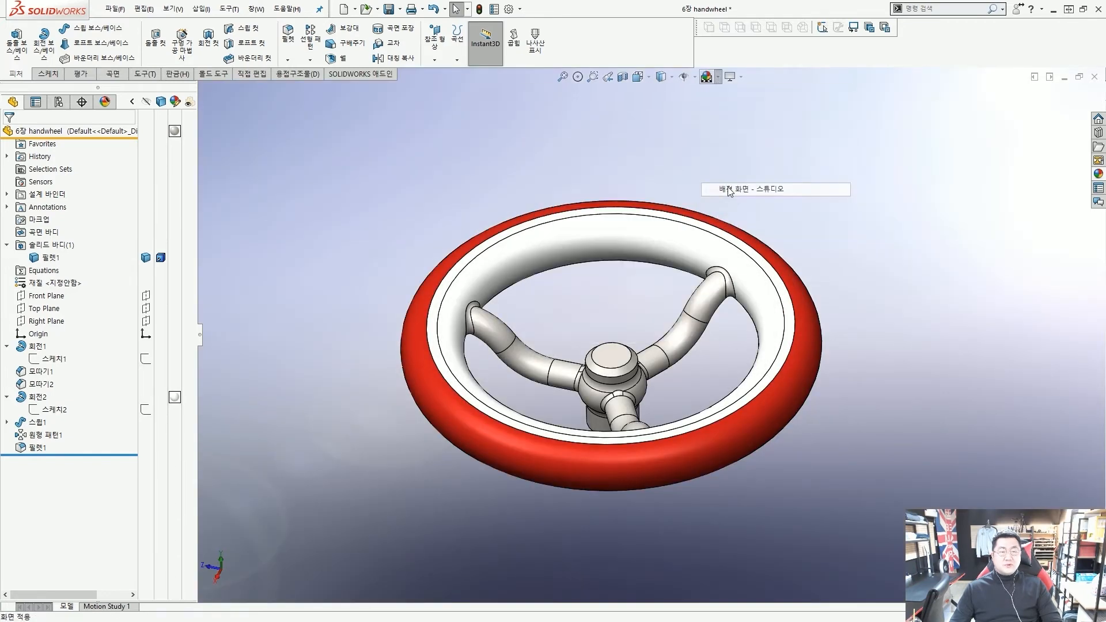
left_click(720, 81)
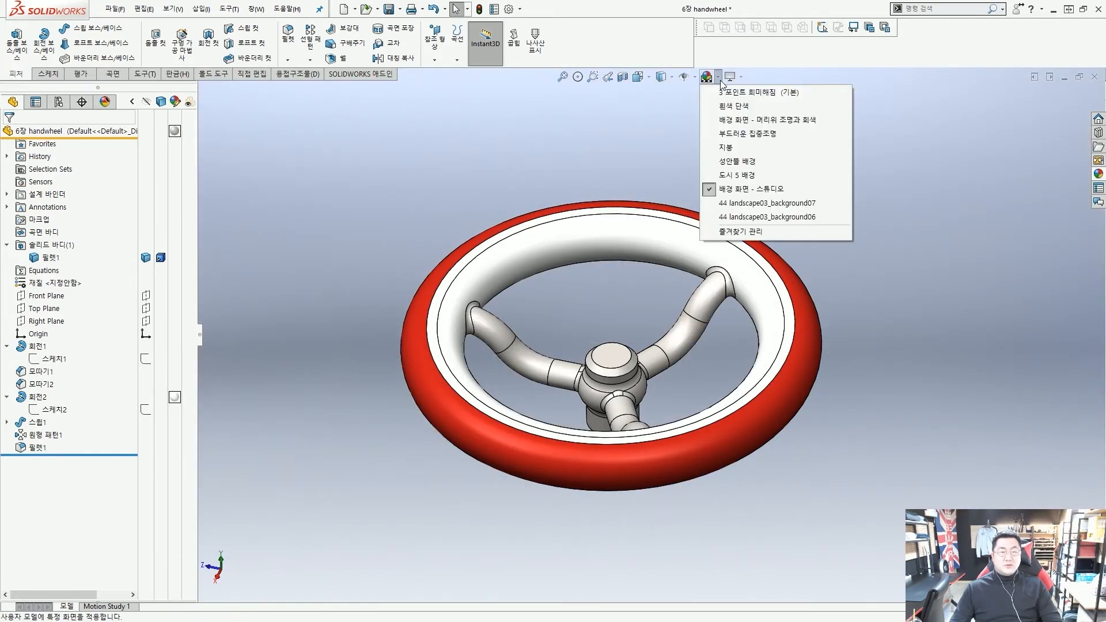
left_click(733, 204)
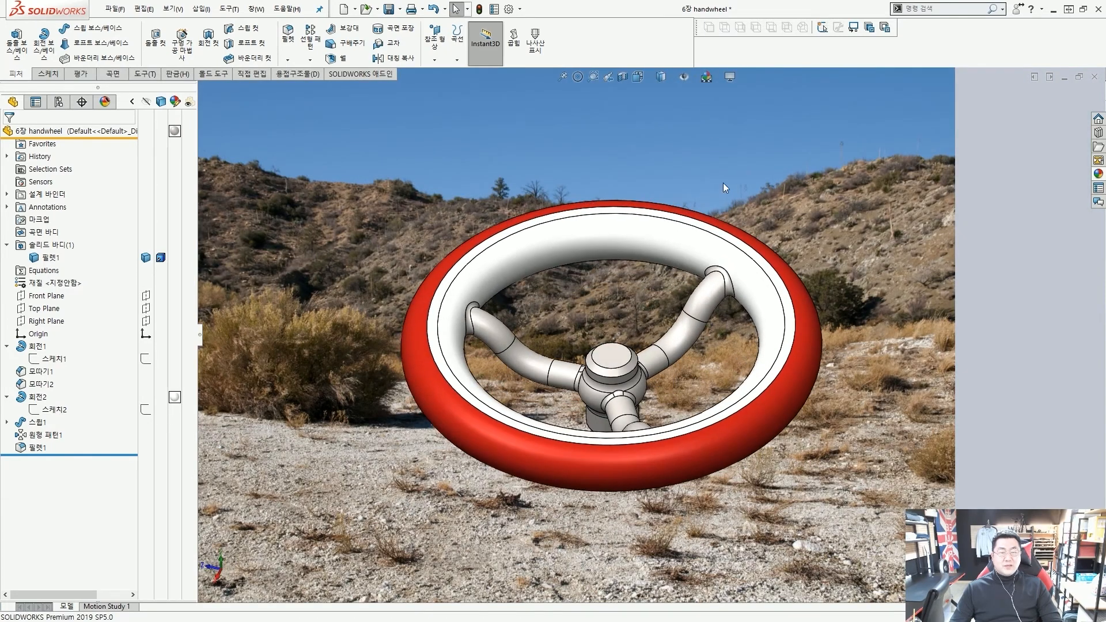
left_click(720, 81)
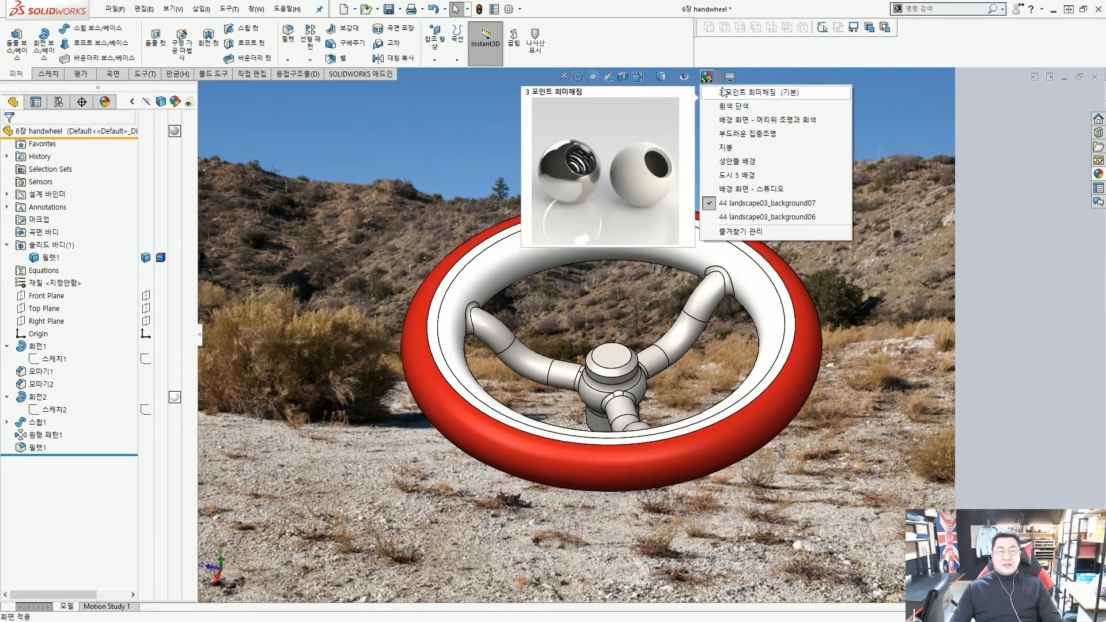
left_click(723, 90)
Apply the plain white scene, orbit slightly, then switch back to 3 Point Faded
left_click(719, 81)
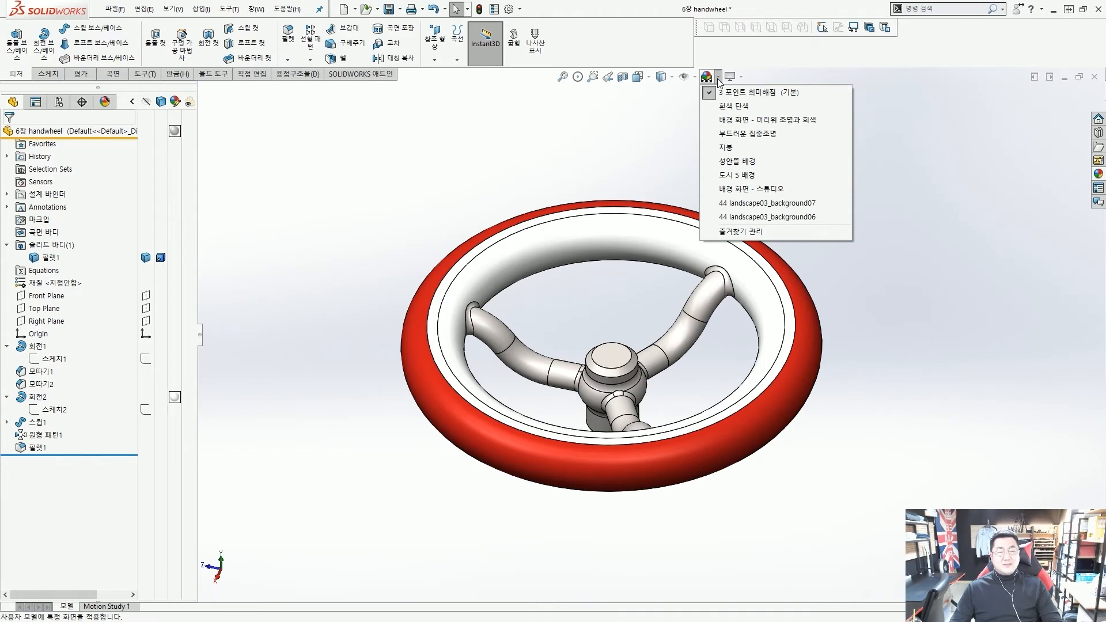
left_click(719, 80)
left_click(719, 81)
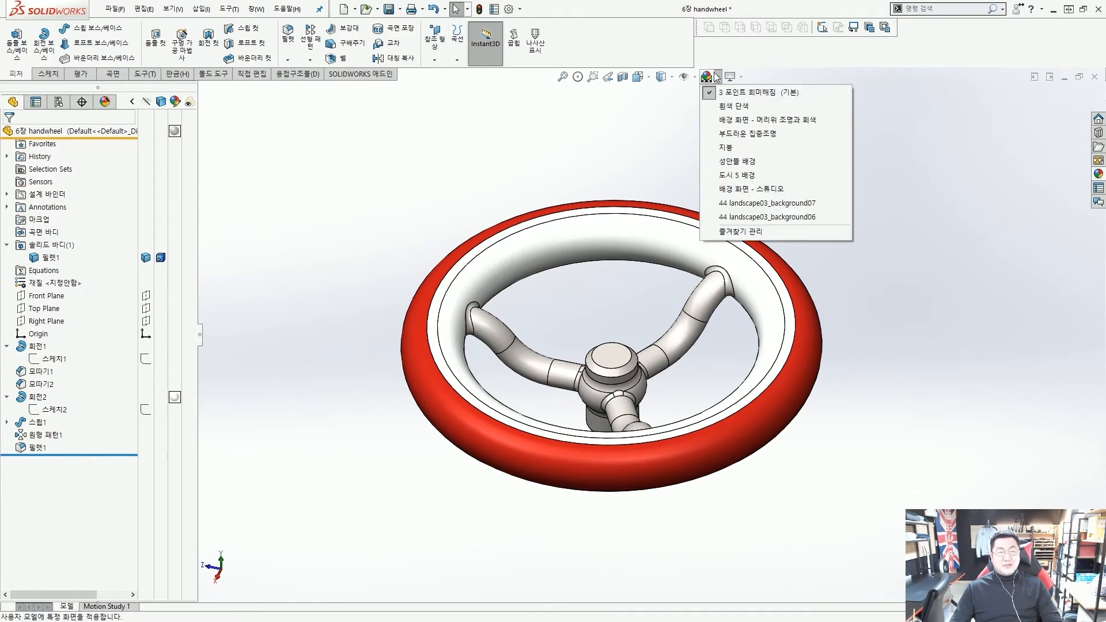
left_click(732, 106)
middle_click_drag(727, 128, 642, 267)
scroll(642, 267, "down", 2)
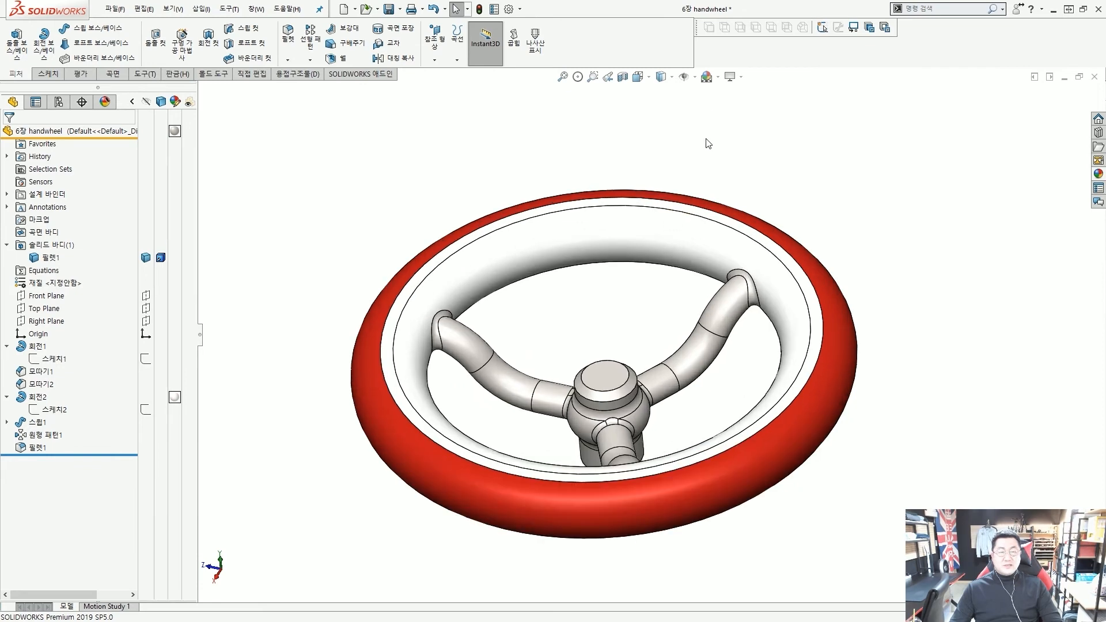
left_click(718, 77)
left_click(723, 92)
Inspect the red-rimmed handwheel from edge-on and top-down views, then bring up the appearances library
scroll(620, 272, "up", 4)
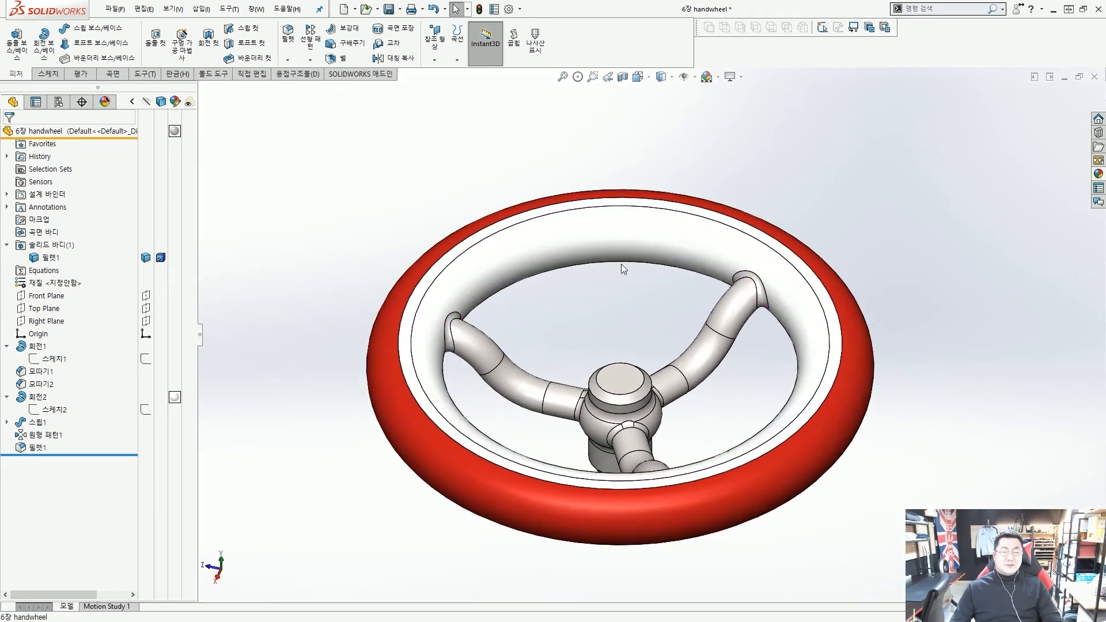
scroll(667, 341, "down", 3)
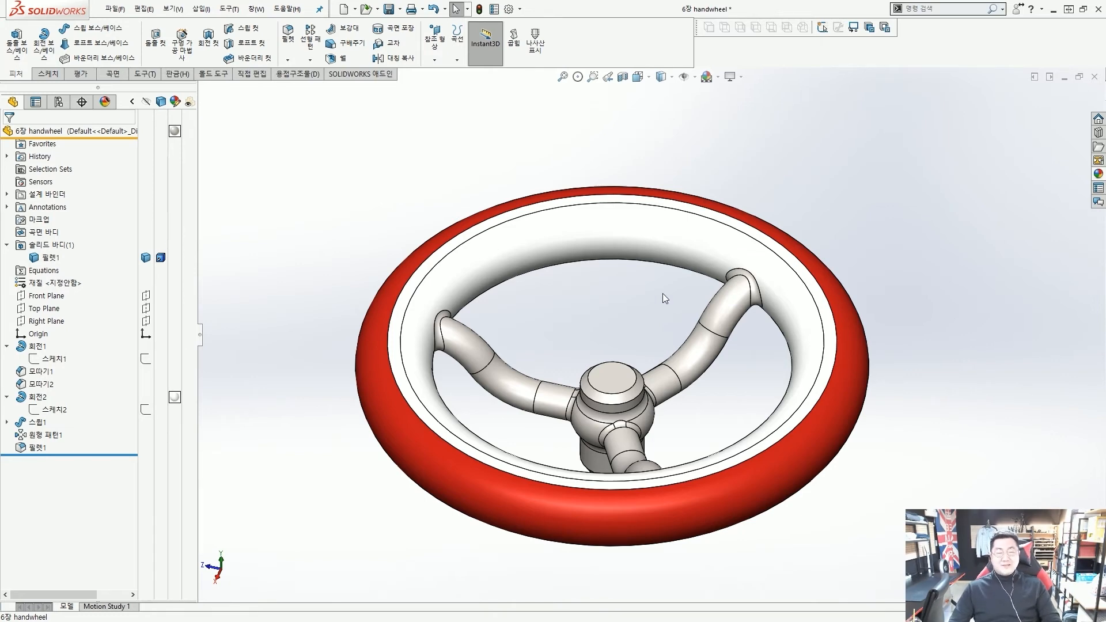
scroll(662, 303, "up", 3)
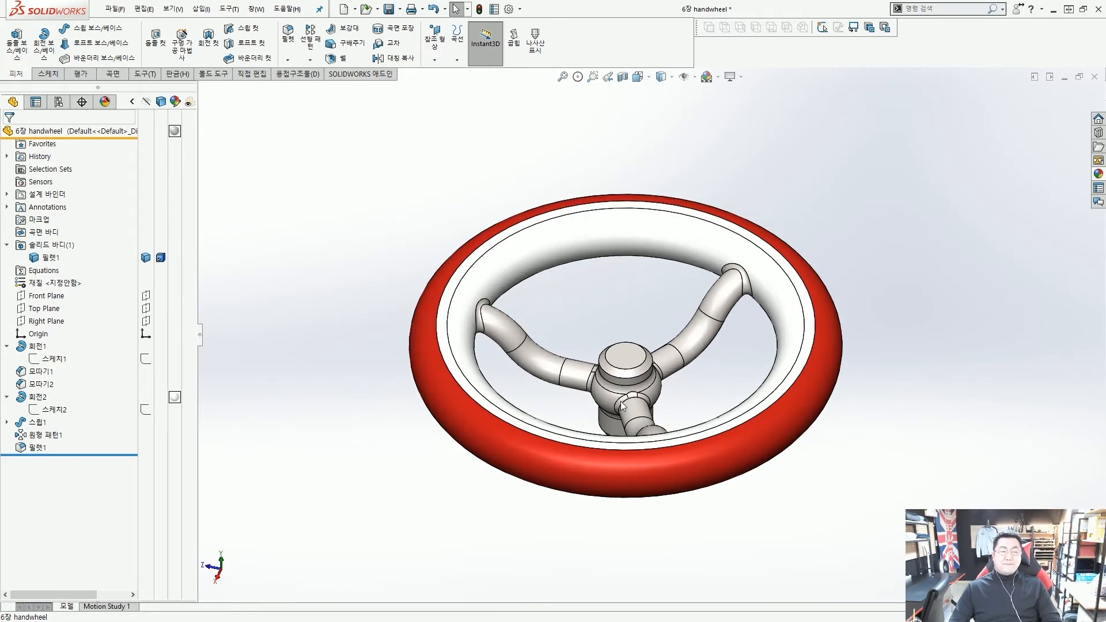
scroll(622, 406, "down", 2)
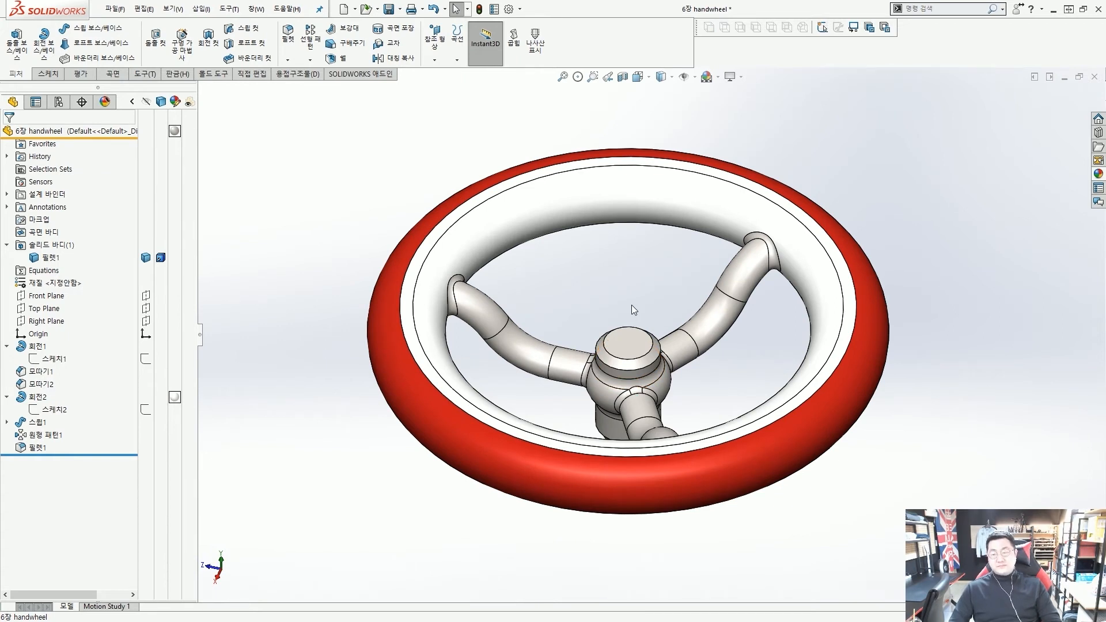
mouse_move(632, 305)
middle_mouse_down()
mouse_move(630, 291)
mouse_move(625, 313)
mouse_move(632, 302)
mouse_move(638, 311)
middle_mouse_up()
scroll(631, 297, "up", 3)
scroll(631, 306, "down", 3)
left_click(718, 77)
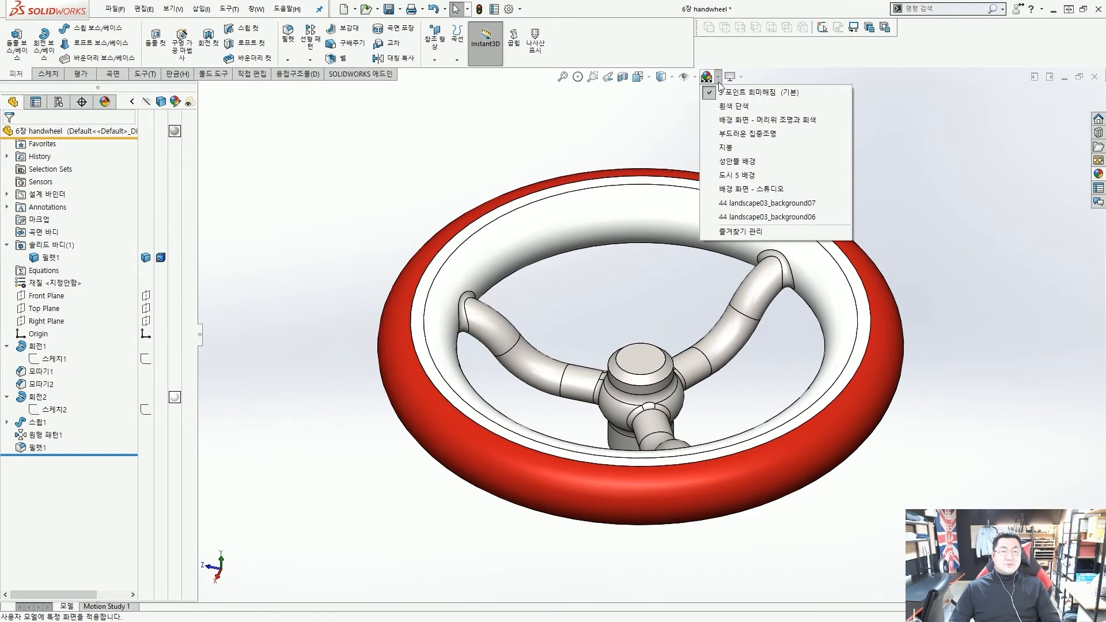
middle_click_drag(651, 259, 654, 267)
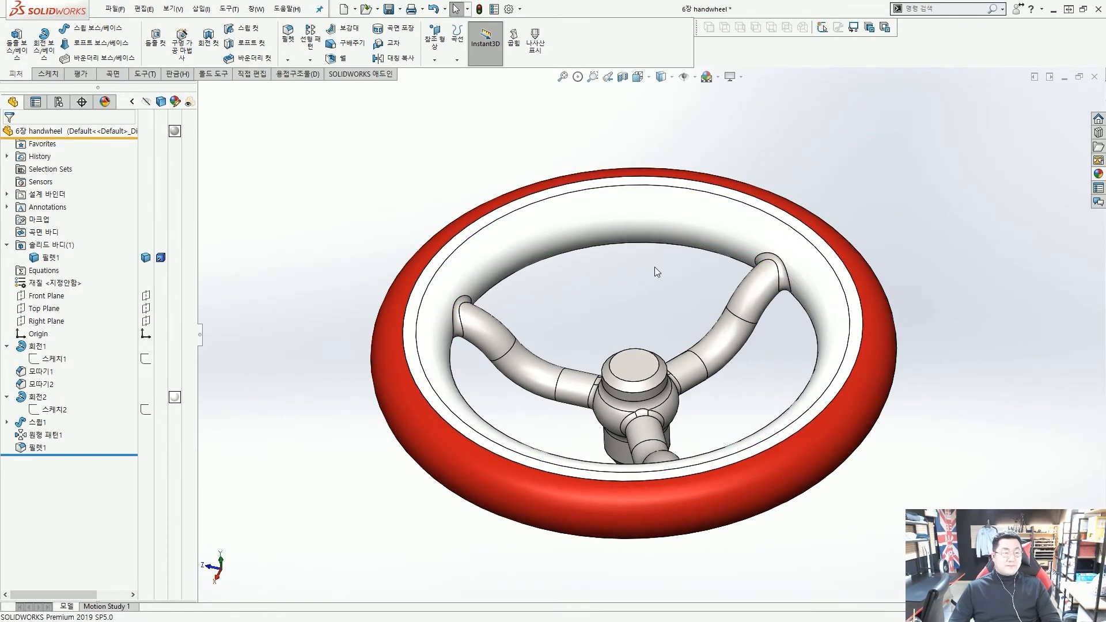
left_click(1099, 173)
Expand the Decals folder in the library to reveal the logo decals
scroll(1003, 202, "down", 5)
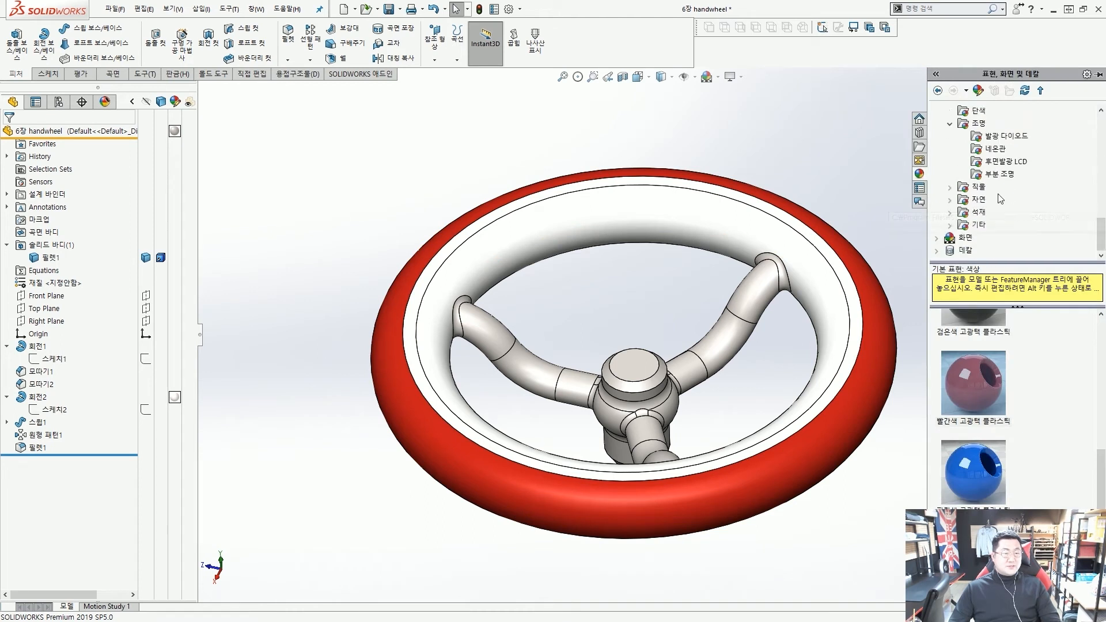
left_click(950, 256)
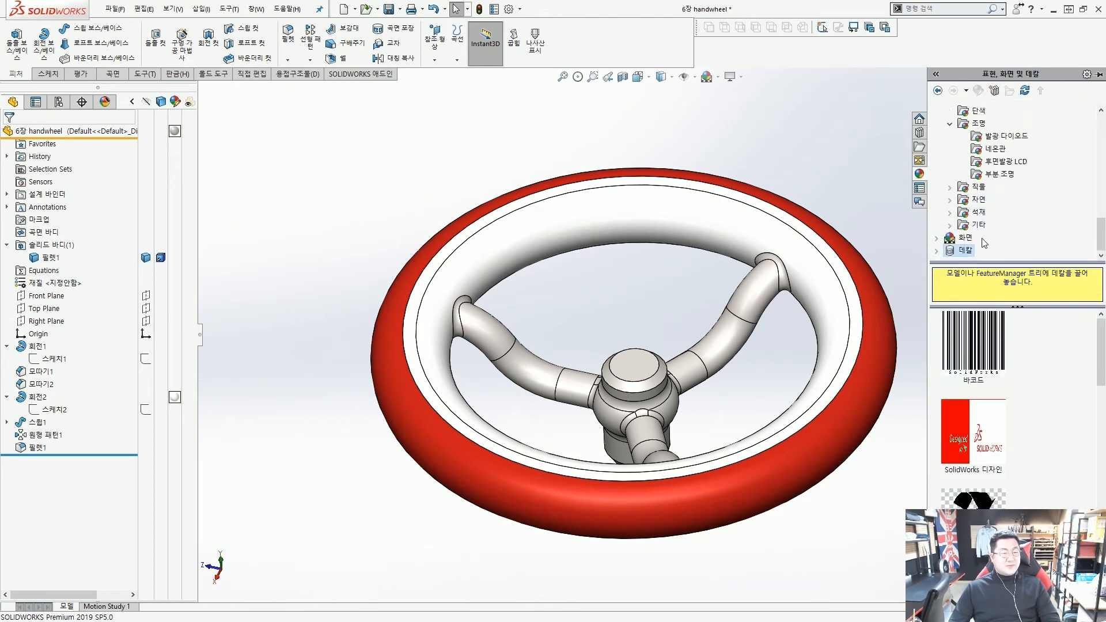
left_click(937, 250)
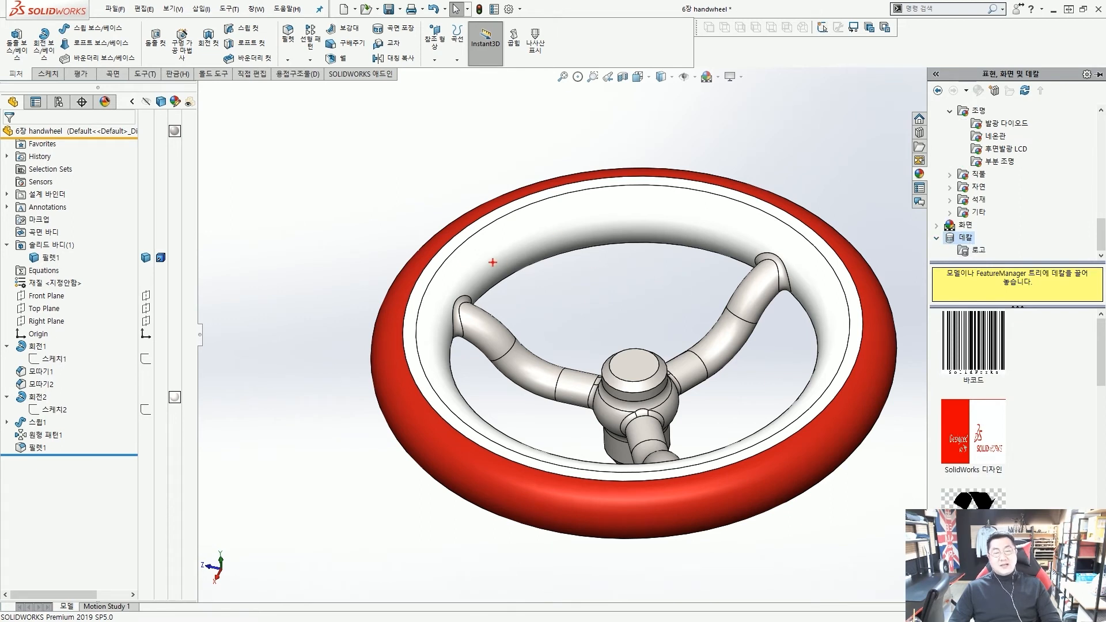
mouse_move(471, 251)
left_mouse_down()
mouse_move(602, 205)
mouse_move(726, 219)
left_mouse_up()
left_click_drag(714, 230, 731, 239)
left_click_drag(585, 228, 714, 230)
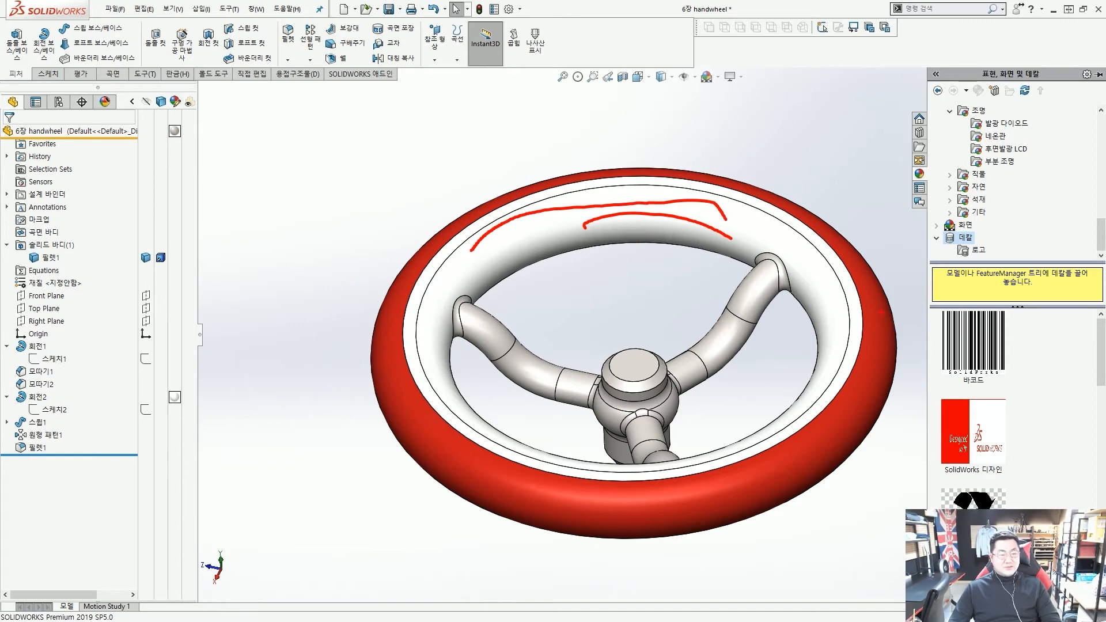
key("Escape")
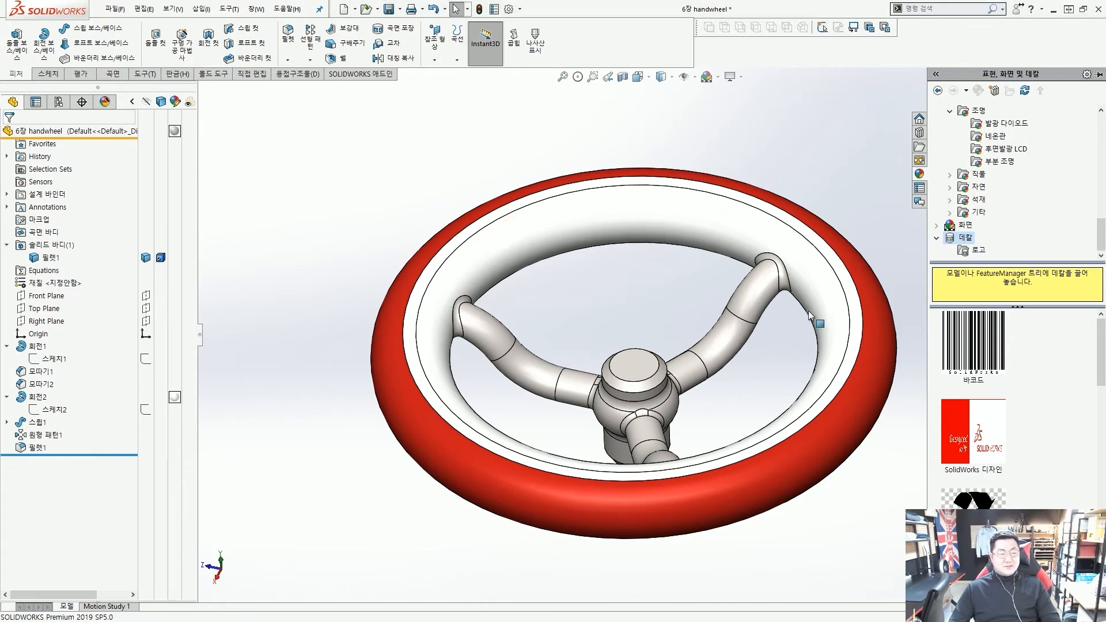
Select the SolidWorks 디자인 decal and drag it onto the rim's inner face
scroll(979, 374, "down", 5)
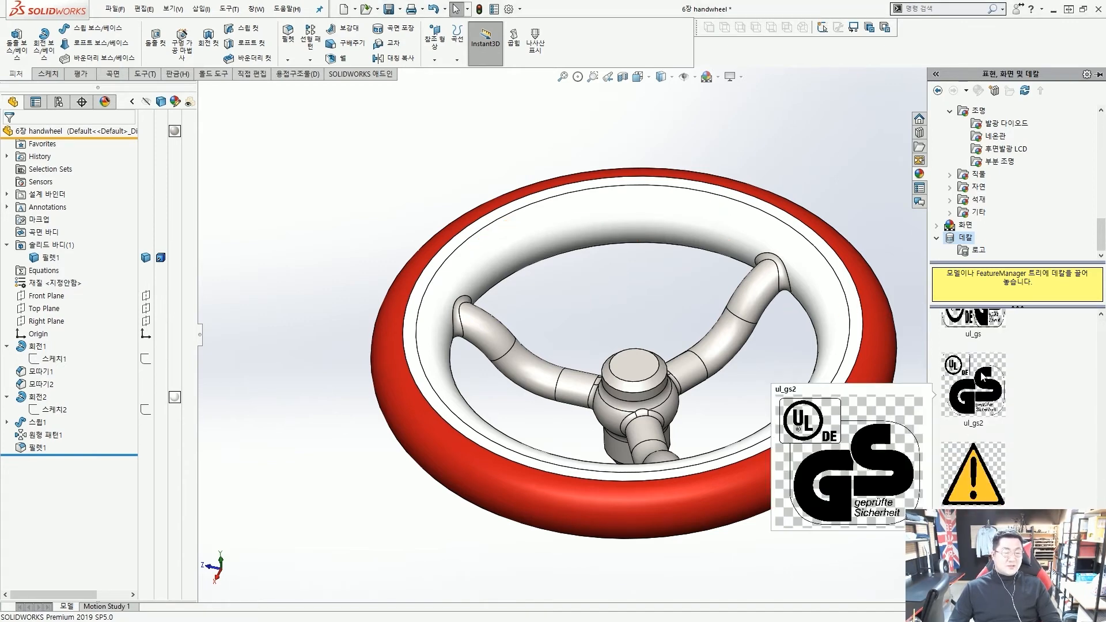
scroll(983, 376, "down", 5)
scroll(984, 375, "down", 5)
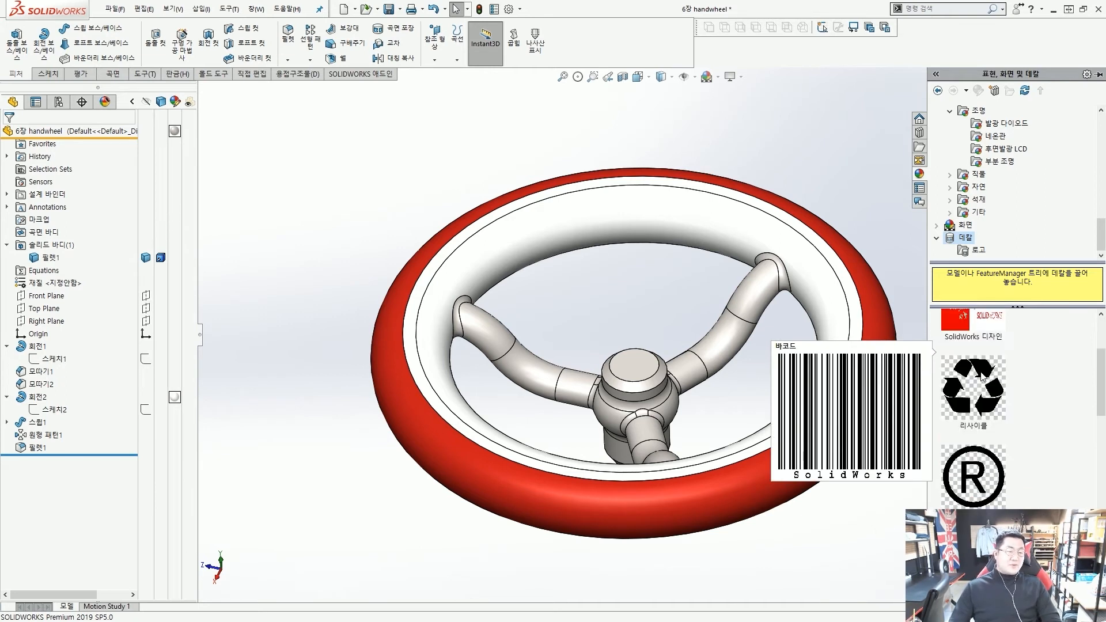
scroll(986, 383, "up", 5)
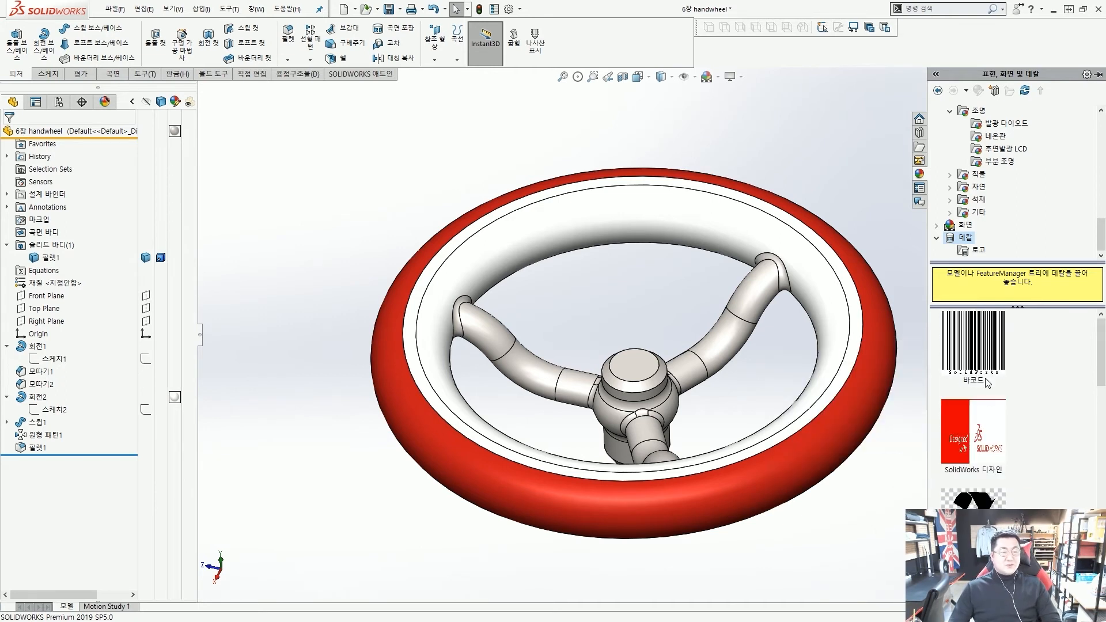
mouse_move(985, 382)
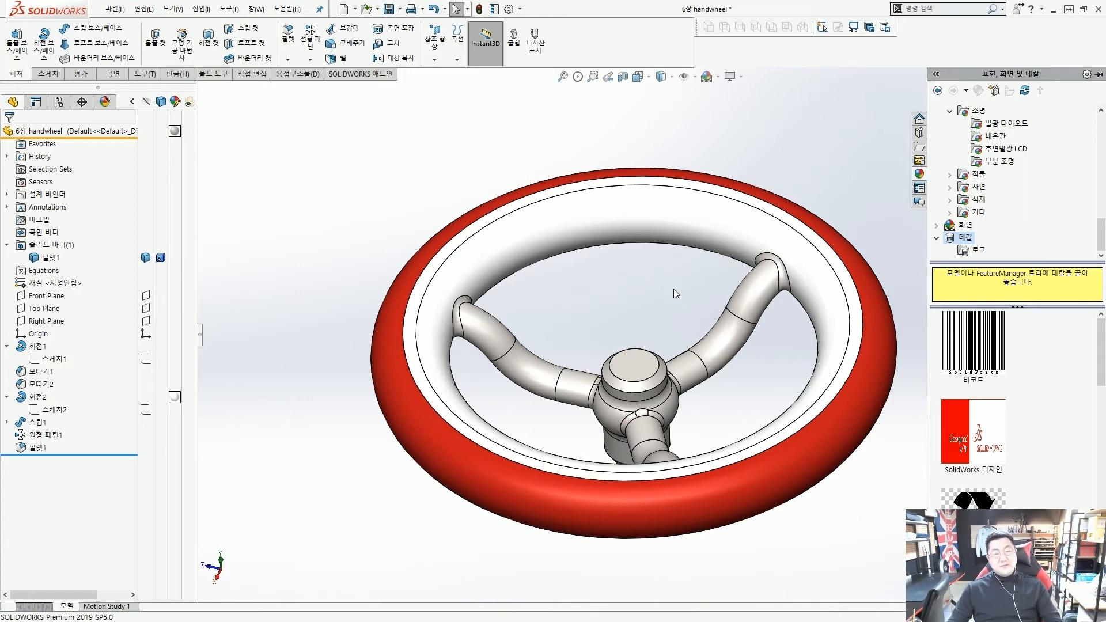
left_click(971, 424)
mouse_move(980, 427)
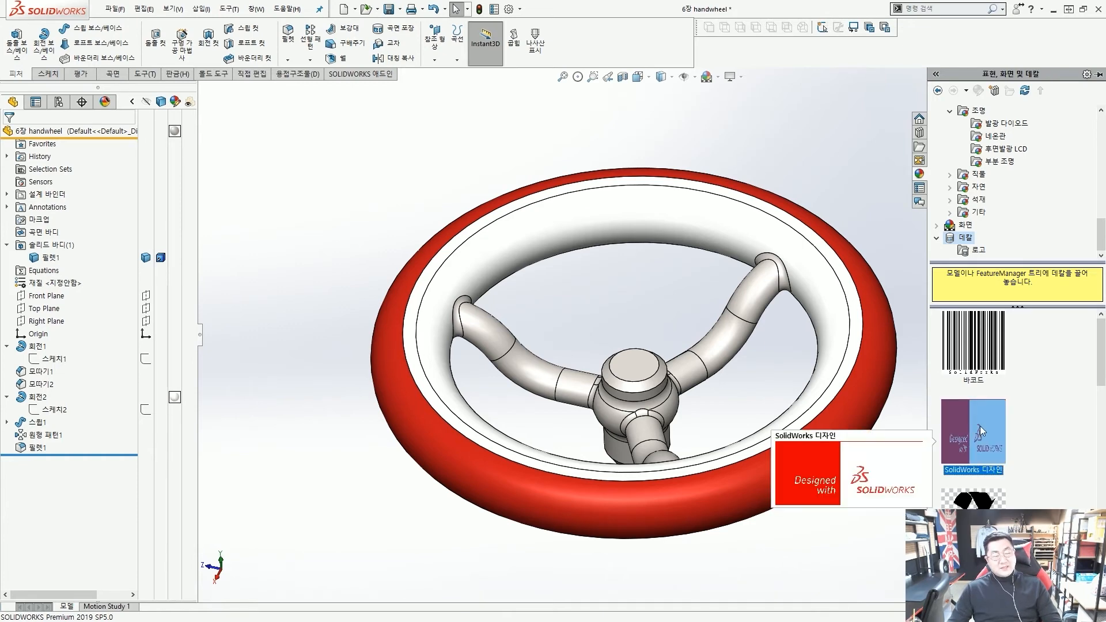
left_click_drag(980, 426, 652, 218)
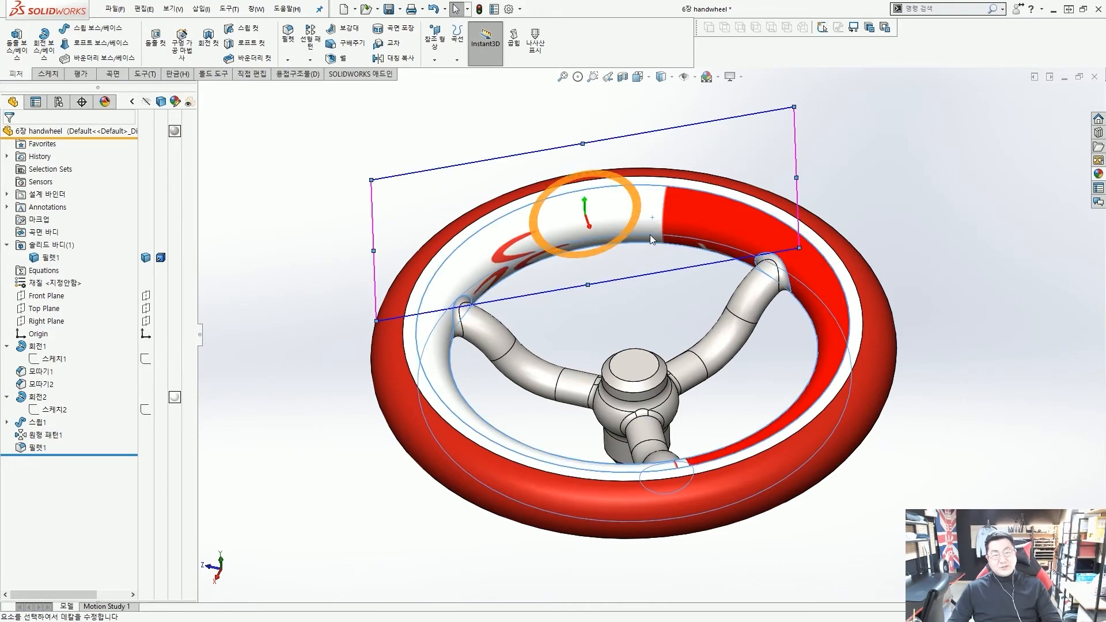
Rotate and slide the decal into position on the inner rim, then browse for a decal image
middle_click_drag(655, 328, 720, 279)
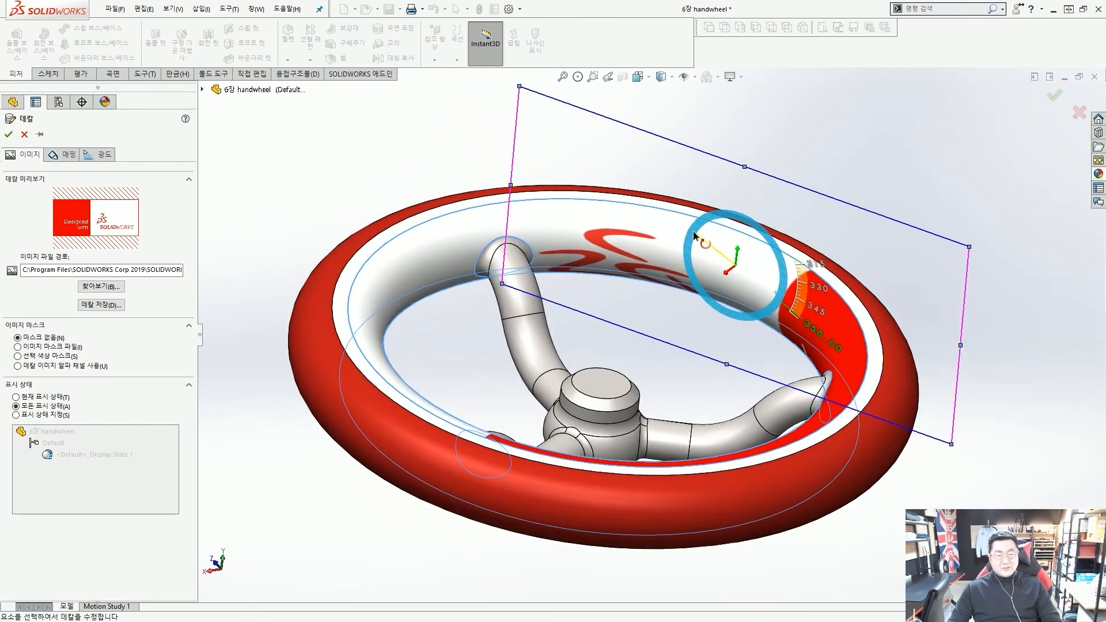
left_click_drag(694, 241, 695, 234)
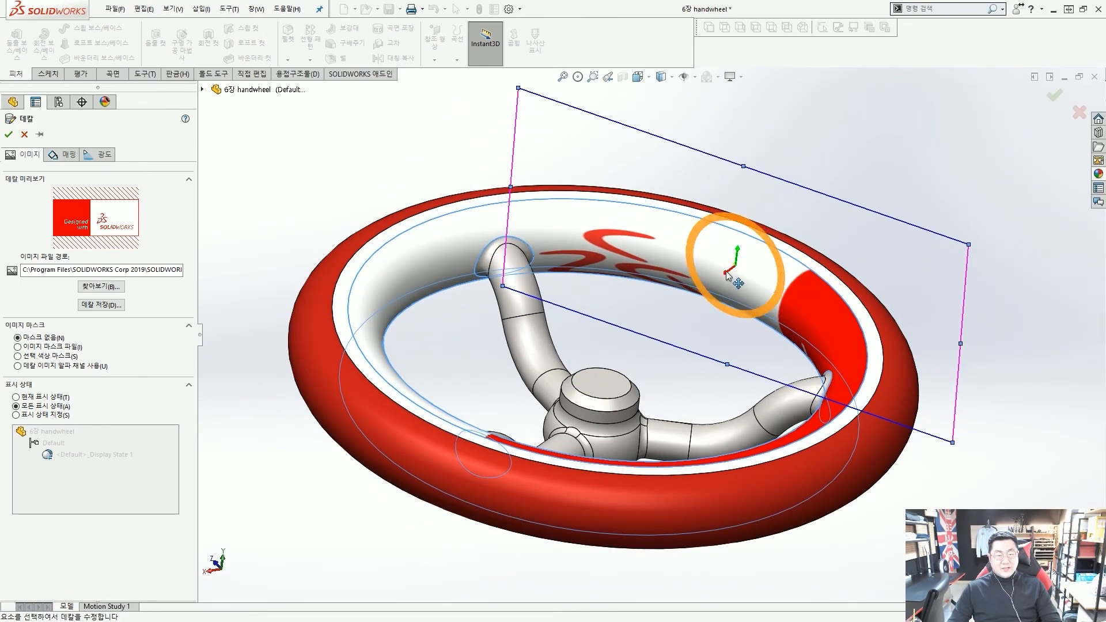
left_click_drag(726, 273, 742, 274)
left_click_drag(711, 239, 703, 339)
middle_click_drag(703, 339, 614, 229)
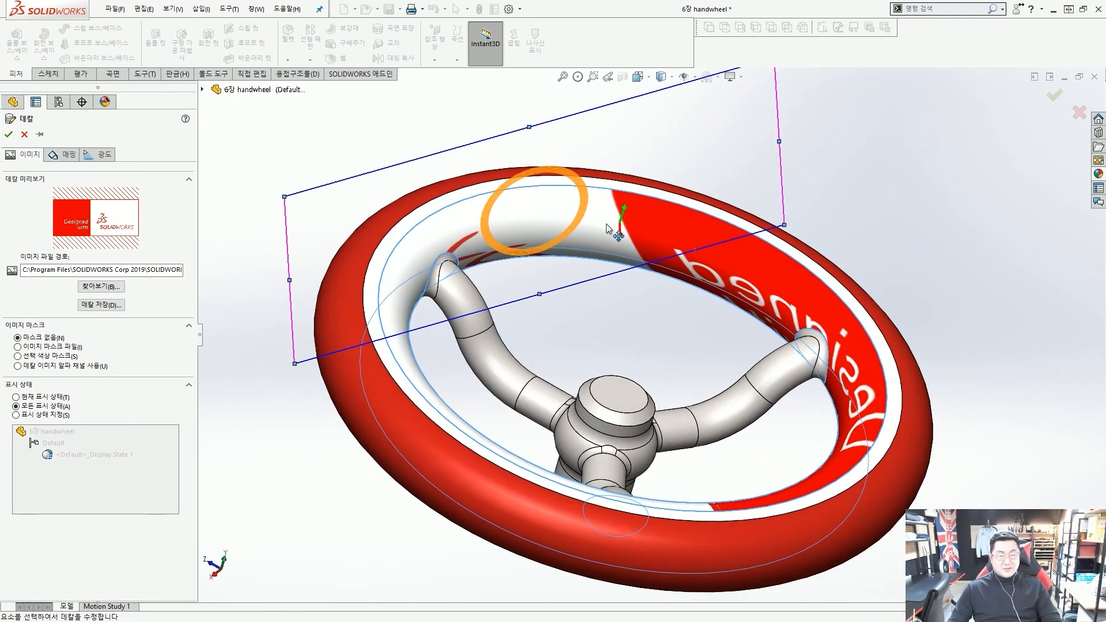
left_click_drag(587, 208, 599, 215)
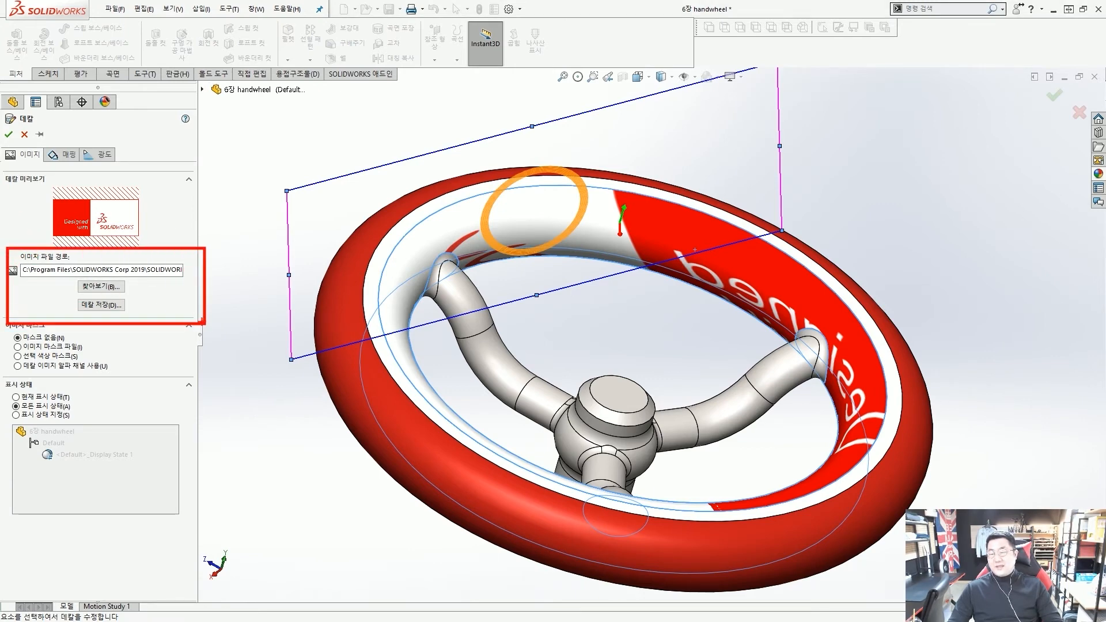
left_click(101, 286)
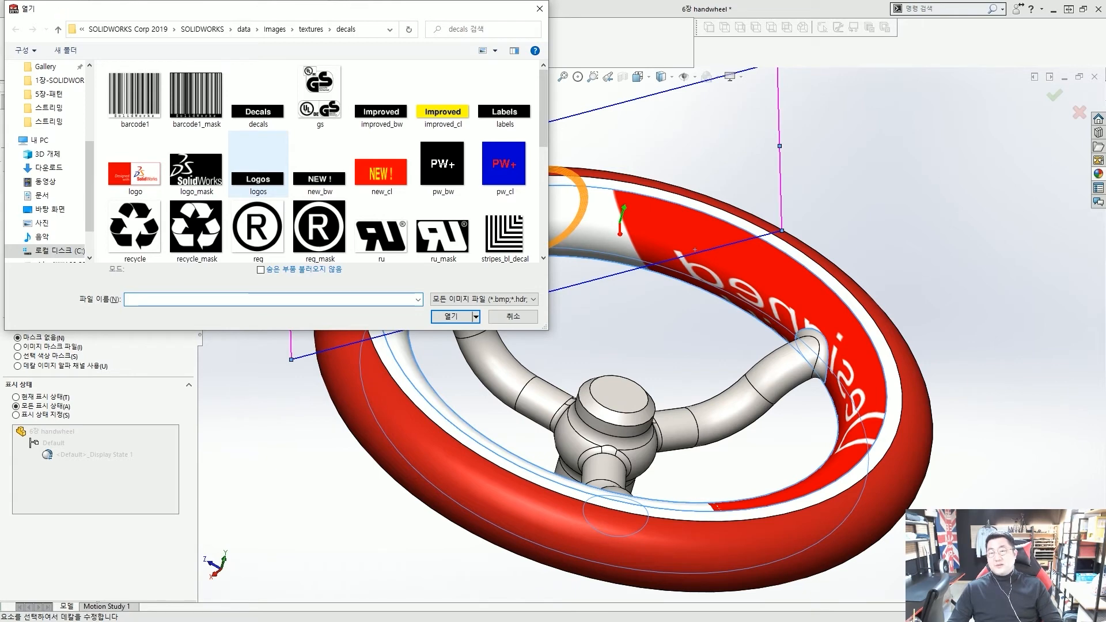
left_click_drag(60, 11, 387, 42)
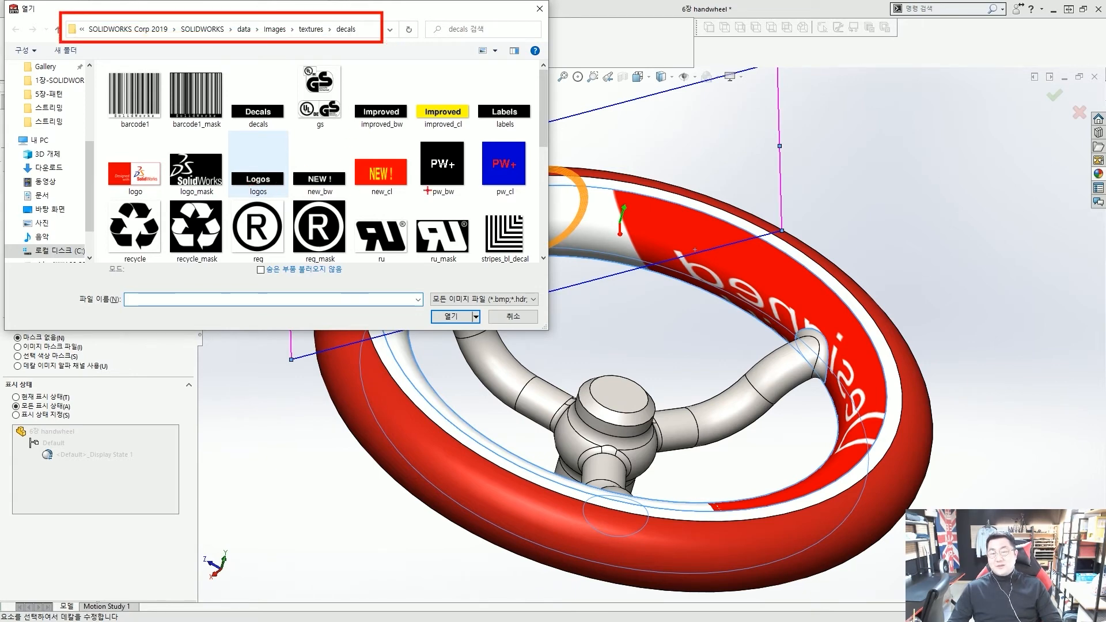
key("Escape")
left_click(490, 300)
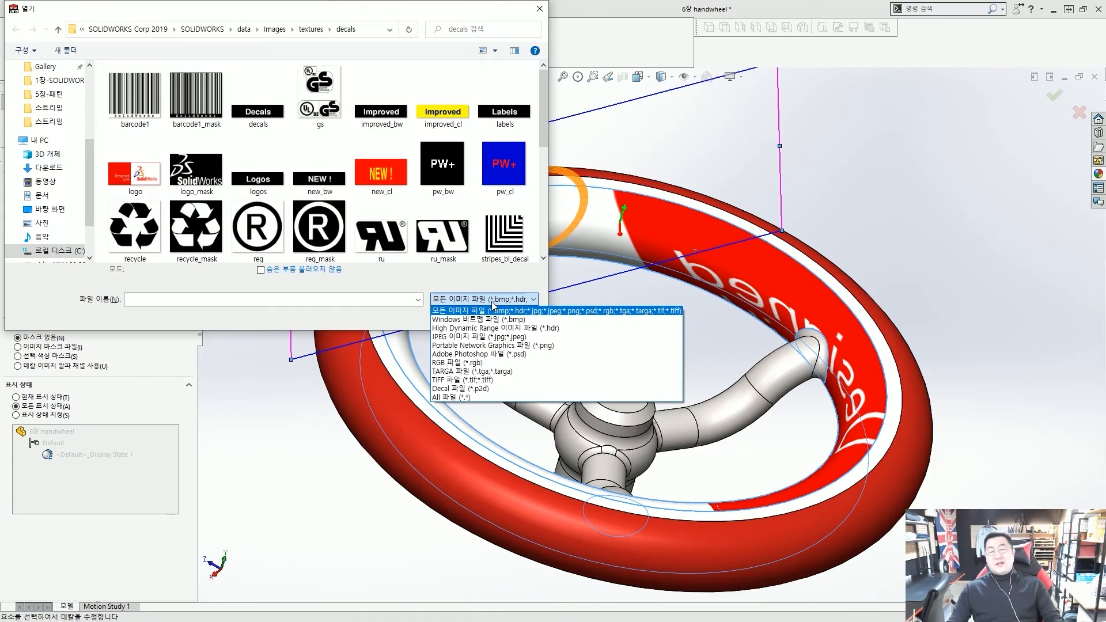
left_click(484, 291)
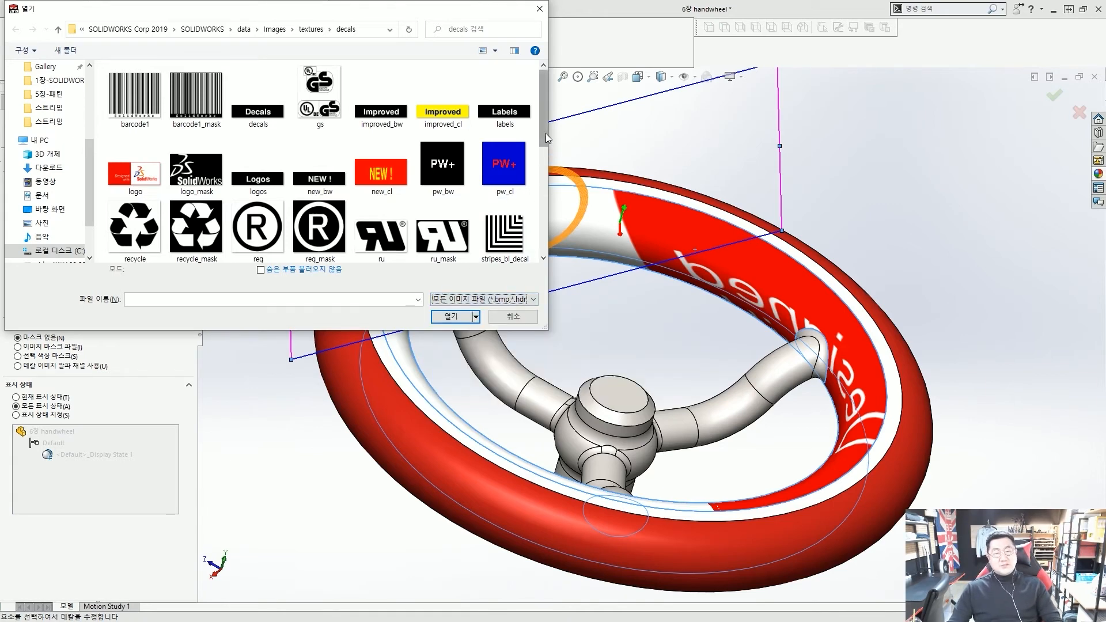
left_click_drag(544, 138, 544, 248)
scroll(525, 126, "up", 5)
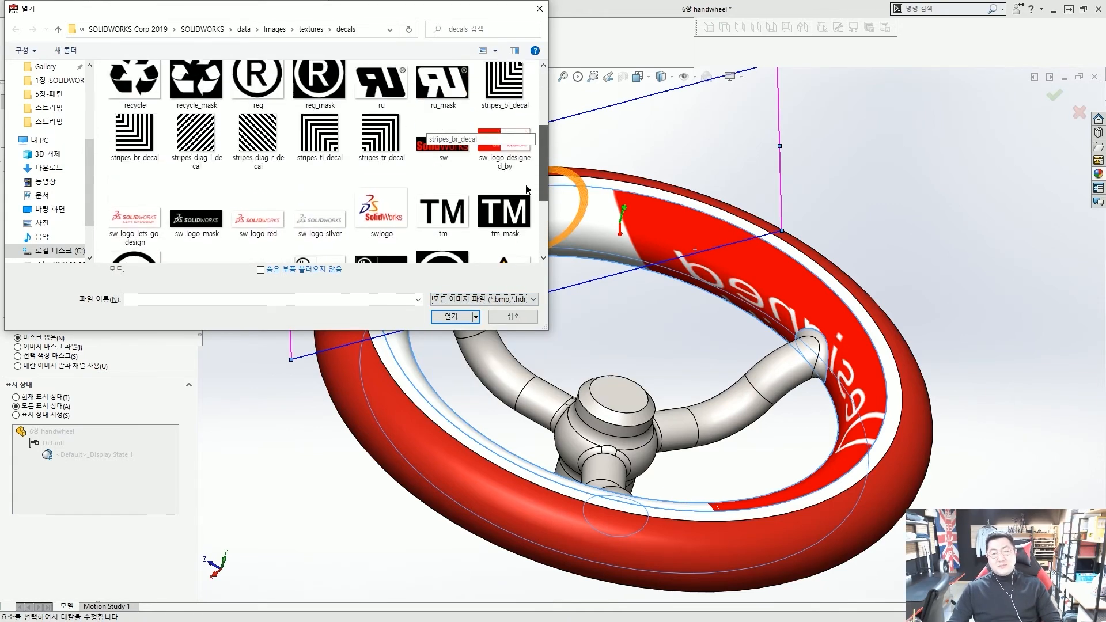
scroll(526, 183, "down", 2)
scroll(527, 213, "down", 3)
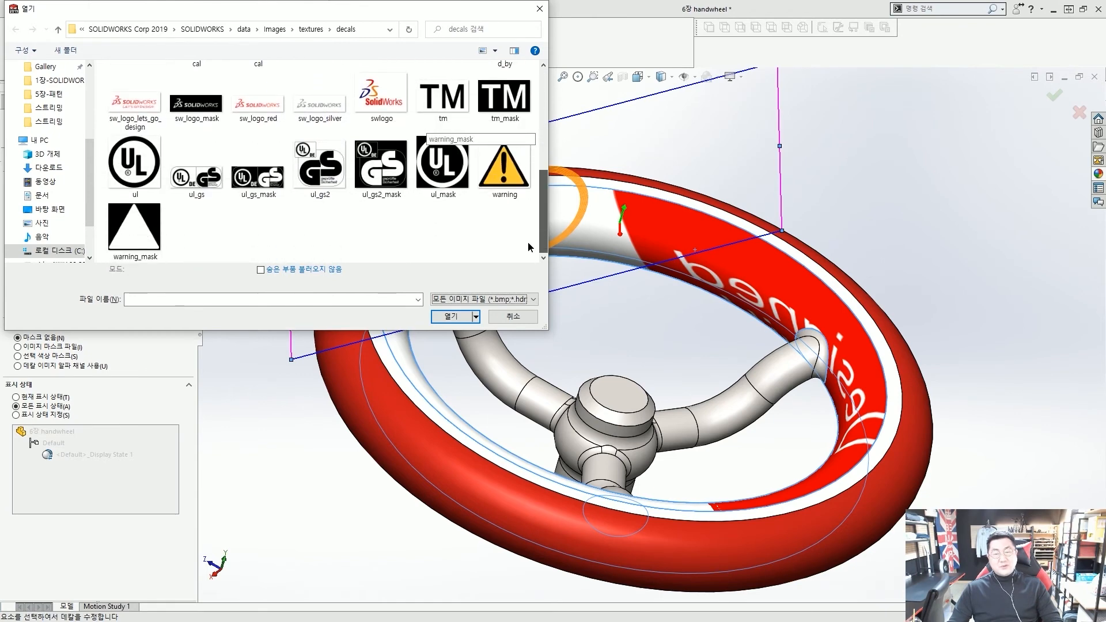
scroll(533, 196, "up", 6)
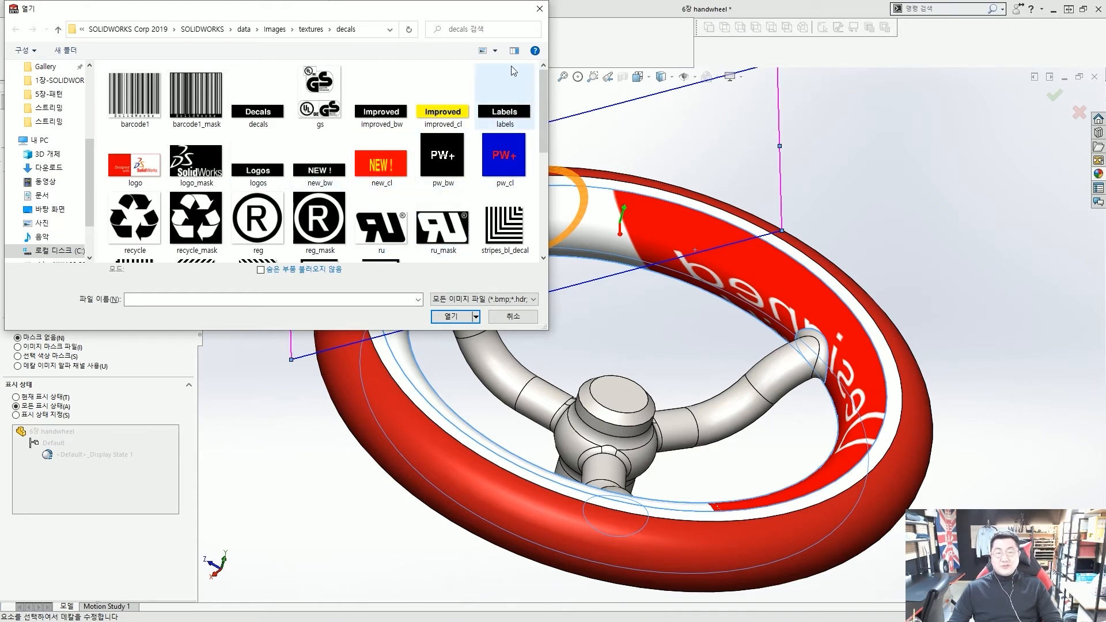
left_click(539, 9)
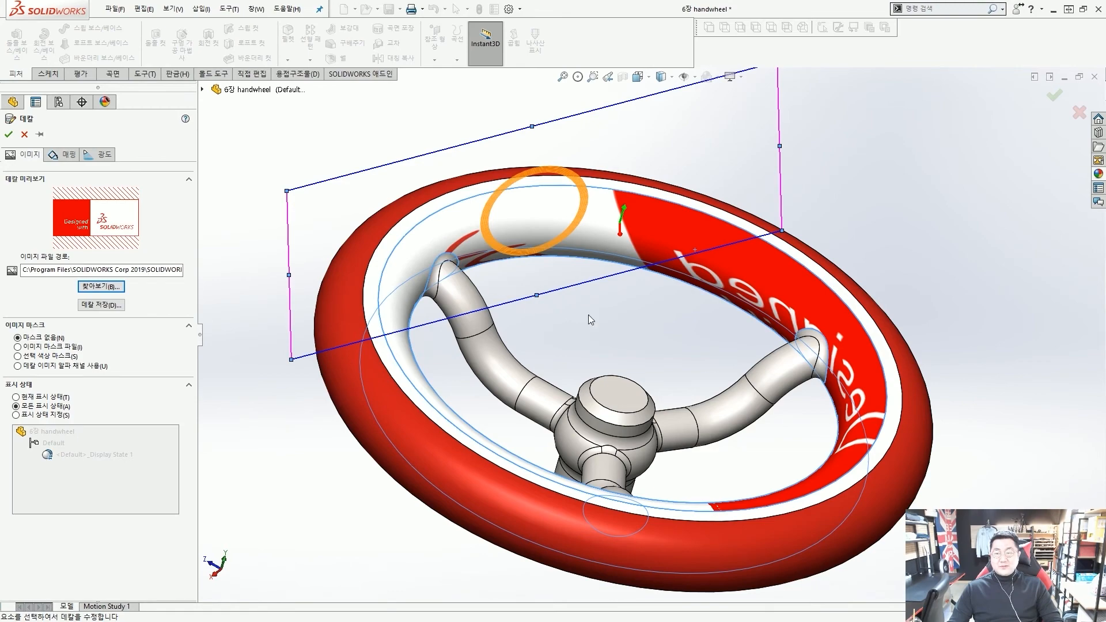
Accept the Designed with SOLIDWORKS decal on the inner rim and open the Options dropdown
middle_click_drag(591, 319, 422, 153)
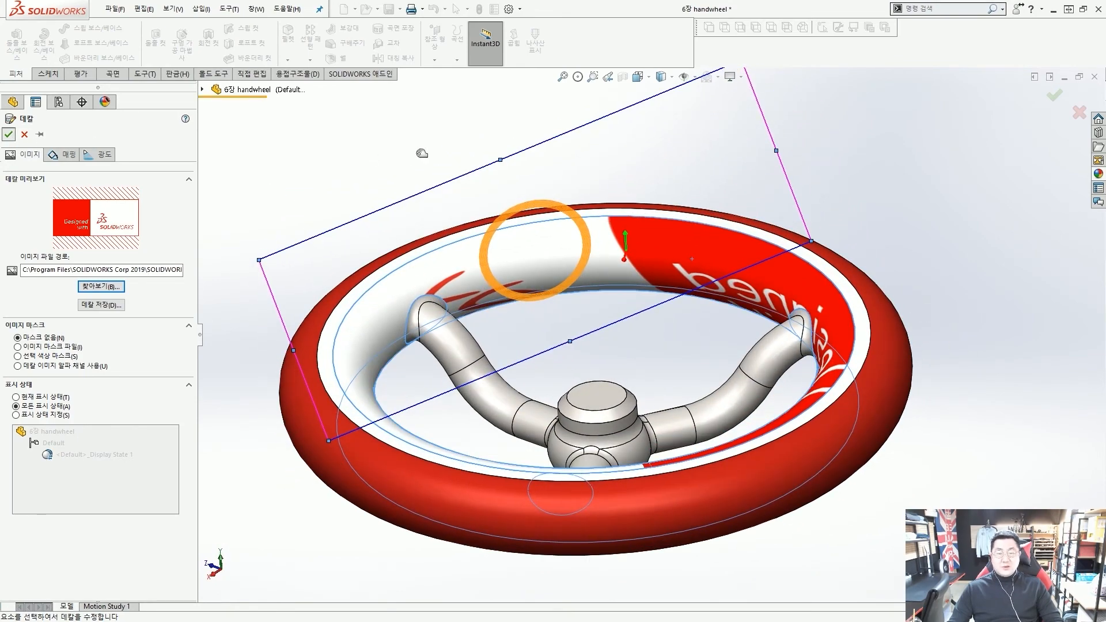
key("Return")
middle_click_drag(568, 268, 692, 365)
scroll(693, 363, "up", 3)
scroll(677, 363, "down", 3)
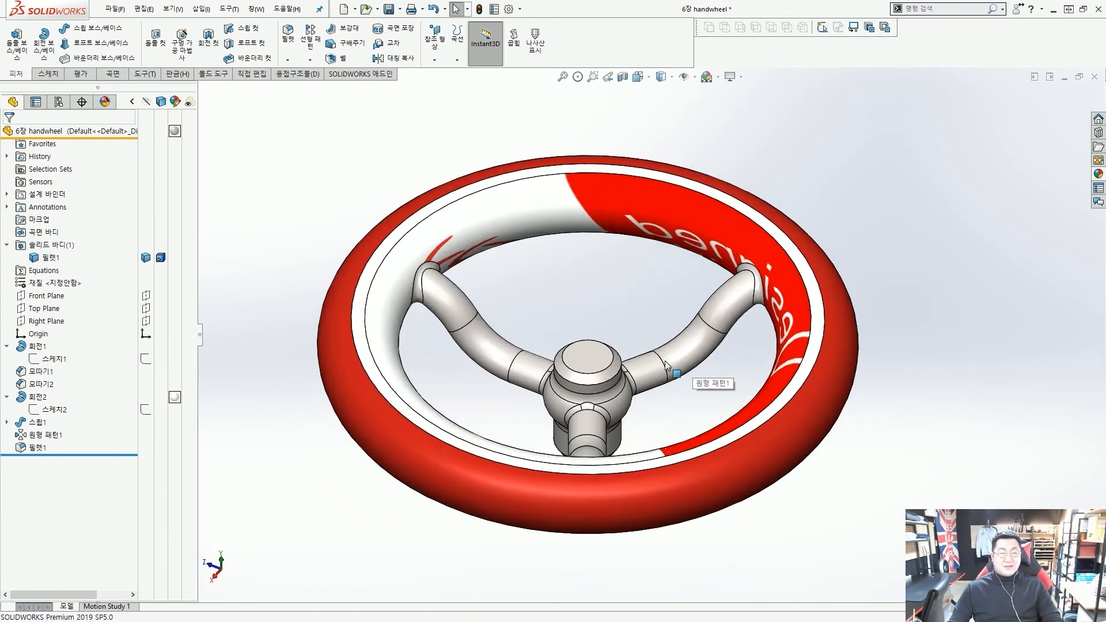
left_click(520, 9)
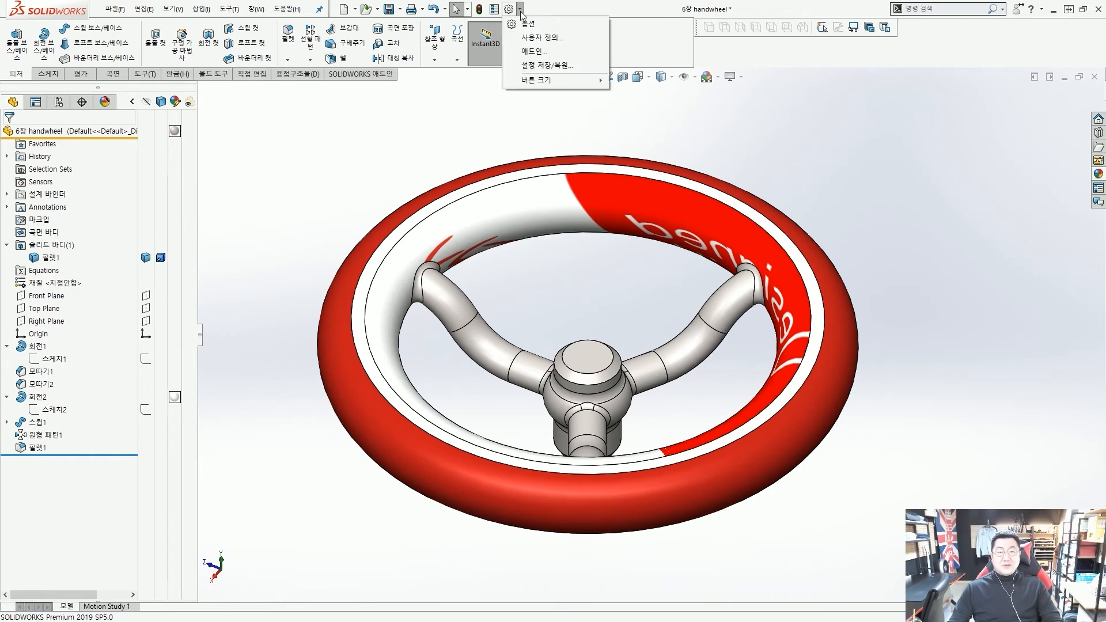
Tick PhotoView 360 in the Add-Ins list and confirm with OK
left_click(536, 53)
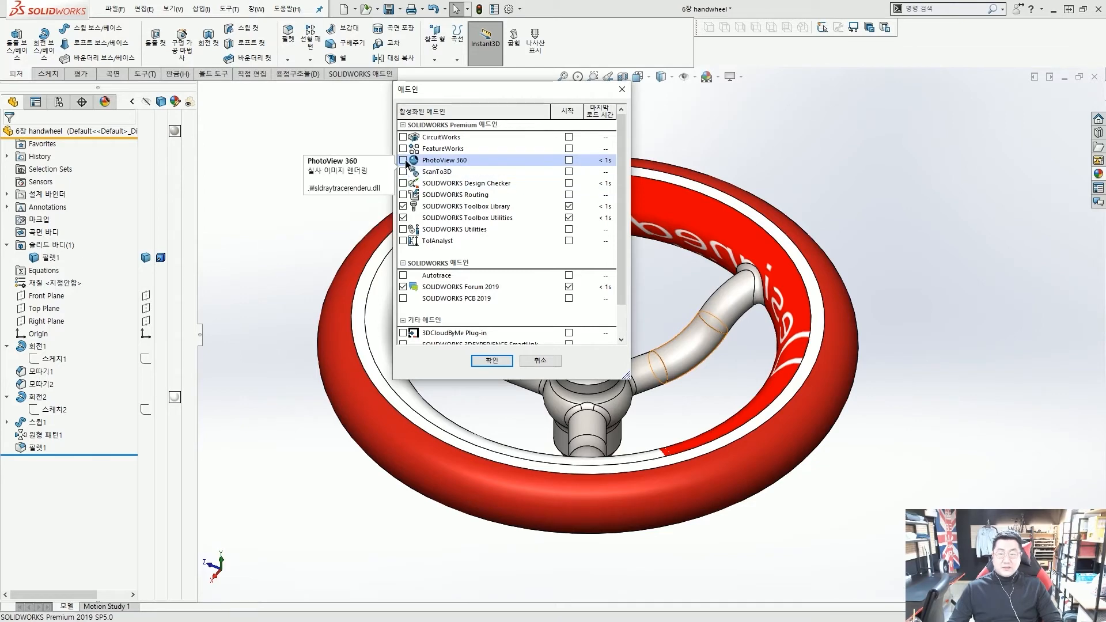
left_click(367, 157)
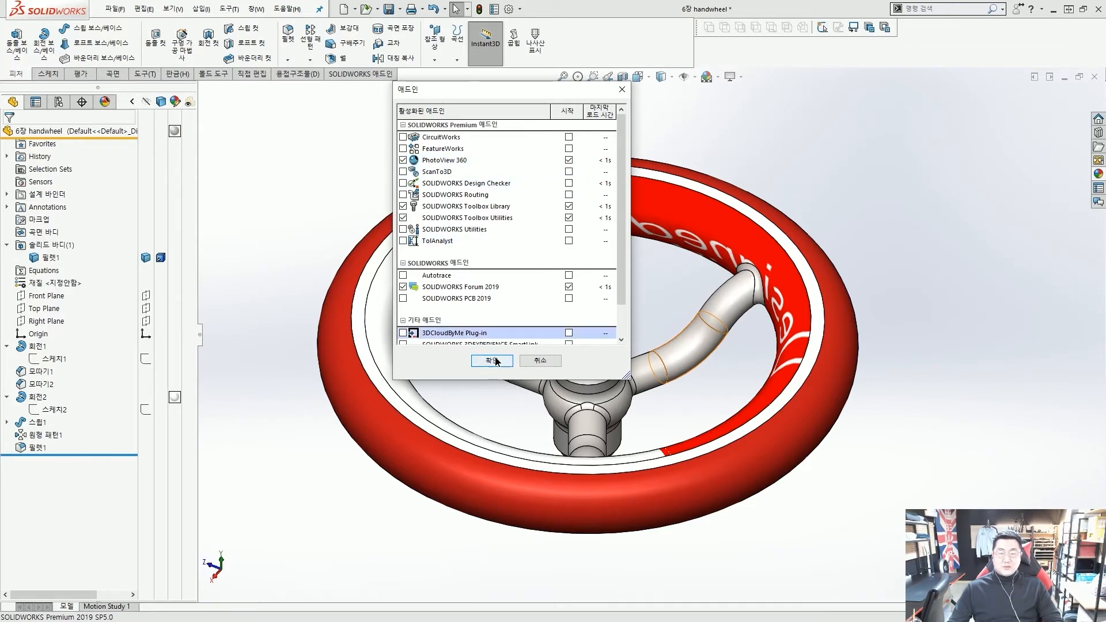
left_click(491, 361)
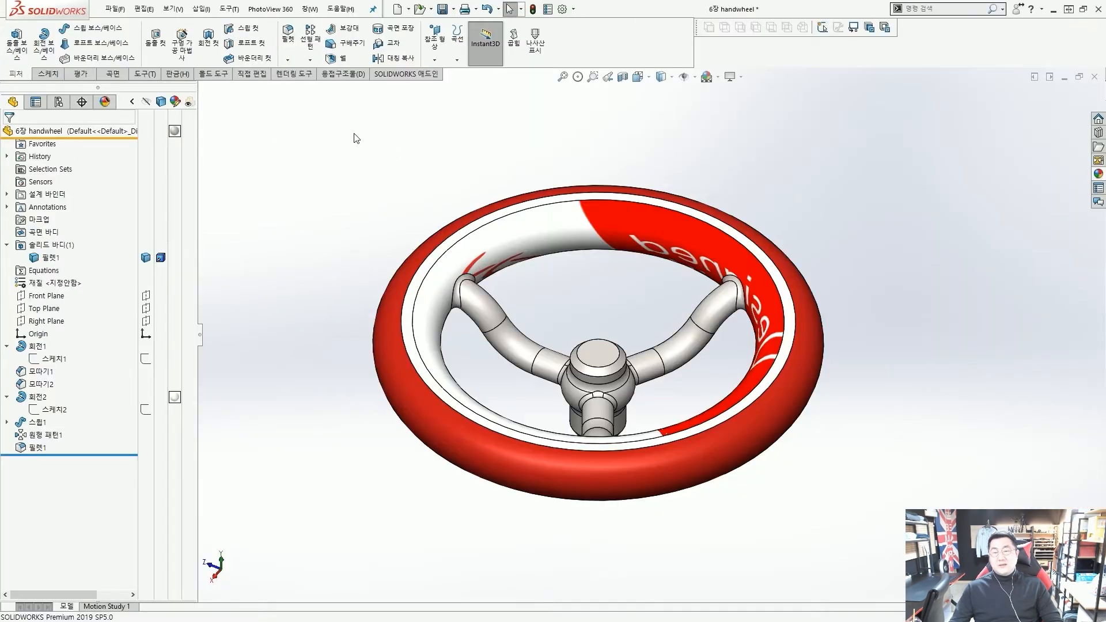
Open the PhotoView 360 render options and set the output image size to 1920 × 929
left_click(294, 75)
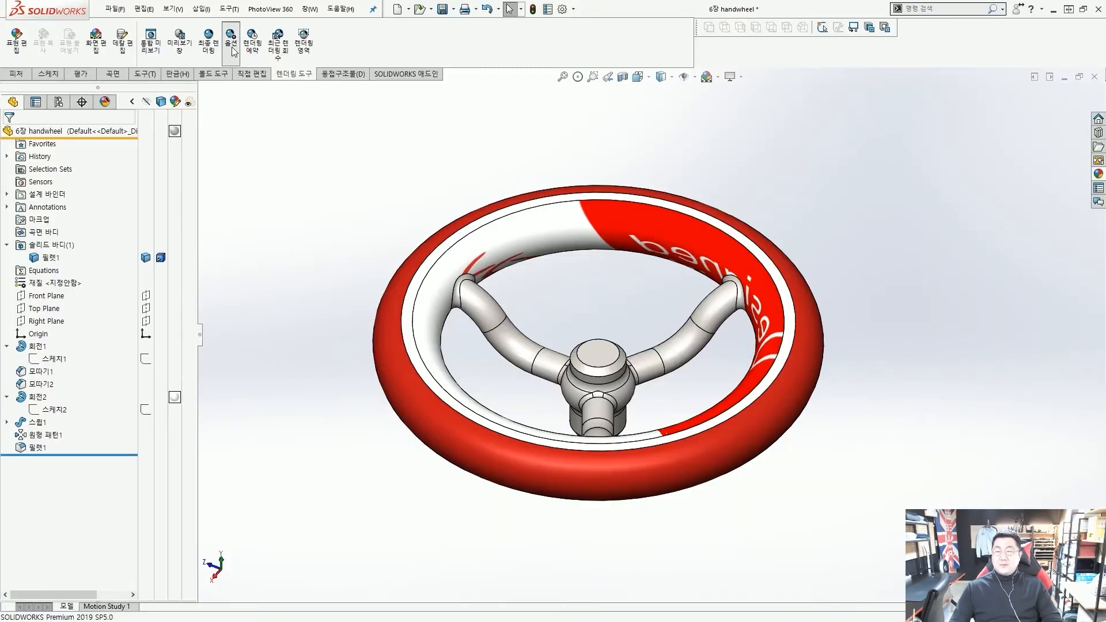
left_click(231, 41)
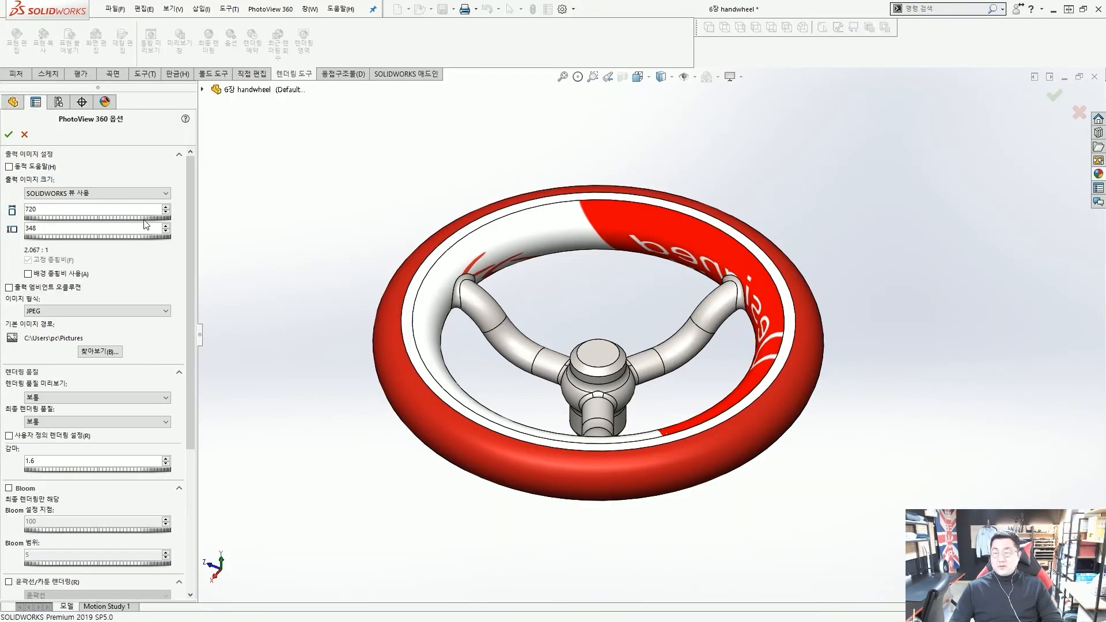
left_click(164, 193)
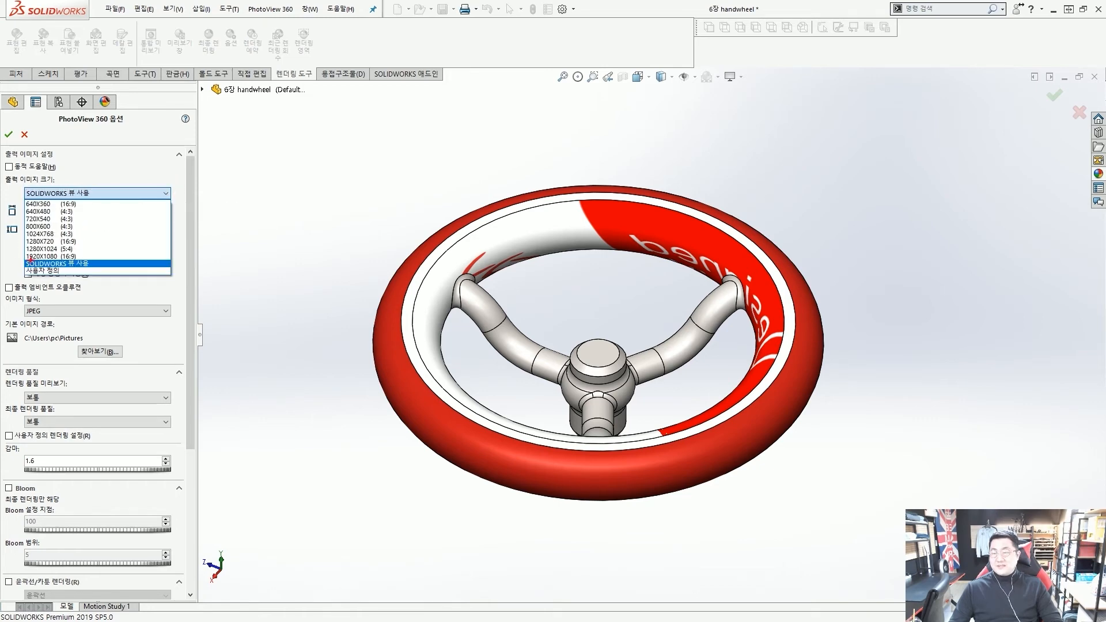
scroll(18, 257, "up", 4)
left_click_drag(21, 245, 158, 263)
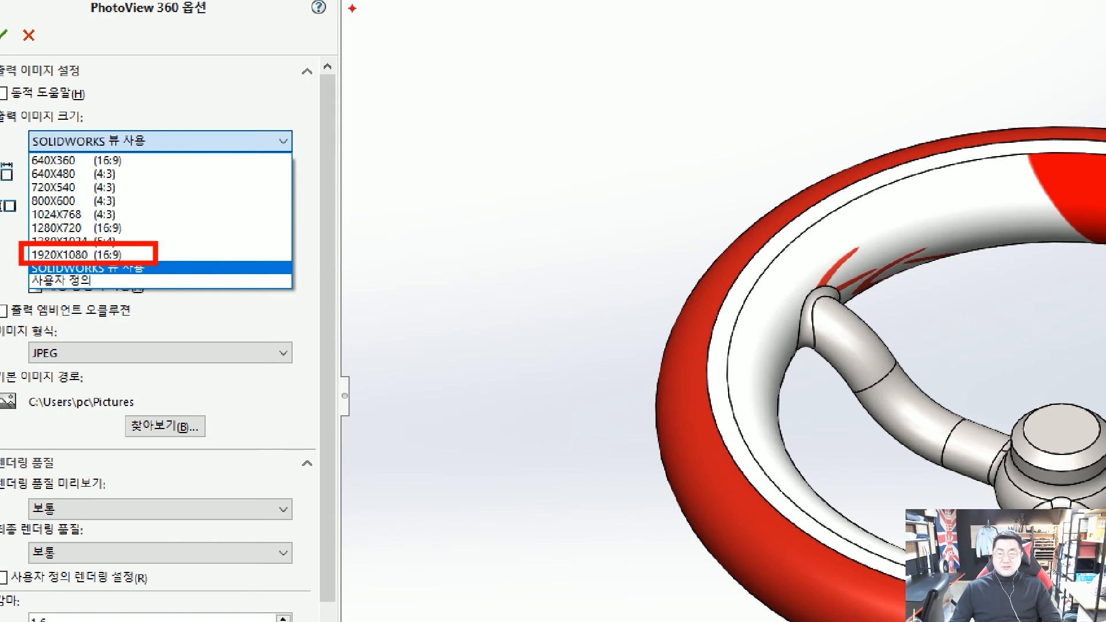
mouse_move(349, 2)
left_mouse_down()
mouse_move(918, 479)
mouse_move(1050, 557)
left_mouse_up()
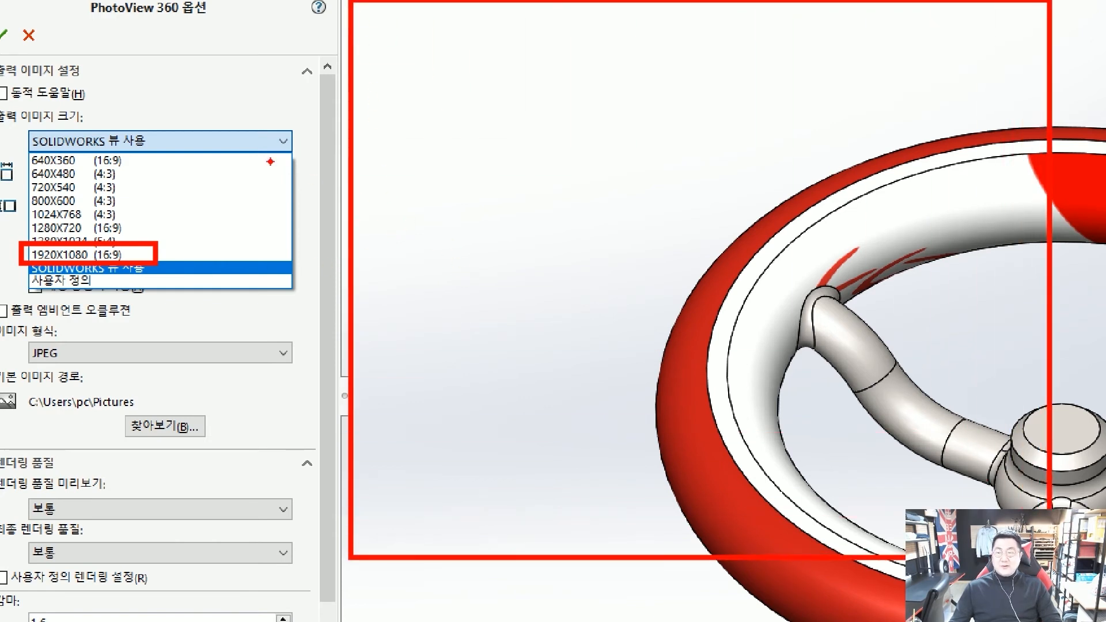
key("Escape")
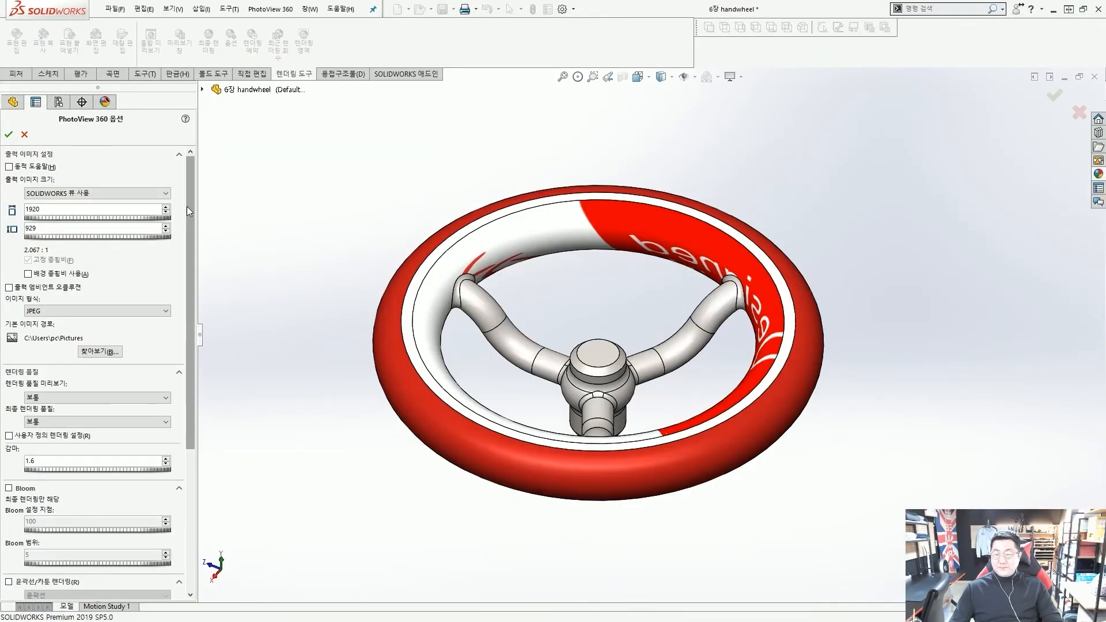
Keep JPEG as the output image format
left_click(139, 311)
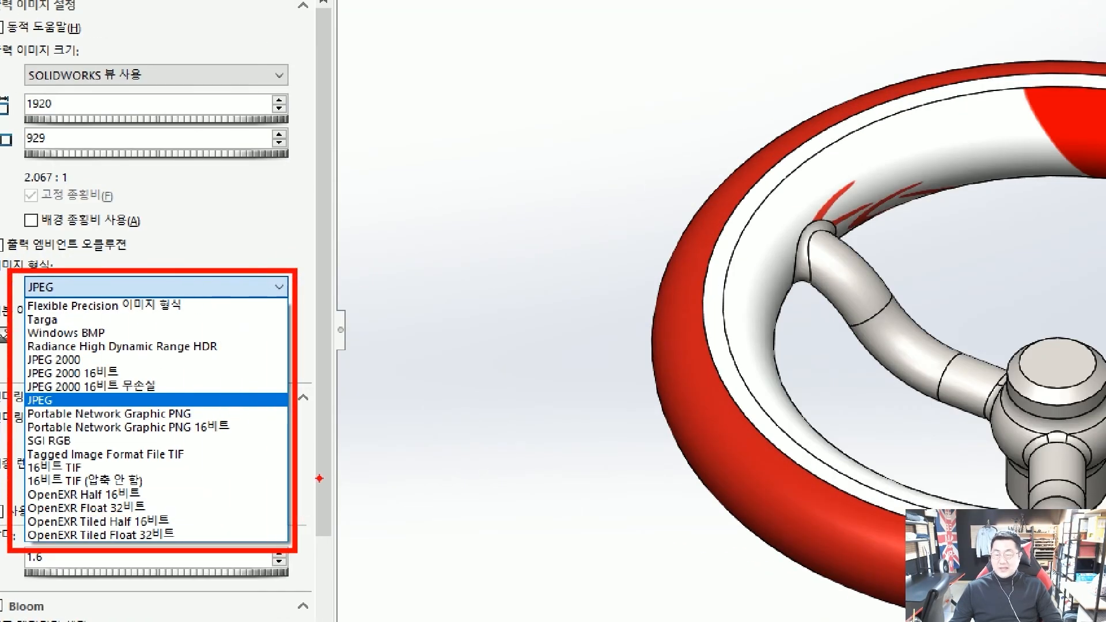
left_click_drag(342, 368, 279, 380)
left_click_drag(316, 337, 279, 349)
left_click_drag(322, 303, 281, 314)
key("Escape")
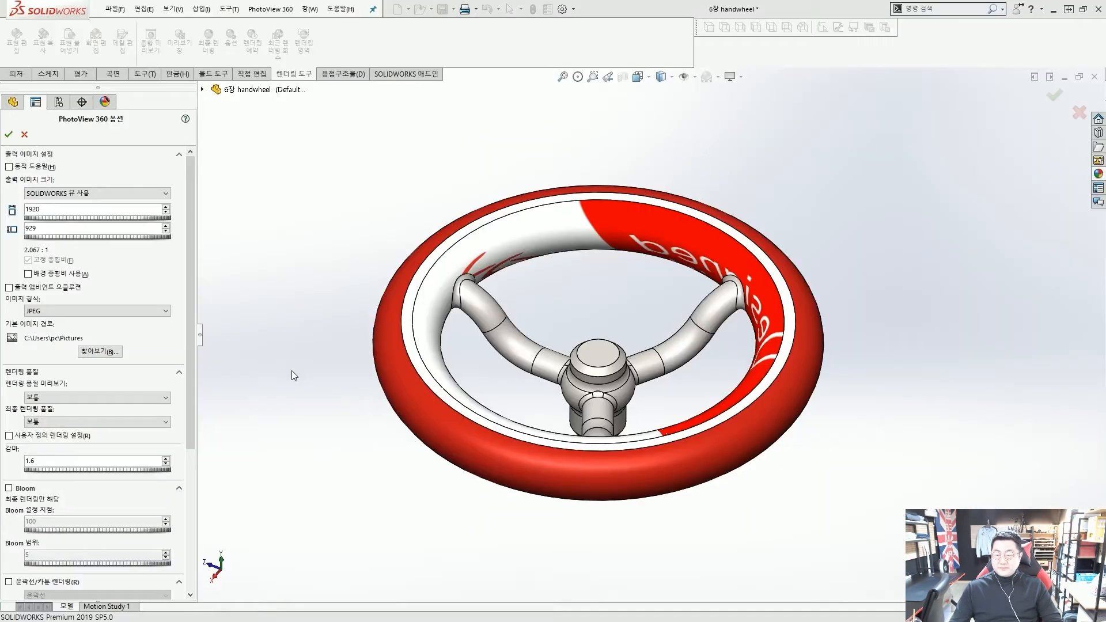
left_click_drag(195, 288, 199, 362)
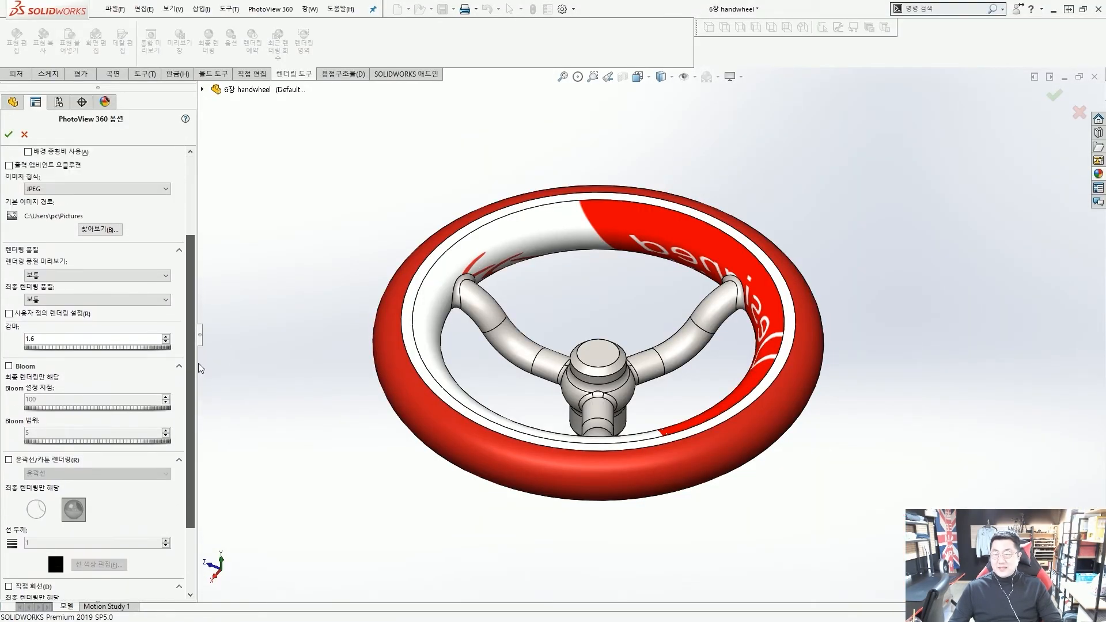
Set final render quality to Maximum (최대), leaving preview quality at normal and gamma 1.6
left_click(77, 300)
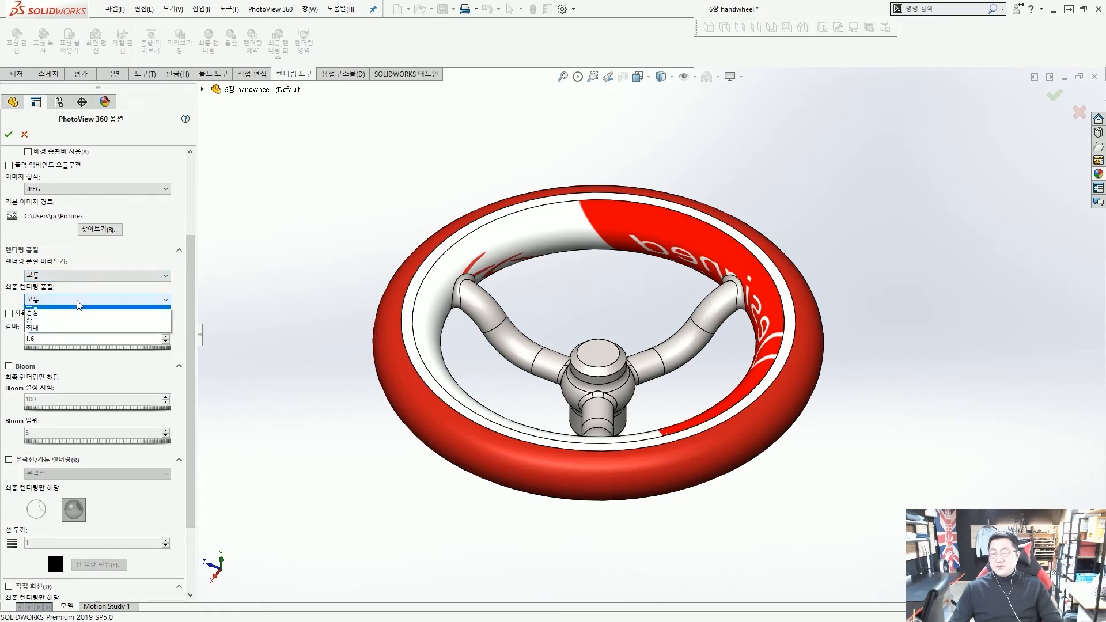
left_click(68, 333)
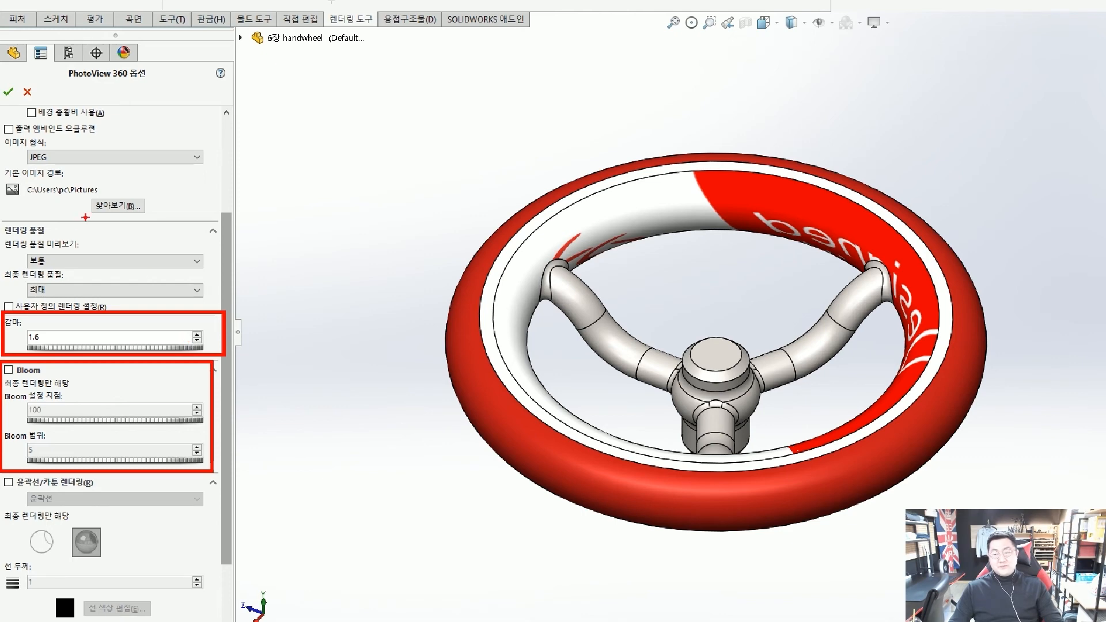
left_click_drag(63, 278, 58, 300)
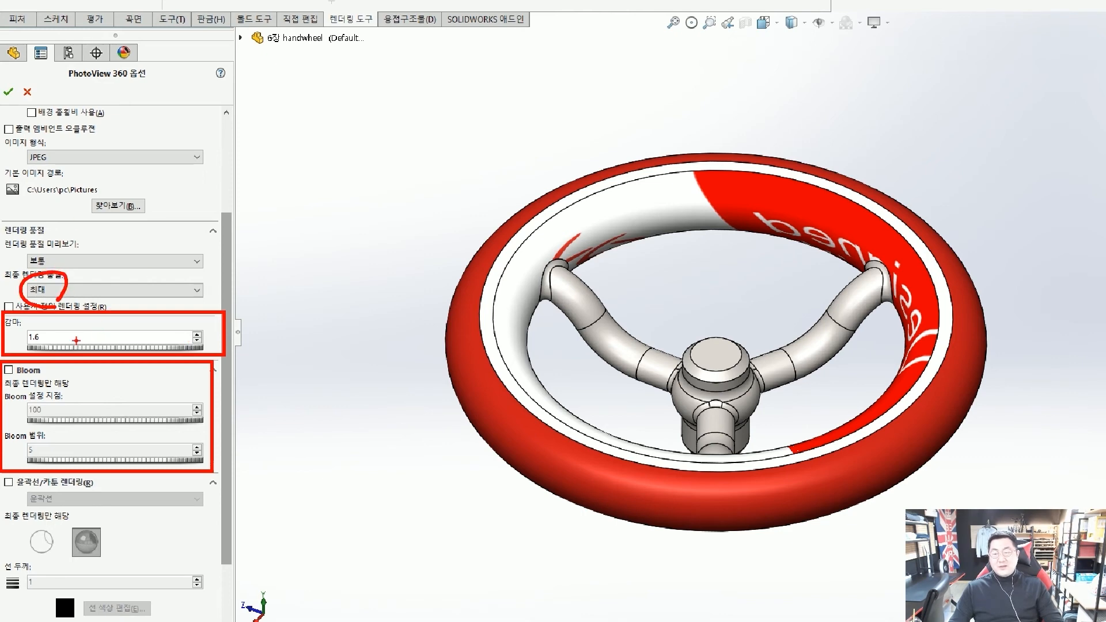
key("Escape")
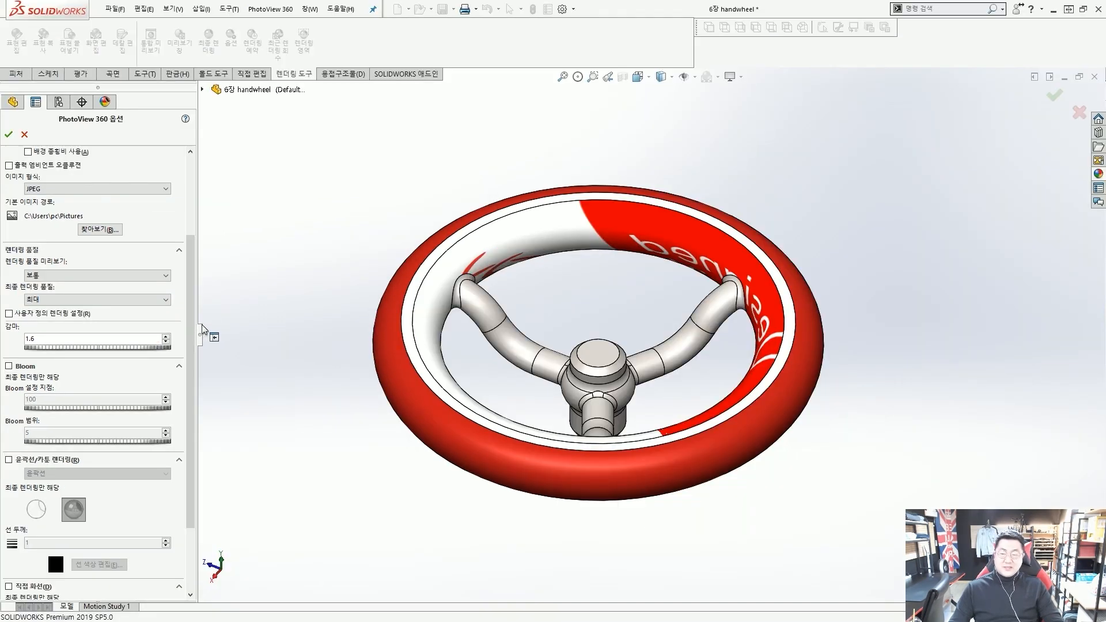
left_click_drag(190, 301, 191, 386)
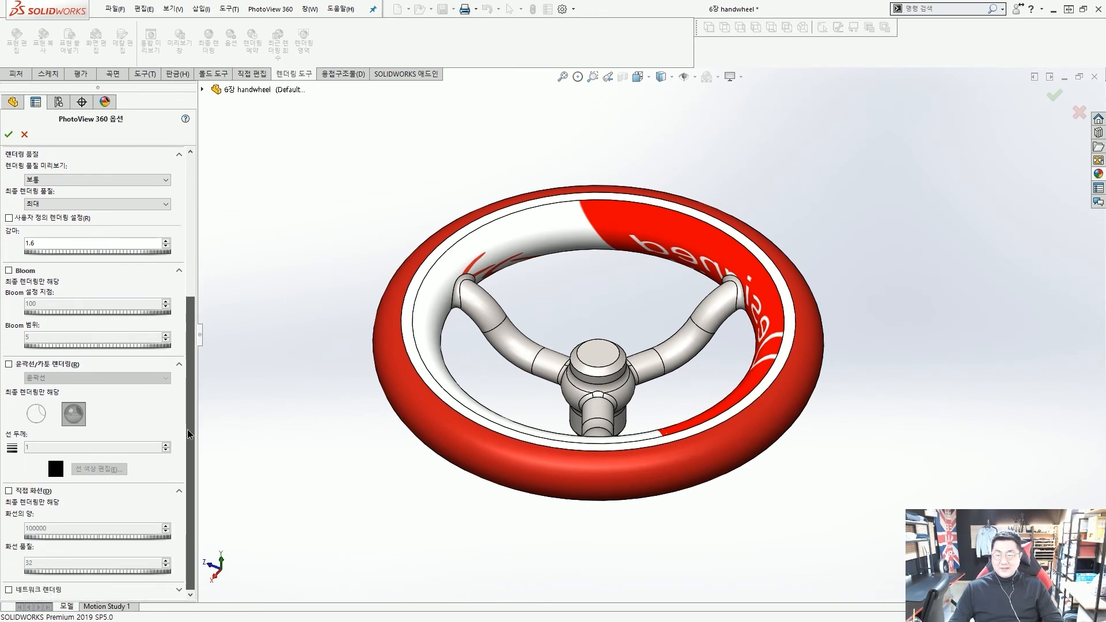
Mark up the quality settings with on-screen pen strokes, then clear them
scroll(188, 430, "up", 5)
key("ctrl+2")
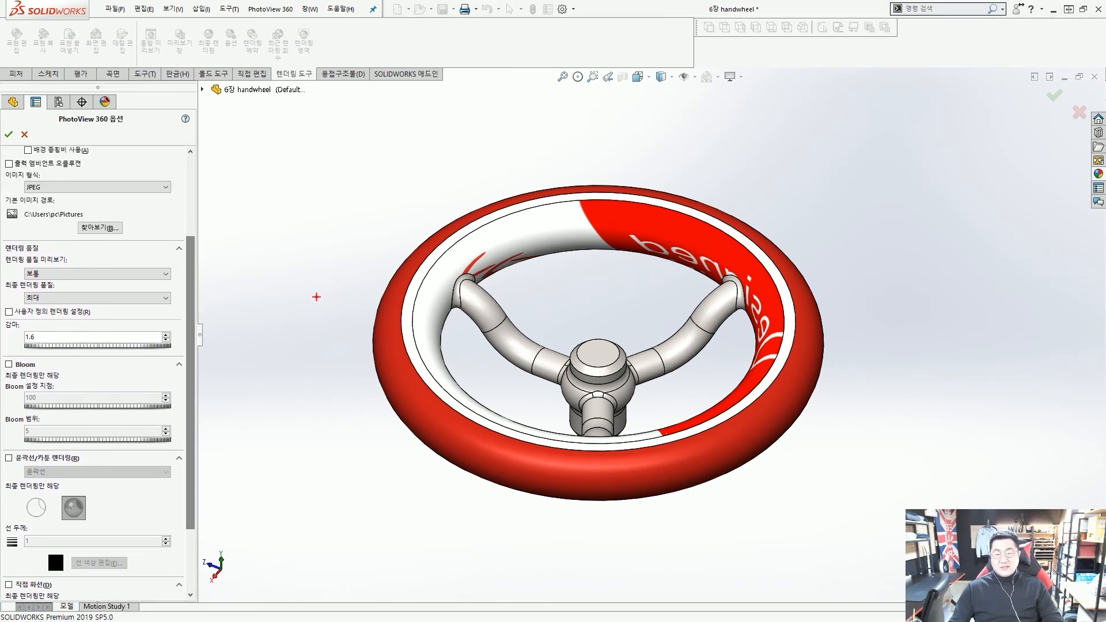
left_click_drag(316, 297, 347, 299, "ctrl+shift")
mouse_move(352, 254)
left_mouse_down("ctrl+shift")
mouse_move(392, 263)
mouse_move(432, 247)
left_mouse_up("ctrl+shift")
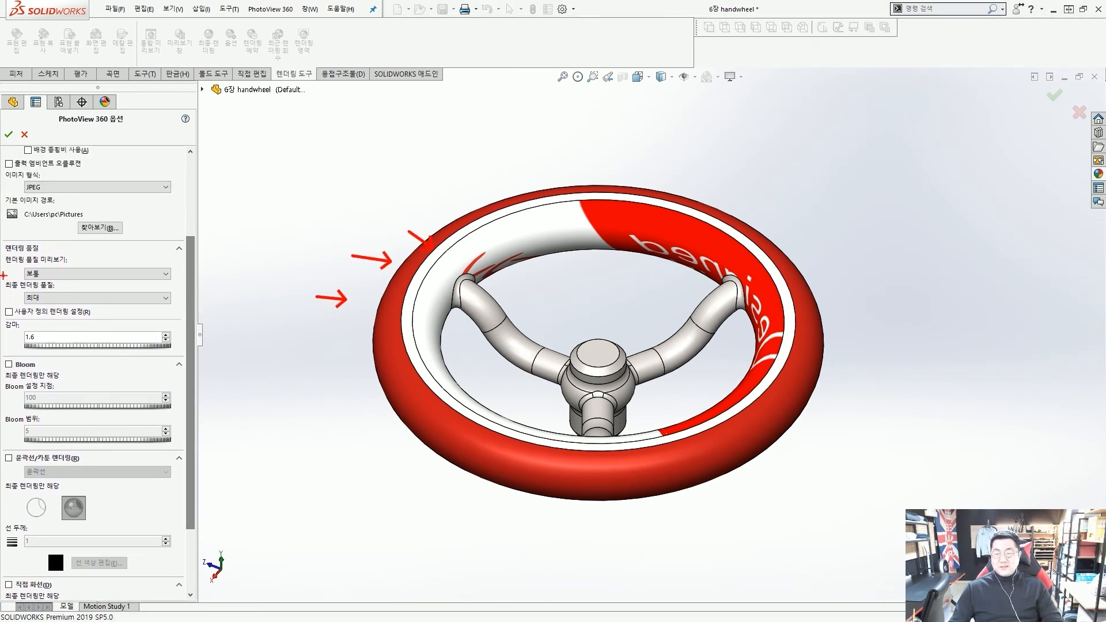
left_click_drag(5, 275, 184, 310, "ctrl")
left_click_drag(229, 341, 194, 310, "ctrl+shift")
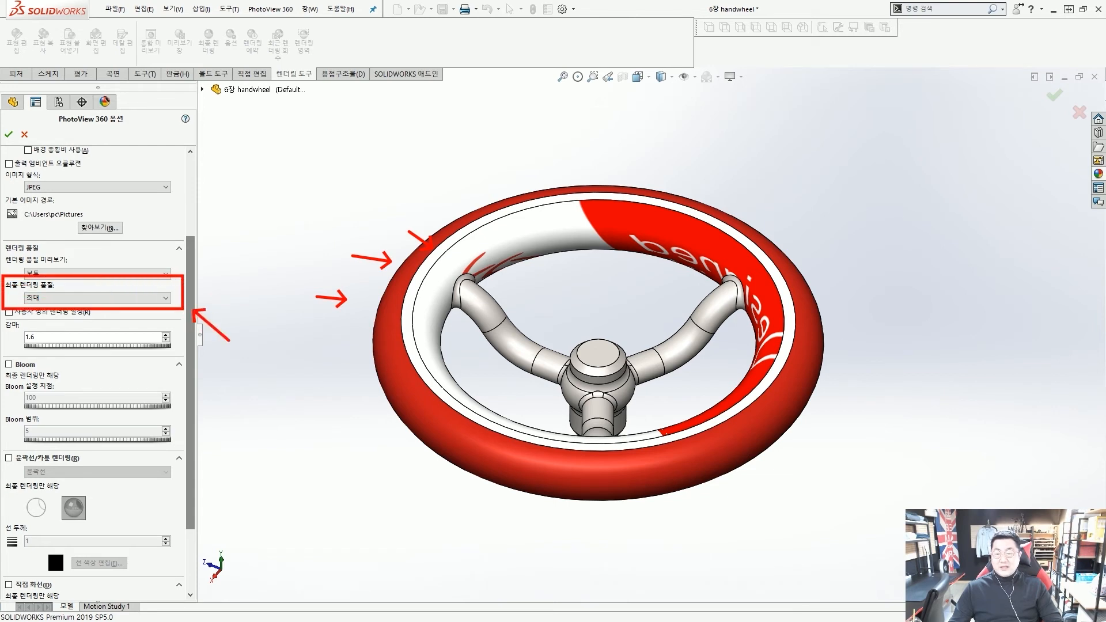
key("Escape")
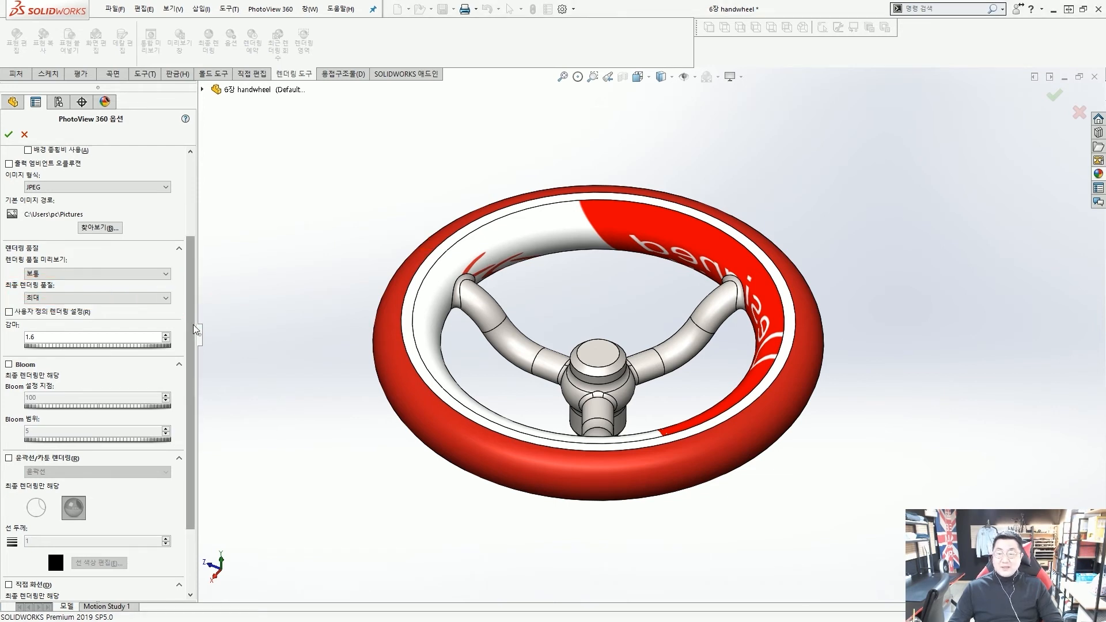
scroll(194, 403, "down", 3)
scroll(195, 417, "up", 5)
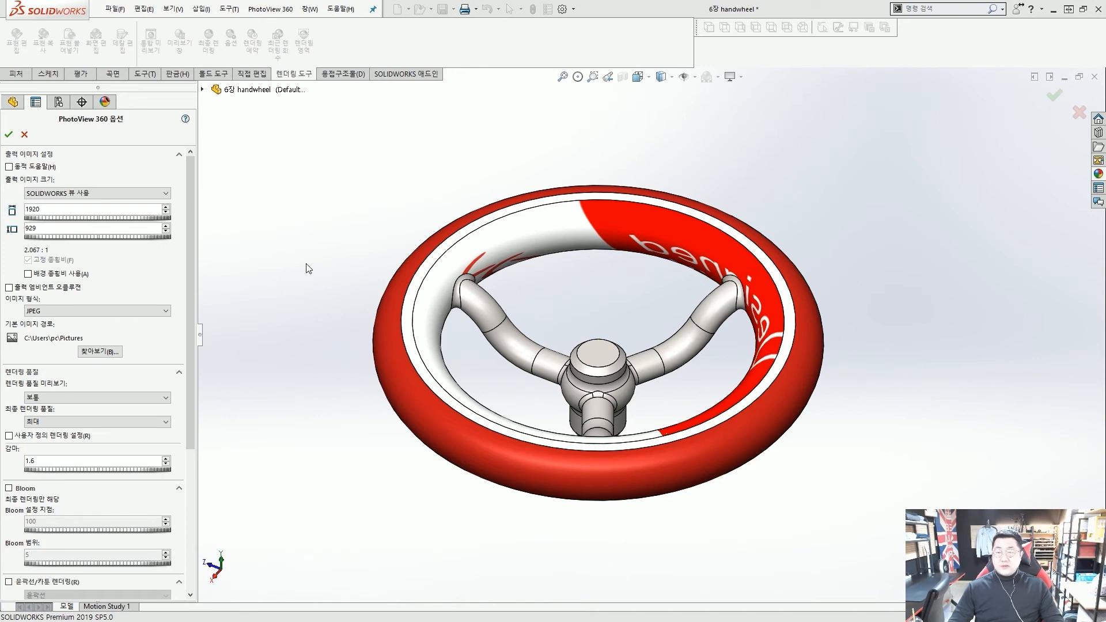
Accept the render options and run a final 1920 × 929 render of the red-rimmed handwheel
left_click(8, 135)
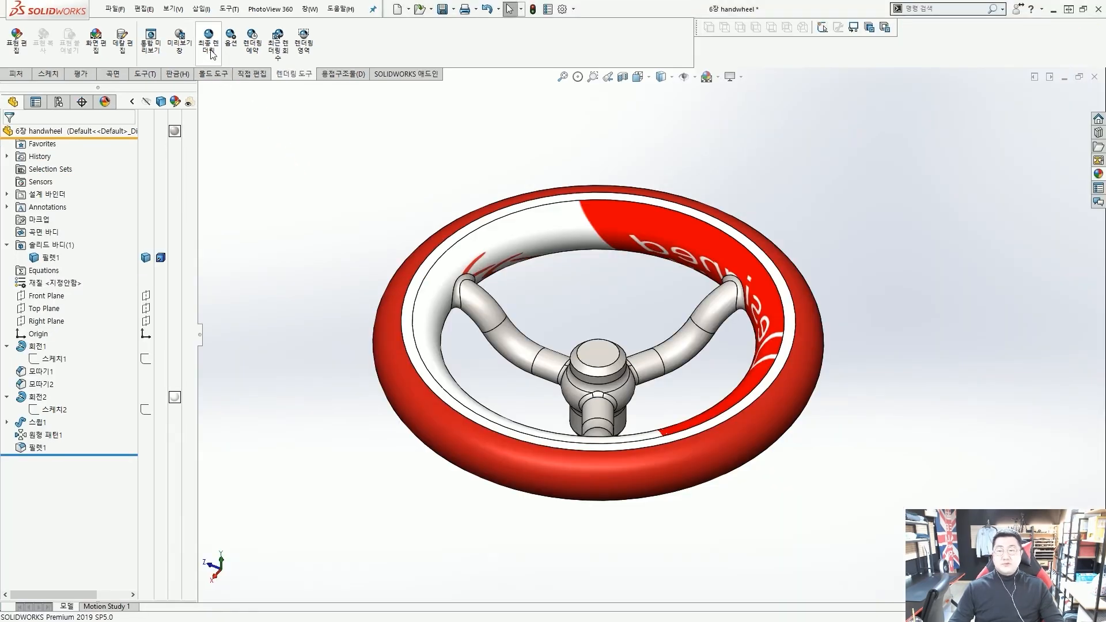
left_click(210, 38)
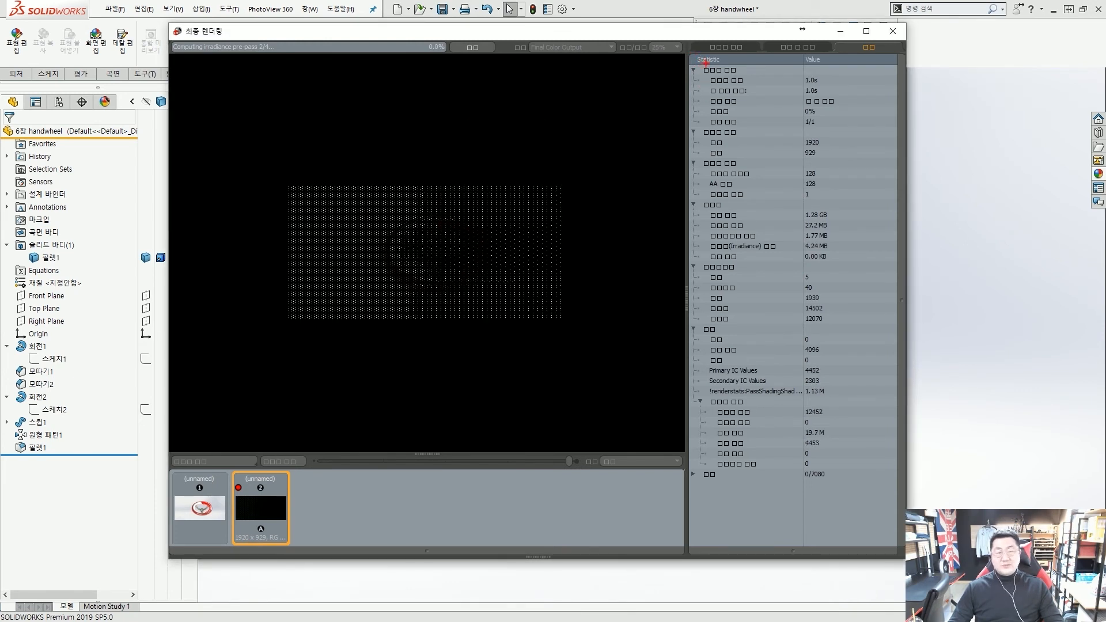
mouse_move(685, 56)
left_mouse_down()
mouse_move(790, 365)
mouse_move(808, 490)
left_mouse_up()
mouse_move(833, 54)
left_mouse_down()
mouse_move(803, 65)
mouse_move(809, 124)
mouse_move(787, 133)
left_mouse_up()
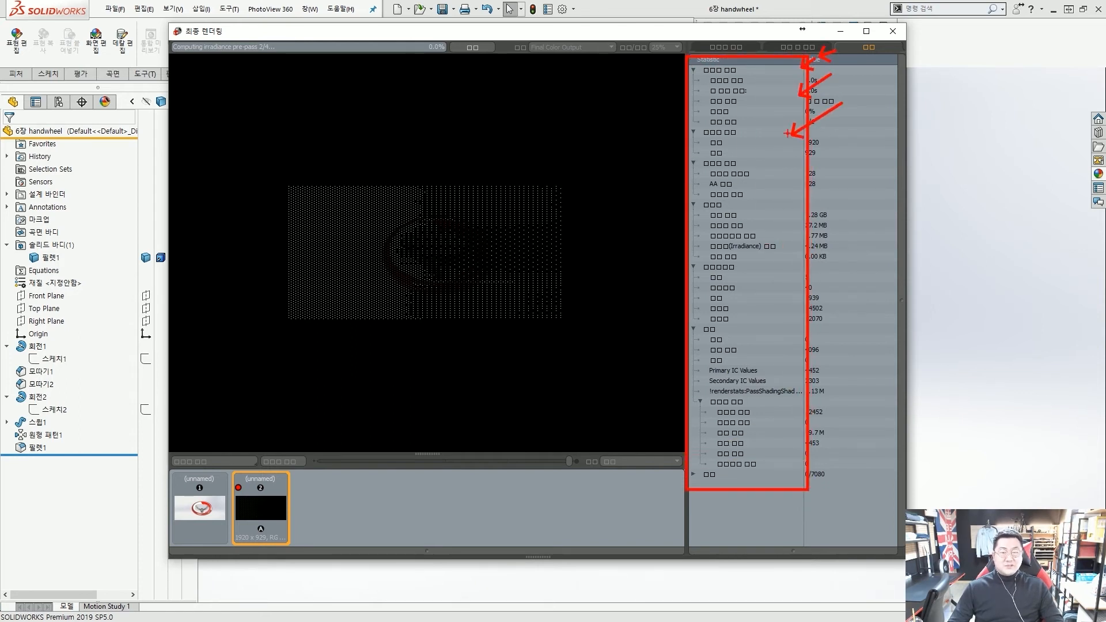
key("Escape")
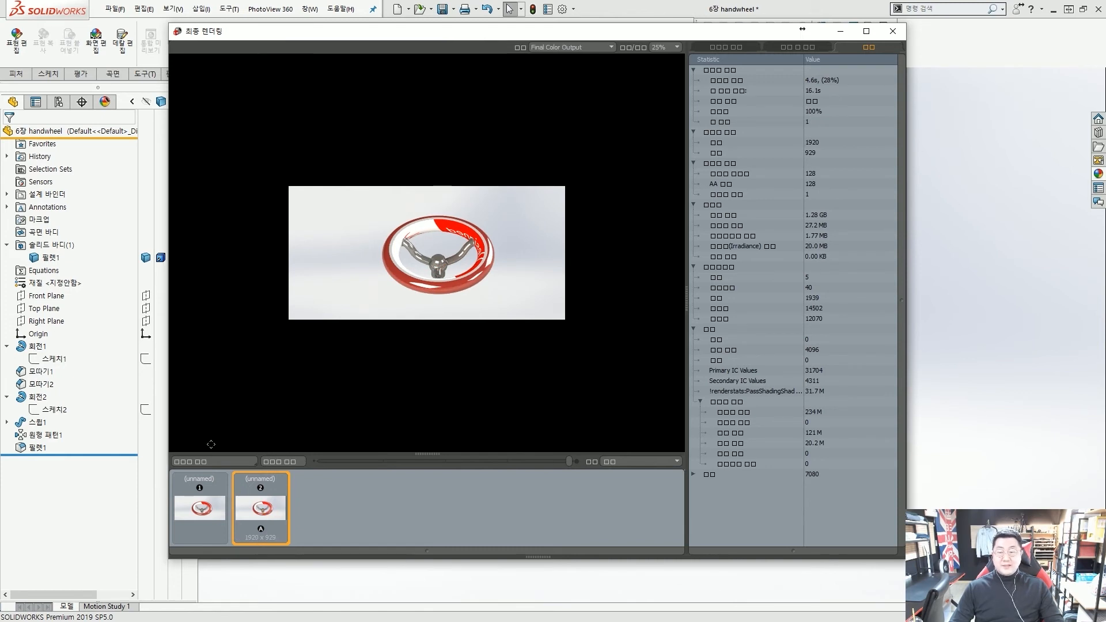
left_click_drag(564, 35, 572, 44)
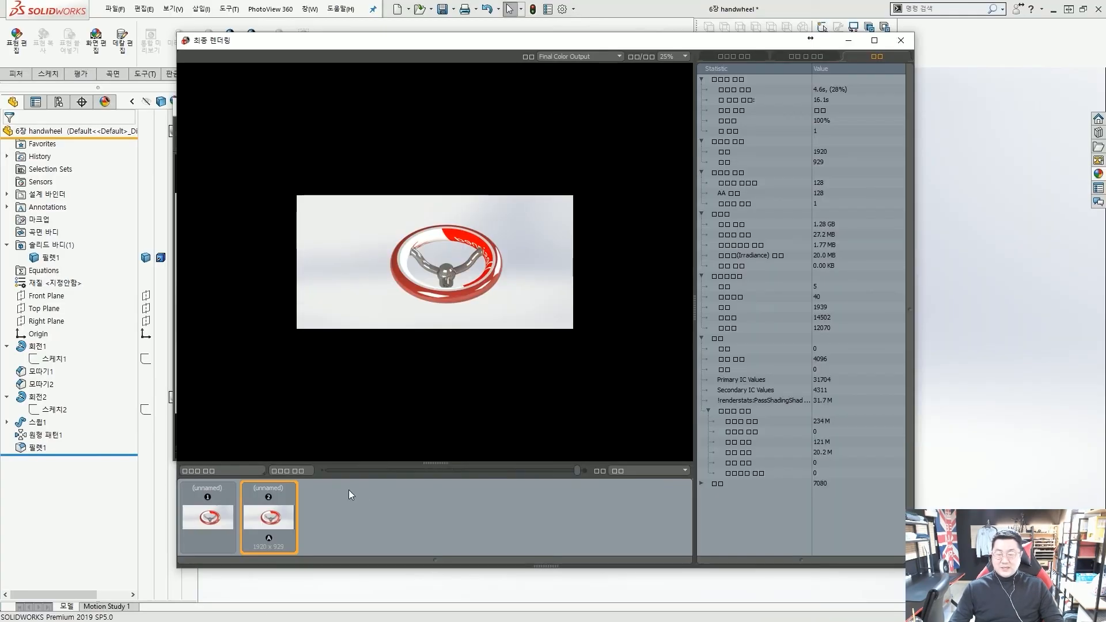
Save the finished render as Untitled.JPG with the JPEG (*.JPG) file type
left_click(341, 470)
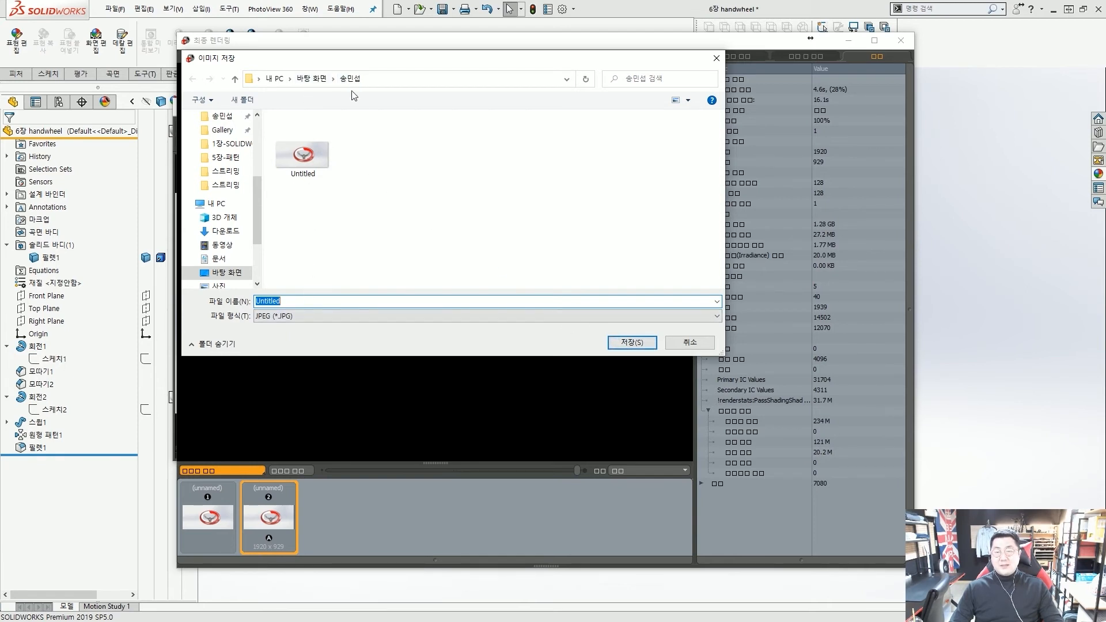
left_click(319, 315)
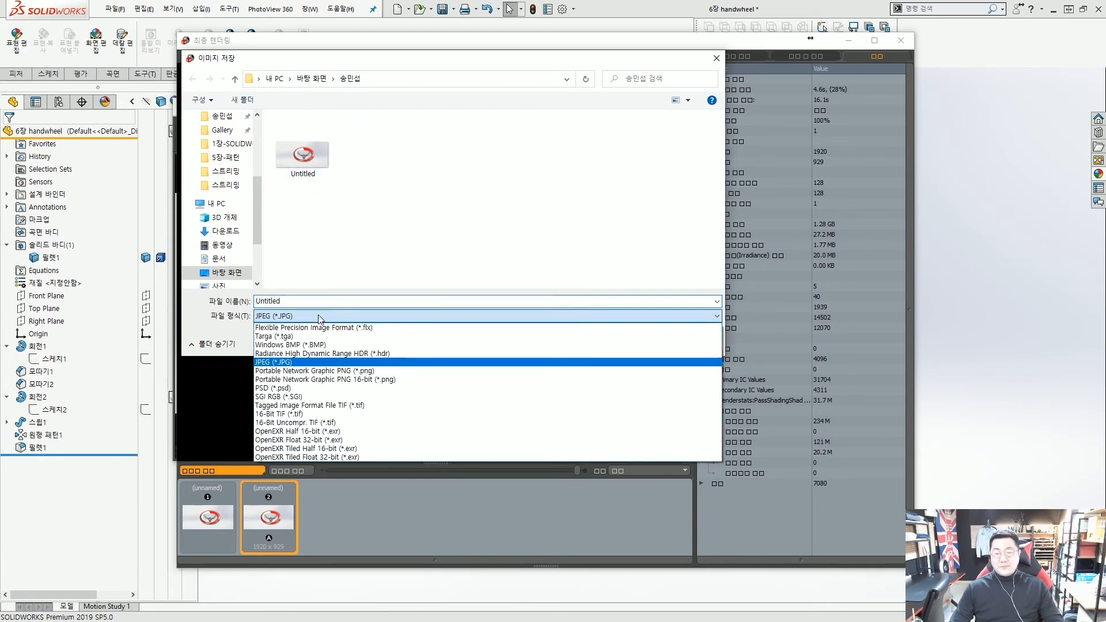
left_click(326, 353)
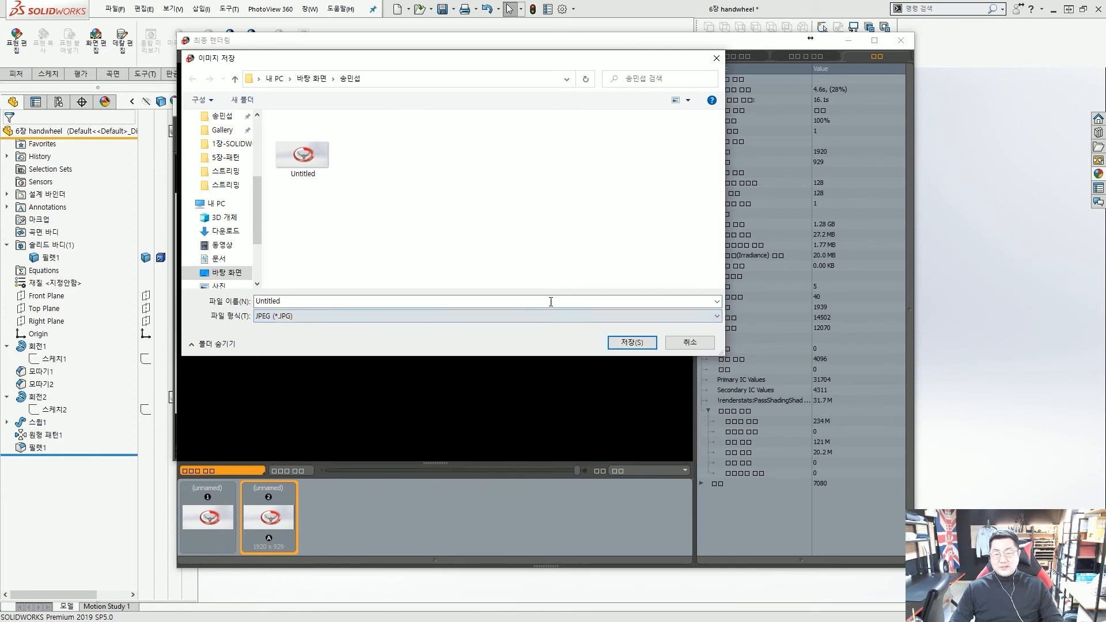
left_click(629, 341)
Confirm replacing the existing Untitled image, then bring up Task Manager with Ctrl+Shift+Esc
left_click(574, 321)
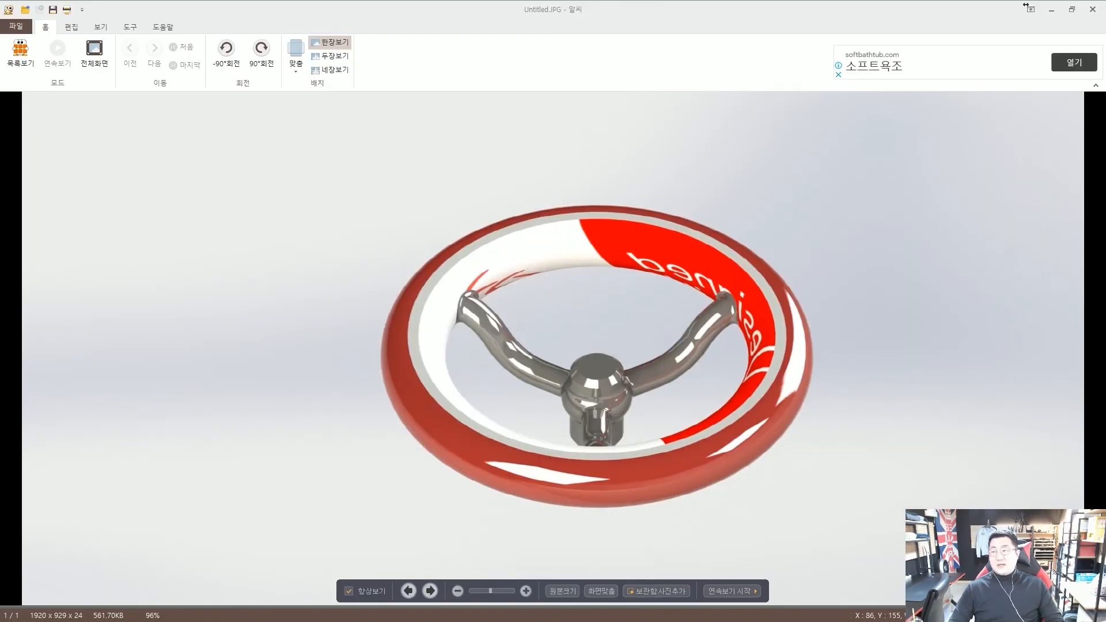
key("ctrl+shift+Escape")
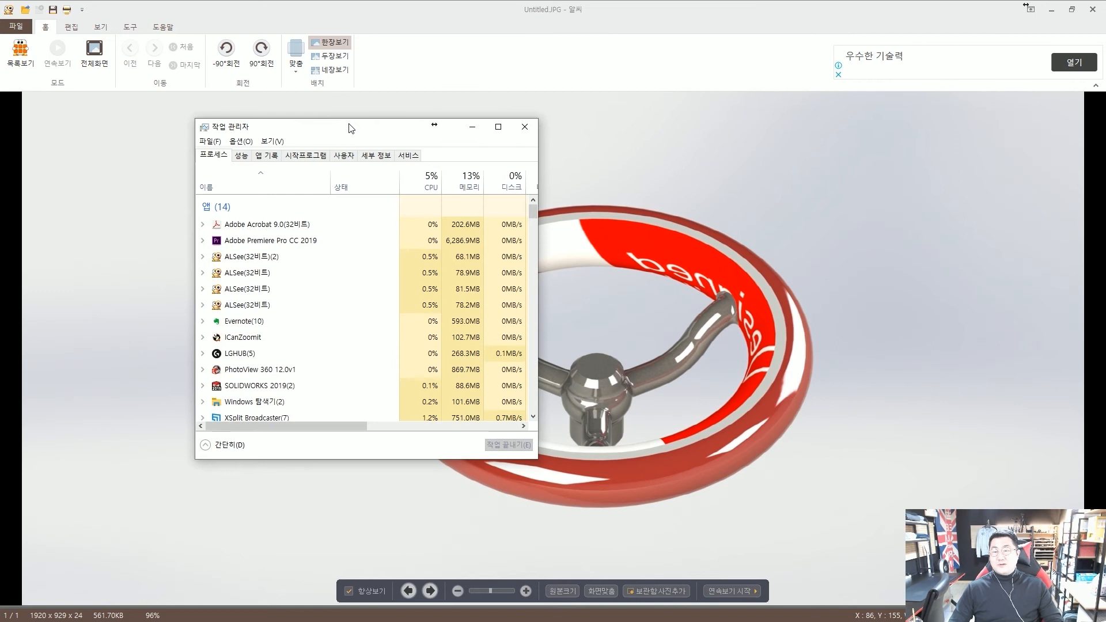
Review the CPU figures on the 성능 (Performance) tab, then close Task Manager
left_click(249, 156)
left_click_drag(354, 126, 467, 113)
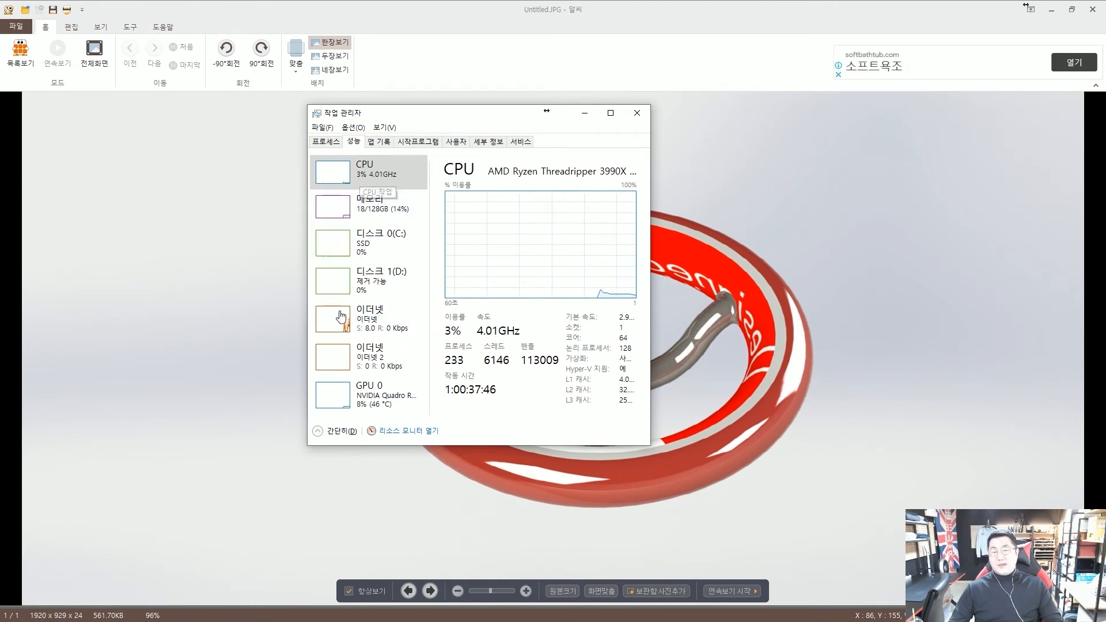
left_click(643, 111)
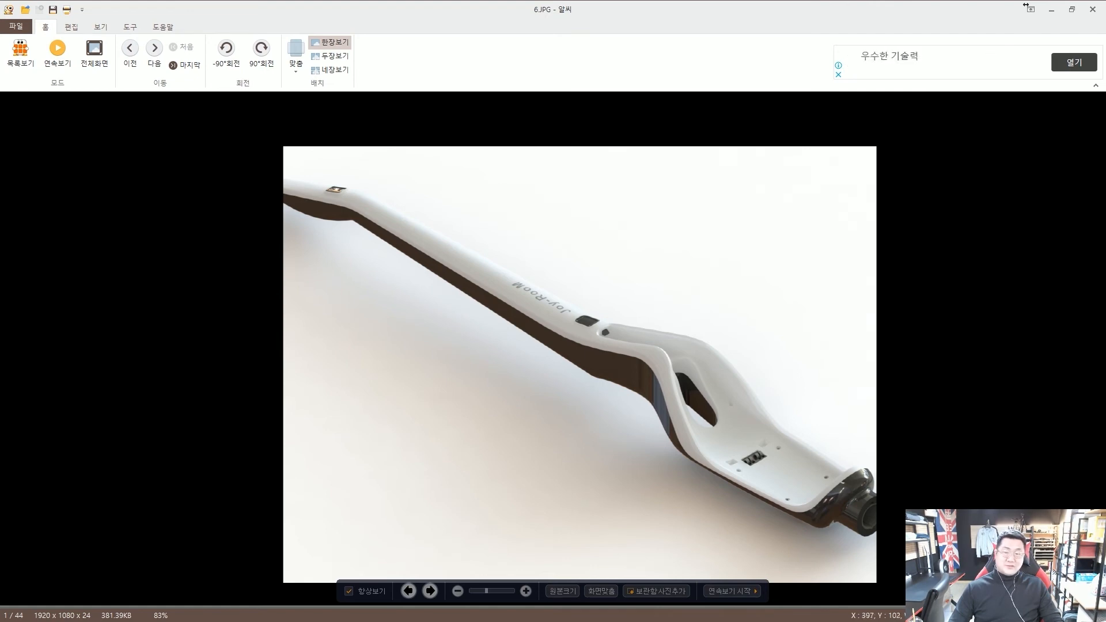
Step ahead two images and sketch pen marks over the picture, then clear them
key("Right")
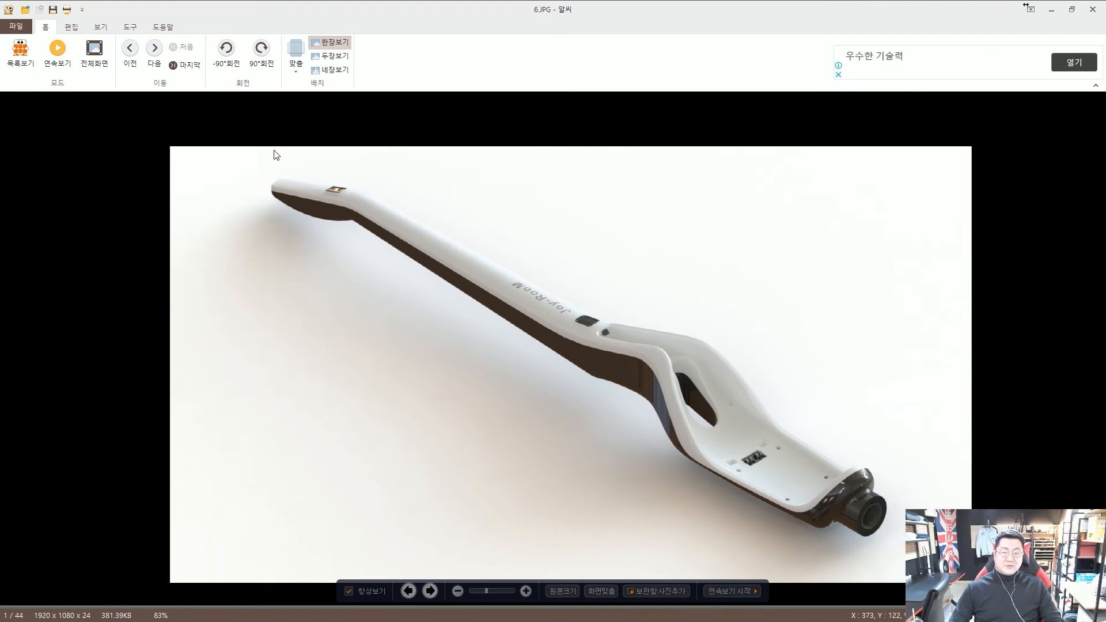
key("Right")
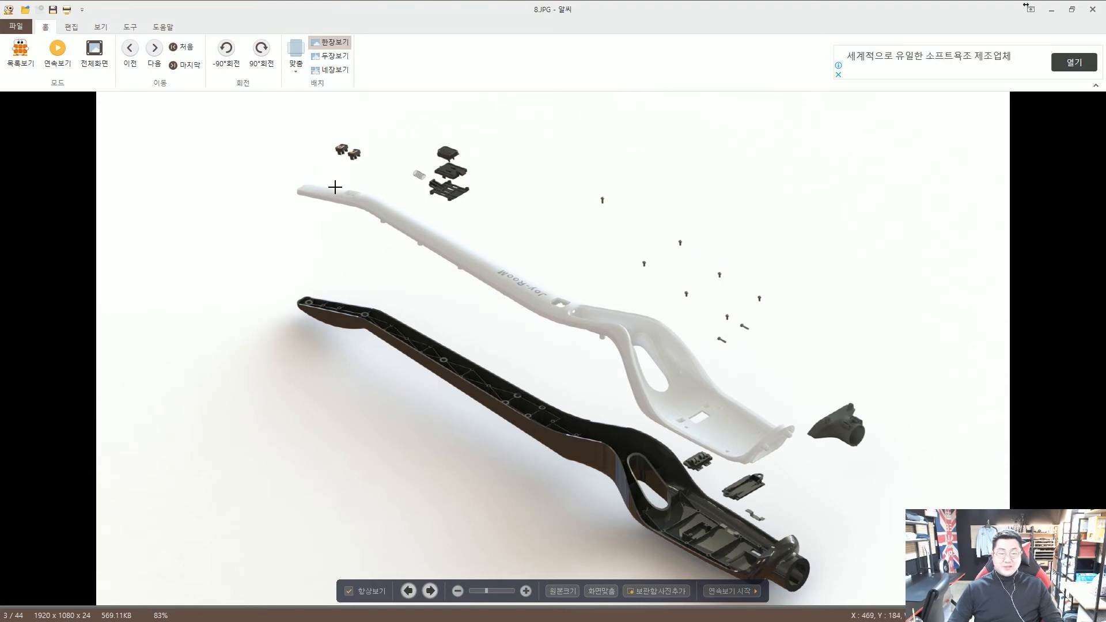
key("ctrl+2")
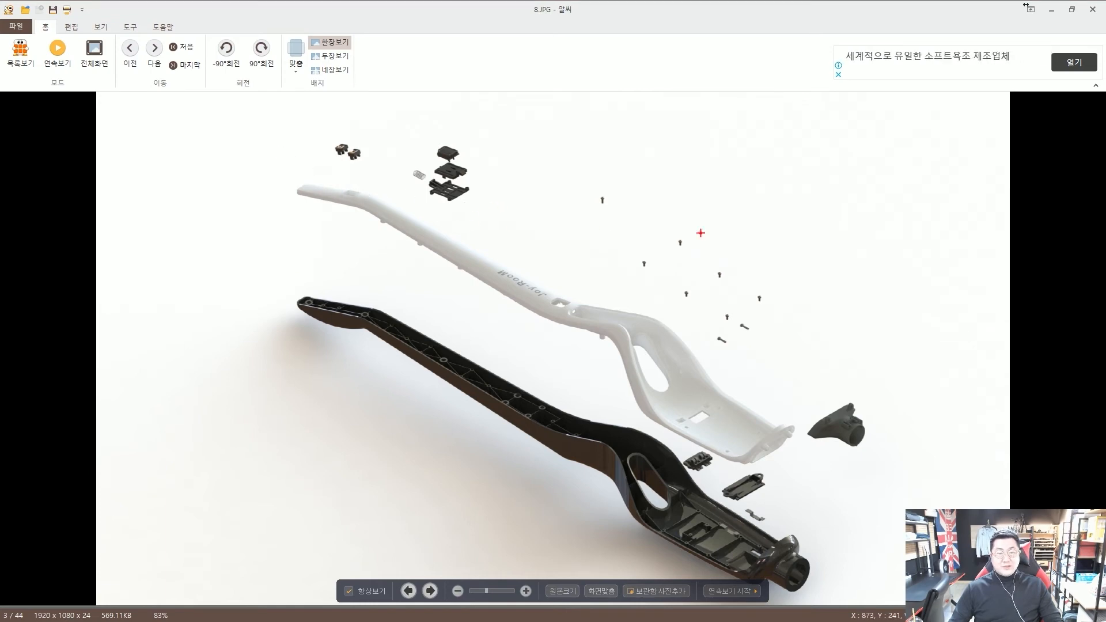
left_click_drag(835, 291, 788, 280, "ctrl+shift")
left_click_drag(693, 187, 632, 189, "ctrl+shift")
left_click_drag(557, 153, 501, 155, "ctrl+shift")
left_click_drag(464, 130, 423, 134, "ctrl+shift")
left_click_drag(582, 227, 551, 252, "ctrl+shift")
mouse_move(554, 303)
left_mouse_down()
mouse_move(538, 252)
mouse_move(550, 321)
left_mouse_up()
key("Escape")
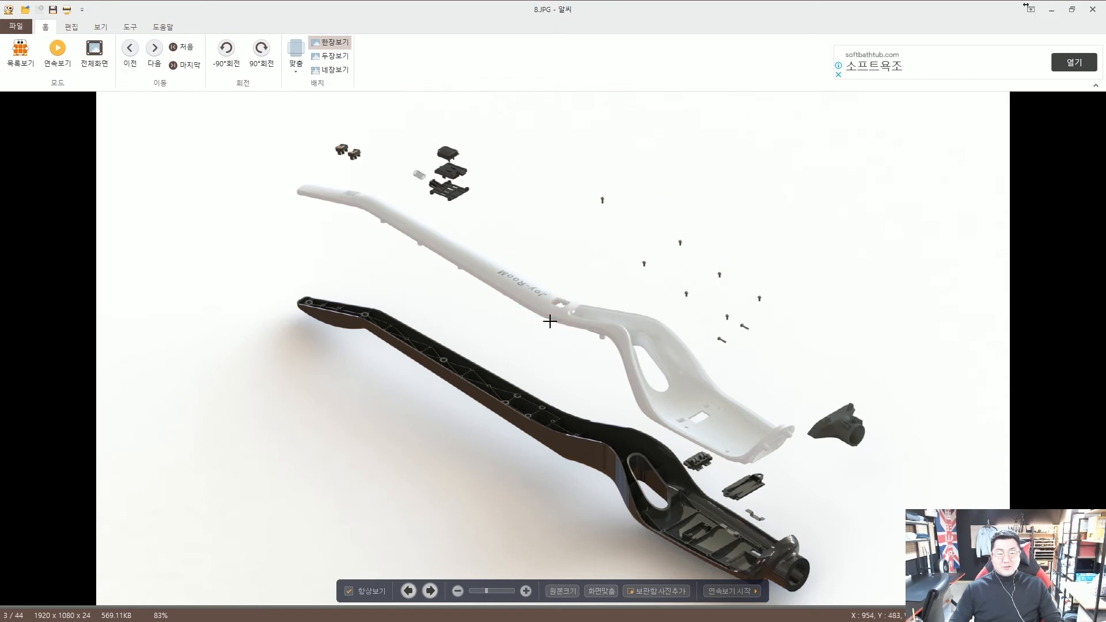
Wheel through the folder to Quad Assembly.jpg, picture 17 of 44
scroll(549, 321, "down", 2)
scroll(550, 322, "down", 3)
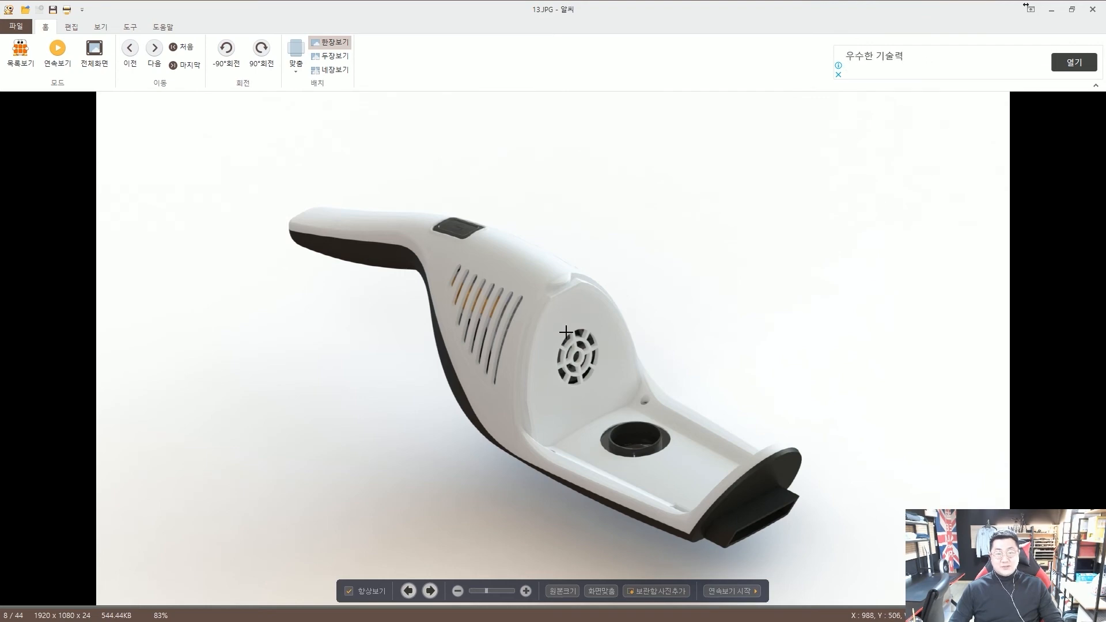
scroll(566, 332, "down", 4)
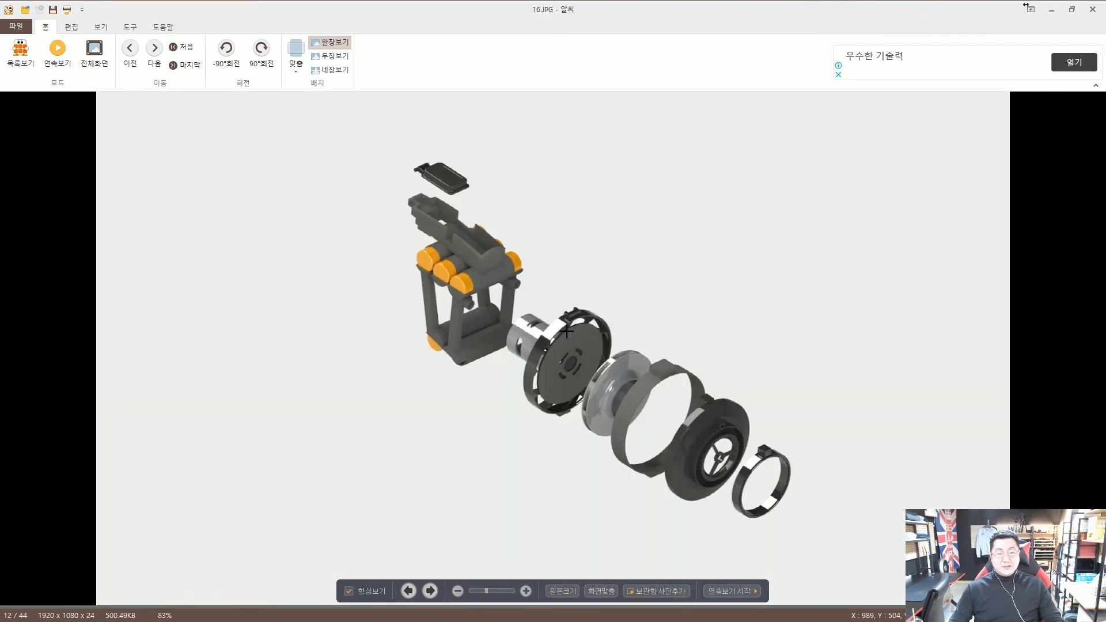
scroll(566, 332, "down", 1)
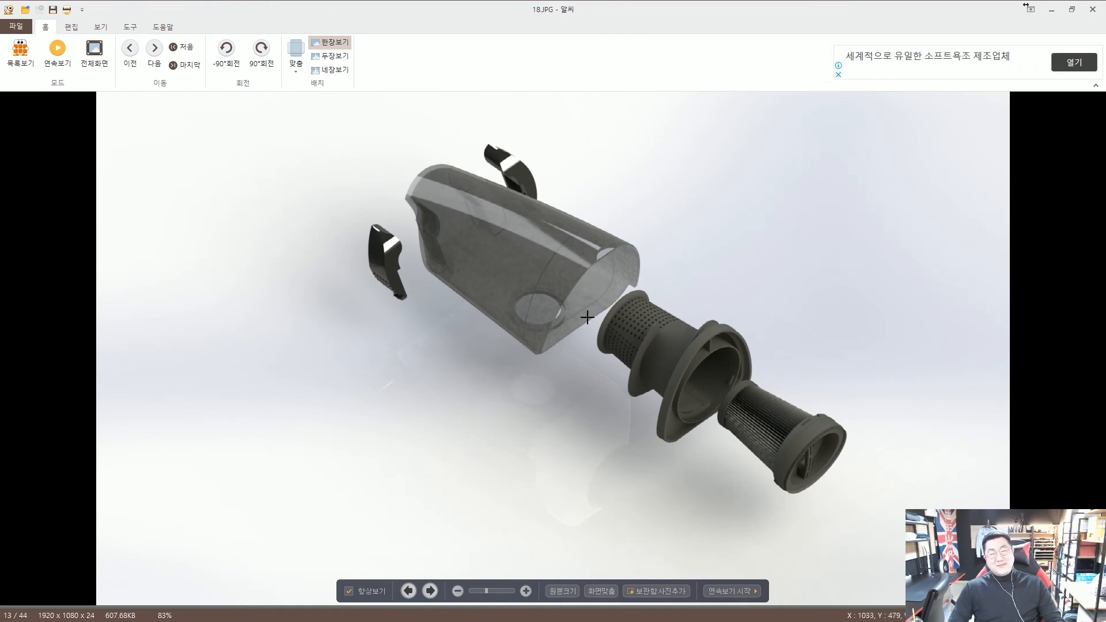
scroll(587, 304, "down", 1)
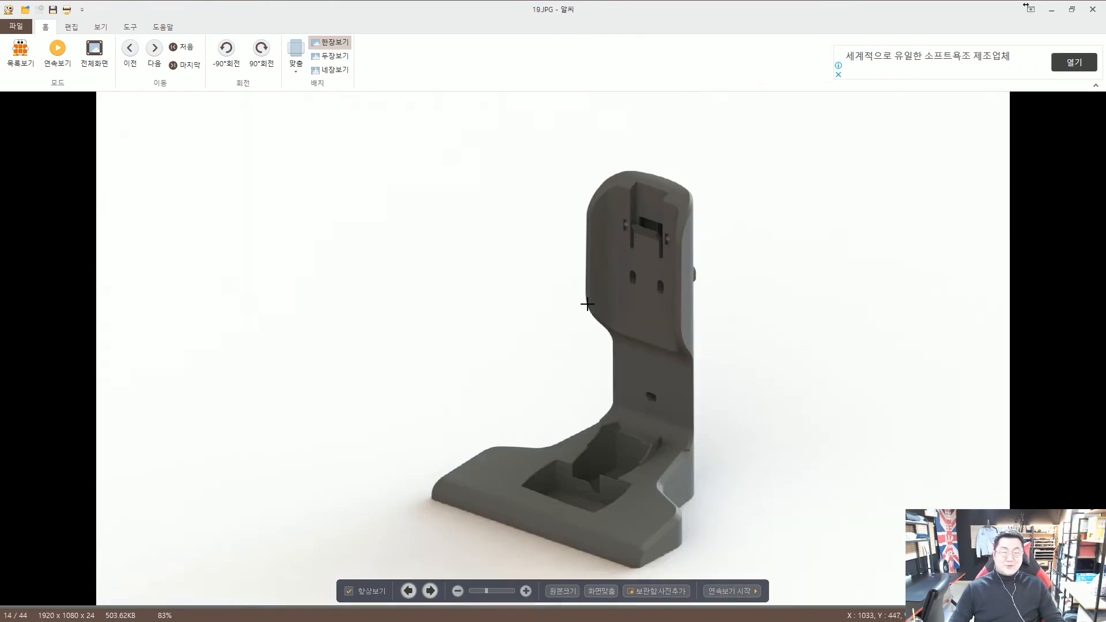
scroll(587, 304, "down", 1)
scroll(587, 304, "down", 1)
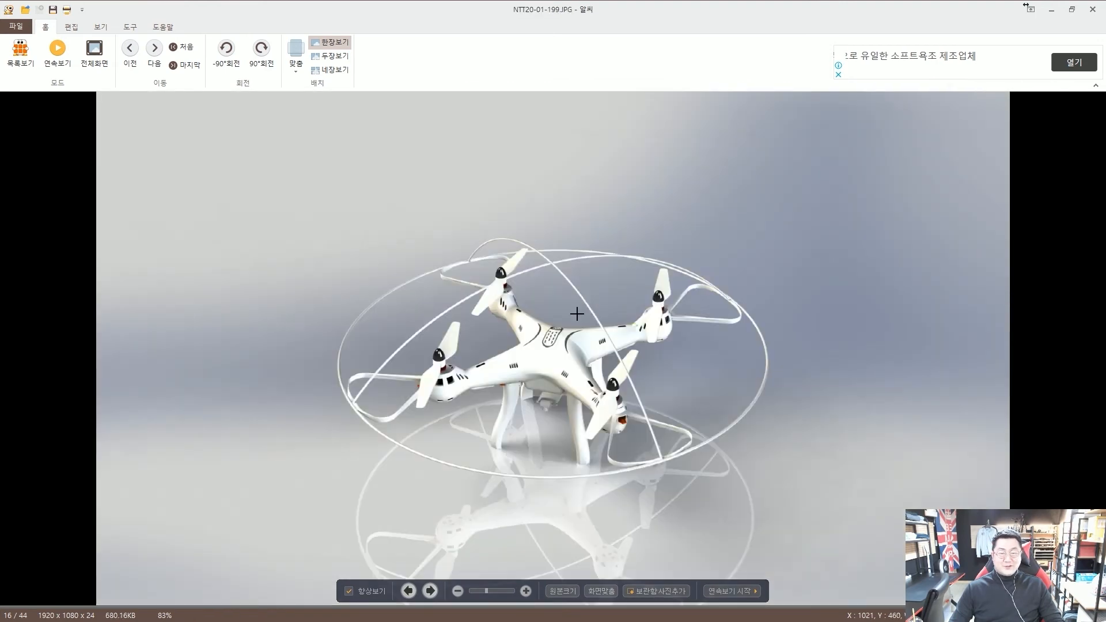
scroll(574, 316, "down", 1)
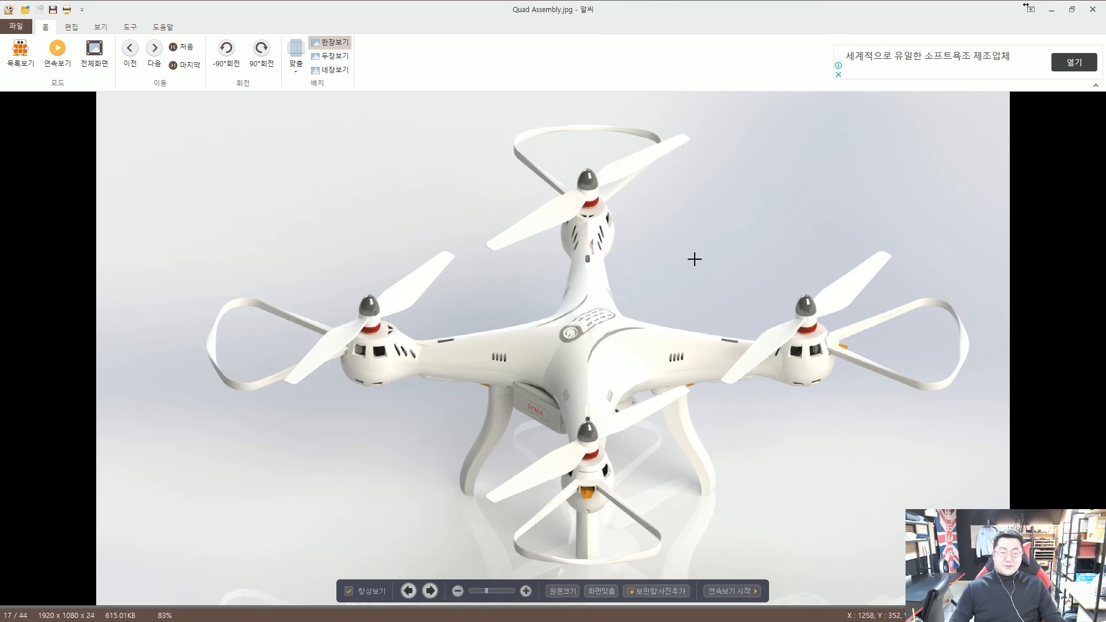
key("Left")
key("Right")
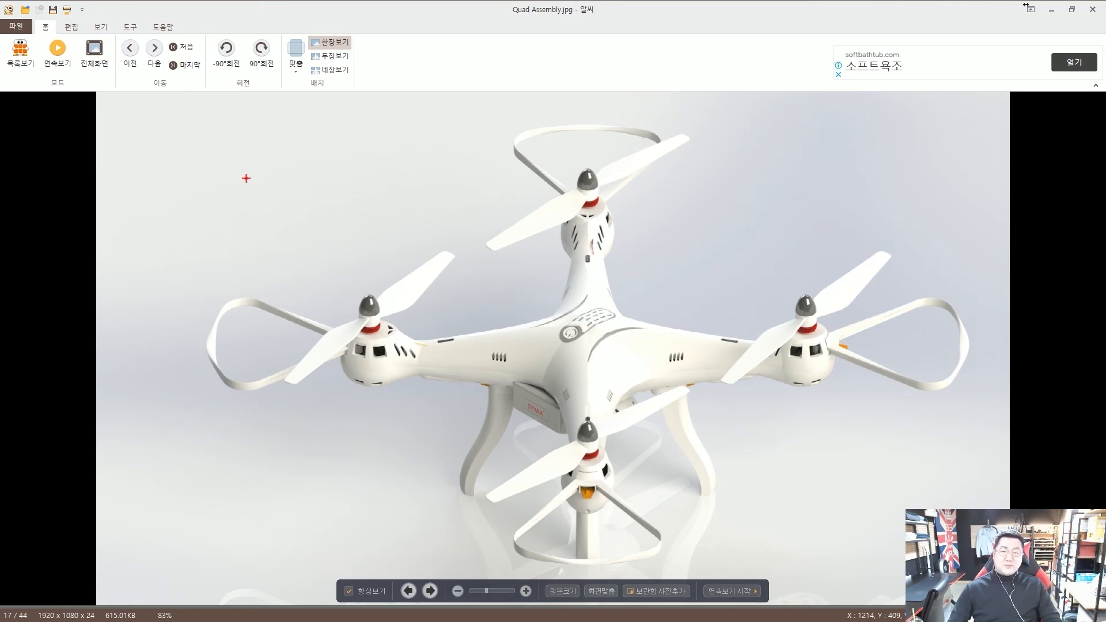
Point two red arrows at the drone, clear them, and wheel ahead through the folder
mouse_move(196, 141)
left_mouse_down()
mouse_move(269, 179)
mouse_move(259, 188)
left_mouse_up()
left_click_drag(797, 176, 750, 221)
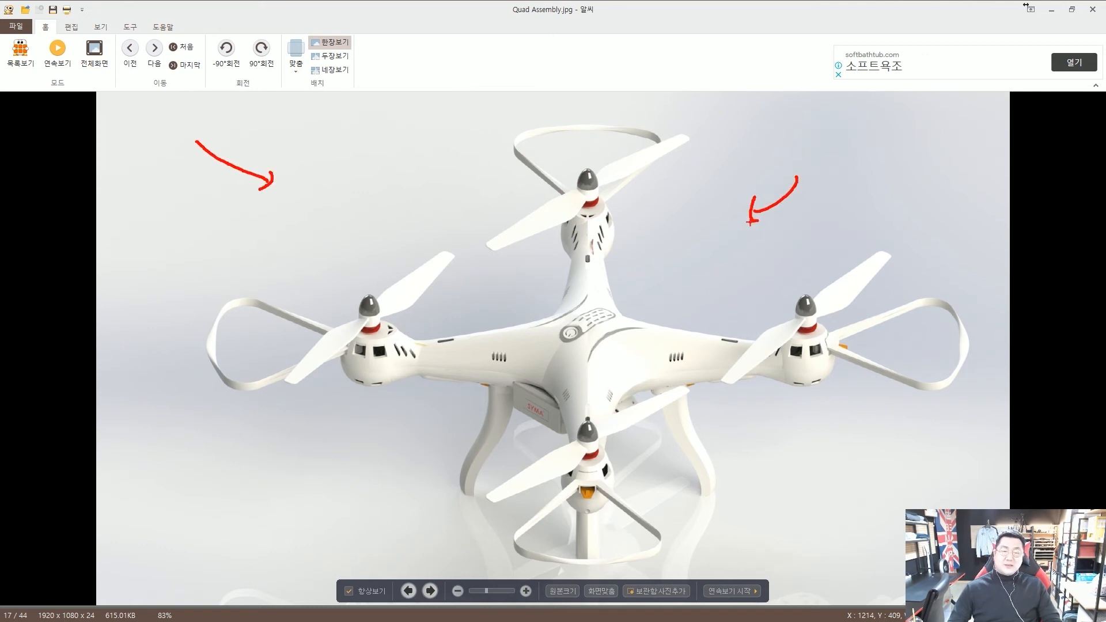
key("Escape")
scroll(690, 250, "down", 1)
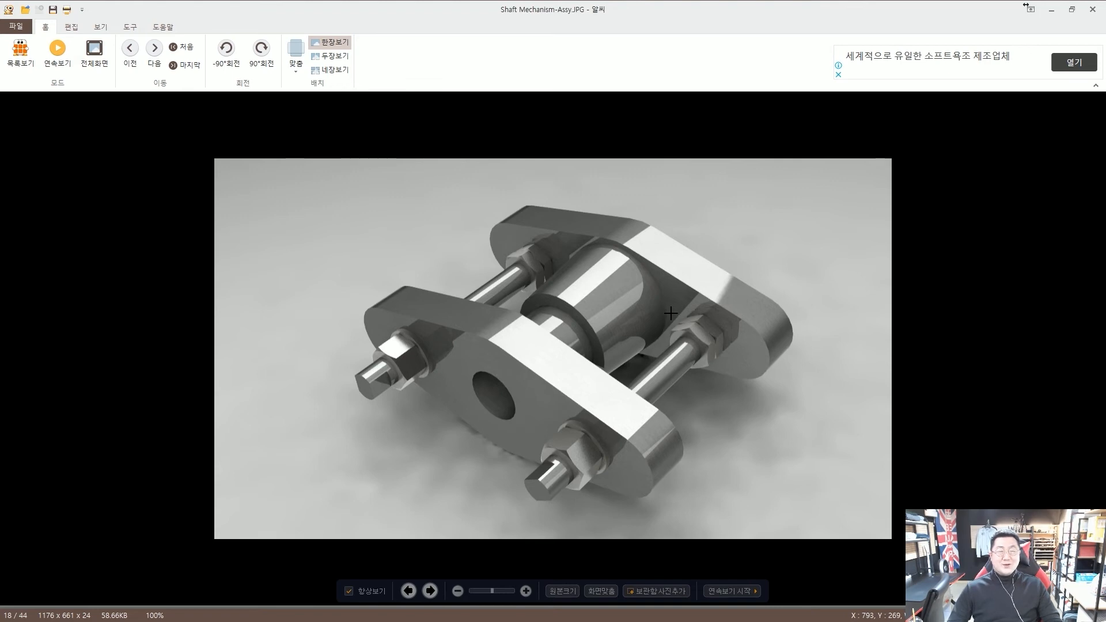
scroll(671, 323, "up", 1)
scroll(668, 328, "down", 1)
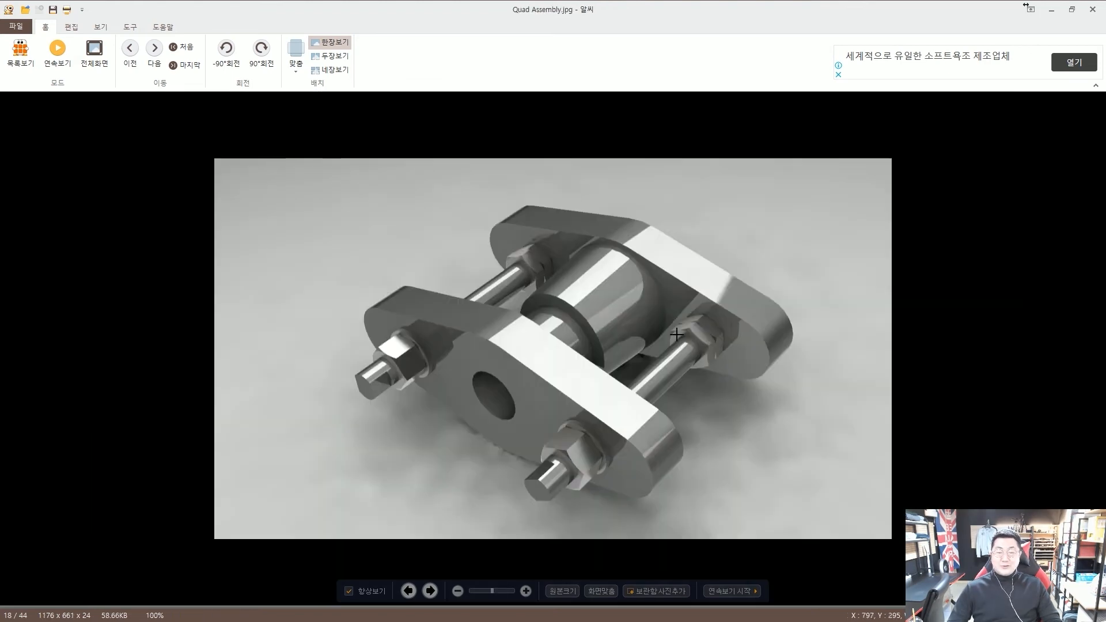
scroll(610, 331, "down", 1)
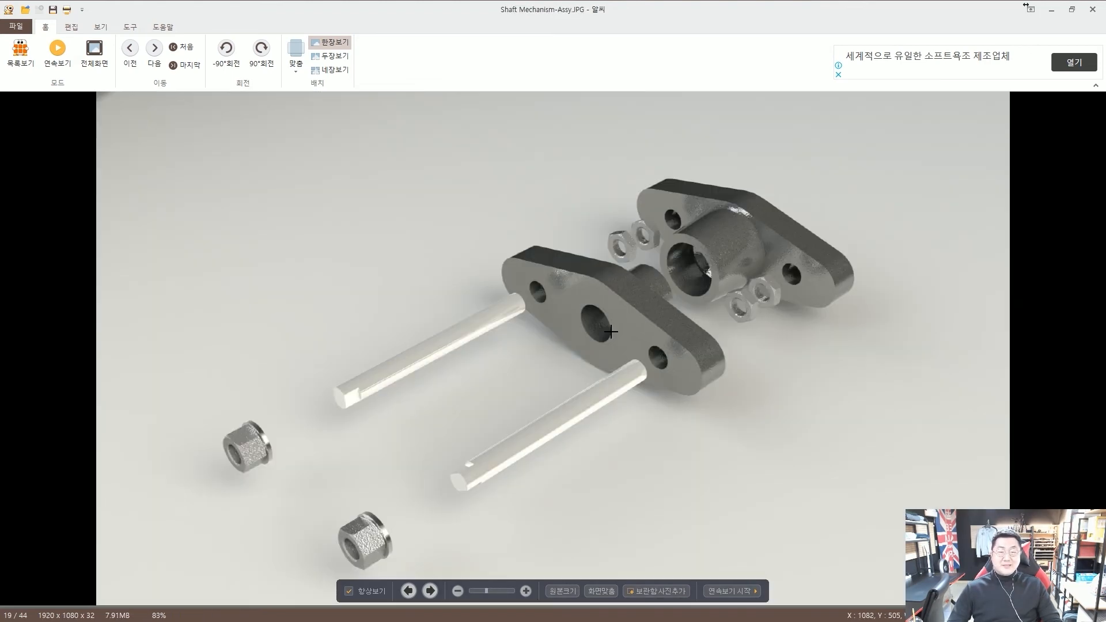
scroll(610, 331, "up", 1)
scroll(611, 331, "down", 1)
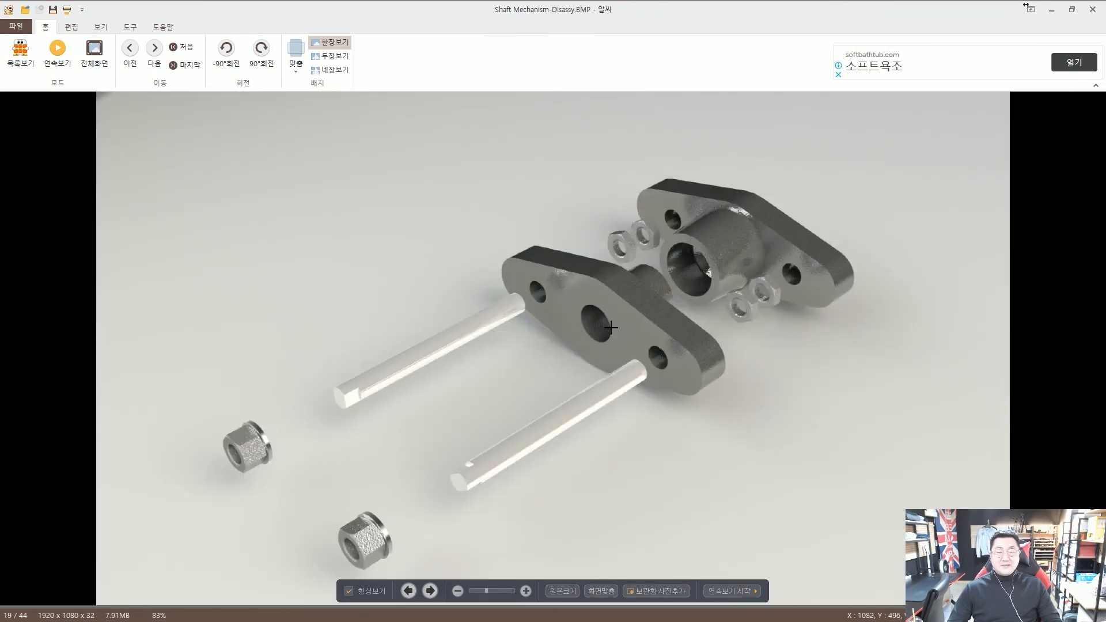
scroll(611, 327, "down", 1)
scroll(611, 328, "down", 1)
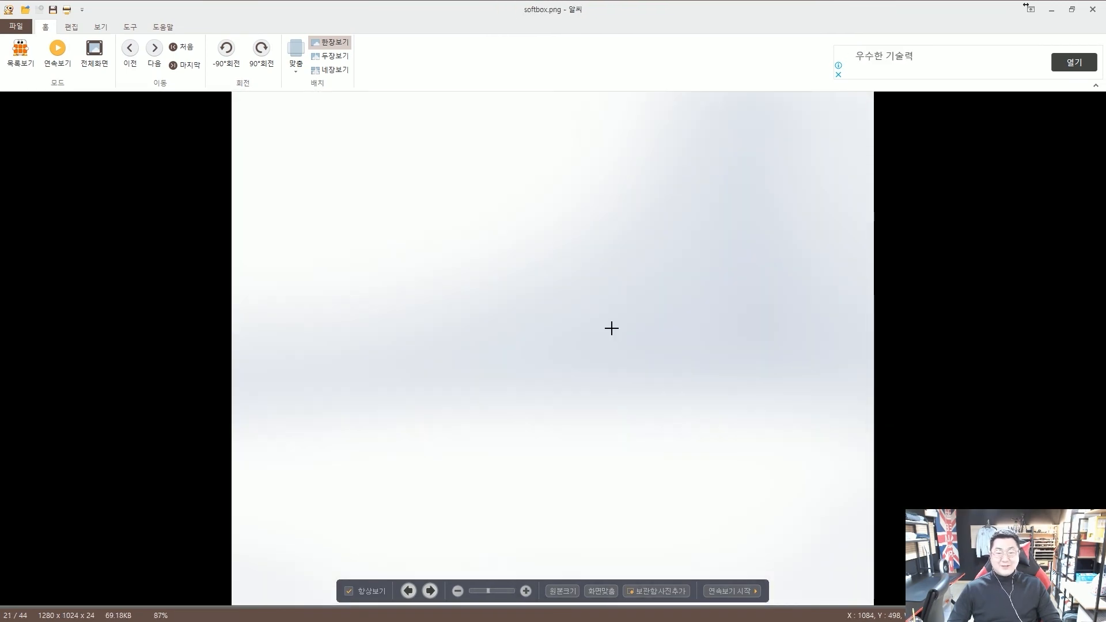
scroll(611, 327, "down", 1)
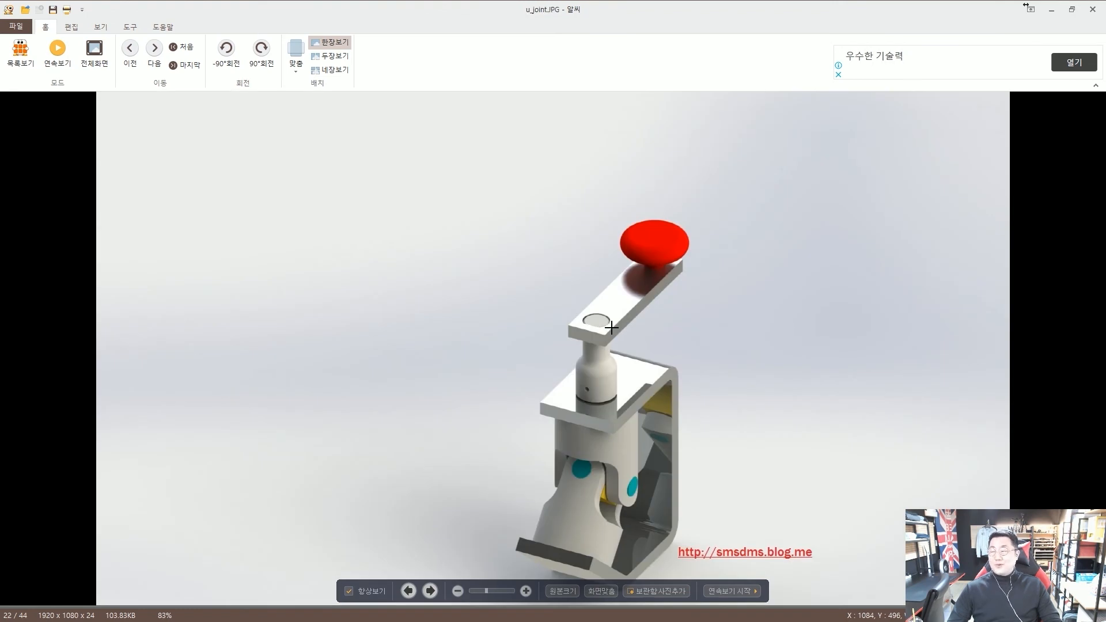
scroll(611, 328, "down", 1)
scroll(611, 327, "down", 1)
scroll(611, 327, "down", 1)
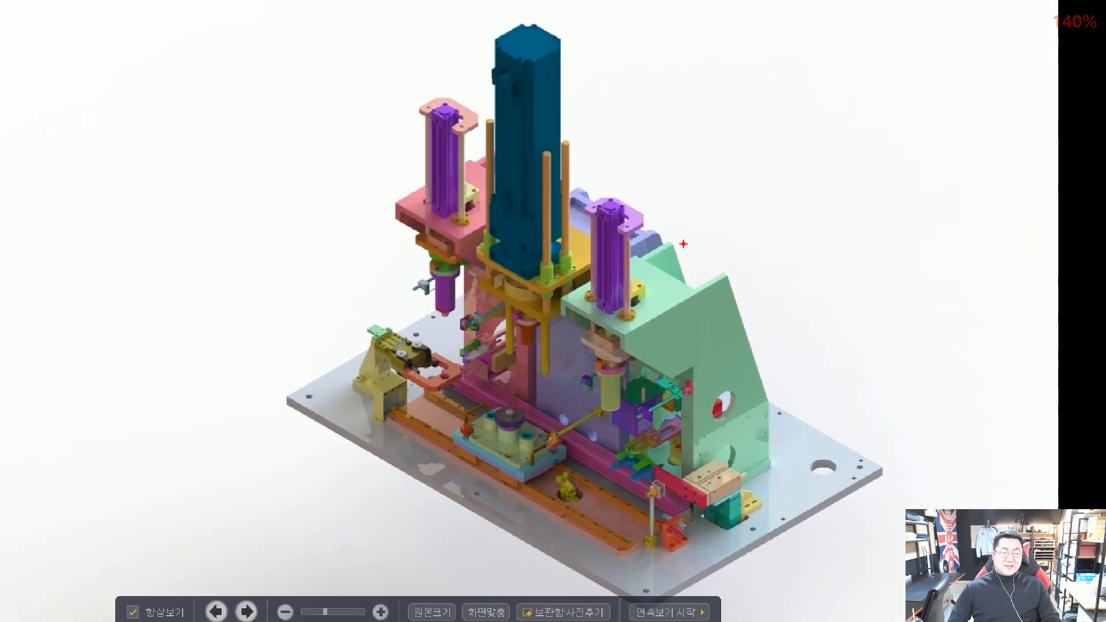
Mark the green-framed machine with red arrows, then the inspection jig's orange frame, and clear
mouse_move(743, 115)
left_mouse_down()
mouse_move(640, 156)
mouse_move(663, 161)
left_mouse_up()
left_click_drag(799, 201, 738, 265)
left_click_drag(748, 245, 763, 263)
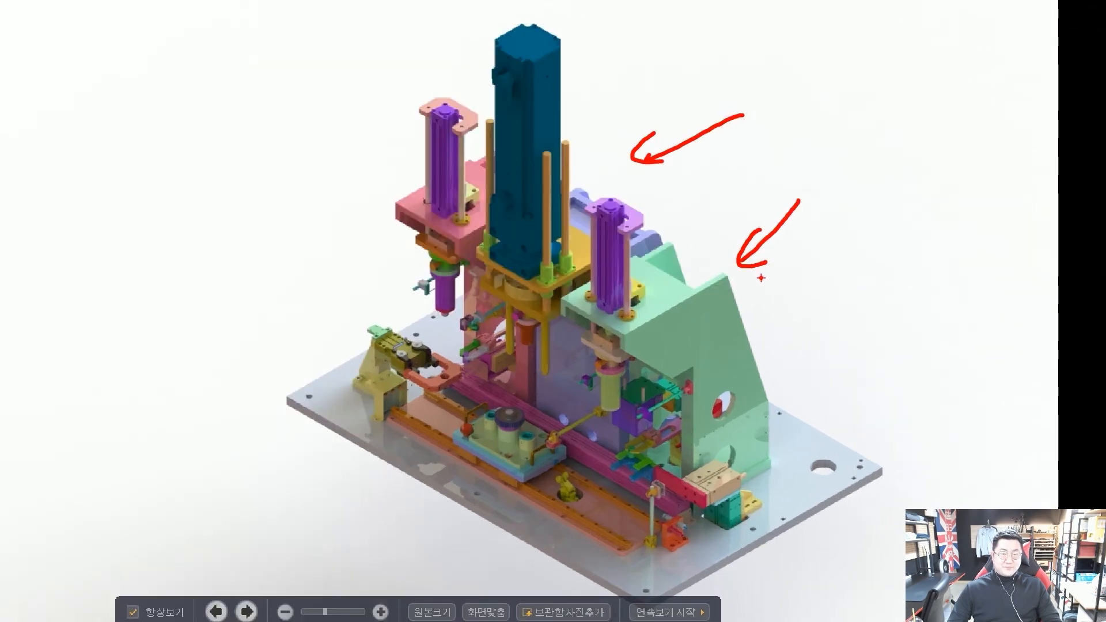
key("Right")
key("Right")
key("Right")
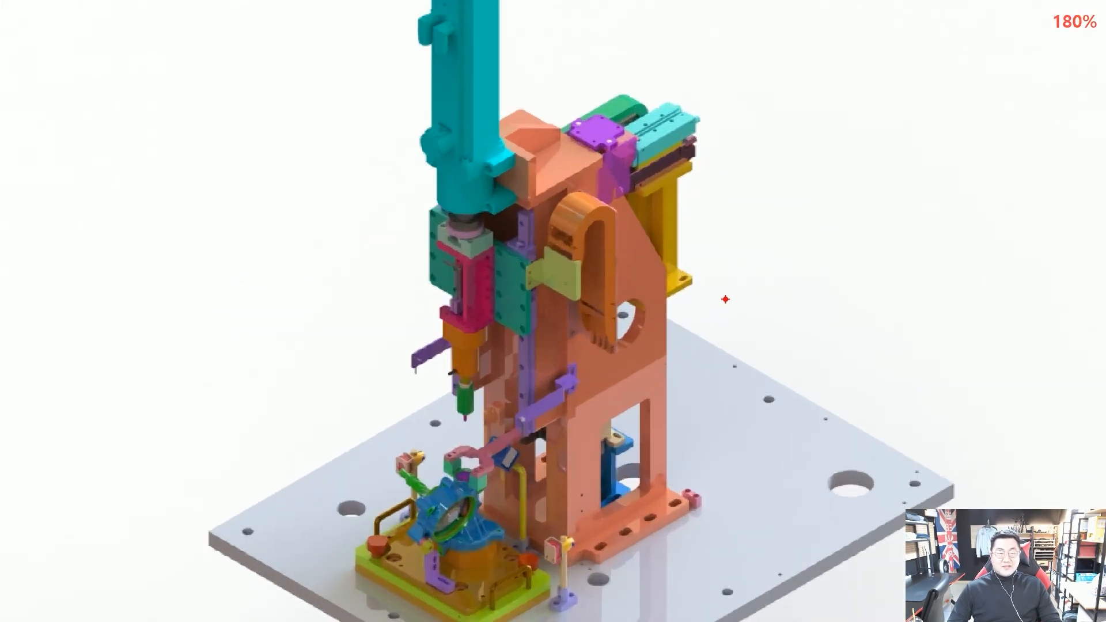
left_click_drag(674, 325, 747, 281)
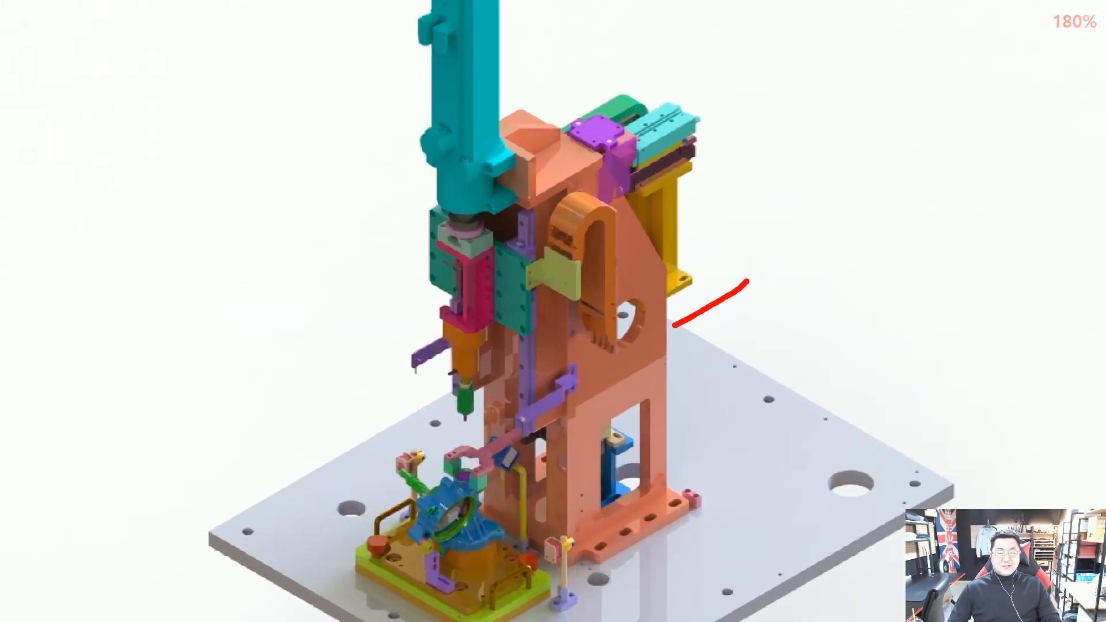
left_click_drag(682, 264, 735, 235)
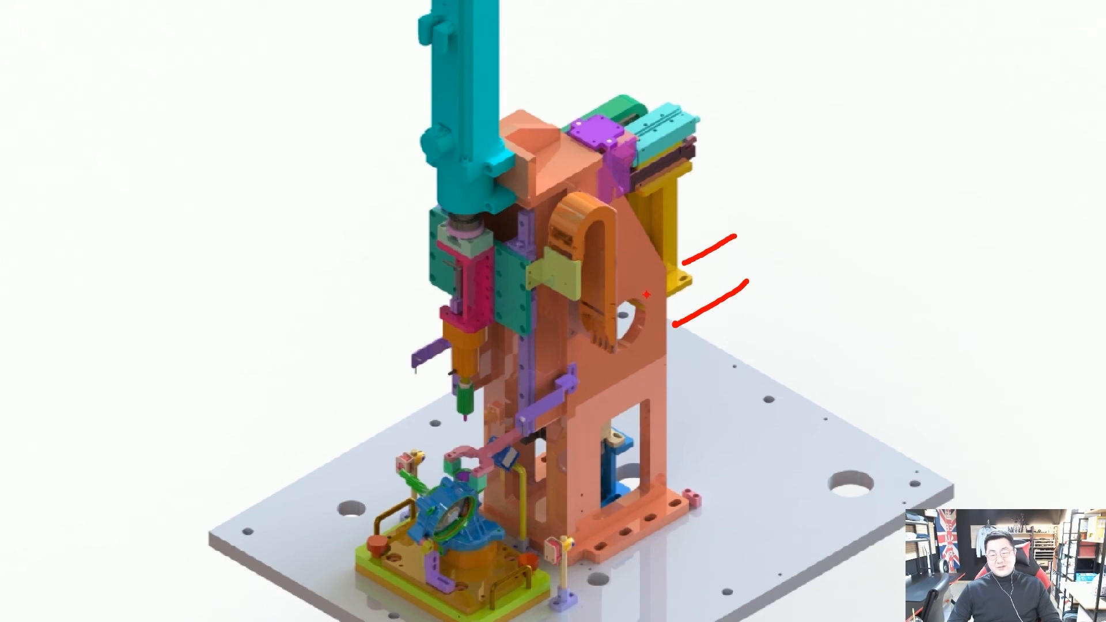
key("Escape")
Wheel ahead to the spring pictures, box the spring in red, then arrow the bent wire on 스프링-렌더링.JPG
scroll(626, 291, "down", 2)
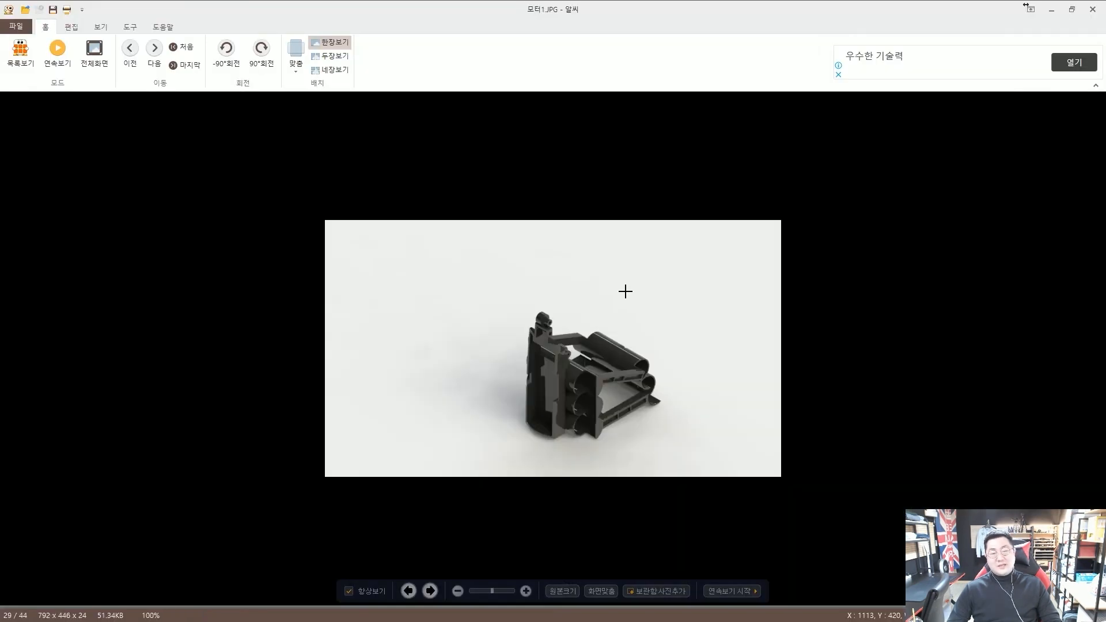
scroll(626, 291, "down", 4)
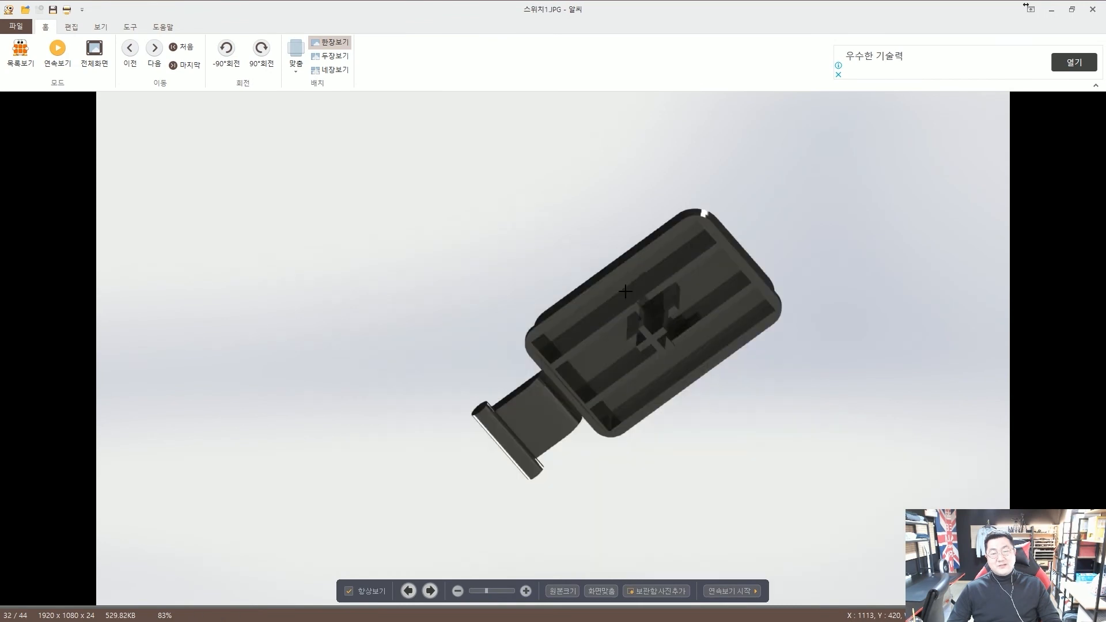
scroll(626, 291, "down", 2)
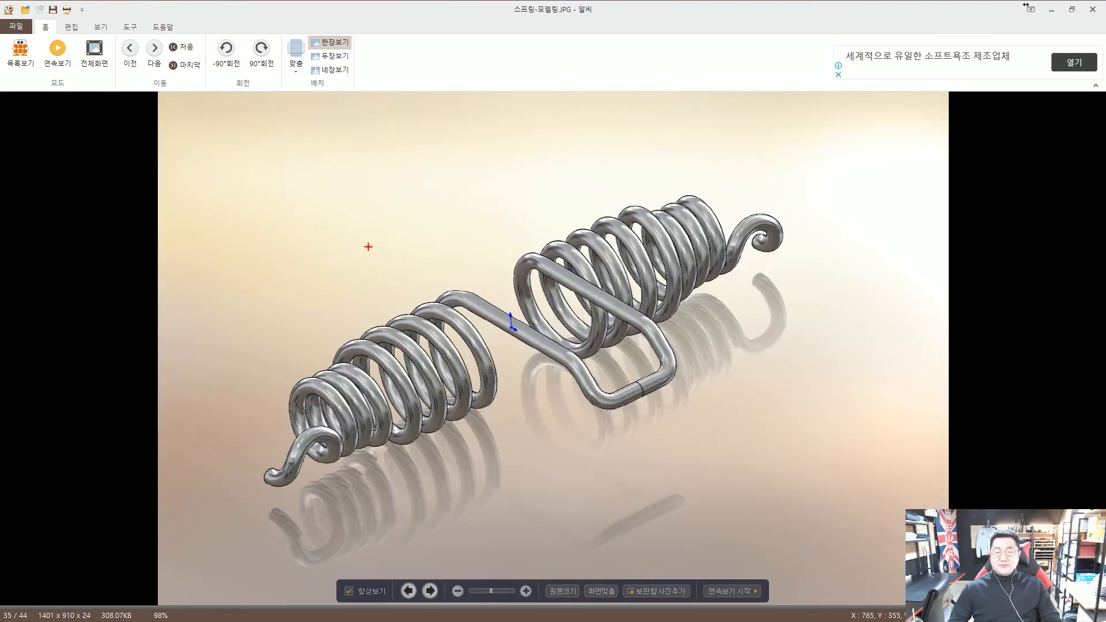
mouse_move(202, 133)
left_mouse_down()
mouse_move(216, 152)
mouse_move(876, 481)
mouse_move(880, 527)
left_mouse_up()
left_click_drag(960, 436, 903, 413)
key("Escape")
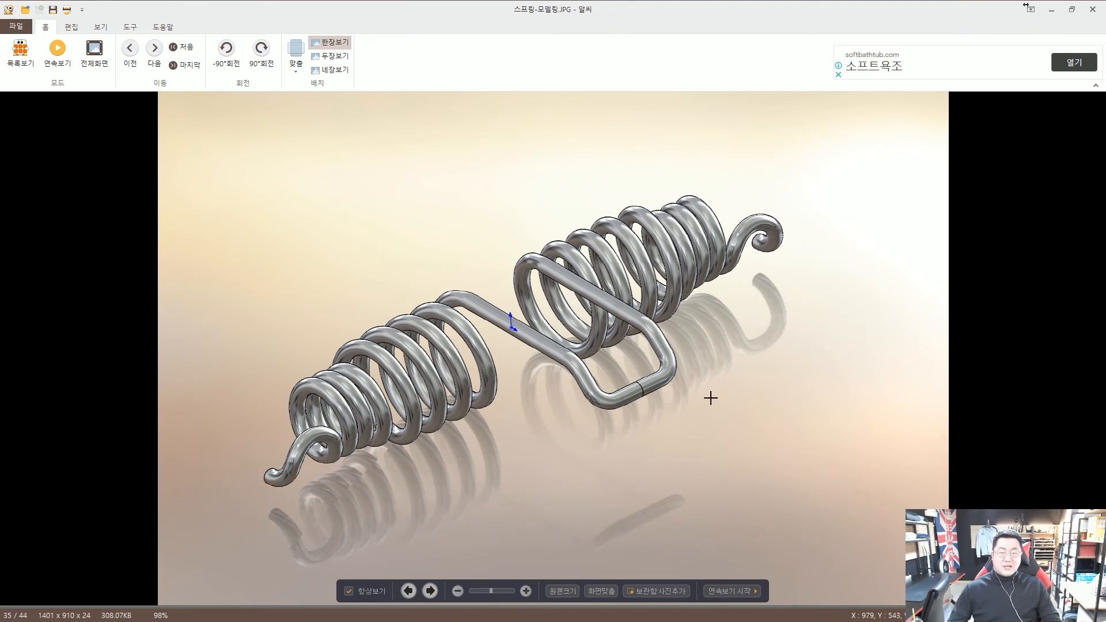
scroll(711, 396, "up", 1)
left_click_drag(620, 489, 672, 408)
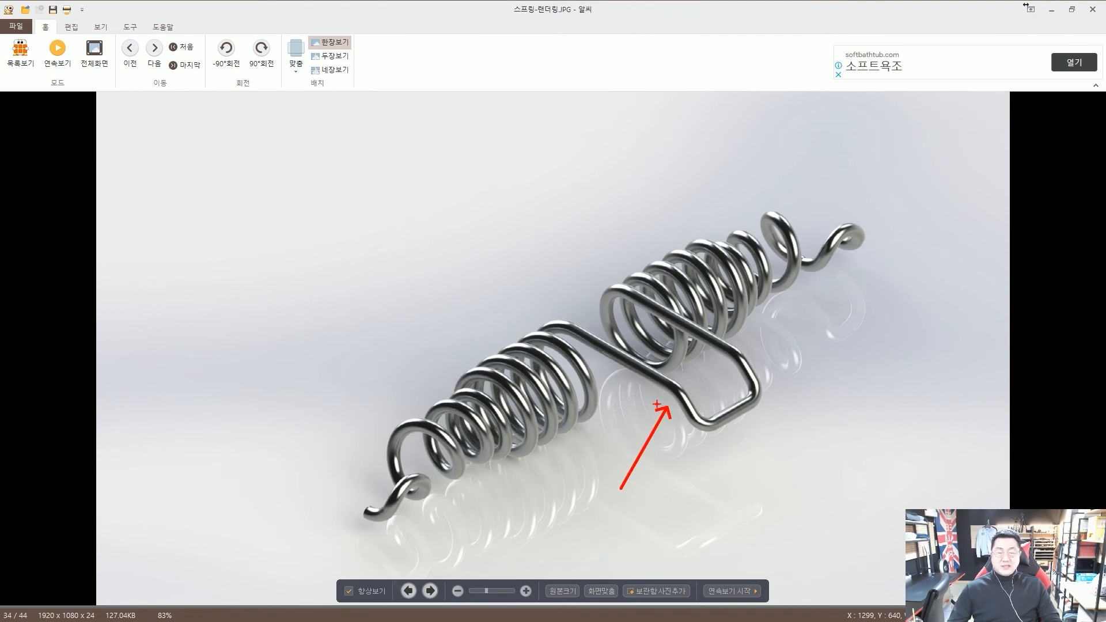
Frame the spring with a red rectangle, arrow and circle, erase them, and advance to 스프링-모델링.JPG
mouse_move(287, 168)
left_mouse_down()
mouse_move(309, 147)
mouse_move(883, 559)
mouse_move(916, 556)
left_mouse_up()
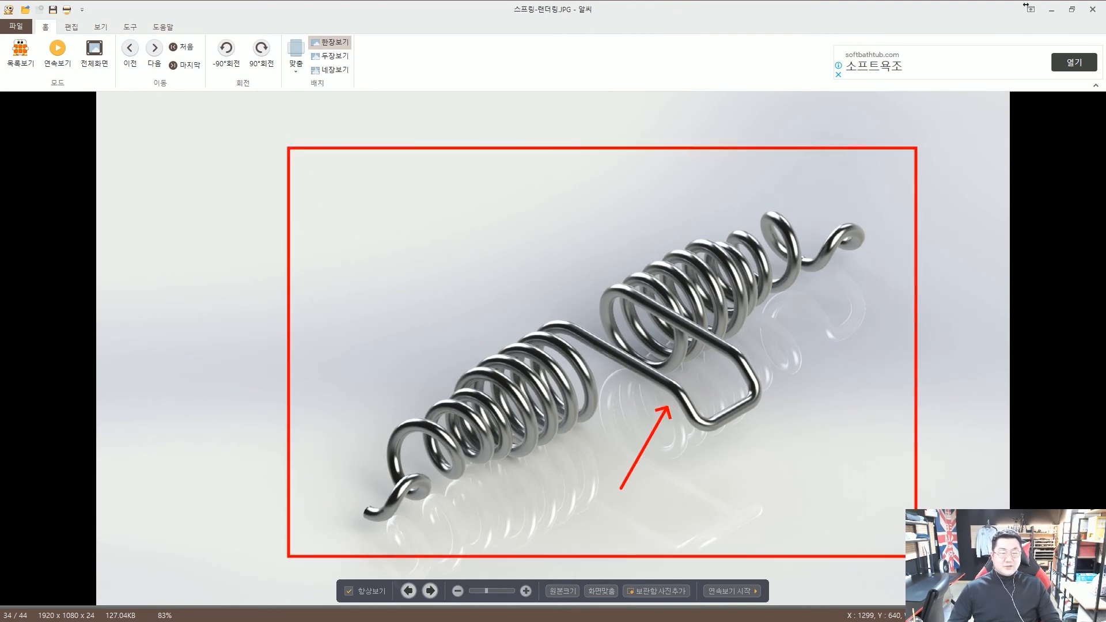
left_click_drag(995, 159, 936, 176)
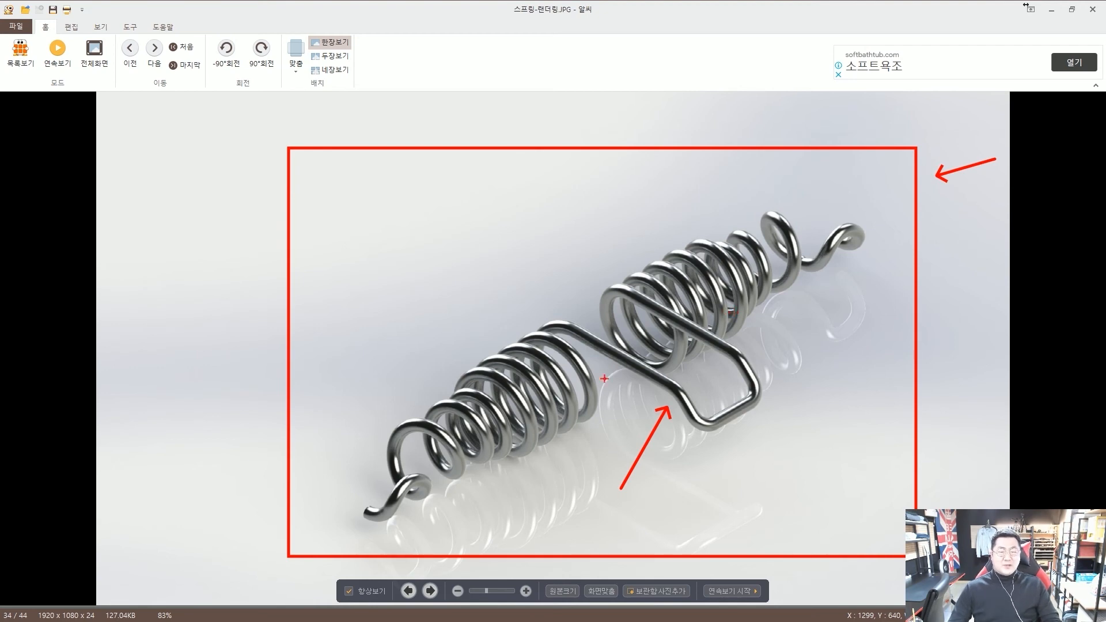
mouse_move(575, 495)
left_mouse_down()
mouse_move(603, 483)
mouse_move(858, 141)
mouse_move(700, 465)
mouse_move(644, 471)
left_mouse_up()
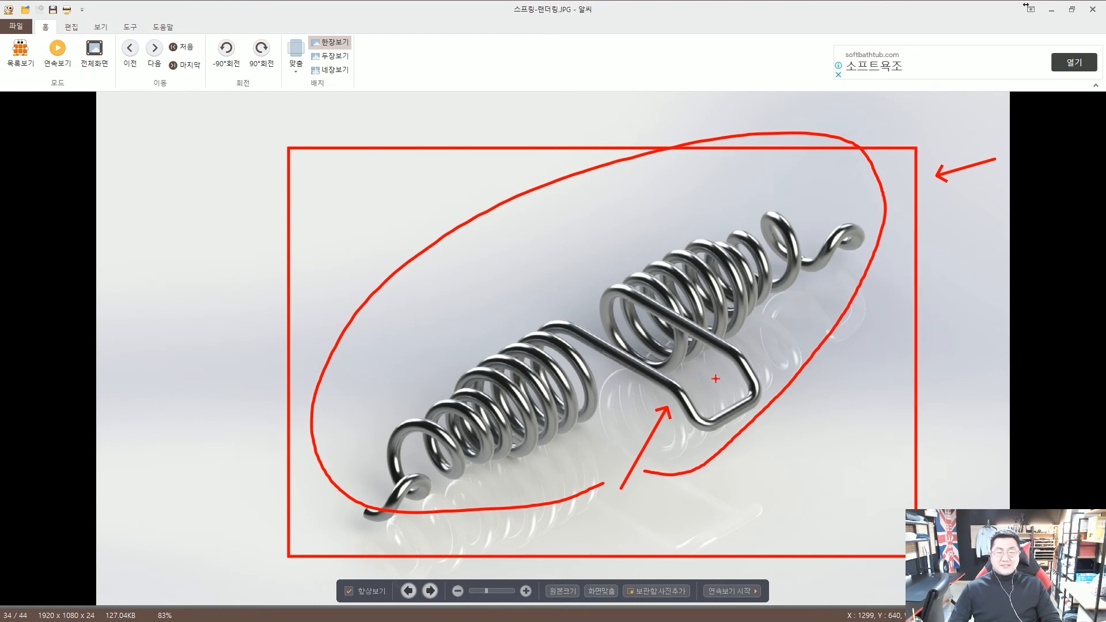
key("Escape")
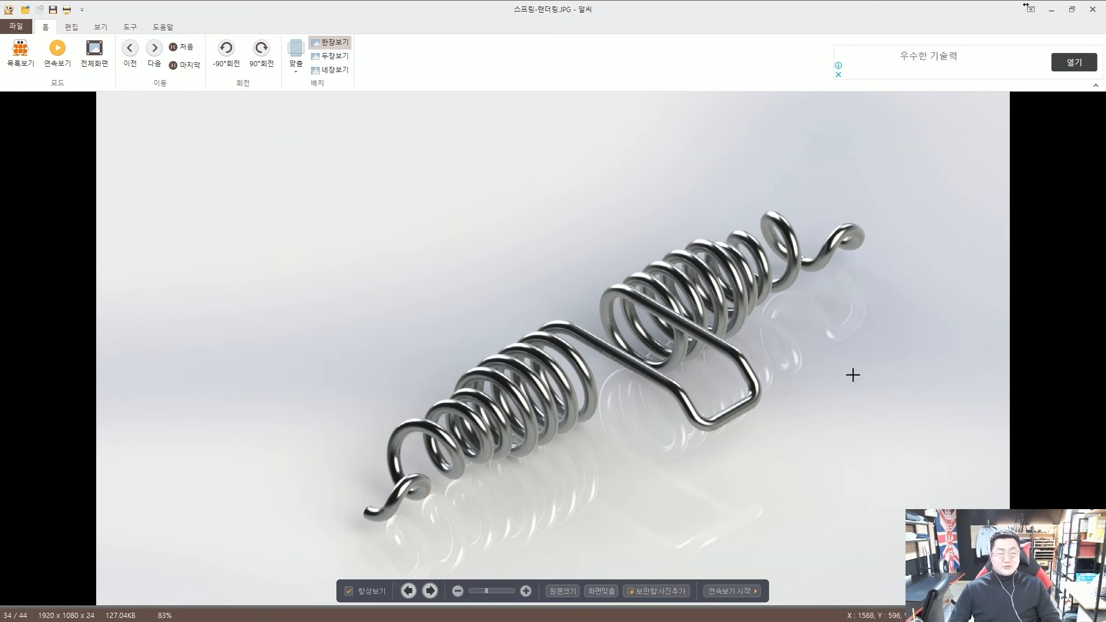
key("Right")
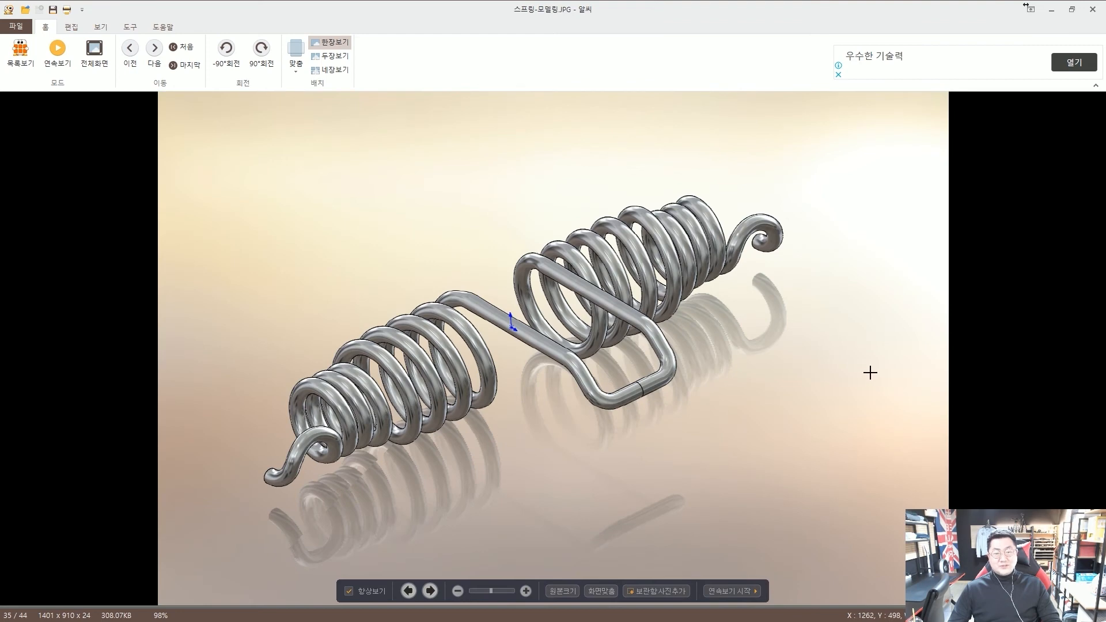
Step through to the grey machine frame picture and mark it with four red arrows
key("Right")
key("Right")
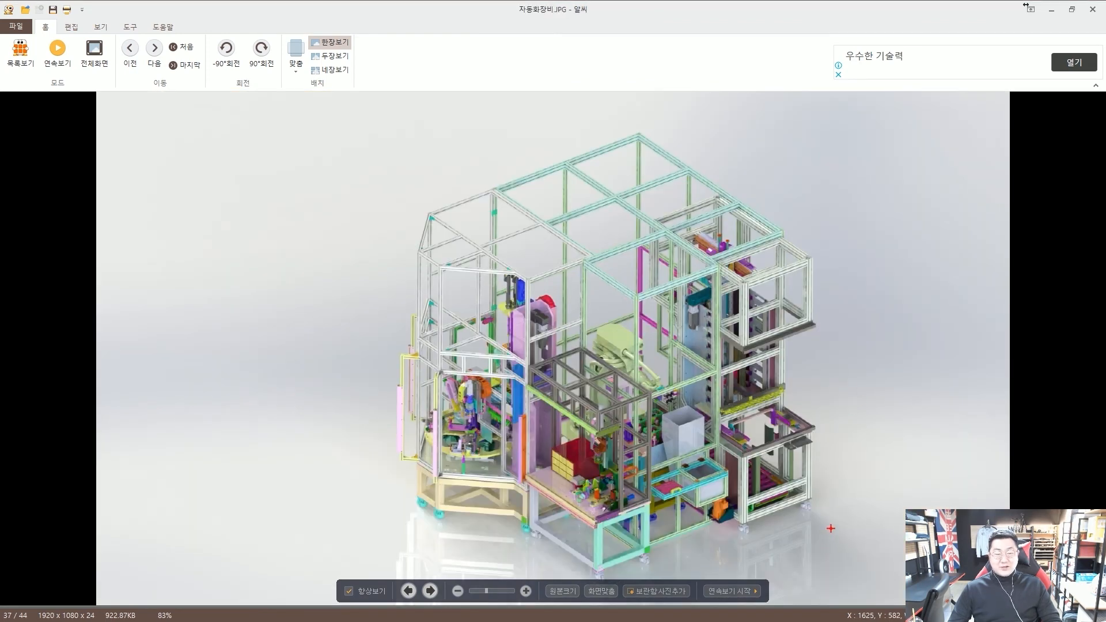
key("Right")
key("Right")
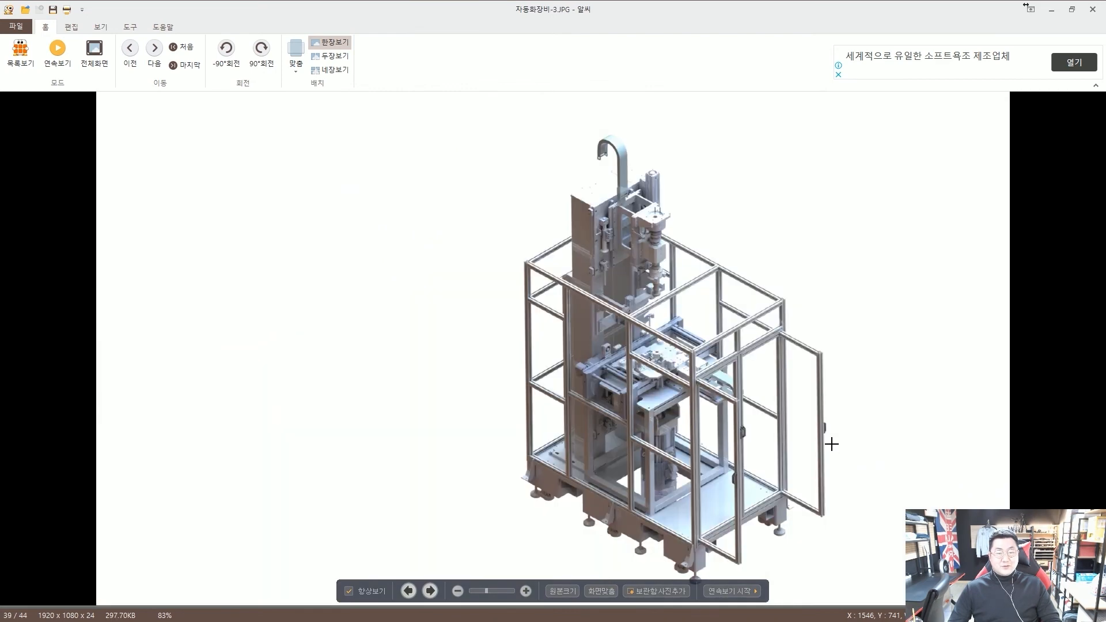
key("Left")
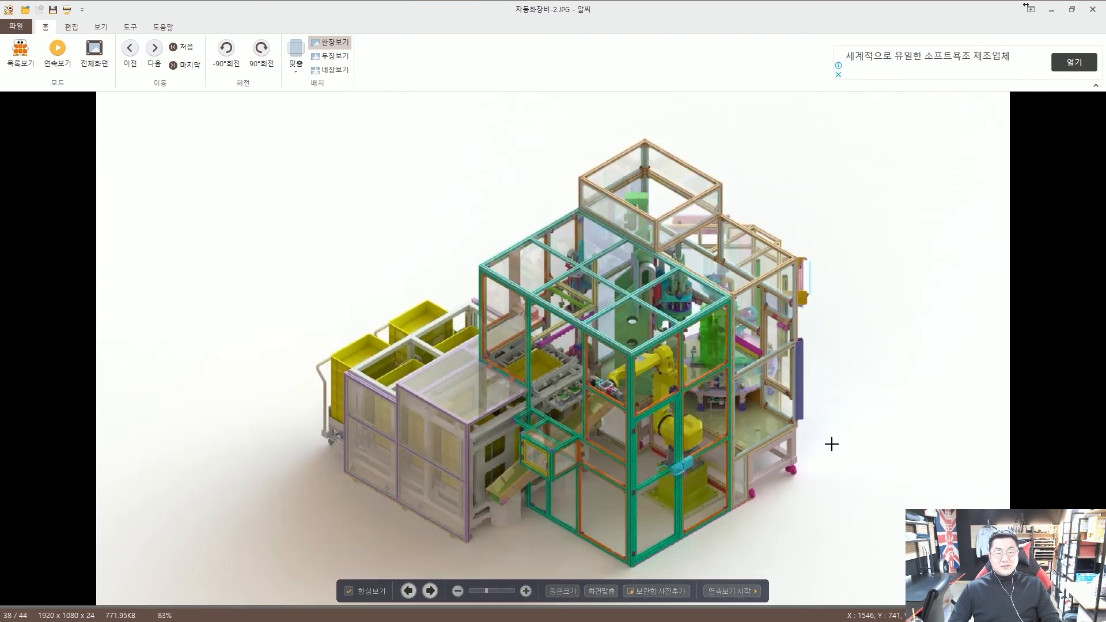
key("Right")
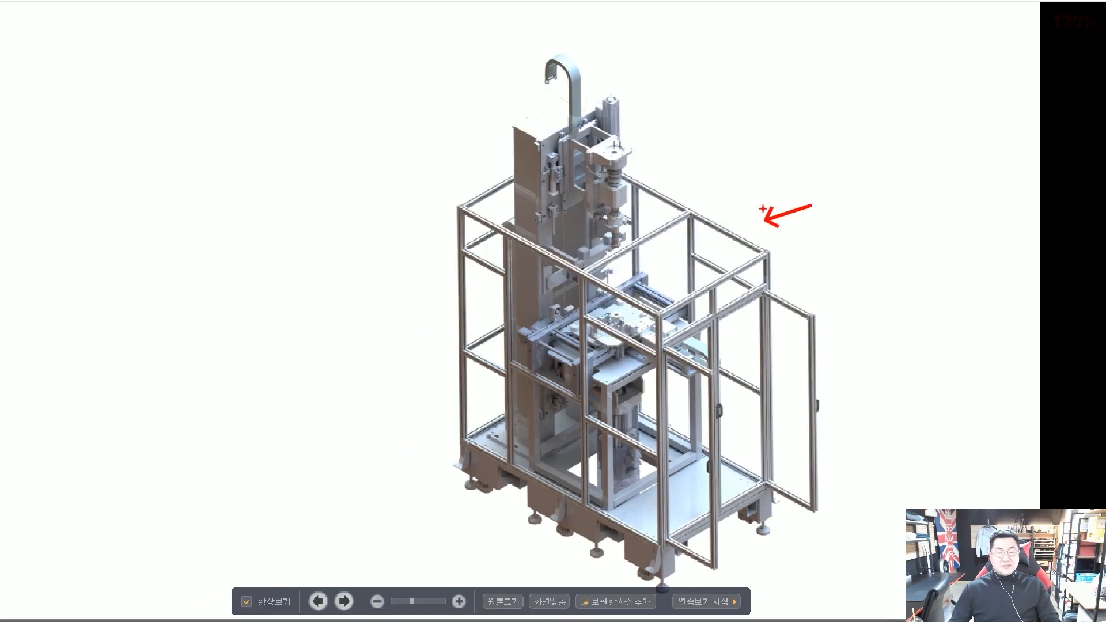
left_click_drag(750, 156, 670, 187)
left_click_drag(678, 77, 628, 98)
left_click_drag(382, 145, 473, 163)
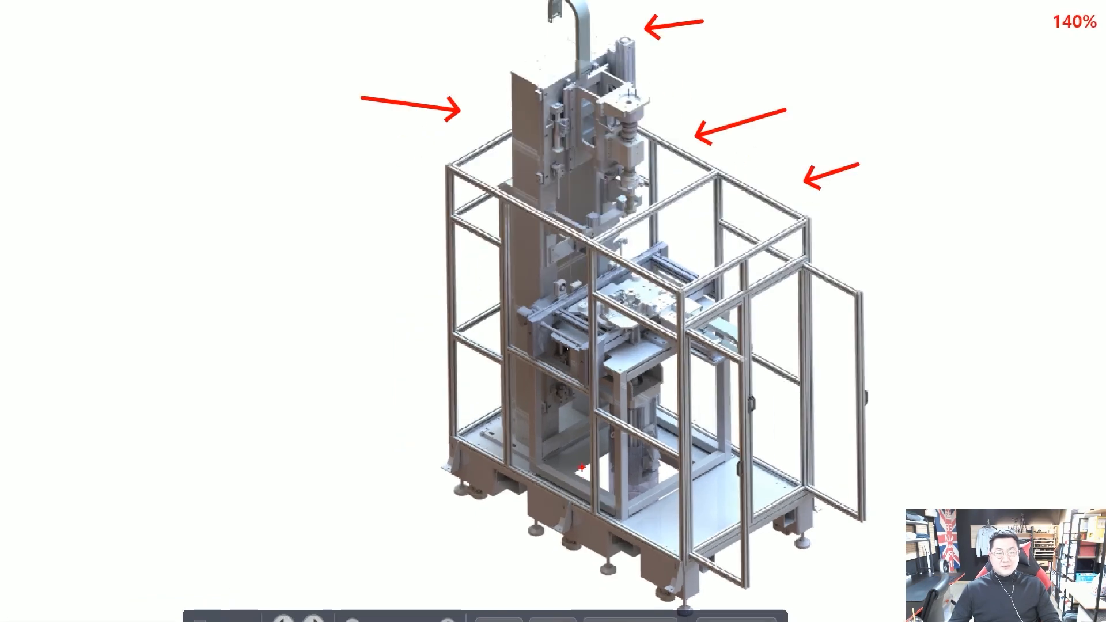
left_click_drag(472, 487, 548, 461)
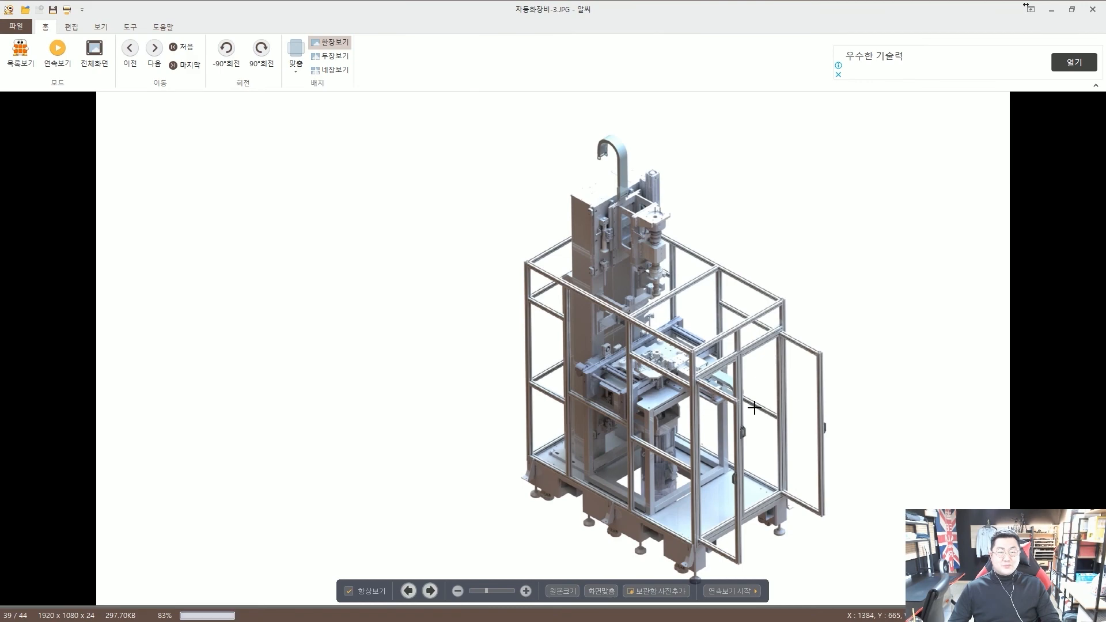
Move past the camera housing, sketch and clear pen marks, and wrap around to 7.JPG (2/44)
key("Right")
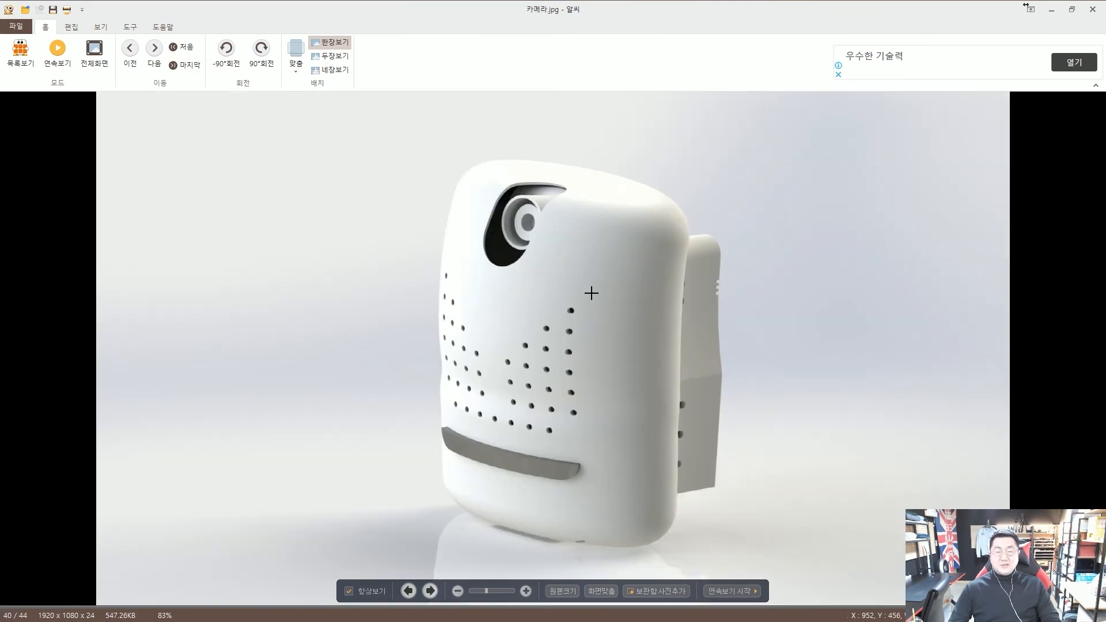
scroll(631, 350, "down", 4)
scroll(620, 355, "down", 1)
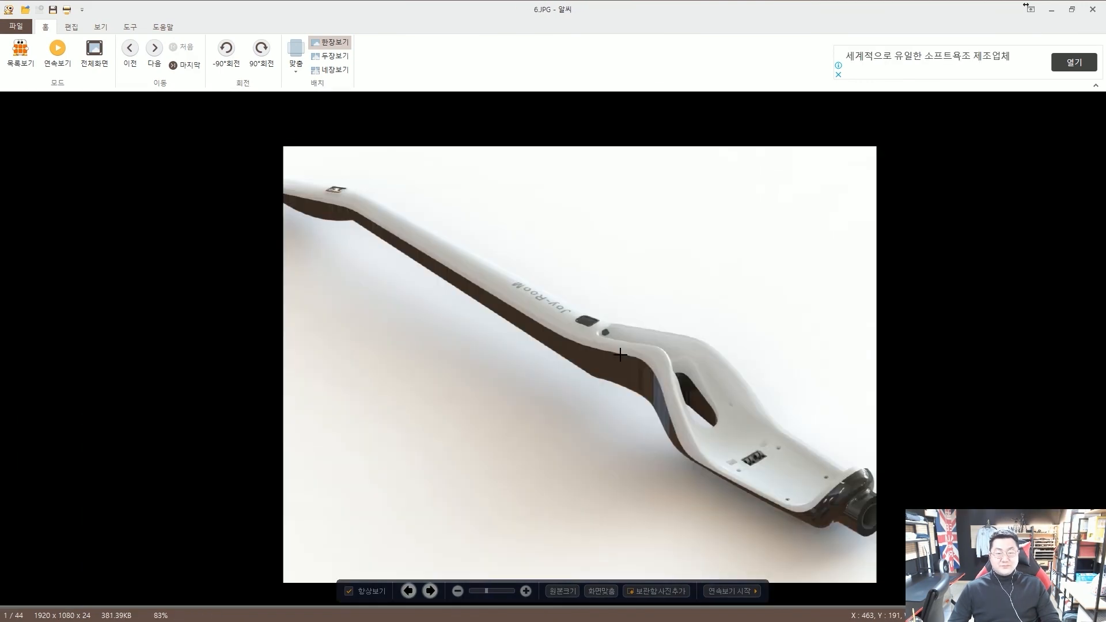
scroll(620, 354, "up", 1)
scroll(620, 355, "down", 1)
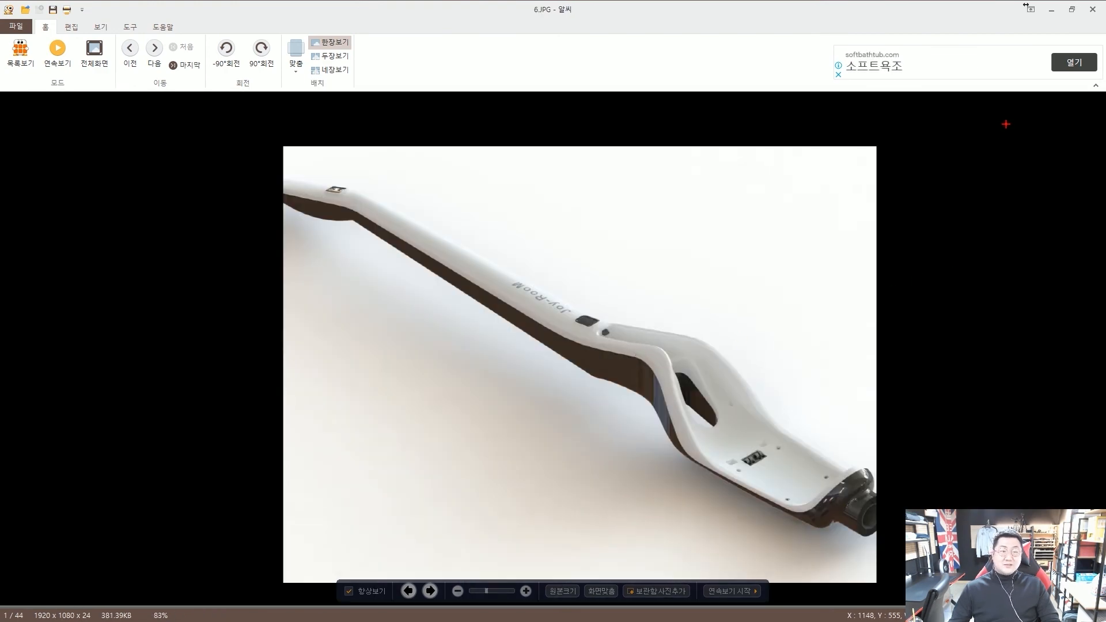
left_click_drag(1005, 122, 894, 142)
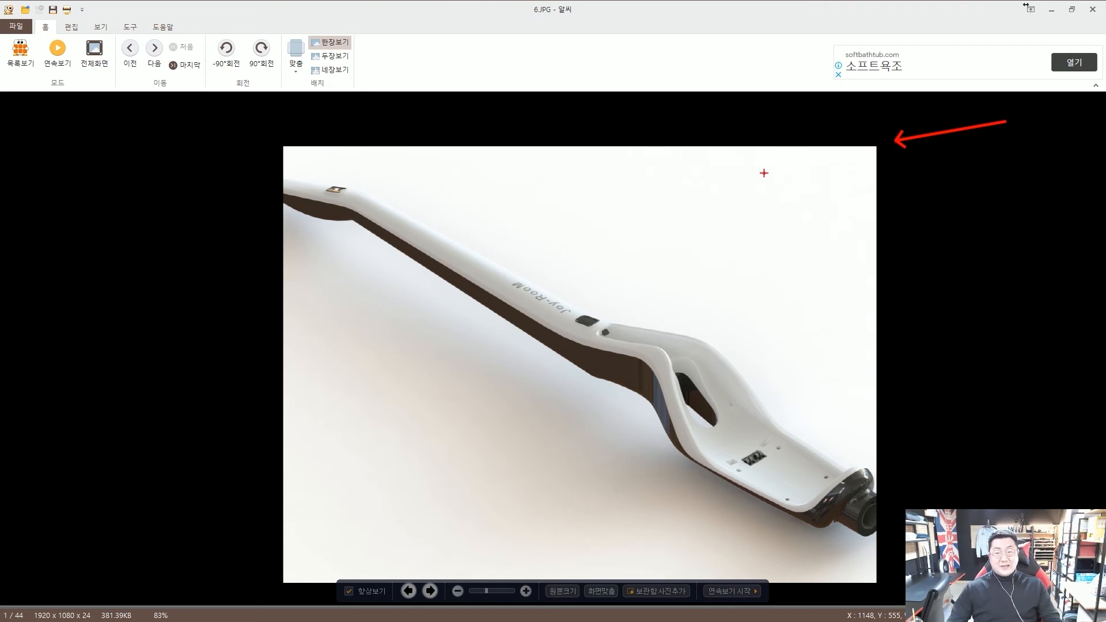
left_click_drag(202, 118, 262, 146)
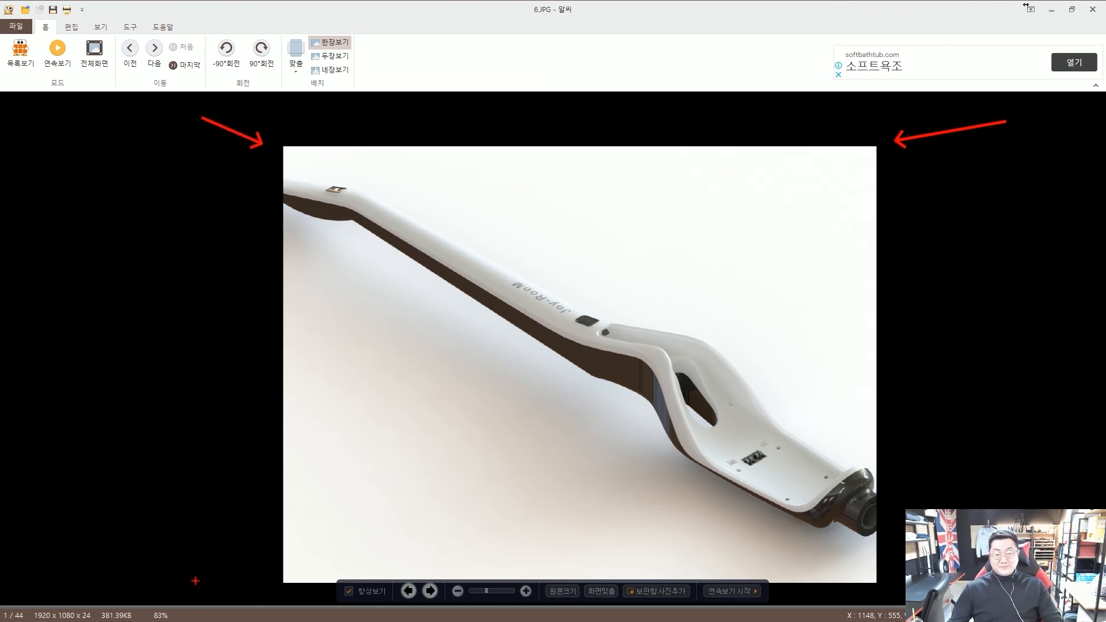
left_click_drag(196, 581, 254, 574)
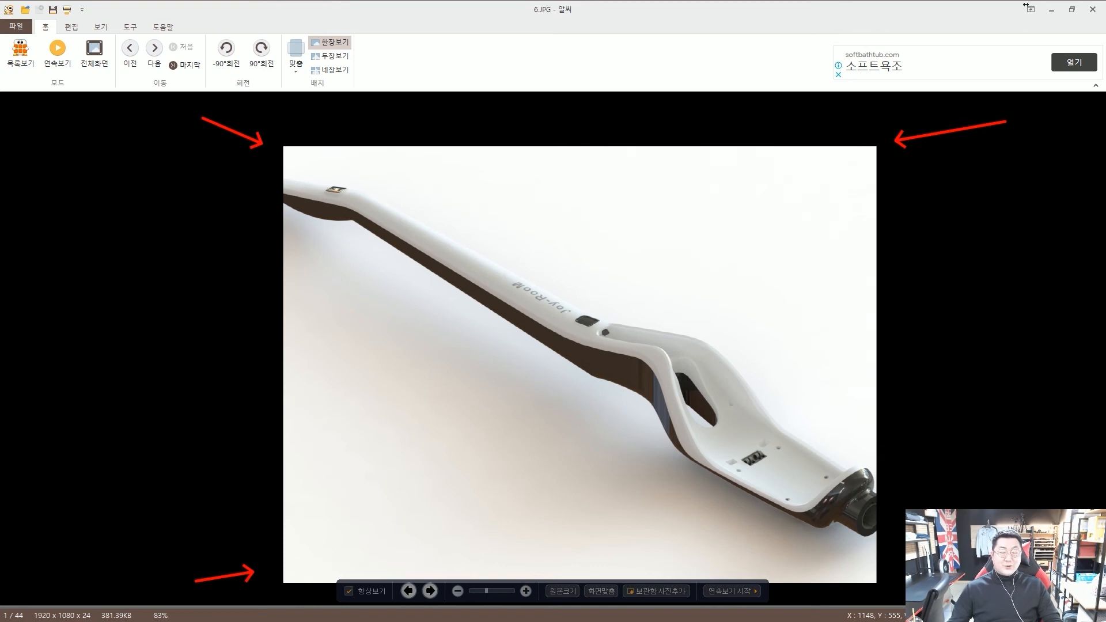
key("Escape")
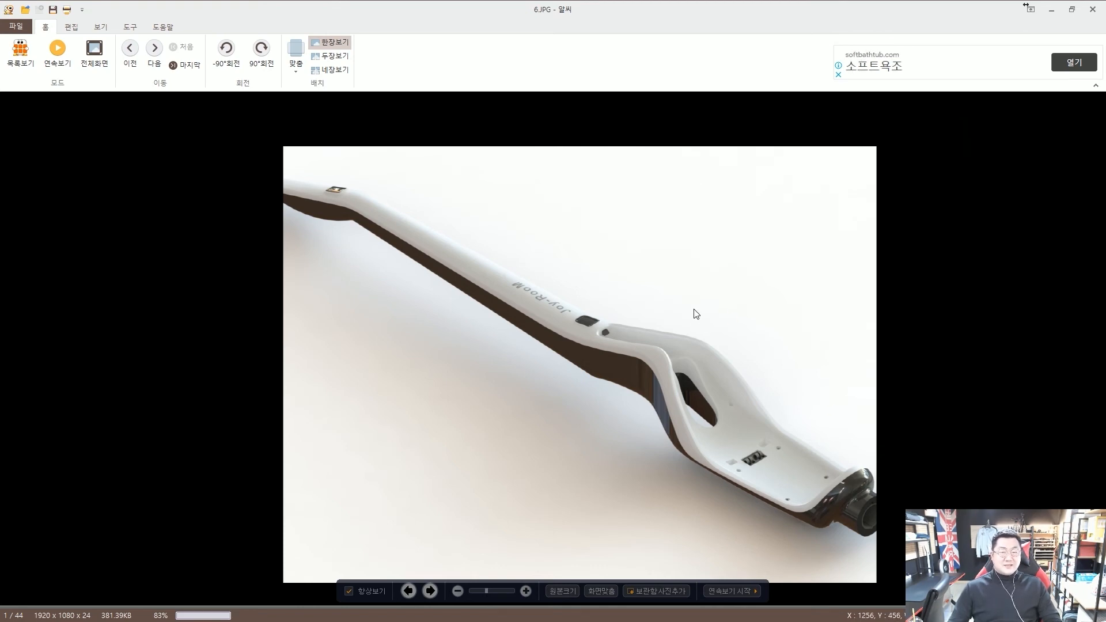
key("Right")
key("Left")
key("Right")
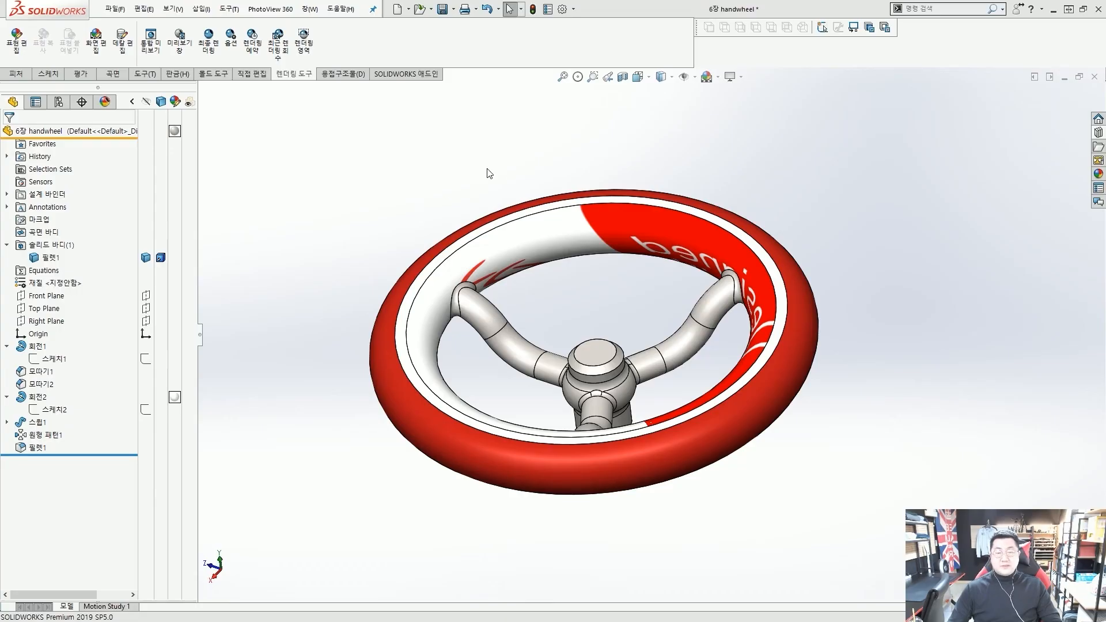
Close the 6장 handwheel document, choosing 저장 안 함 to discard its changes
middle_click_drag(489, 172, 567, 249)
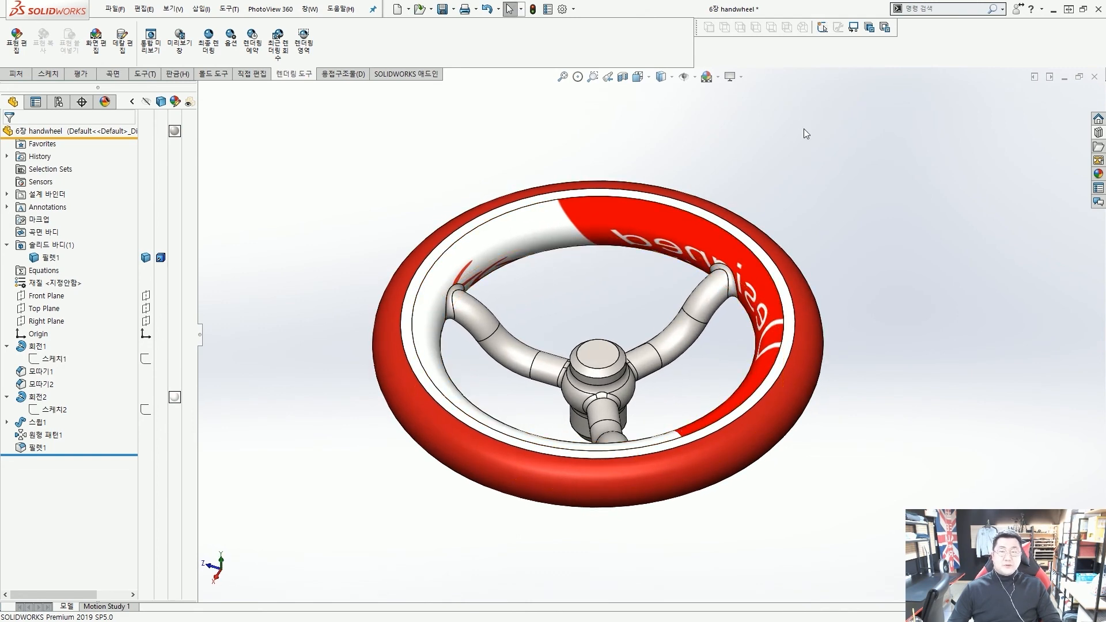
left_click(1095, 76)
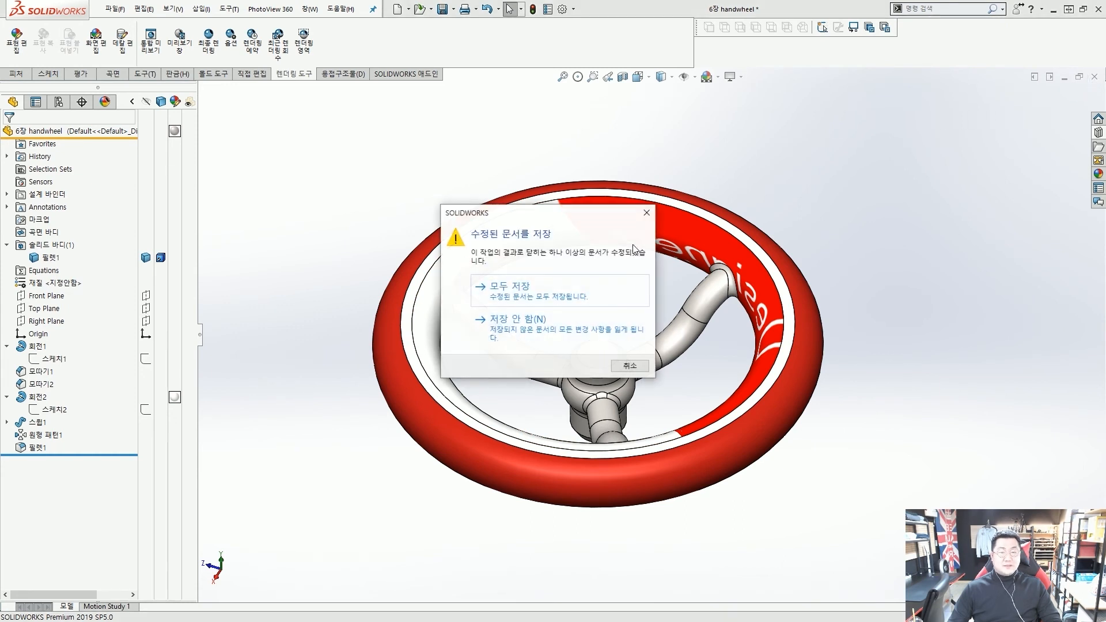
left_click(552, 330)
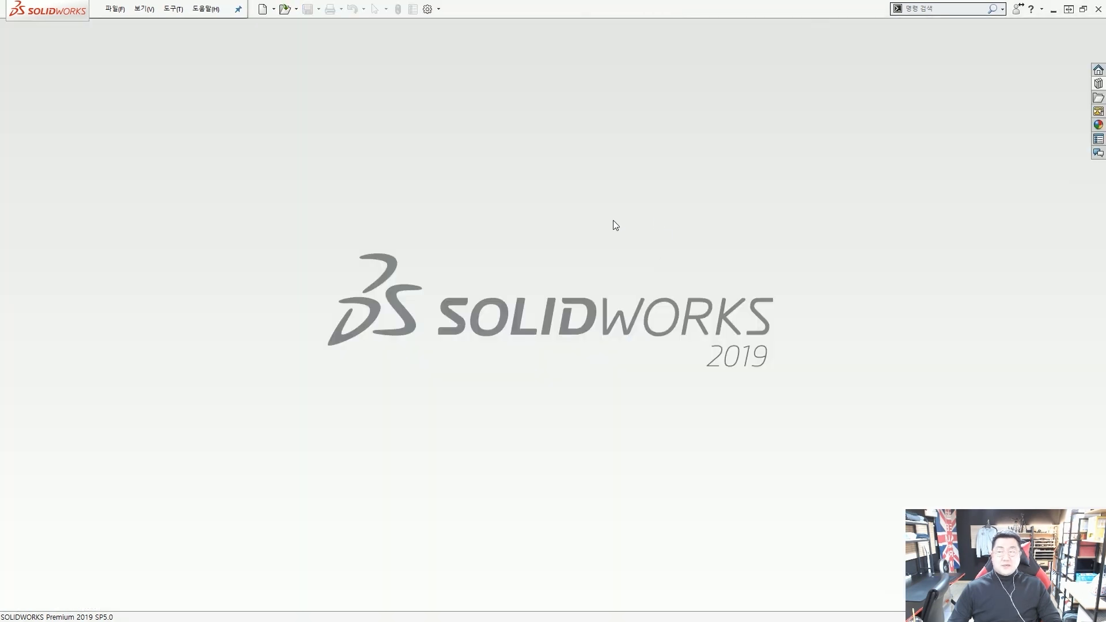
Open the Bracket part from Design Library > Essentials > Lesson01 > Case Study
left_click(1099, 84)
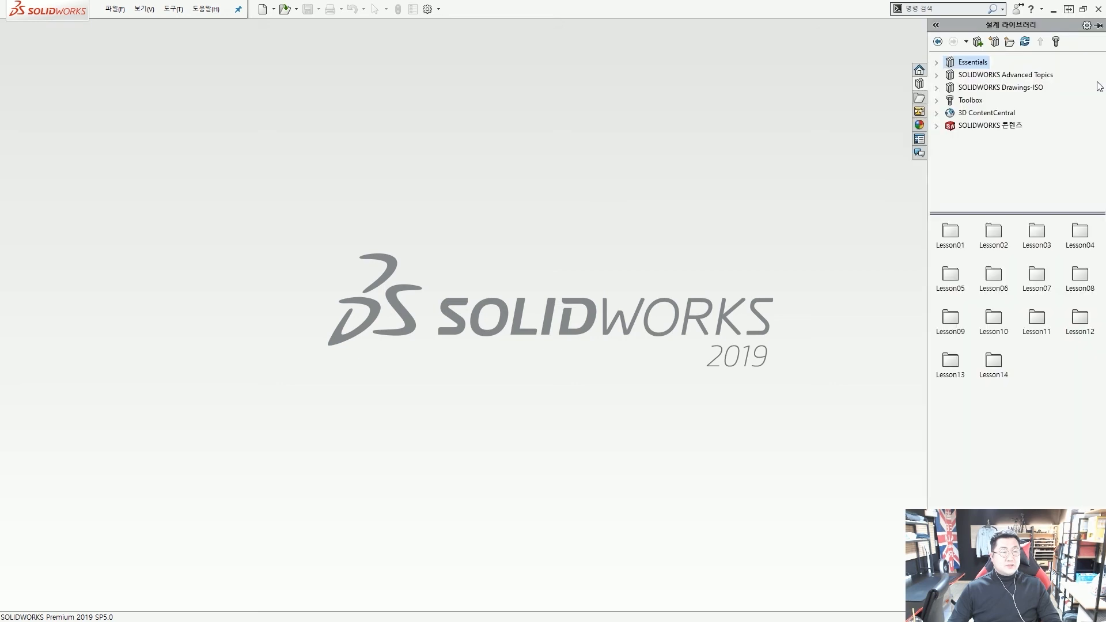
left_click(937, 62)
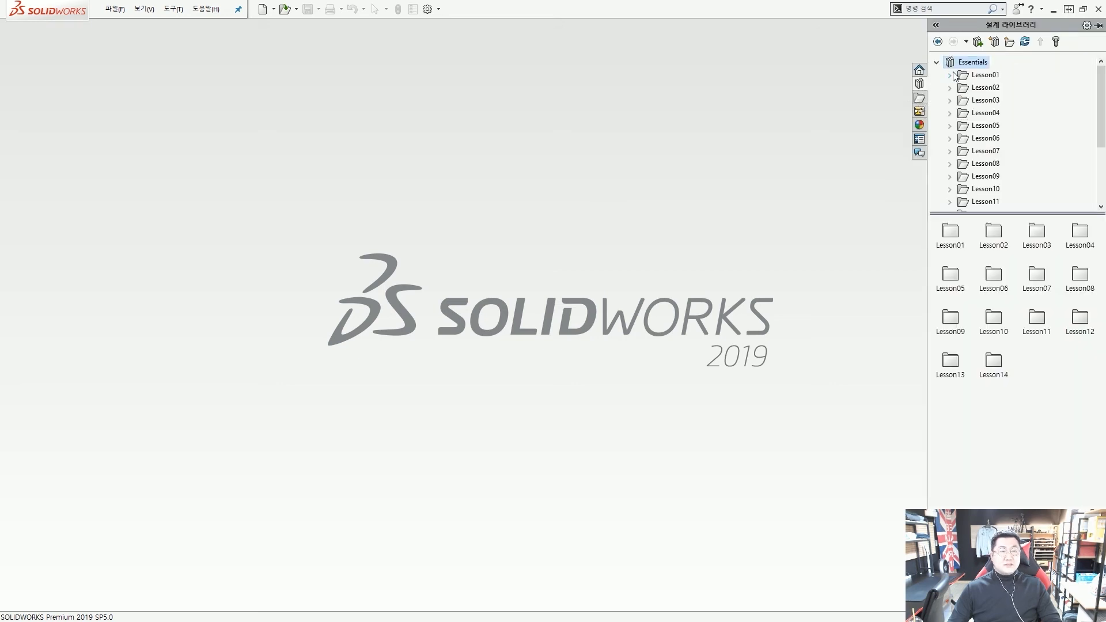
left_click(952, 76)
left_click(950, 75)
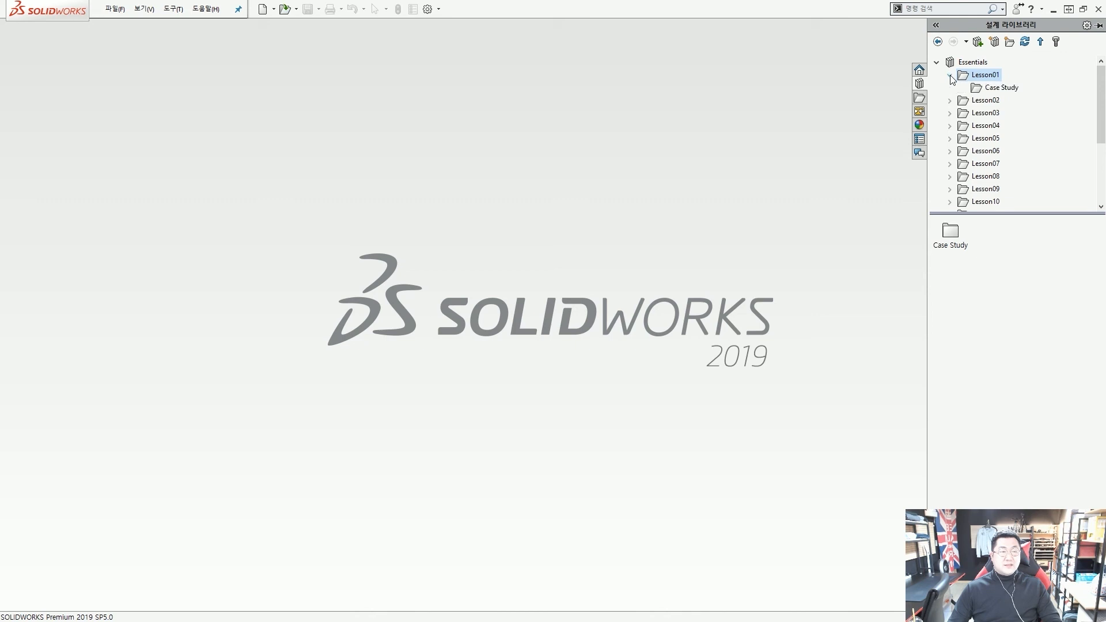
left_click(996, 89)
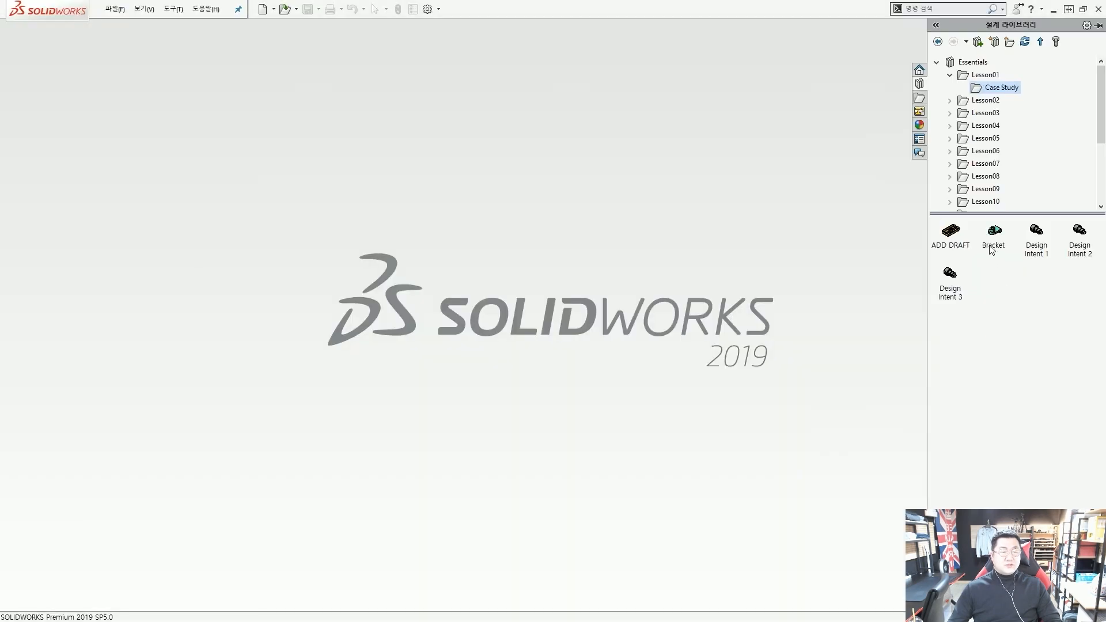
left_click(992, 239)
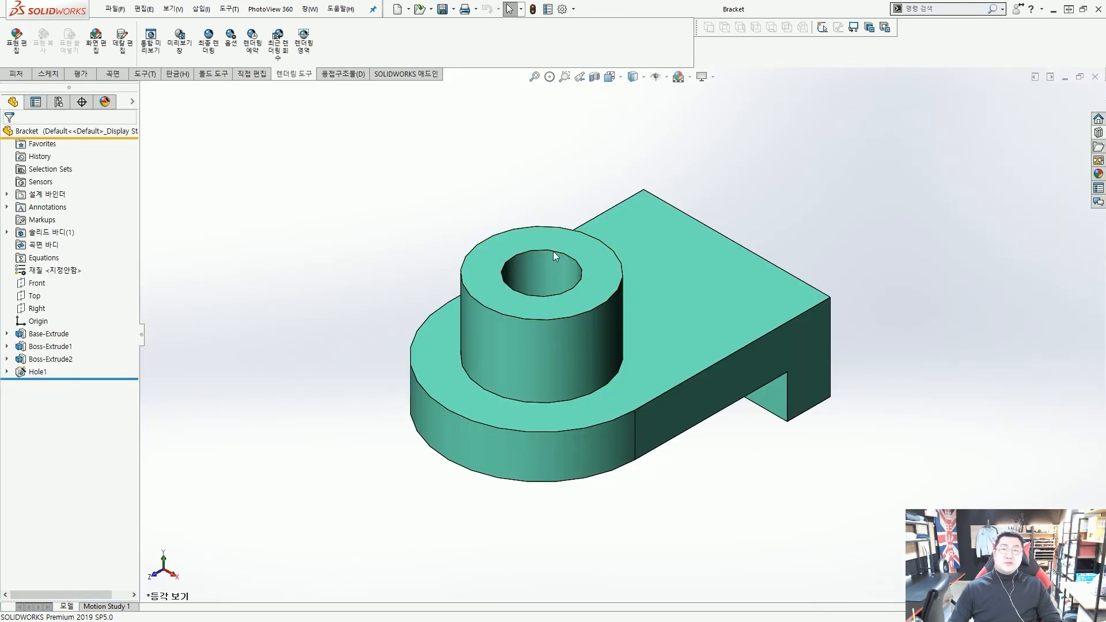
Zoom the Bracket view and open the File (파일) menu
scroll(720, 340, "up", 2)
scroll(697, 313, "down", 1)
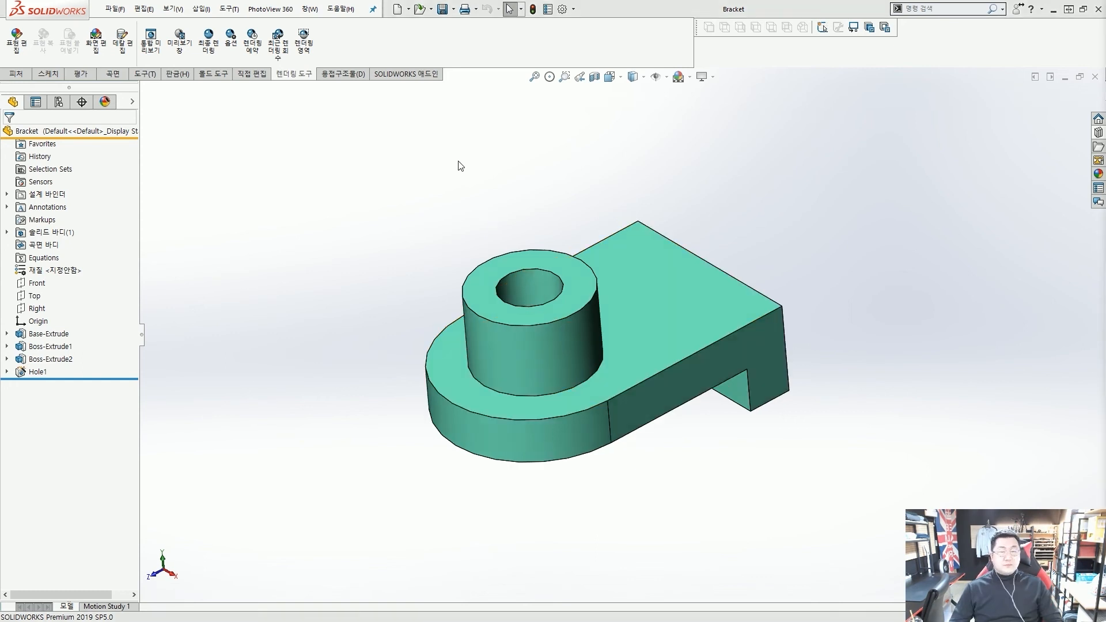
left_click(116, 9)
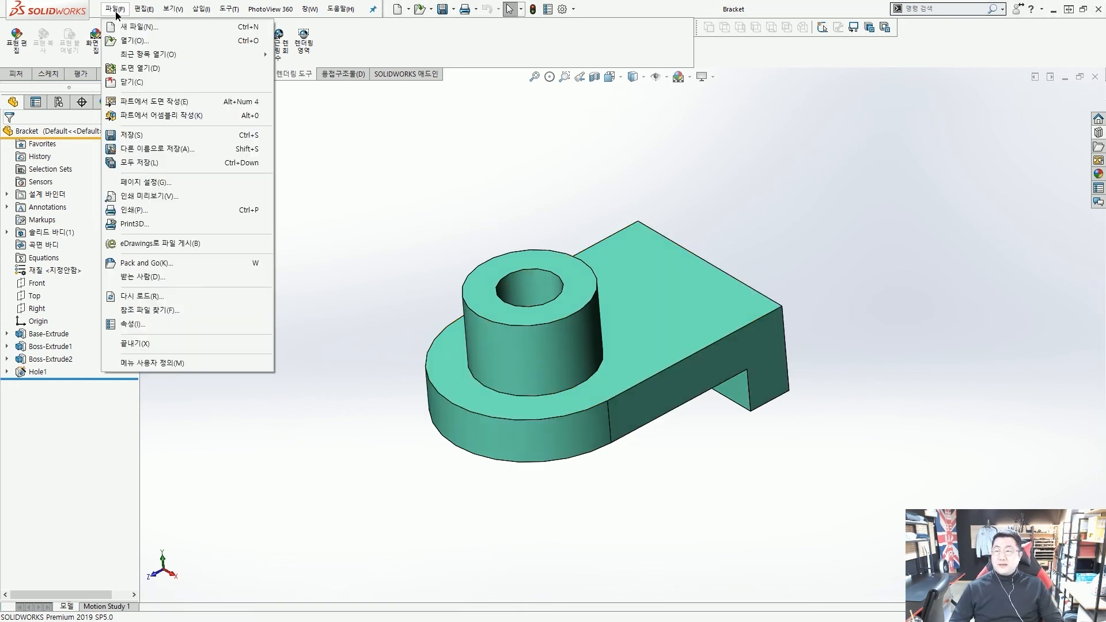
Open the Bracket's summary information and go to its Custom properties tab
left_click(166, 329)
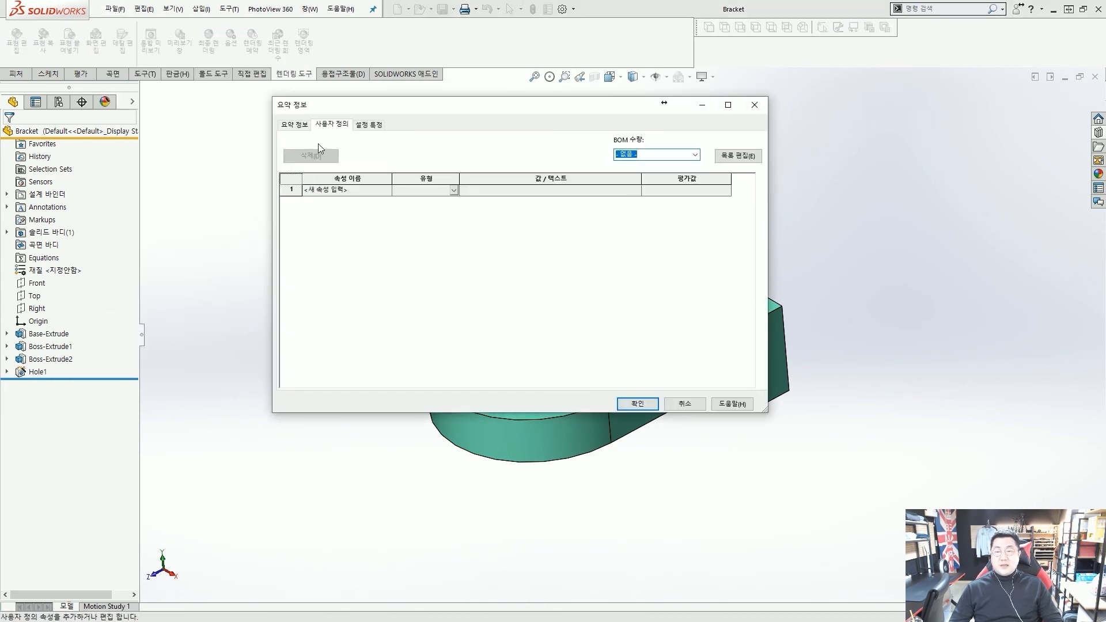
left_click(294, 125)
left_click(332, 126)
left_click(374, 126)
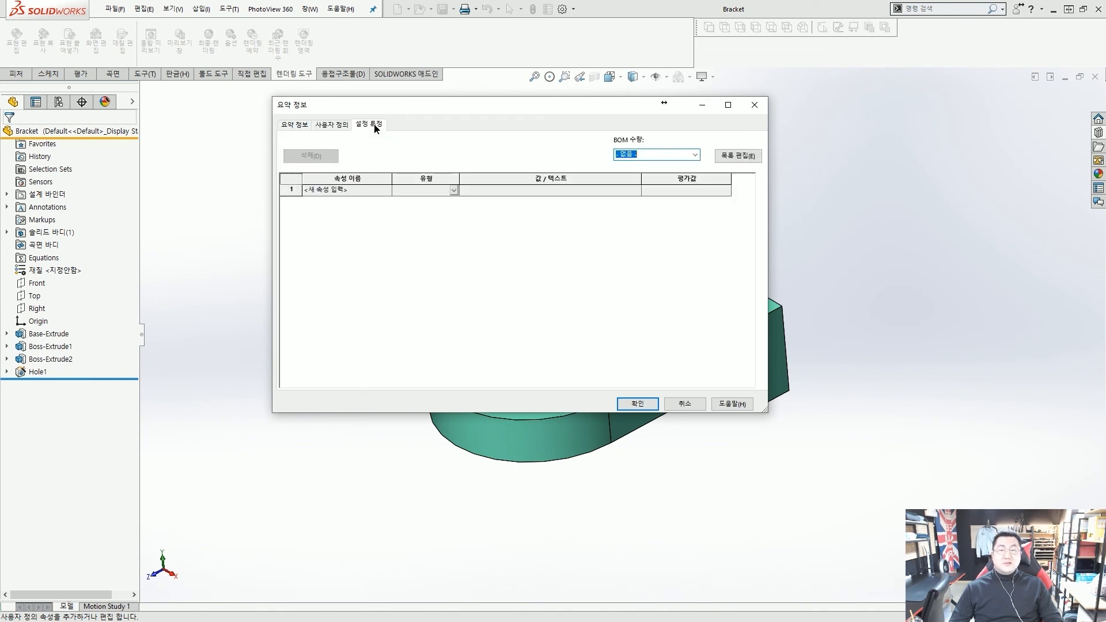
left_click(340, 130)
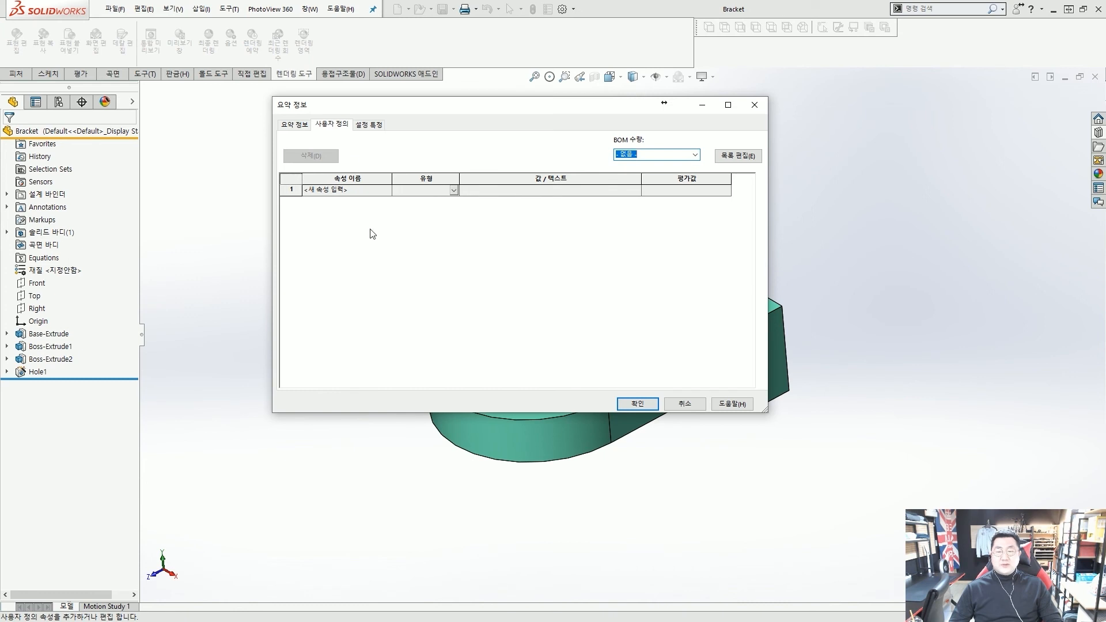
key("ctrl+2")
mouse_move(272, 167)
left_mouse_down("ctrl")
mouse_move(714, 190)
mouse_move(746, 205)
left_mouse_up("ctrl")
left_click_drag(781, 218, 730, 200, "ctrl+shift")
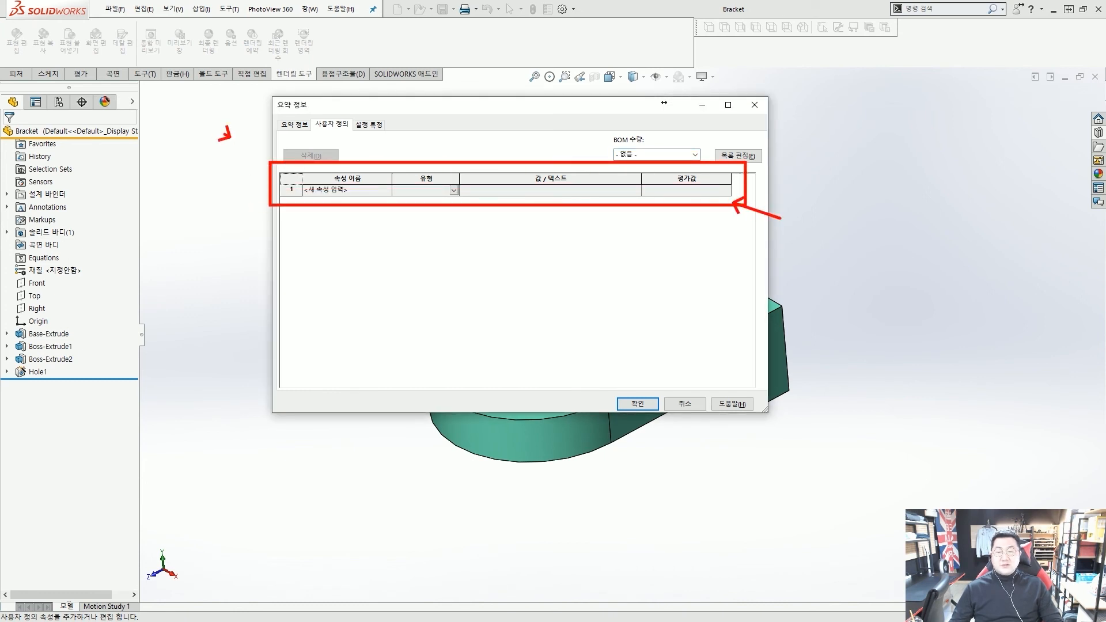
left_click_drag(225, 134, 268, 166, "ctrl+shift")
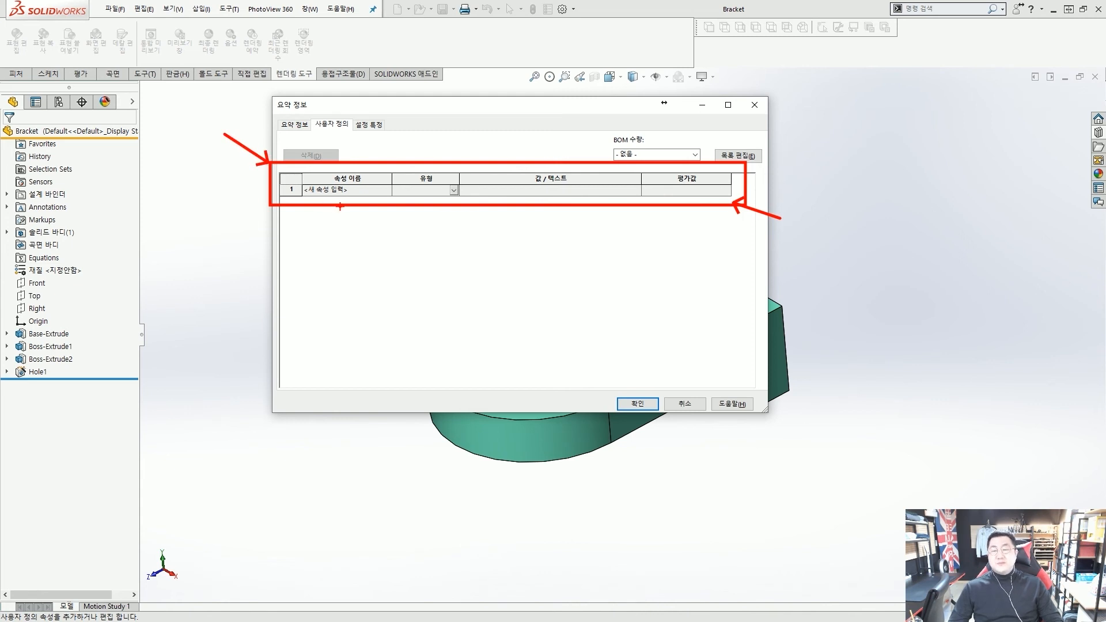
key("Escape")
Add a custom property named 설계자 with type 문자 (text)
left_click(328, 191)
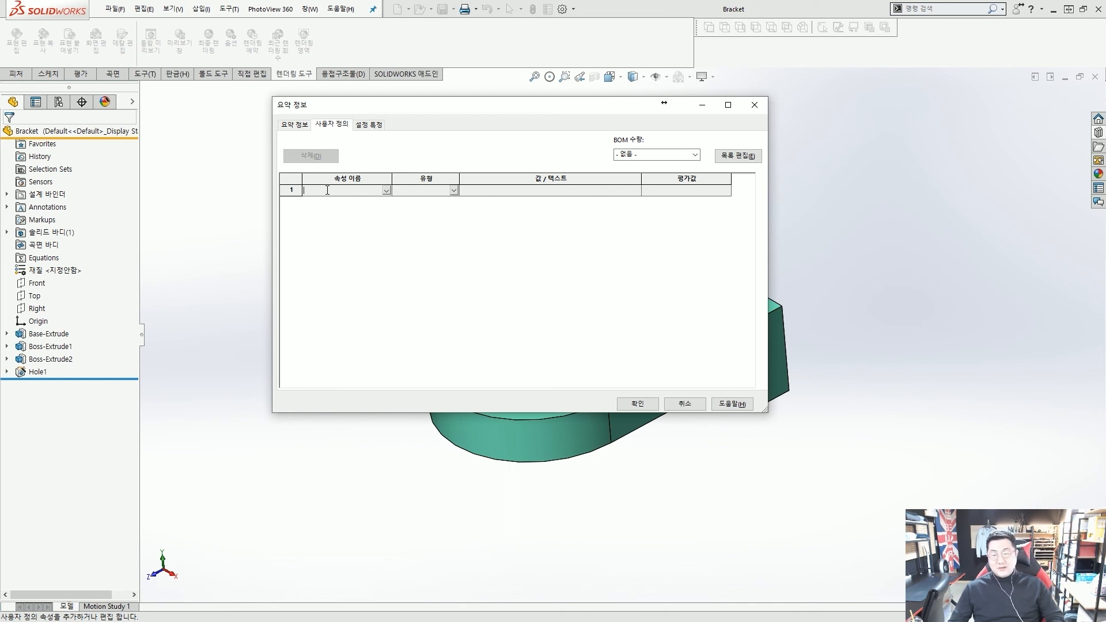
type("tjf")
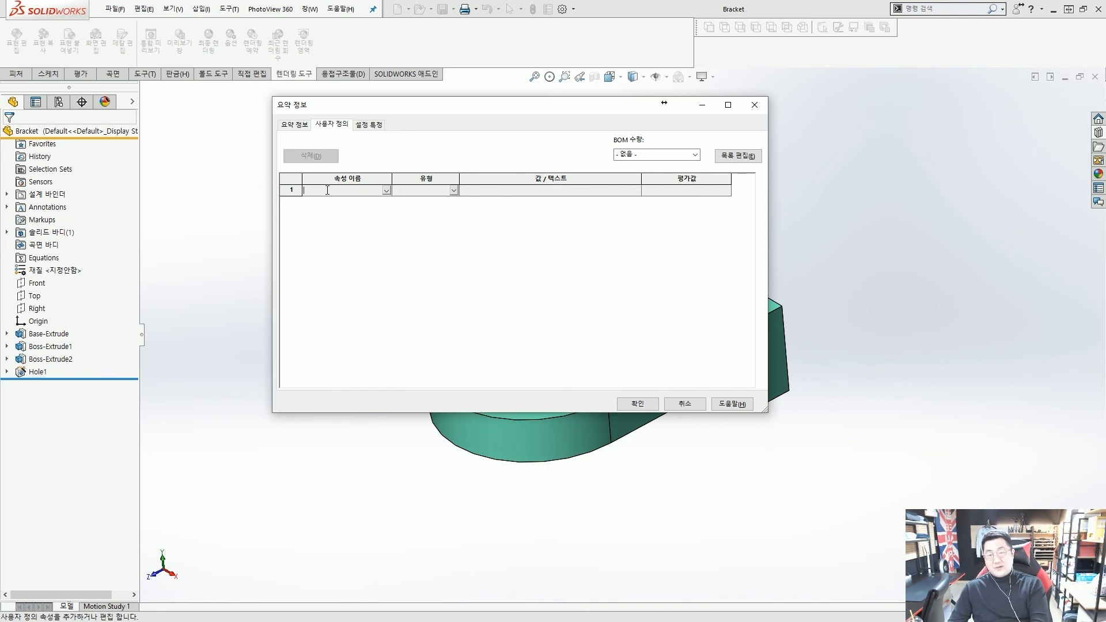
type("rPwk")
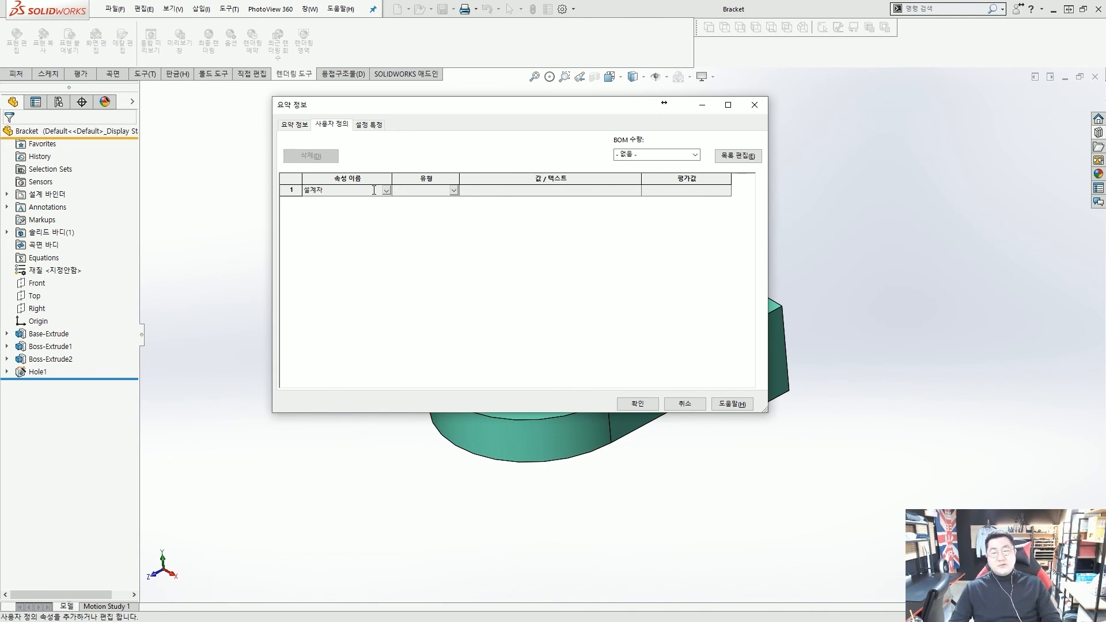
left_click(454, 192)
left_click(455, 191)
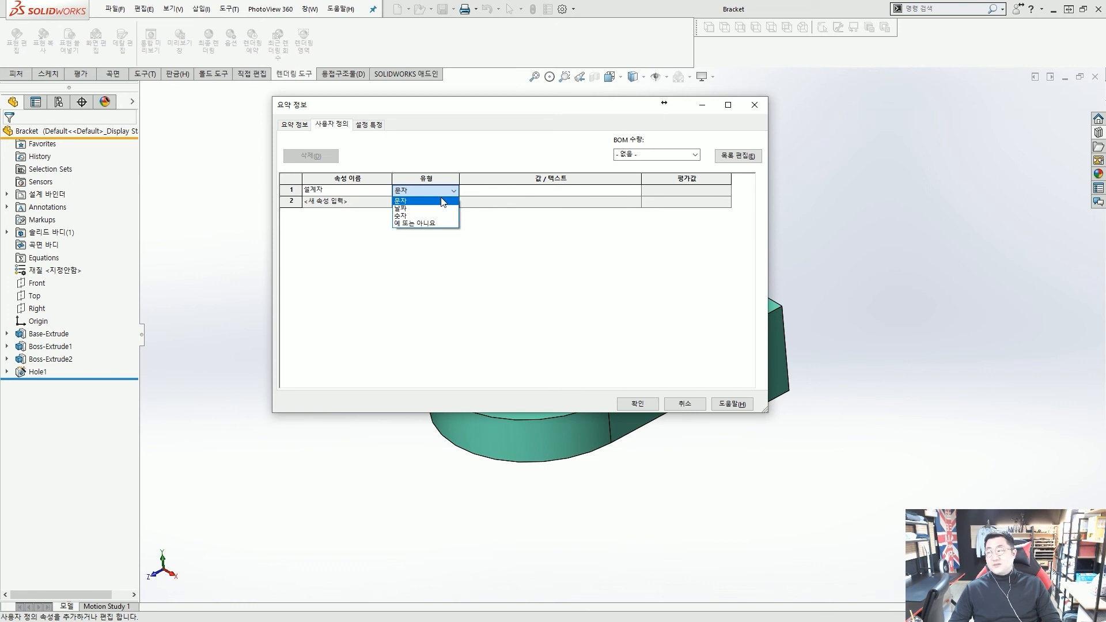
left_click(439, 201)
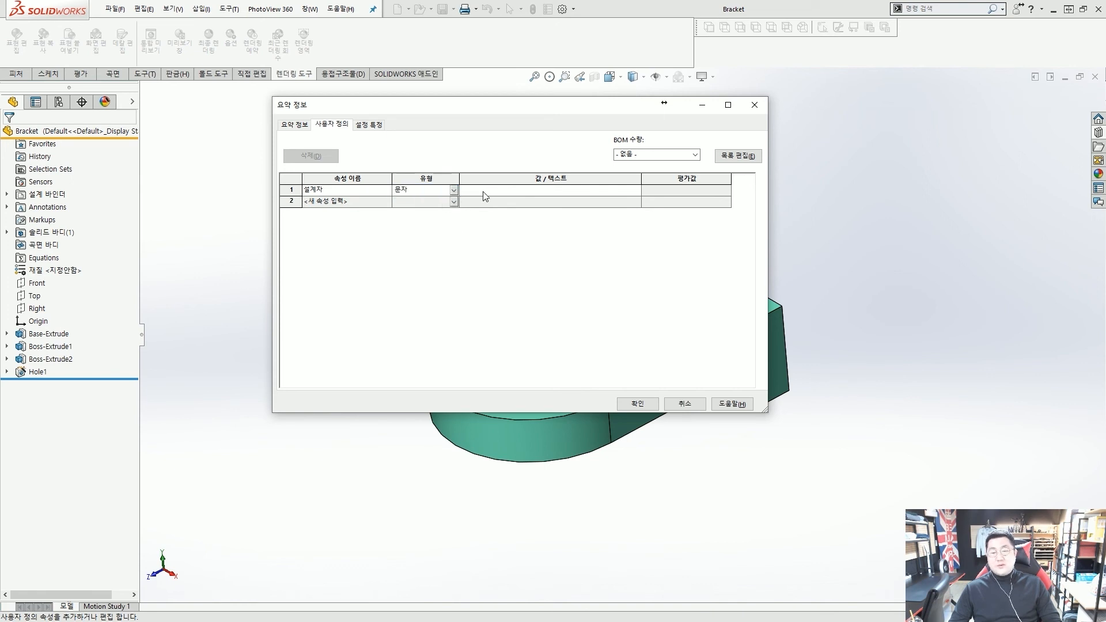
key("ctrl+2")
left_click_drag(451, 165, 648, 224, "ctrl")
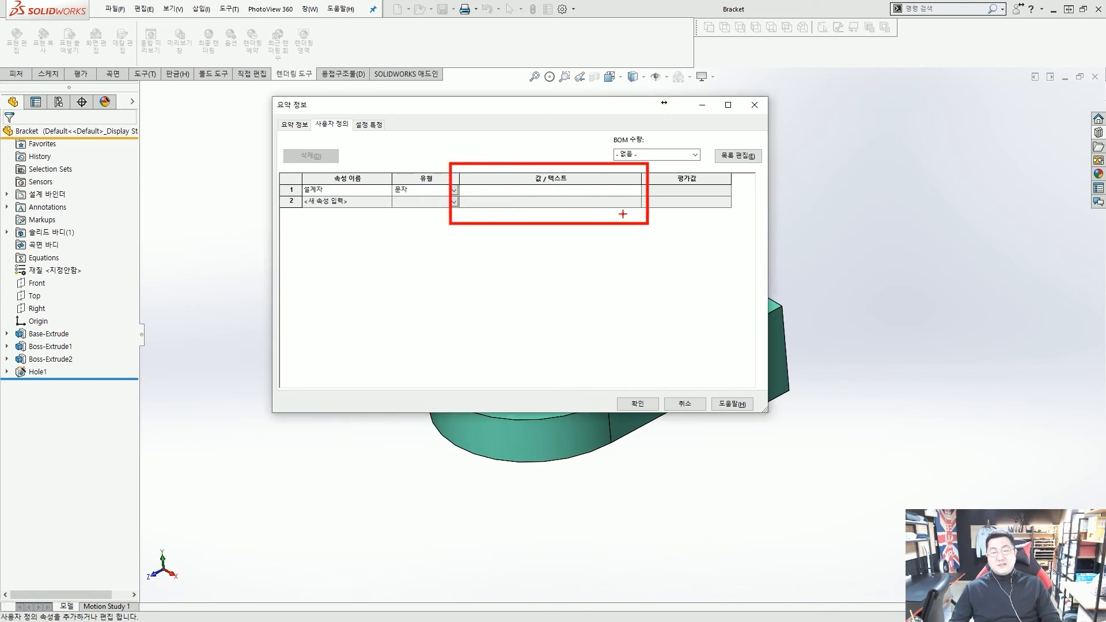
left_click_drag(496, 151, 496, 179, "ctrl+shift")
key("Escape")
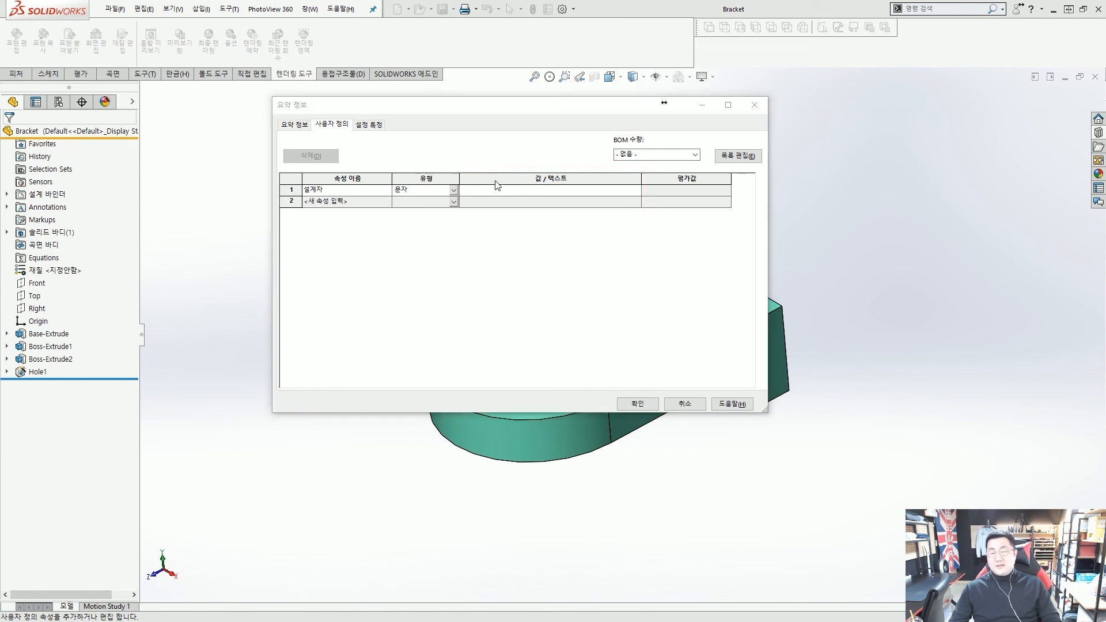
Enter the designer's name as the 설계자 value and confirm with 확인
left_click(494, 190)
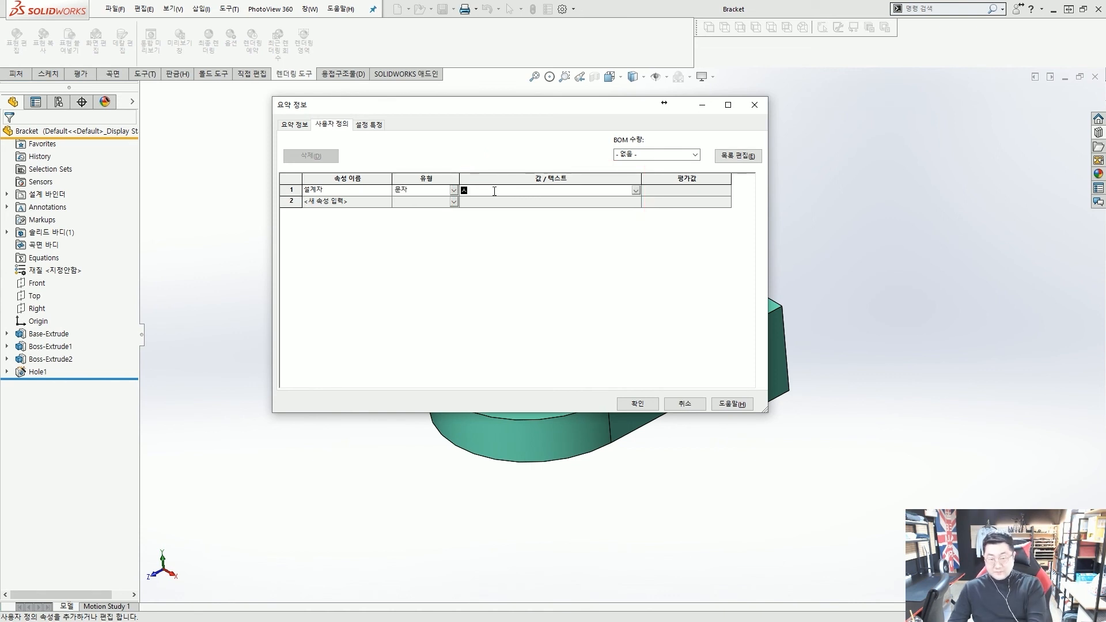
key("Return")
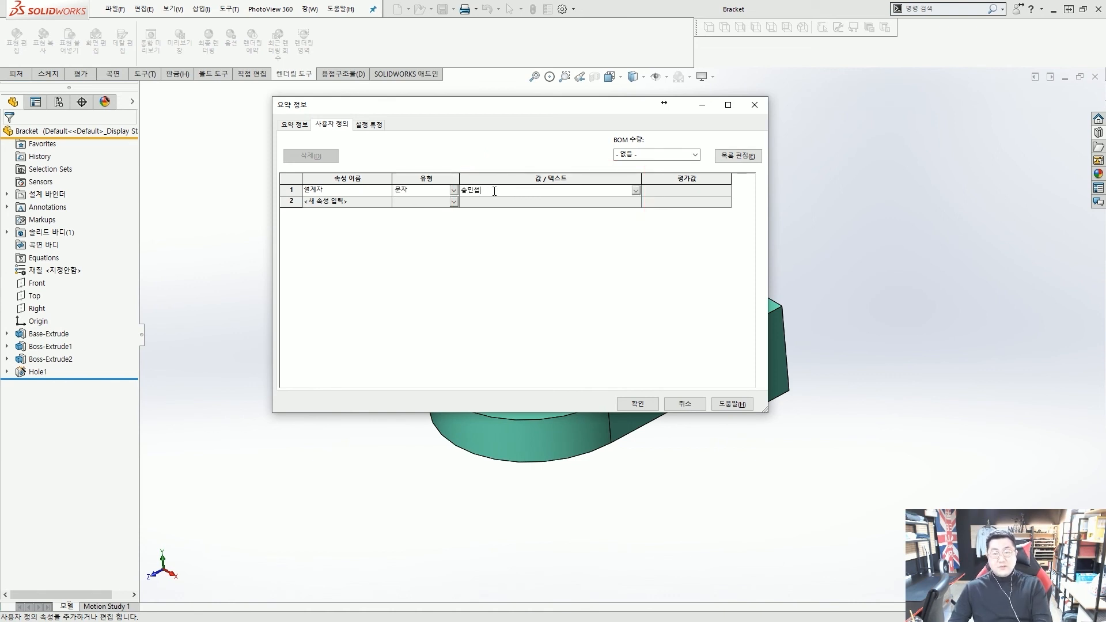
left_click(681, 190)
mouse_move(489, 174)
left_mouse_down()
mouse_move(498, 203)
mouse_move(636, 151)
mouse_move(690, 199)
left_mouse_up()
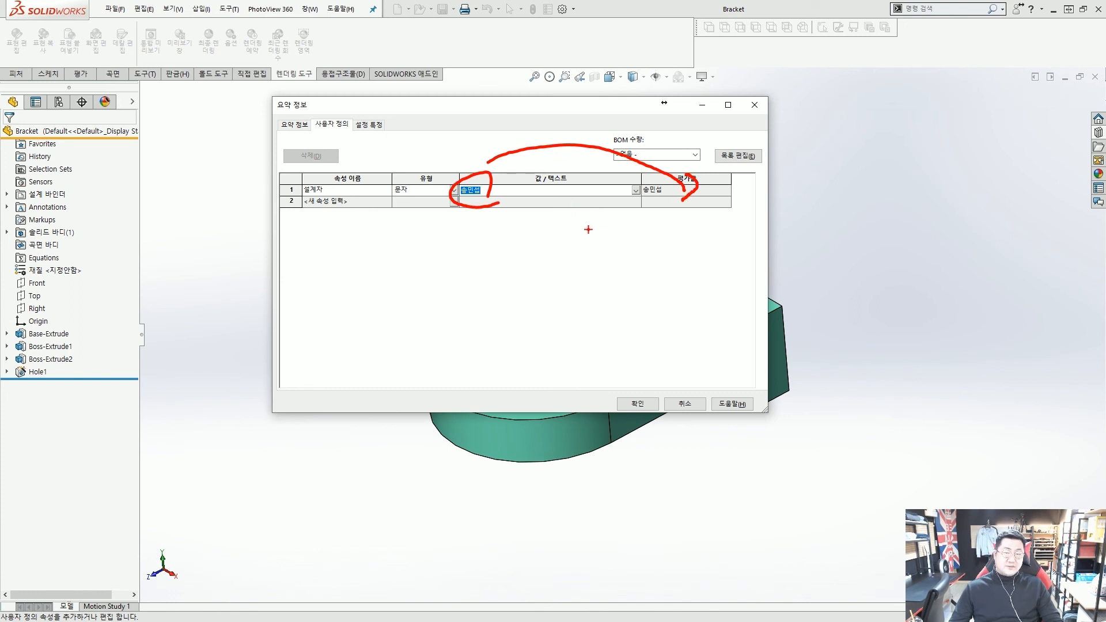
key("Escape")
left_click(630, 403)
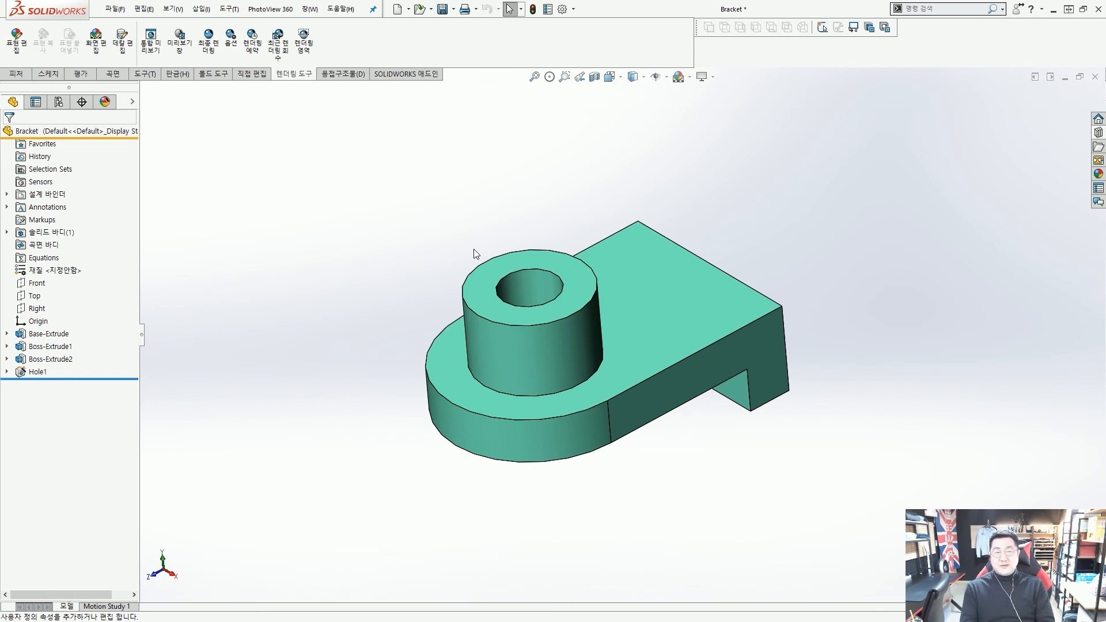
Find 주석 via command search and float the Annotation toolbar near the viewport top
mouse_move(459, 232)
middle_mouse_down()
mouse_move(503, 237)
mouse_move(471, 233)
mouse_move(481, 235)
middle_mouse_up()
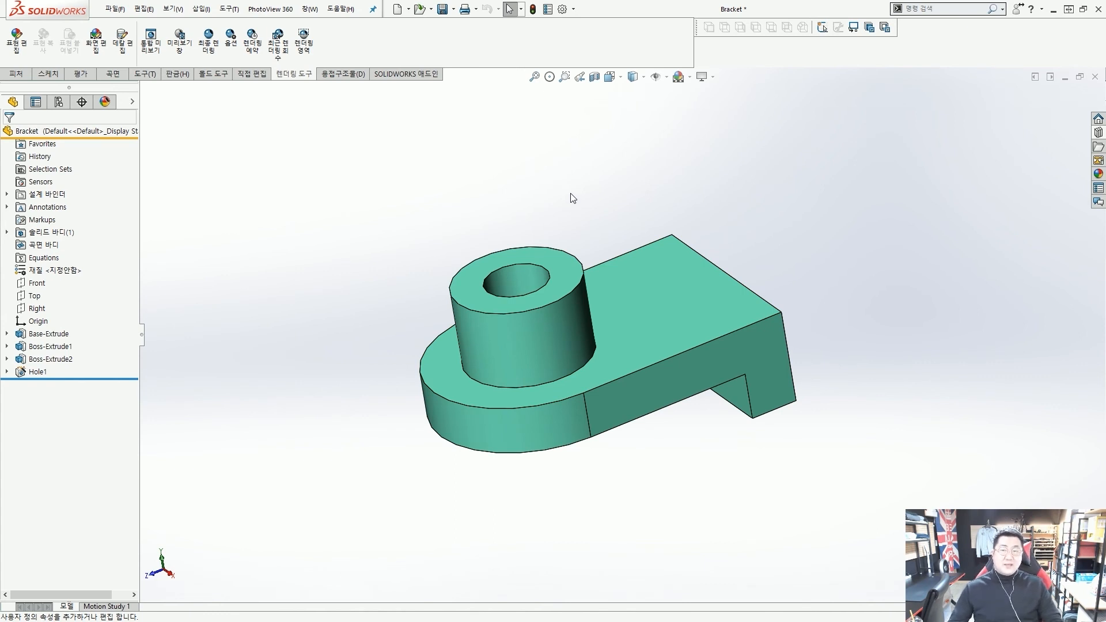
middle_click_drag(582, 236, 593, 231)
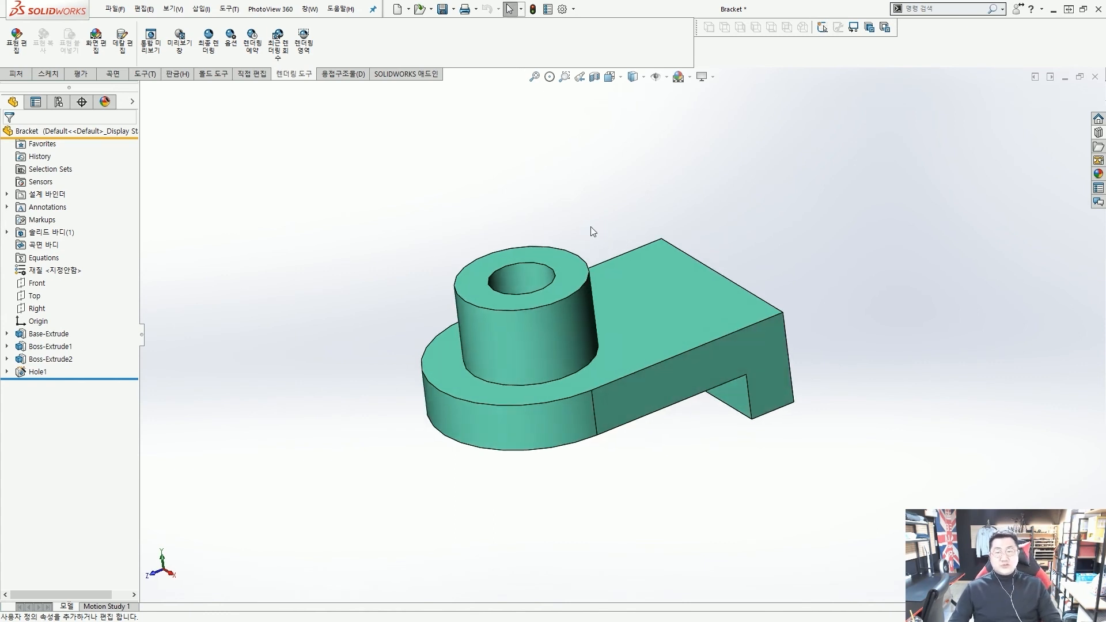
left_click(937, 9)
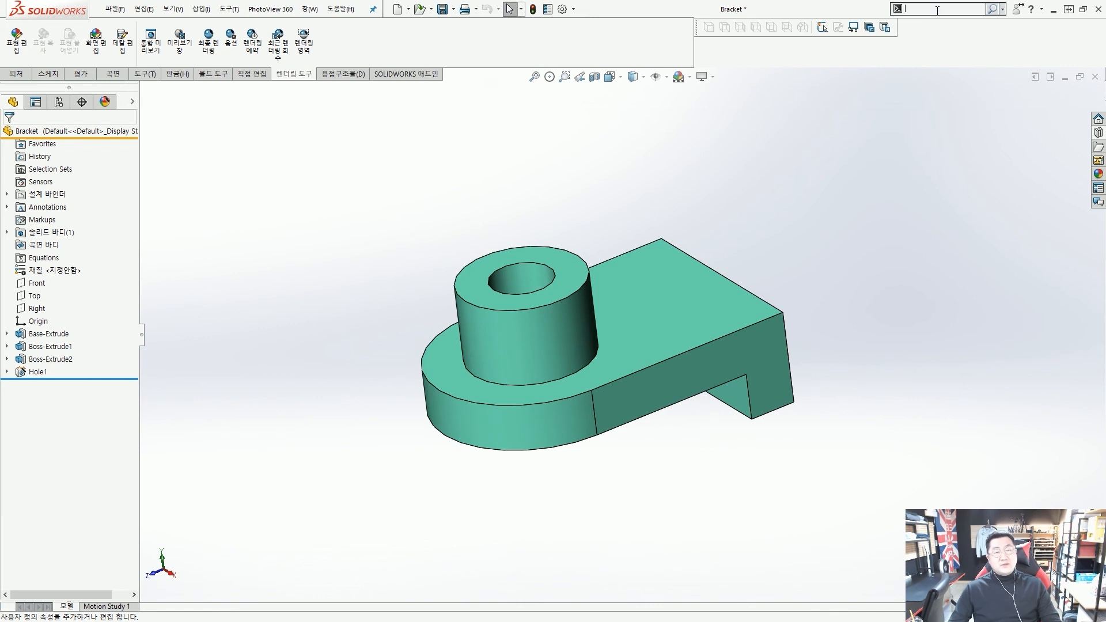
type("주석")
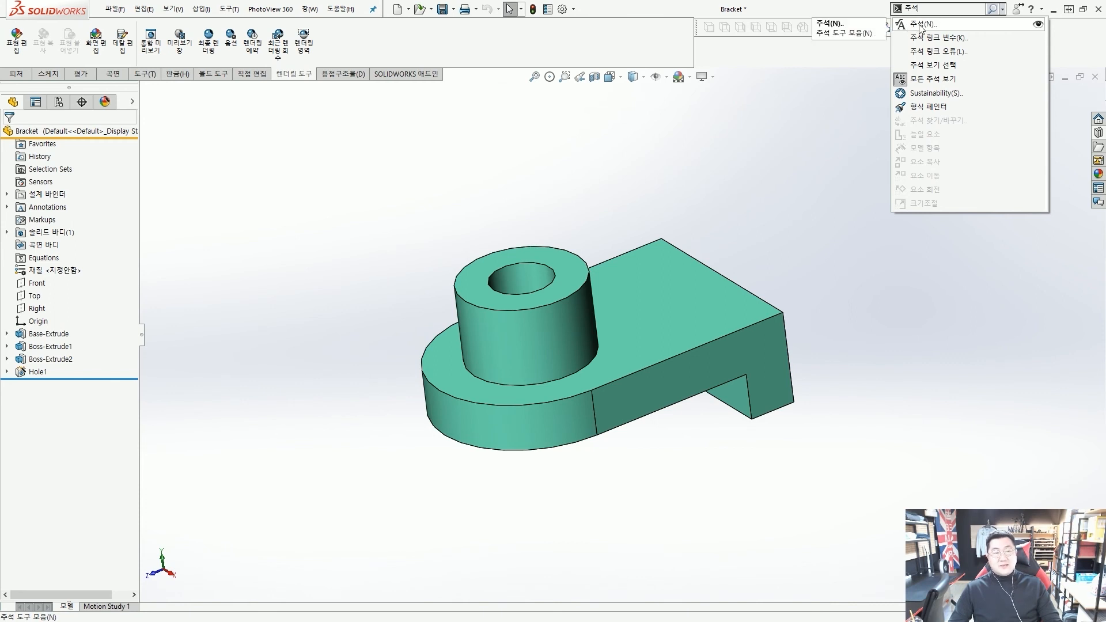
left_click(920, 25)
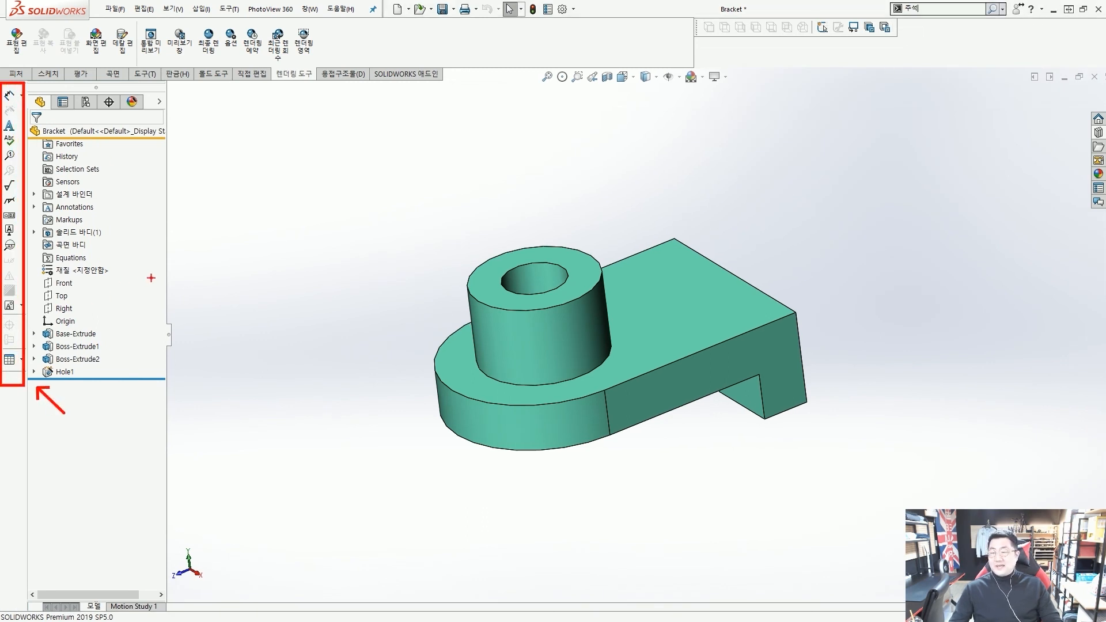
key("Escape")
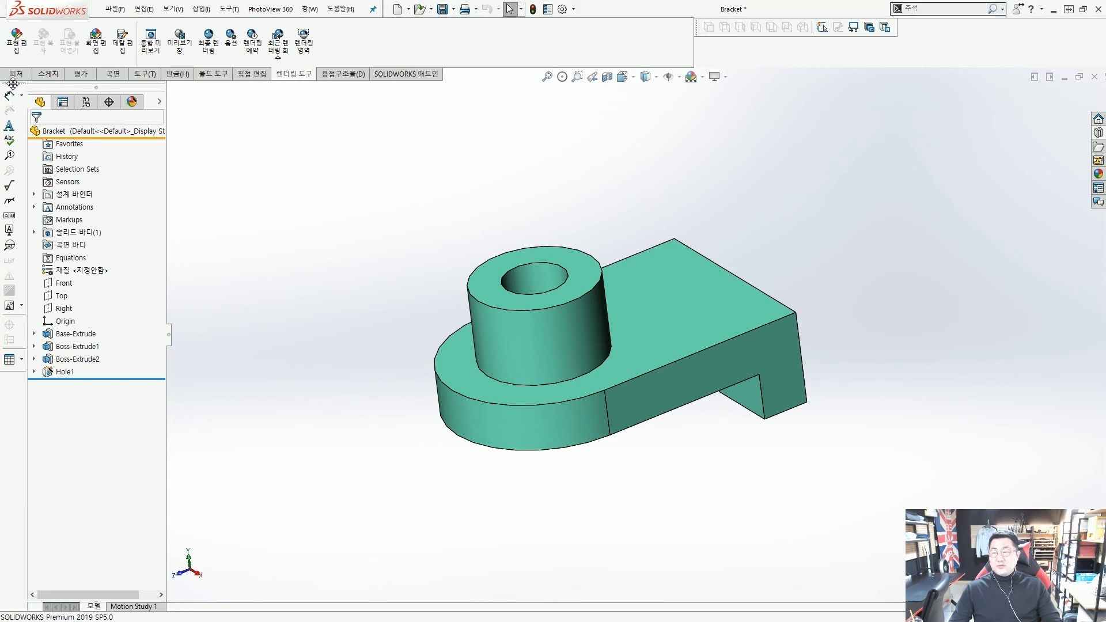
mouse_move(10, 82)
left_mouse_down()
mouse_move(167, 103)
mouse_move(518, 110)
mouse_move(525, 99)
mouse_move(511, 99)
left_mouse_up()
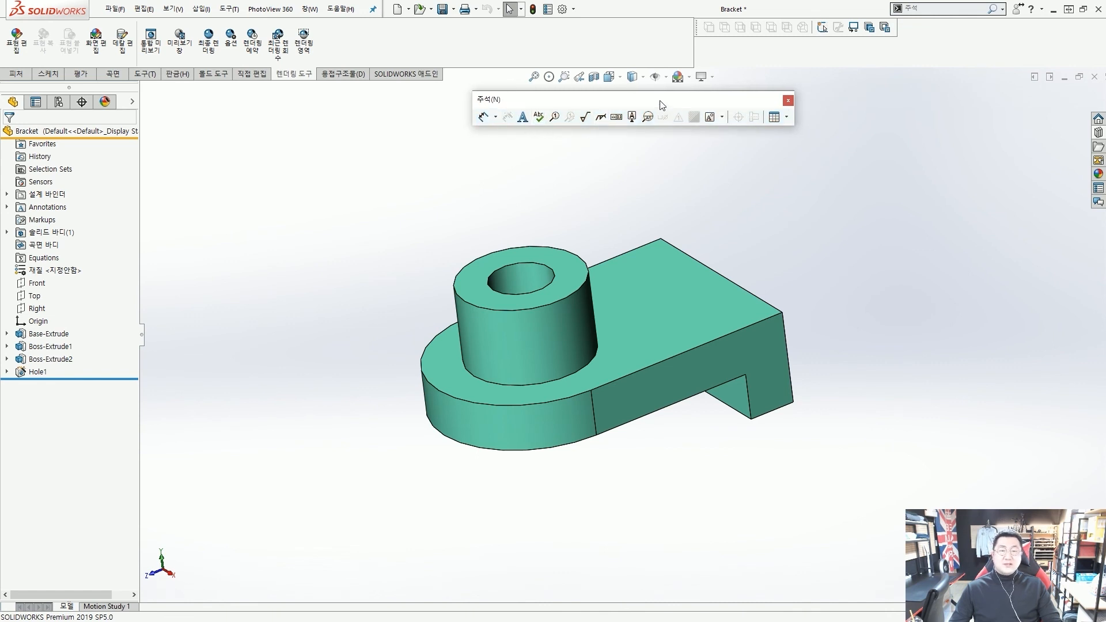
mouse_move(662, 106)
left_mouse_down()
mouse_move(639, 95)
mouse_move(385, 111)
mouse_move(603, 111)
mouse_move(599, 99)
left_mouse_up()
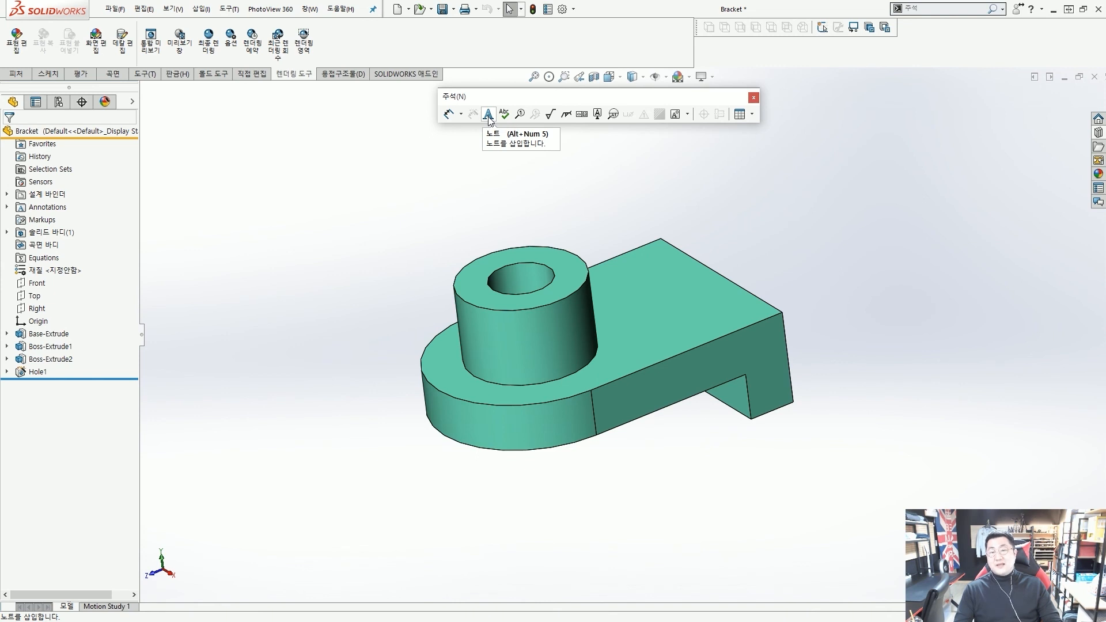
Place an aaa note above the bracket, then an aaa leader note on its top face
left_click(488, 114)
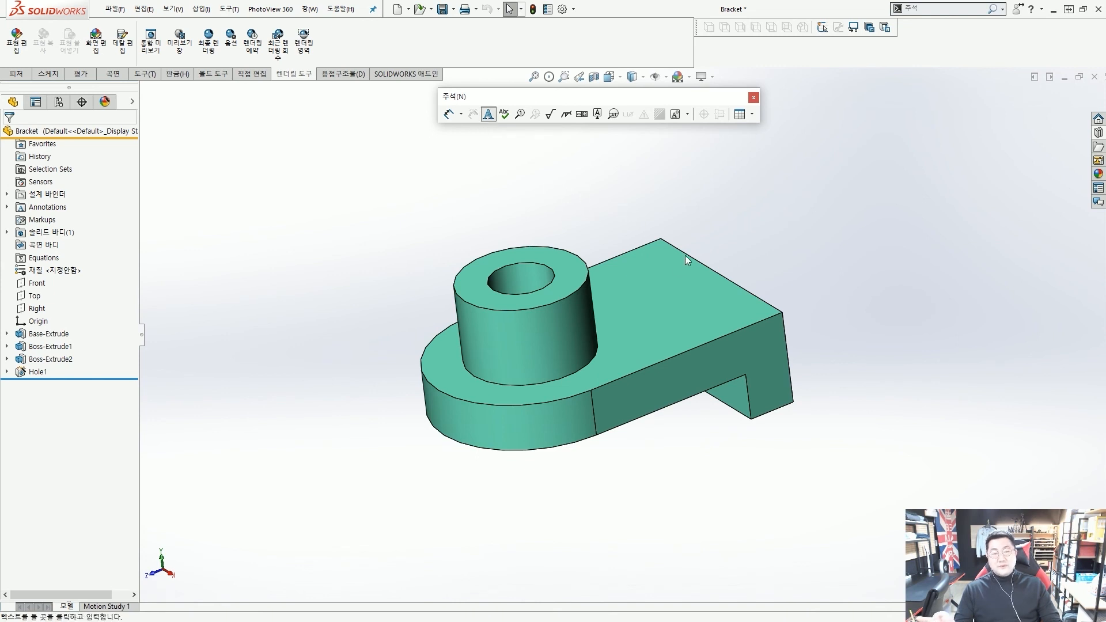
scroll(698, 279, "up", 1)
scroll(699, 279, "down", 2)
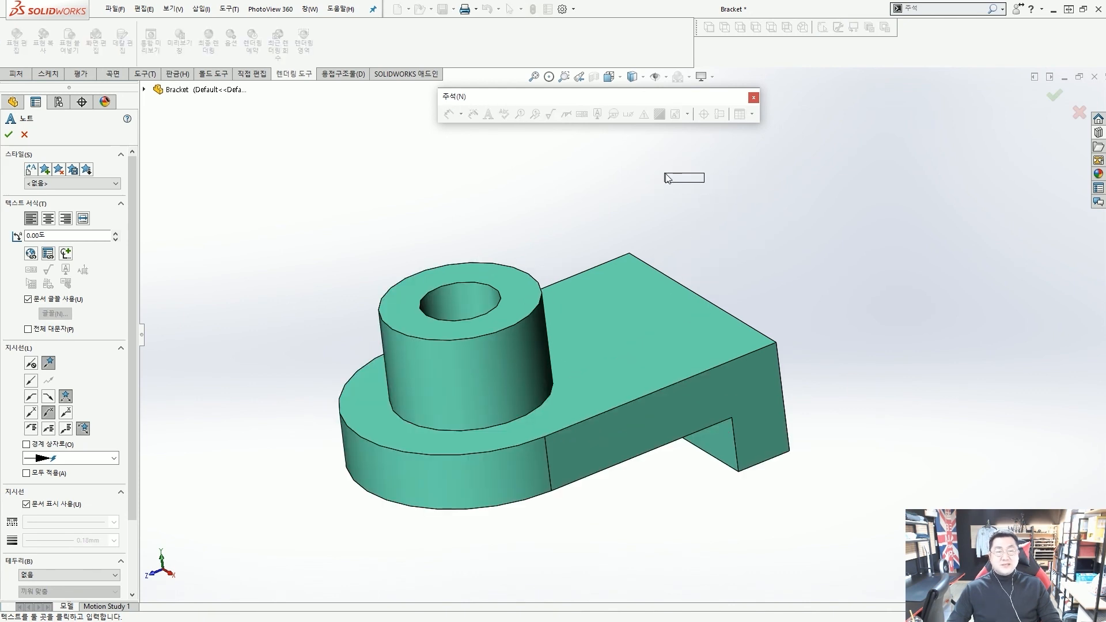
left_click(666, 178)
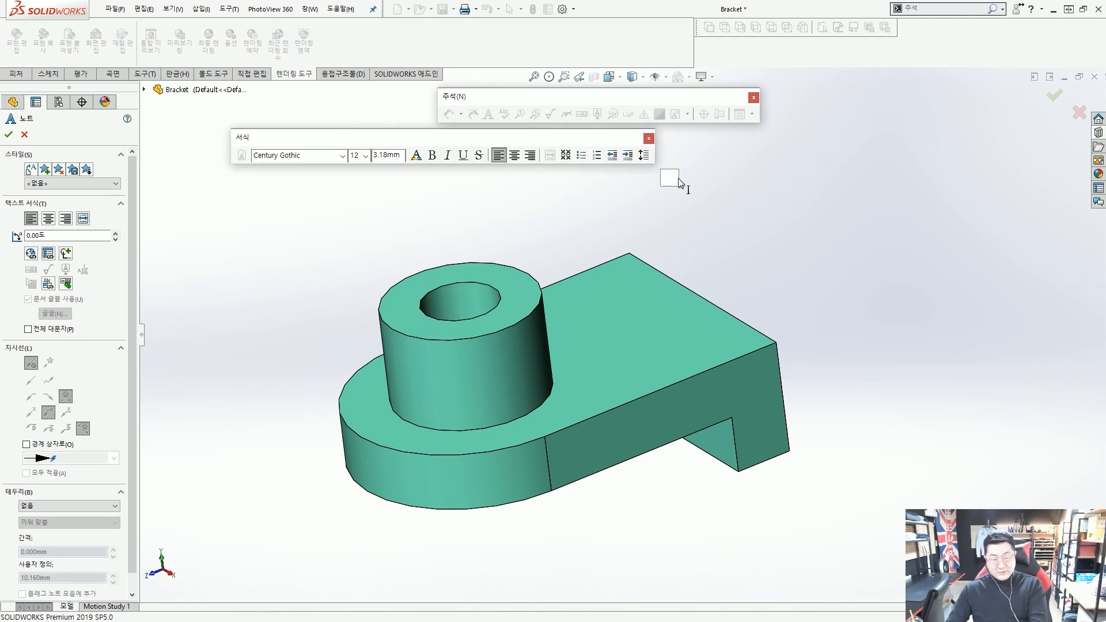
type("ㅁ")
key("BackSpace")
type("aaa")
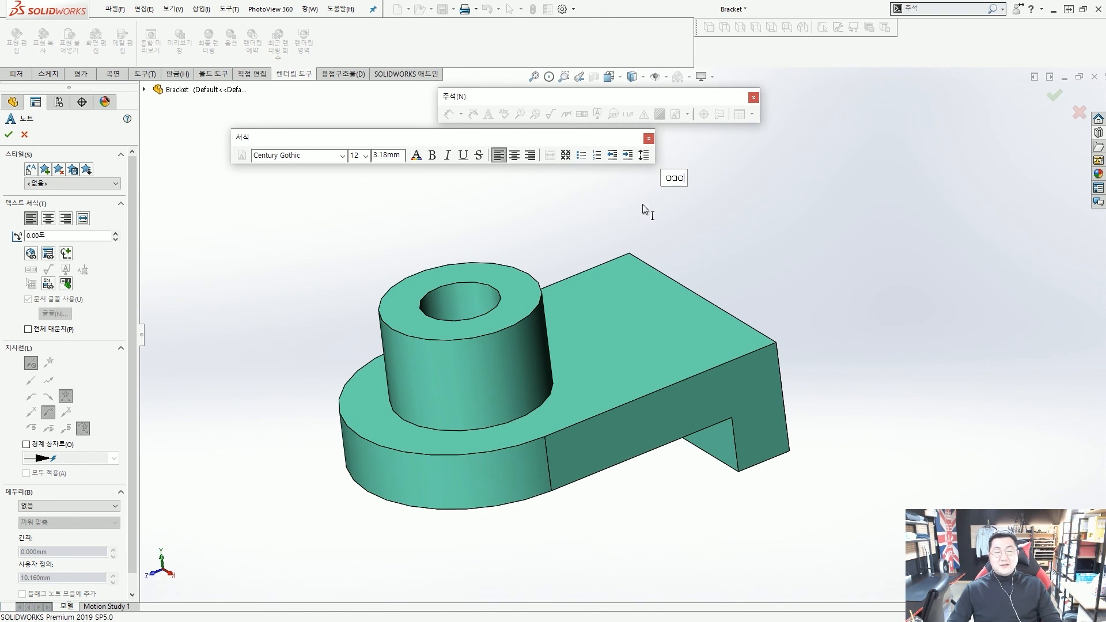
left_click(821, 177)
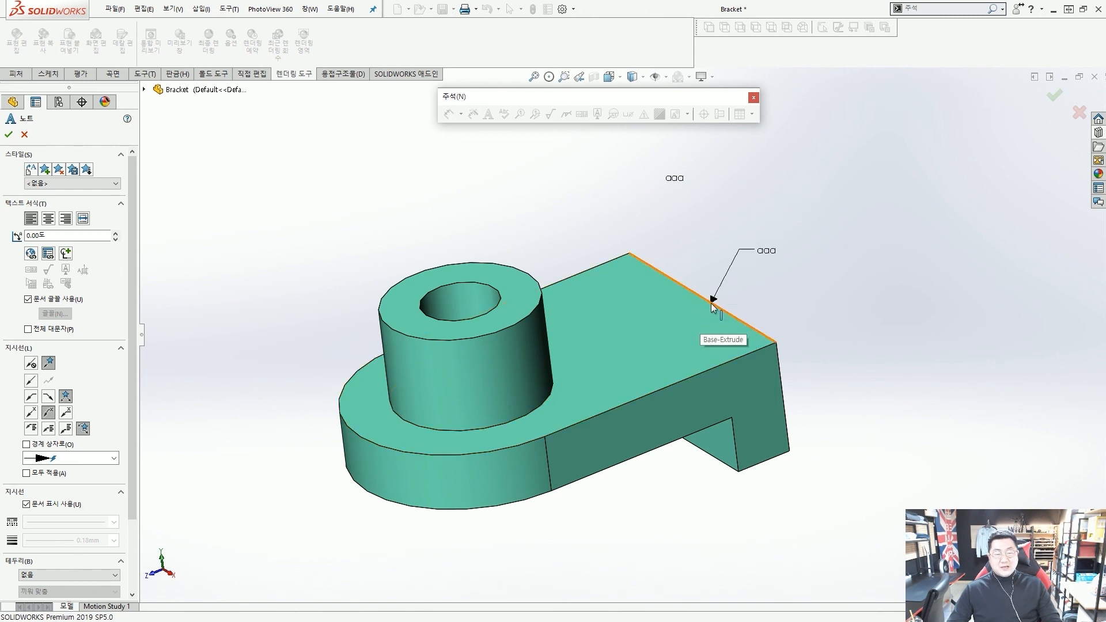
left_click(680, 318)
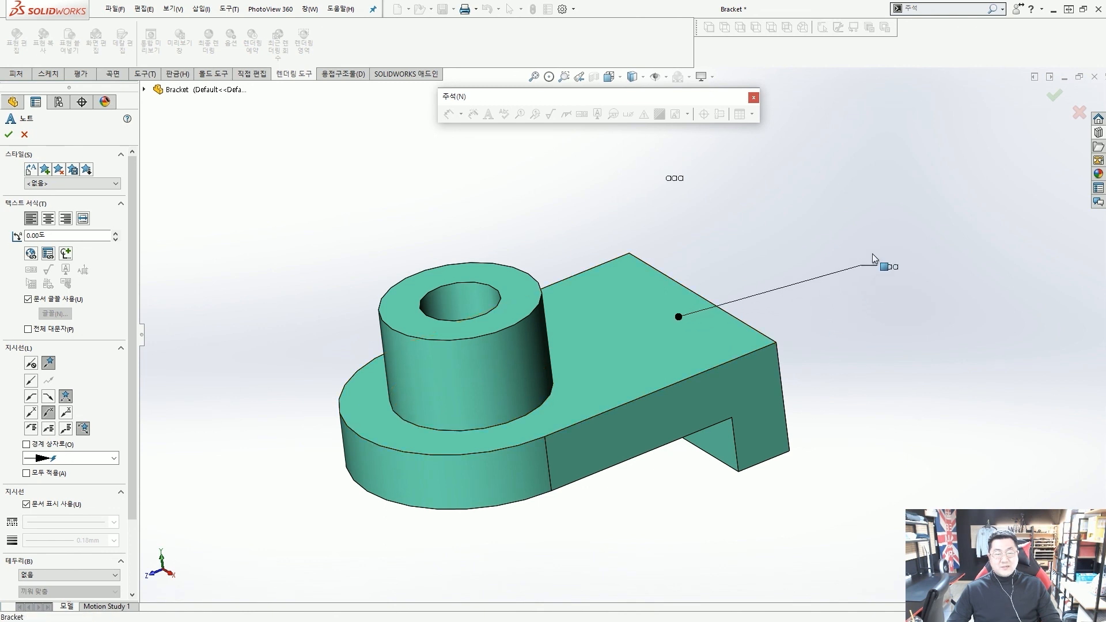
left_click(804, 223)
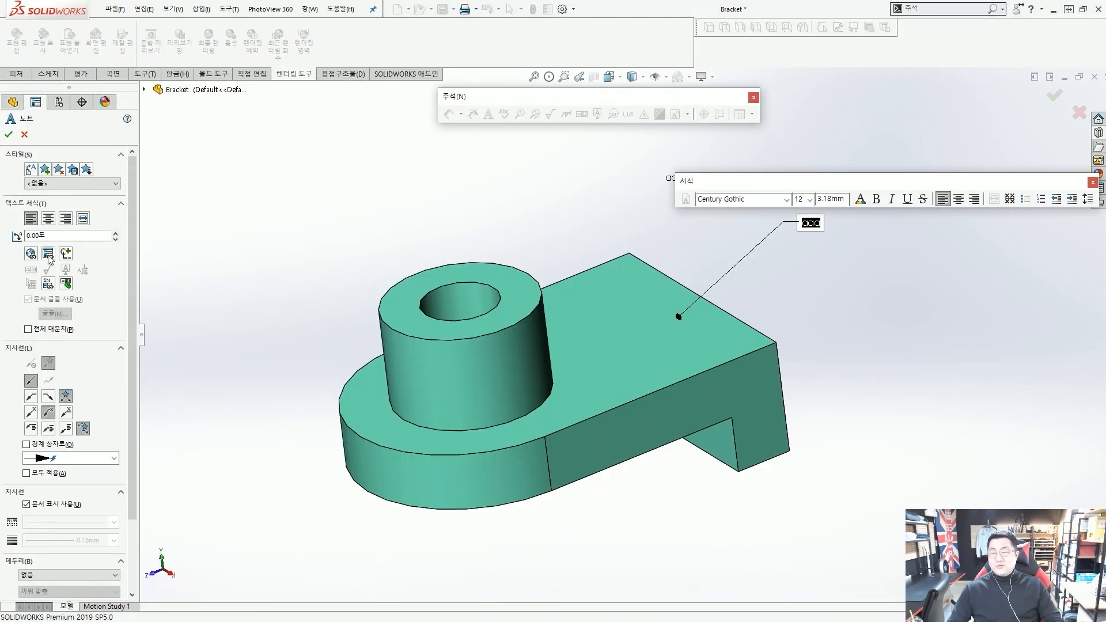
Open Link to Property for the leader note and expand the 속성 이름 list showing 설계자
left_click(69, 268)
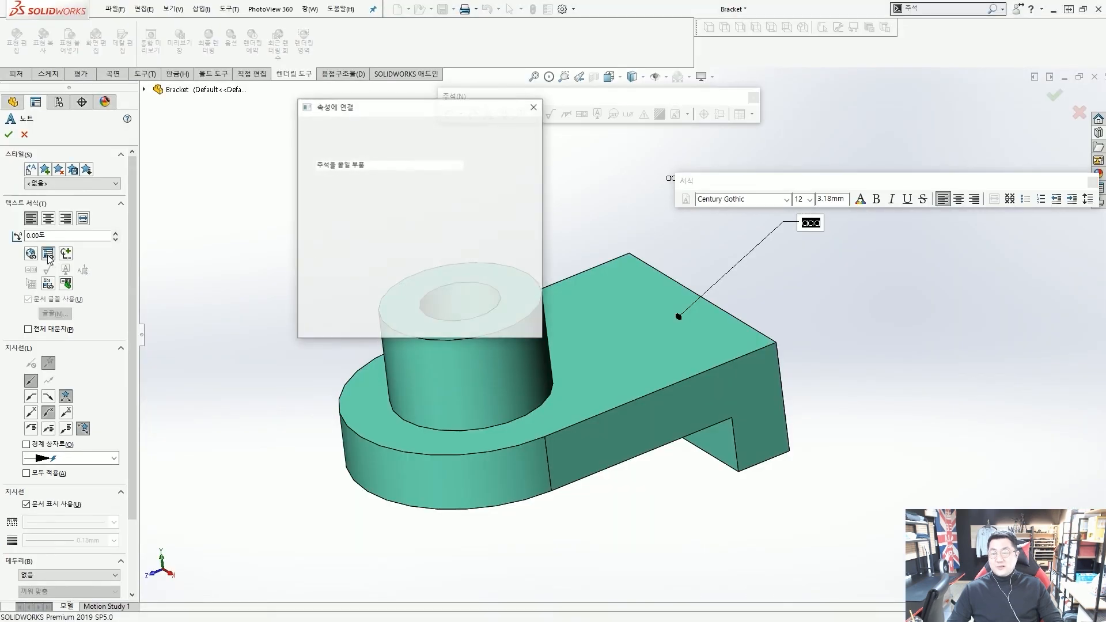
left_click_drag(409, 109, 433, 118)
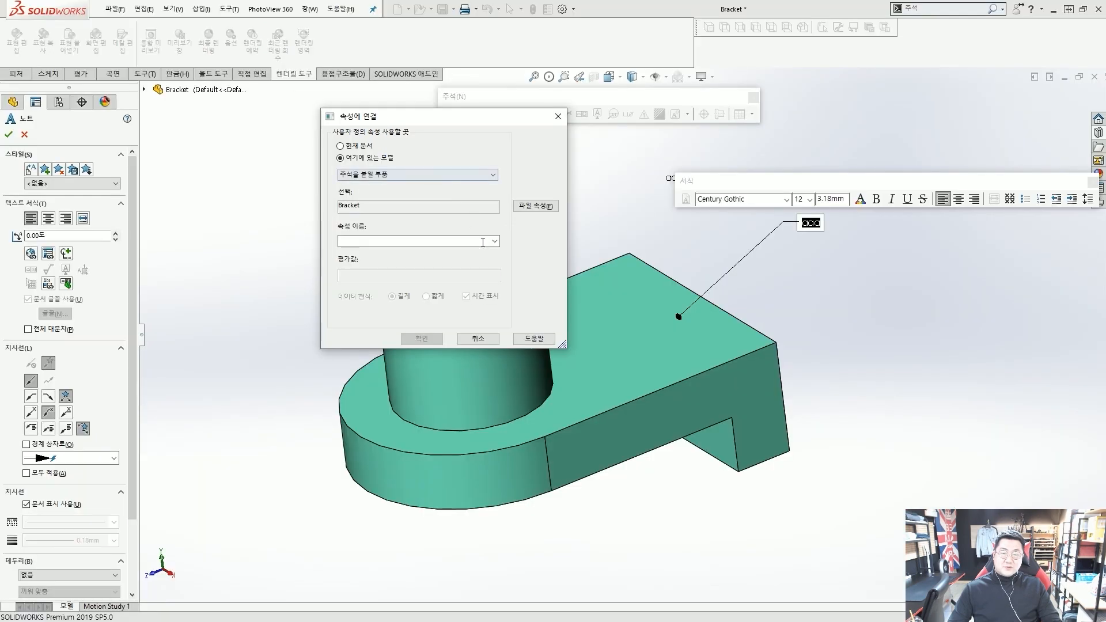
left_click(550, 275)
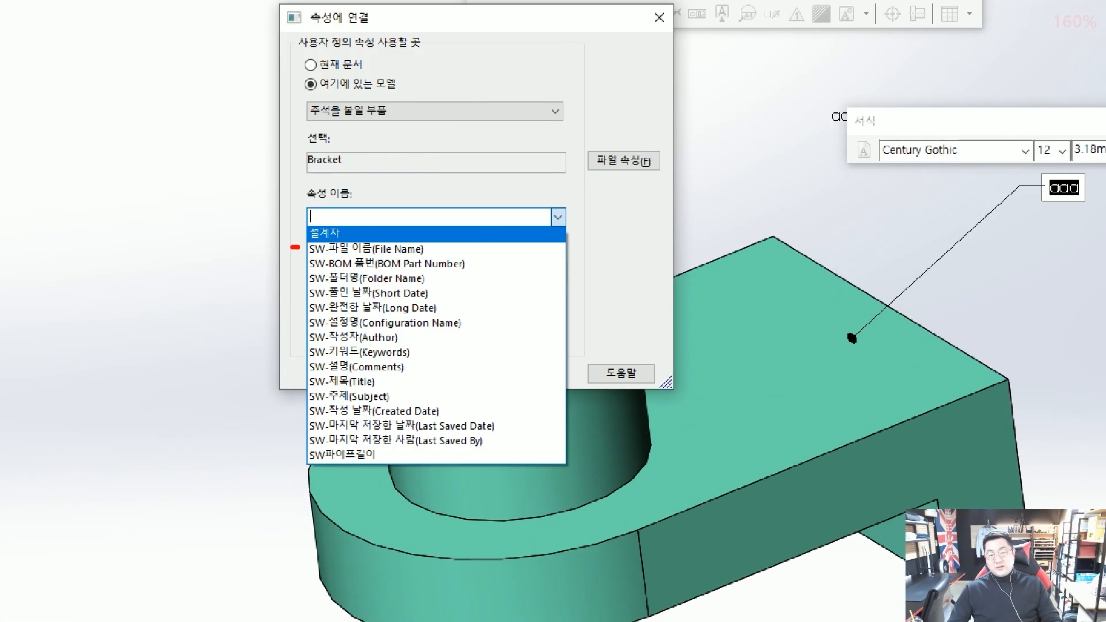
mouse_move(295, 247)
left_mouse_down()
mouse_move(269, 377)
mouse_move(288, 458)
left_mouse_up()
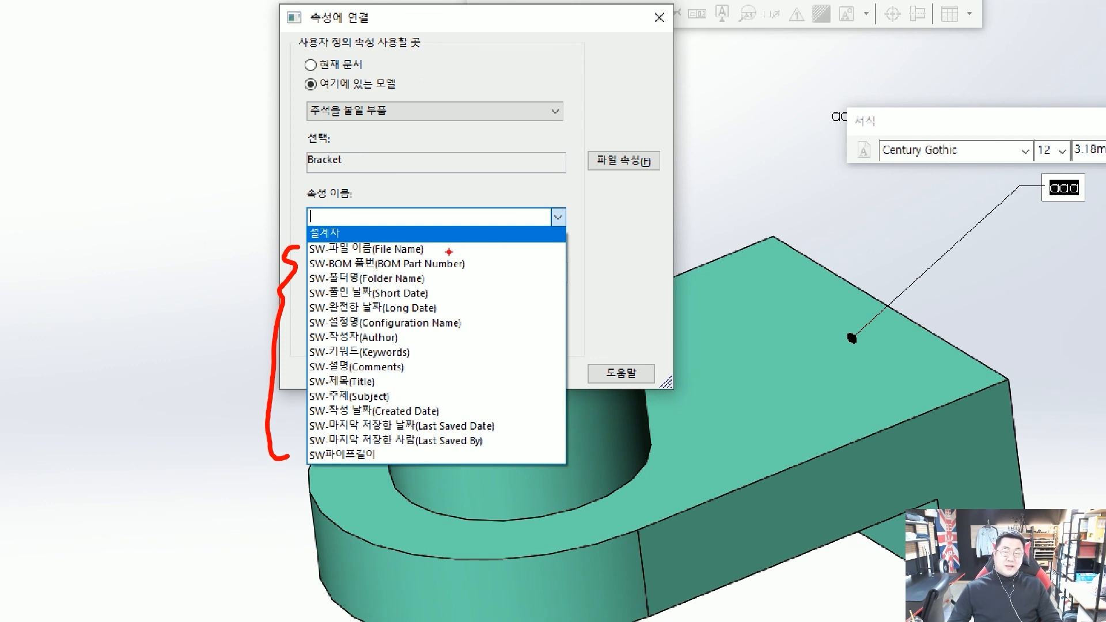
left_click_drag(450, 251, 482, 252)
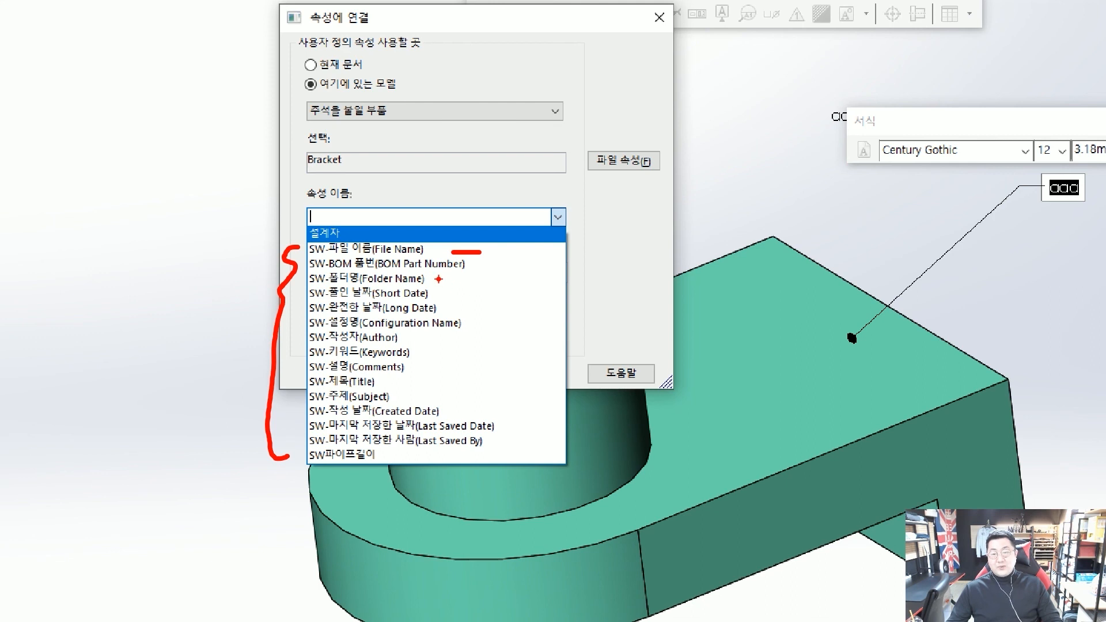
mouse_move(436, 279)
left_mouse_down()
mouse_move(471, 277)
mouse_move(479, 288)
mouse_move(468, 307)
mouse_move(493, 304)
left_mouse_up()
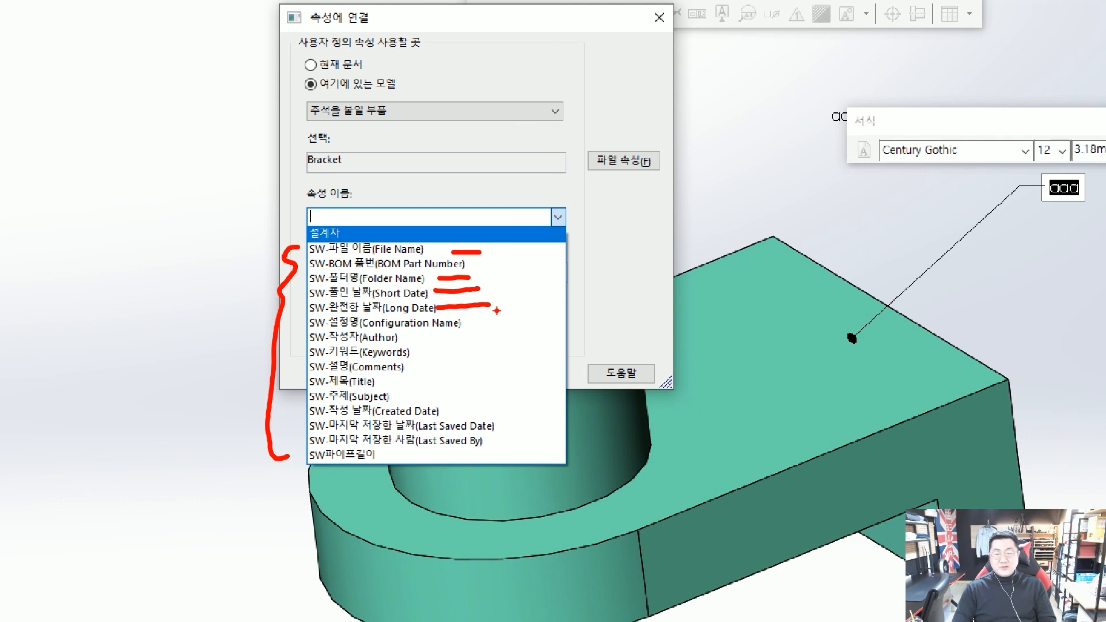
mouse_move(333, 261)
left_mouse_down()
mouse_move(292, 254)
mouse_move(332, 236)
mouse_move(327, 260)
left_mouse_up()
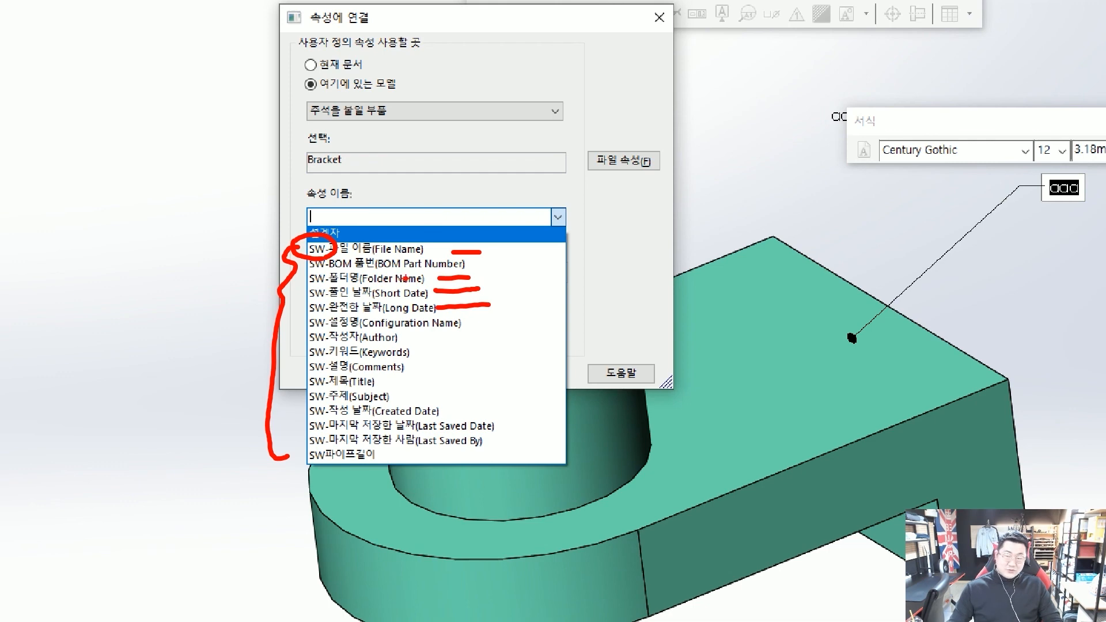
key("Escape")
left_click(495, 241)
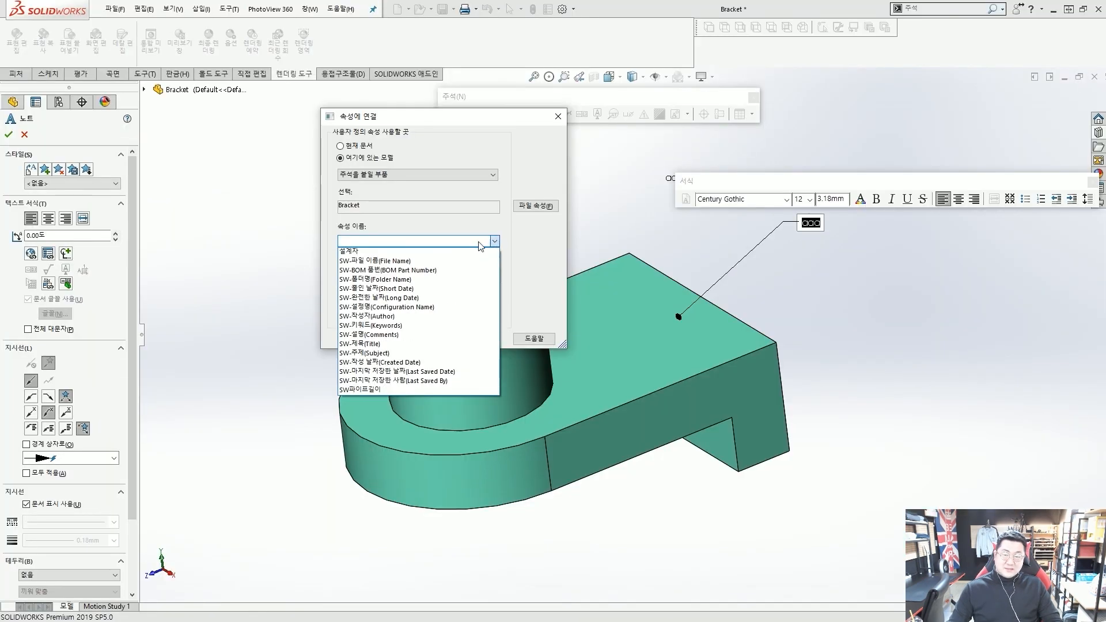
left_click(376, 252)
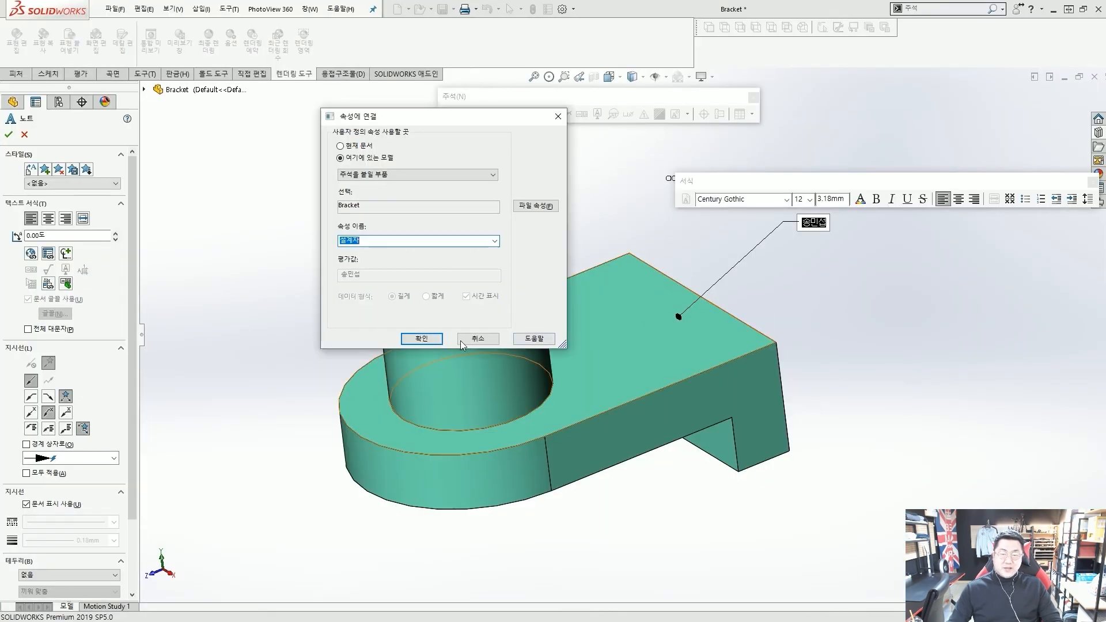
left_click(494, 413)
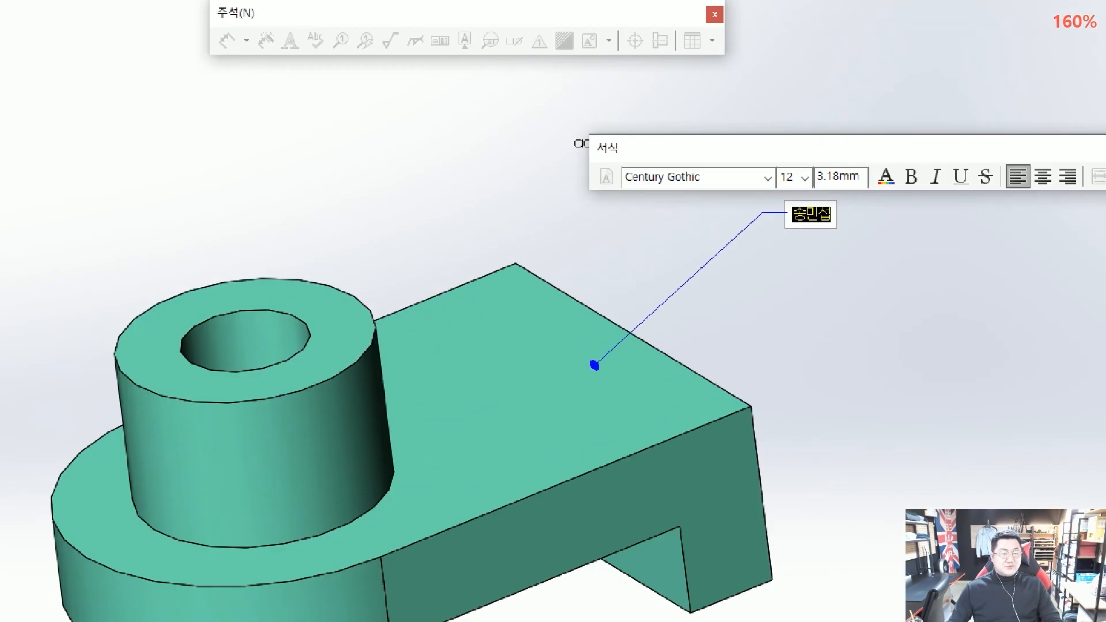
left_click(881, 267)
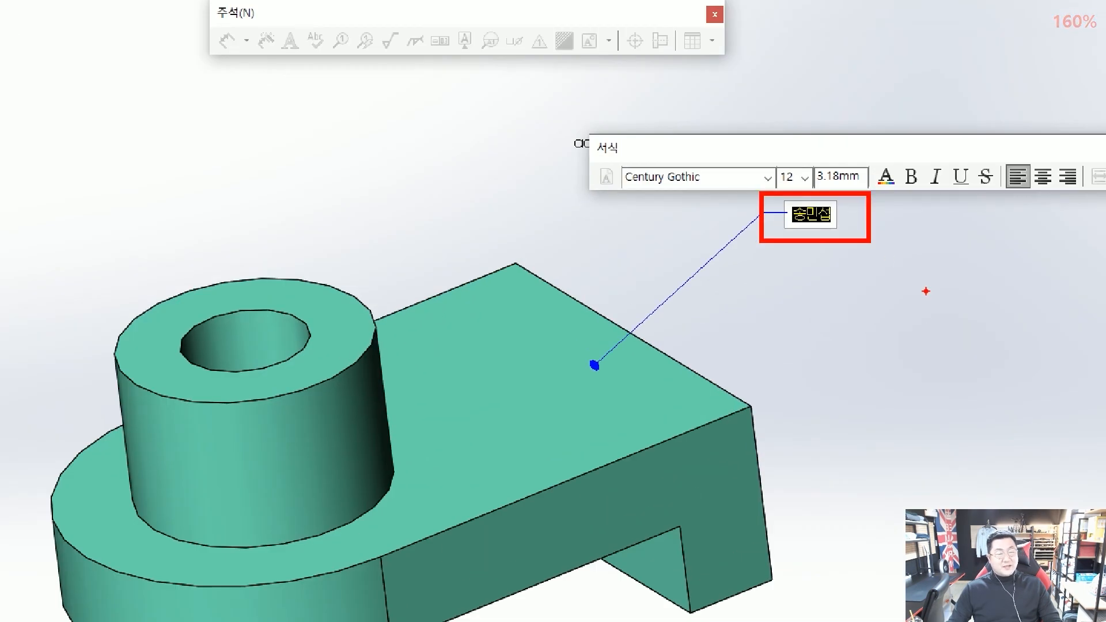
left_click_drag(826, 226, 783, 235)
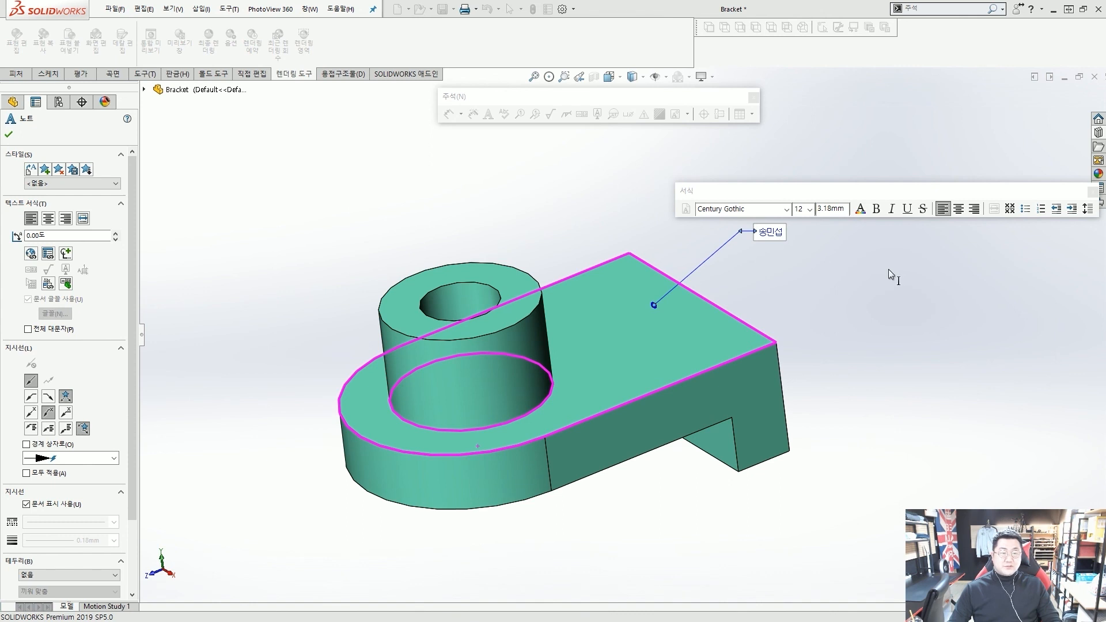
key("Escape")
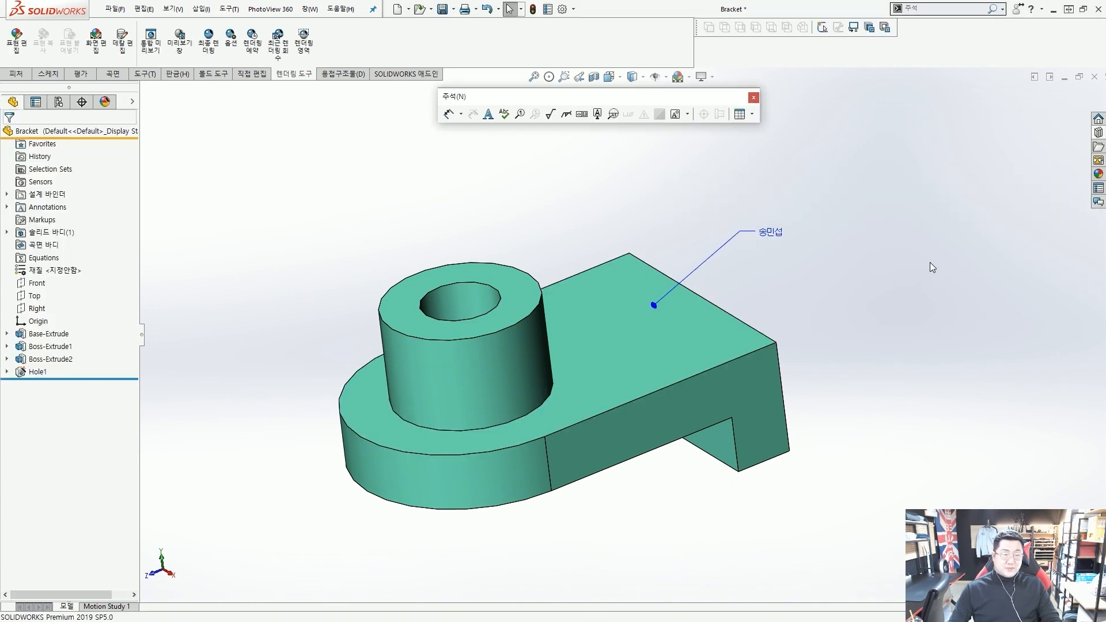
left_click_drag(773, 241, 724, 220)
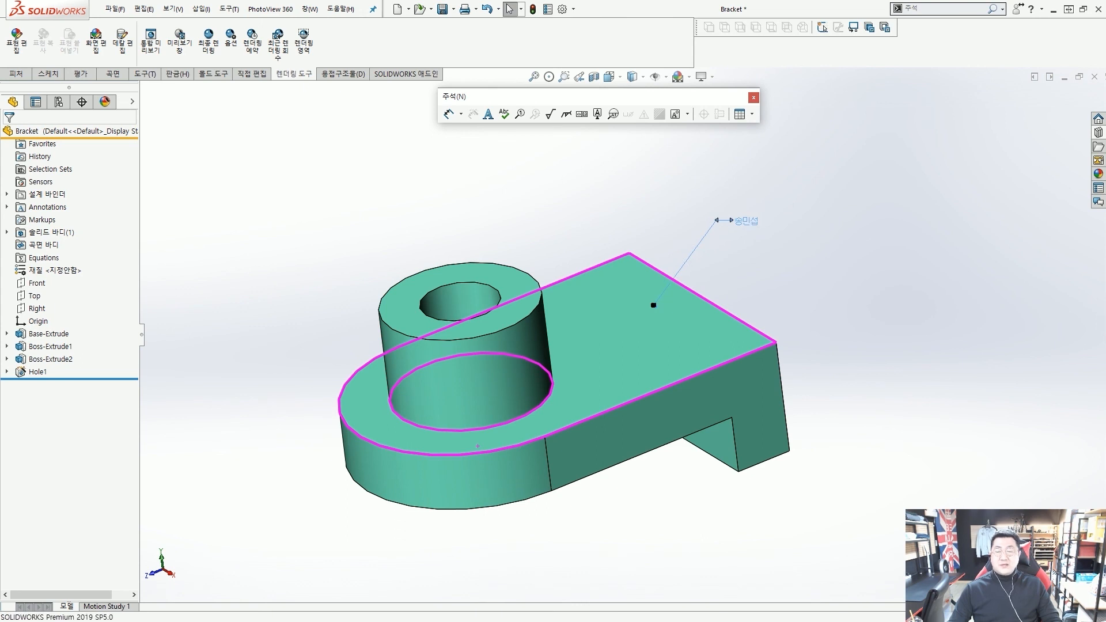
left_click(748, 231)
mouse_move(681, 211)
left_mouse_down()
mouse_move(766, 236)
mouse_move(694, 207)
mouse_move(637, 231)
mouse_move(137, 22)
mouse_move(121, 33)
left_mouse_up()
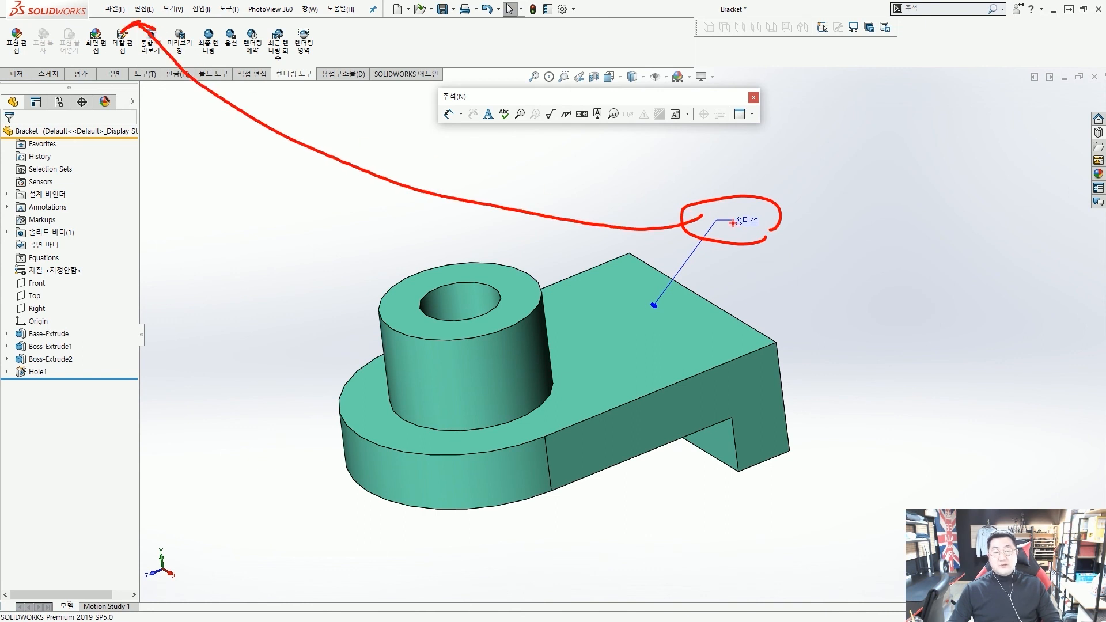
mouse_move(765, 238)
left_mouse_down()
mouse_move(724, 235)
mouse_move(762, 220)
left_mouse_up()
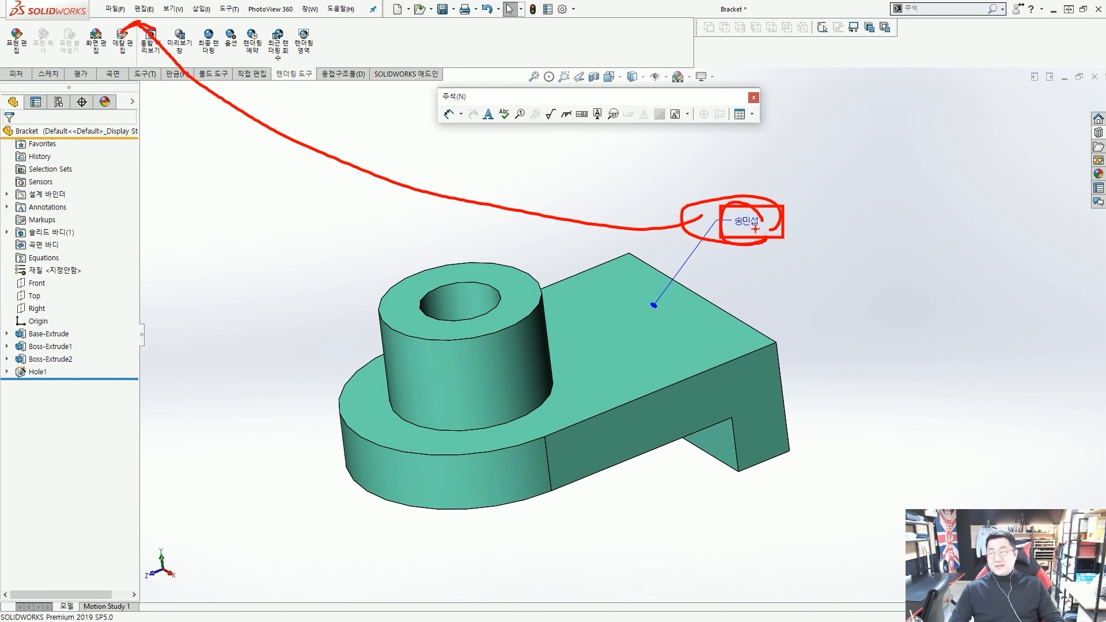
key("Escape")
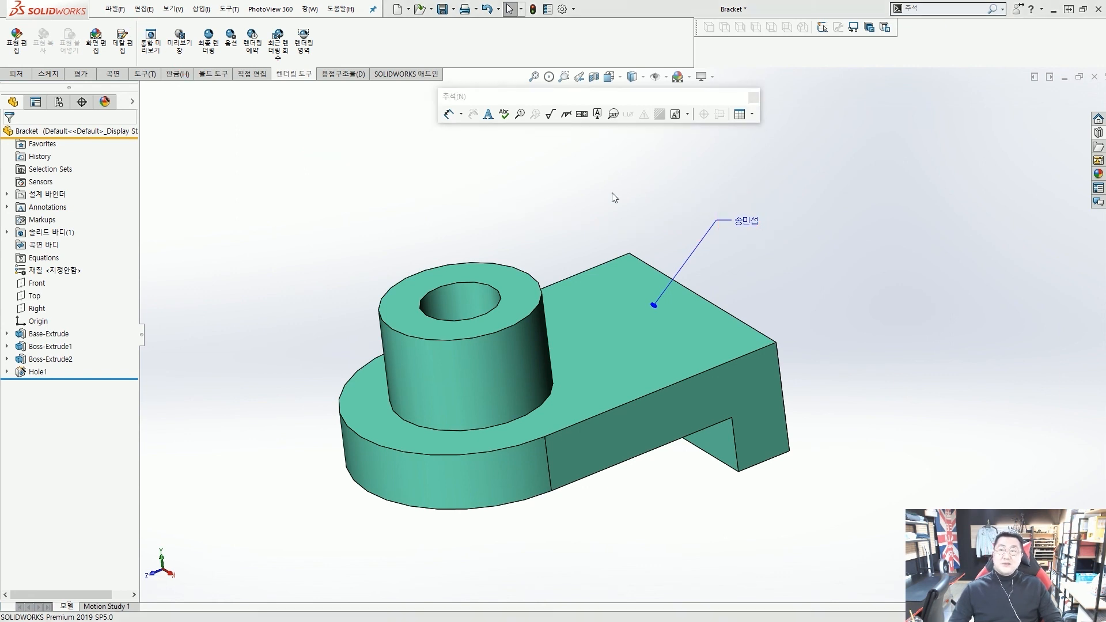
Append -2 to the 설계자 custom property value and confirm with OK
left_click(115, 9)
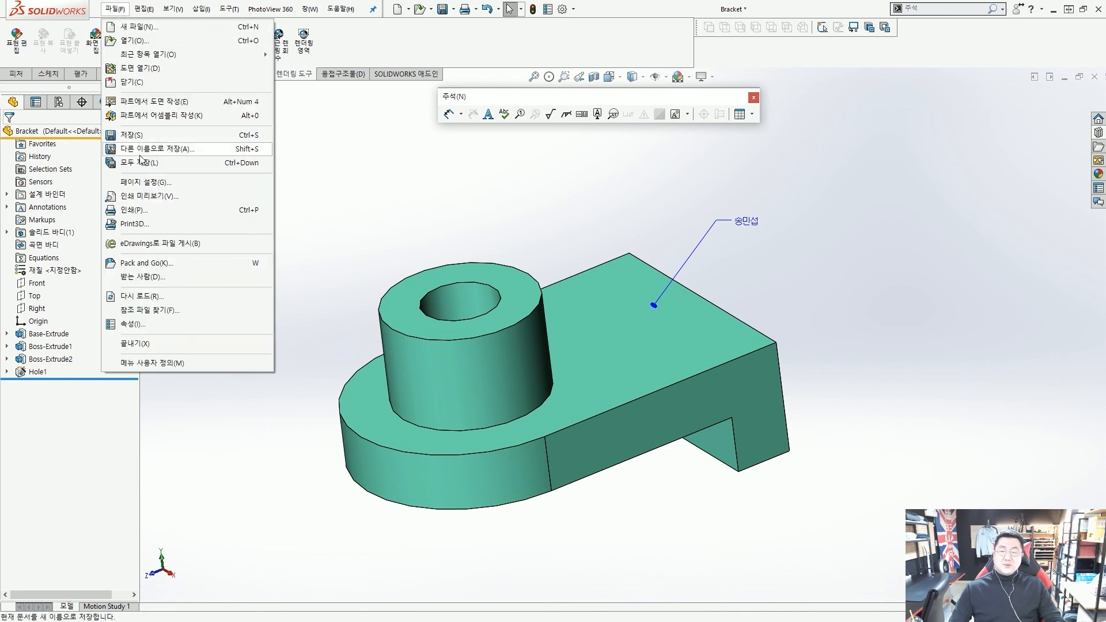
left_click(150, 324)
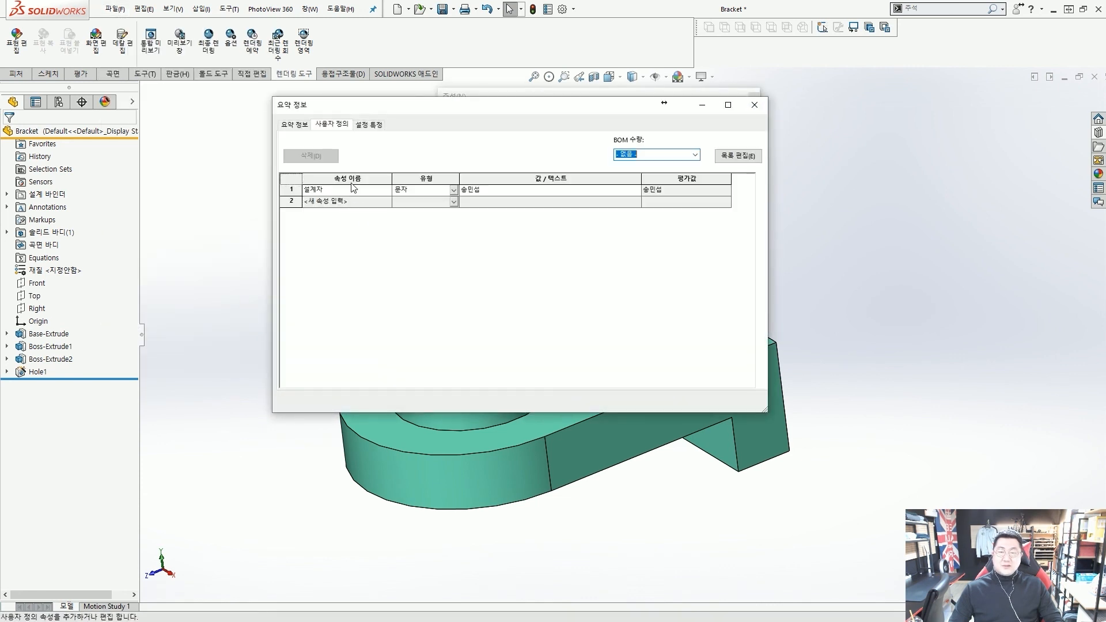
left_click(504, 190)
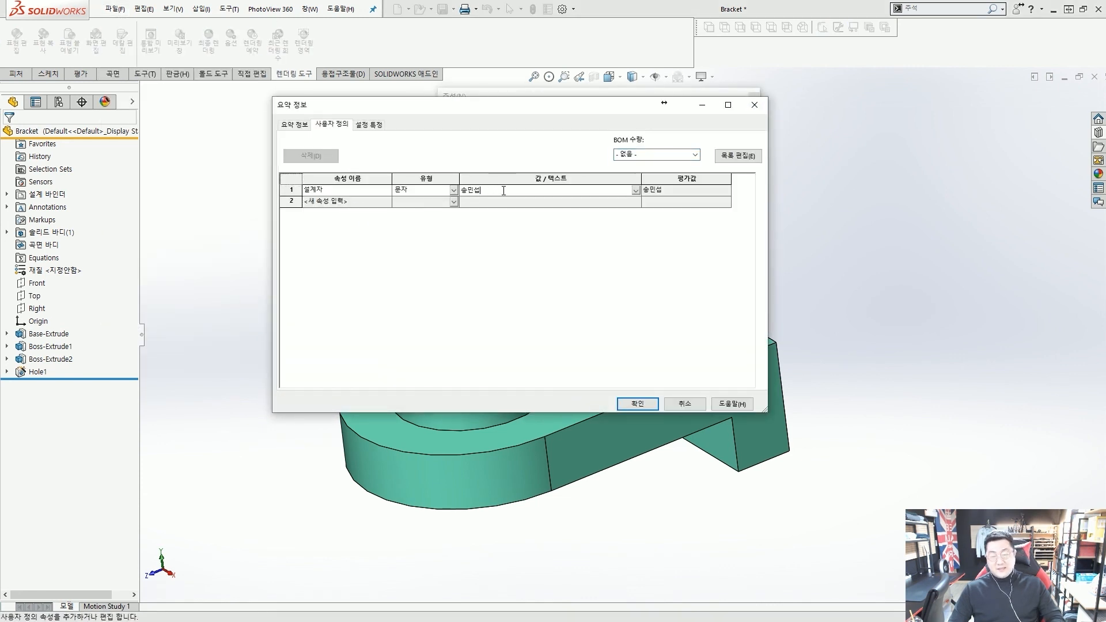
type("-2")
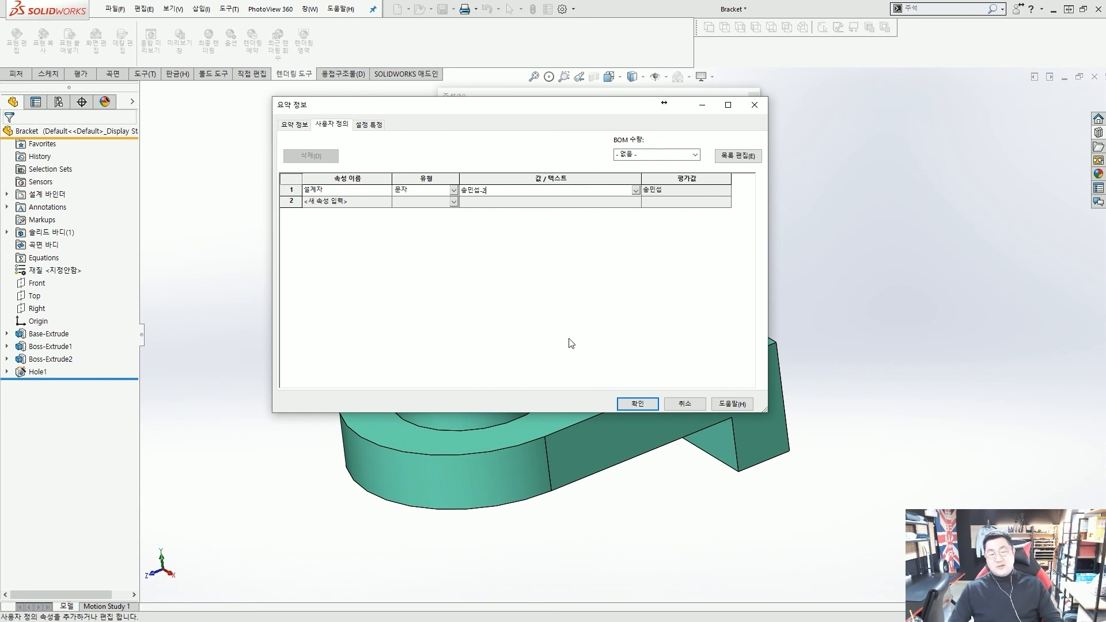
left_click(629, 402)
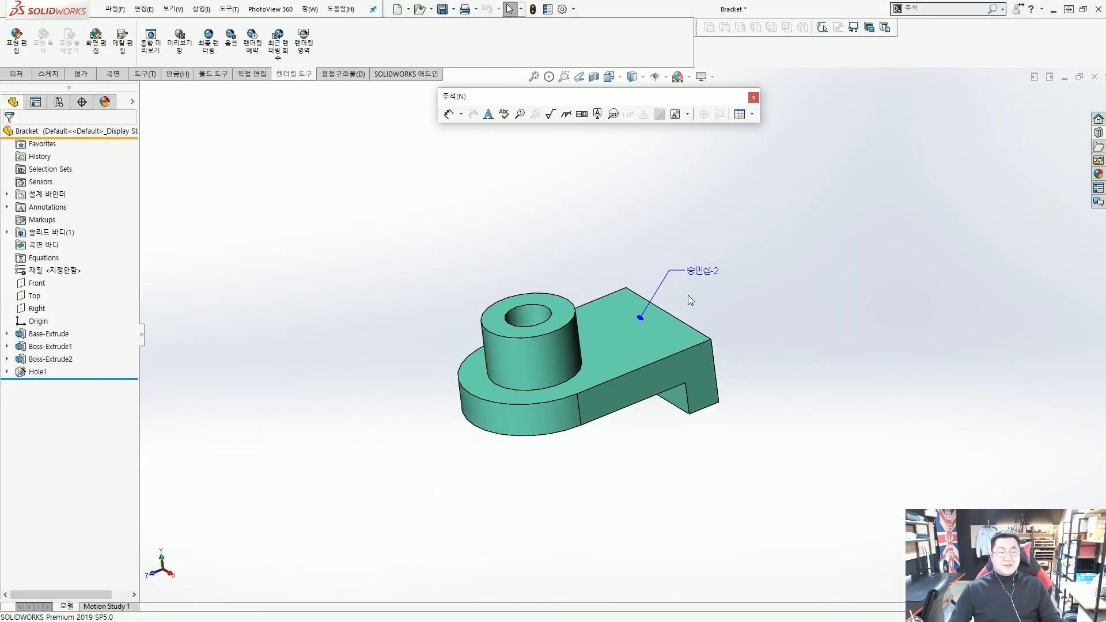
scroll(684, 294, "down", 2)
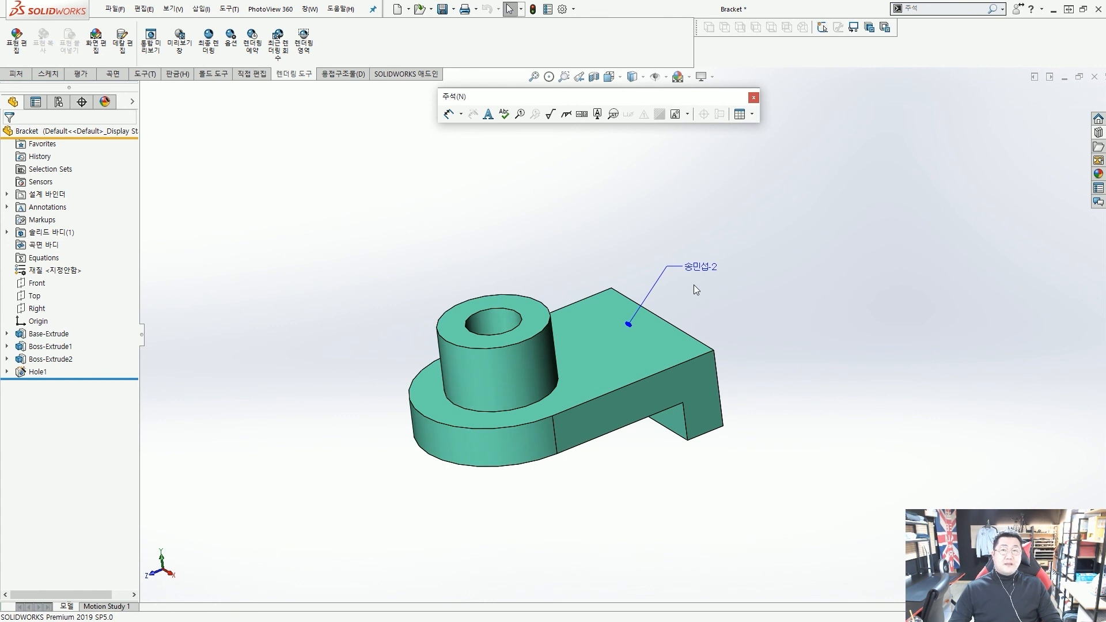
Turn to the side face, open the 65.00mm D1@Sketch1 dimension and type = for equations
middle_click_drag(710, 382, 675, 374)
scroll(671, 376, "down", 2)
scroll(664, 379, "down", 2)
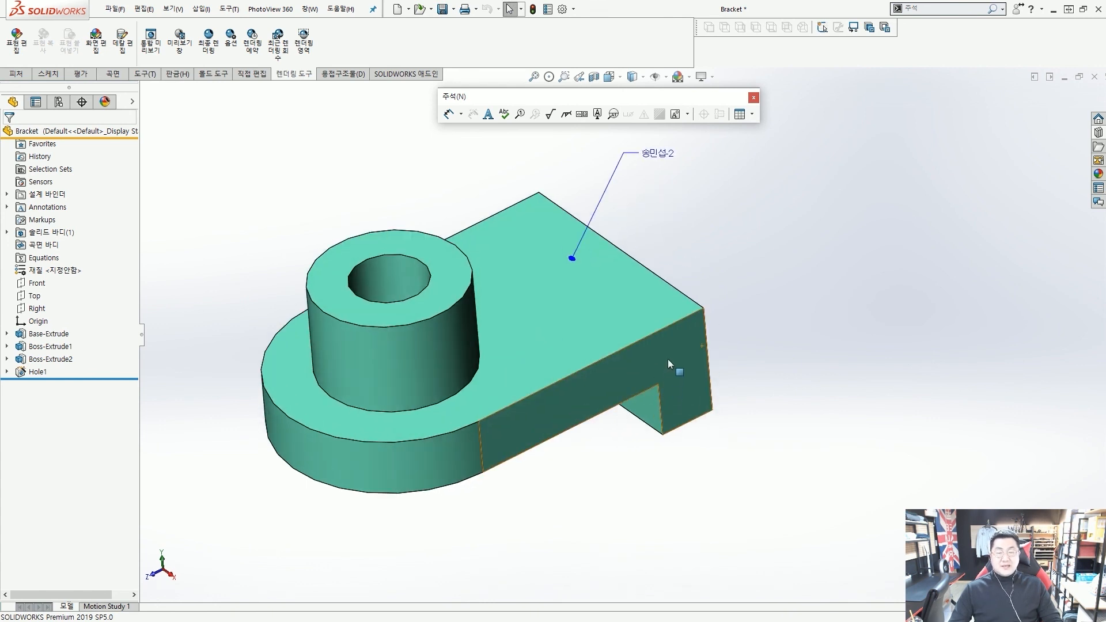
left_click(668, 354)
key("Escape")
middle_click_drag(671, 379, 650, 334)
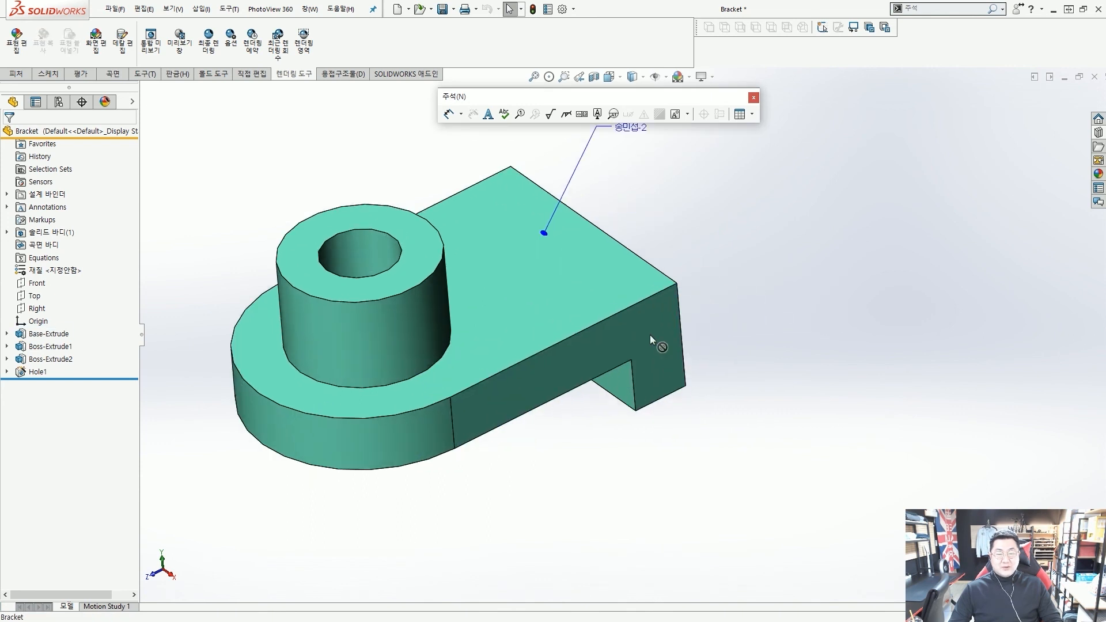
left_click(650, 332)
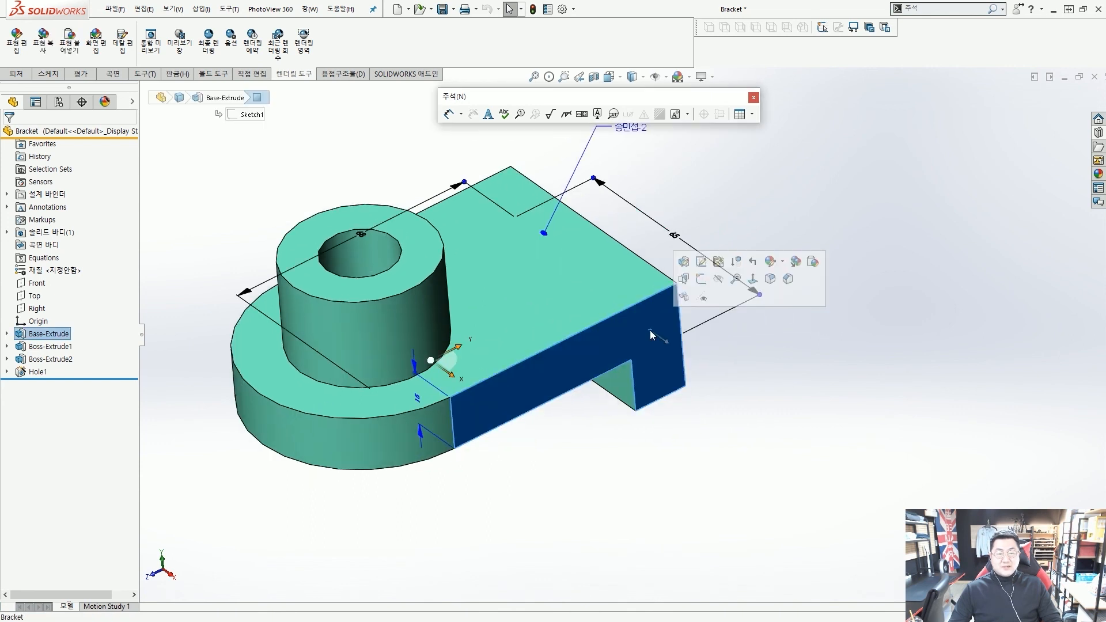
left_click(674, 238)
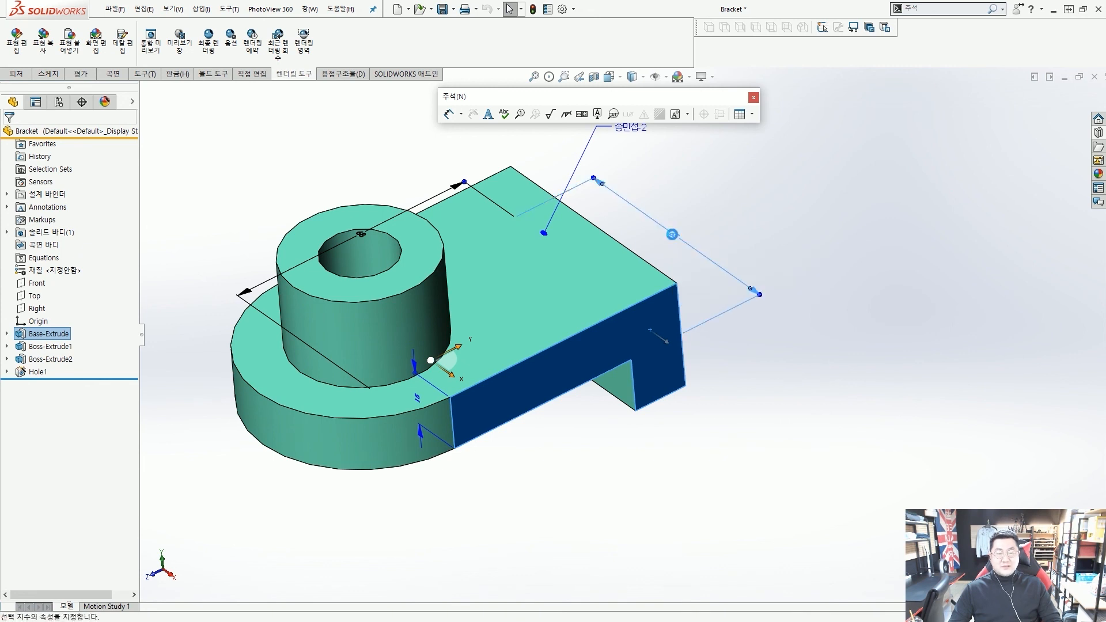
double_click(674, 235)
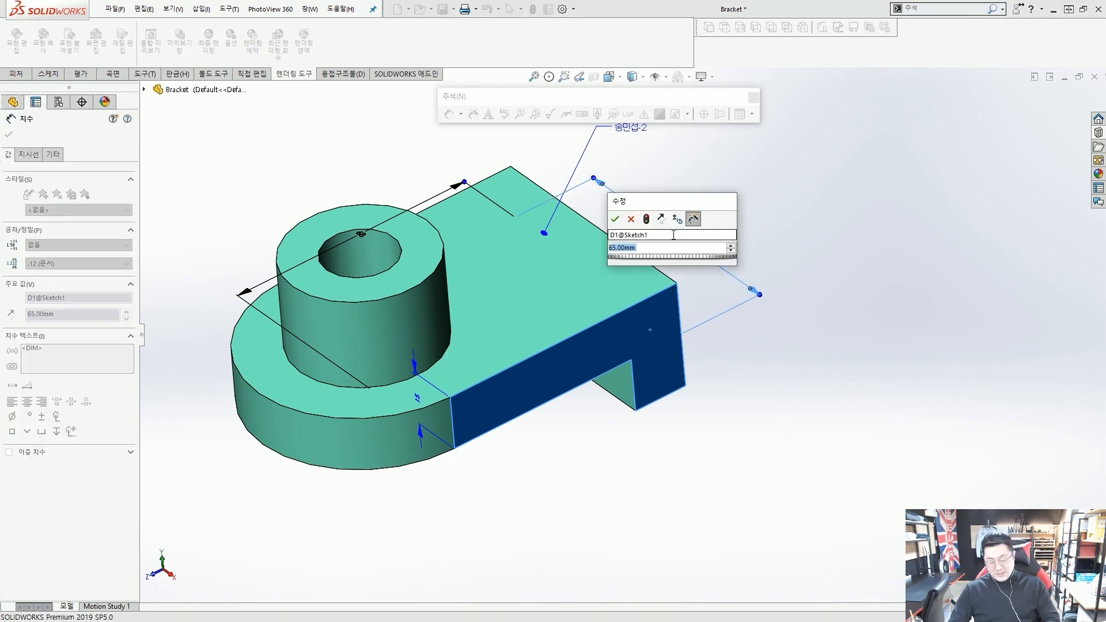
type("=")
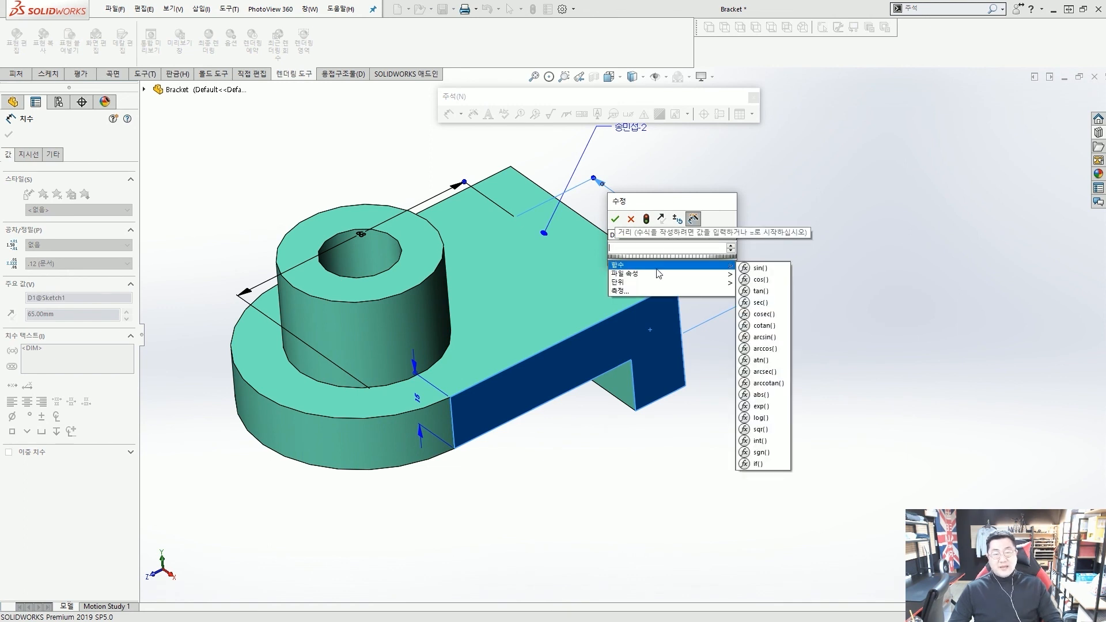
Dismiss the equation options, leaving D1@Sketch1 at 65.00mm
mouse_move(685, 274)
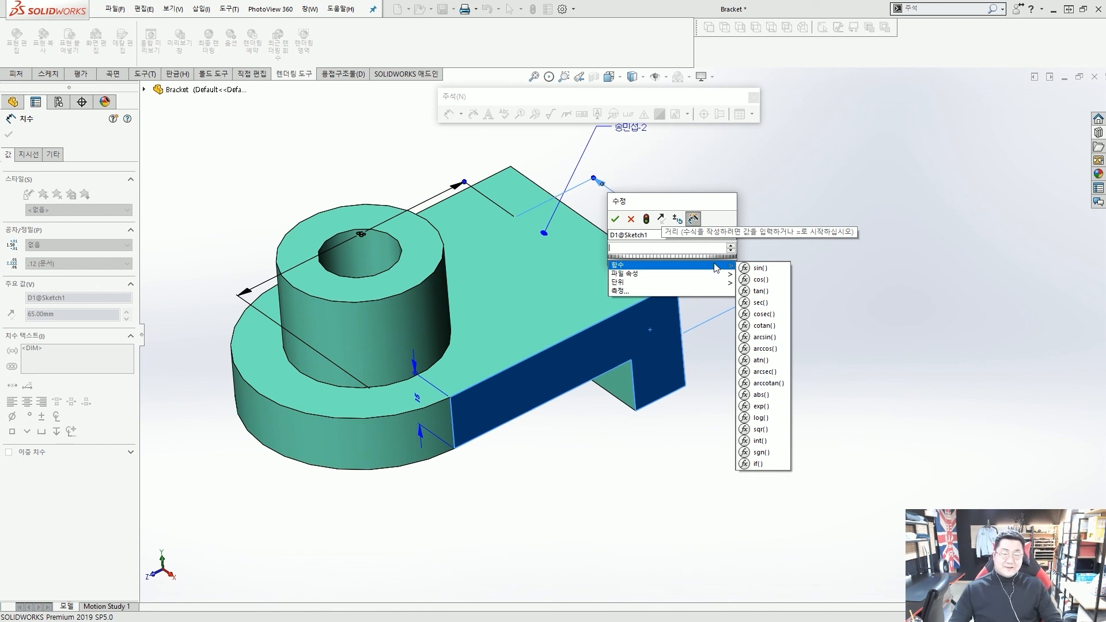
left_click(681, 170)
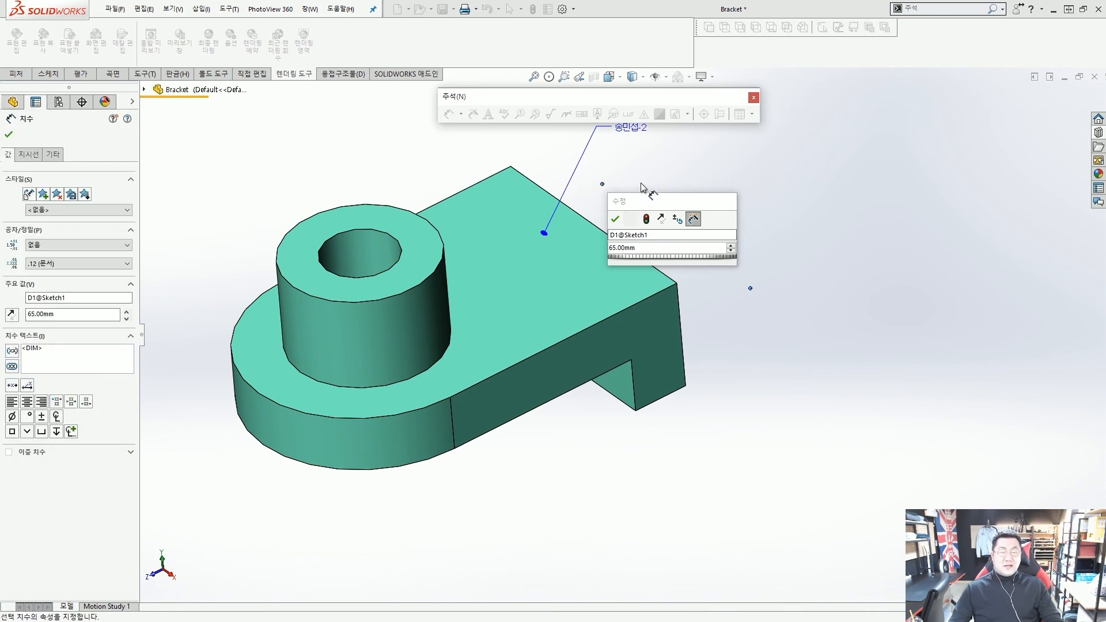
Confirm the dimension at 65.00mm and clear the annotation toolbar away from the bracket
key("Return")
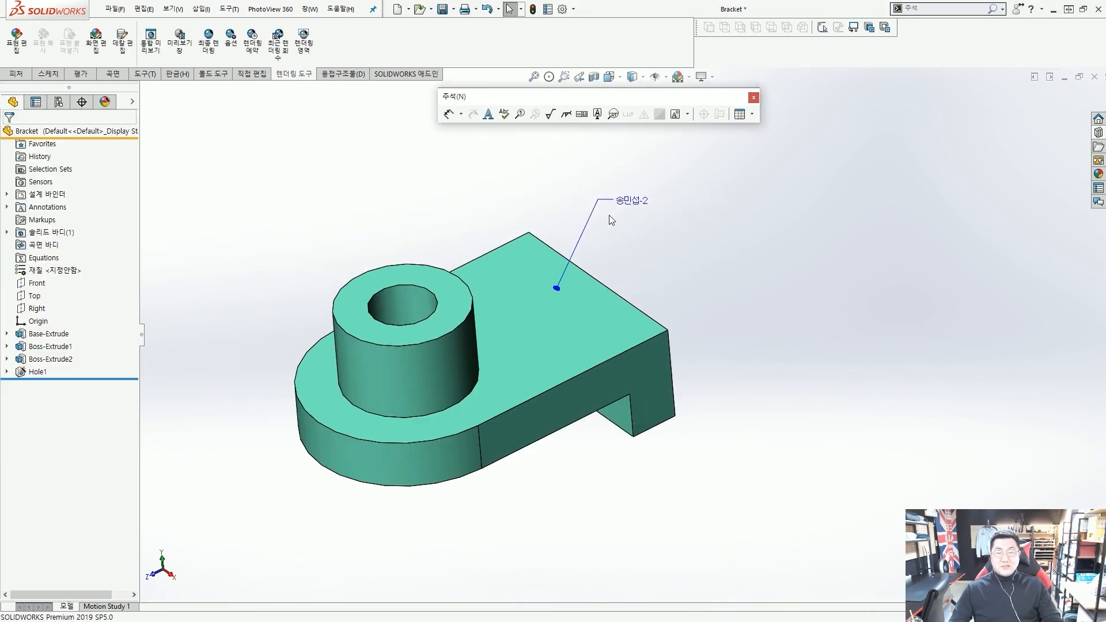
left_click_drag(617, 105, 627, 147)
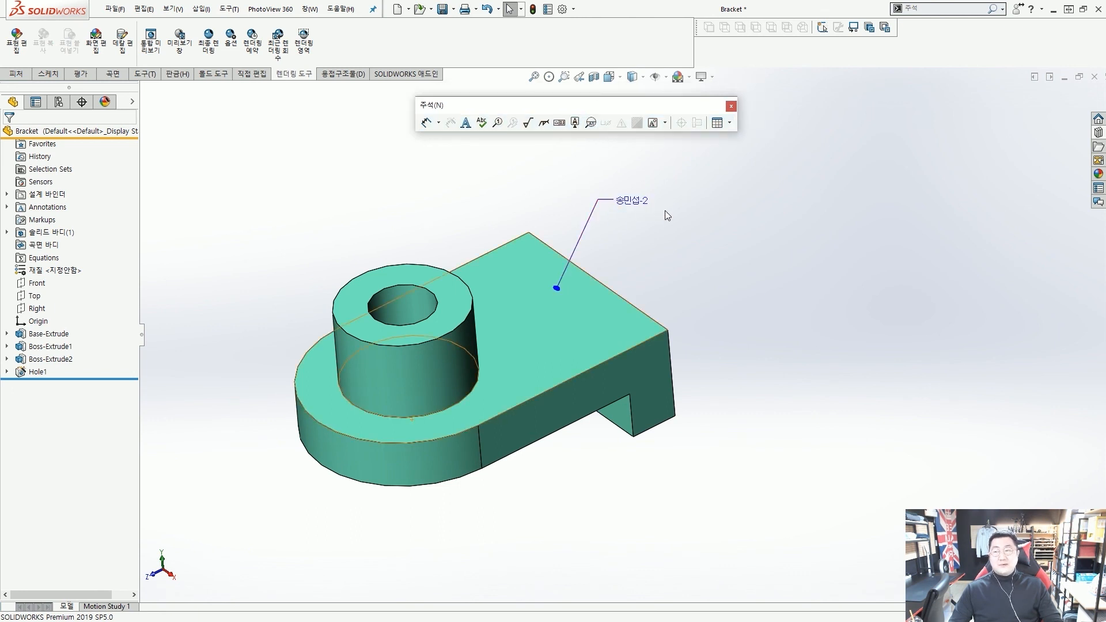
scroll(661, 205, "down", 2)
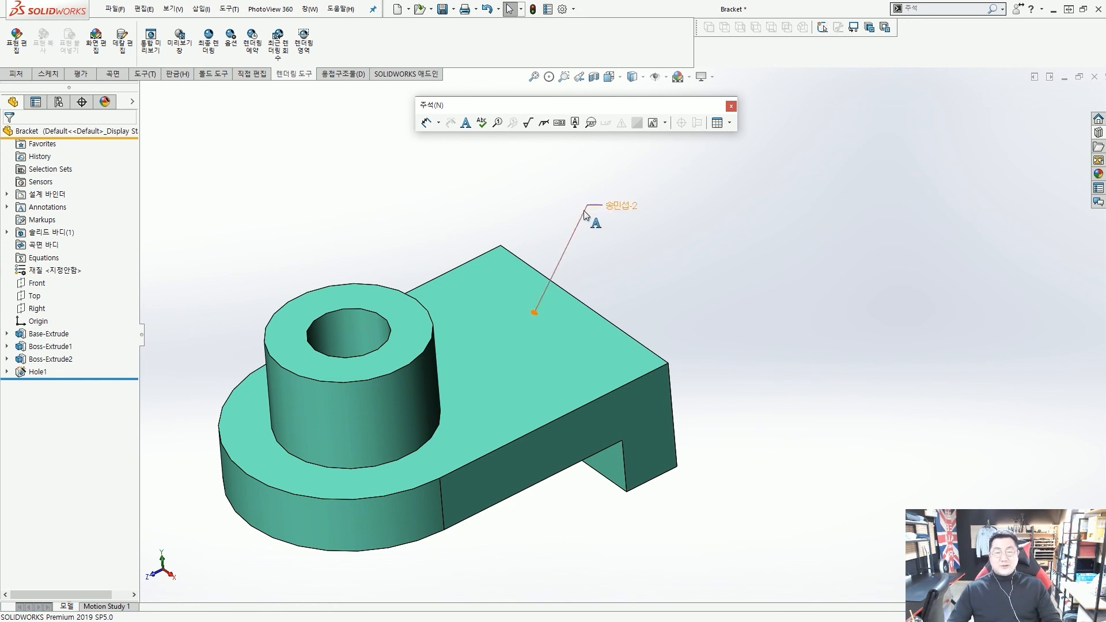
Move the designer leader note up and to the right above the bracket, checking its Note properties
left_click_drag(621, 206, 650, 183)
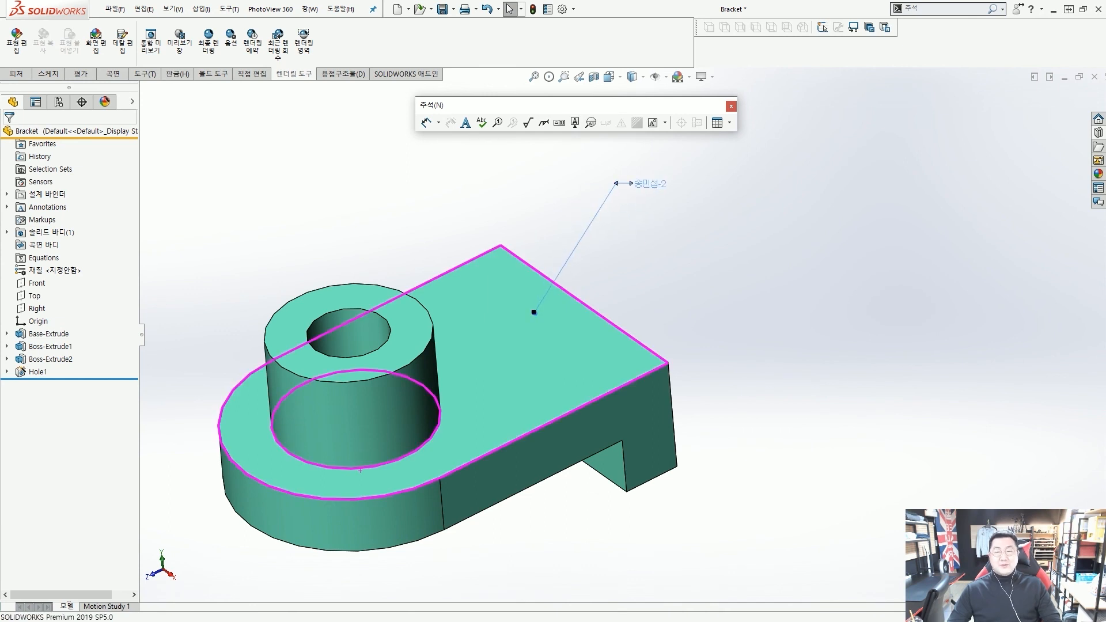
left_click(635, 190)
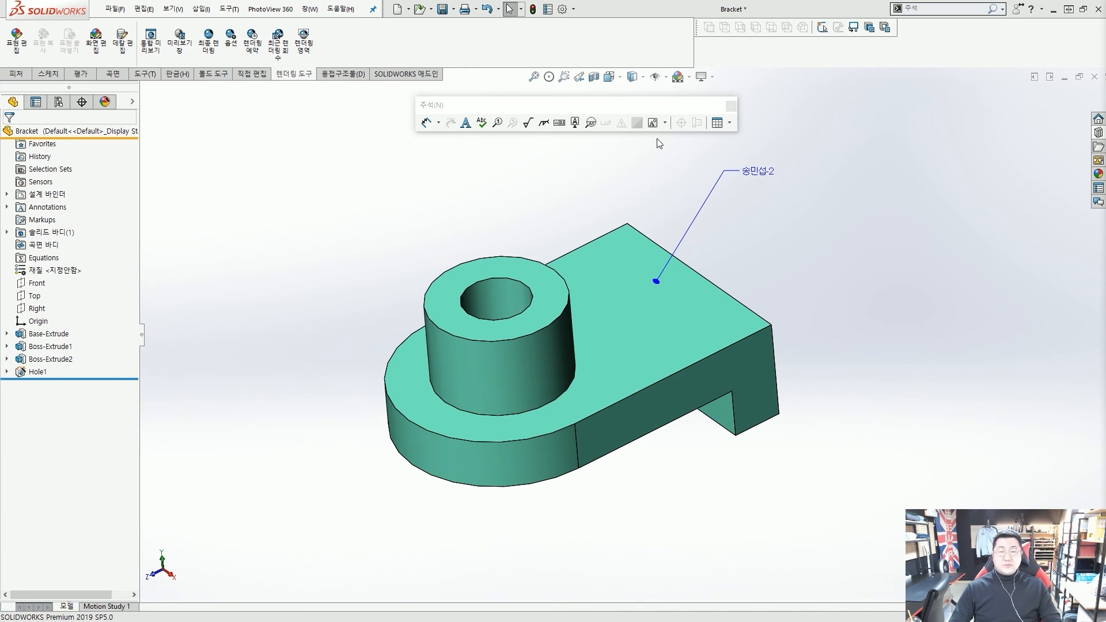
left_click_drag(675, 112, 670, 112)
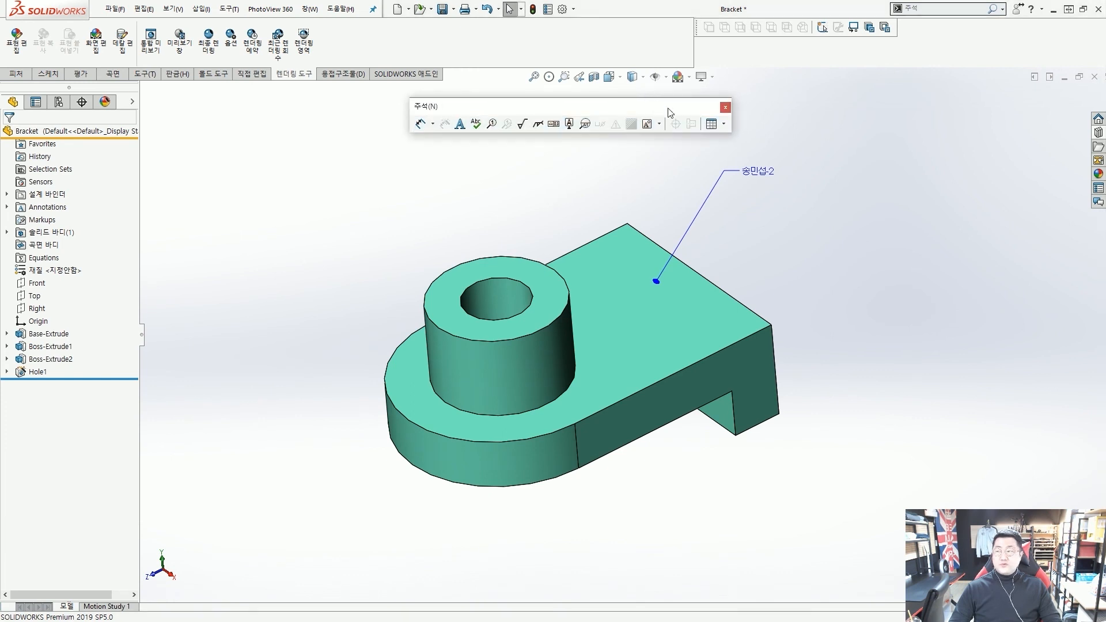
Close the annotation toolset, then close the Bracket part without saving changes
left_click(726, 108)
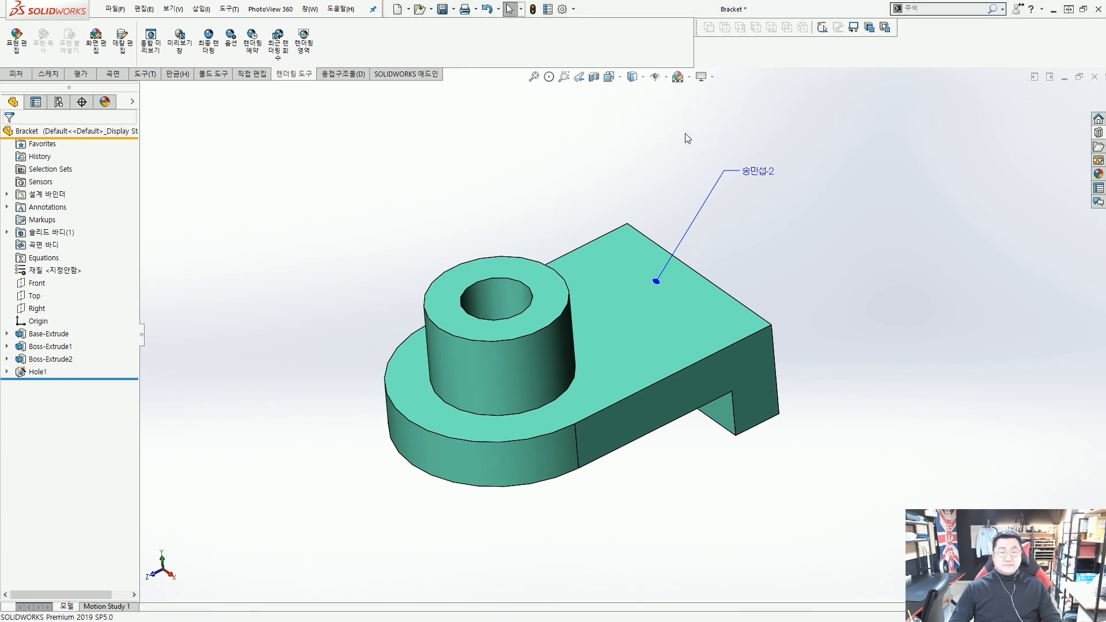
left_click(1094, 77)
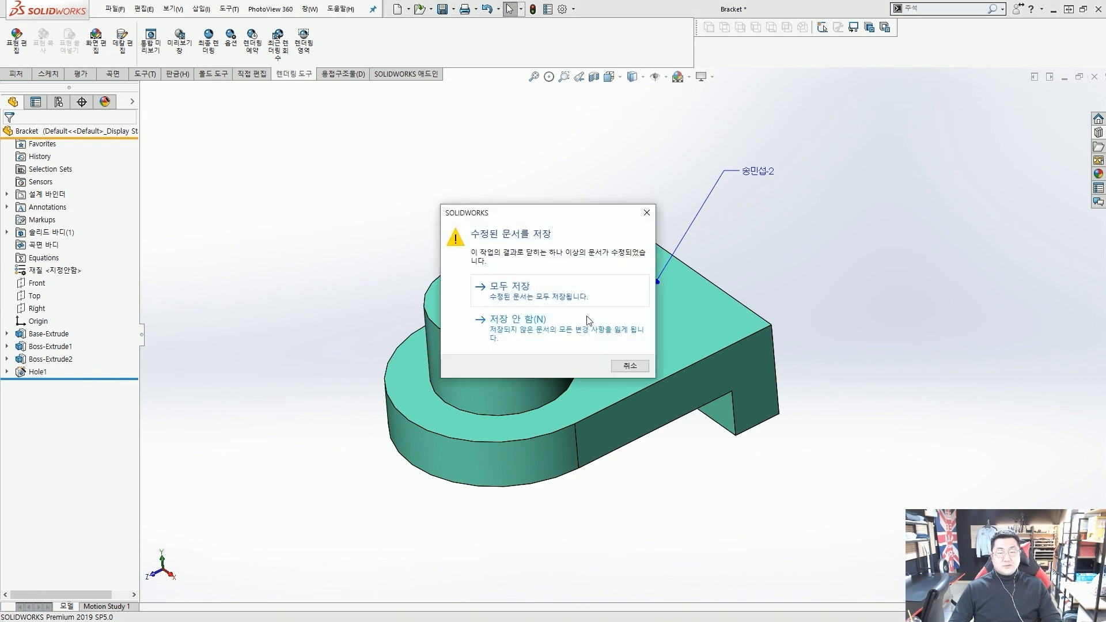
left_click(541, 331)
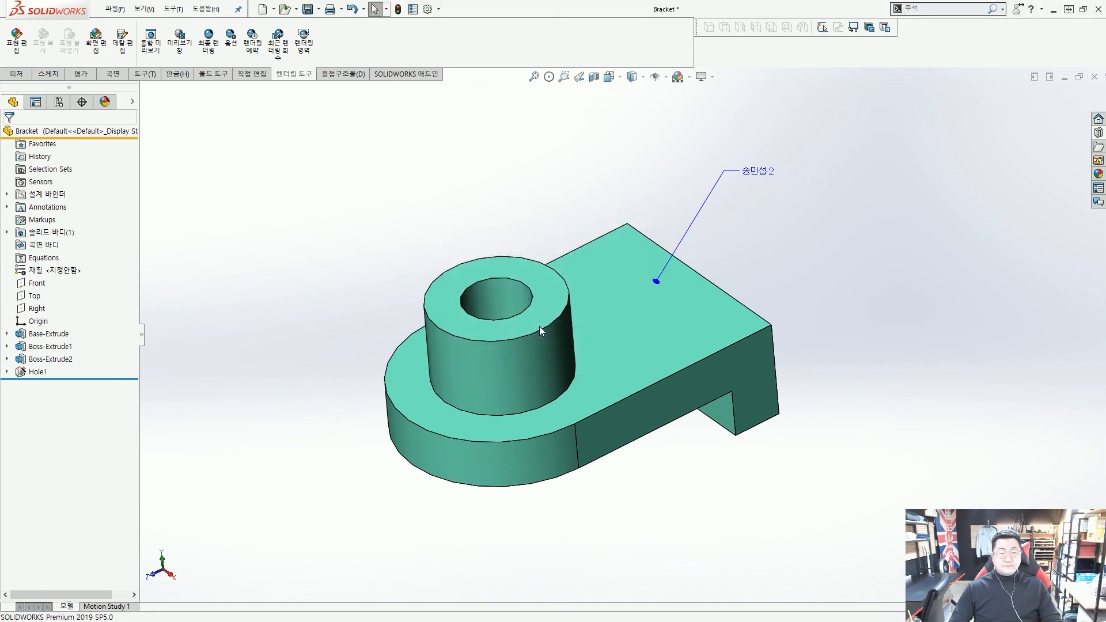